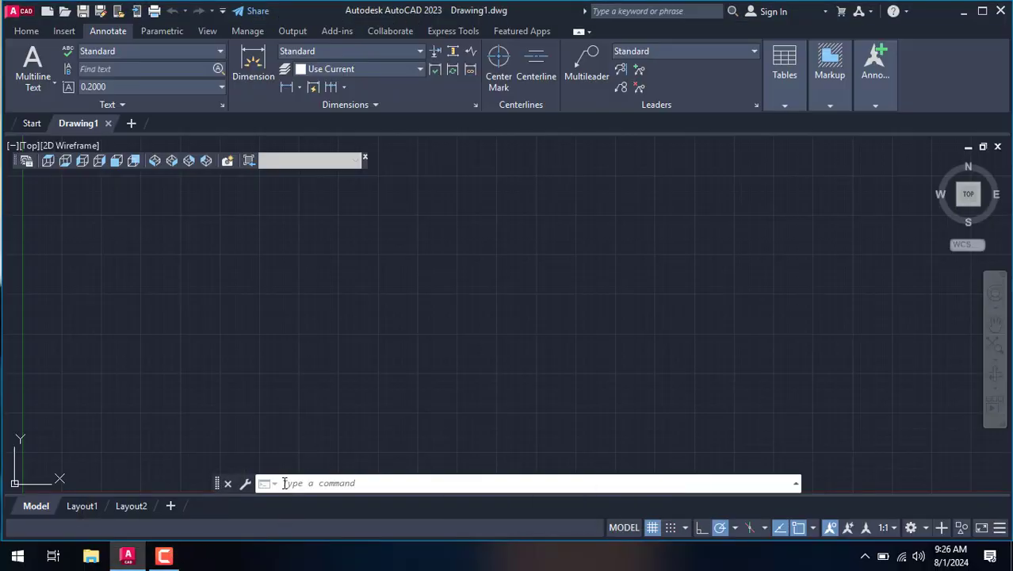
Run MVSETUP and decline paper space.
{"action": "left_click", "coordinate": [284, 483]}
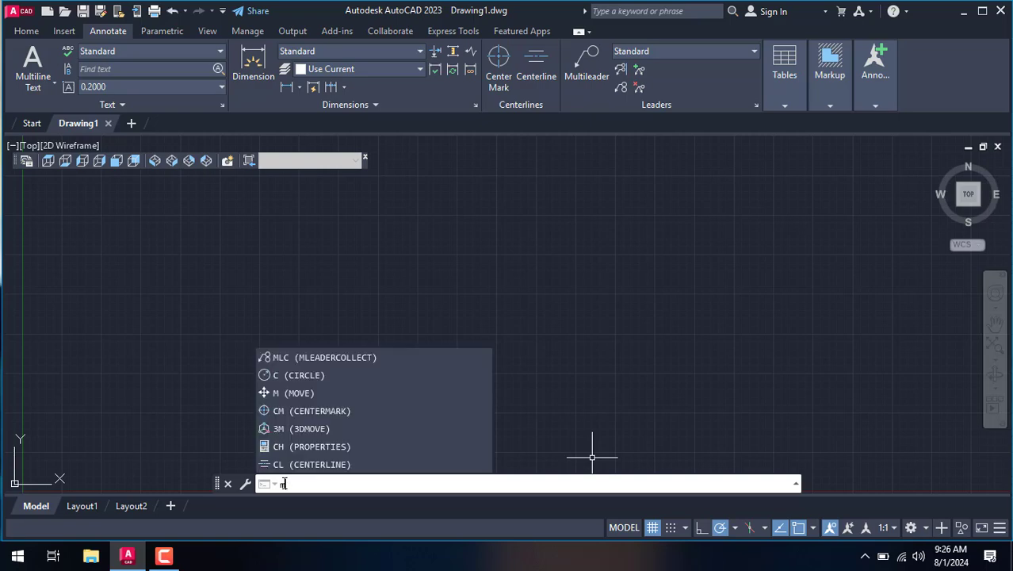
{"action": "type", "text": "vsert"}
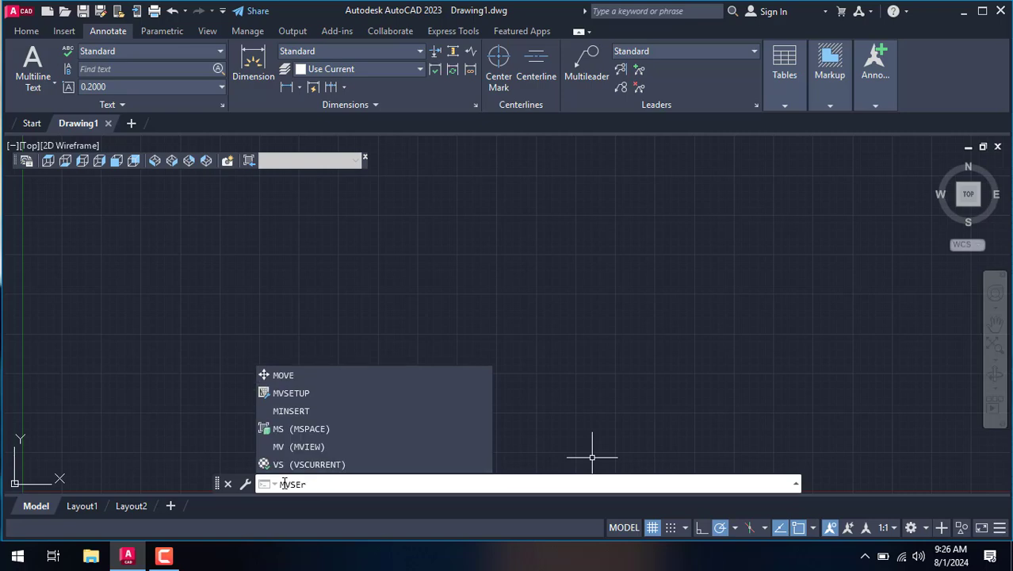
{"action": "key", "text": "BackSpace"}
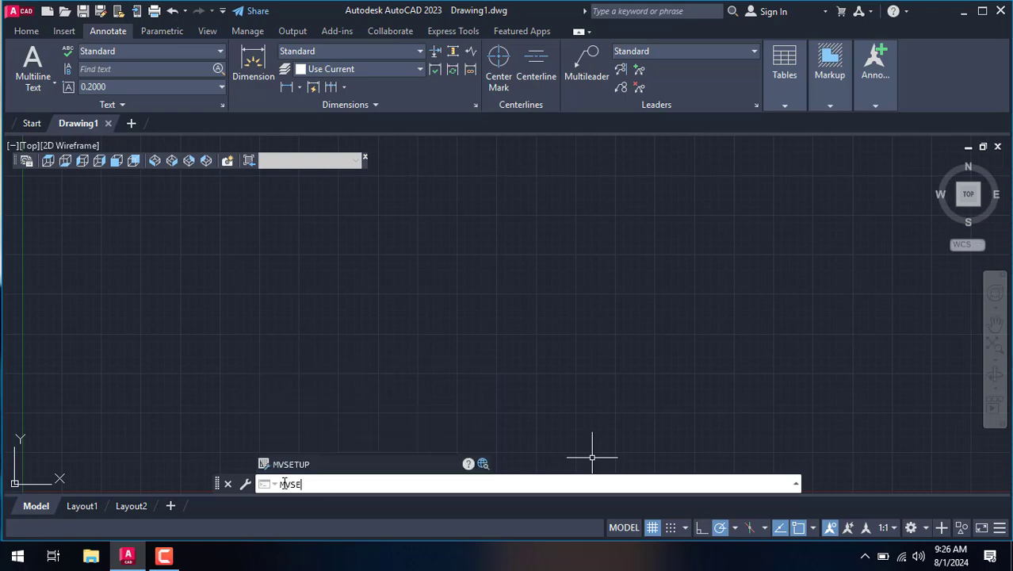
{"action": "key", "text": "Return"}
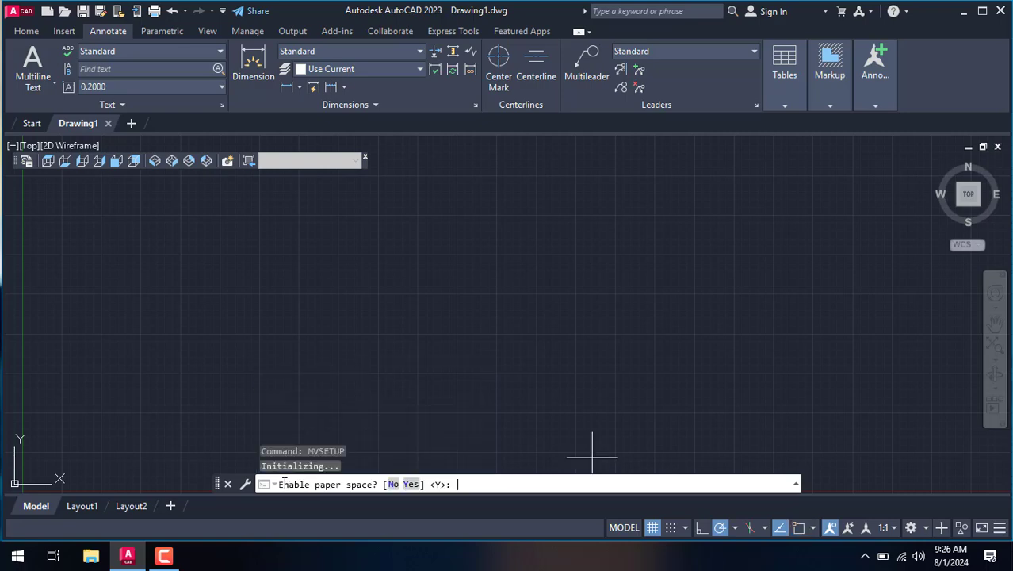
{"action": "type", "text": "n"}
{"action": "key", "text": "Return"}
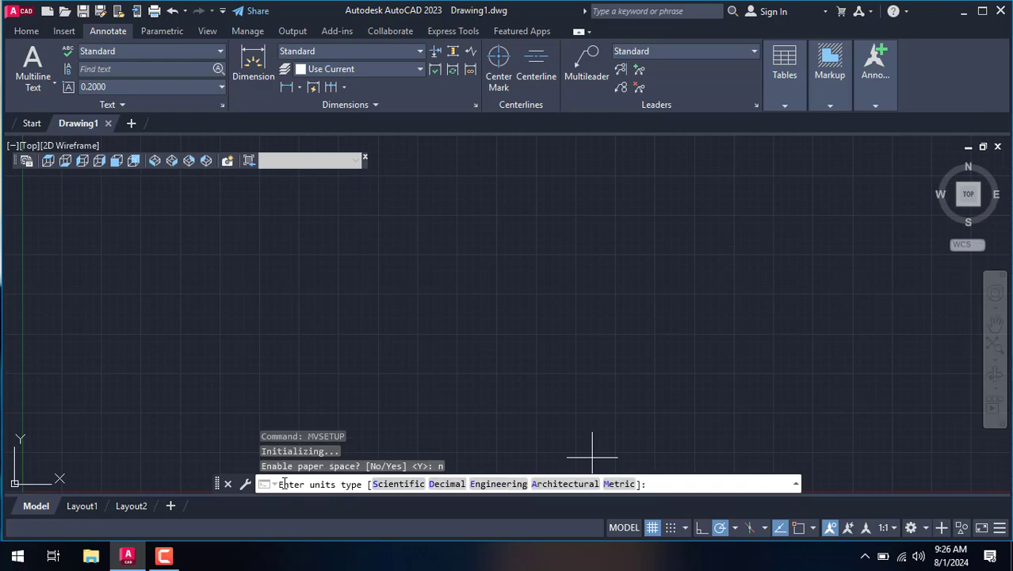
Choose architectural units, scale factor 96, and a 12 by 8 paper size.
{"action": "type", "text": "a"}
{"action": "key", "text": "Return"}
{"action": "type", "text": "96"}
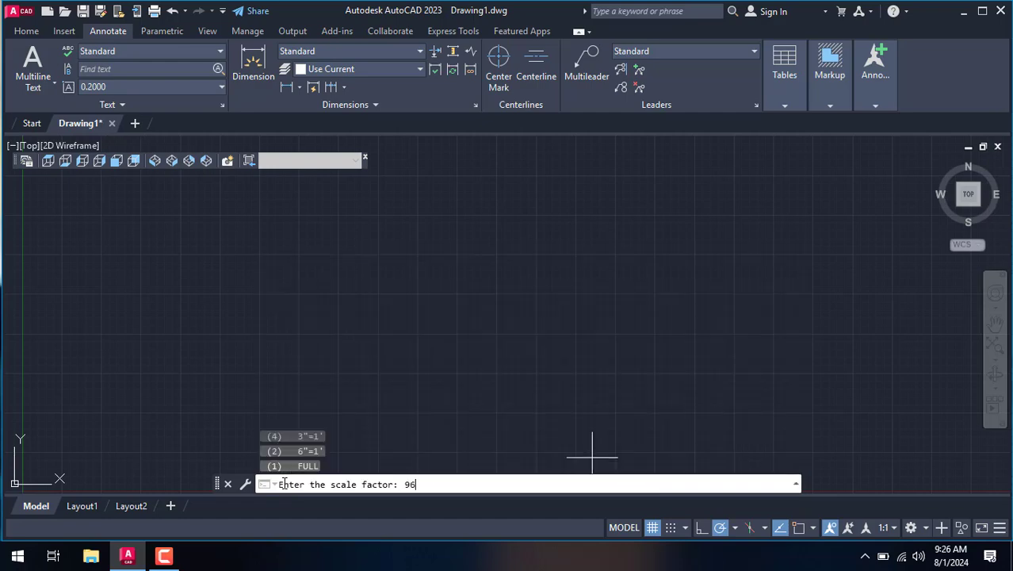
{"action": "key", "text": "Return"}
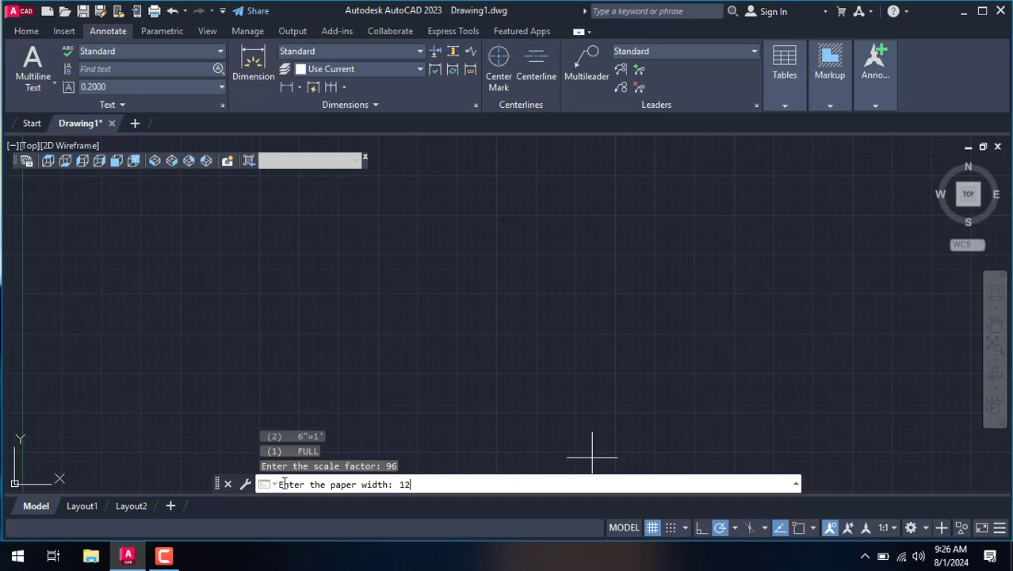
{"action": "key", "text": "Return"}
{"action": "type", "text": "8"}
{"action": "key", "text": "Return"}
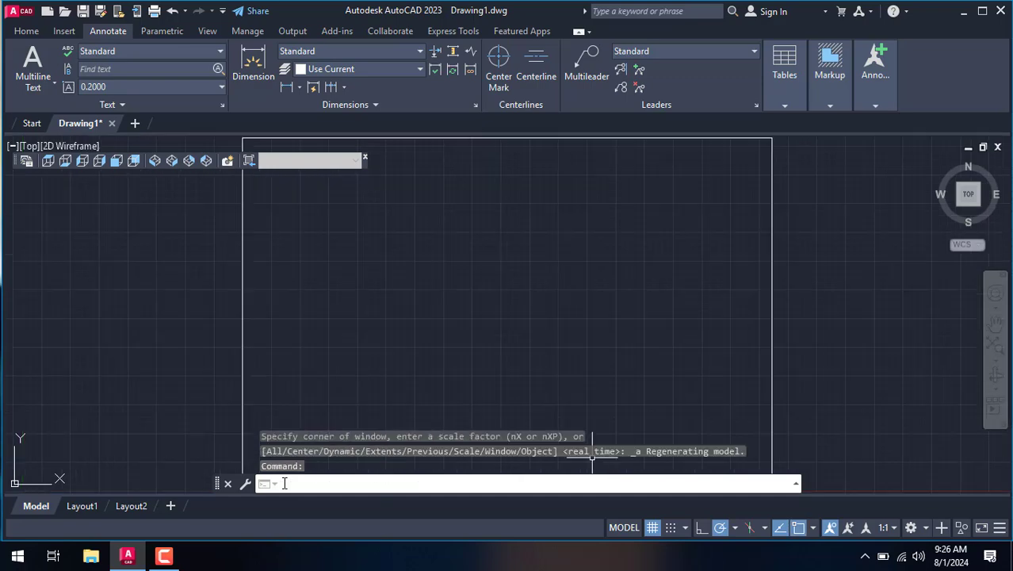
{"action": "scroll", "coordinate": [316, 342], "scroll_direction": "down", "scroll_amount": 4}
{"action": "scroll", "coordinate": [333, 348], "scroll_direction": "up", "scroll_amount": 1}
{"action": "scroll", "coordinate": [333, 349], "scroll_direction": "up", "scroll_amount": 1}
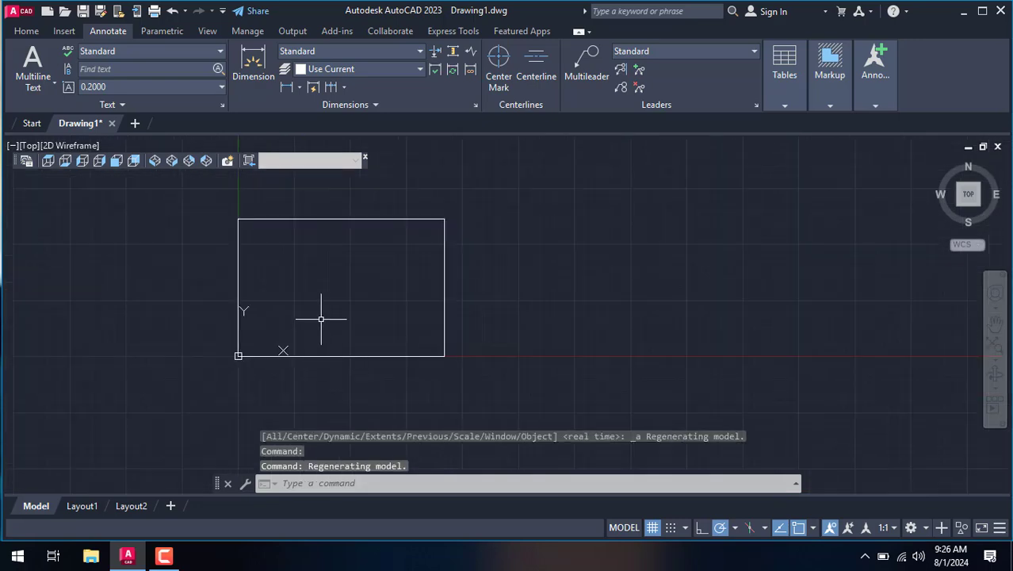
{"action": "scroll", "coordinate": [278, 220], "scroll_direction": "up", "scroll_amount": 5}
{"action": "left_click", "coordinate": [265, 326]}
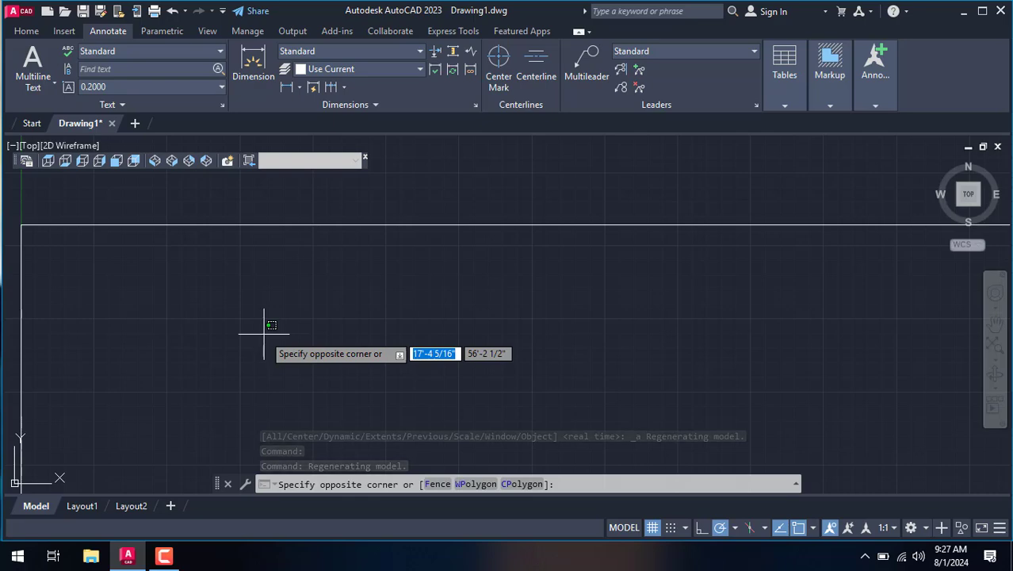
{"action": "key", "text": "Escape"}
{"action": "type", "text": "l"}
{"action": "key", "text": "Return"}
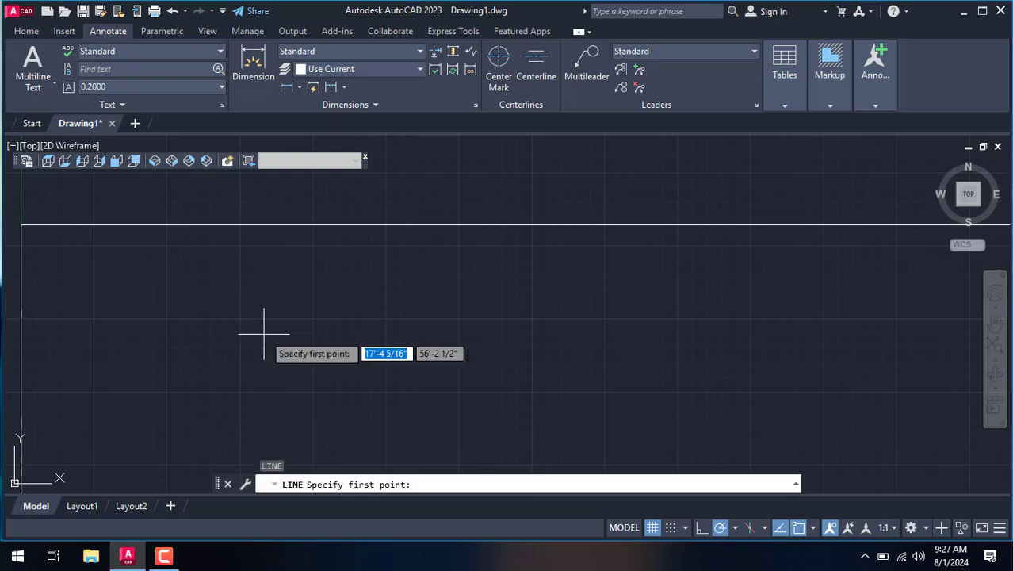
{"action": "key", "text": "Return"}
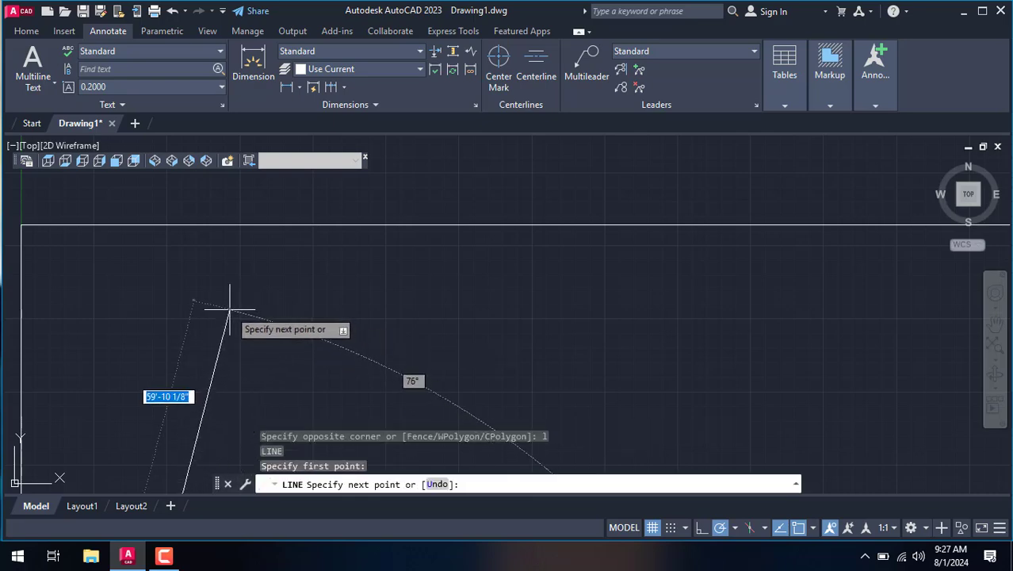
{"action": "key", "text": "Escape"}
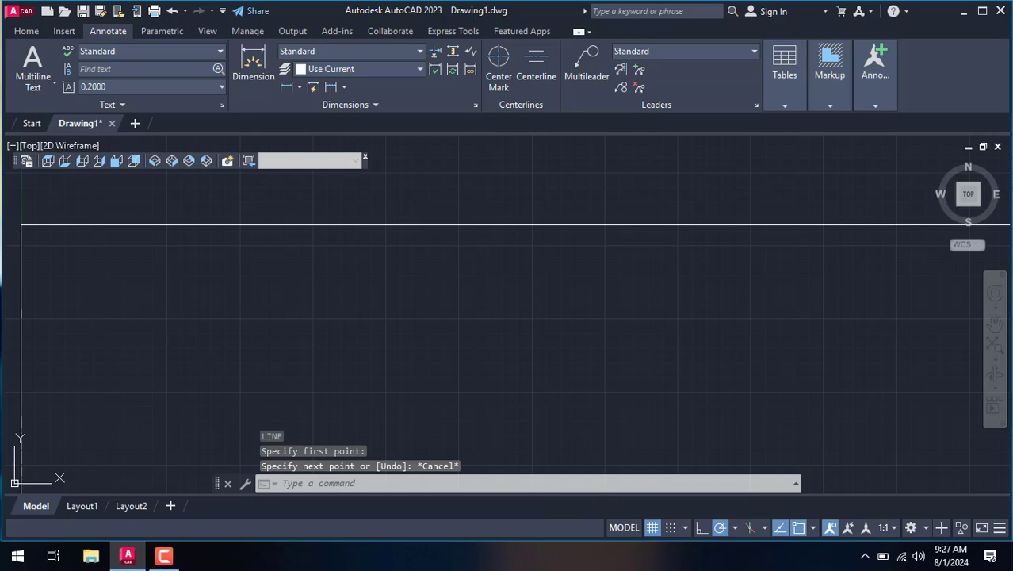
{"action": "type", "text": "la"}
{"action": "key", "text": "Return"}
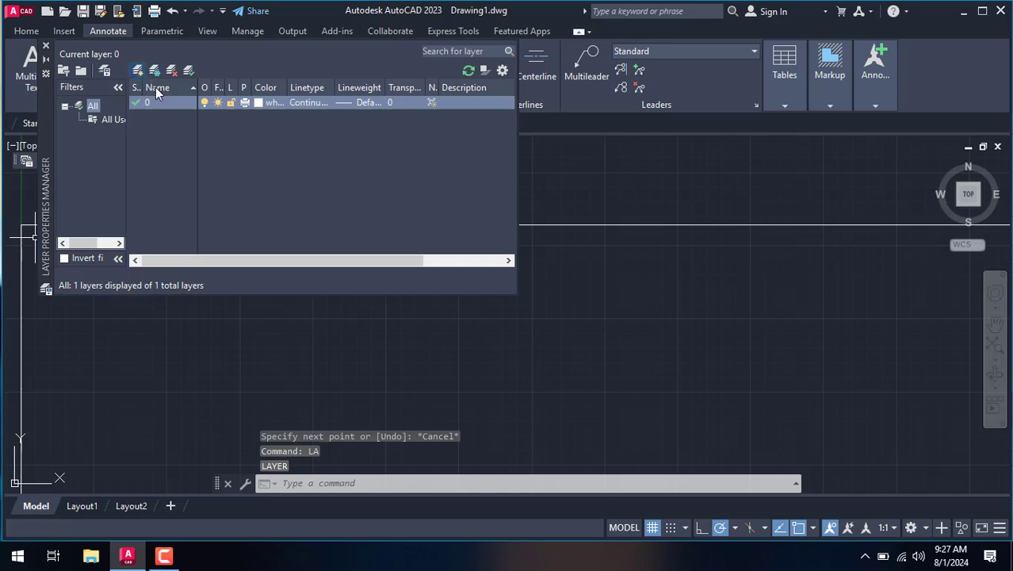
Add a layer named 2d walls, colour it cyan, and make it current.
{"action": "key", "text": "alt+n"}
{"action": "type", "text": "2d"}
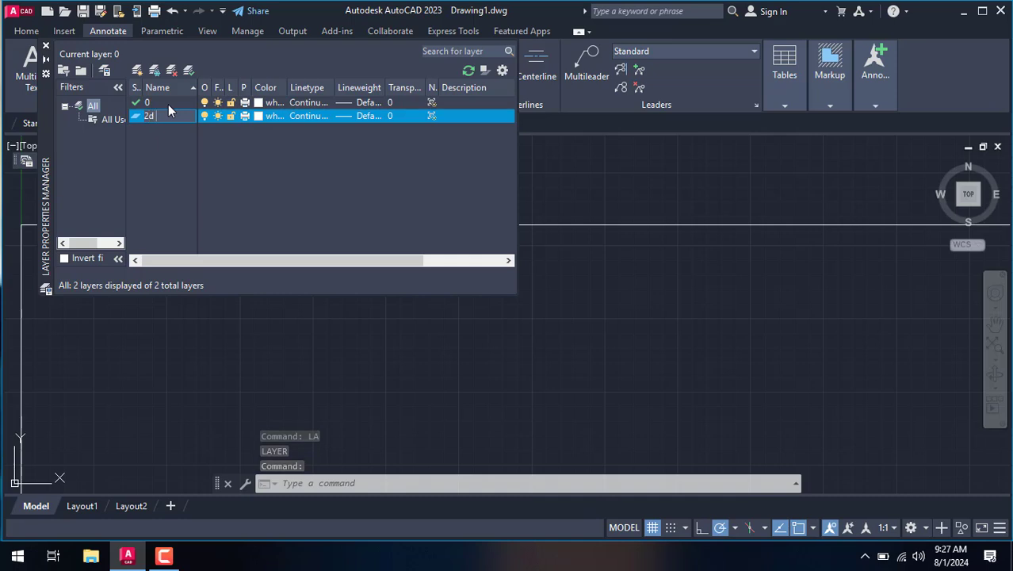
{"action": "type", "text": "walls"}
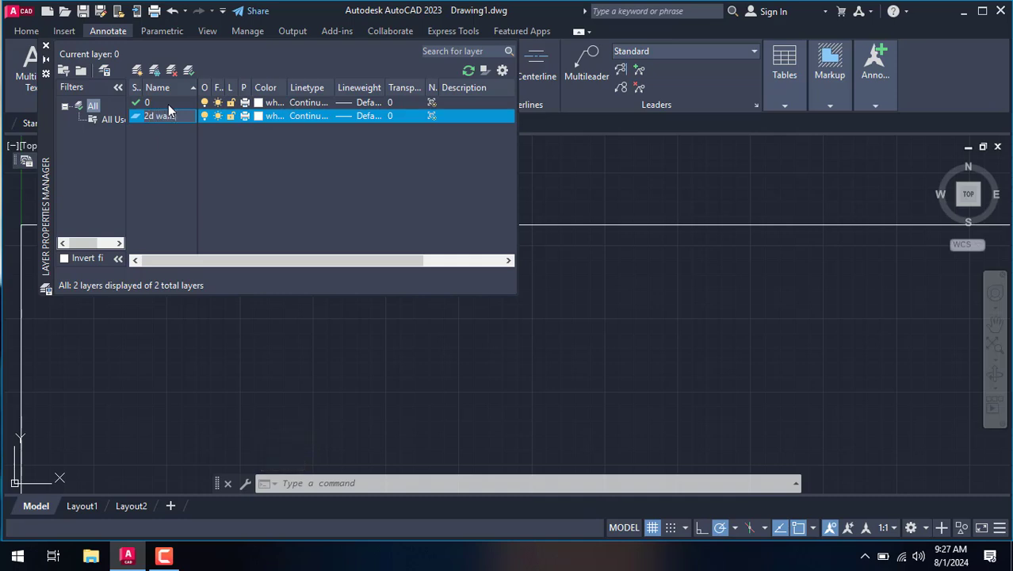
{"action": "left_click", "coordinate": [260, 117]}
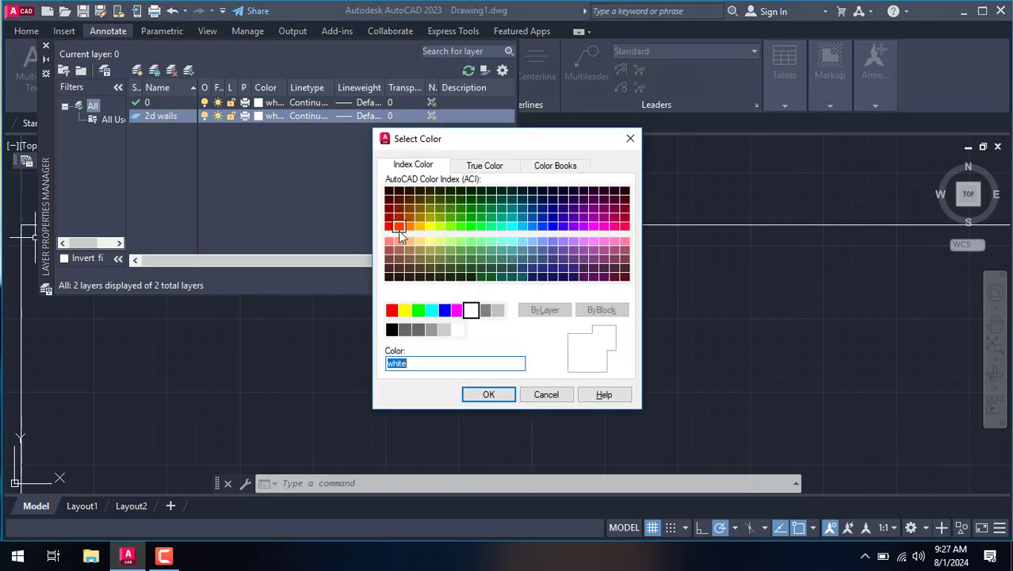
{"action": "left_click", "coordinate": [431, 309]}
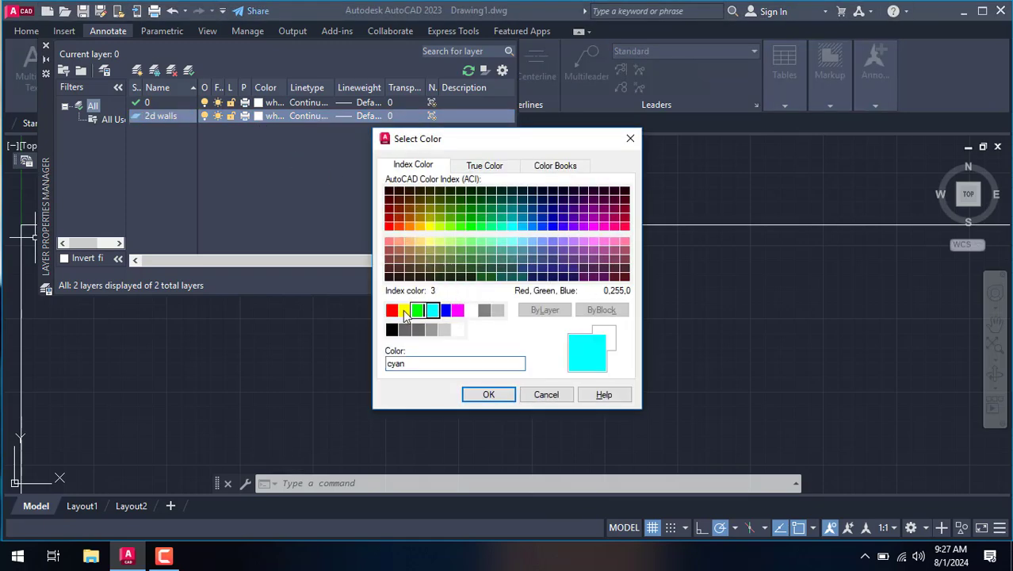
{"action": "left_click", "coordinate": [488, 395]}
{"action": "left_click", "coordinate": [190, 71]}
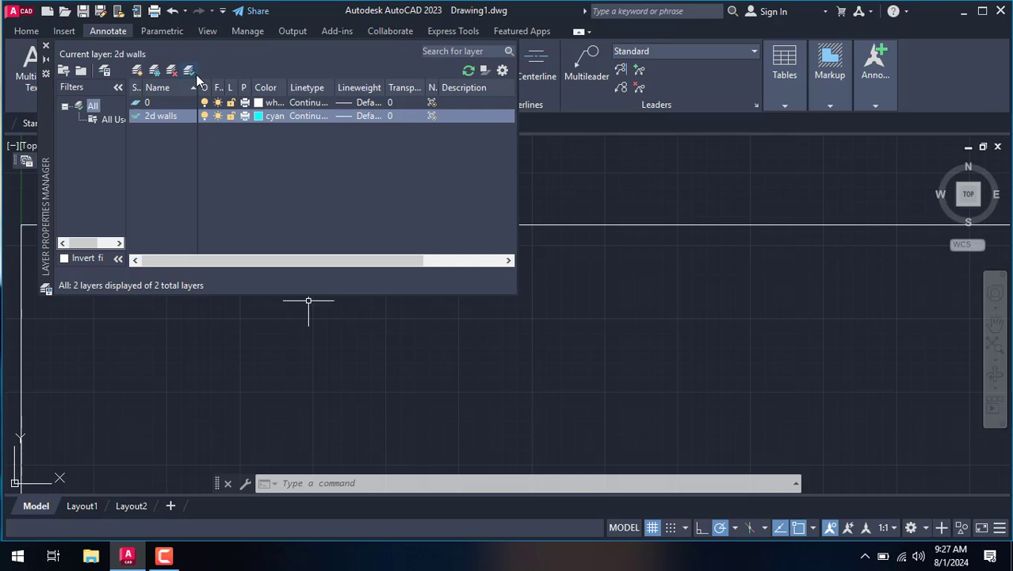
{"action": "left_click", "coordinate": [46, 45]}
{"action": "scroll", "coordinate": [449, 262], "scroll_direction": "down", "scroll_amount": 4}
Start a line near the sheet's upper left and draw the first 31-foot wall side.
{"action": "scroll", "coordinate": [443, 266], "scroll_direction": "down", "scroll_amount": 5}
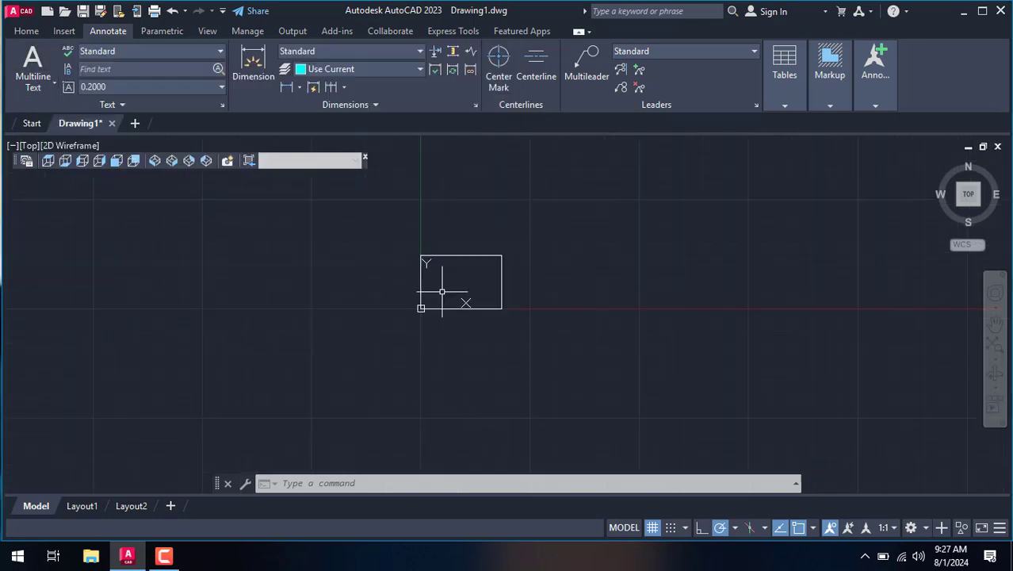
{"action": "scroll", "coordinate": [432, 267], "scroll_direction": "up", "scroll_amount": 2}
{"action": "scroll", "coordinate": [445, 240], "scroll_direction": "up", "scroll_amount": 5}
{"action": "left_click", "coordinate": [420, 255]}
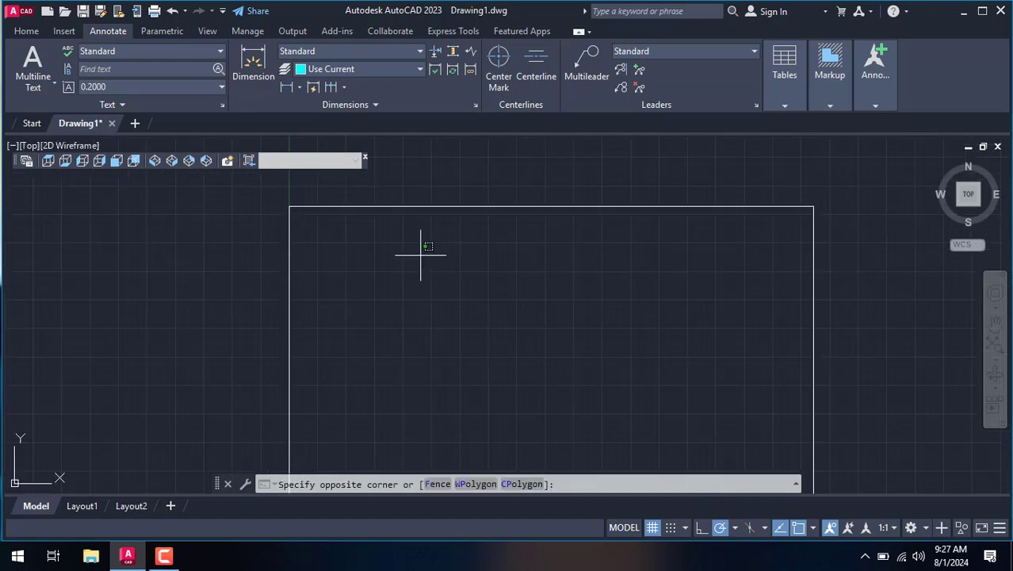
{"action": "key", "text": "BackSpace"}
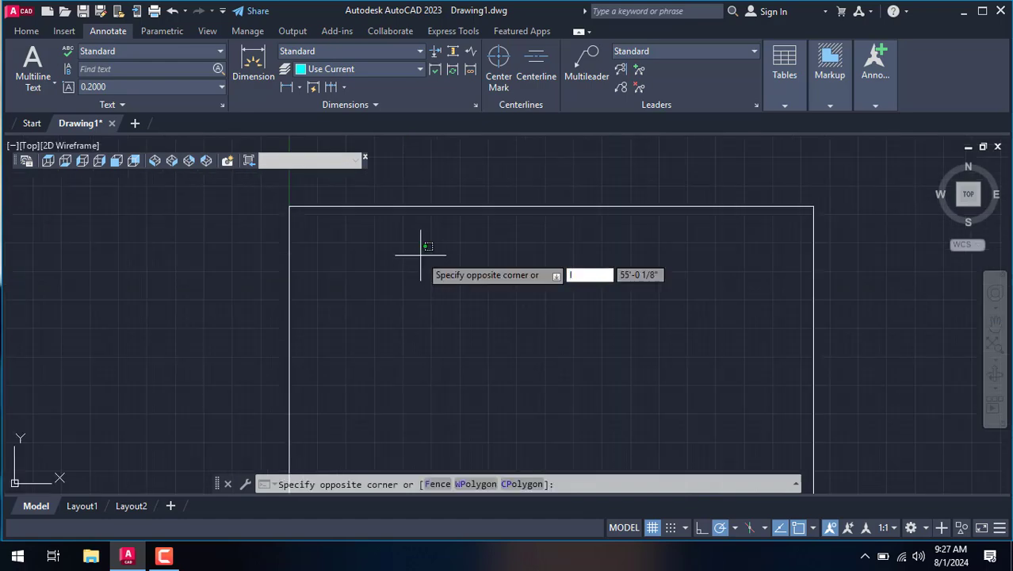
{"action": "key", "text": "Return"}
{"action": "left_click", "coordinate": [420, 254]}
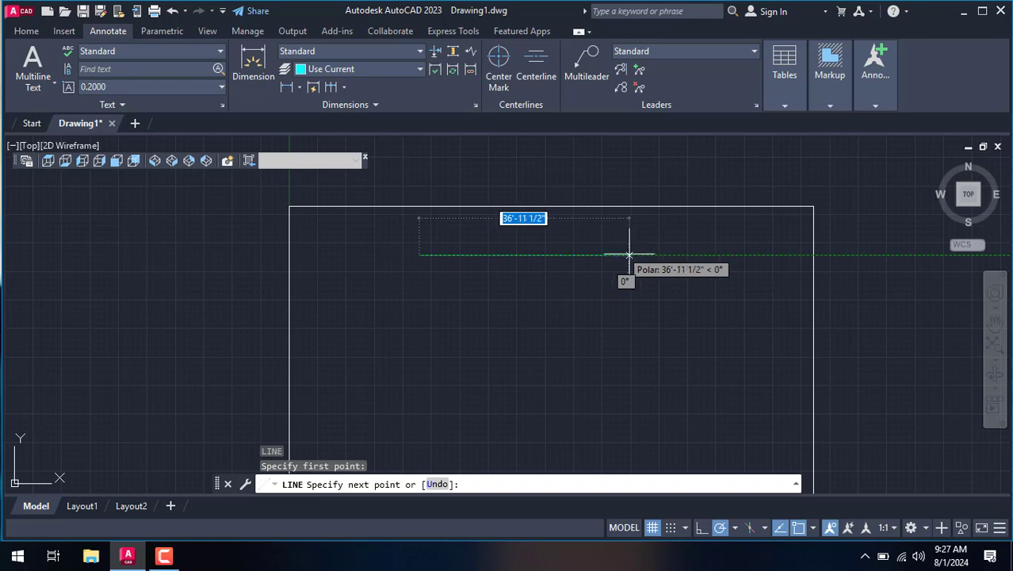
{"action": "type", "text": "31"}
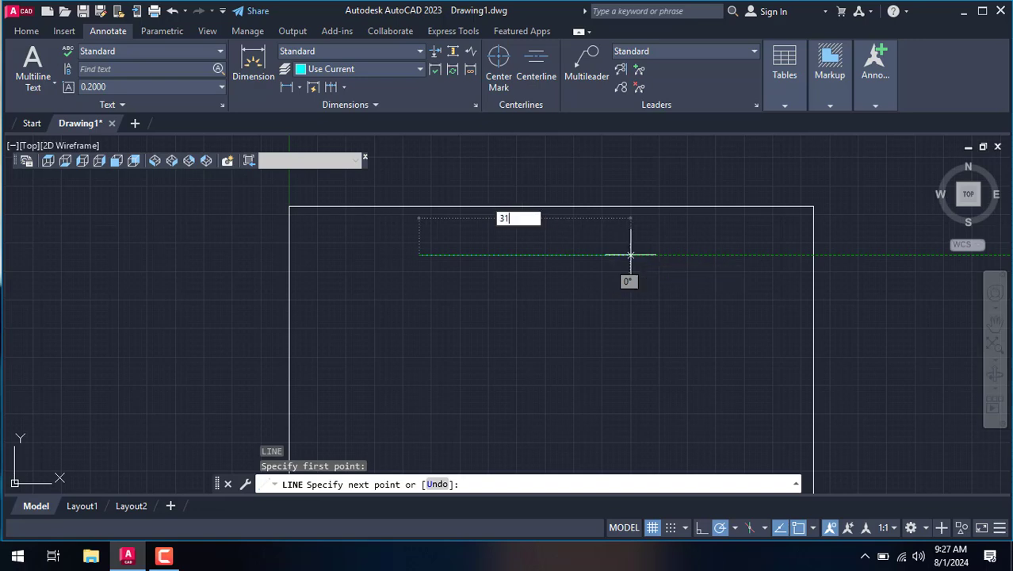
{"action": "key", "text": "Return"}
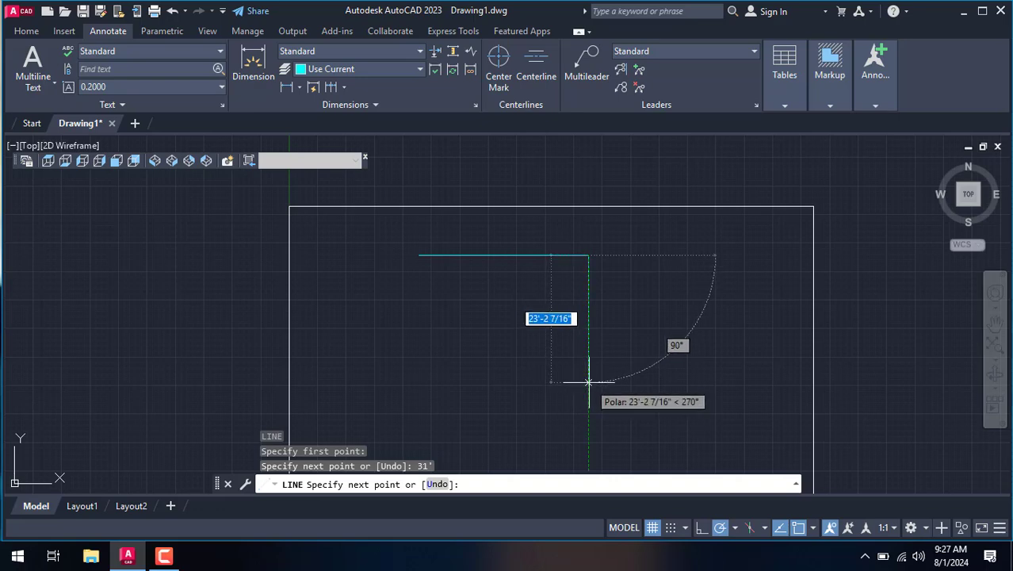
Draw the downward and leftward 31-foot sides and close the square.
{"action": "type", "text": "3"}
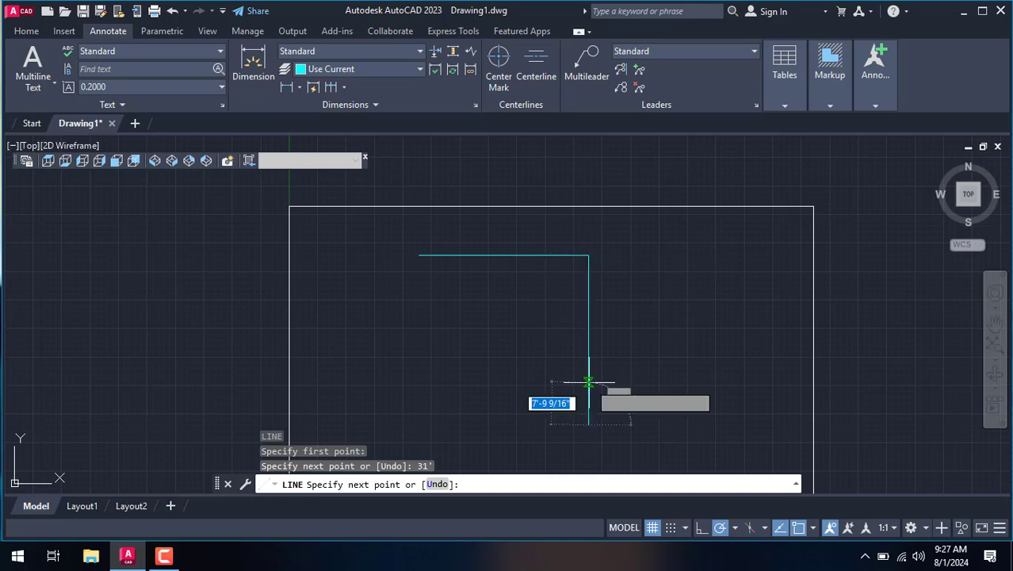
{"action": "key", "text": "Return"}
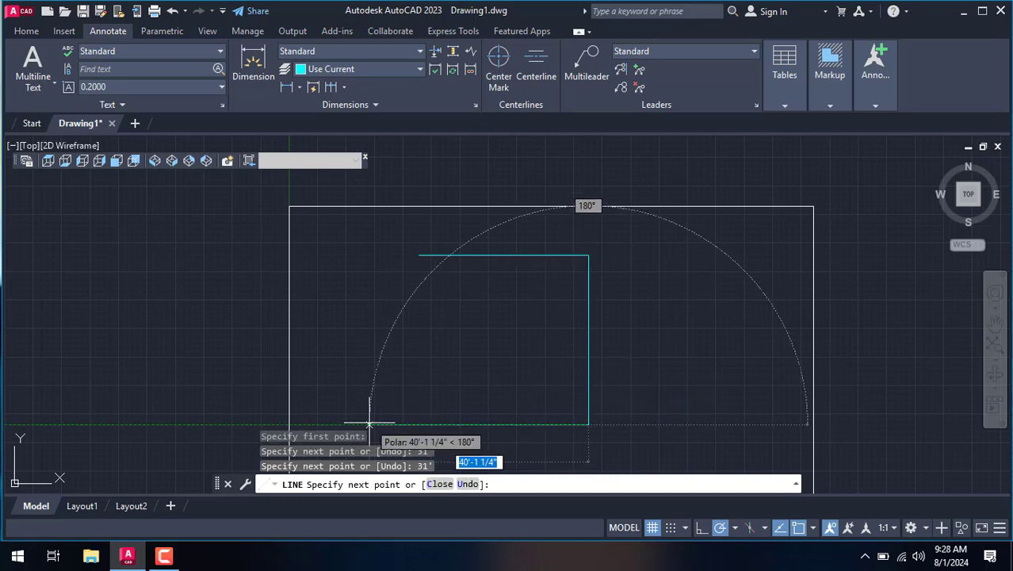
{"action": "type", "text": "31"}
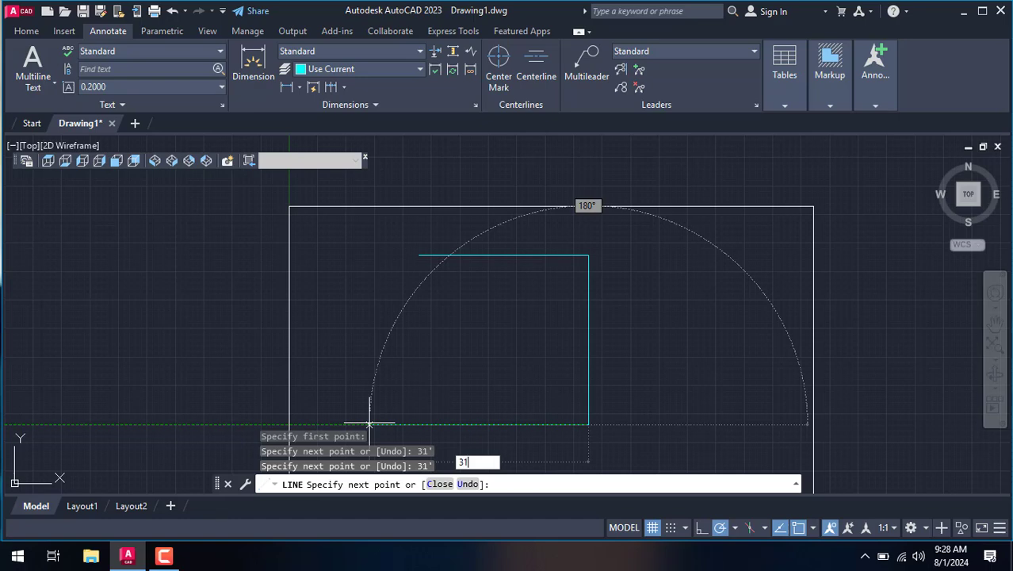
{"action": "key", "text": "Return"}
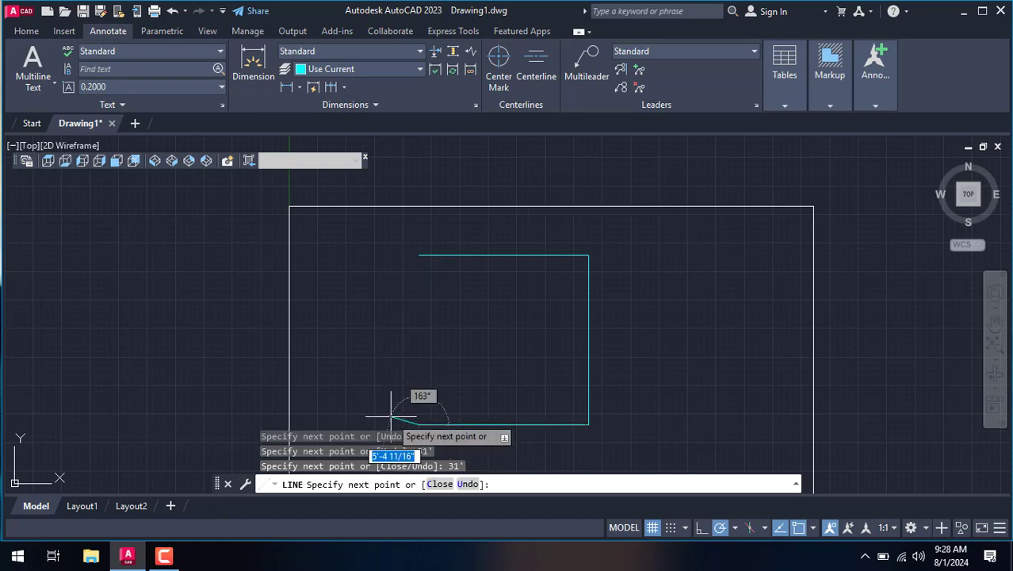
{"action": "type", "text": "c"}
{"action": "key", "text": "Return"}
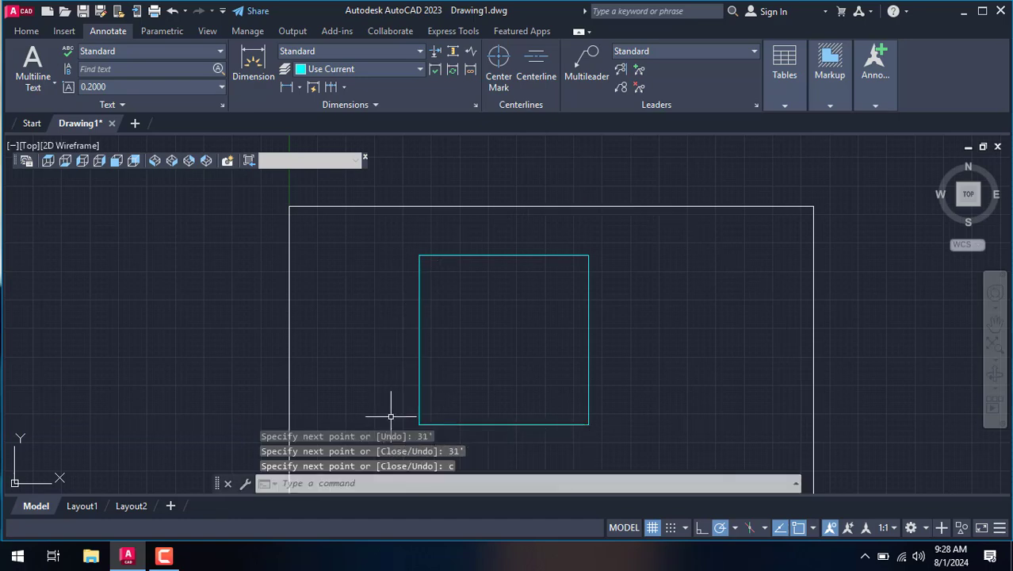
Offset the square's top and left sides 9 inches inward.
{"action": "type", "text": "o"}
{"action": "key", "text": "Return"}
{"action": "type", "text": "9"}
{"action": "key", "text": "Return"}
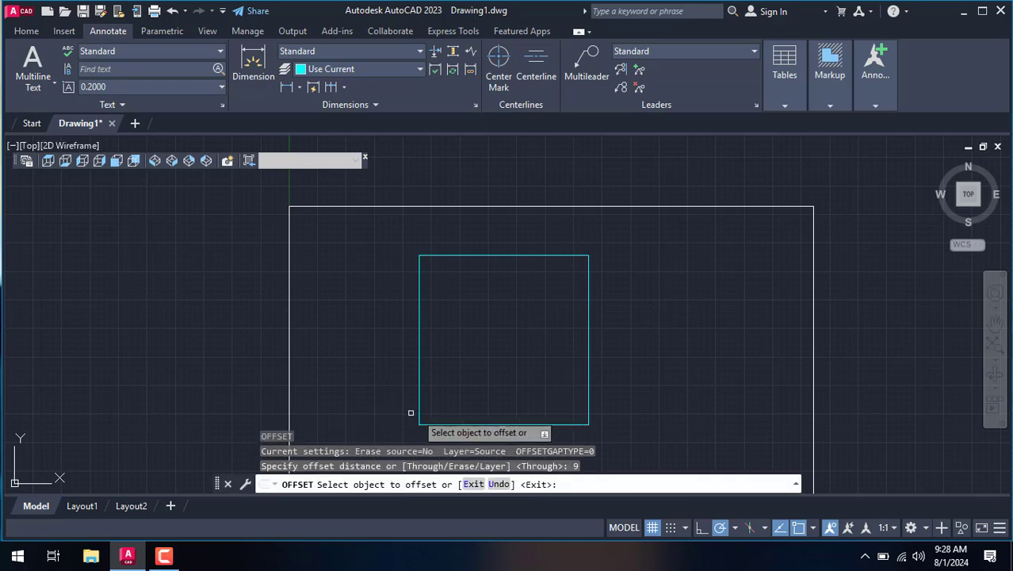
{"action": "scroll", "coordinate": [463, 291], "scroll_direction": "up", "scroll_amount": 4}
{"action": "left_click", "coordinate": [450, 215]}
{"action": "left_click", "coordinate": [440, 249]}
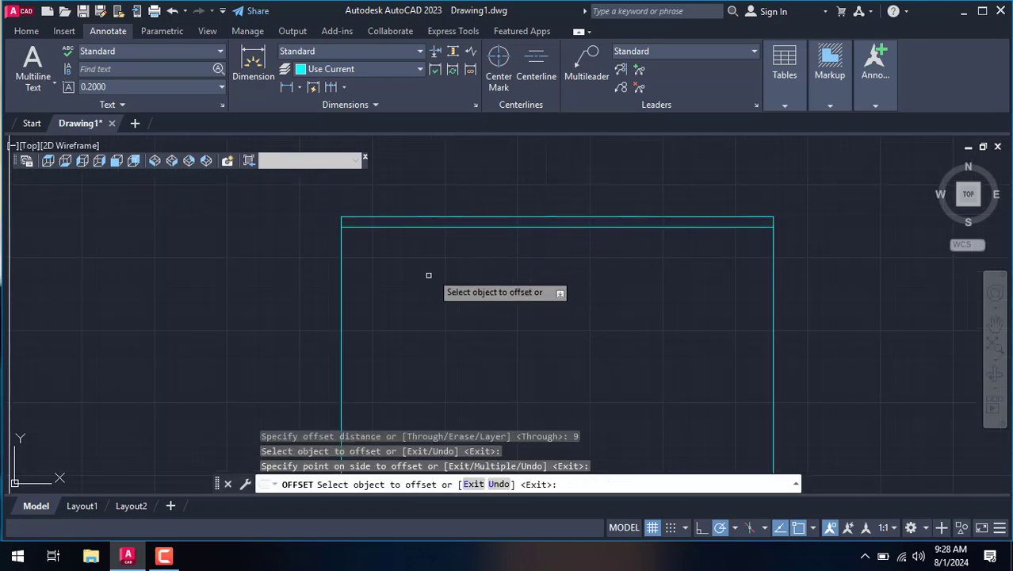
{"action": "left_click", "coordinate": [339, 272]}
{"action": "left_click", "coordinate": [365, 277]}
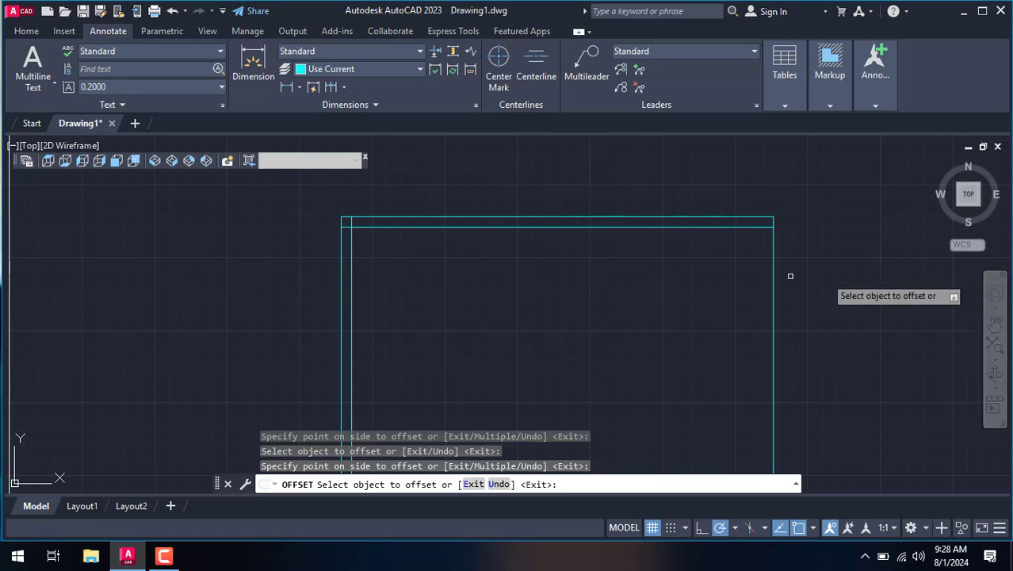
Offset the bottom side 9 inches inward and end the offset command.
{"action": "scroll", "coordinate": [737, 271], "scroll_direction": "down", "scroll_amount": 5}
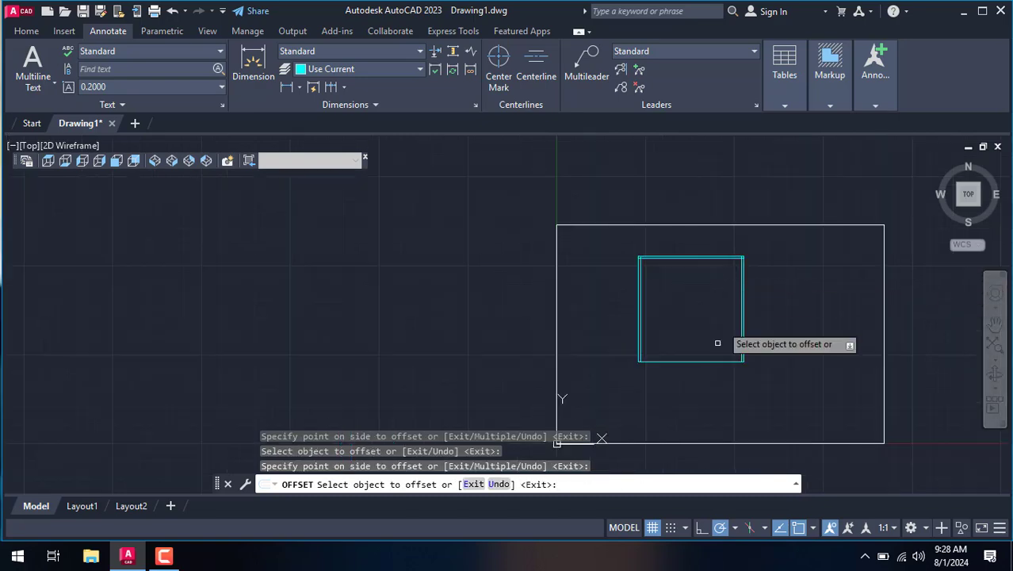
{"action": "scroll", "coordinate": [698, 360], "scroll_direction": "up", "scroll_amount": 5}
{"action": "left_click", "coordinate": [660, 310]}
{"action": "left_click", "coordinate": [659, 294]}
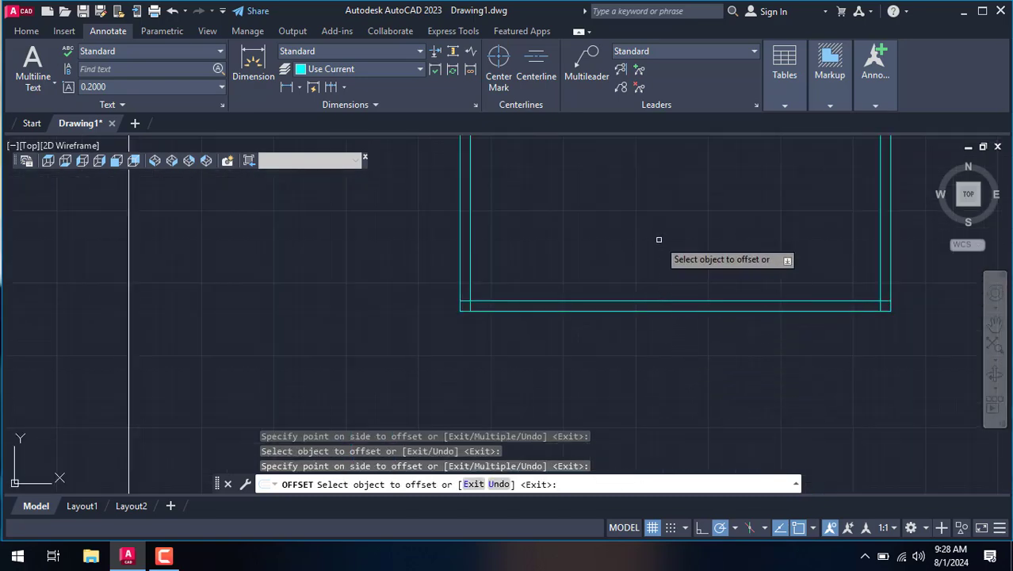
{"action": "right_click", "coordinate": [659, 243]}
{"action": "left_click", "coordinate": [696, 269]}
Set the fillet radius to 0 and join the inner left and bottom lines.
{"action": "type", "text": "f"}
{"action": "key", "text": "Return"}
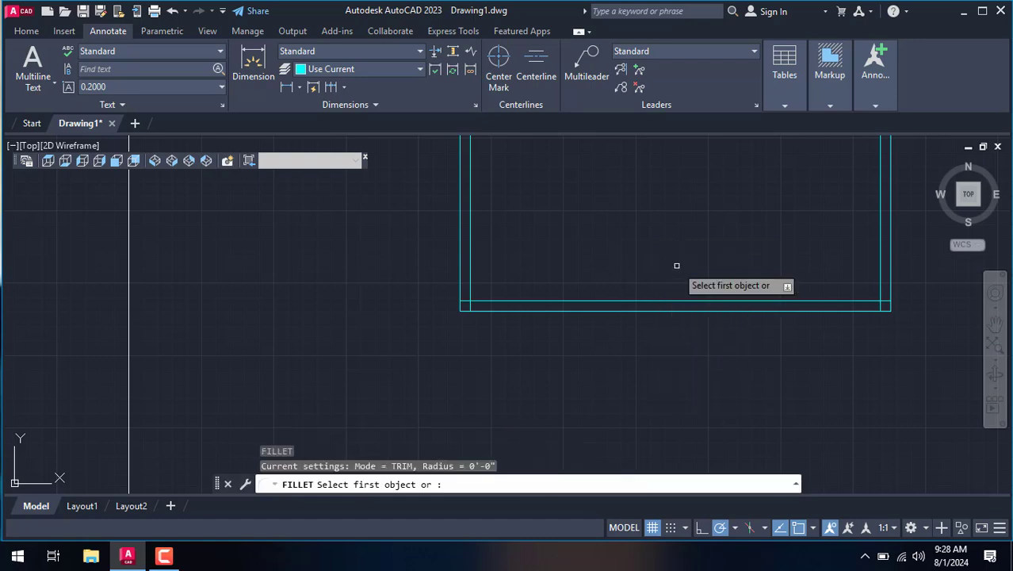
{"action": "type", "text": "r"}
{"action": "key", "text": "Return"}
{"action": "type", "text": "0"}
{"action": "key", "text": "Return"}
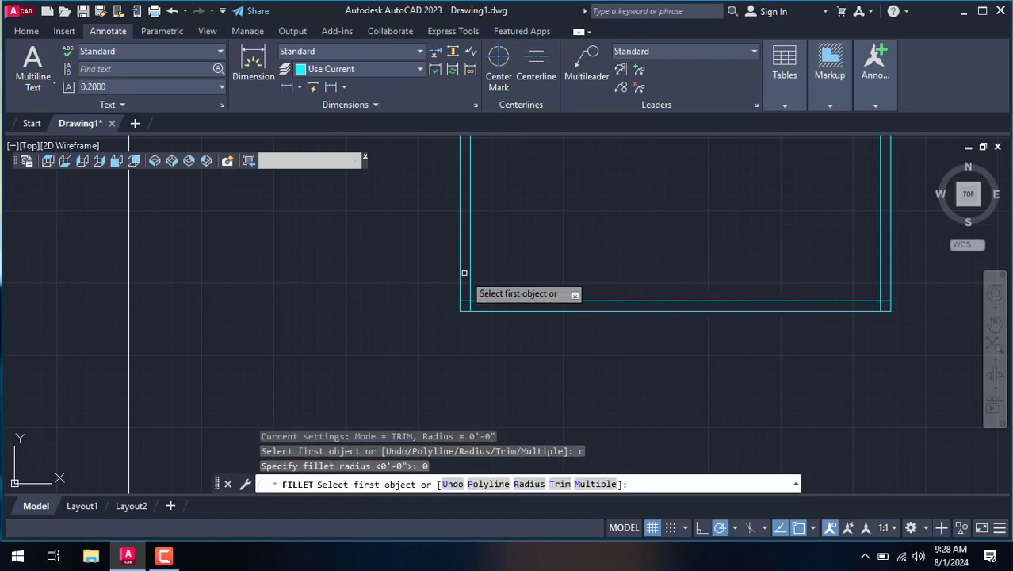
{"action": "left_click", "coordinate": [476, 283]}
{"action": "left_click", "coordinate": [488, 306]}
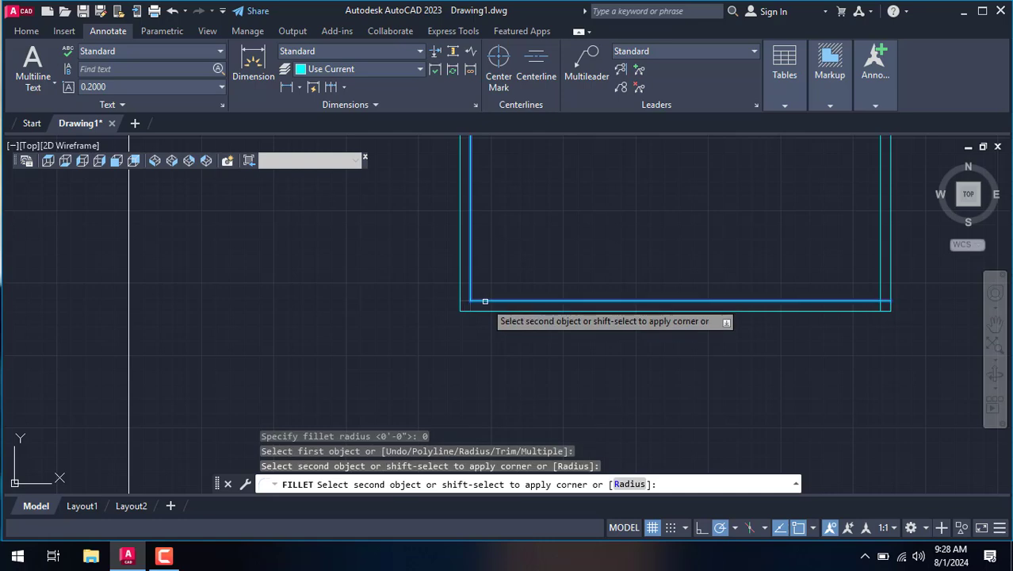
{"action": "left_click", "coordinate": [488, 301]}
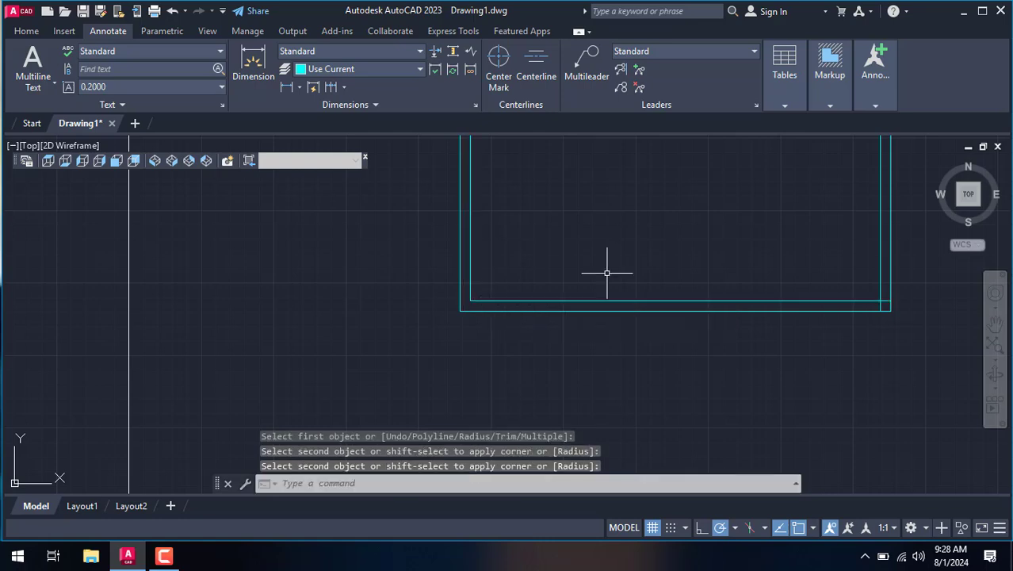
Fillet the inner right and bottom lines into a sharp bottom-right corner.
{"action": "key", "text": "Return"}
{"action": "left_click", "coordinate": [880, 231]}
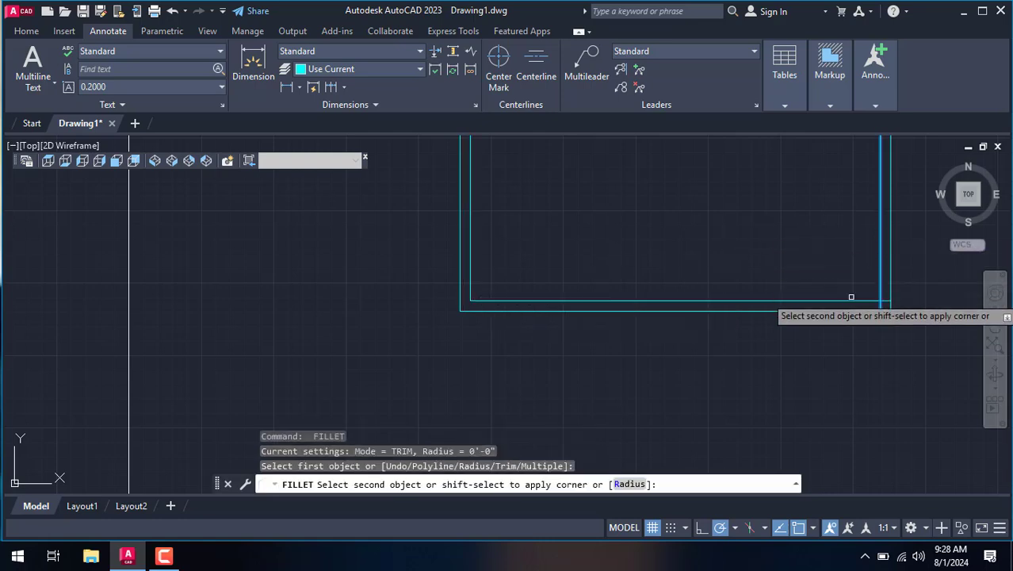
{"action": "left_click", "coordinate": [846, 299]}
{"action": "scroll", "coordinate": [843, 299], "scroll_direction": "down", "scroll_amount": 10}
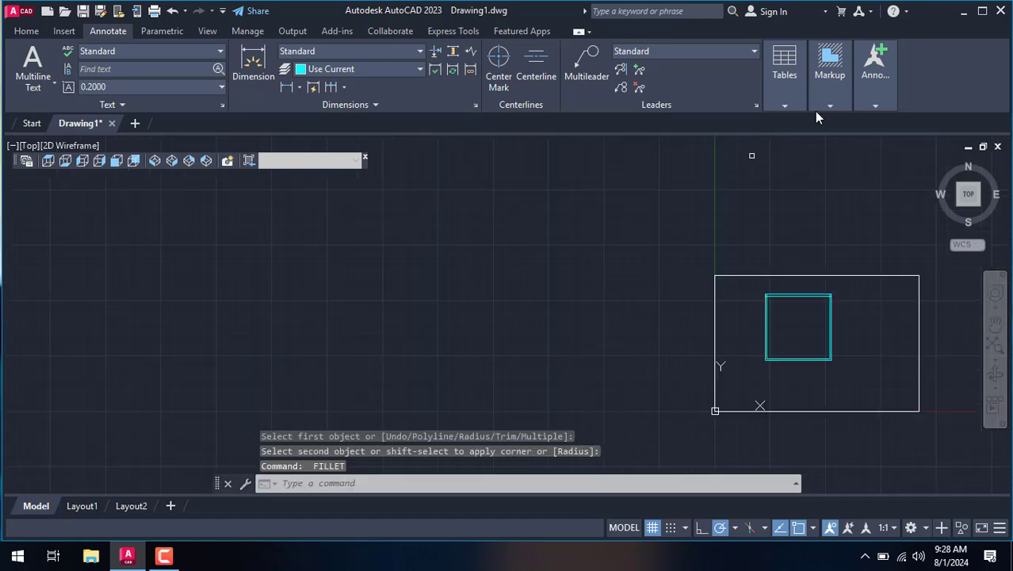
{"action": "key", "text": "Return"}
{"action": "scroll", "coordinate": [825, 294], "scroll_direction": "up", "scroll_amount": 5}
{"action": "scroll", "coordinate": [886, 295], "scroll_direction": "up", "scroll_amount": 5}
{"action": "scroll", "coordinate": [885, 295], "scroll_direction": "up", "scroll_amount": 6}
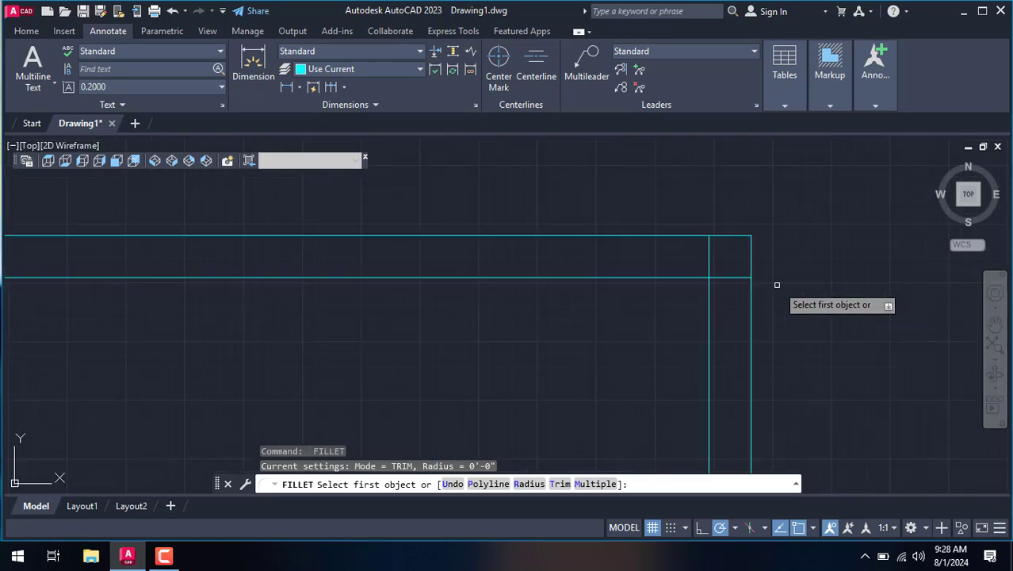
Join the top-right and top-left inner corners with zero-radius fillets.
{"action": "left_click", "coordinate": [650, 278]}
{"action": "left_click", "coordinate": [707, 292]}
{"action": "scroll", "coordinate": [634, 299], "scroll_direction": "down", "scroll_amount": 7}
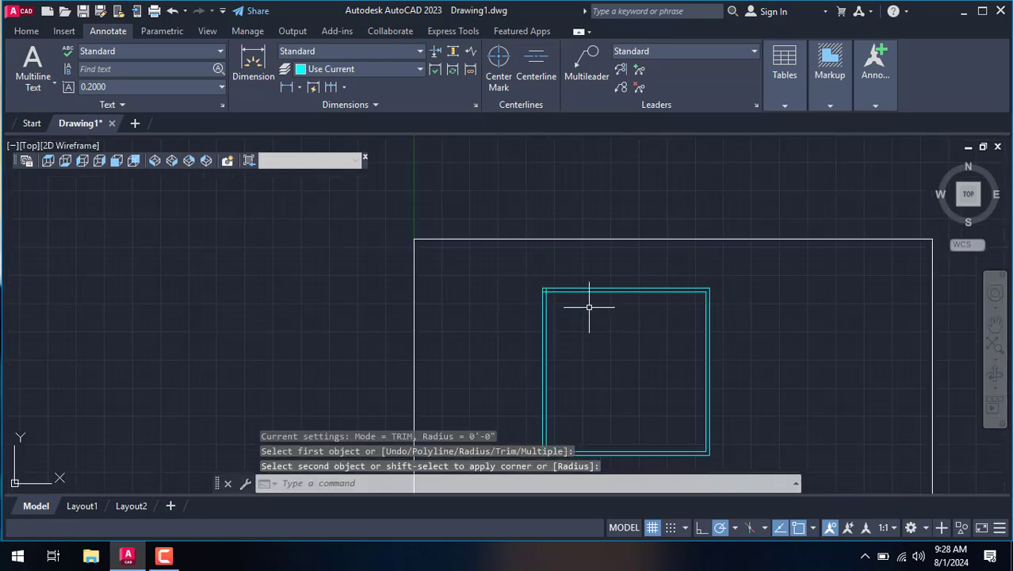
{"action": "scroll", "coordinate": [555, 303], "scroll_direction": "up", "scroll_amount": 5}
{"action": "key", "text": "Return"}
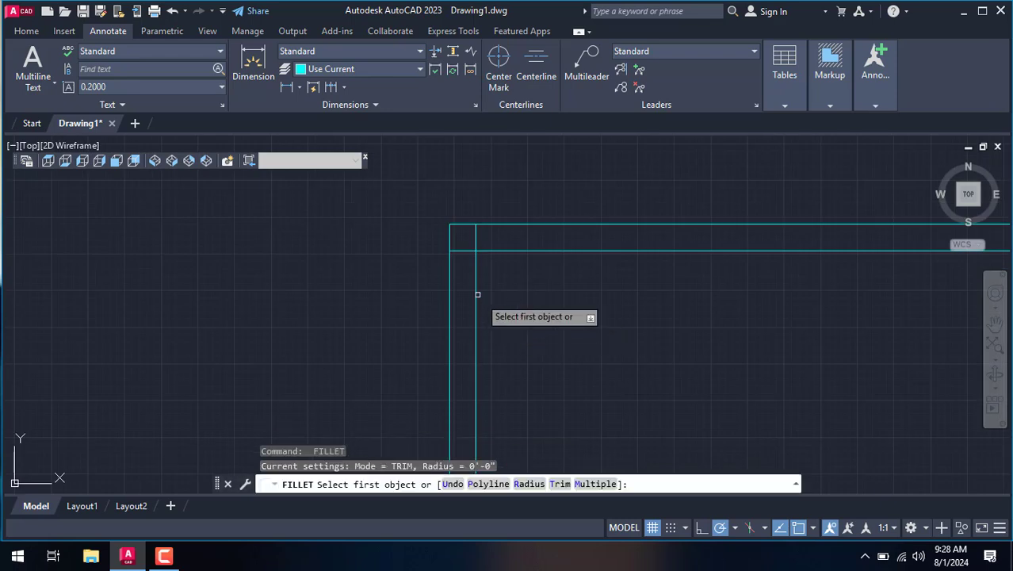
{"action": "left_click", "coordinate": [476, 305]}
{"action": "left_click", "coordinate": [492, 250]}
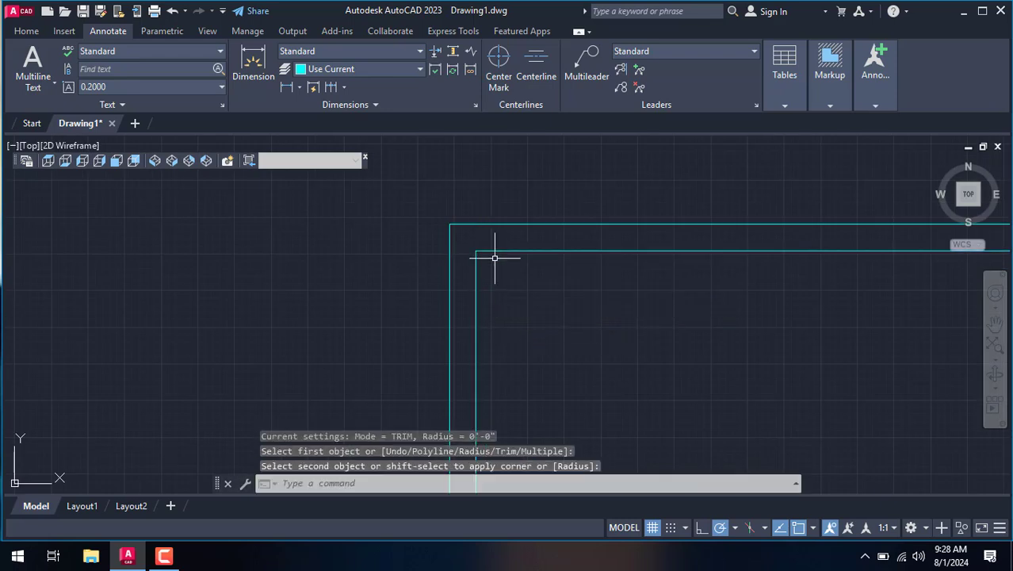
{"action": "scroll", "coordinate": [502, 276], "scroll_direction": "down", "scroll_amount": 3}
{"action": "scroll", "coordinate": [528, 324], "scroll_direction": "down", "scroll_amount": 2}
{"action": "scroll", "coordinate": [537, 303], "scroll_direction": "up", "scroll_amount": 2}
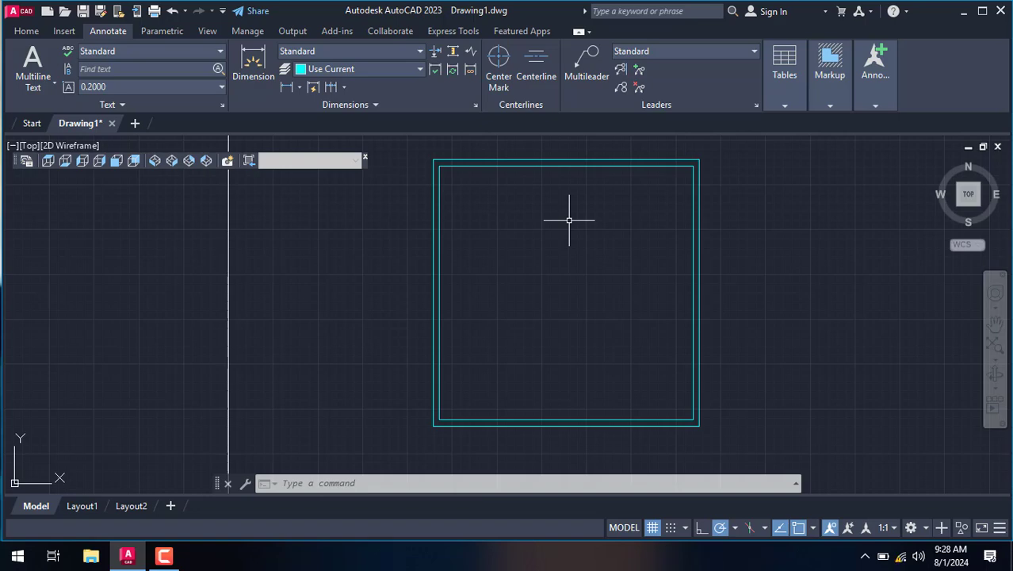
Start an offset with the 11-foot partition distance.
{"action": "type", "text": "o"}
{"action": "key", "text": "Return"}
{"action": "type", "text": "1"}
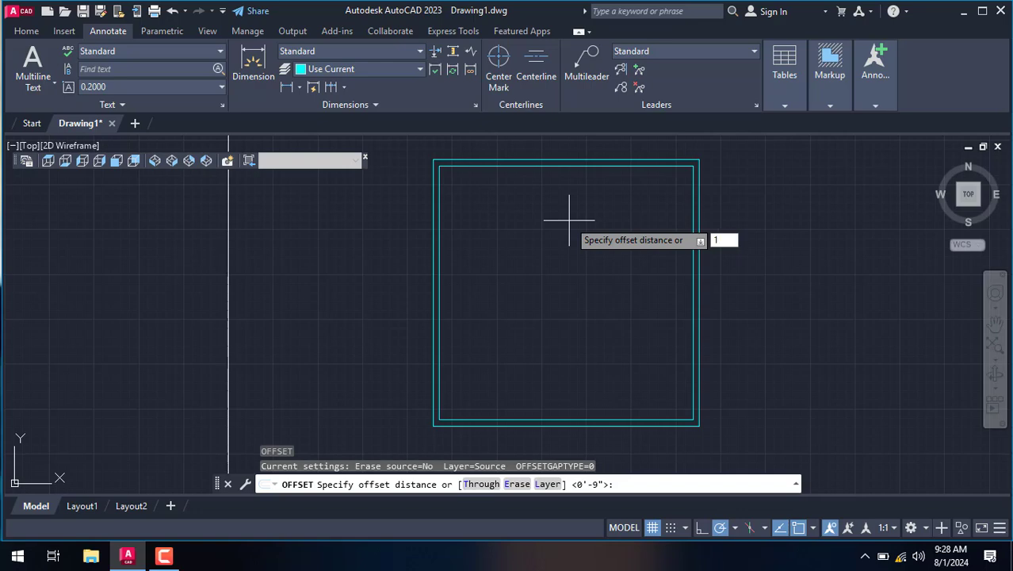
{"action": "type", "text": "'"}
Offset the inner top wall line 11 feet downward.
{"action": "key", "text": "Return"}
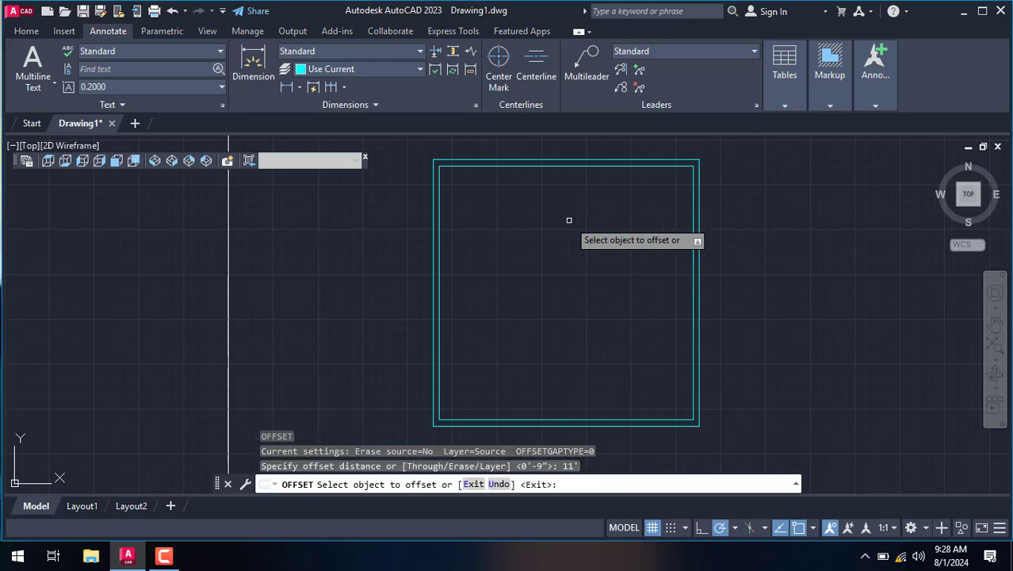
{"action": "left_click", "coordinate": [606, 167]}
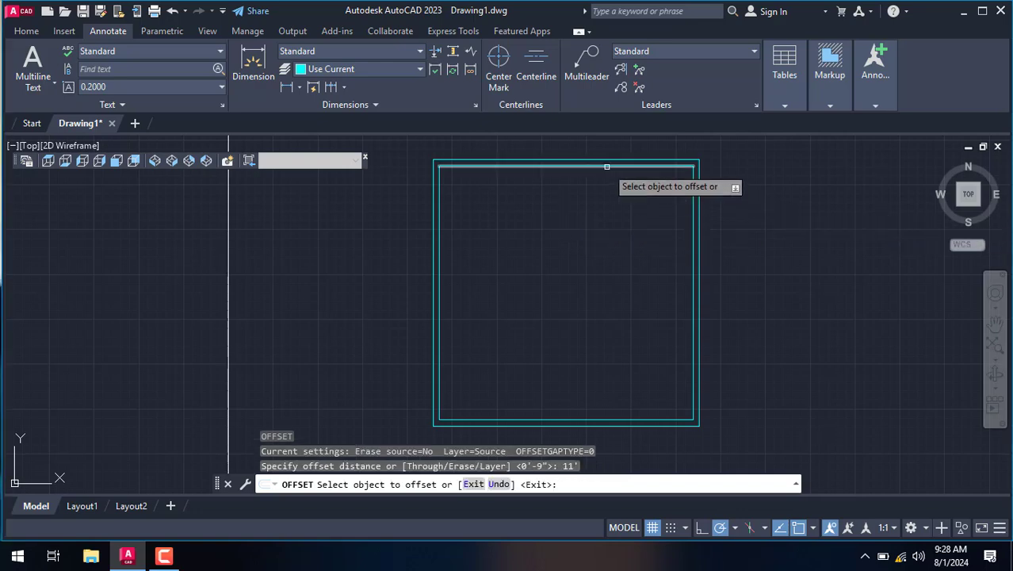
{"action": "left_click", "coordinate": [591, 212]}
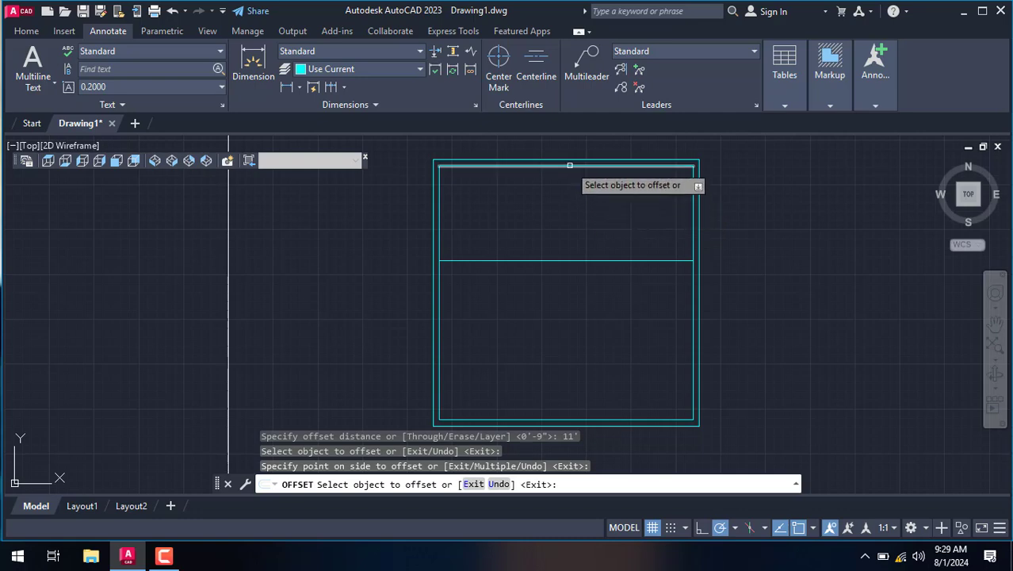
{"action": "right_click", "coordinate": [549, 187]}
{"action": "left_click", "coordinate": [575, 215]}
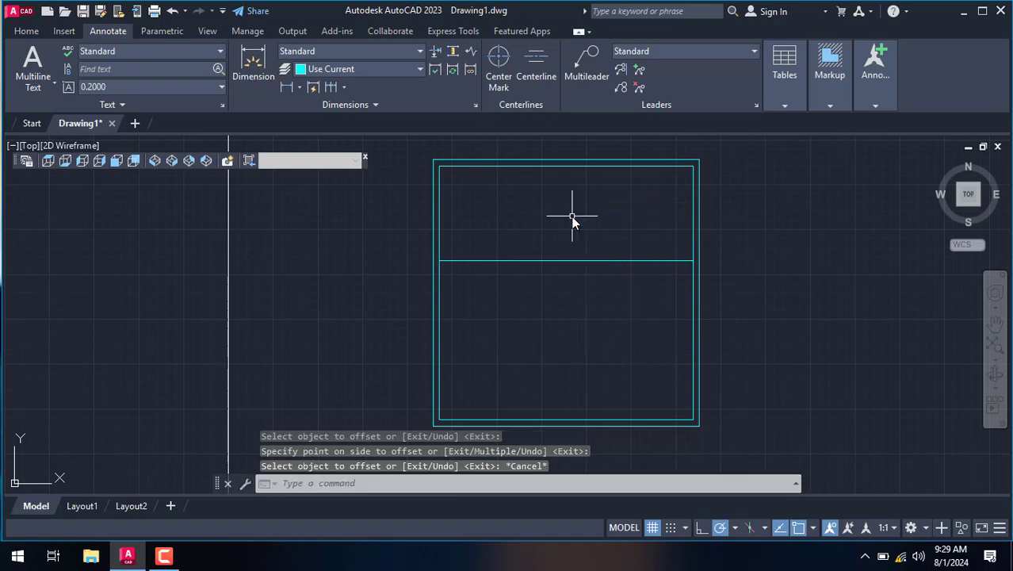
Offset the new dividing line 9 inches further down to form the partition.
{"action": "type", "text": "o"}
{"action": "key", "text": "Return"}
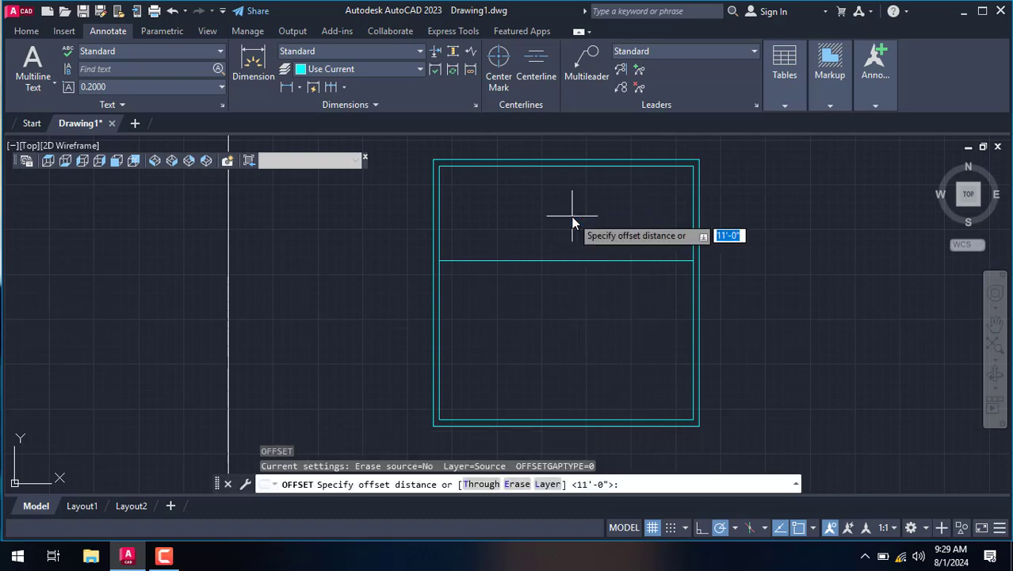
{"action": "type", "text": "9"}
{"action": "key", "text": "Return"}
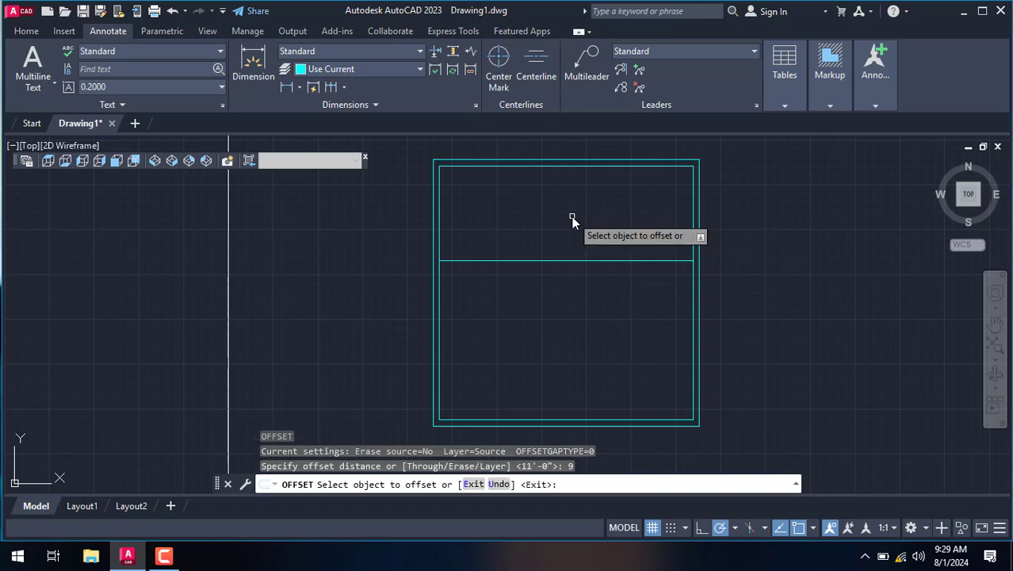
{"action": "left_click", "coordinate": [532, 260]}
{"action": "left_click", "coordinate": [554, 295]}
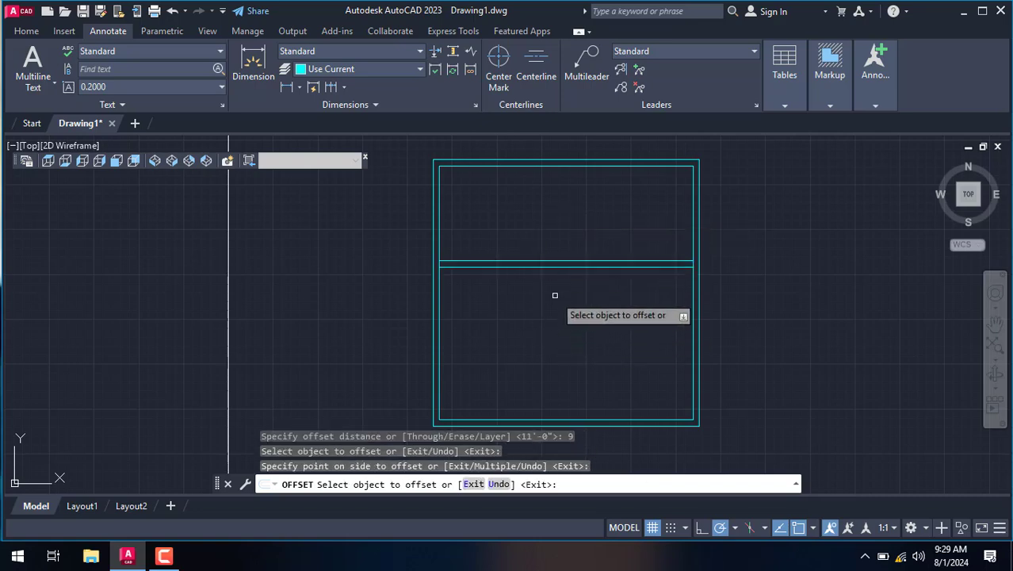
{"action": "right_click", "coordinate": [537, 224]}
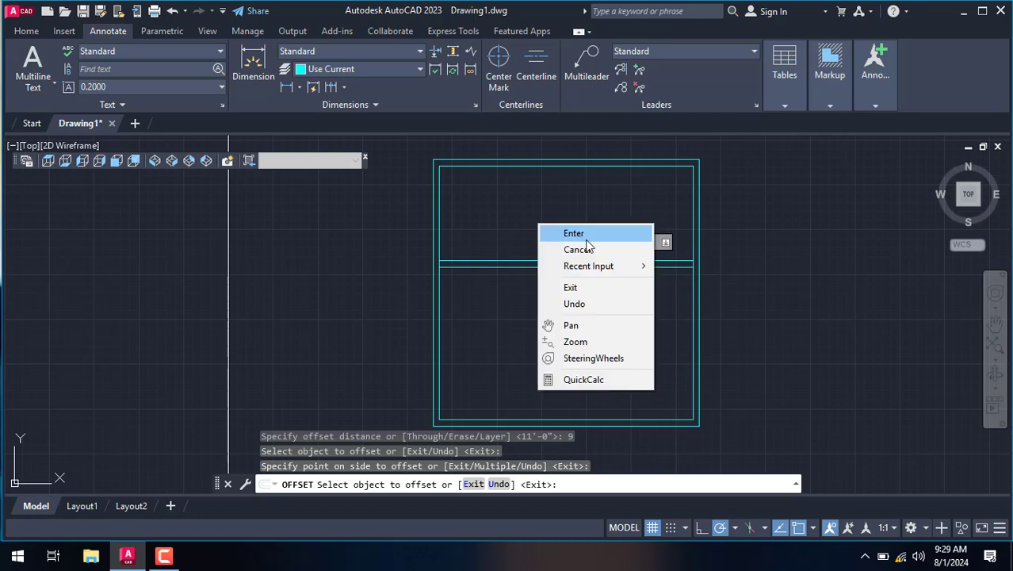
{"action": "left_click", "coordinate": [578, 252]}
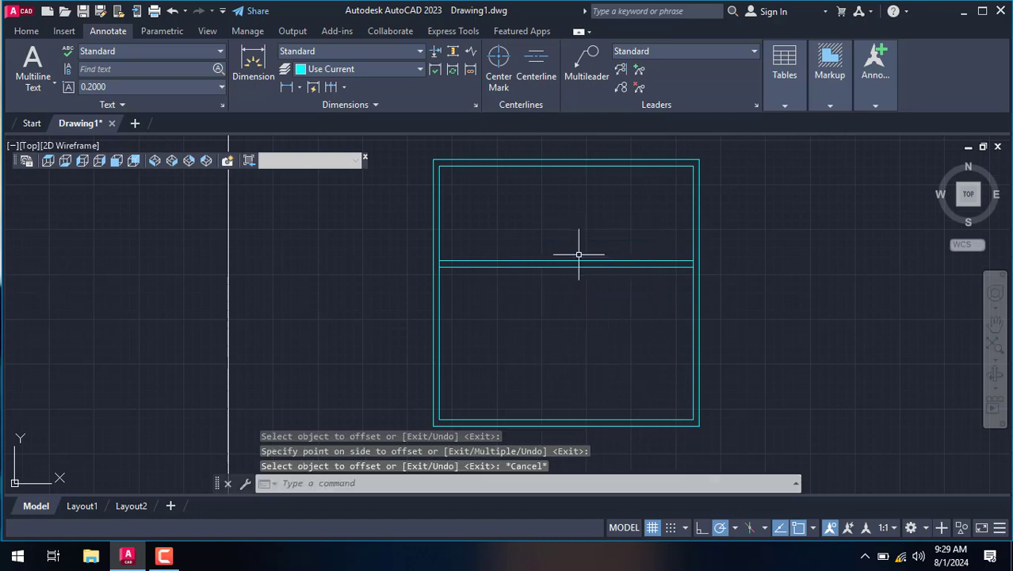
Try a zero-radius fillet on the upper partition line, then cancel it.
{"action": "type", "text": "f"}
{"action": "key", "text": "Return"}
{"action": "type", "text": "r"}
{"action": "key", "text": "Return"}
{"action": "type", "text": "0"}
{"action": "key", "text": "Return"}
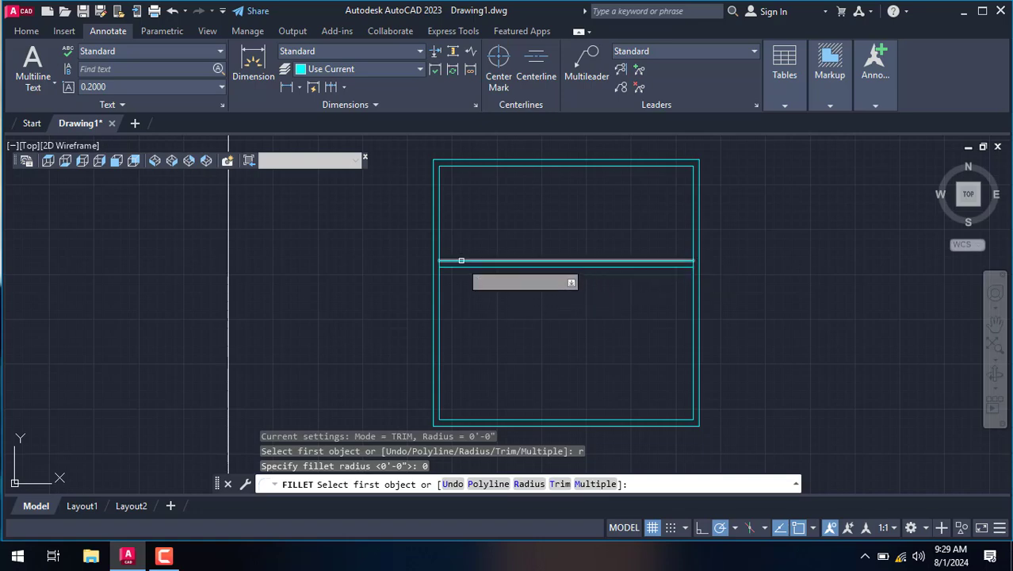
{"action": "left_click", "coordinate": [460, 260]}
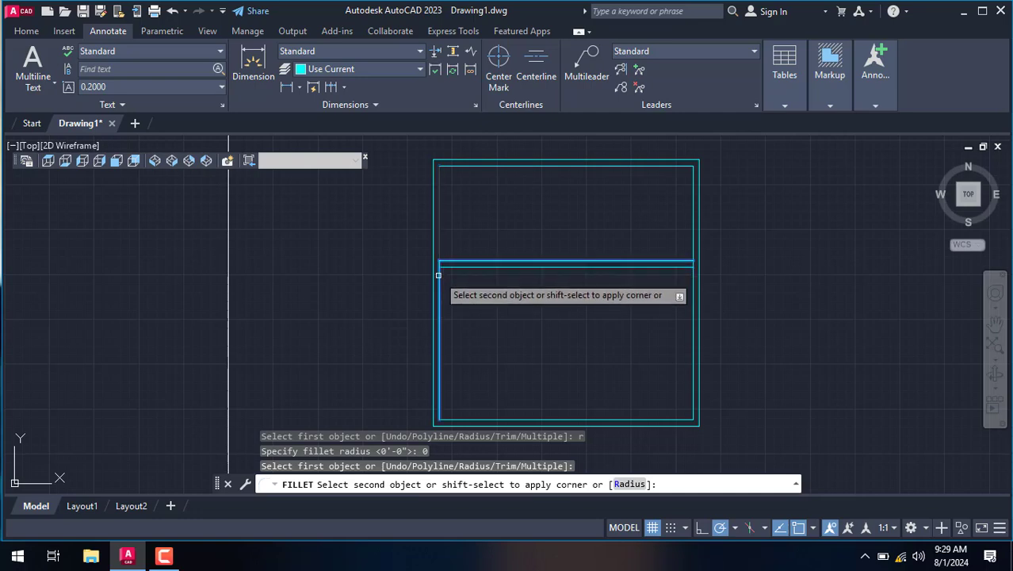
{"action": "right_click", "coordinate": [490, 219]}
{"action": "left_click", "coordinate": [517, 235]}
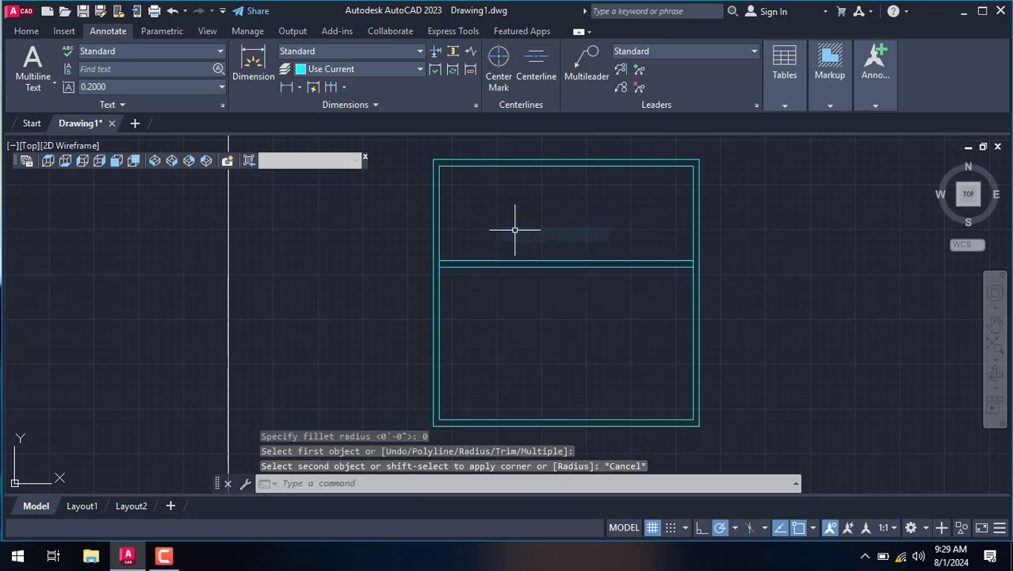
Trim the partition's junctions with the side walls so two rooms enclose cleanly.
{"action": "type", "text": "R"}
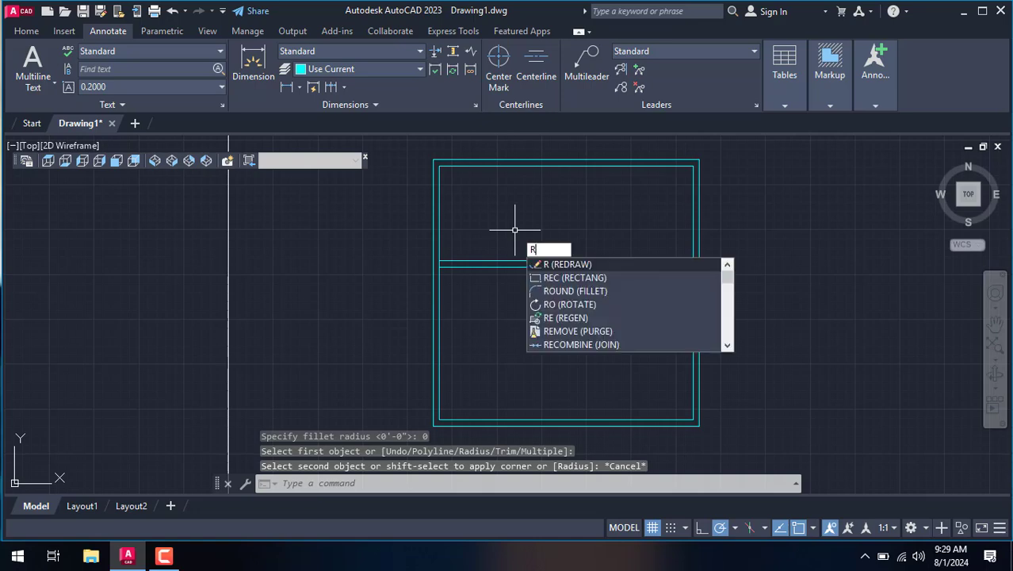
{"action": "key", "text": "BackSpace"}
{"action": "key", "text": "Return"}
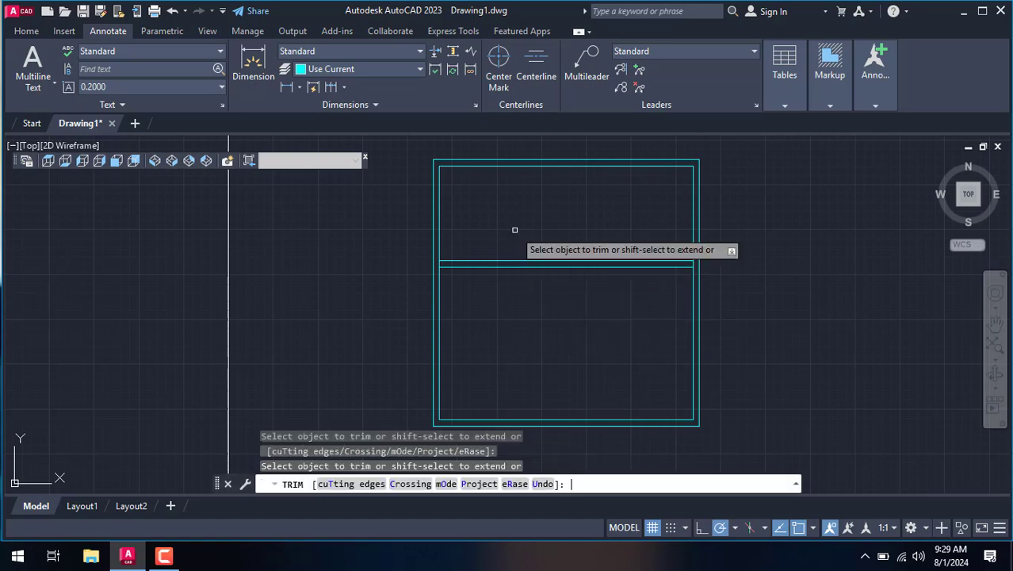
{"action": "scroll", "coordinate": [437, 267], "scroll_direction": "up", "scroll_amount": 5}
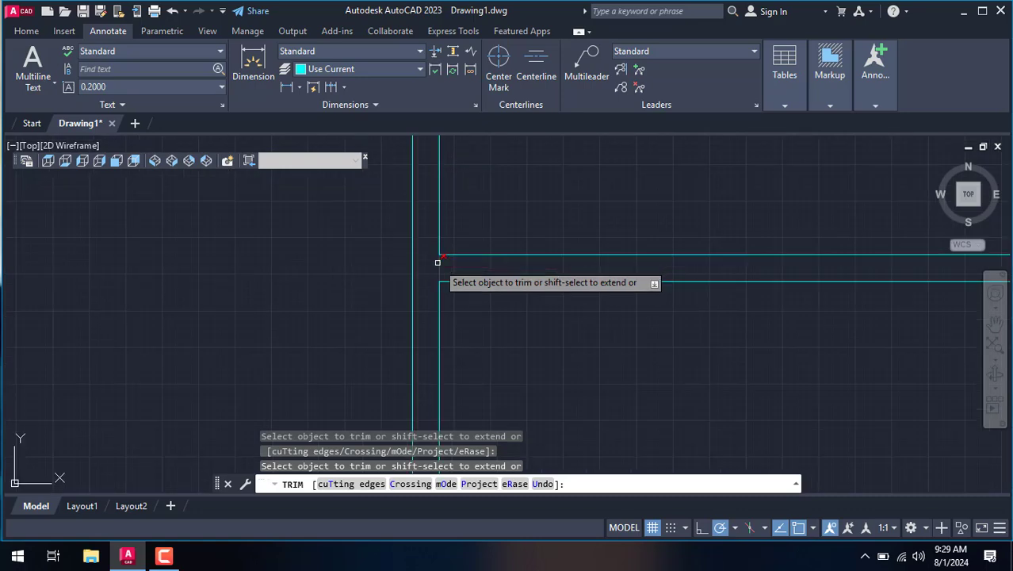
{"action": "scroll", "coordinate": [440, 273], "scroll_direction": "down", "scroll_amount": 4}
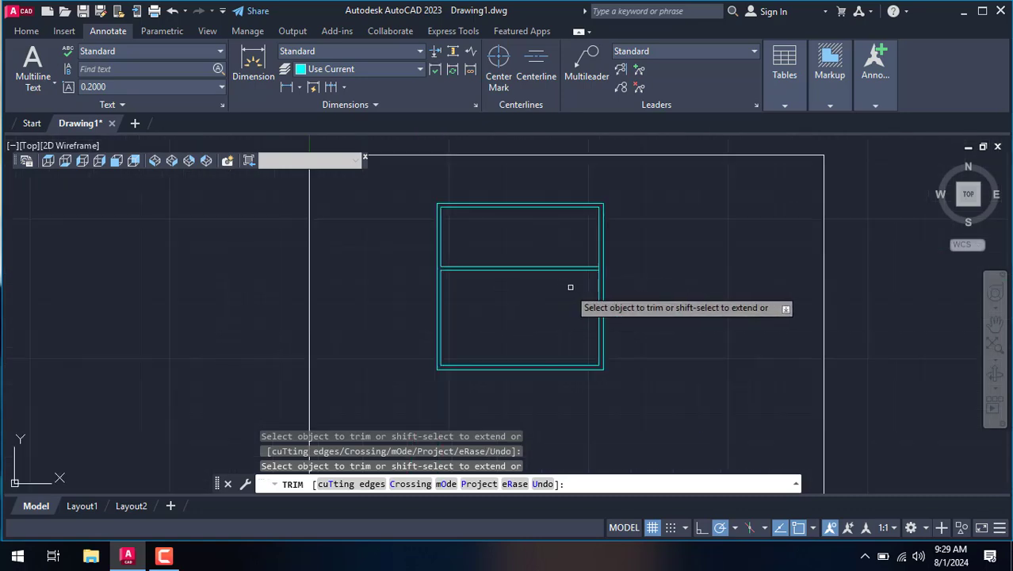
{"action": "scroll", "coordinate": [591, 277], "scroll_direction": "up", "scroll_amount": 5}
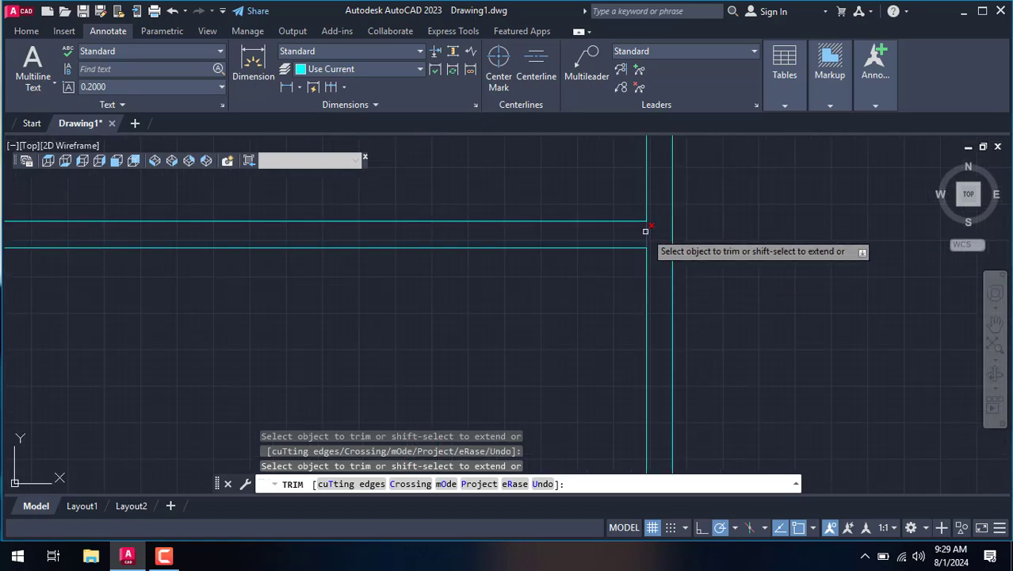
{"action": "scroll", "coordinate": [602, 277], "scroll_direction": "down", "scroll_amount": 5}
{"action": "right_click", "coordinate": [547, 203]}
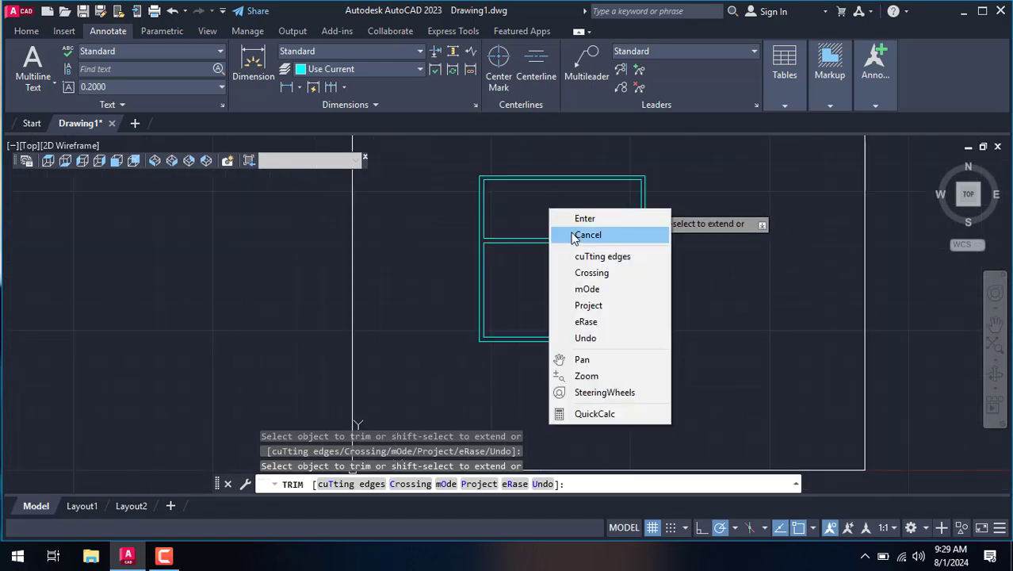
{"action": "left_click", "coordinate": [571, 233]}
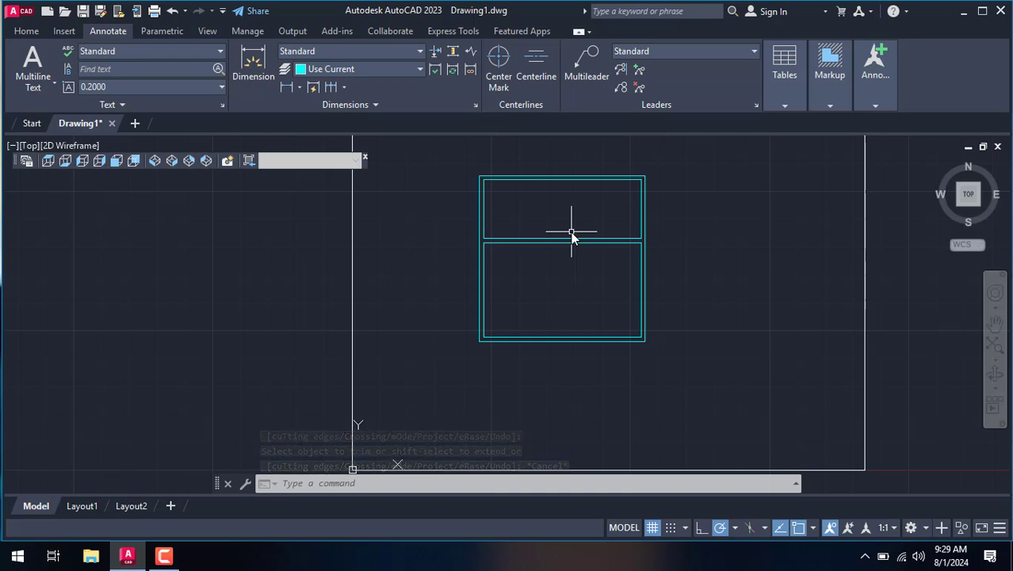
Offset the inner left wall using a two-point distance, then undo the misplaced line.
{"action": "type", "text": "o"}
{"action": "key", "text": "Return"}
{"action": "type", "text": "9"}
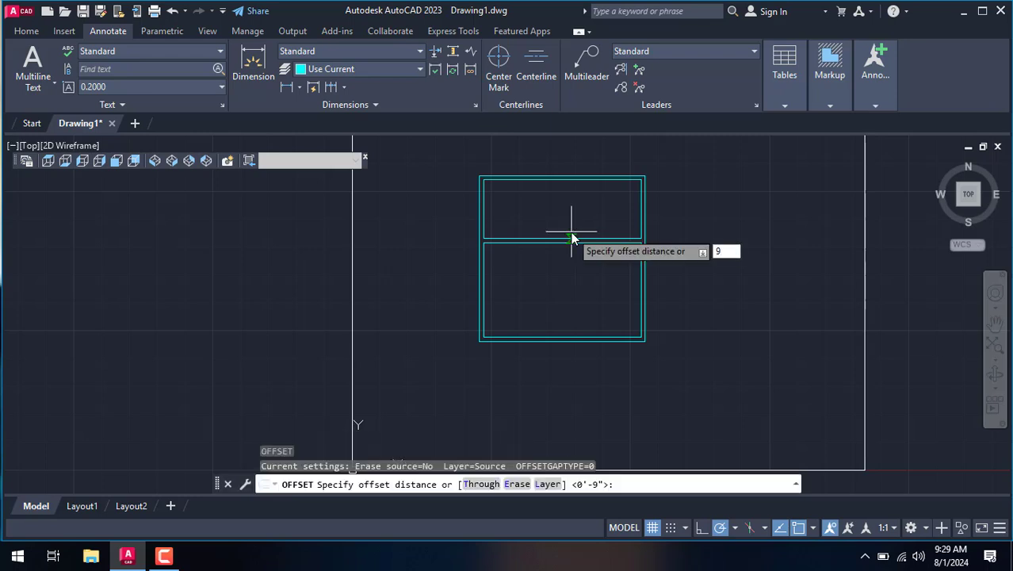
{"action": "type", "text": "'1"}
{"action": "type", "text": "\""}
{"action": "key", "text": "Return"}
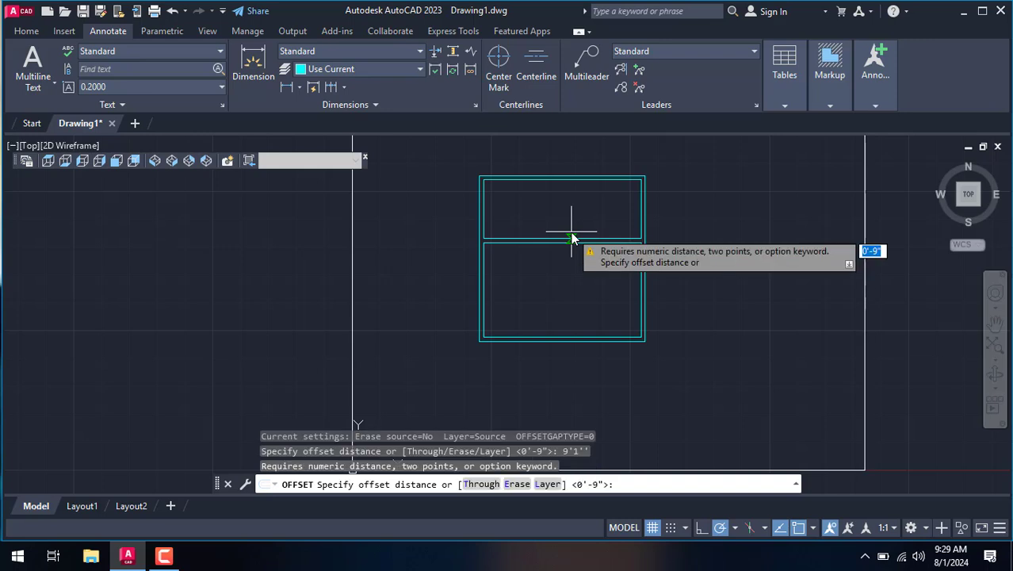
{"action": "scroll", "coordinate": [496, 238], "scroll_direction": "up", "scroll_amount": 3}
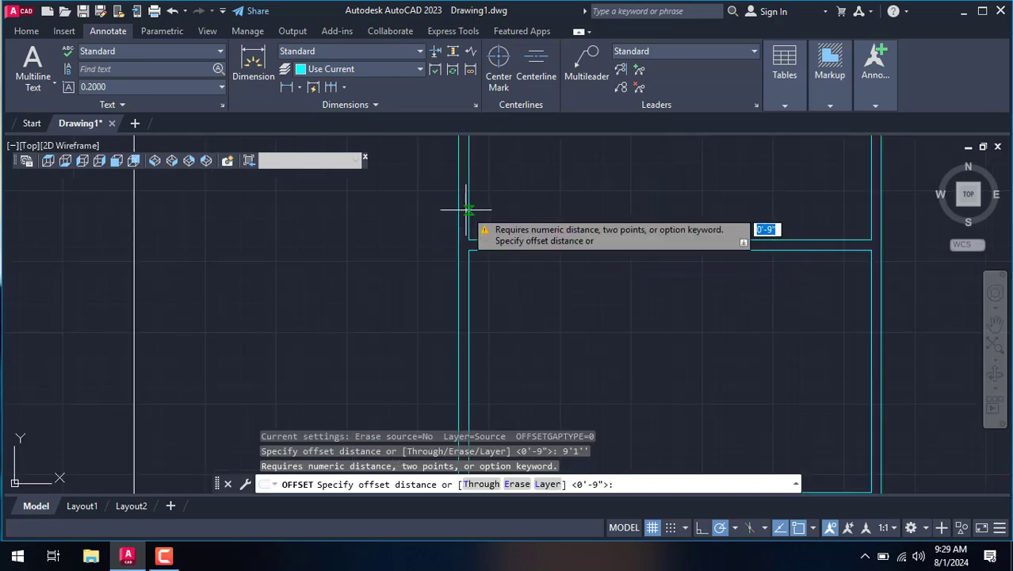
{"action": "right_click", "coordinate": [561, 199]}
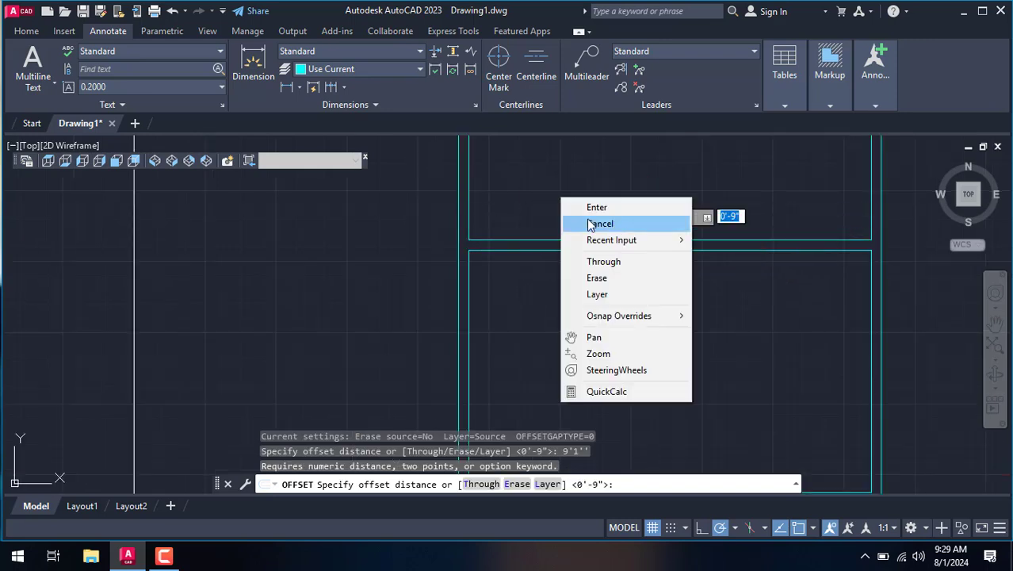
{"action": "left_click", "coordinate": [555, 181]}
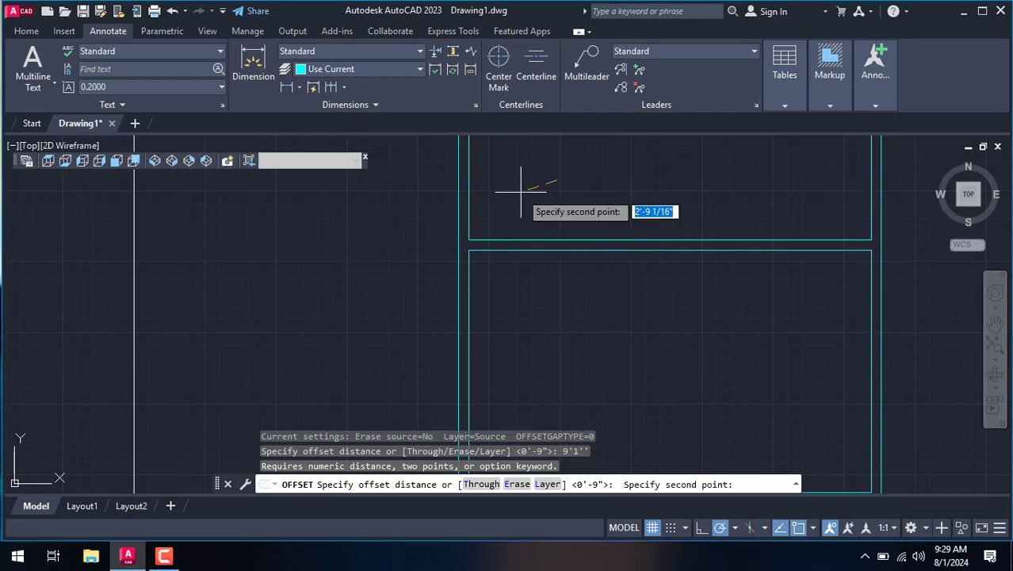
{"action": "left_click", "coordinate": [530, 195]}
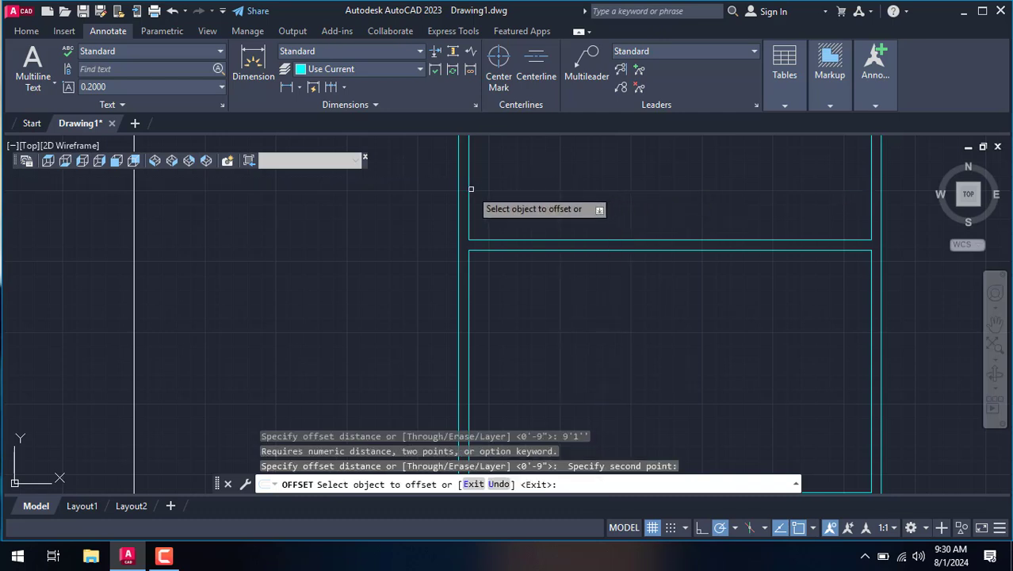
{"action": "scroll", "coordinate": [475, 187], "scroll_direction": "down", "scroll_amount": 4}
{"action": "left_click", "coordinate": [469, 185]}
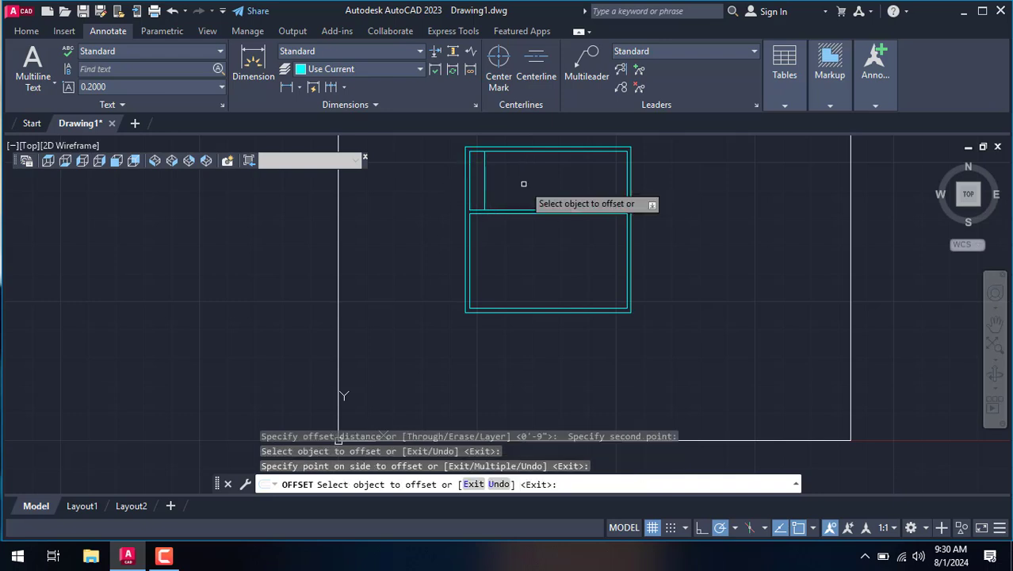
{"action": "right_click", "coordinate": [577, 185]}
{"action": "left_click", "coordinate": [617, 211]}
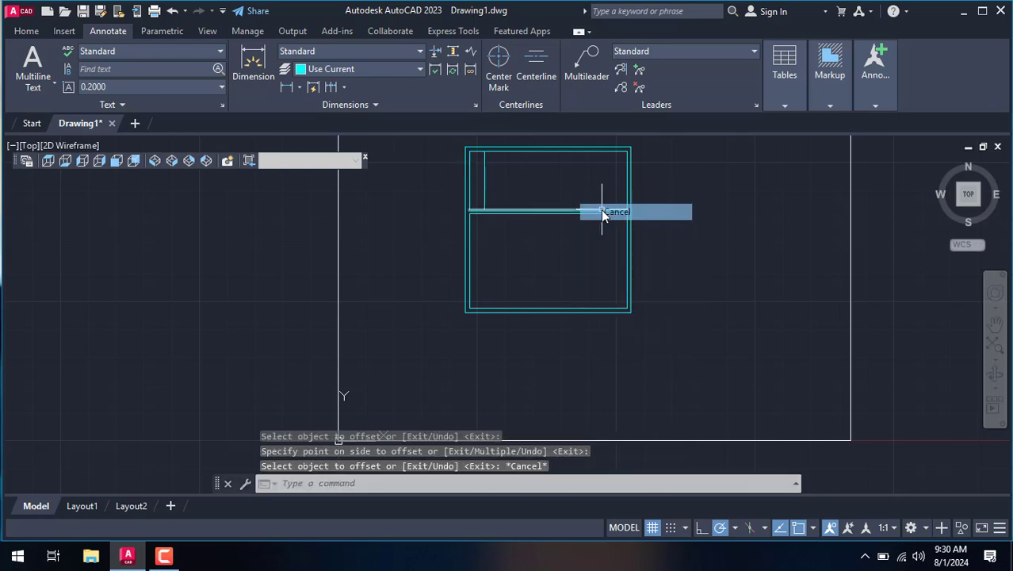
{"action": "type", "text": "u"}
{"action": "key", "text": "Return"}
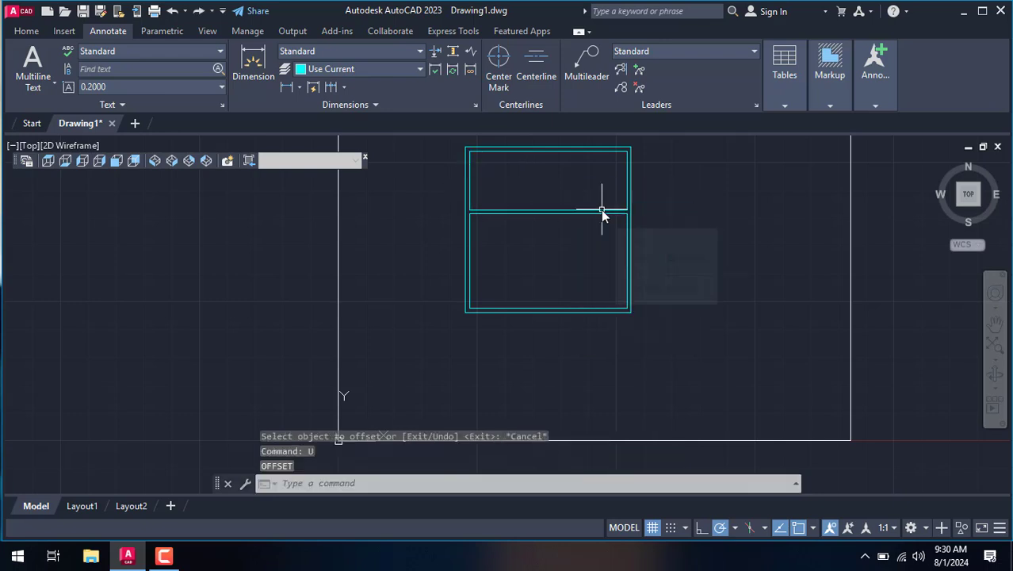
Restart offset and set the 9'1" distance by picking two points.
{"action": "type", "text": "o"}
{"action": "key", "text": "Return"}
{"action": "type", "text": "9'1\""}
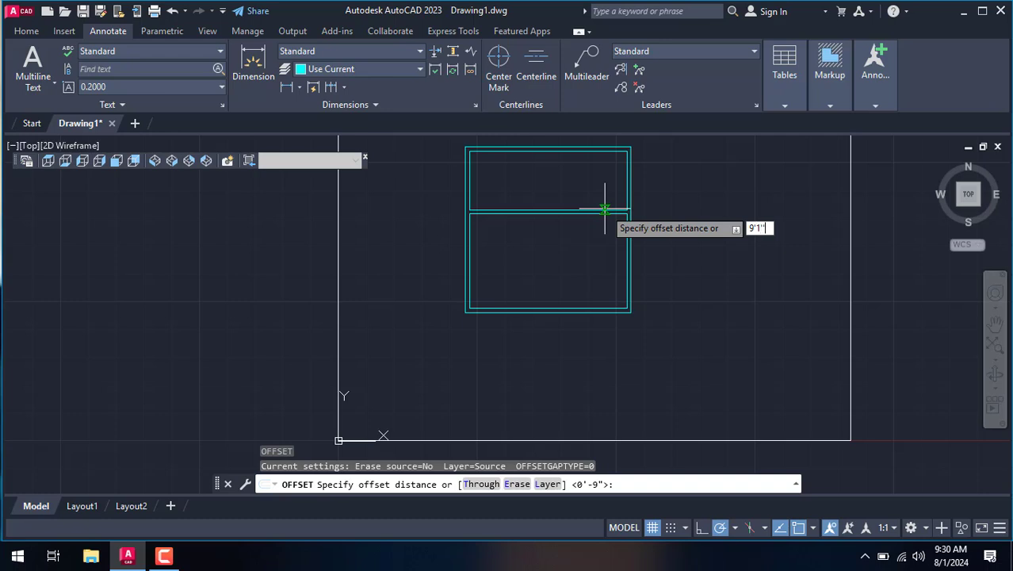
{"action": "key", "text": "Return"}
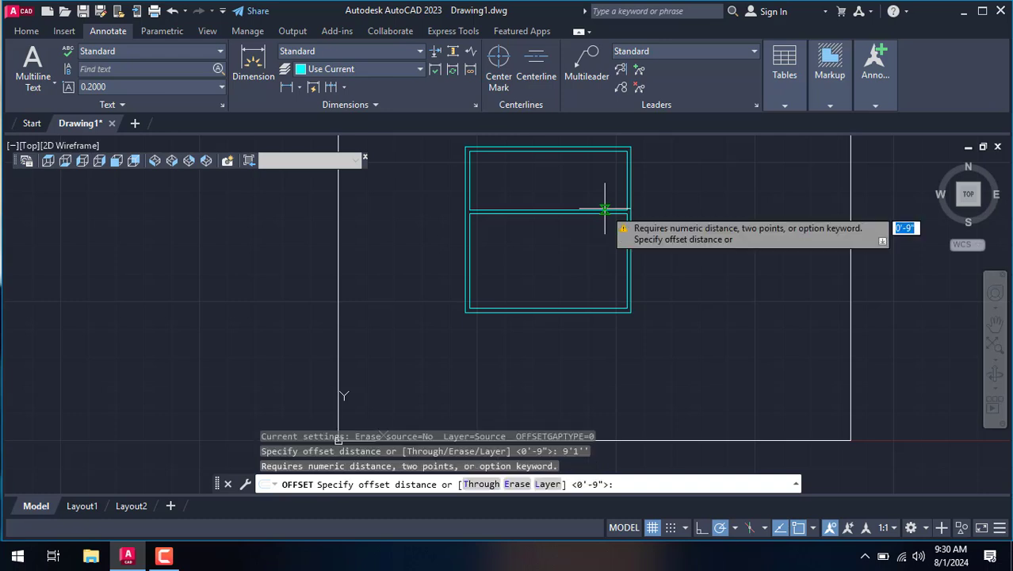
{"action": "left_click", "coordinate": [471, 180]}
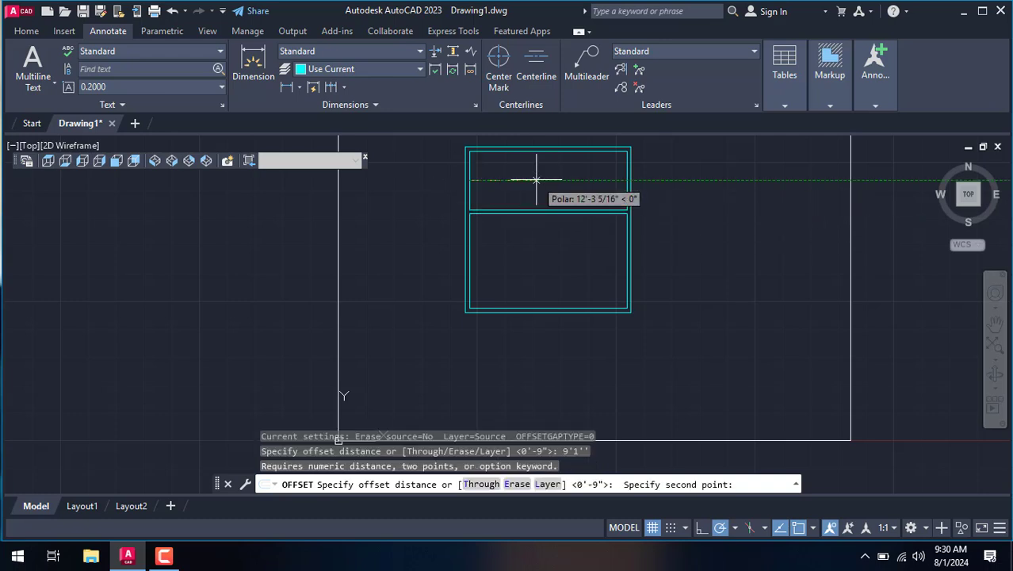
{"action": "left_click", "coordinate": [536, 180]}
{"action": "scroll", "coordinate": [525, 178], "scroll_direction": "up", "scroll_amount": 1}
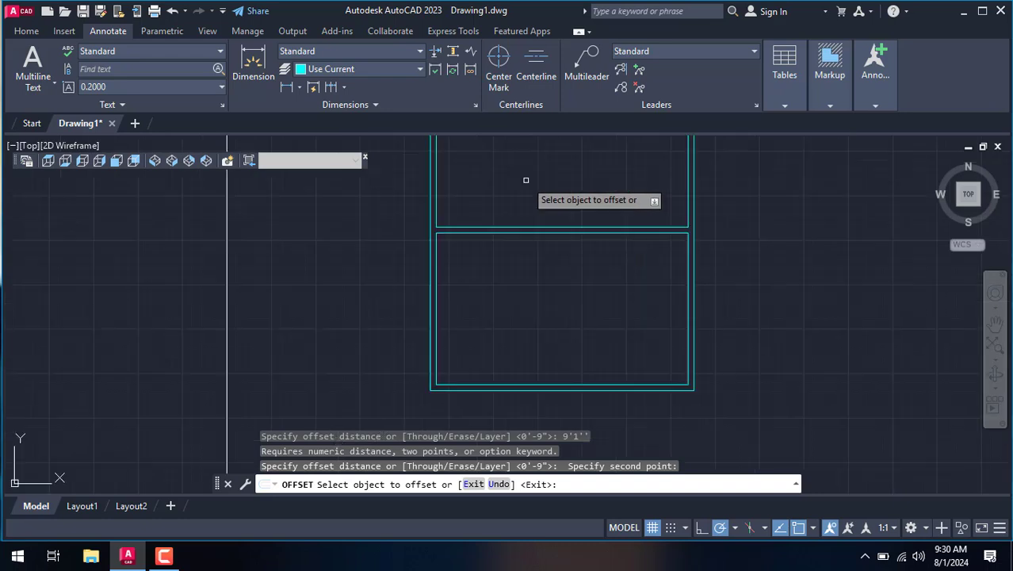
Offset the inner left wall into the upper room, then offset that new line beside it.
{"action": "left_click", "coordinate": [441, 177]}
{"action": "left_click", "coordinate": [471, 187]}
{"action": "scroll", "coordinate": [496, 186], "scroll_direction": "down", "scroll_amount": 5}
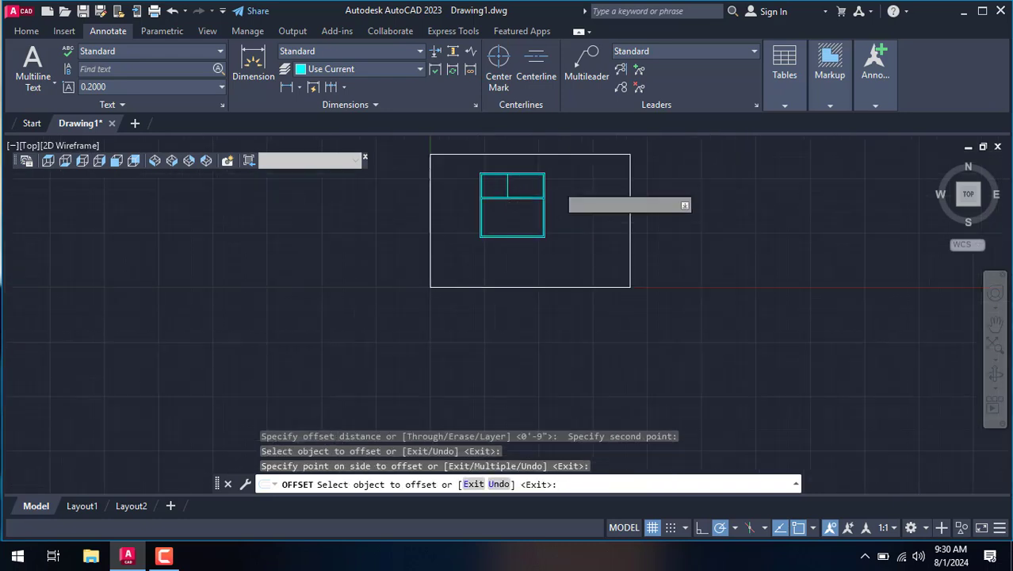
{"action": "scroll", "coordinate": [555, 185], "scroll_direction": "up", "scroll_amount": 6}
{"action": "left_click", "coordinate": [500, 183]}
{"action": "left_click", "coordinate": [455, 179]}
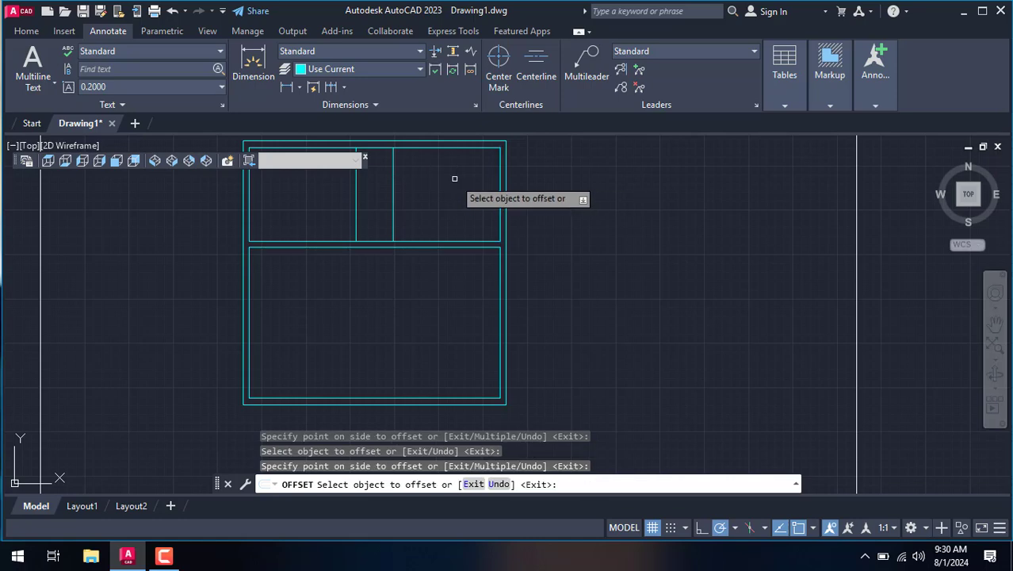
{"action": "right_click", "coordinate": [454, 178]}
{"action": "left_click", "coordinate": [492, 203]}
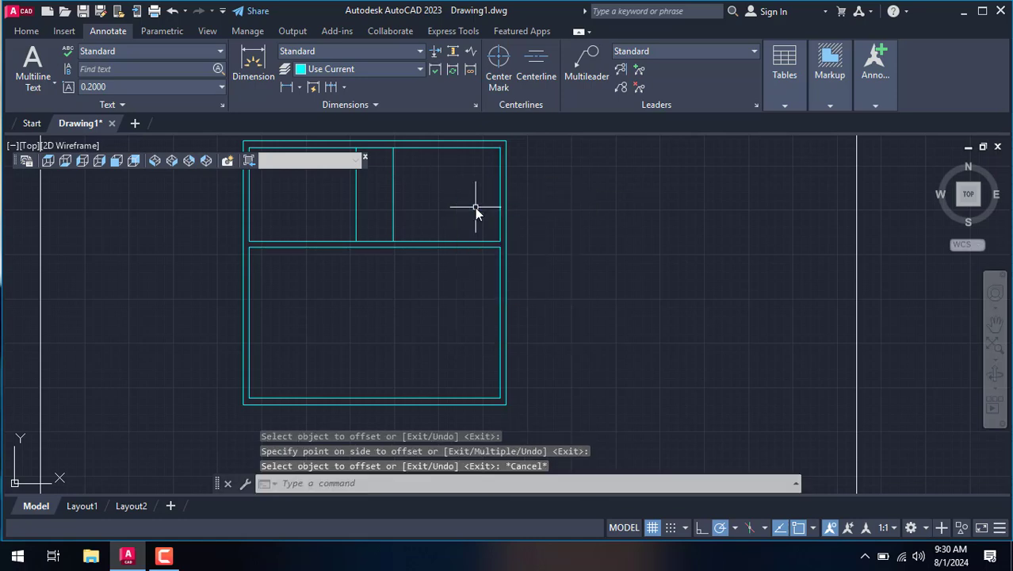
Try offsetting a partition line at 9 and then 4, then undo the stray copy.
{"action": "key", "text": "Return"}
{"action": "type", "text": "9"}
{"action": "key", "text": "Return"}
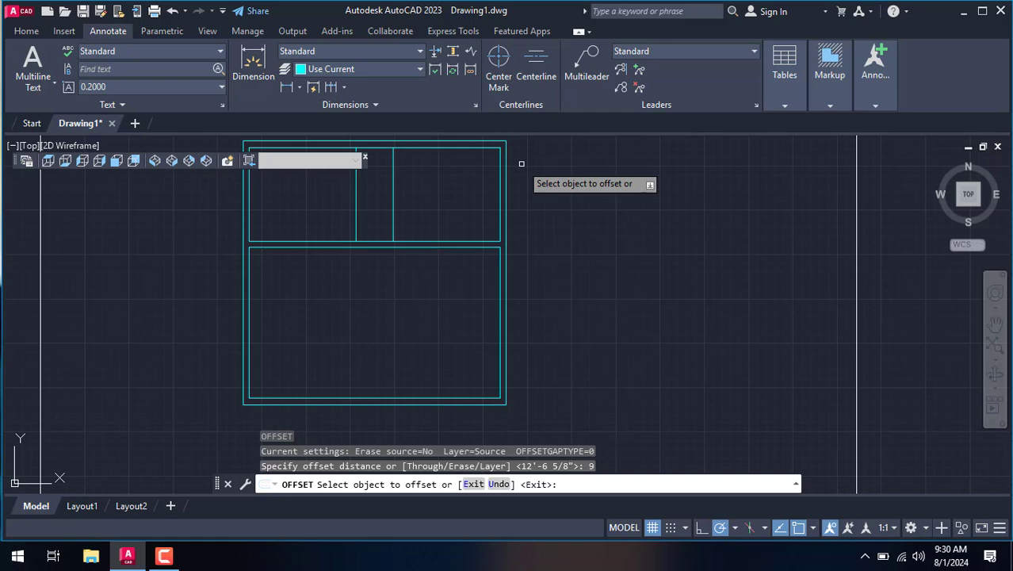
{"action": "type", "text": "o"}
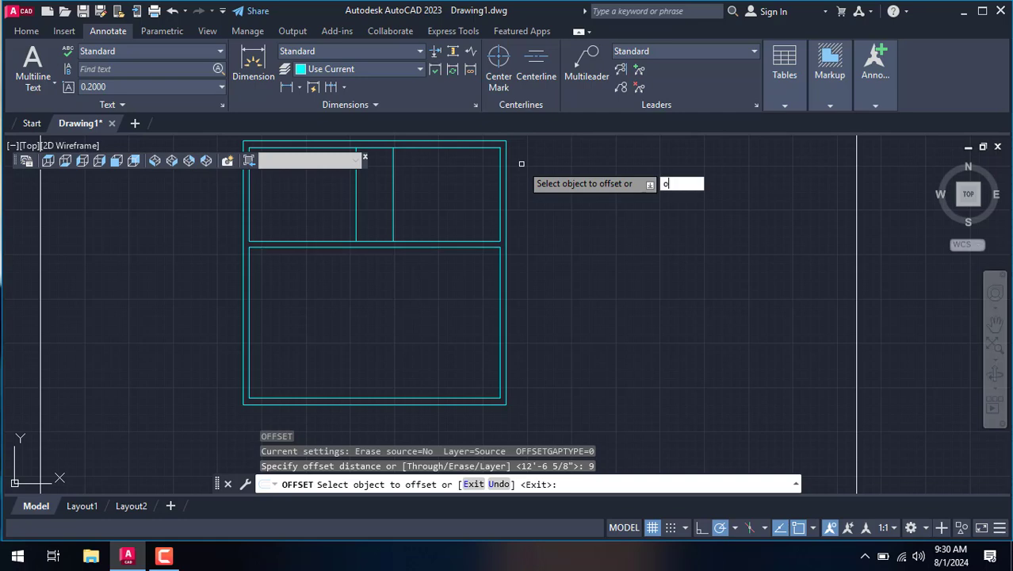
{"action": "key", "text": "Return"}
{"action": "type", "text": "4"}
{"action": "key", "text": "Return"}
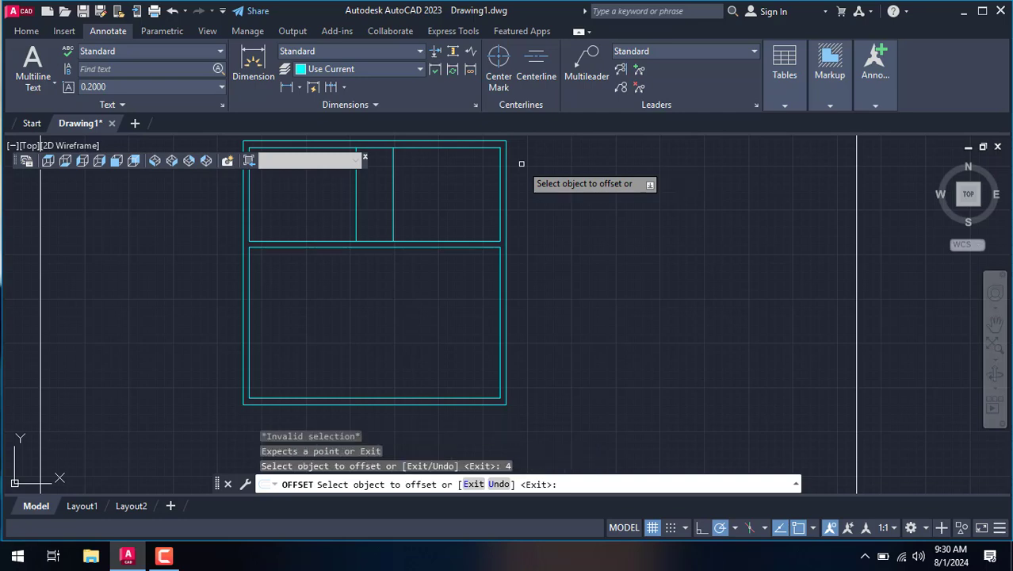
{"action": "left_click", "coordinate": [393, 192]}
{"action": "right_click", "coordinate": [452, 193]}
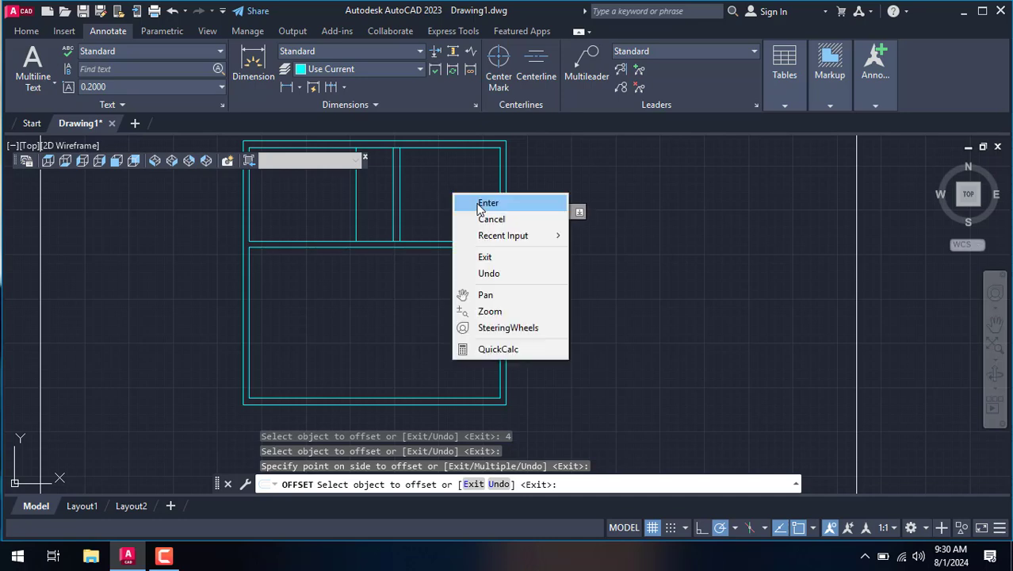
{"action": "left_click", "coordinate": [482, 220]}
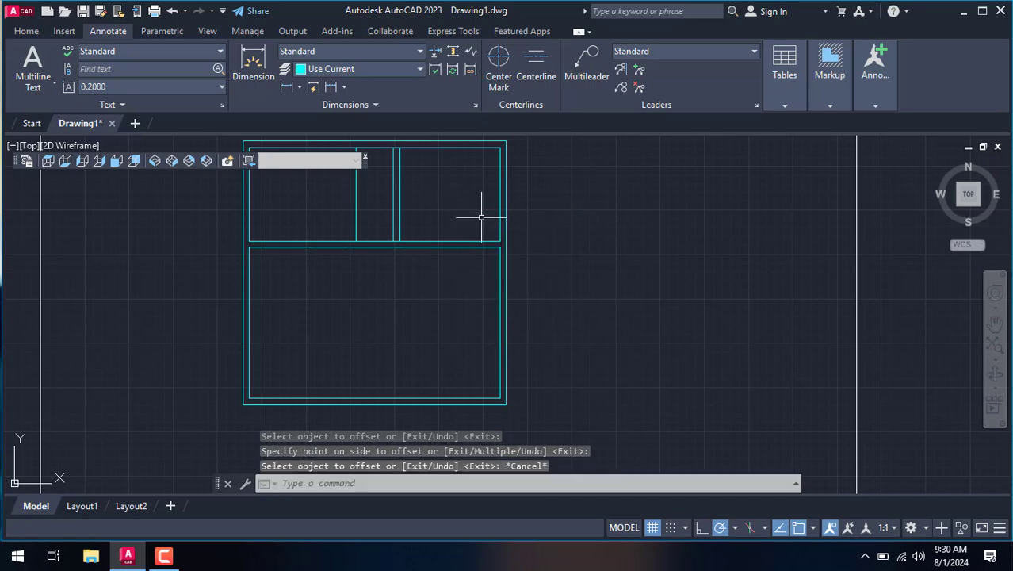
{"action": "type", "text": "u"}
{"action": "key", "text": "Return"}
Offset the left and right interior vertical lines inward by 4 inches each.
{"action": "type", "text": "o"}
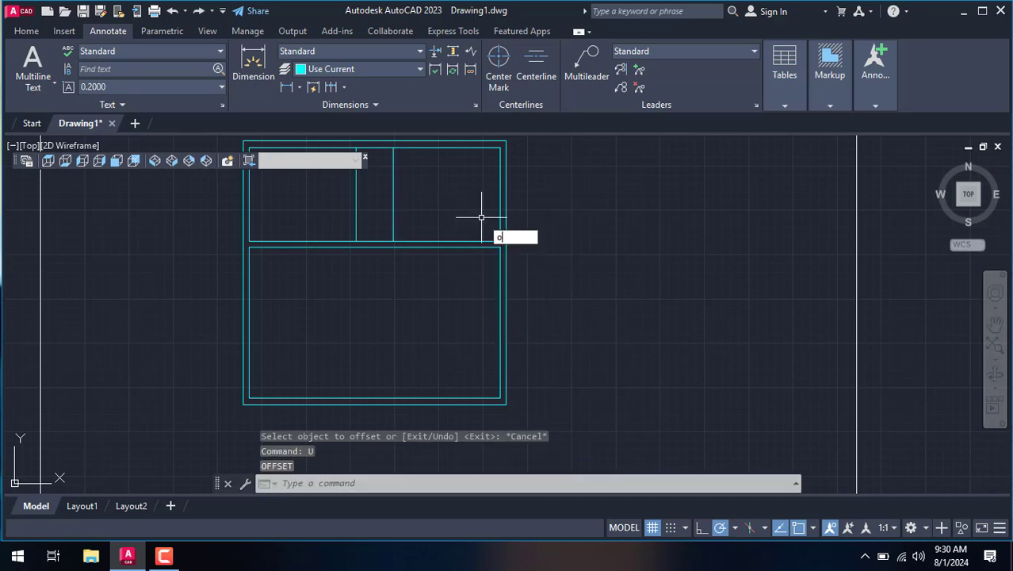
{"action": "key", "text": "Return"}
{"action": "type", "text": "4"}
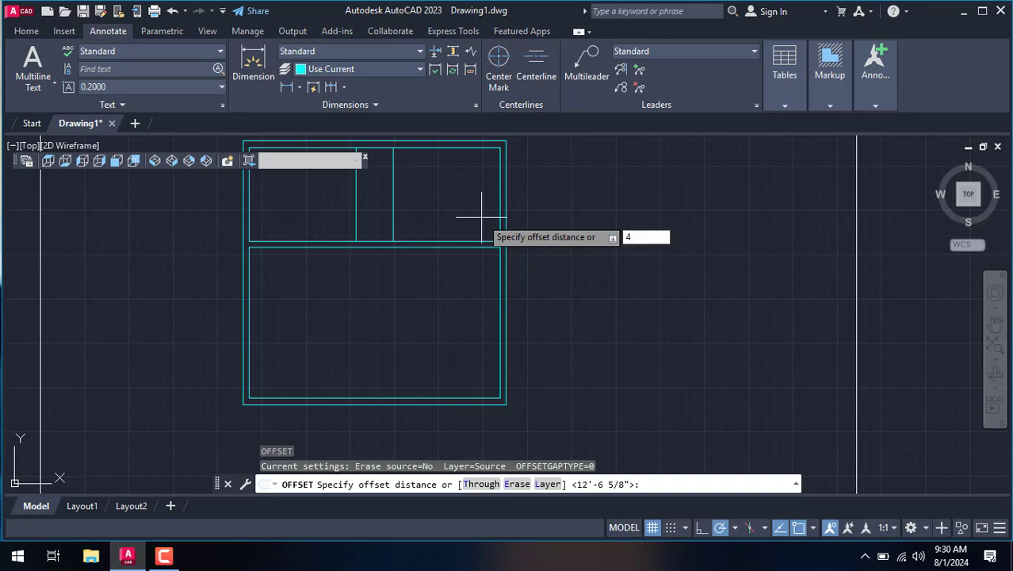
{"action": "key", "text": "Return"}
{"action": "scroll", "coordinate": [445, 207], "scroll_direction": "down", "scroll_amount": 2}
{"action": "scroll", "coordinate": [418, 176], "scroll_direction": "down", "scroll_amount": 2}
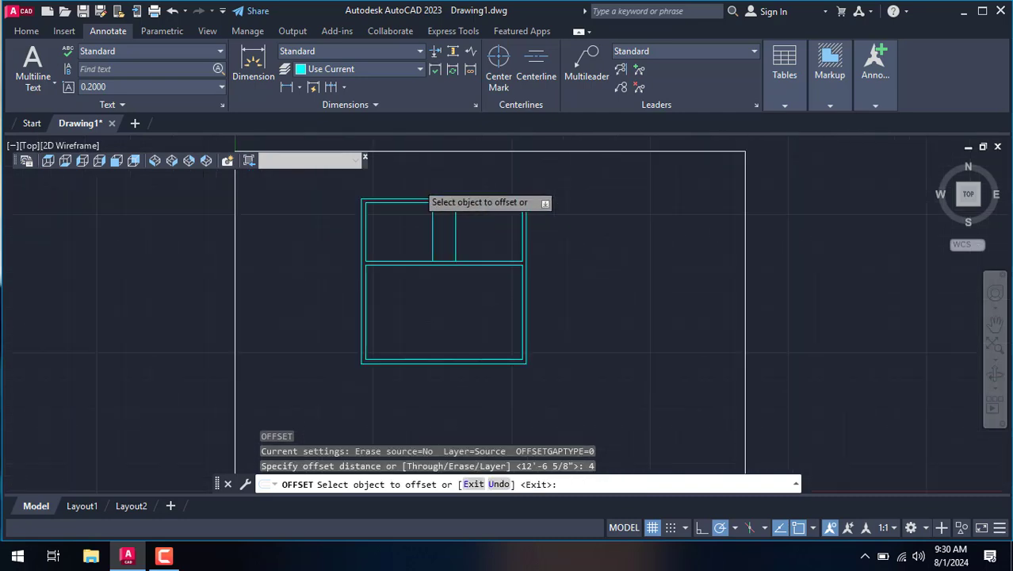
{"action": "scroll", "coordinate": [416, 182], "scroll_direction": "up", "scroll_amount": 4}
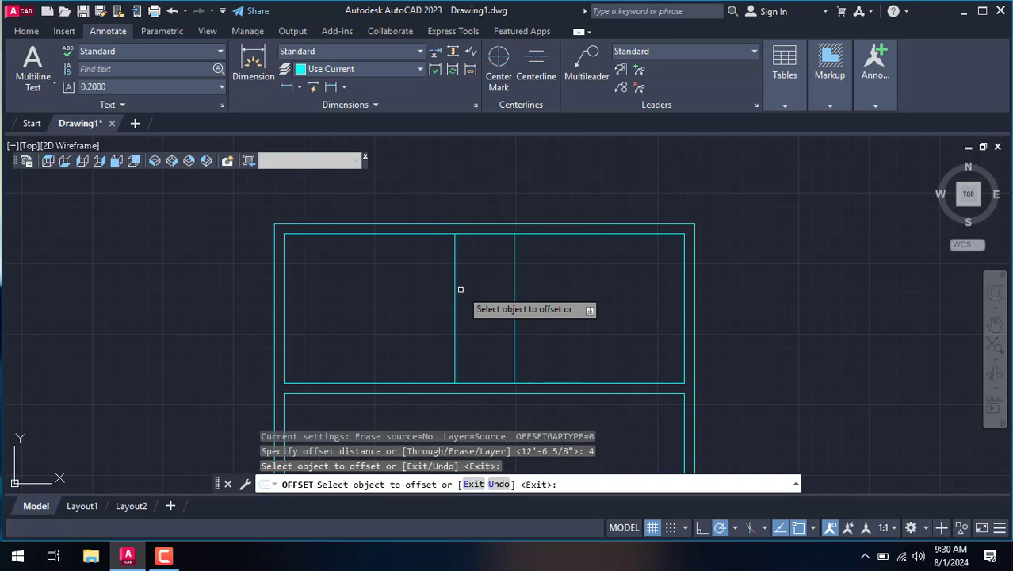
{"action": "left_click", "coordinate": [460, 290]}
{"action": "left_click", "coordinate": [468, 287]}
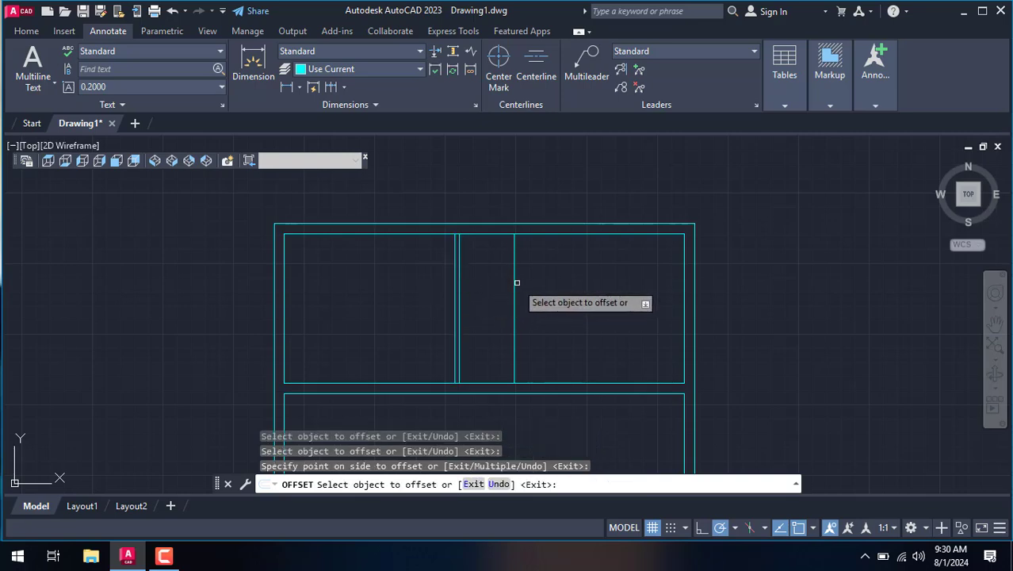
{"action": "left_click", "coordinate": [515, 282]}
{"action": "left_click", "coordinate": [481, 289]}
{"action": "right_click", "coordinate": [611, 285]}
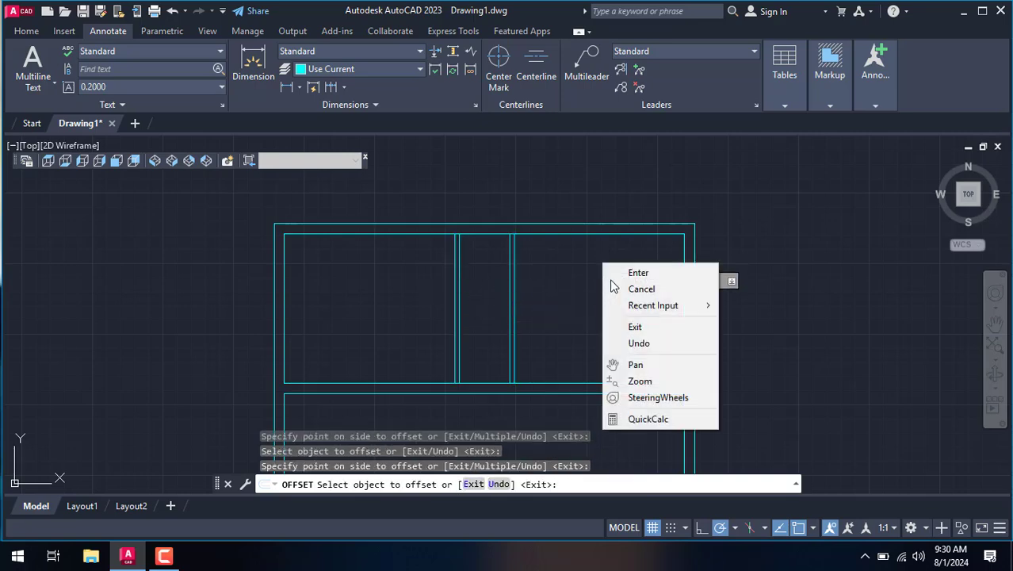
{"action": "left_click", "coordinate": [620, 287]}
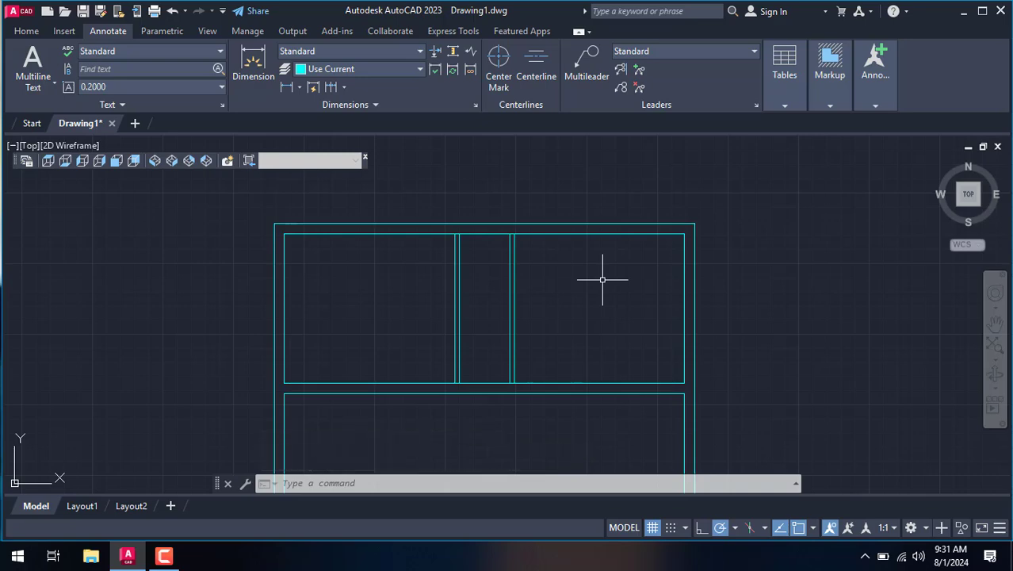
Offset the top inner horizontal wall line 6' downward to create a partition line.
{"action": "type", "text": "o"}
{"action": "key", "text": "space"}
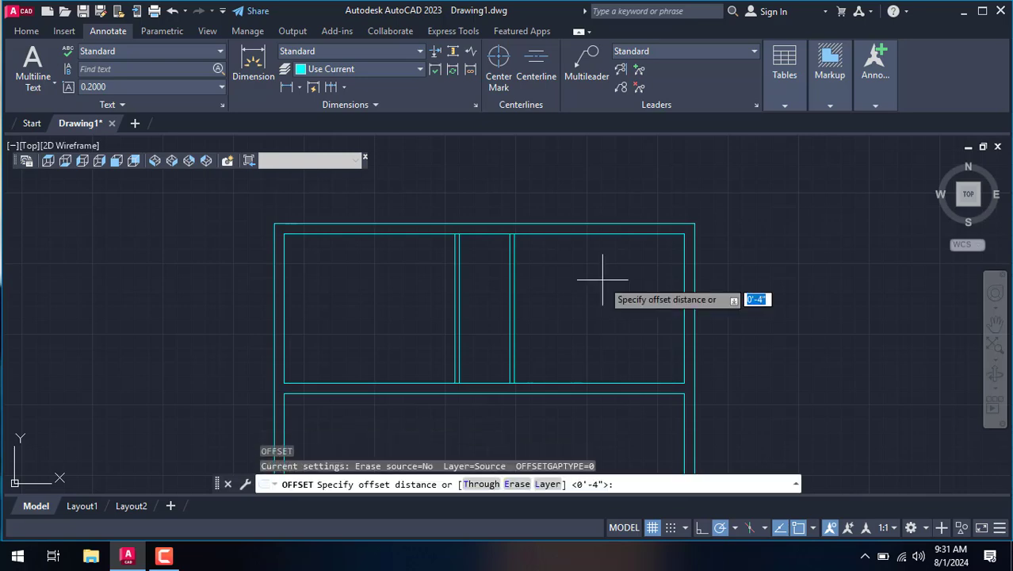
{"action": "type", "text": "6'"}
{"action": "key", "text": "Return"}
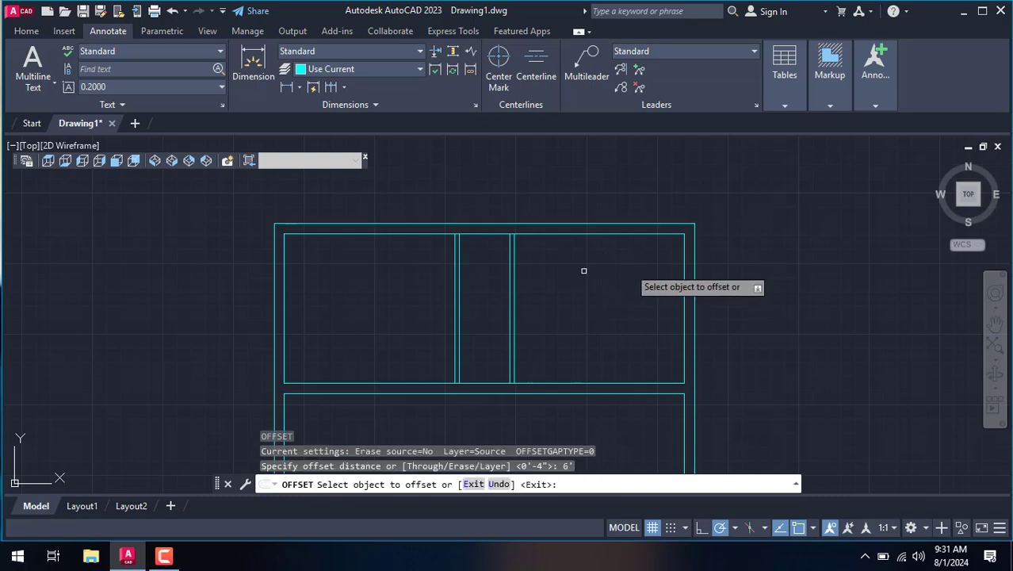
{"action": "left_click", "coordinate": [496, 235]}
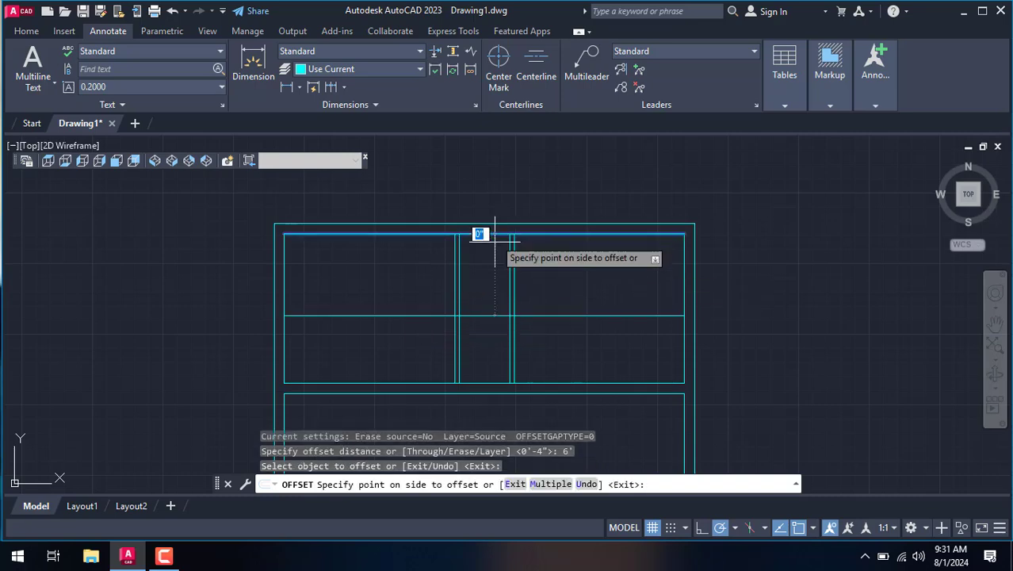
{"action": "left_click", "coordinate": [492, 261]}
{"action": "right_click", "coordinate": [497, 278]}
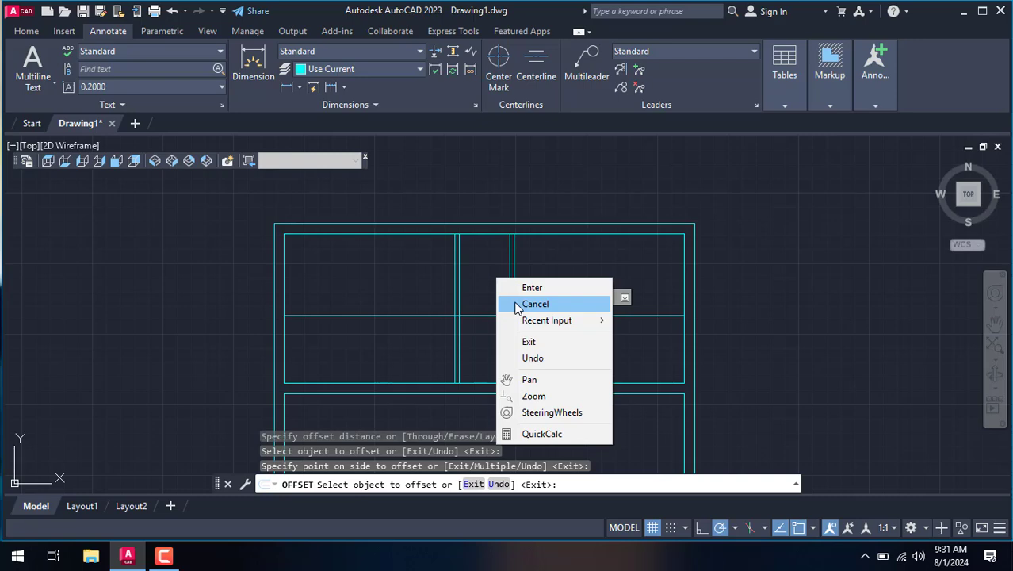
{"action": "left_click", "coordinate": [534, 304]}
Double the new partition line with a 9-inch offset copy.
{"action": "key", "text": "Return"}
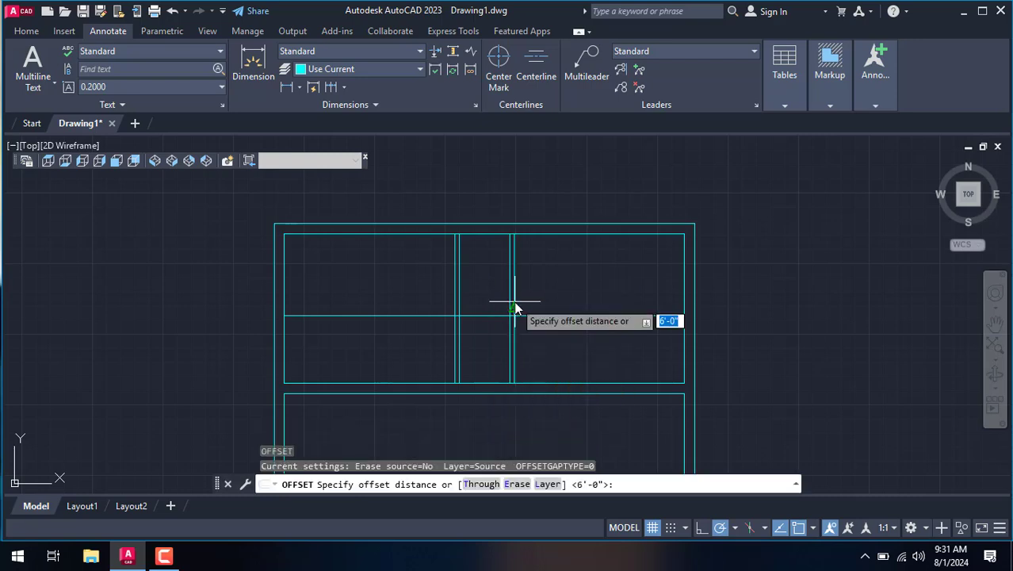
{"action": "type", "text": "9"}
{"action": "key", "text": "Return"}
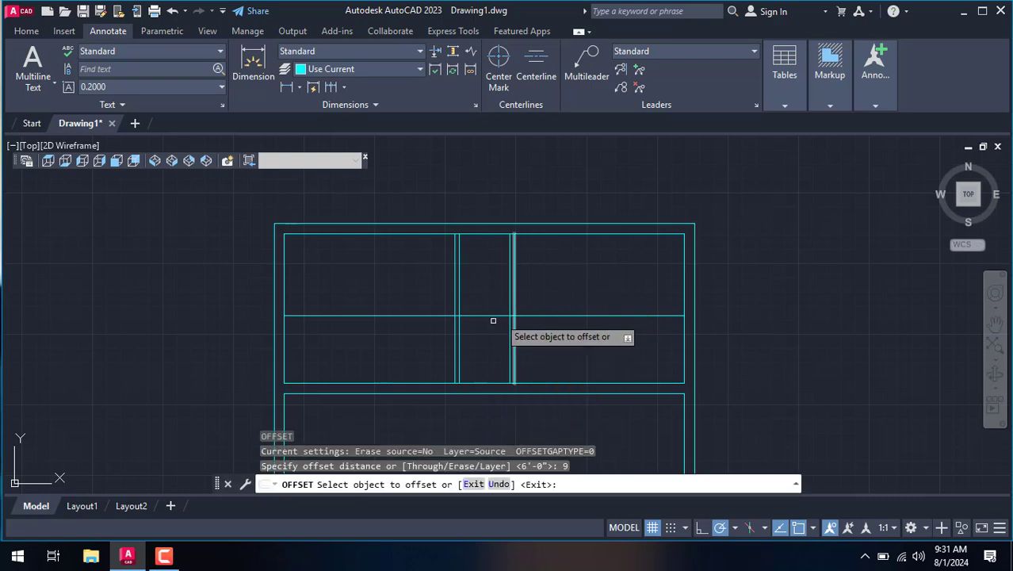
{"action": "left_click", "coordinate": [486, 315]}
{"action": "left_click", "coordinate": [485, 274]}
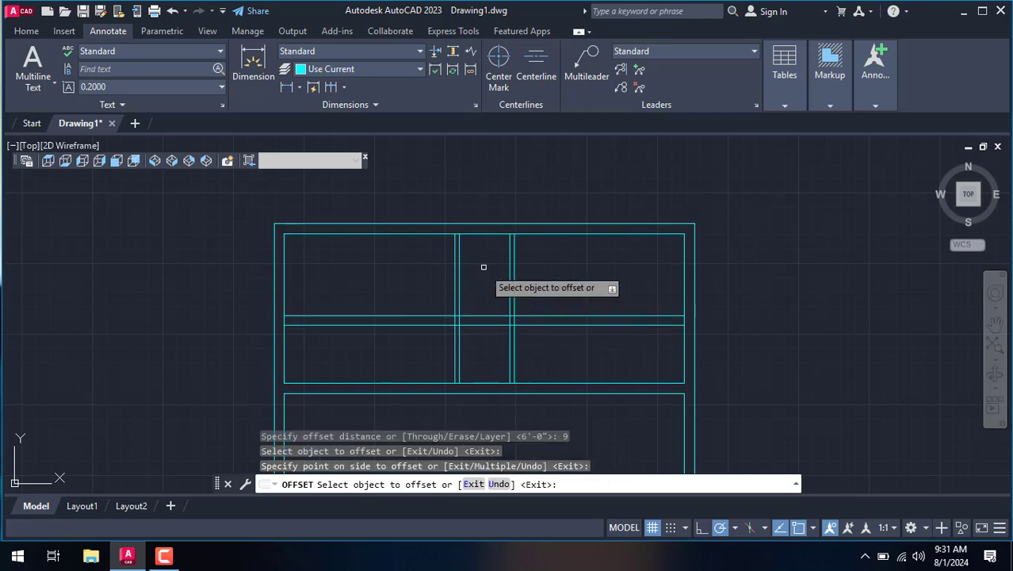
{"action": "right_click", "coordinate": [485, 272]}
{"action": "left_click", "coordinate": [504, 297]}
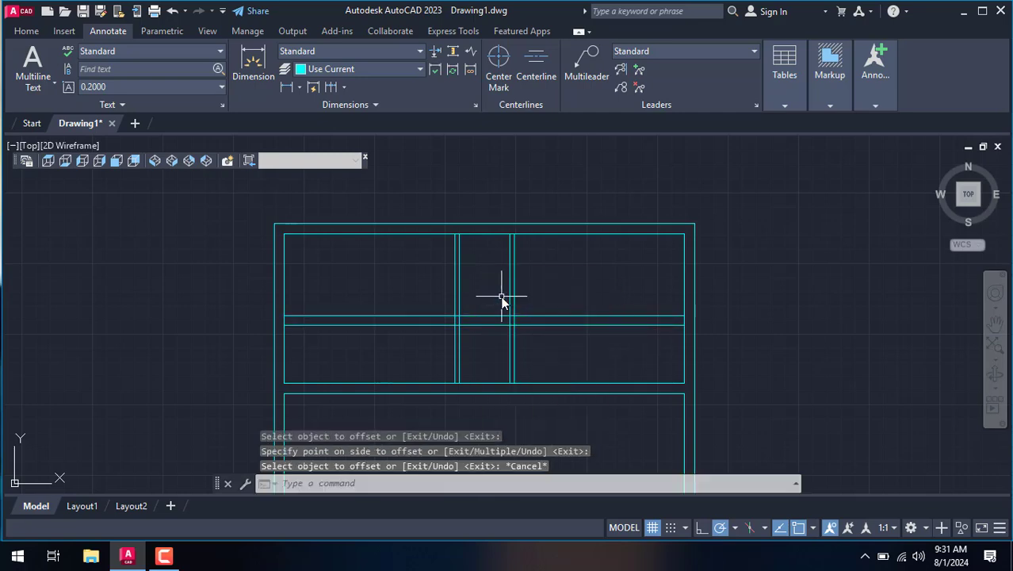
Trim the horizontal double line off both sides of the middle room and clean its junction.
{"action": "type", "text": "tr"}
{"action": "key", "text": "Return"}
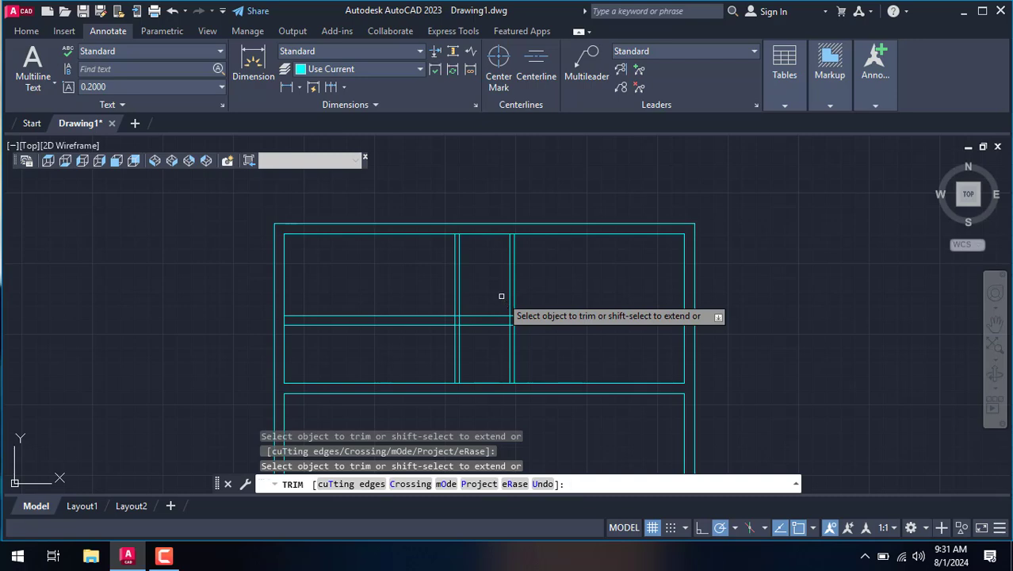
{"action": "mouse_move", "coordinate": [382, 291]}
{"action": "left_mouse_down"}
{"action": "mouse_move", "coordinate": [385, 333]}
{"action": "mouse_move", "coordinate": [410, 325]}
{"action": "mouse_move", "coordinate": [430, 349]}
{"action": "left_mouse_up"}
{"action": "mouse_move", "coordinate": [593, 290]}
{"action": "left_mouse_down"}
{"action": "mouse_move", "coordinate": [600, 348]}
{"action": "mouse_move", "coordinate": [559, 238]}
{"action": "mouse_move", "coordinate": [575, 319]}
{"action": "left_mouse_up"}
{"action": "scroll", "coordinate": [497, 315], "scroll_direction": "up", "scroll_amount": 3}
{"action": "scroll", "coordinate": [523, 349], "scroll_direction": "up", "scroll_amount": 3}
{"action": "left_click_drag", "start_coordinate": [484, 290], "coordinate": [451, 300]}
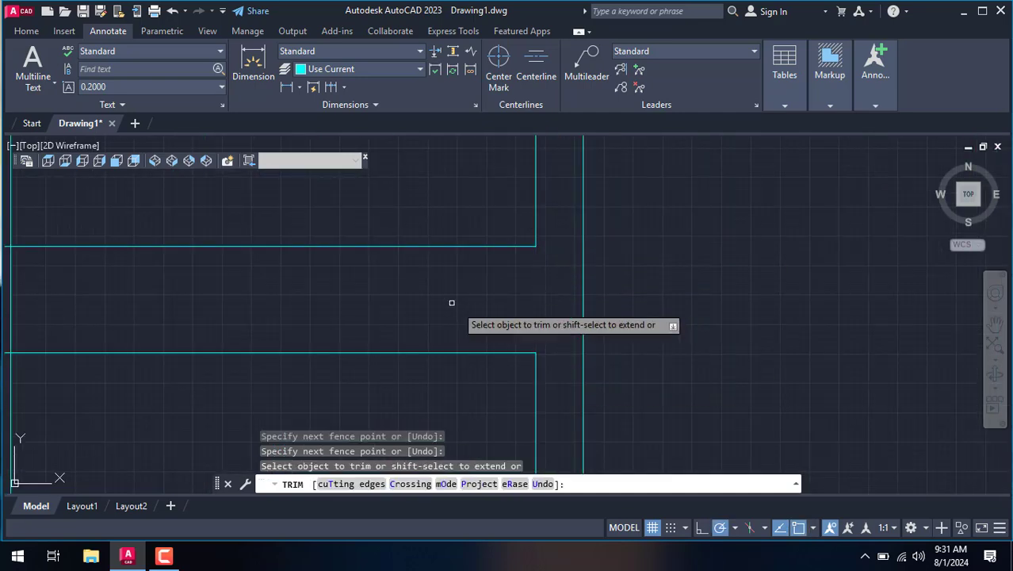
Trim the lines crossing the upper wall junction, then undo that trim.
{"action": "scroll", "coordinate": [408, 301], "scroll_direction": "down", "scroll_amount": 3}
{"action": "scroll", "coordinate": [380, 319], "scroll_direction": "up", "scroll_amount": 3}
{"action": "scroll", "coordinate": [381, 321], "scroll_direction": "up", "scroll_amount": 4}
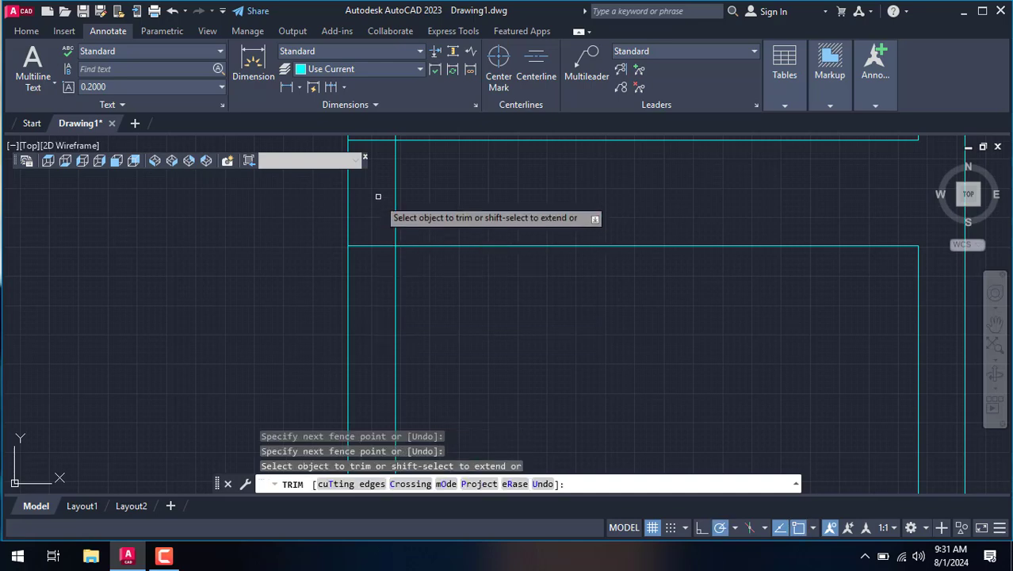
{"action": "left_click_drag", "start_coordinate": [372, 202], "coordinate": [369, 252]}
{"action": "scroll", "coordinate": [369, 242], "scroll_direction": "up", "scroll_amount": 1}
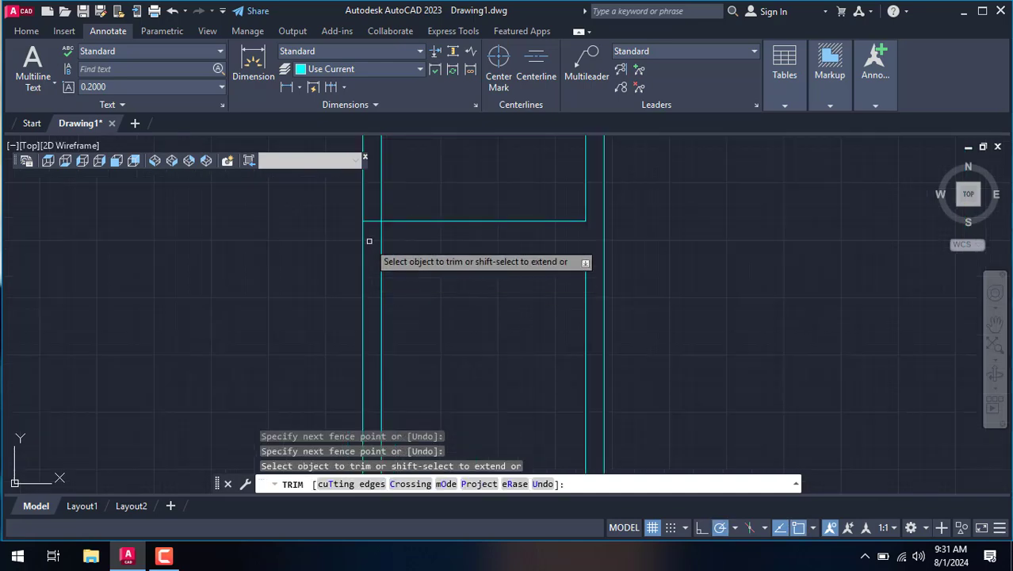
{"action": "scroll", "coordinate": [376, 242], "scroll_direction": "up", "scroll_amount": 1}
{"action": "scroll", "coordinate": [444, 242], "scroll_direction": "down", "scroll_amount": 3}
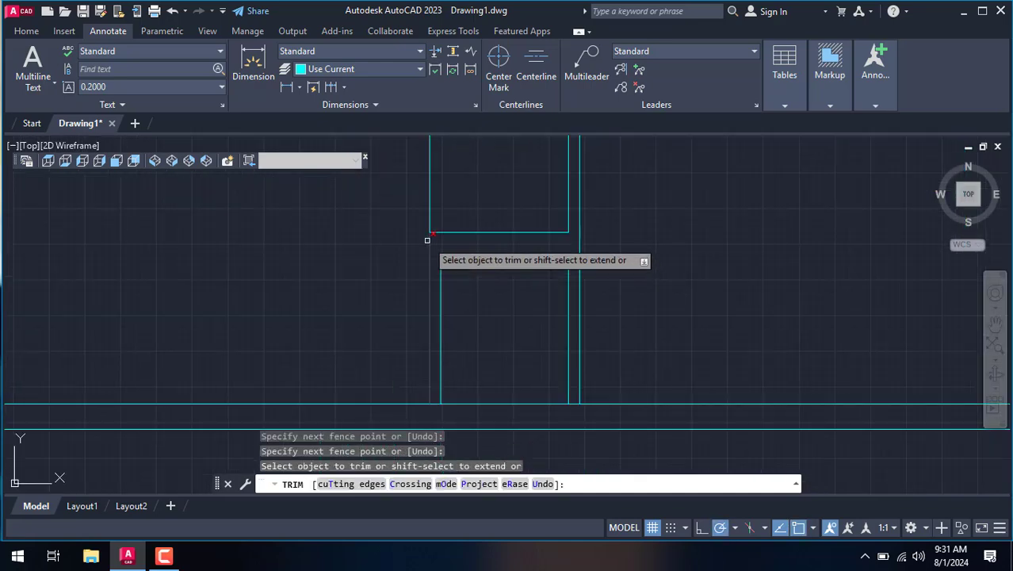
{"action": "scroll", "coordinate": [440, 234], "scroll_direction": "up", "scroll_amount": 1}
{"action": "scroll", "coordinate": [468, 246], "scroll_direction": "down", "scroll_amount": 2}
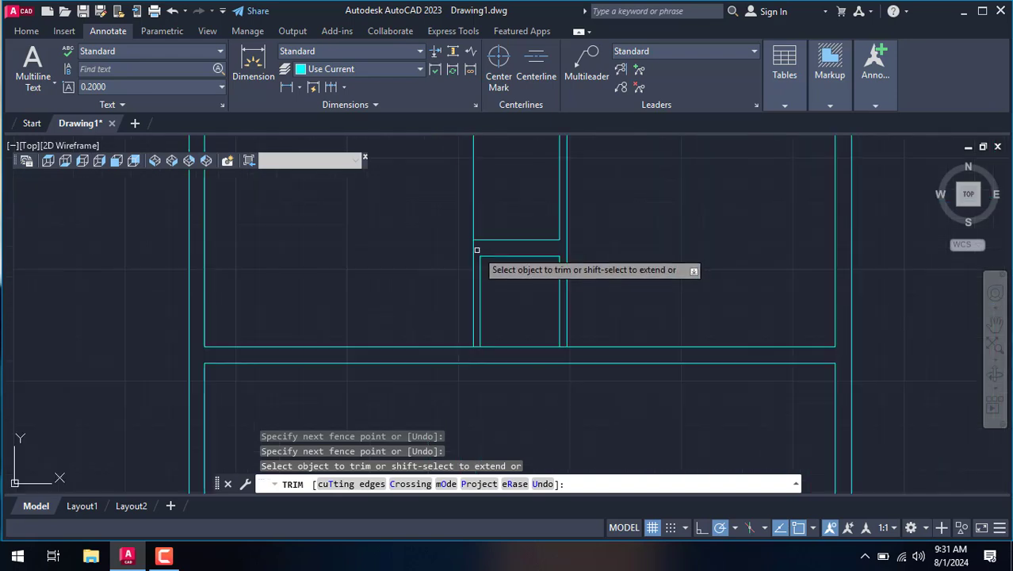
{"action": "scroll", "coordinate": [476, 252], "scroll_direction": "down", "scroll_amount": 1}
{"action": "scroll", "coordinate": [473, 245], "scroll_direction": "down", "scroll_amount": 1}
{"action": "scroll", "coordinate": [473, 235], "scroll_direction": "up", "scroll_amount": 3}
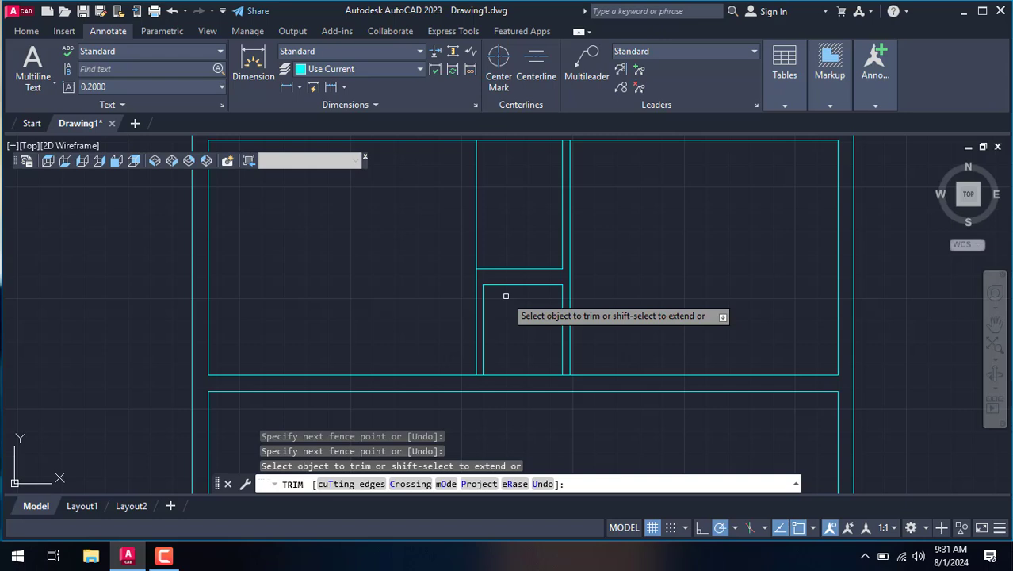
{"action": "scroll", "coordinate": [506, 296], "scroll_direction": "up", "scroll_amount": 2}
{"action": "type", "text": "u"}
{"action": "key", "text": "Return"}
Remove the short line segment left inside the vertical wall.
{"action": "scroll", "coordinate": [493, 289], "scroll_direction": "down", "scroll_amount": 2}
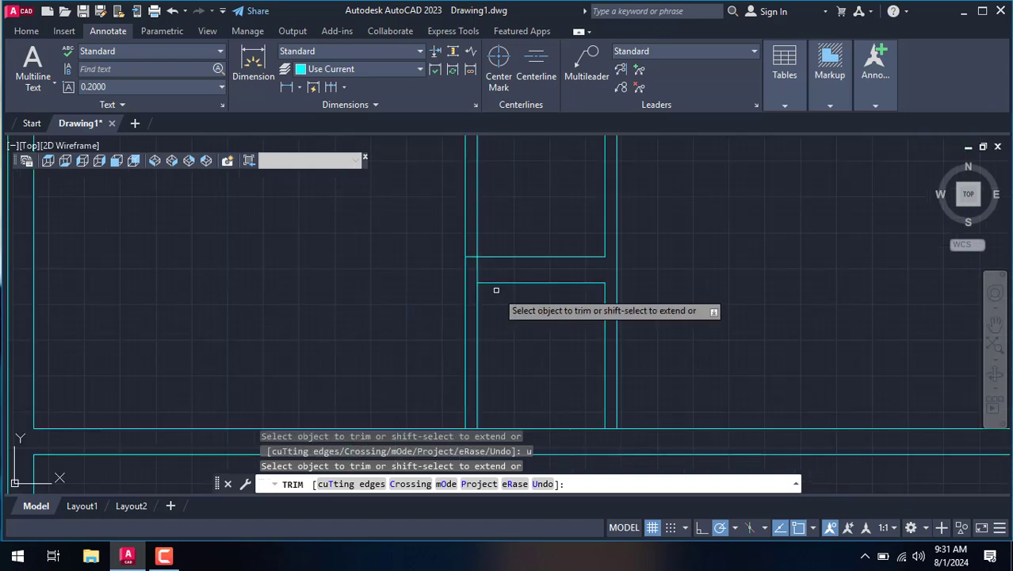
{"action": "scroll", "coordinate": [470, 258], "scroll_direction": "up", "scroll_amount": 3}
{"action": "left_click", "coordinate": [483, 263]}
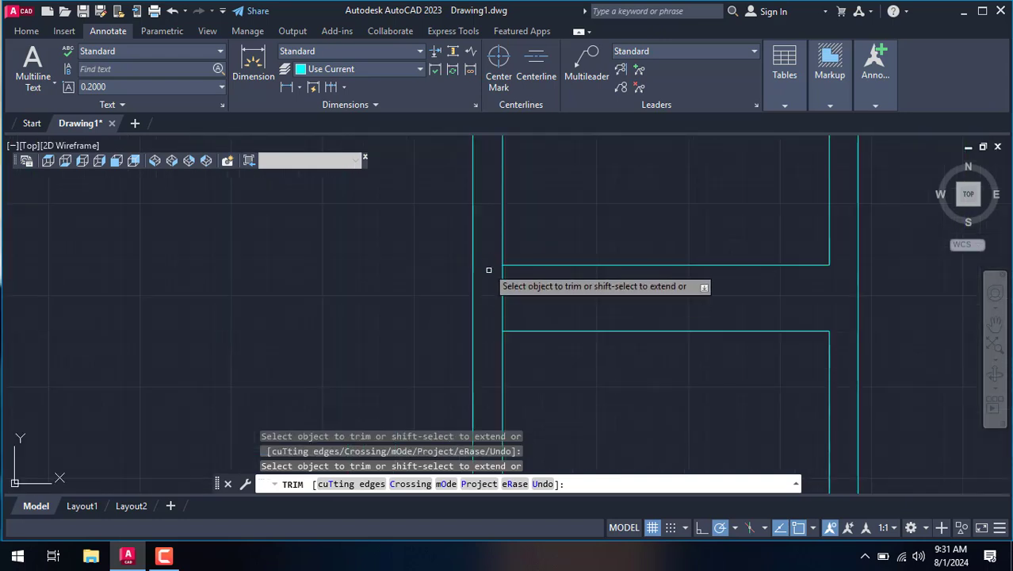
{"action": "scroll", "coordinate": [500, 282], "scroll_direction": "down", "scroll_amount": 3}
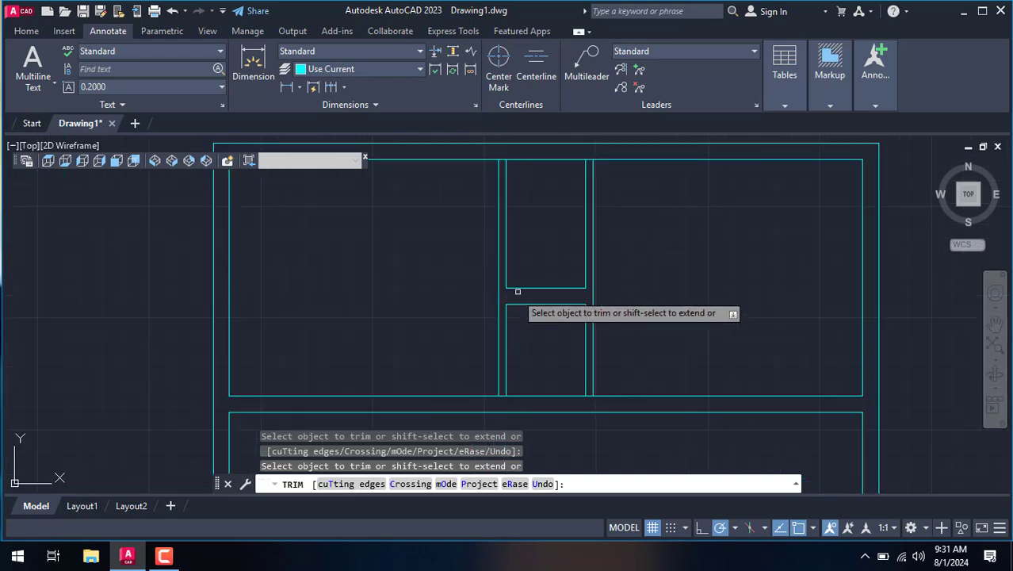
{"action": "scroll", "coordinate": [512, 150], "scroll_direction": "up", "scroll_amount": 4}
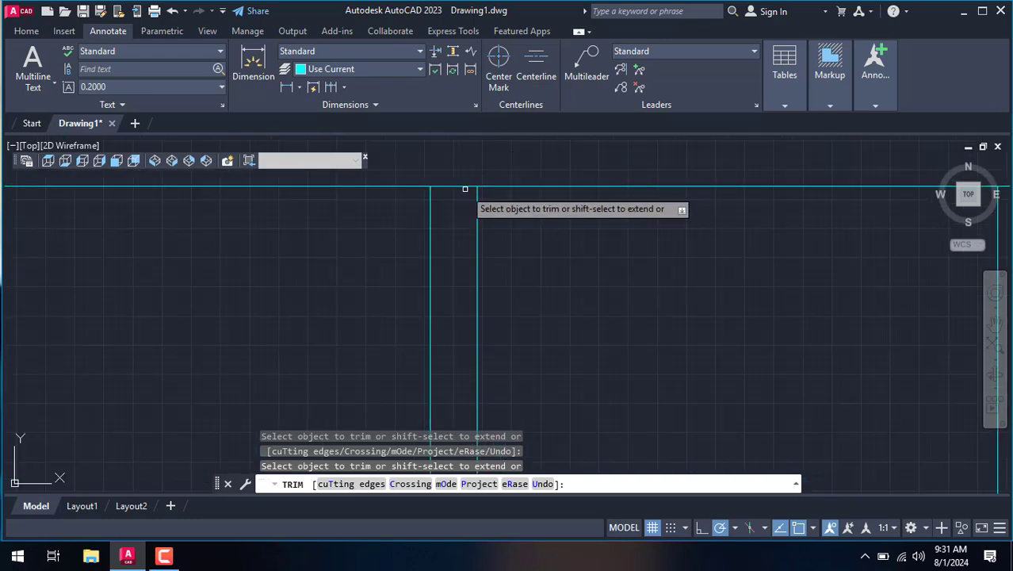
{"action": "scroll", "coordinate": [646, 194], "scroll_direction": "down", "scroll_amount": 2}
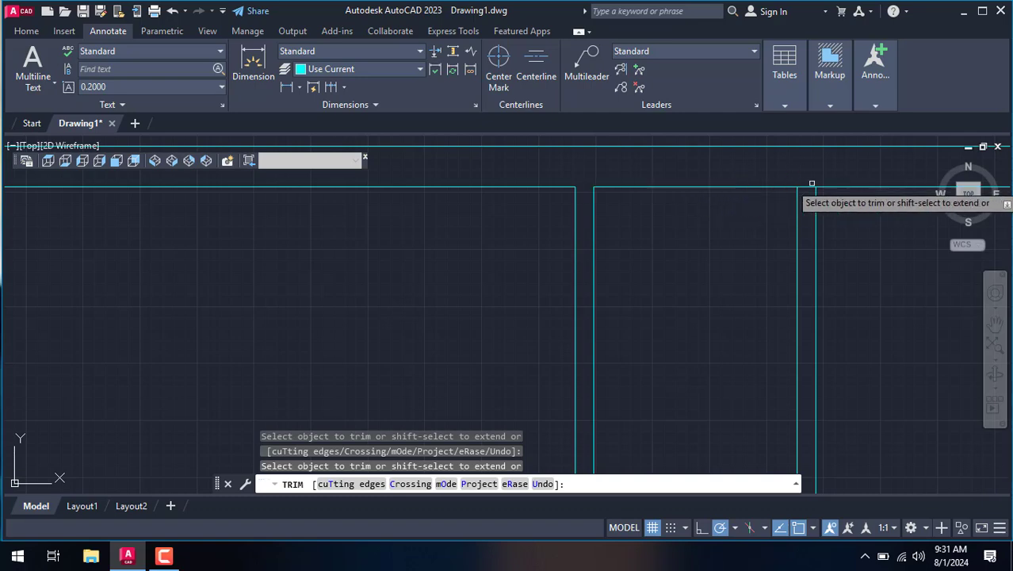
{"action": "scroll", "coordinate": [812, 184], "scroll_direction": "up", "scroll_amount": 1}
{"action": "scroll", "coordinate": [785, 211], "scroll_direction": "down", "scroll_amount": 1}
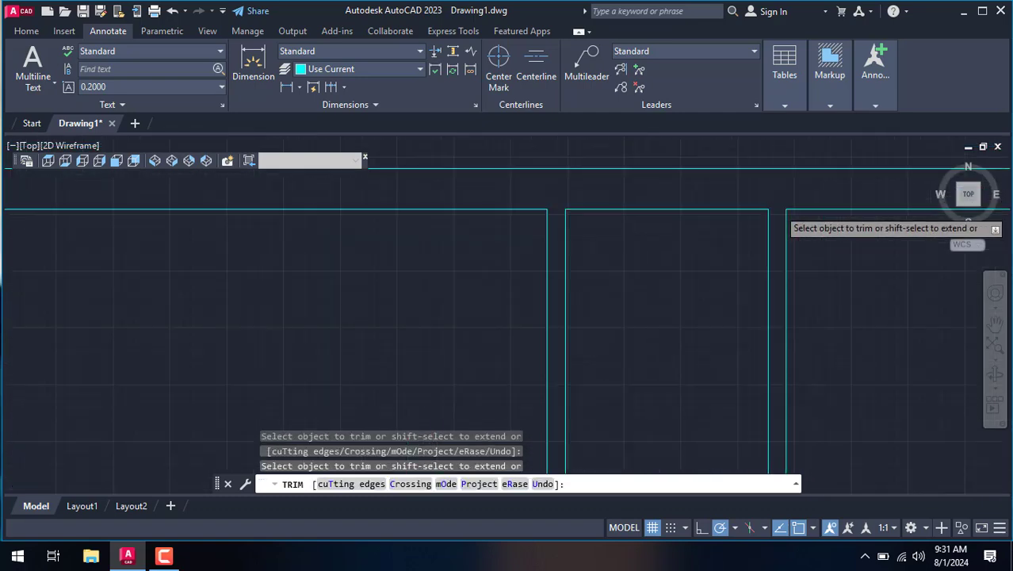
{"action": "scroll", "coordinate": [778, 208], "scroll_direction": "down", "scroll_amount": 2}
{"action": "scroll", "coordinate": [778, 206], "scroll_direction": "down", "scroll_amount": 1}
{"action": "scroll", "coordinate": [770, 269], "scroll_direction": "up", "scroll_amount": 3}
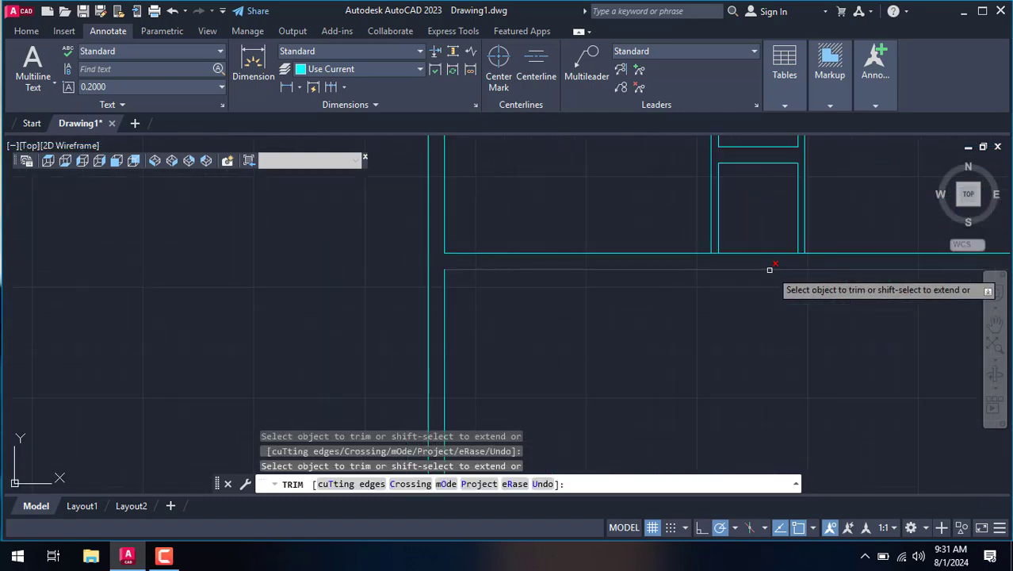
{"action": "scroll", "coordinate": [769, 269], "scroll_direction": "down", "scroll_amount": 3}
{"action": "right_click", "coordinate": [739, 313]}
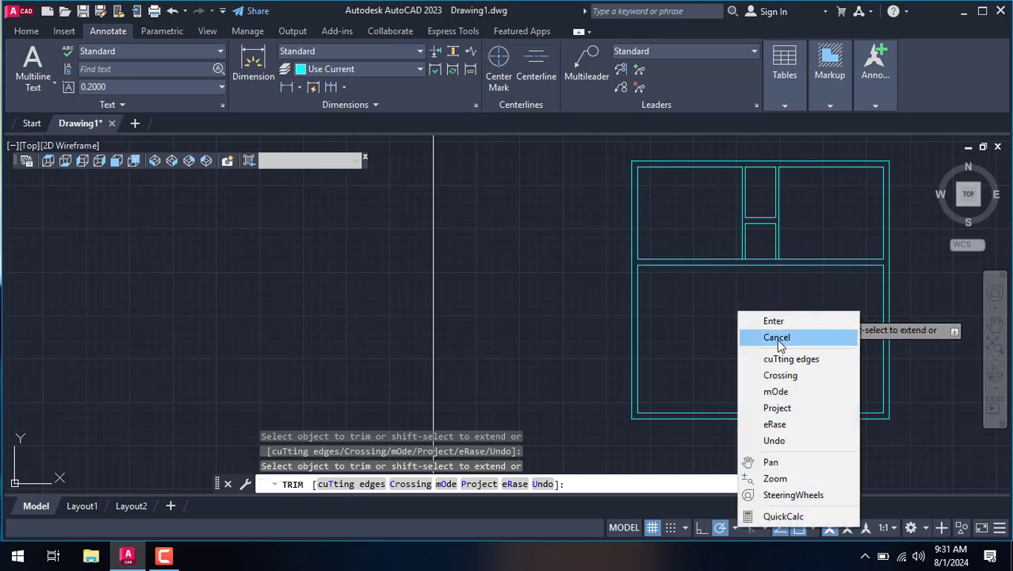
{"action": "left_click", "coordinate": [776, 338]}
Extend the short vertical wall line of the lower middle room down to the horizontal partition.
{"action": "type", "text": "e"}
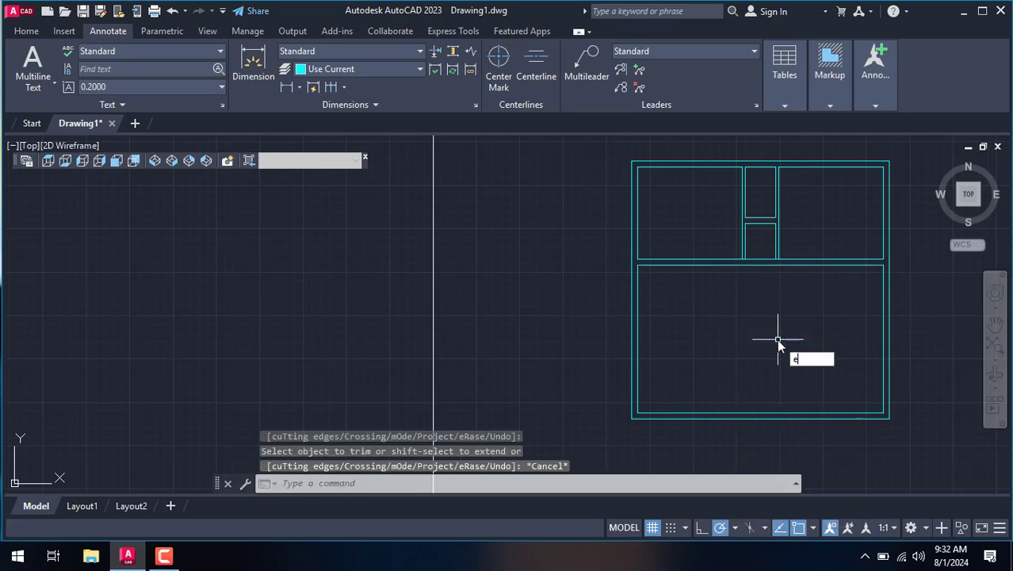
{"action": "key", "text": "Return"}
{"action": "scroll", "coordinate": [805, 218], "scroll_direction": "up", "scroll_amount": 3}
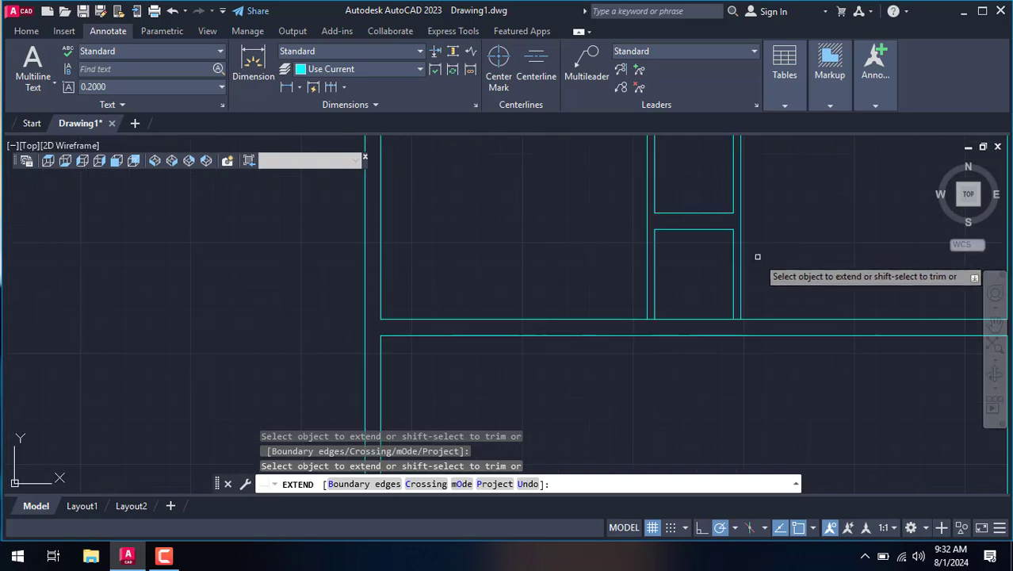
{"action": "left_click", "coordinate": [740, 271]}
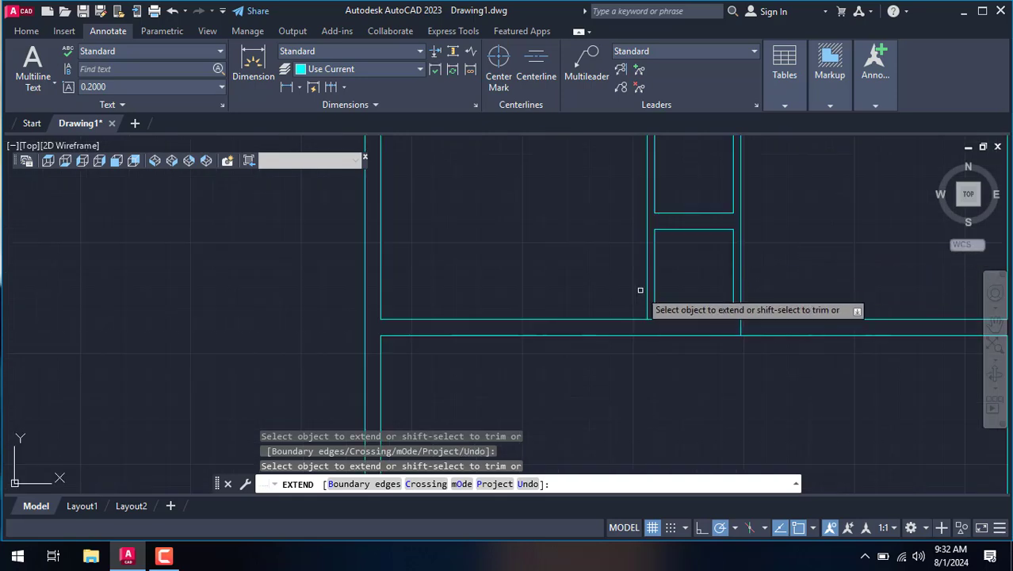
{"action": "right_click", "coordinate": [563, 246]}
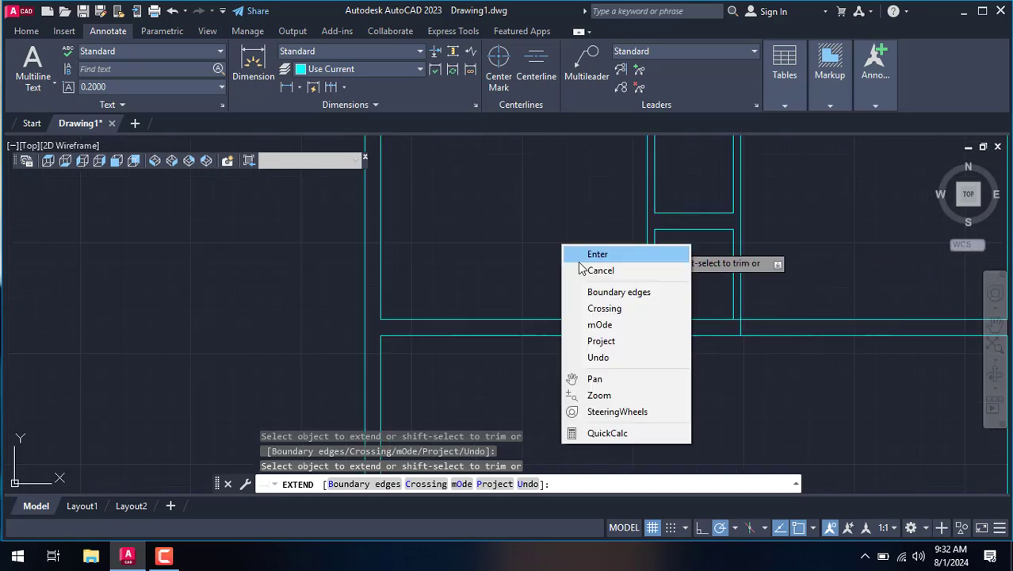
{"action": "left_click", "coordinate": [588, 270]}
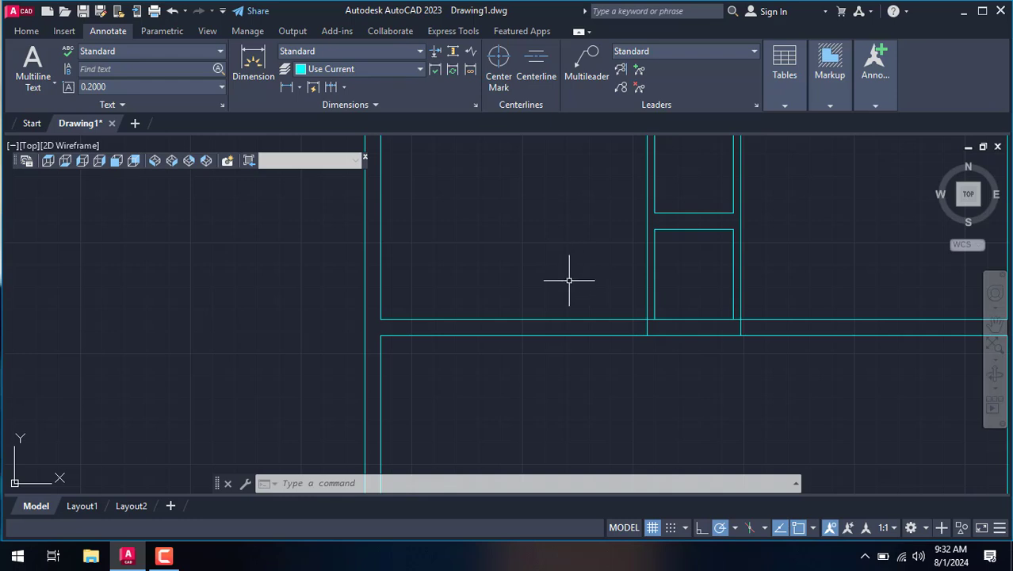
{"action": "scroll", "coordinate": [563, 287], "scroll_direction": "down", "scroll_amount": 2}
{"action": "scroll", "coordinate": [551, 295], "scroll_direction": "down", "scroll_amount": 3}
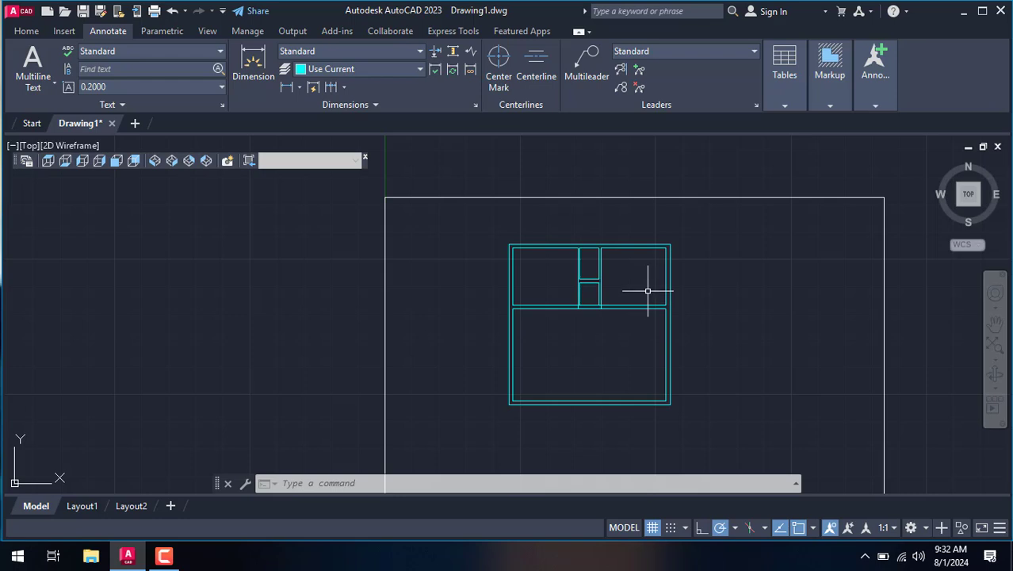
{"action": "scroll", "coordinate": [649, 276], "scroll_direction": "up", "scroll_amount": 3}
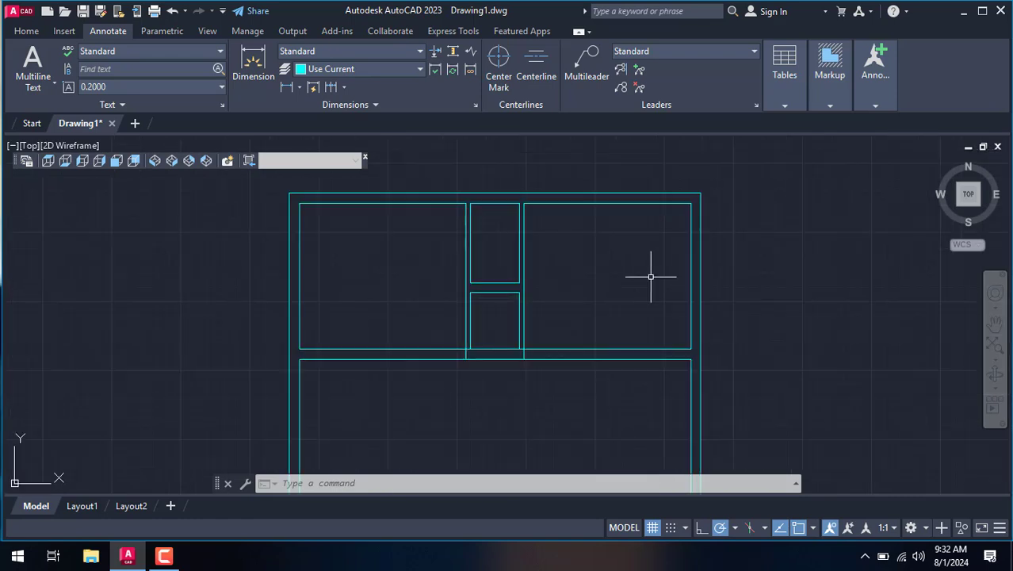
{"action": "right_click", "coordinate": [586, 248]}
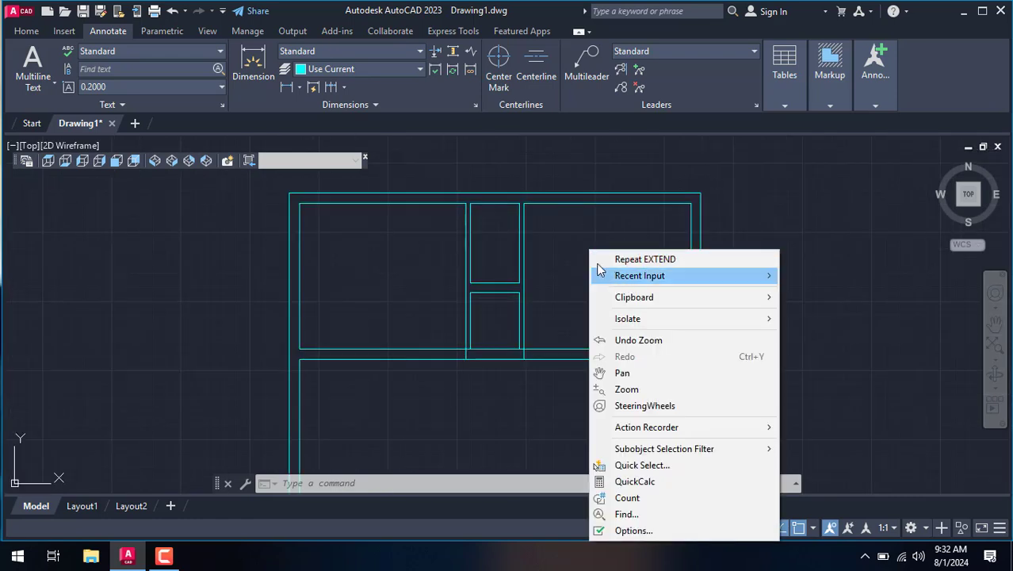
Offset the upper-right room's right wall 10' inward to create a new partition line.
{"action": "left_click", "coordinate": [579, 215]}
{"action": "left_click", "coordinate": [574, 221]}
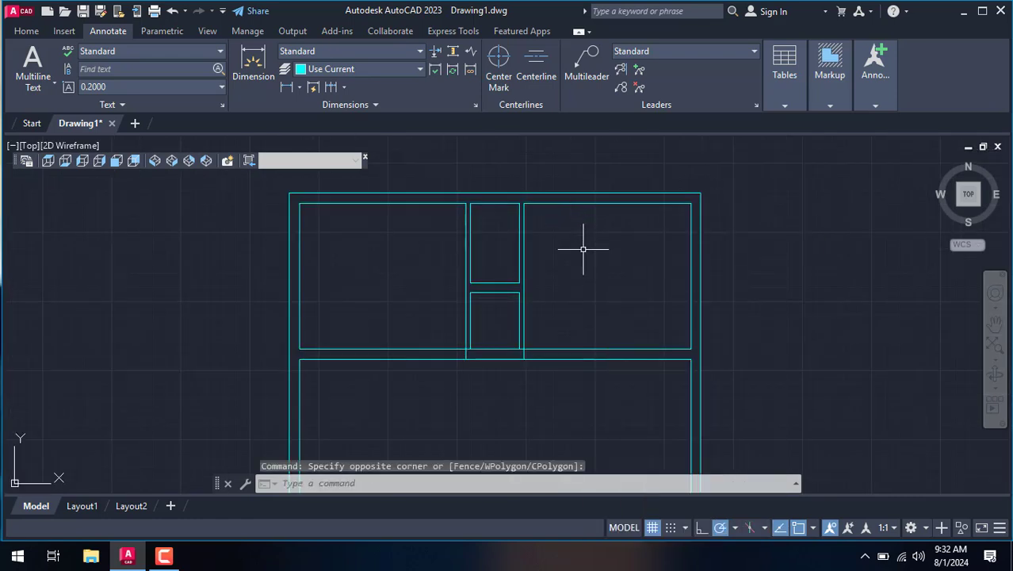
{"action": "type", "text": "o"}
{"action": "key", "text": "Return"}
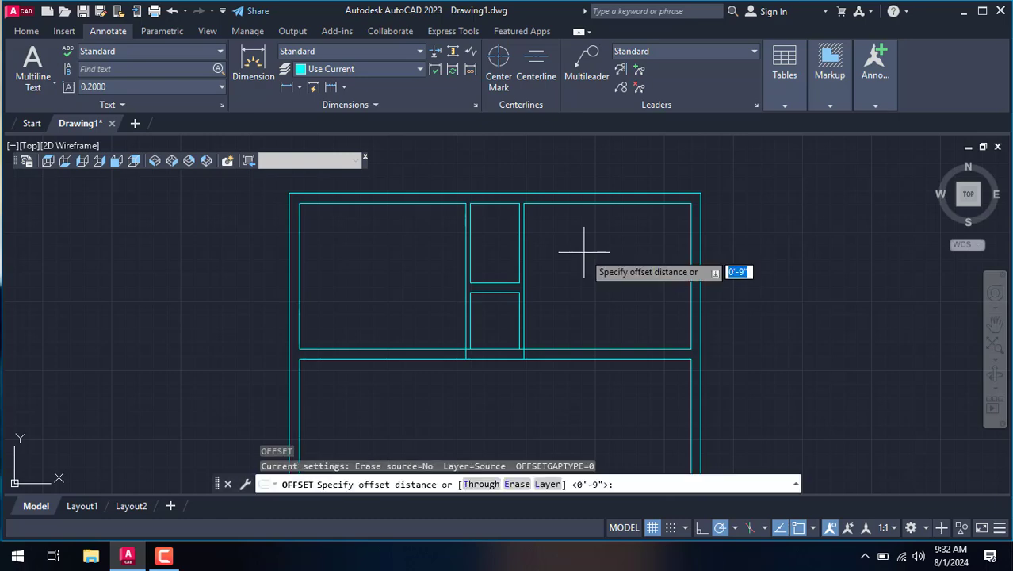
{"action": "type", "text": "10'"}
{"action": "key", "text": "Return"}
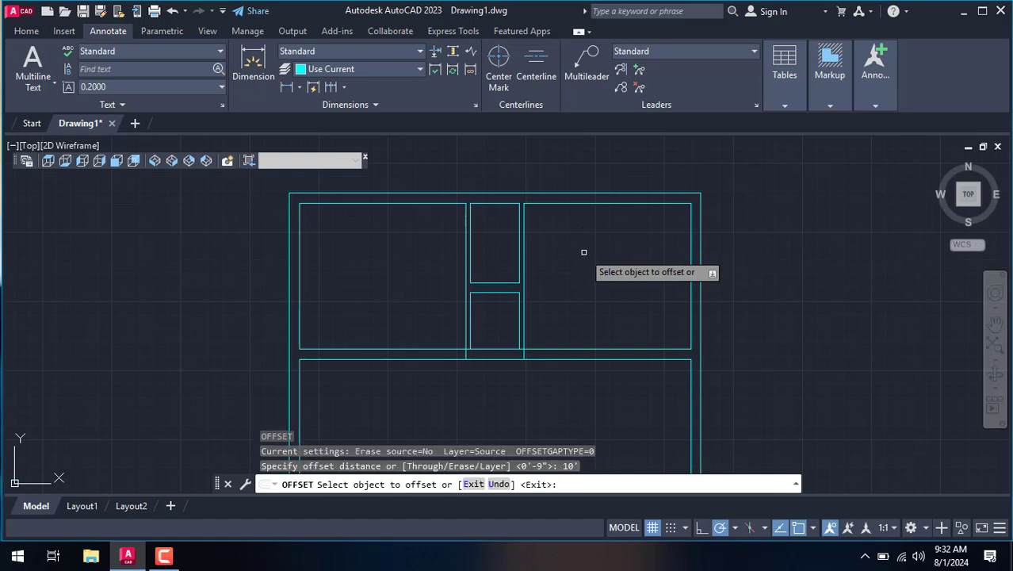
{"action": "left_click", "coordinate": [689, 256]}
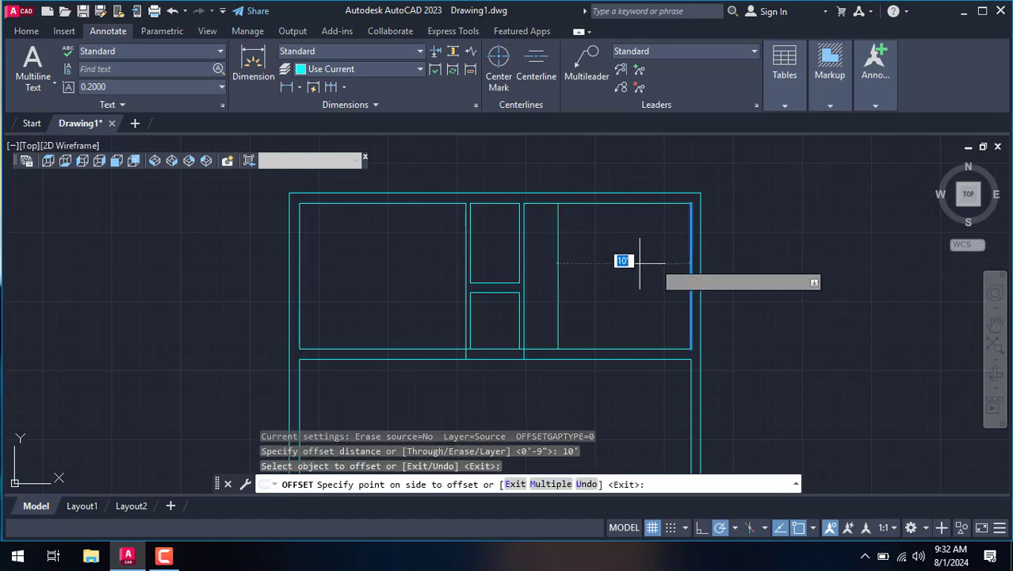
{"action": "left_click", "coordinate": [608, 264]}
{"action": "right_click", "coordinate": [609, 264]}
{"action": "left_click", "coordinate": [626, 272]}
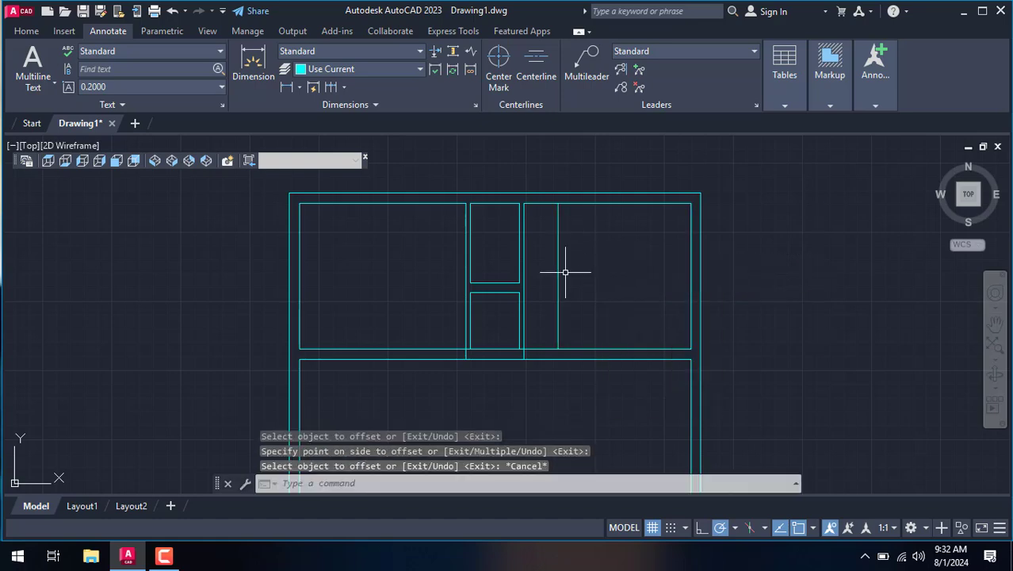
Double the new partition line with a 4-inch offset copy.
{"action": "scroll", "coordinate": [520, 269], "scroll_direction": "up", "scroll_amount": 5}
{"action": "scroll", "coordinate": [546, 320], "scroll_direction": "down", "scroll_amount": 2}
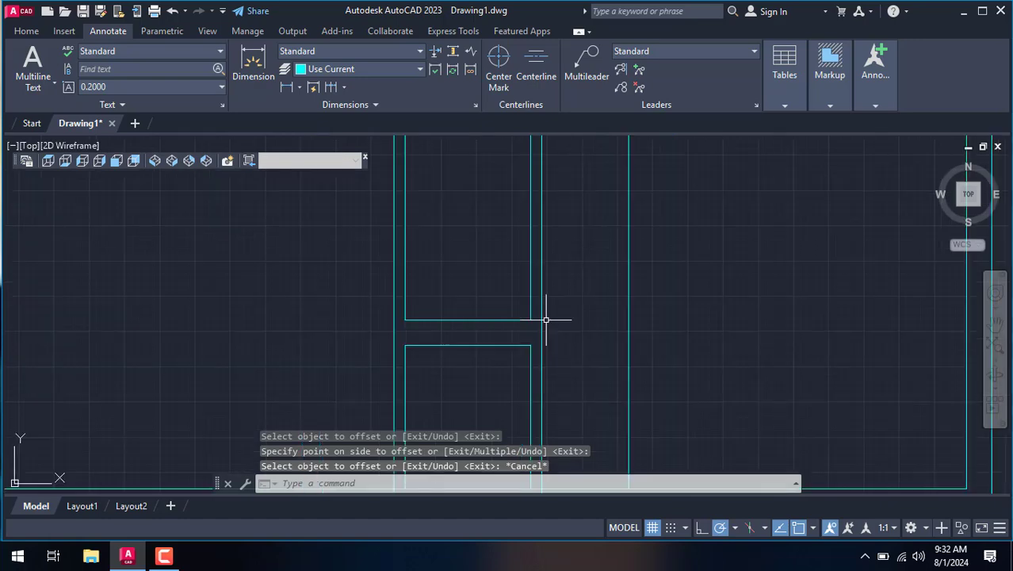
{"action": "type", "text": "o"}
{"action": "key", "text": "Return"}
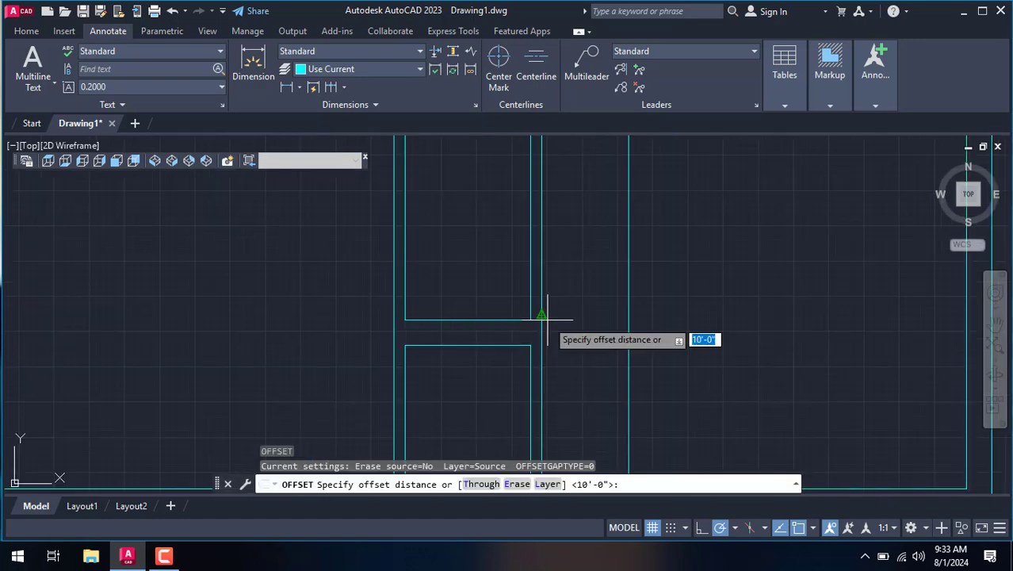
{"action": "type", "text": "4"}
{"action": "key", "text": "Return"}
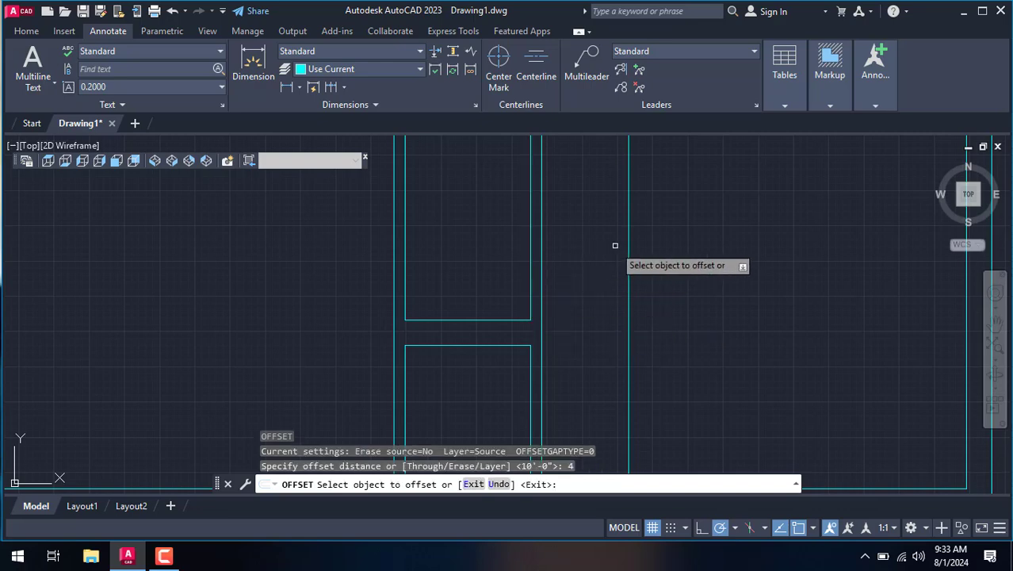
{"action": "left_click", "coordinate": [627, 238]}
{"action": "right_click", "coordinate": [697, 233]}
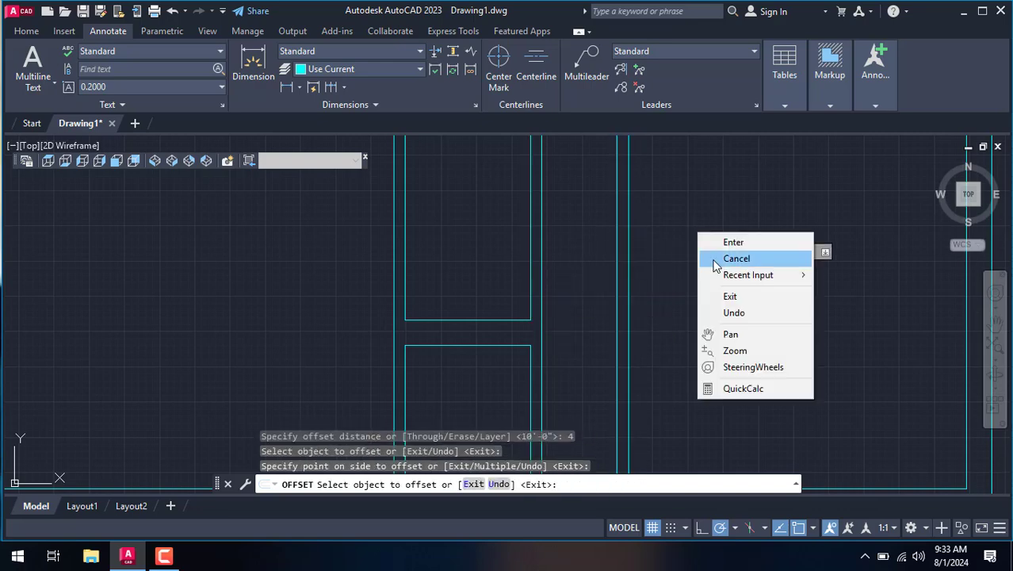
{"action": "left_click", "coordinate": [737, 259]}
{"action": "scroll", "coordinate": [703, 258], "scroll_direction": "down", "scroll_amount": 3}
{"action": "scroll", "coordinate": [698, 242], "scroll_direction": "up", "scroll_amount": 1}
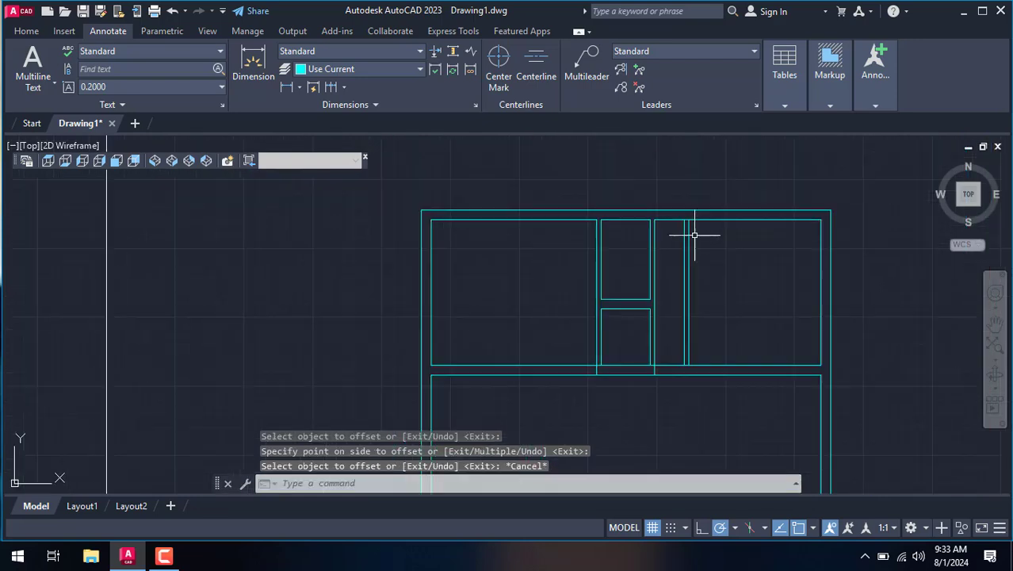
{"action": "scroll", "coordinate": [710, 269], "scroll_direction": "up", "scroll_amount": 2}
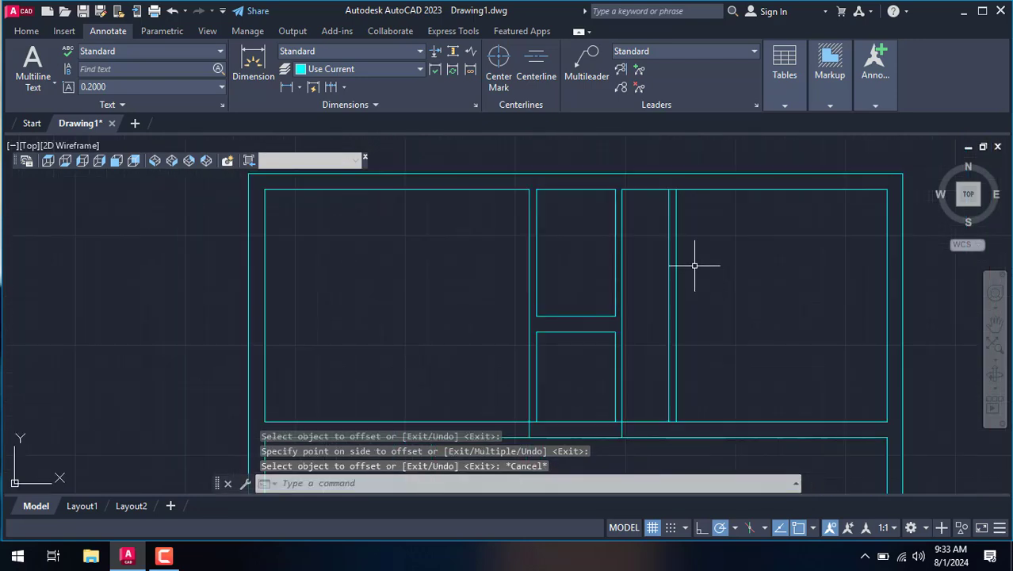
{"action": "scroll", "coordinate": [694, 265], "scroll_direction": "up", "scroll_amount": 2}
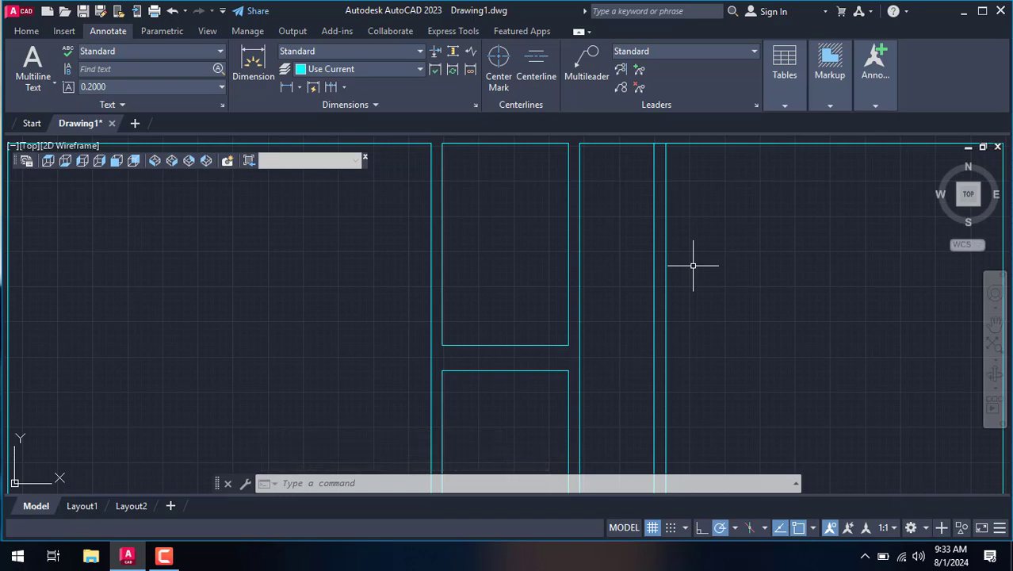
Extend the two small rooms' horizontal wall edges right to meet the new 4-inch partition.
{"action": "type", "text": "r"}
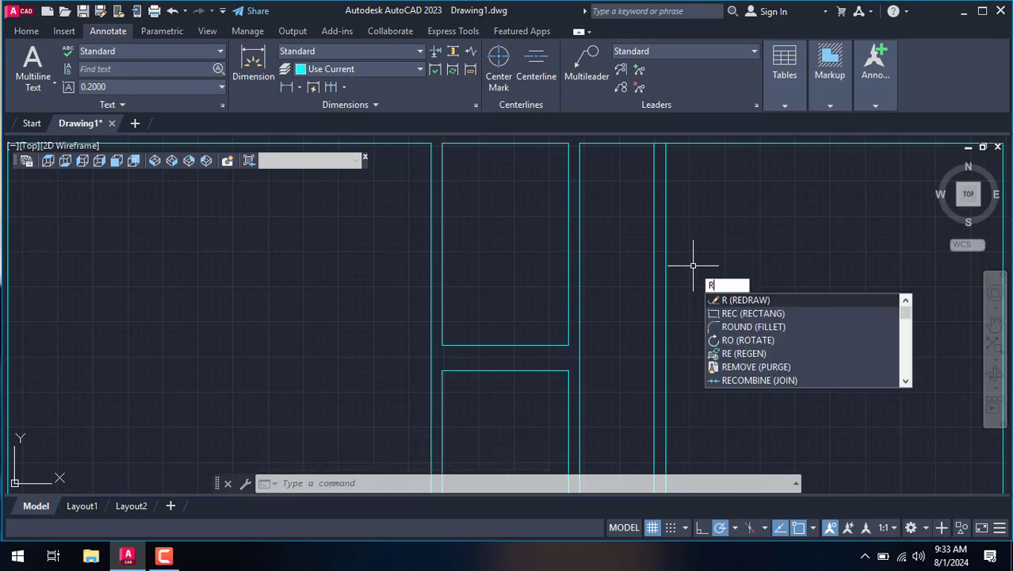
{"action": "key", "text": "BackSpace"}
{"action": "type", "text": "ex"}
{"action": "key", "text": "Return"}
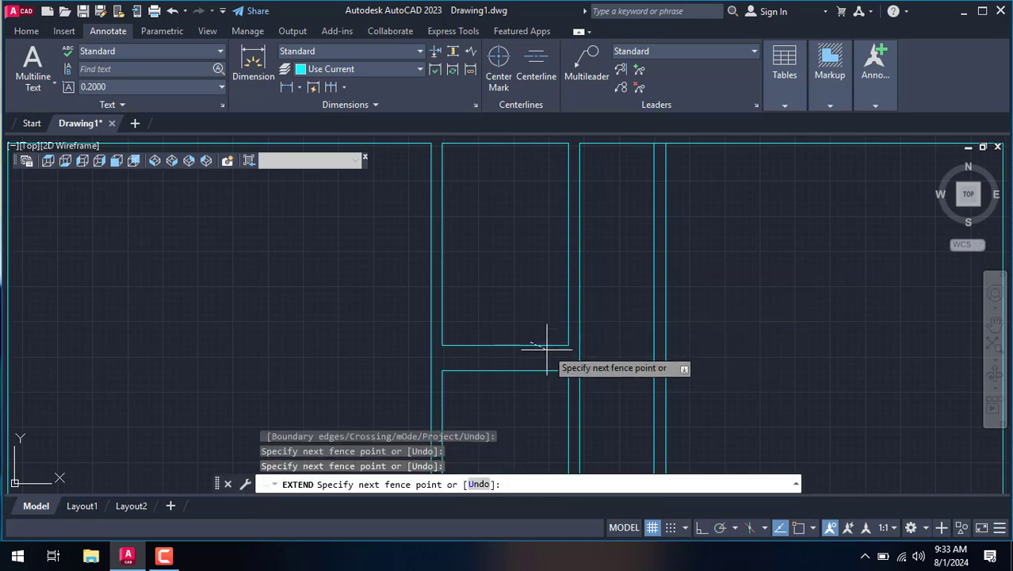
{"action": "left_click_drag", "start_coordinate": [530, 344], "coordinate": [550, 344]}
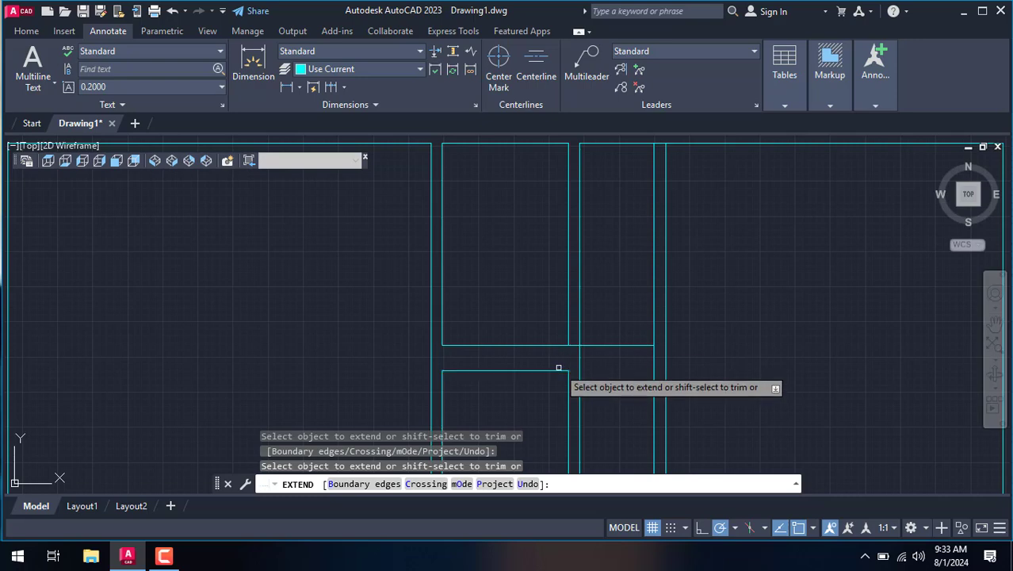
{"action": "left_click", "coordinate": [563, 370]}
{"action": "scroll", "coordinate": [677, 275], "scroll_direction": "down", "scroll_amount": 2}
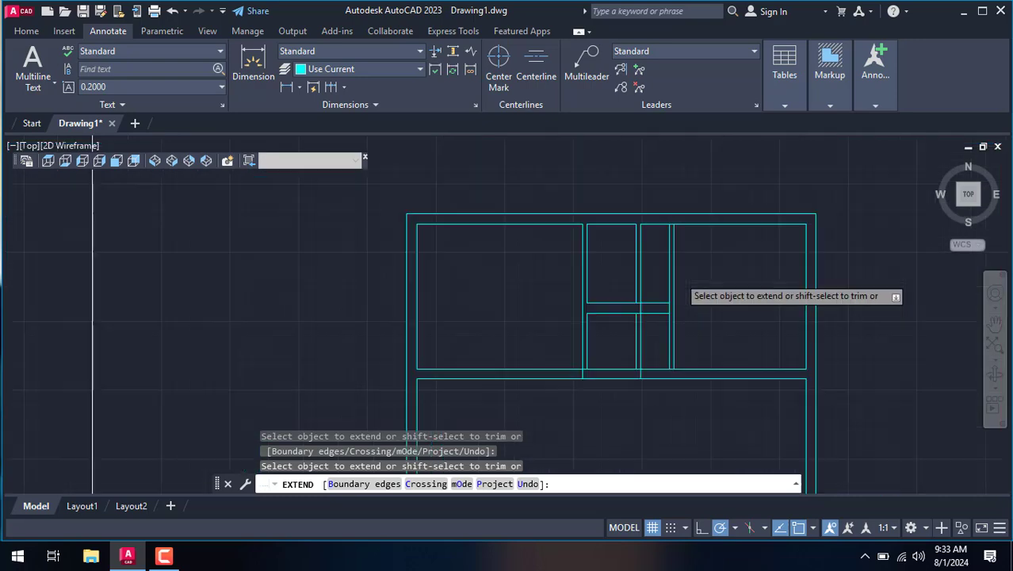
{"action": "scroll", "coordinate": [708, 317], "scroll_direction": "down", "scroll_amount": 1}
{"action": "scroll", "coordinate": [700, 358], "scroll_direction": "up", "scroll_amount": 1}
{"action": "scroll", "coordinate": [698, 350], "scroll_direction": "up", "scroll_amount": 2}
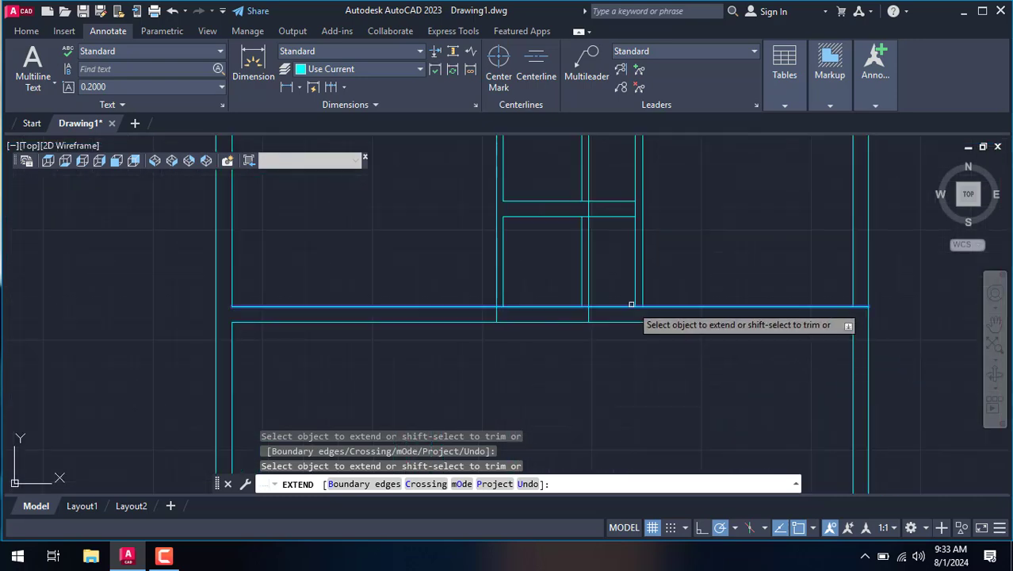
{"action": "right_click", "coordinate": [688, 219]}
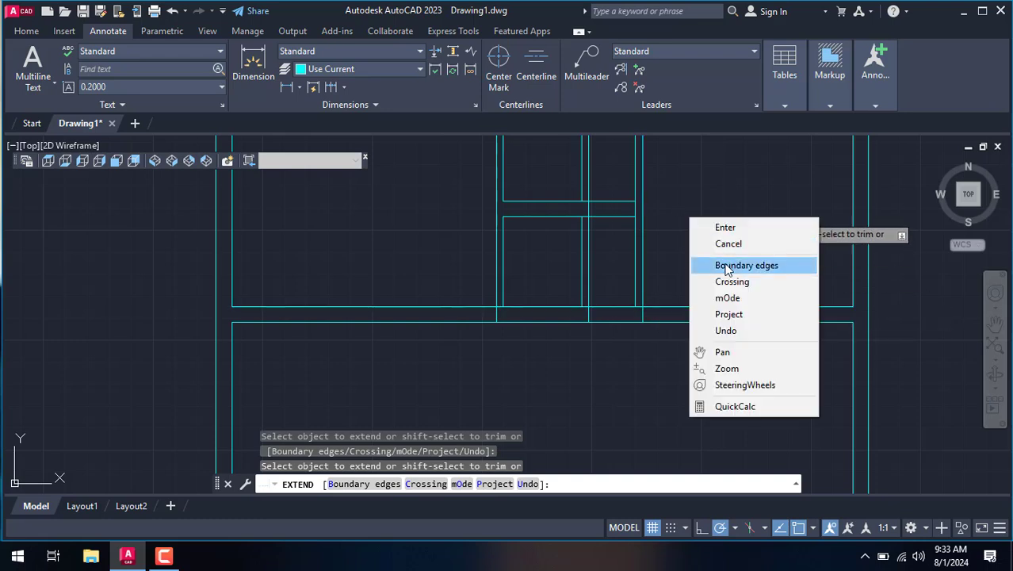
{"action": "left_click", "coordinate": [722, 250]}
Fence-trim the horizontal and vertical wall lines crossing the new 4-inch partition.
{"action": "type", "text": "tr"}
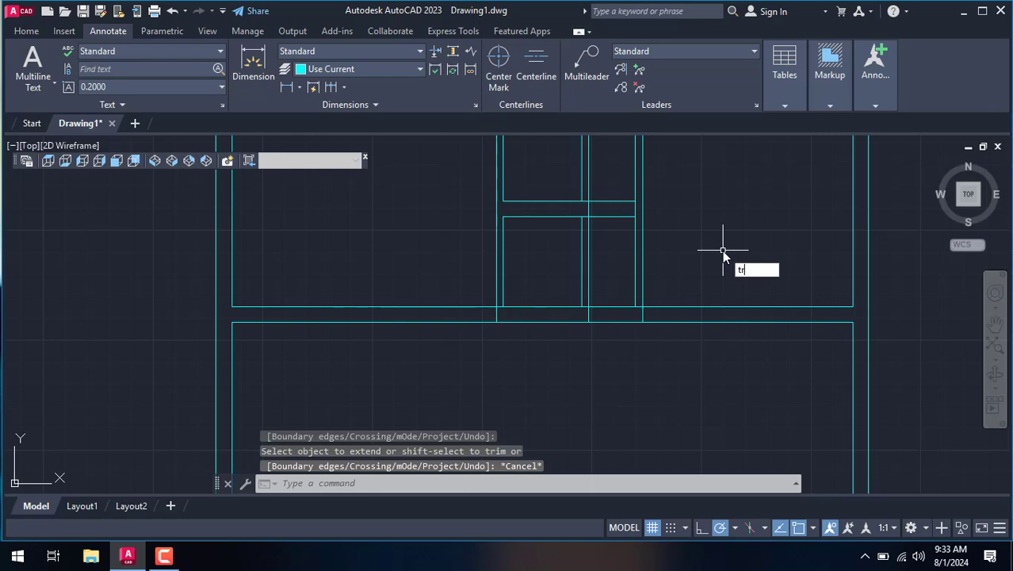
{"action": "key", "text": "Return"}
{"action": "left_click", "coordinate": [556, 282]}
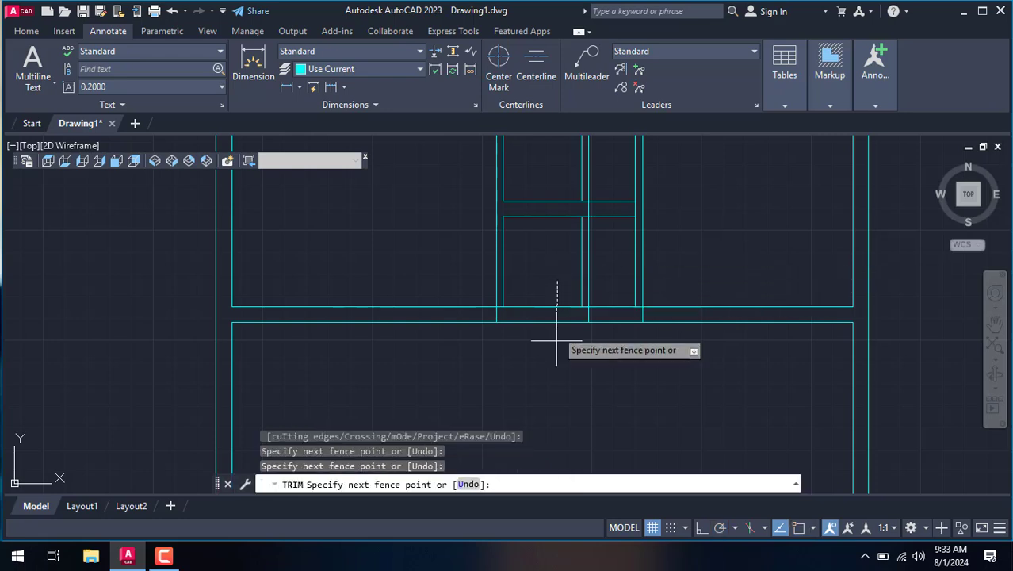
{"action": "left_click", "coordinate": [557, 342]}
{"action": "key", "text": "Return"}
{"action": "left_click", "coordinate": [595, 287]}
{"action": "key", "text": "Return"}
{"action": "left_click", "coordinate": [567, 282]}
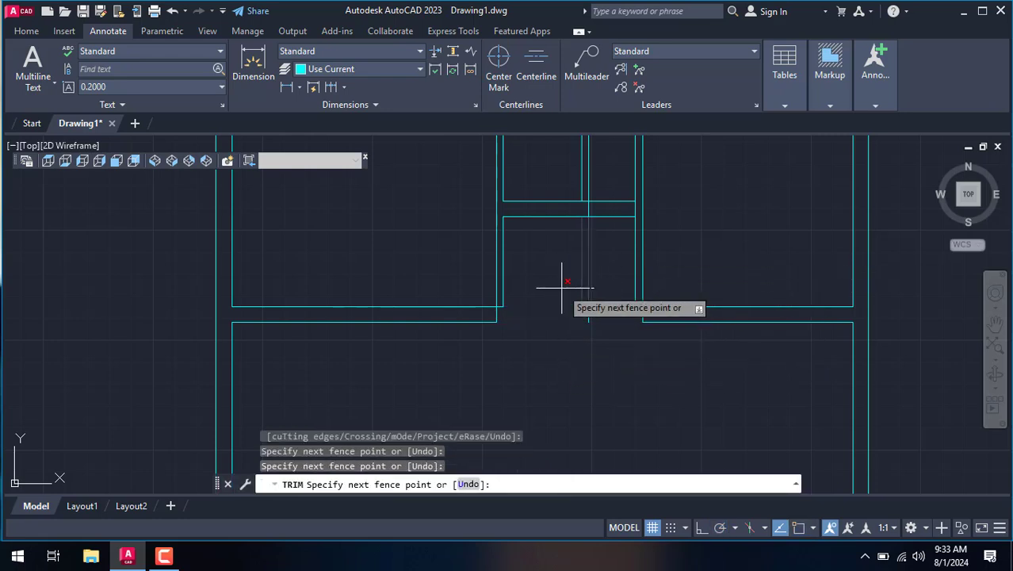
{"action": "key", "text": "Return"}
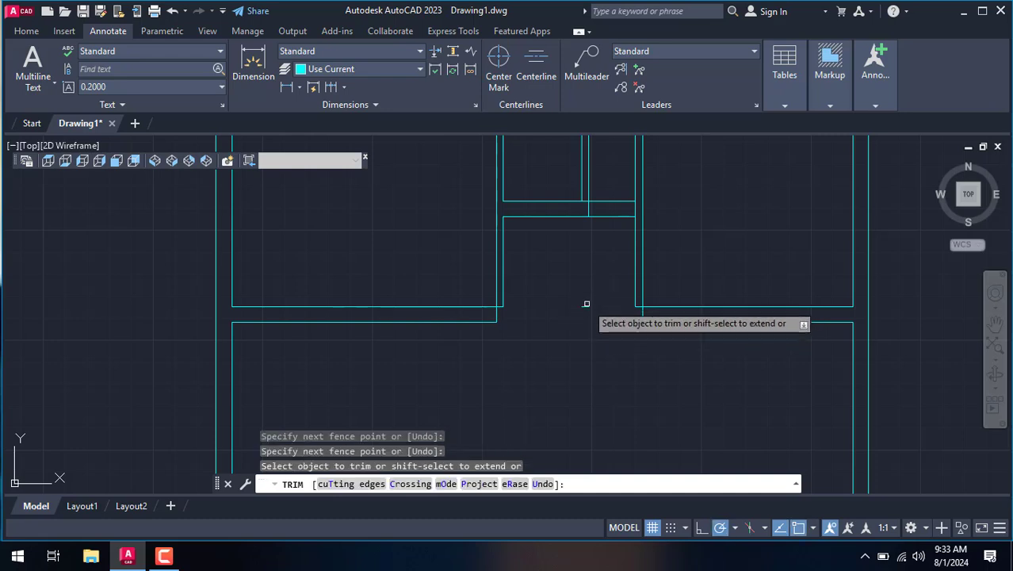
{"action": "left_click", "coordinate": [585, 306]}
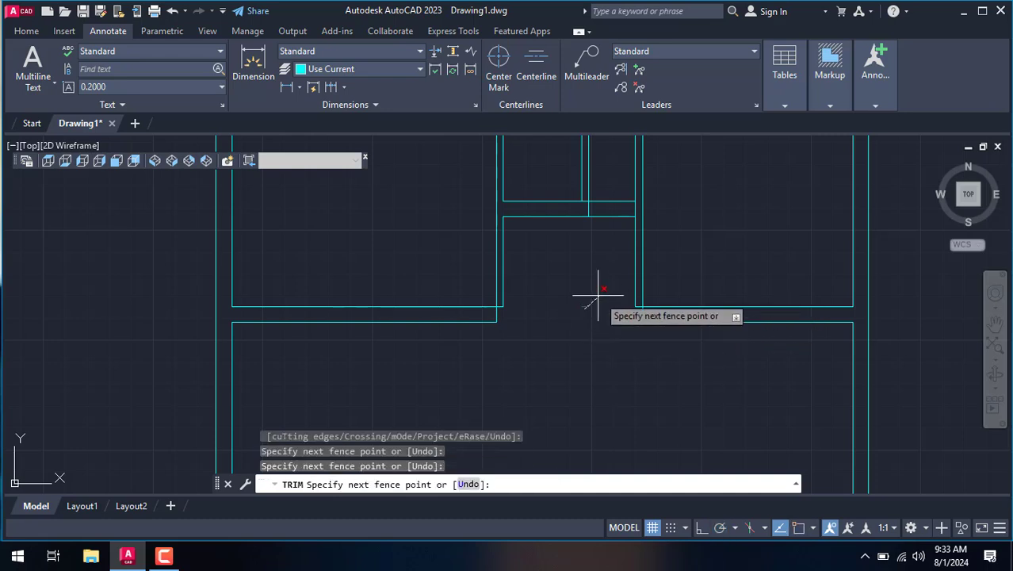
{"action": "key", "text": "Return"}
Trim away the short leftover wall line at the small middle rooms' junction and end TRIM.
{"action": "scroll", "coordinate": [637, 291], "scroll_direction": "up", "scroll_amount": 3}
{"action": "scroll", "coordinate": [651, 318], "scroll_direction": "up", "scroll_amount": 2}
{"action": "scroll", "coordinate": [640, 322], "scroll_direction": "down", "scroll_amount": 7}
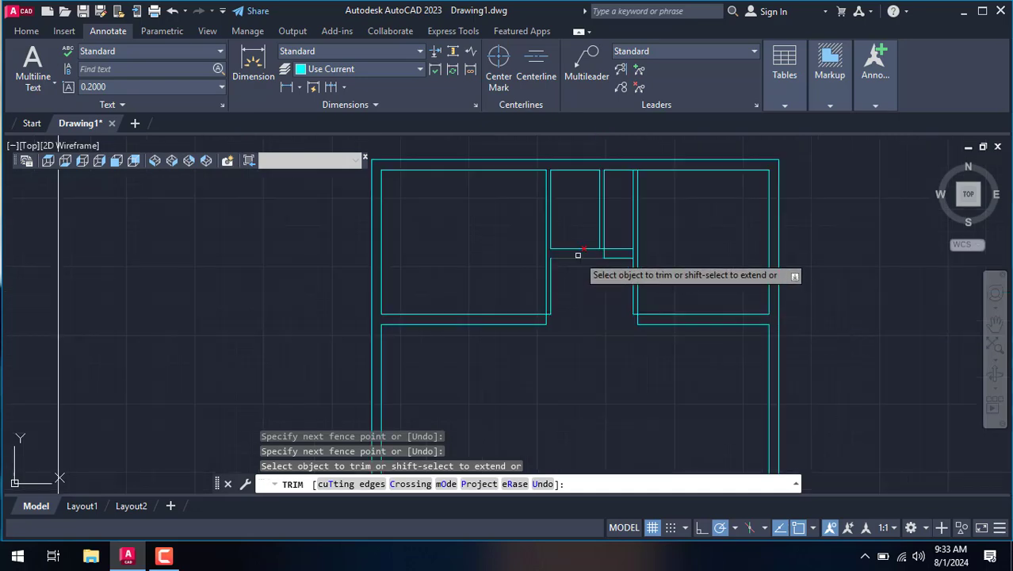
{"action": "scroll", "coordinate": [578, 255], "scroll_direction": "up", "scroll_amount": 4}
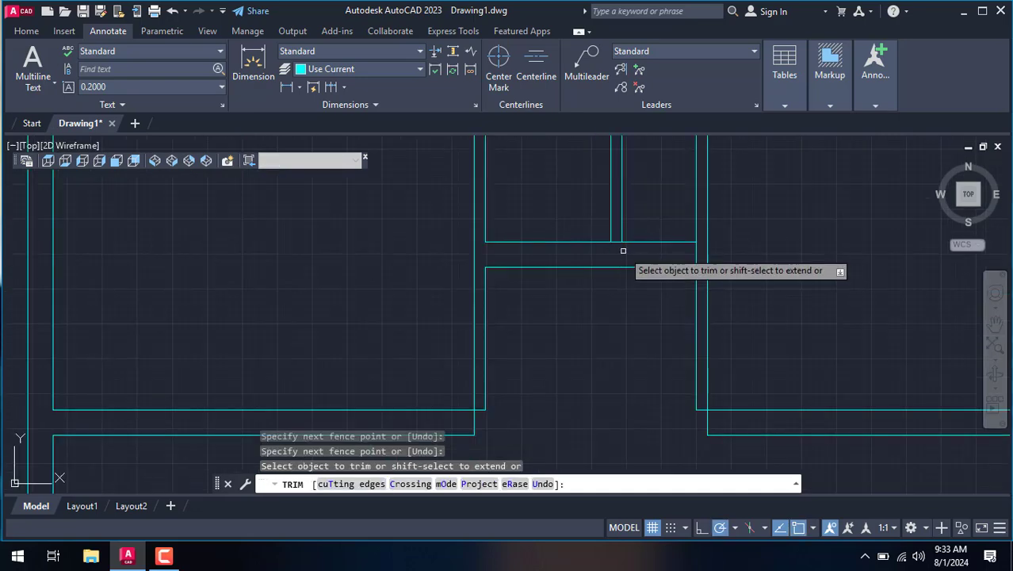
{"action": "left_click", "coordinate": [615, 241]}
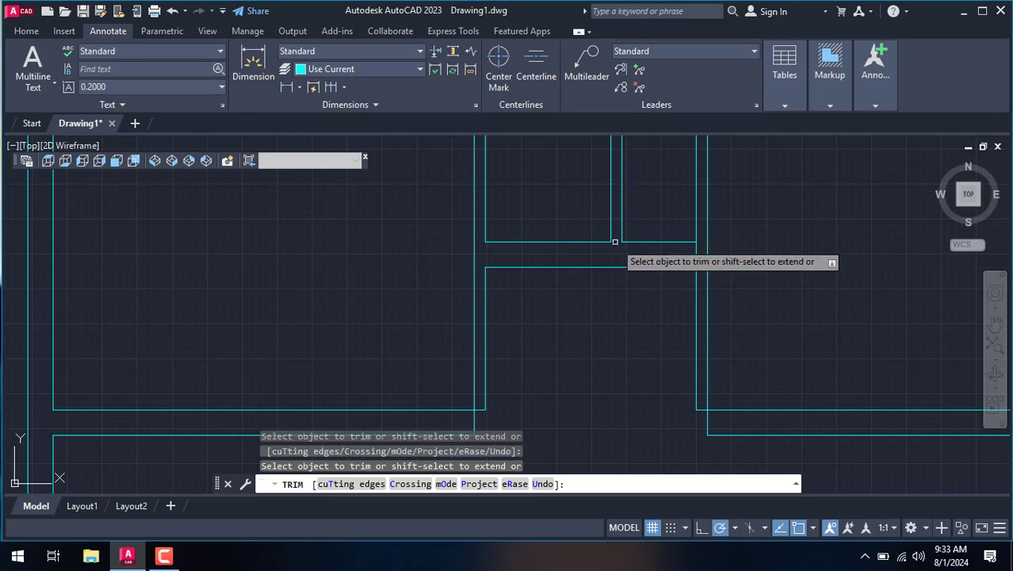
{"action": "scroll", "coordinate": [609, 317], "scroll_direction": "down", "scroll_amount": 6}
{"action": "scroll", "coordinate": [607, 314], "scroll_direction": "up", "scroll_amount": 4}
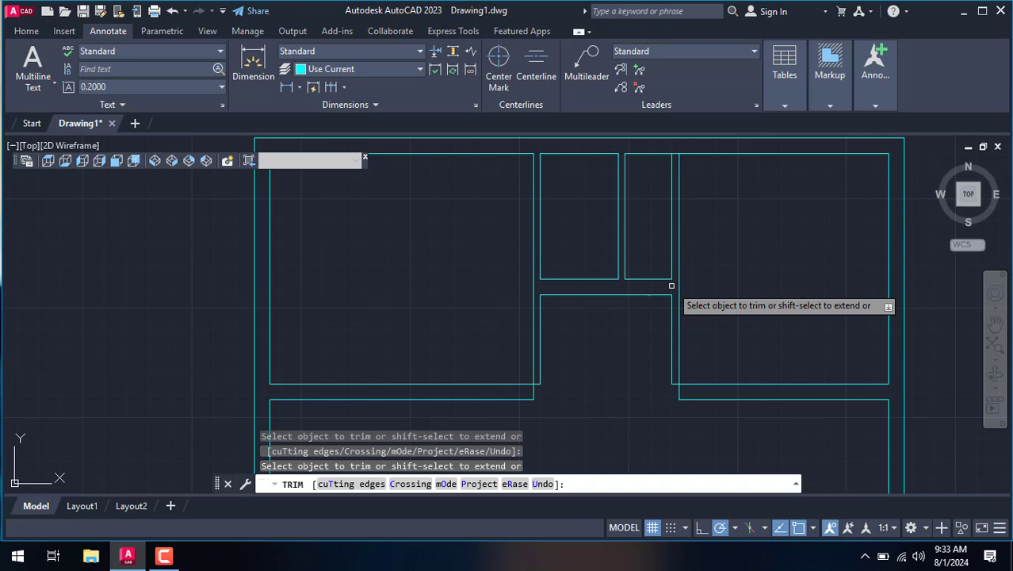
{"action": "scroll", "coordinate": [670, 151], "scroll_direction": "up", "scroll_amount": 2}
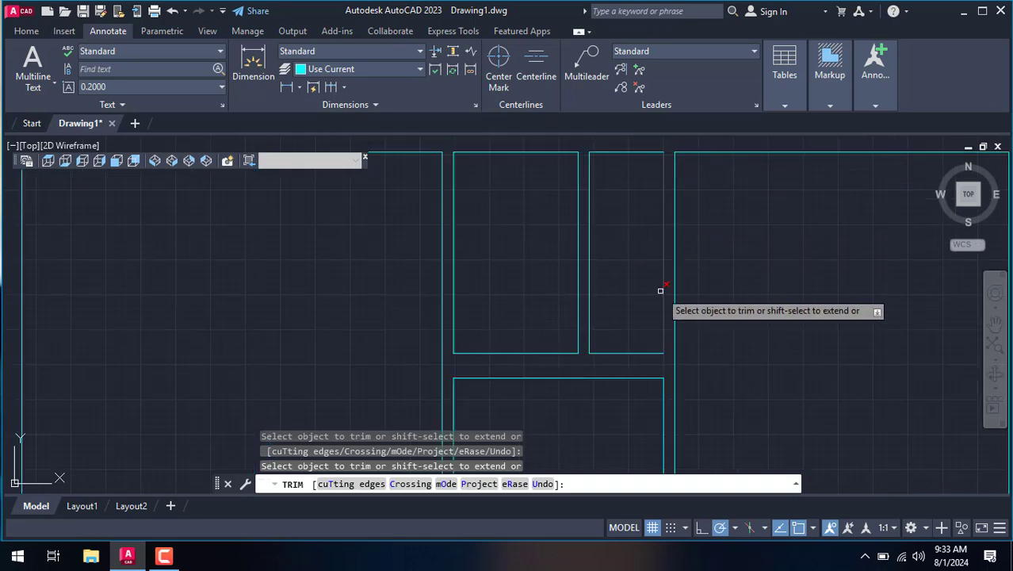
{"action": "scroll", "coordinate": [660, 290], "scroll_direction": "down", "scroll_amount": 2}
{"action": "scroll", "coordinate": [631, 361], "scroll_direction": "down", "scroll_amount": 2}
{"action": "scroll", "coordinate": [626, 356], "scroll_direction": "up", "scroll_amount": 2}
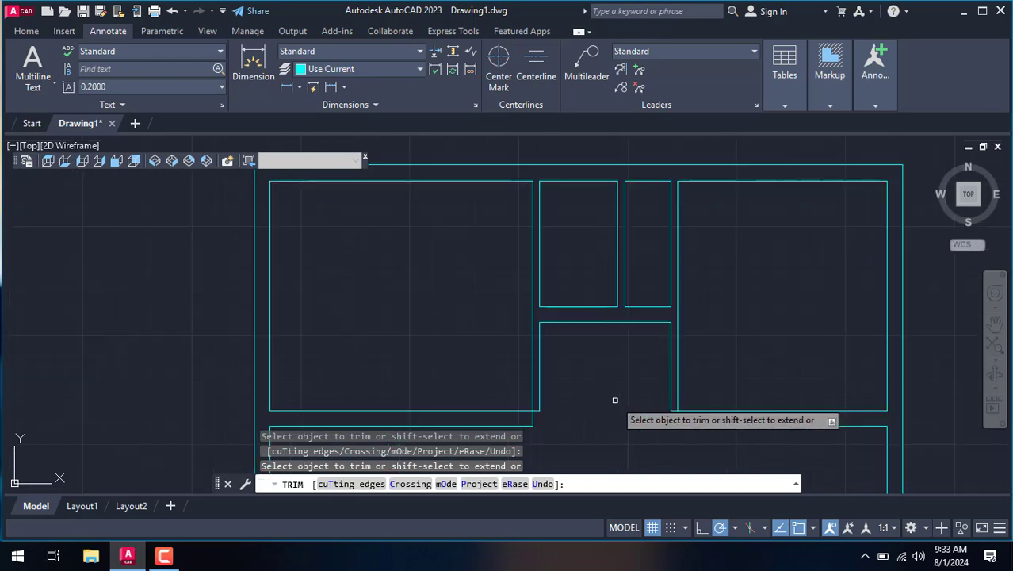
{"action": "right_click", "coordinate": [595, 355]}
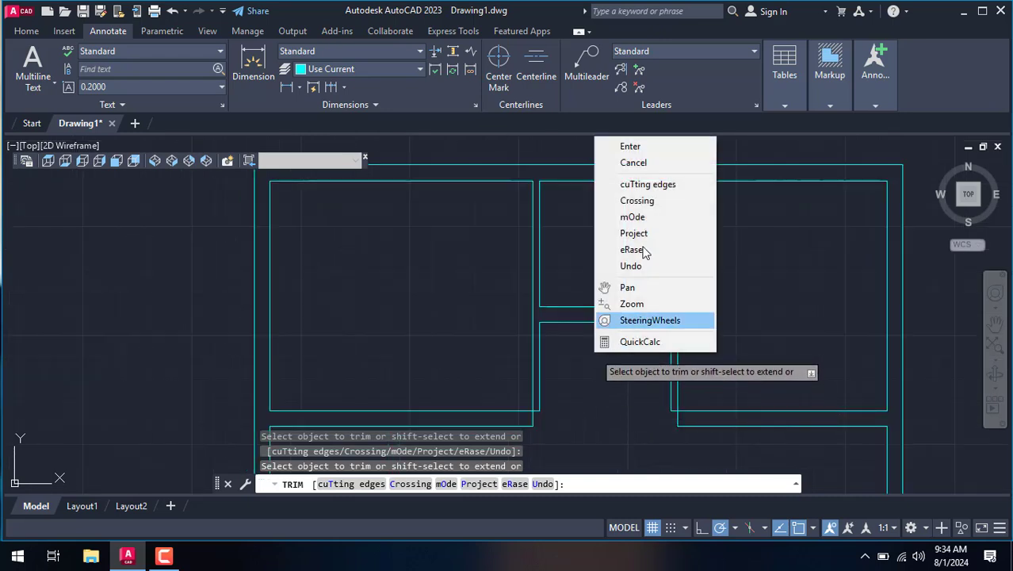
{"action": "left_click", "coordinate": [653, 164]}
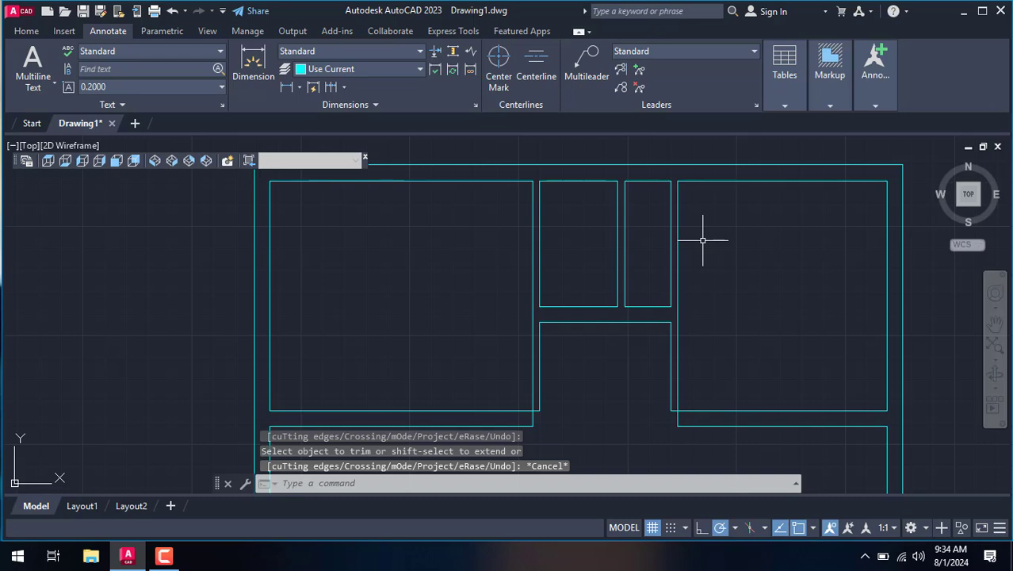
Extend the central room's side wall line down to the lower wall.
{"action": "type", "text": "ex"}
{"action": "key", "text": "Return"}
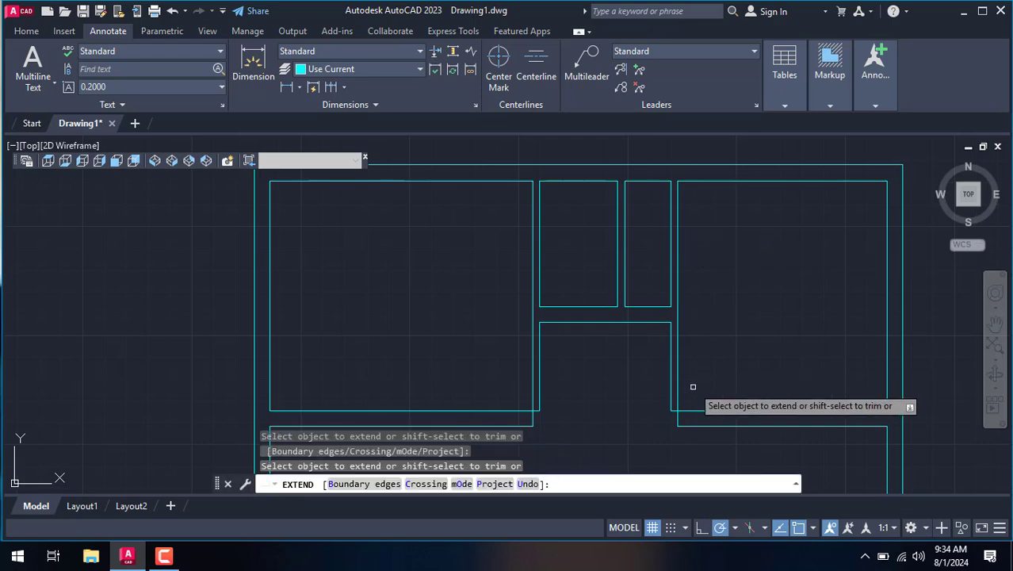
{"action": "mouse_move", "coordinate": [708, 411]}
{"action": "left_mouse_down"}
{"action": "mouse_move", "coordinate": [697, 428]}
{"action": "mouse_move", "coordinate": [675, 414]}
{"action": "left_mouse_up"}
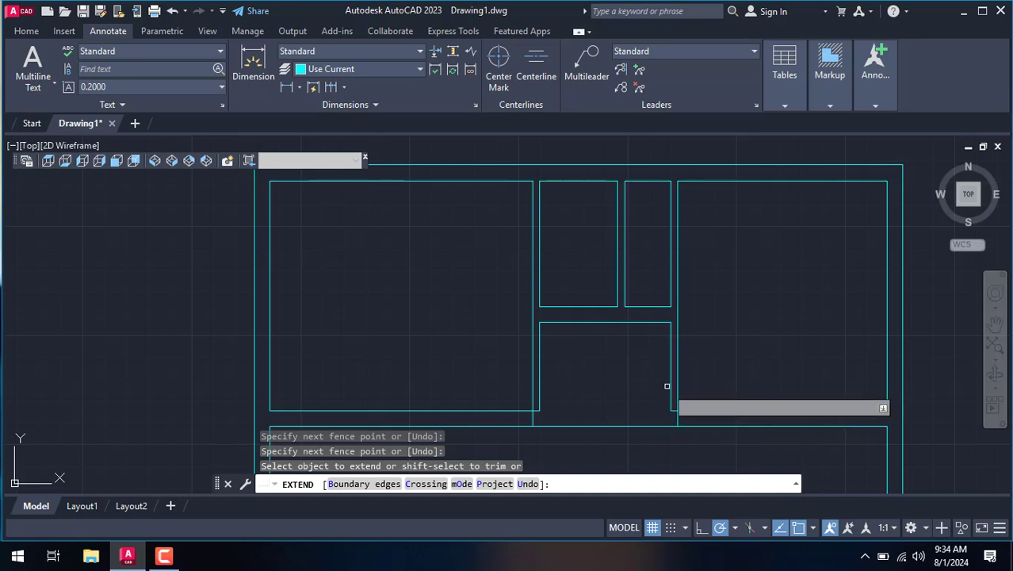
{"action": "left_click", "coordinate": [670, 403]}
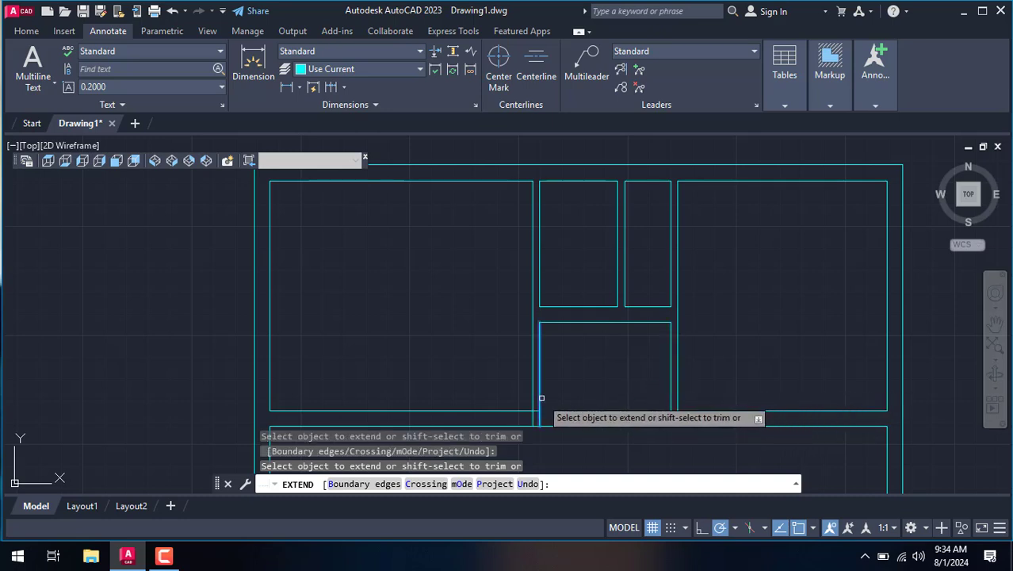
{"action": "right_click", "coordinate": [605, 353]}
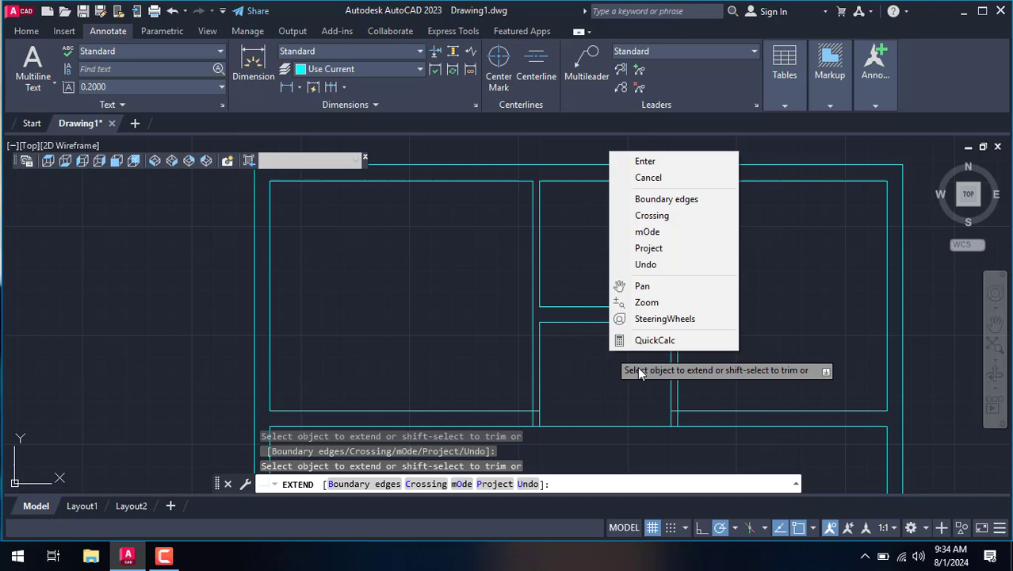
{"action": "left_click", "coordinate": [648, 178]}
Trim the overlapping wall line at the central room's lower junction.
{"action": "type", "text": "tr"}
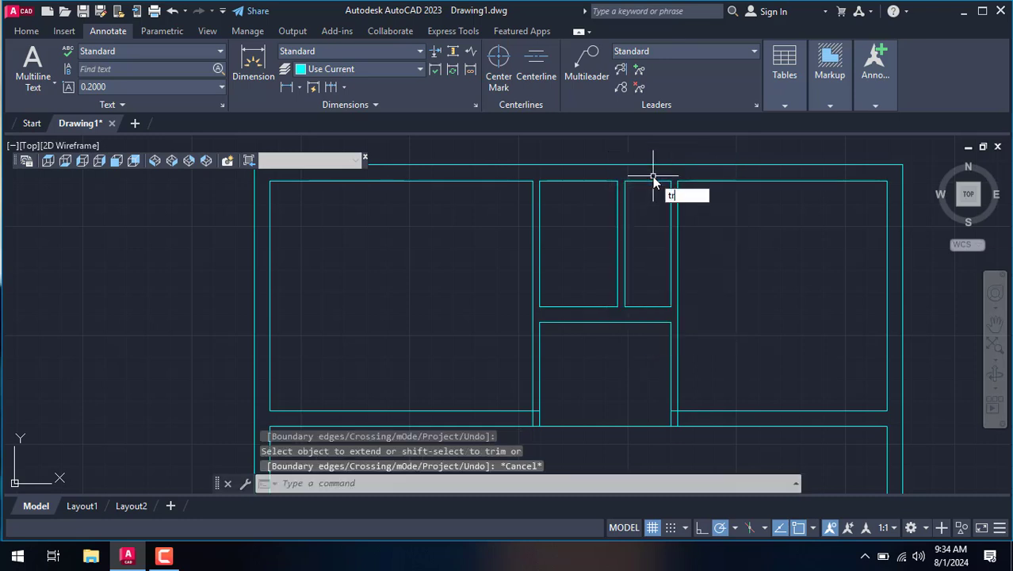
{"action": "key", "text": "Return"}
{"action": "scroll", "coordinate": [687, 415], "scroll_direction": "up", "scroll_amount": 4}
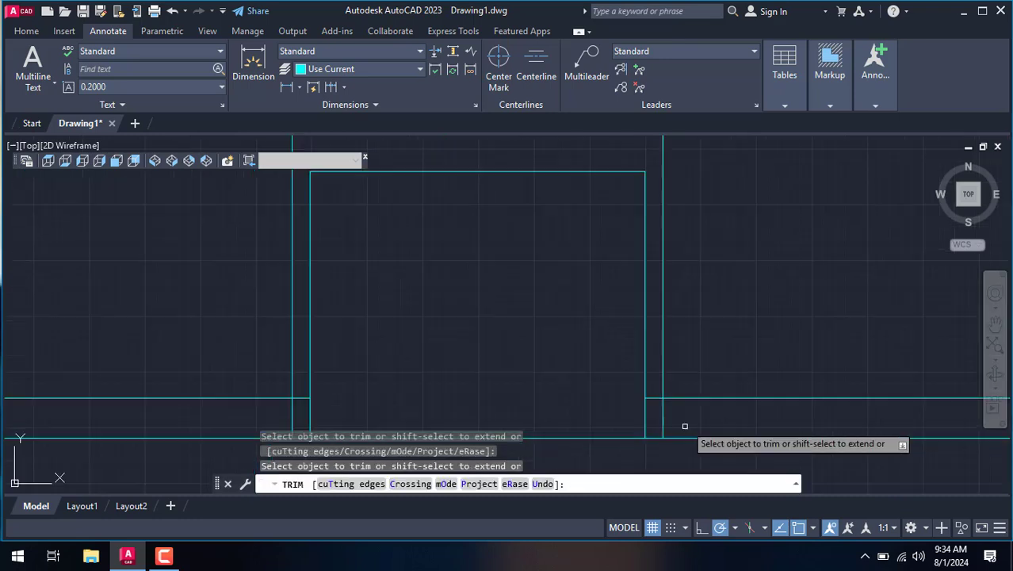
{"action": "left_click", "coordinate": [656, 400]}
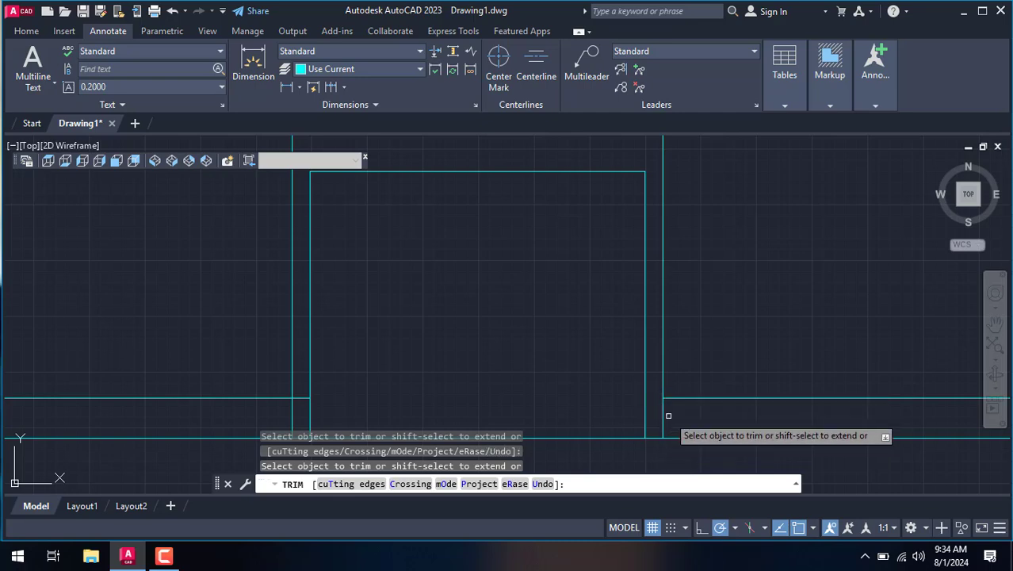
{"action": "scroll", "coordinate": [655, 294], "scroll_direction": "down", "scroll_amount": 4}
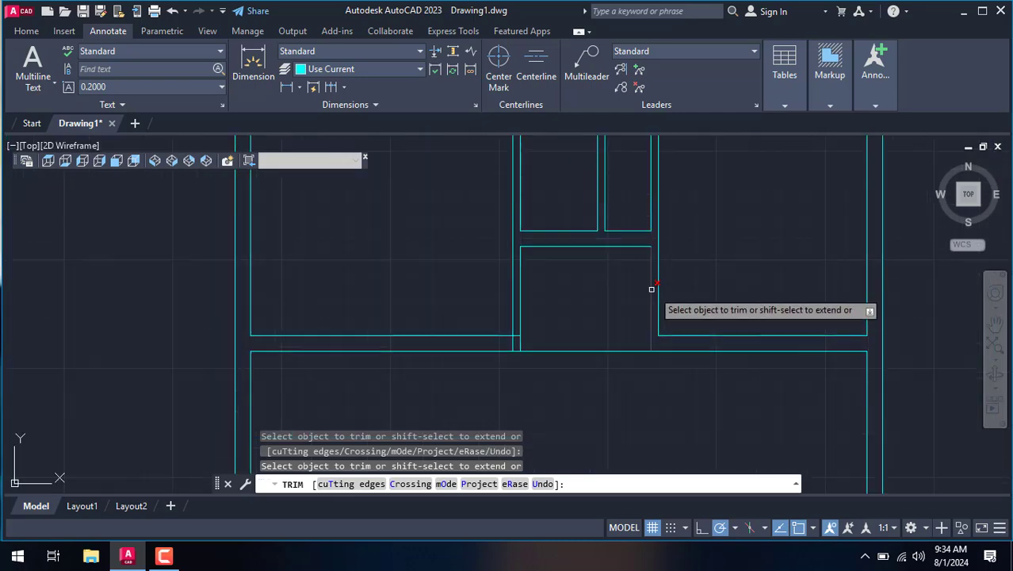
{"action": "scroll", "coordinate": [501, 351], "scroll_direction": "up", "scroll_amount": 6}
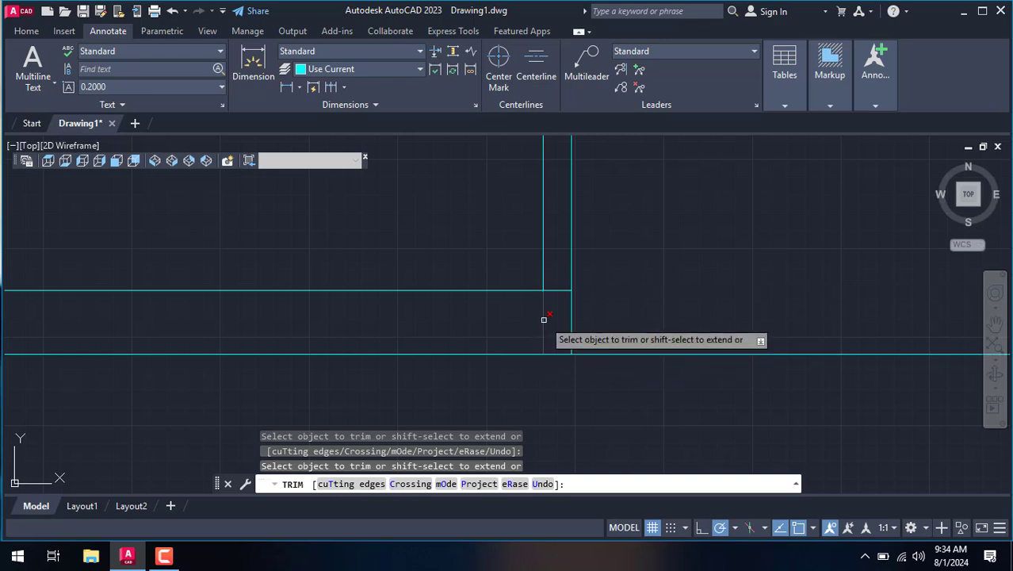
Trim the short segment between the vertical walls and the line across the wall opening.
{"action": "left_click", "coordinate": [557, 287]}
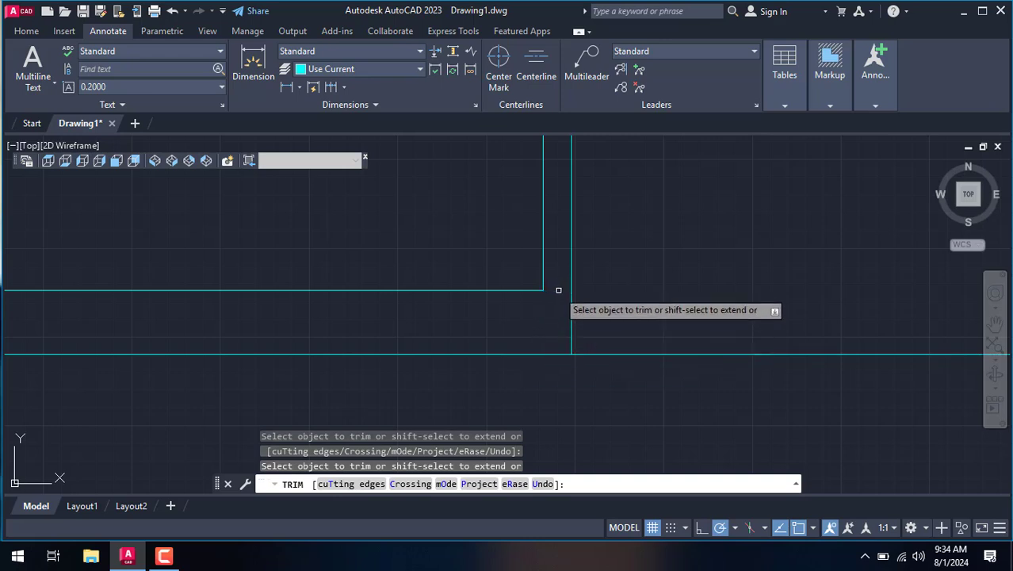
{"action": "left_click", "coordinate": [685, 355]}
{"action": "scroll", "coordinate": [686, 357], "scroll_direction": "down", "scroll_amount": 2}
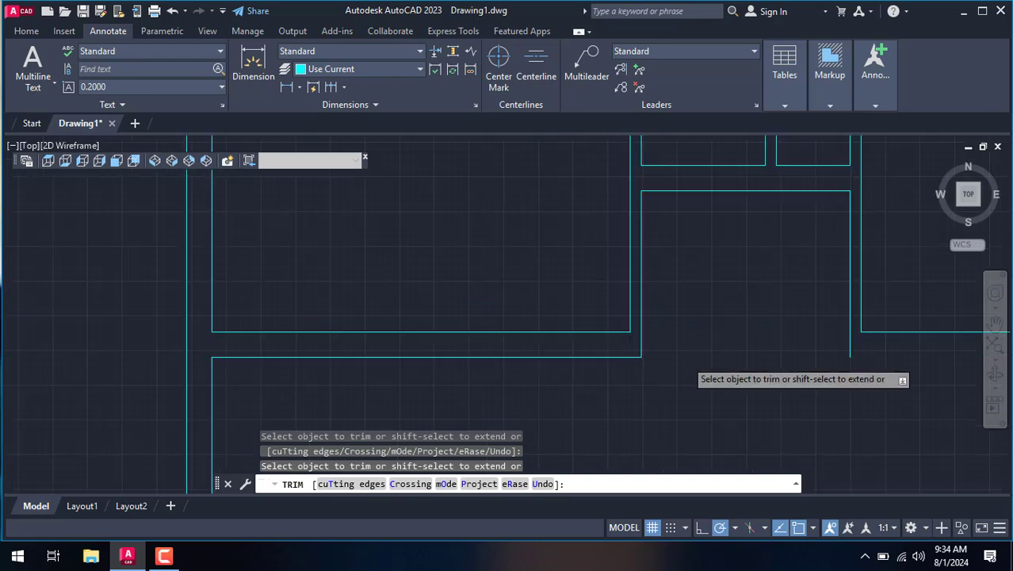
{"action": "scroll", "coordinate": [685, 357], "scroll_direction": "down", "scroll_amount": 2}
{"action": "scroll", "coordinate": [685, 358], "scroll_direction": "down", "scroll_amount": 2}
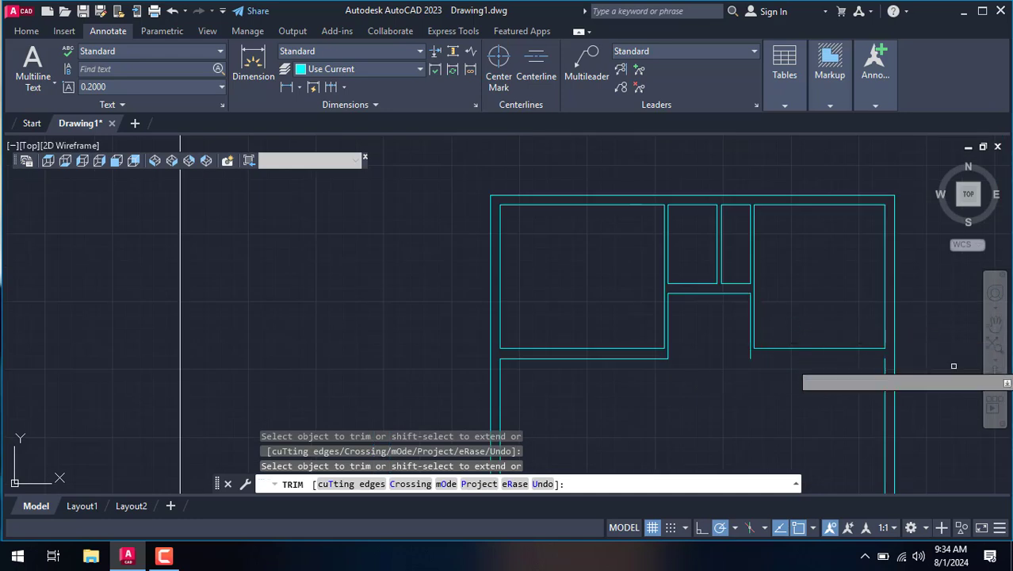
{"action": "scroll", "coordinate": [927, 369], "scroll_direction": "up", "scroll_amount": 2}
{"action": "scroll", "coordinate": [824, 362], "scroll_direction": "up", "scroll_amount": 2}
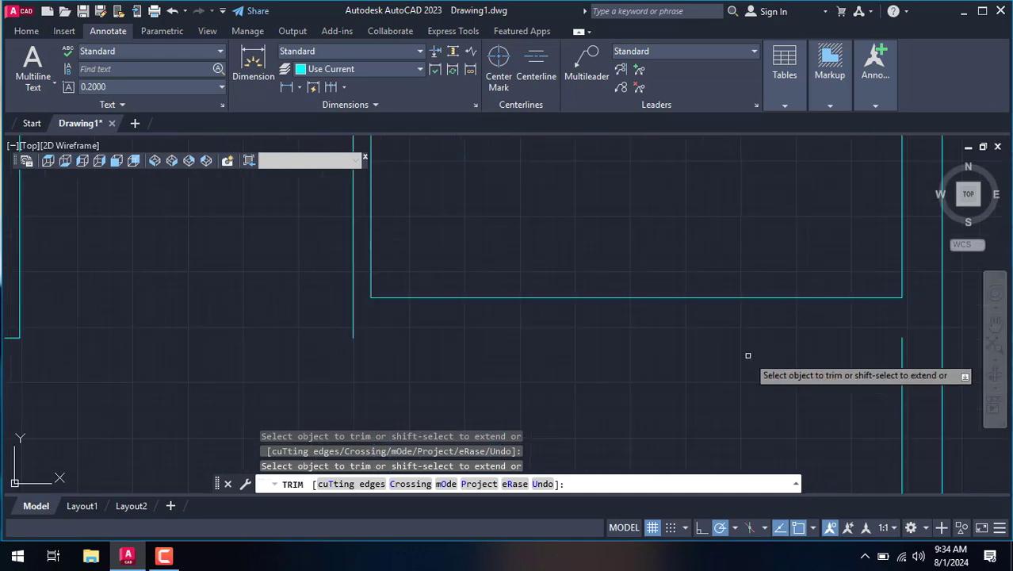
{"action": "right_click", "coordinate": [575, 196]}
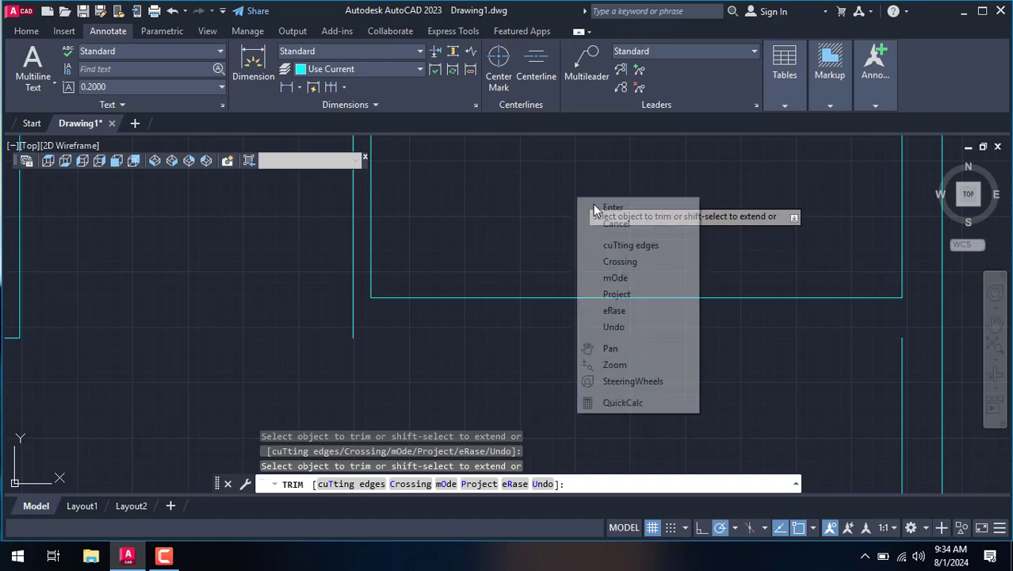
{"action": "left_click", "coordinate": [622, 224]}
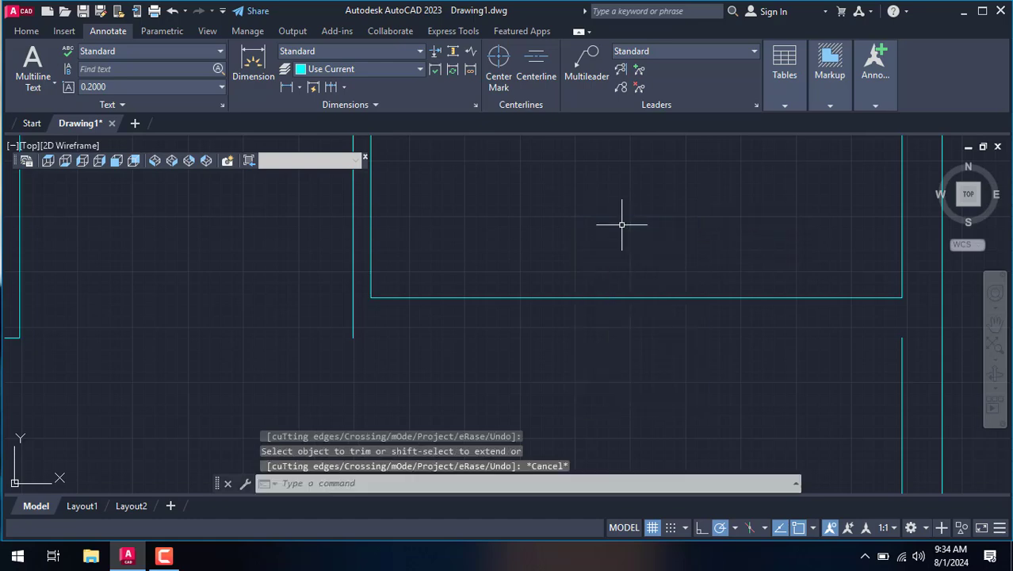
Undo the last extend, then redo it to restore it.
{"action": "type", "text": "u"}
{"action": "key", "text": "Return"}
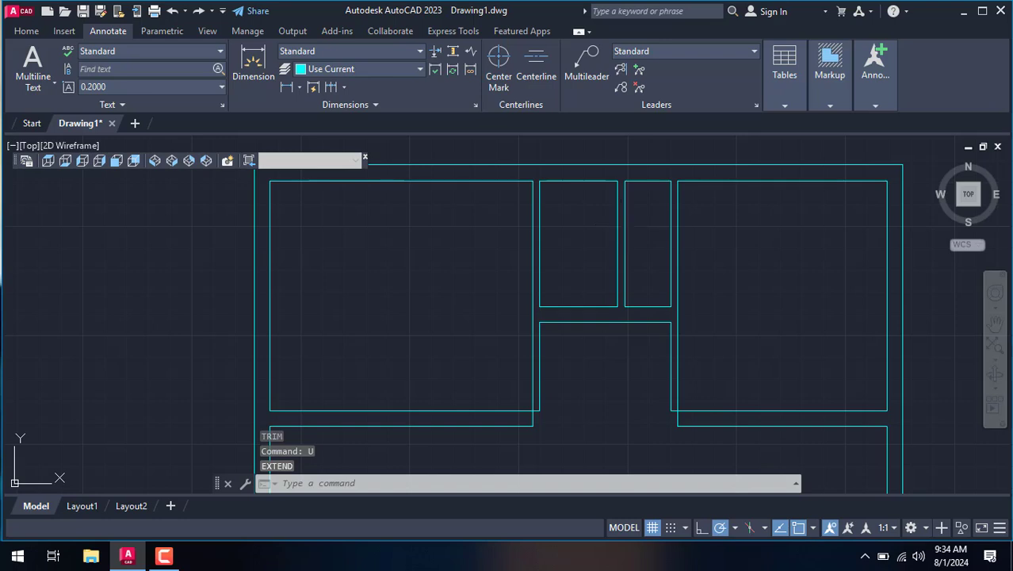
{"action": "key", "text": "ctrl+y"}
Trim the bottom wall segments under the central room, opening it to the large room below.
{"action": "type", "text": "tr"}
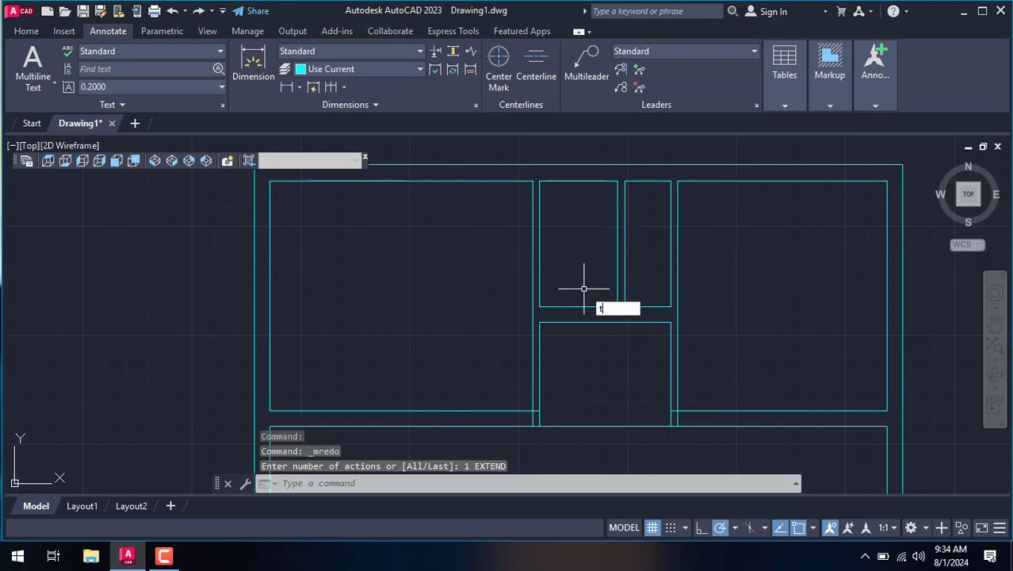
{"action": "key", "text": "Return"}
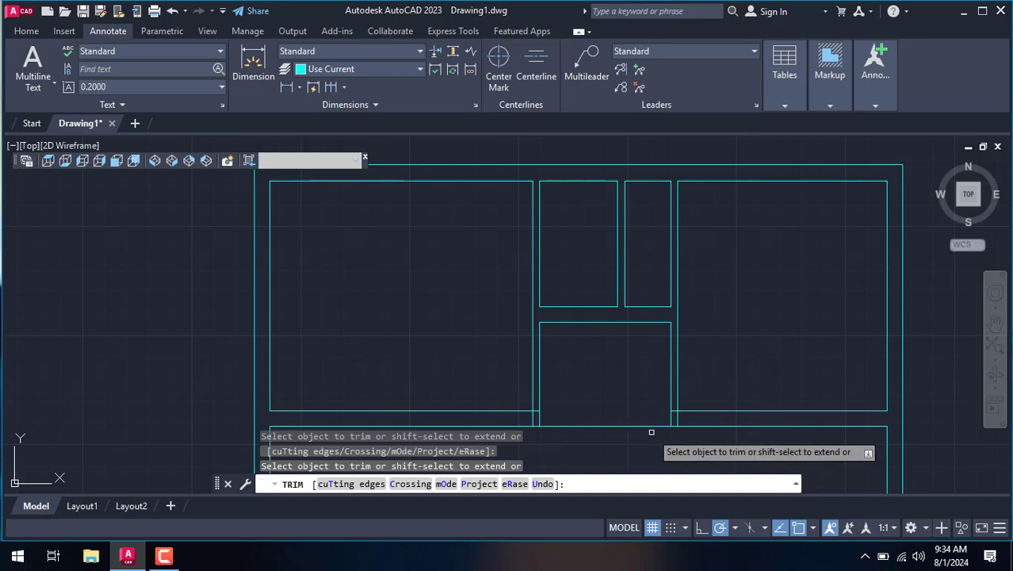
{"action": "left_click", "coordinate": [647, 426]}
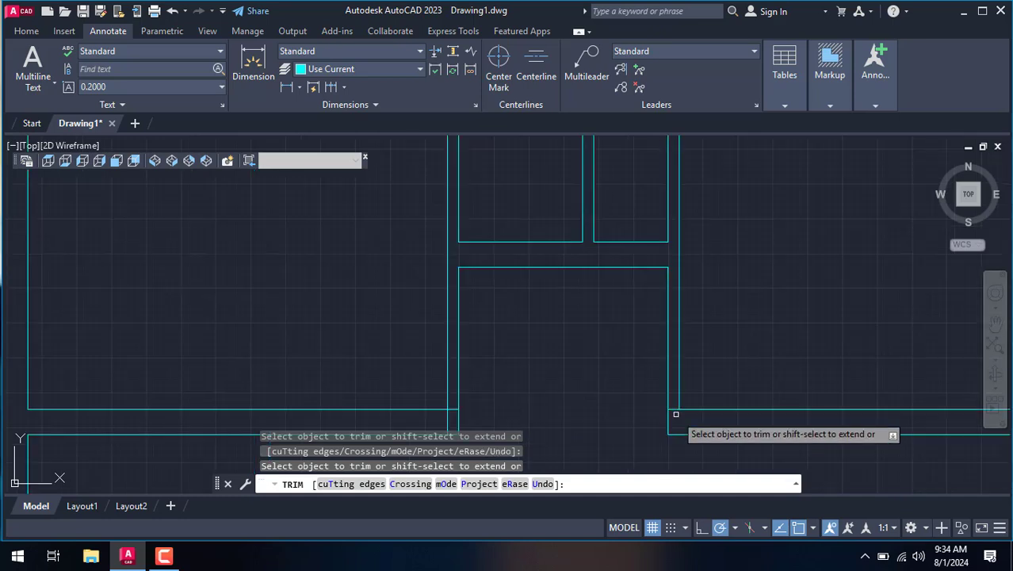
{"action": "scroll", "coordinate": [675, 415], "scroll_direction": "up", "scroll_amount": 2}
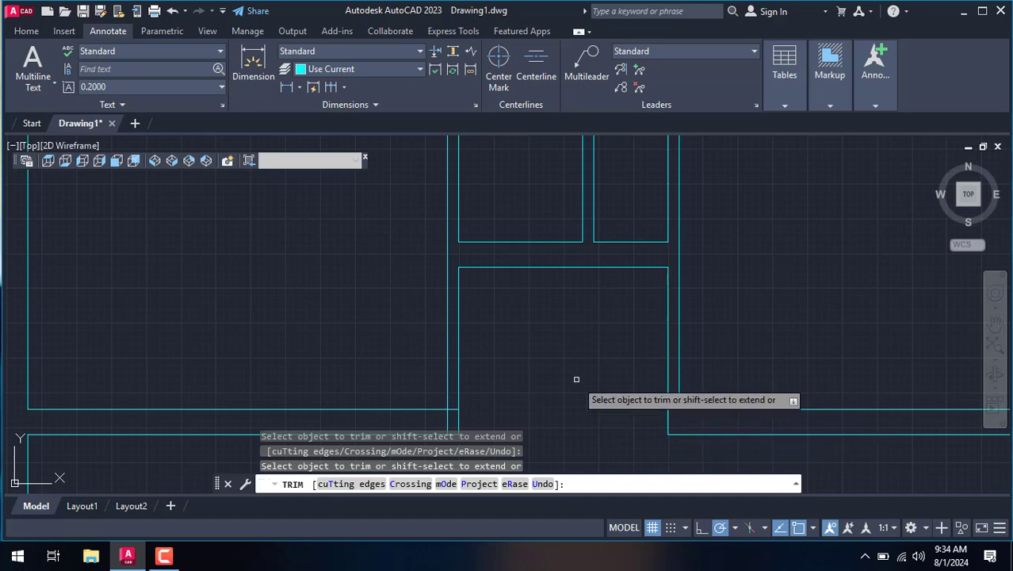
{"action": "scroll", "coordinate": [571, 333], "scroll_direction": "down", "scroll_amount": 4}
{"action": "scroll", "coordinate": [515, 383], "scroll_direction": "up", "scroll_amount": 2}
{"action": "scroll", "coordinate": [515, 383], "scroll_direction": "up", "scroll_amount": 2}
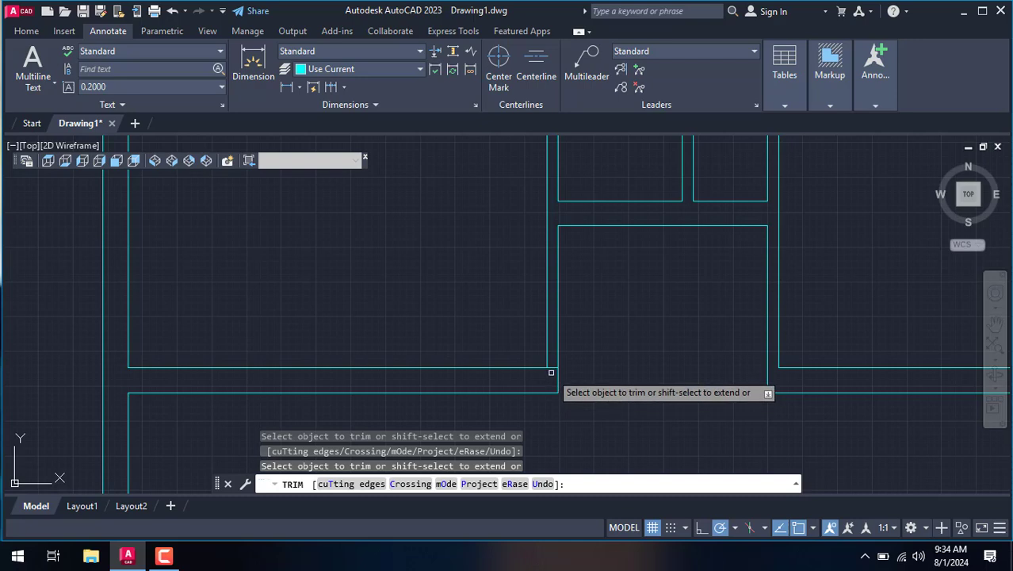
{"action": "left_click", "coordinate": [586, 392]}
{"action": "scroll", "coordinate": [636, 314], "scroll_direction": "down", "scroll_amount": 3}
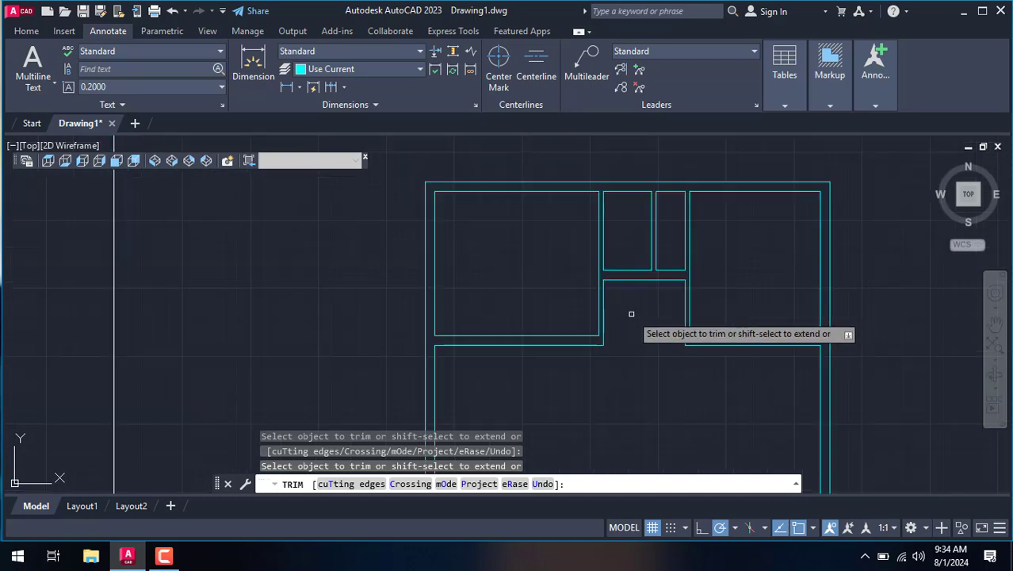
{"action": "right_click", "coordinate": [656, 301]}
{"action": "left_click", "coordinate": [677, 329]}
{"action": "scroll", "coordinate": [658, 321], "scroll_direction": "down", "scroll_amount": 3}
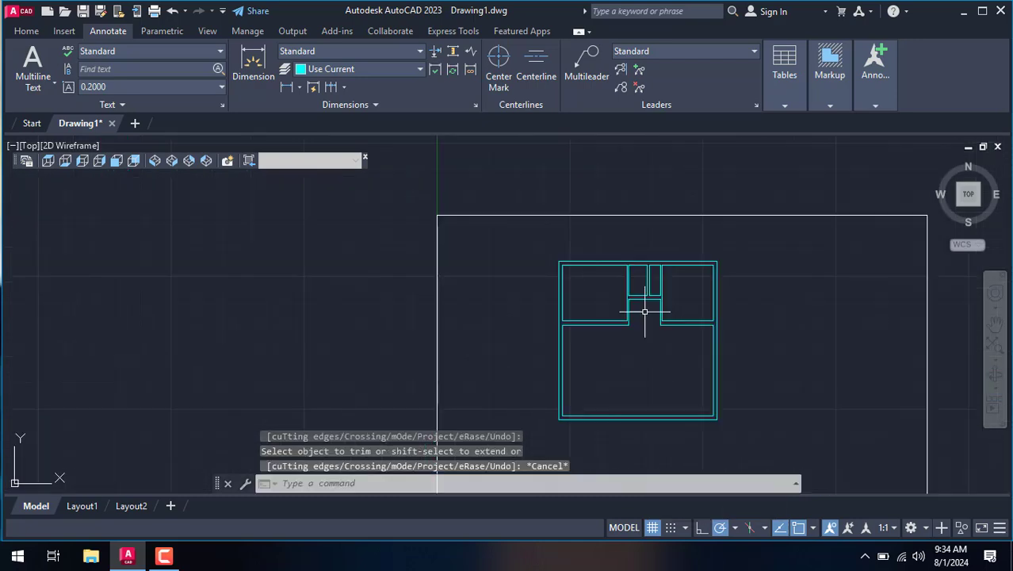
{"action": "scroll", "coordinate": [666, 392], "scroll_direction": "up", "scroll_amount": 2}
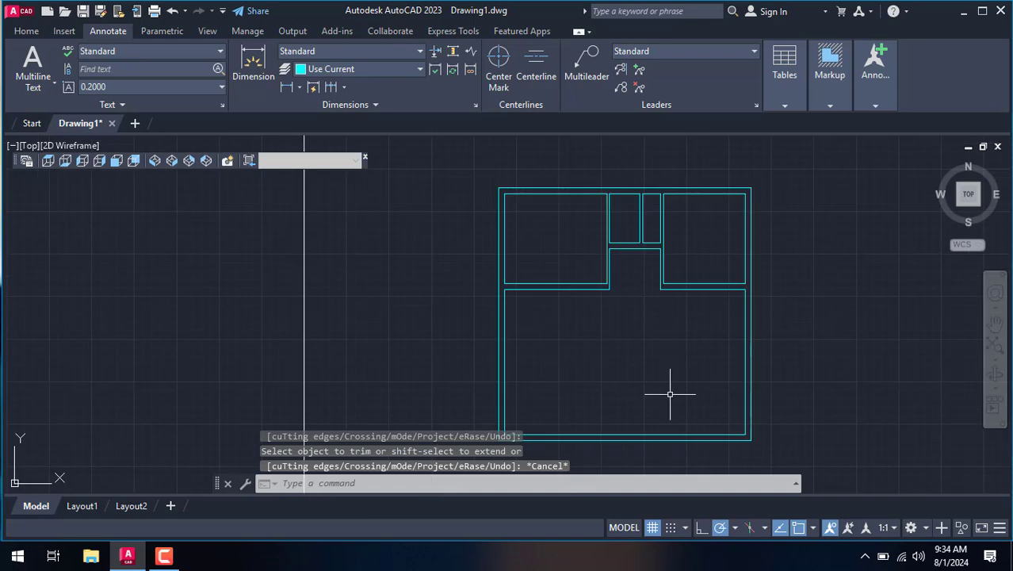
Open the Standard dimension style for modification and set baseline spacing to 3/32".
{"action": "type", "text": "d"}
{"action": "key", "text": "Return"}
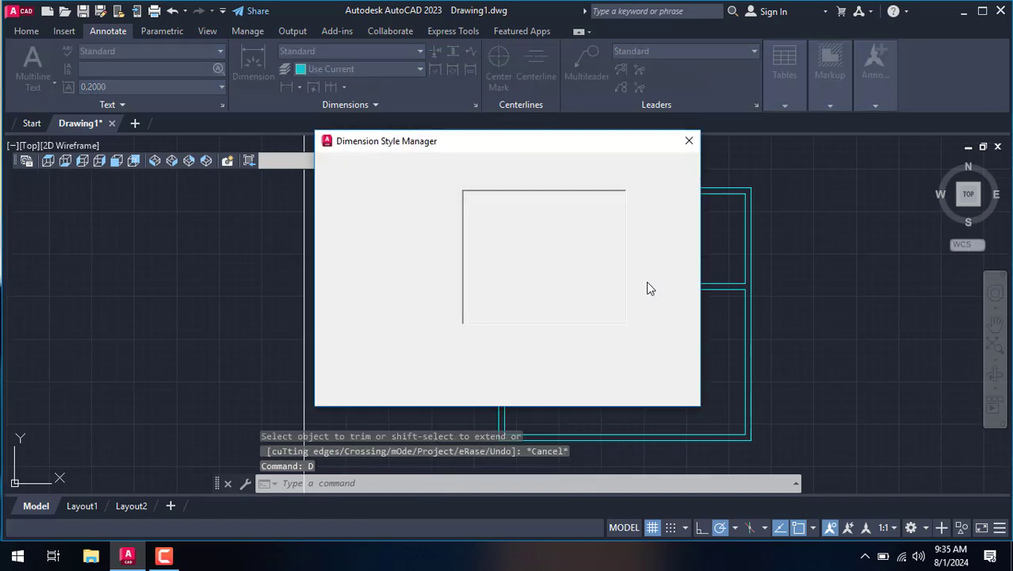
{"action": "left_click", "coordinate": [661, 244]}
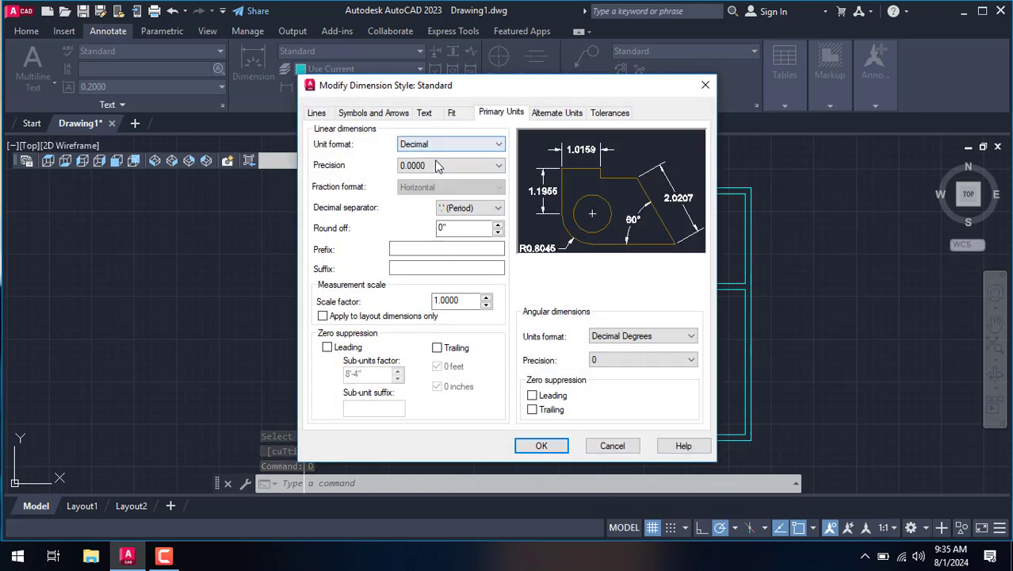
{"action": "left_click", "coordinate": [317, 114]}
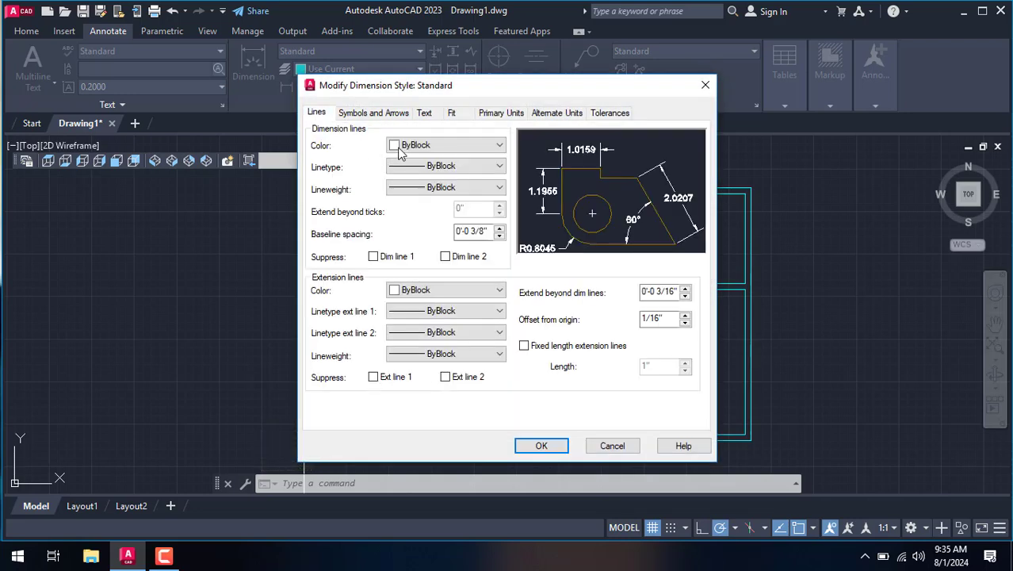
{"action": "left_click", "coordinate": [485, 231]}
{"action": "type", "text": "0'-0 3/32"}
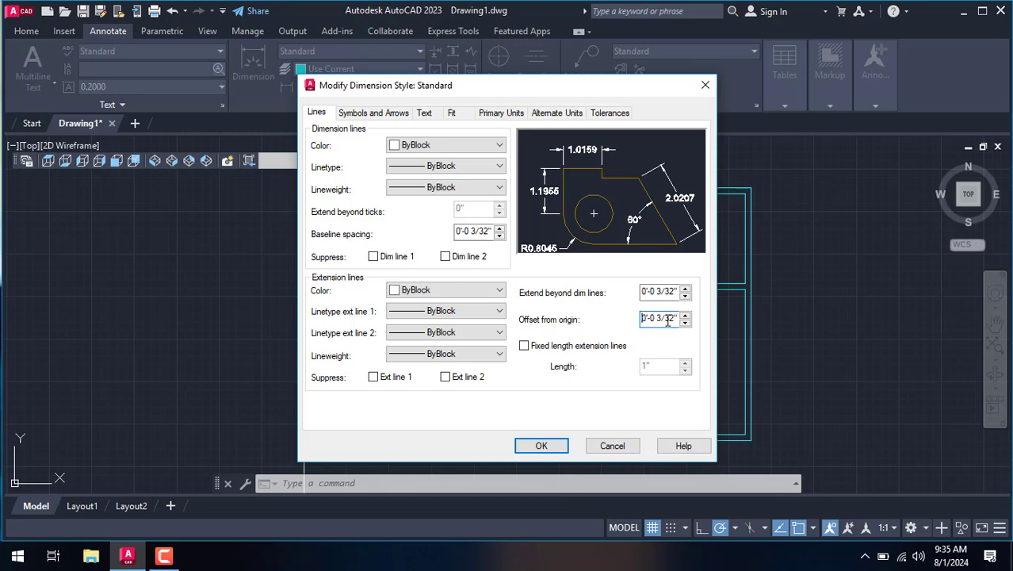
Set arrow size, center mark, break size and jog height to 3/32" on Symbols and Arrows.
{"action": "left_click", "coordinate": [369, 113]}
{"action": "type", "text": ".1"}
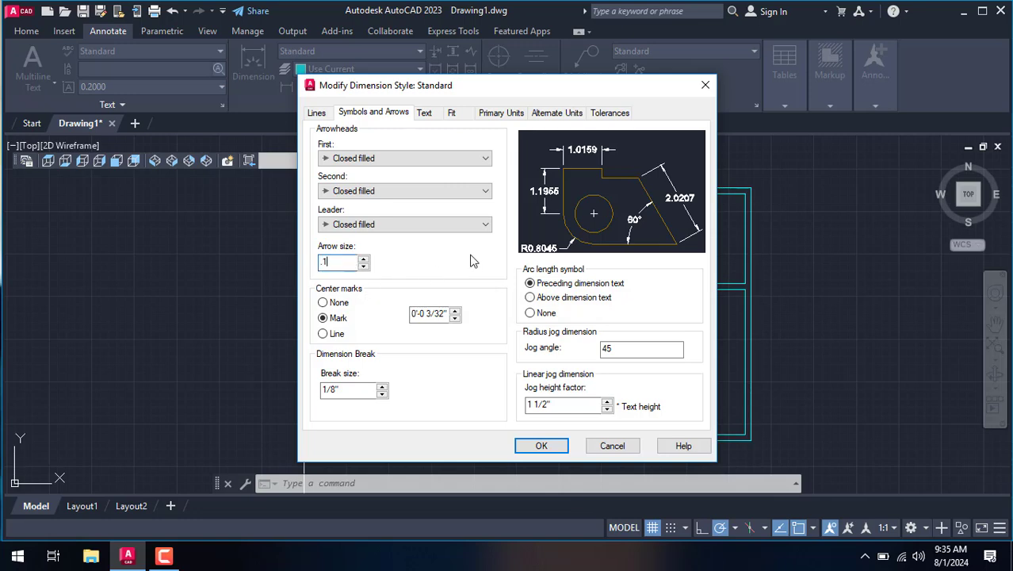
{"action": "key", "text": "Tab"}
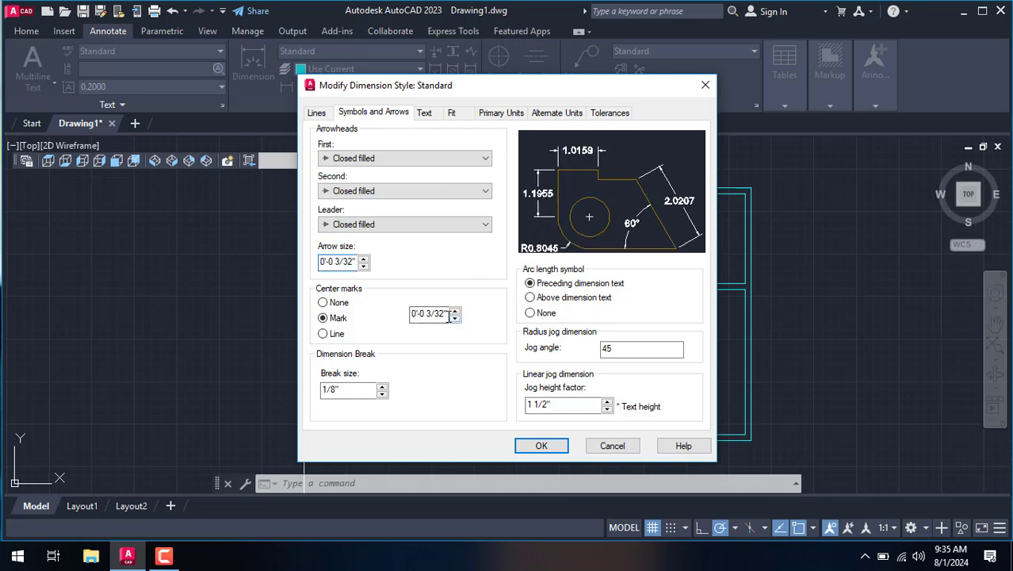
{"action": "left_click", "coordinate": [447, 315]}
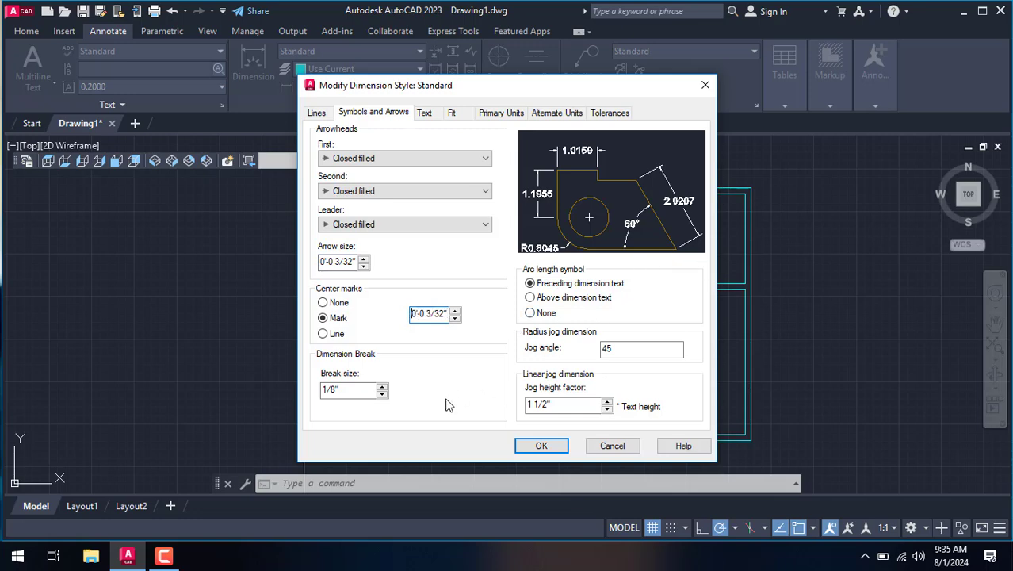
{"action": "double_click", "coordinate": [348, 390]}
{"action": "type", "text": "1/8"}
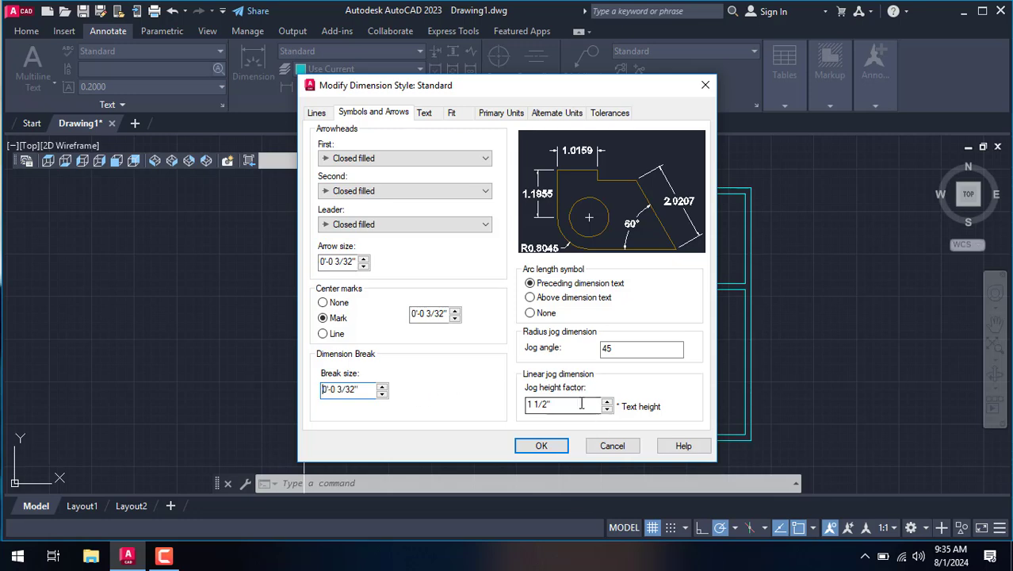
{"action": "key", "text": "BackSpace"}
{"action": "key", "text": "BackSpace"}
{"action": "key", "text": "BackSpace"}
{"action": "key", "text": "BackSpace"}
{"action": "type", "text": "0'-0 3/32\""}
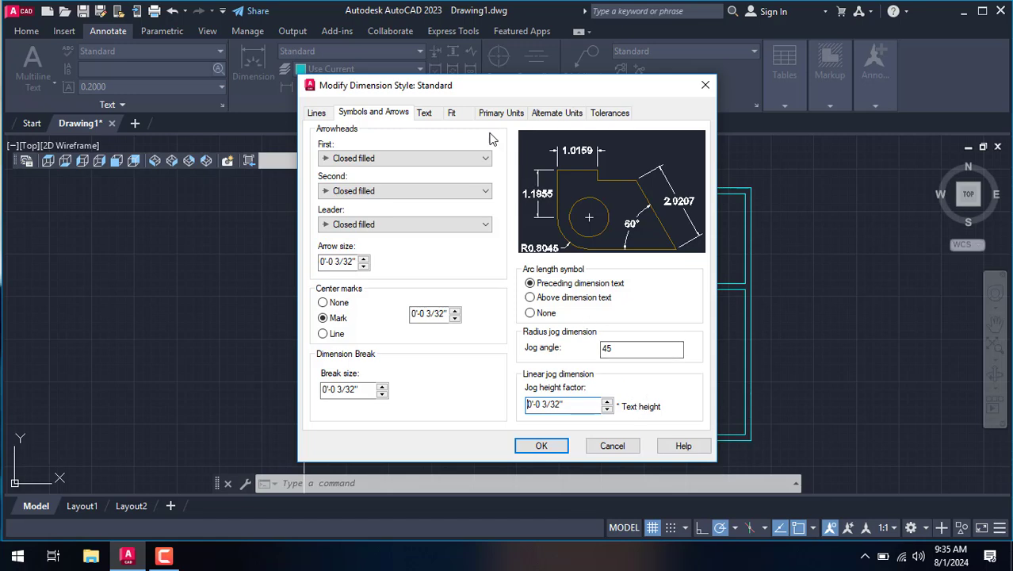
Set text height and text offset to 3/32", and set Fit to move text out first.
{"action": "left_click", "coordinate": [428, 113]}
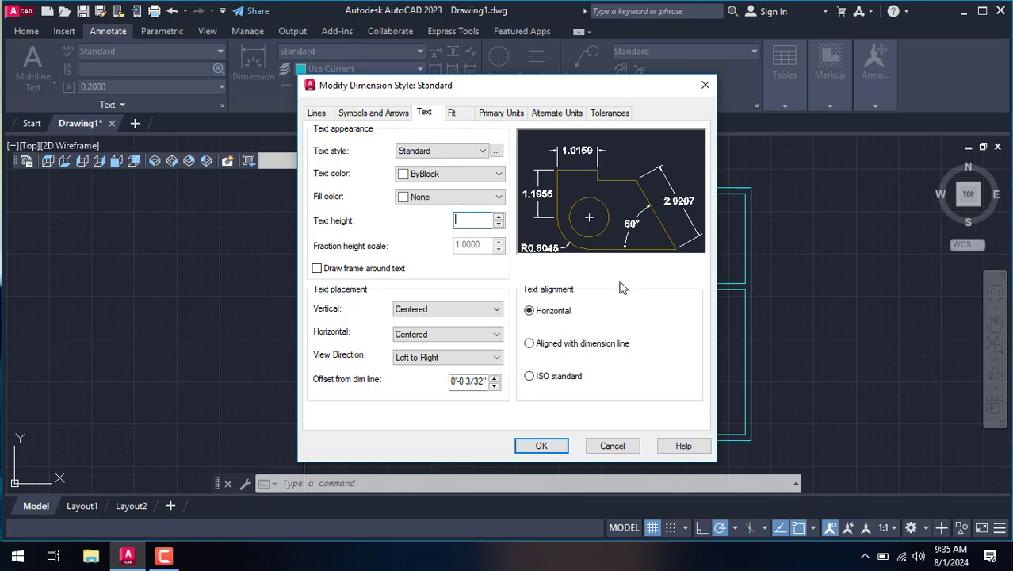
{"action": "type", "text": "1"}
{"action": "key", "text": "Return"}
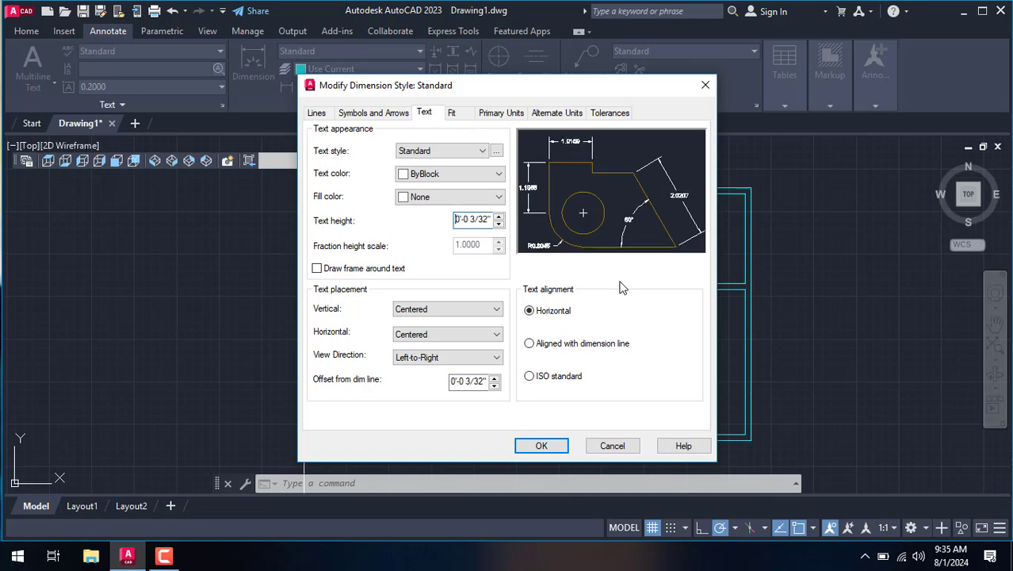
{"action": "left_click", "coordinate": [487, 382]}
{"action": "key", "text": "BackSpace"}
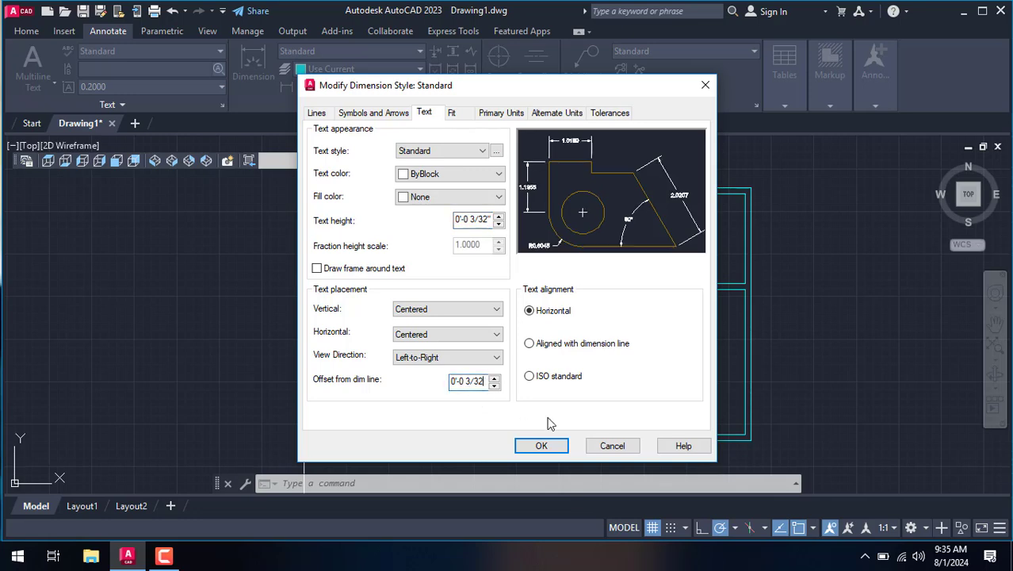
{"action": "type", "text": ".1"}
{"action": "key", "text": "Return"}
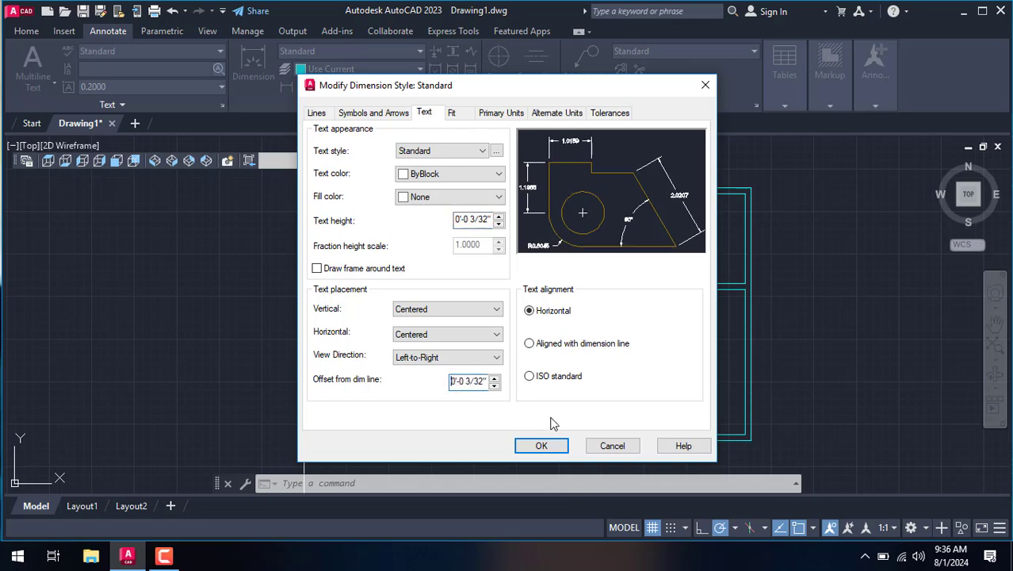
{"action": "left_click", "coordinate": [453, 113]}
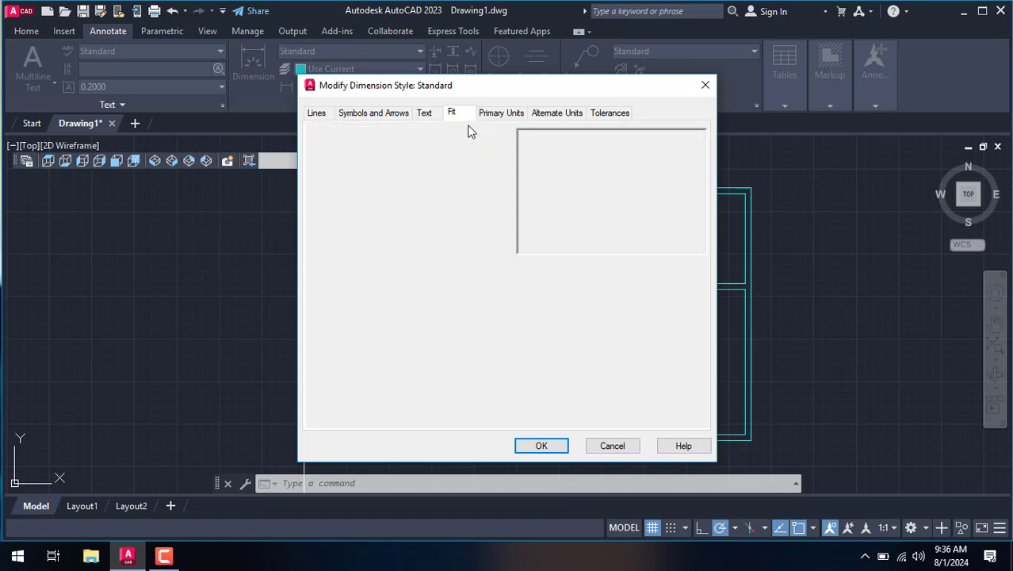
{"action": "left_click", "coordinate": [337, 219]}
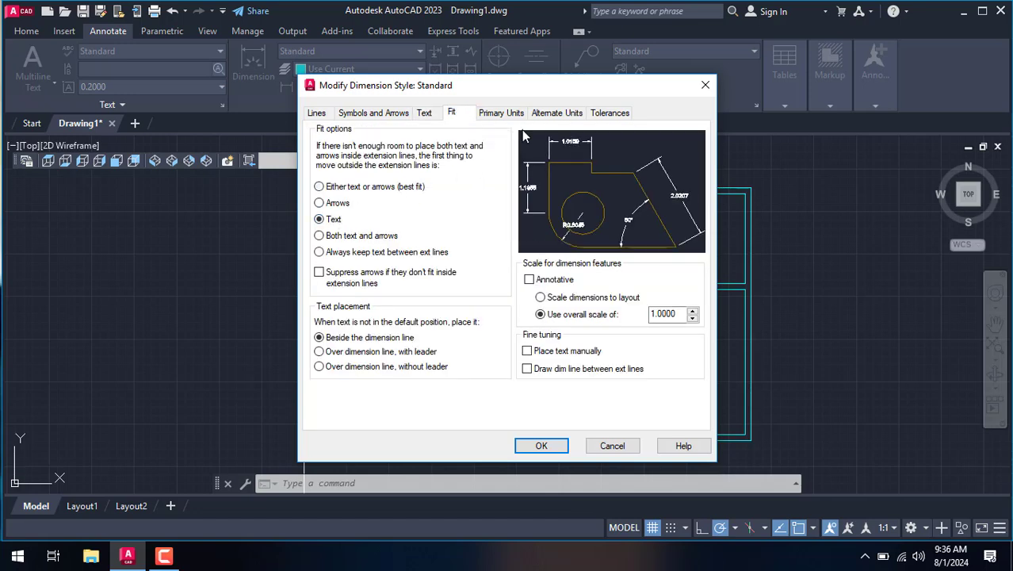
{"action": "left_click", "coordinate": [501, 112]}
Set Architectural units with 0'-0 1/8" precision and a 1' dimension text height.
{"action": "left_click", "coordinate": [462, 150]}
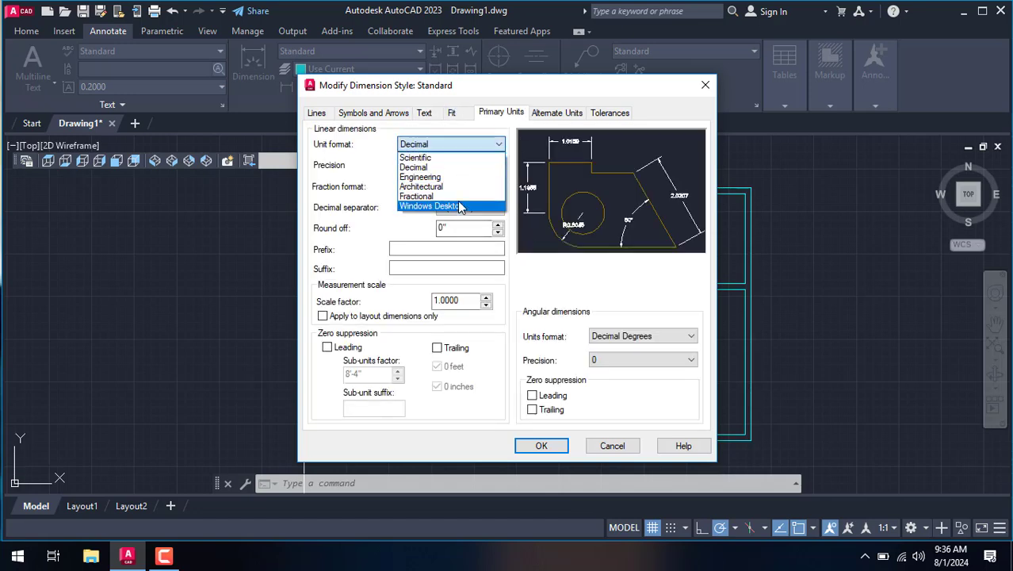
{"action": "left_click", "coordinate": [463, 189]}
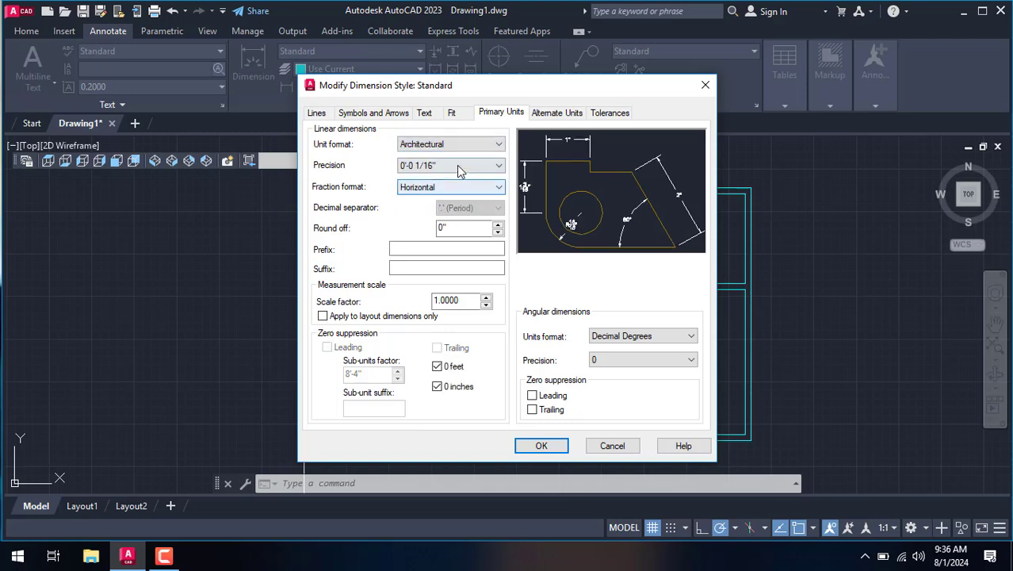
{"action": "left_click", "coordinate": [456, 165]}
{"action": "left_click", "coordinate": [465, 227]}
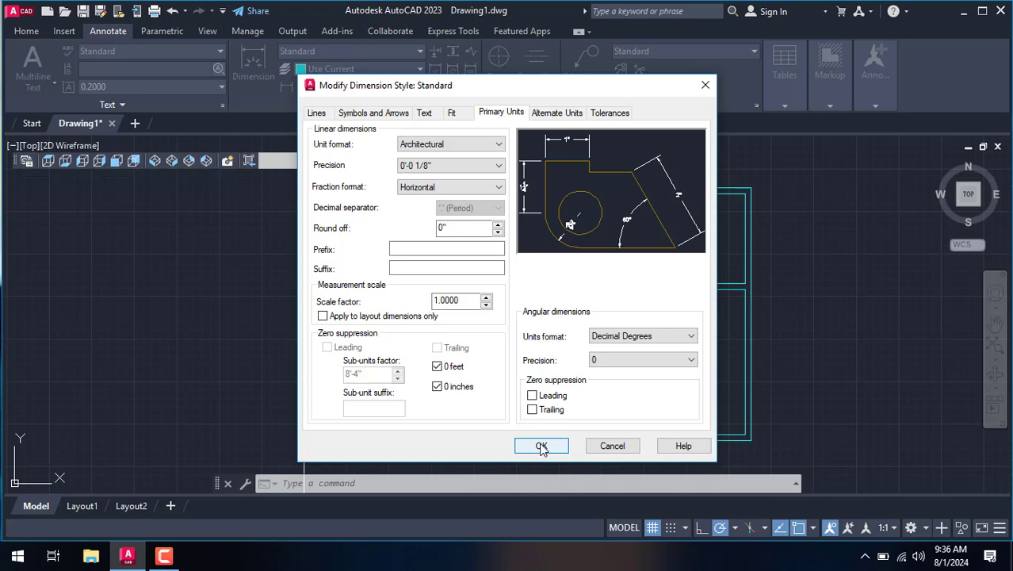
{"action": "left_click", "coordinate": [426, 114]}
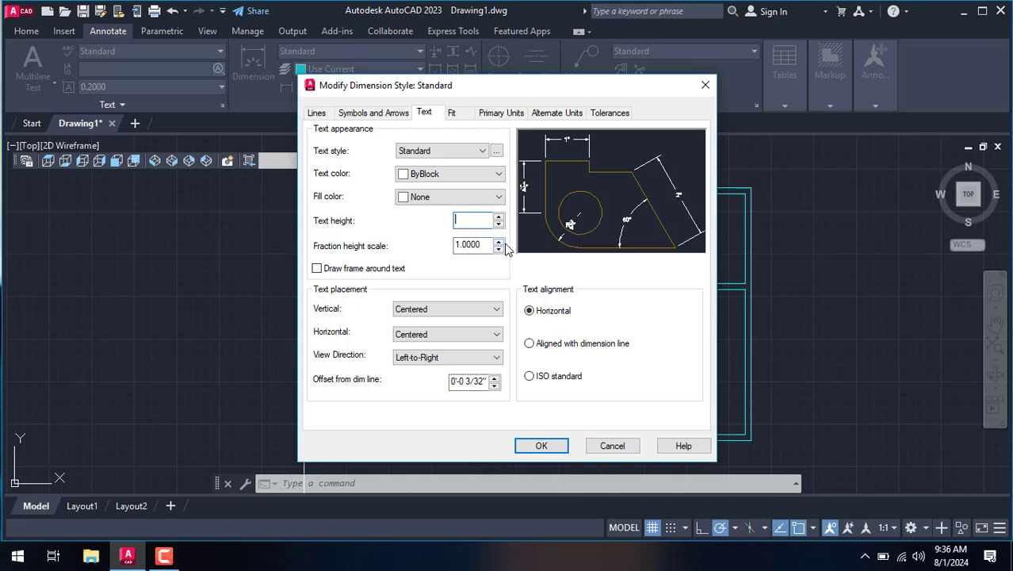
{"action": "type", "text": "12"}
{"action": "key", "text": "Tab"}
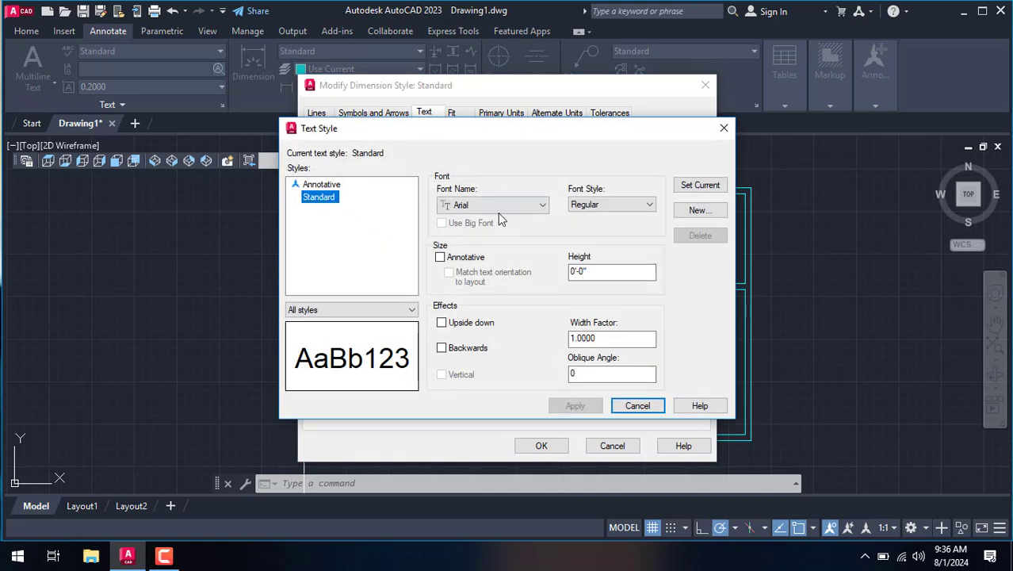
Set the text style font to Times New Roman Bold, apply it, and close the dimension style dialogs.
{"action": "left_click", "coordinate": [496, 205]}
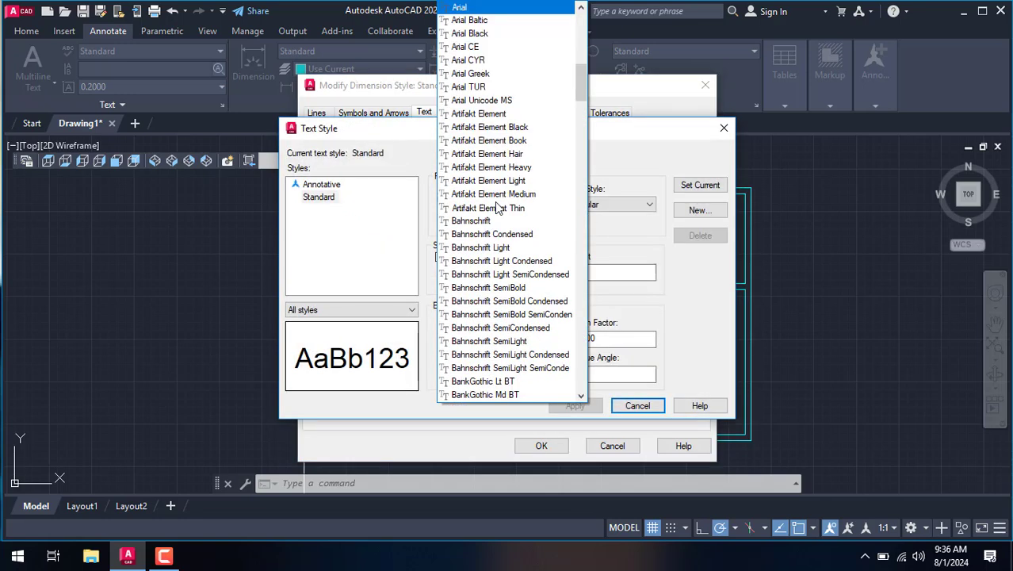
{"action": "key", "text": "t"}
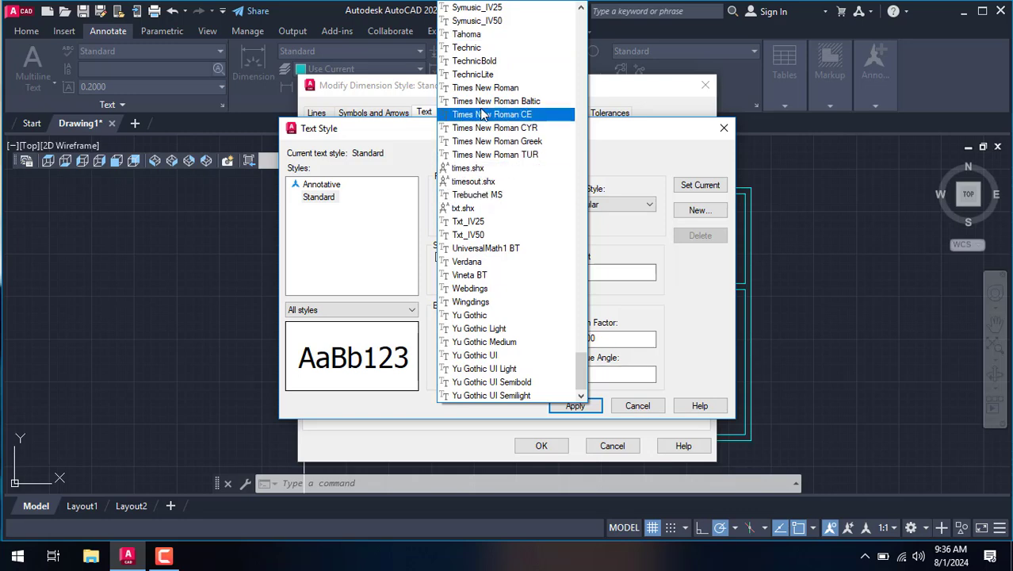
{"action": "left_click", "coordinate": [480, 88]}
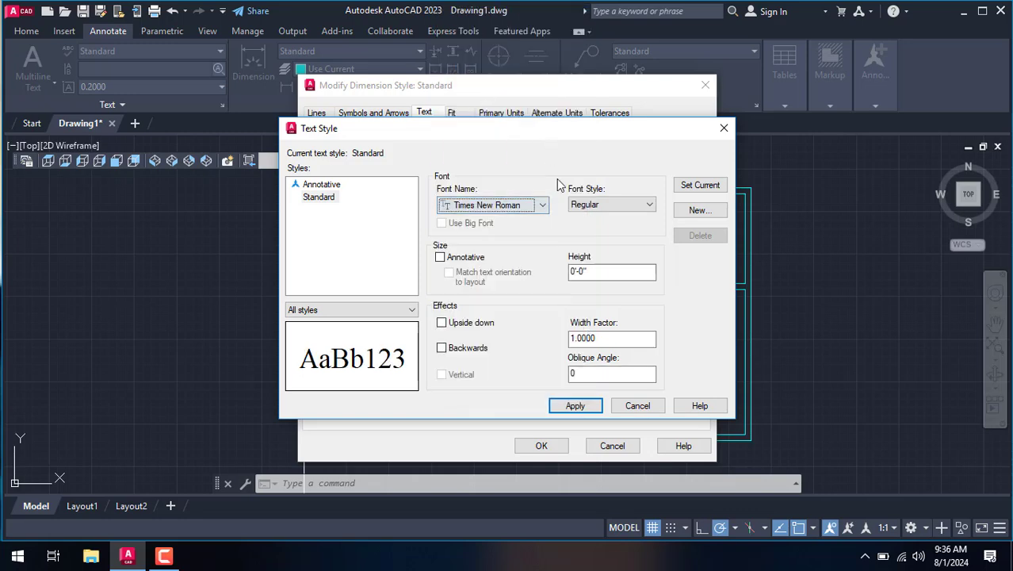
{"action": "left_click", "coordinate": [612, 205]}
{"action": "left_click", "coordinate": [591, 212]}
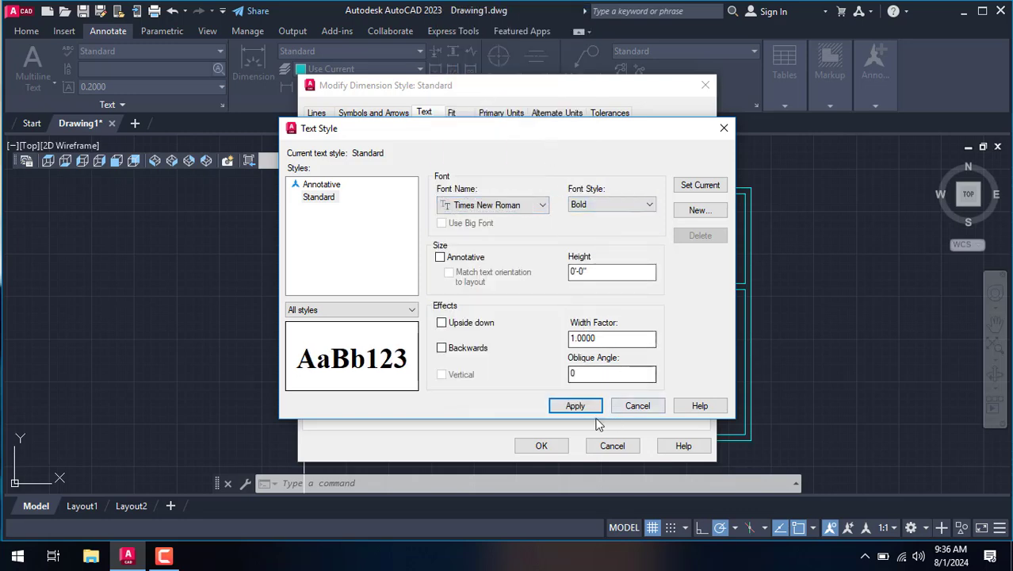
{"action": "left_click", "coordinate": [576, 405]}
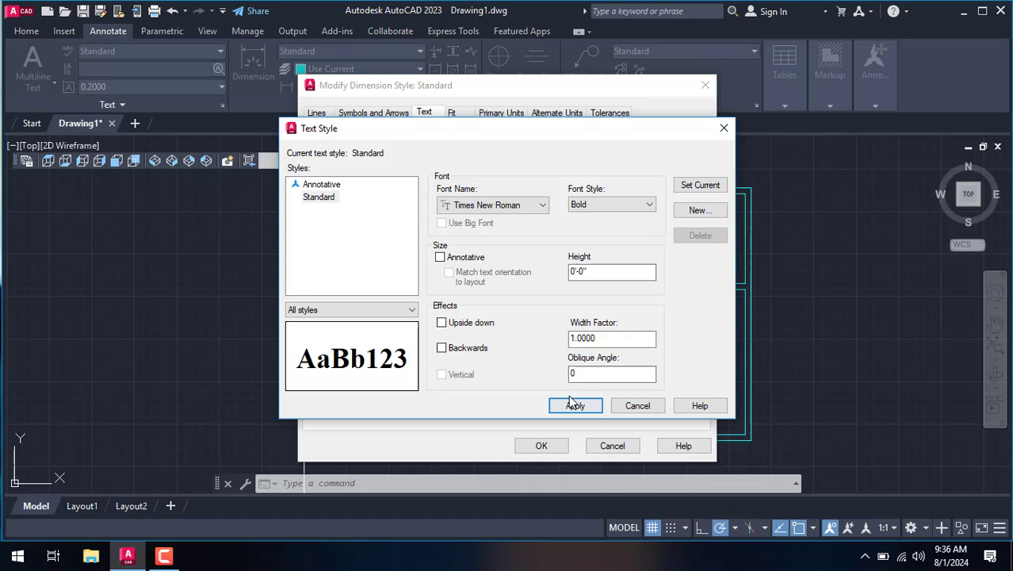
{"action": "left_click", "coordinate": [626, 406]}
{"action": "left_click", "coordinate": [541, 446]}
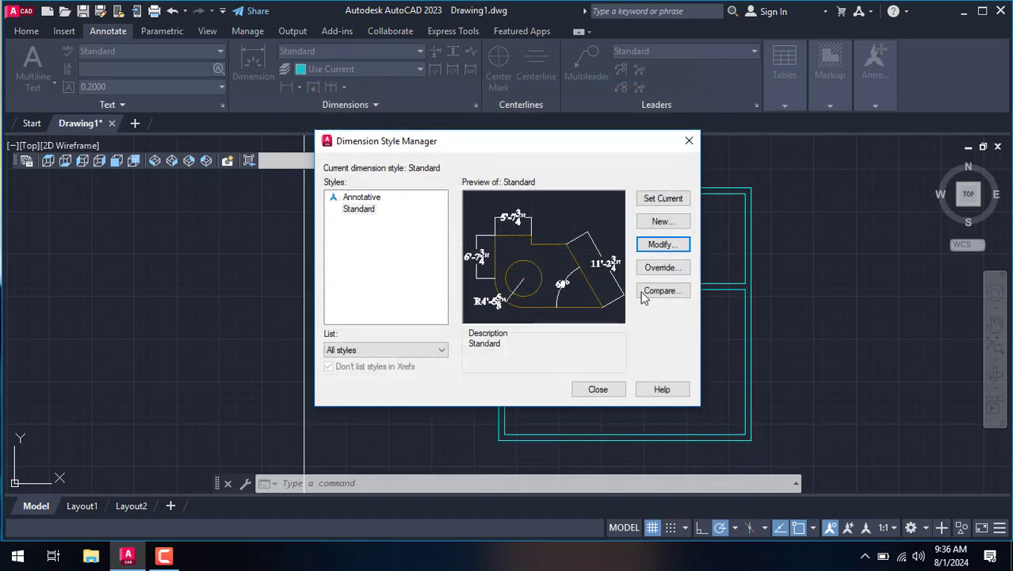
{"action": "left_click", "coordinate": [593, 390]}
{"action": "scroll", "coordinate": [650, 194], "scroll_direction": "up", "scroll_amount": 4}
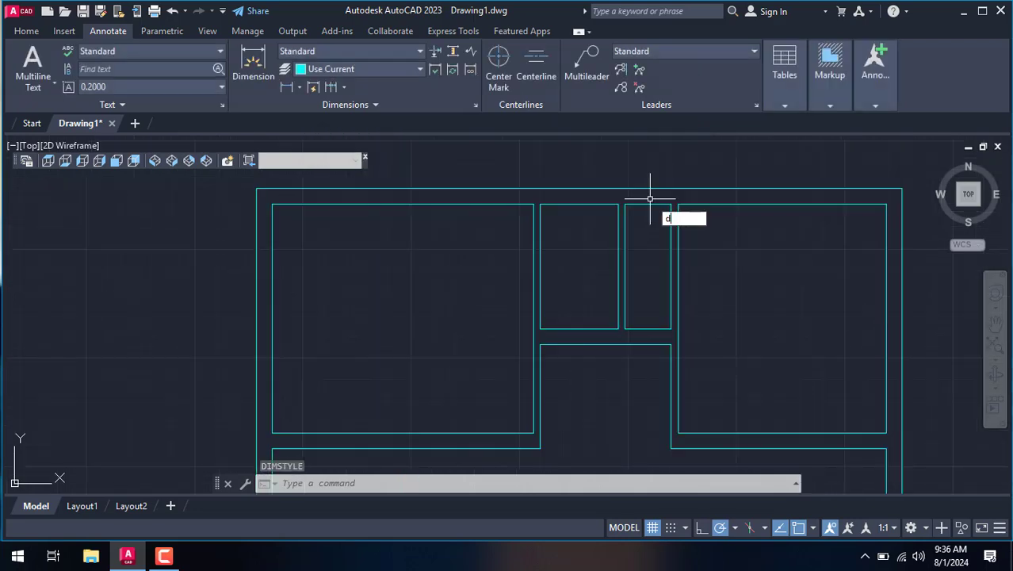
{"action": "key", "text": "Return"}
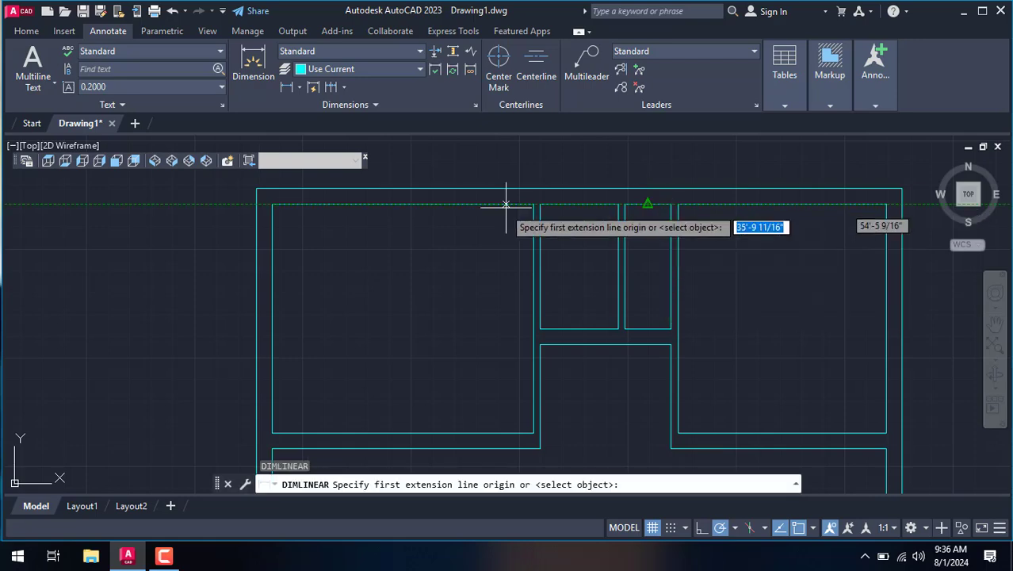
{"action": "scroll", "coordinate": [602, 204], "scroll_direction": "up", "scroll_amount": 4}
{"action": "left_click", "coordinate": [777, 203]}
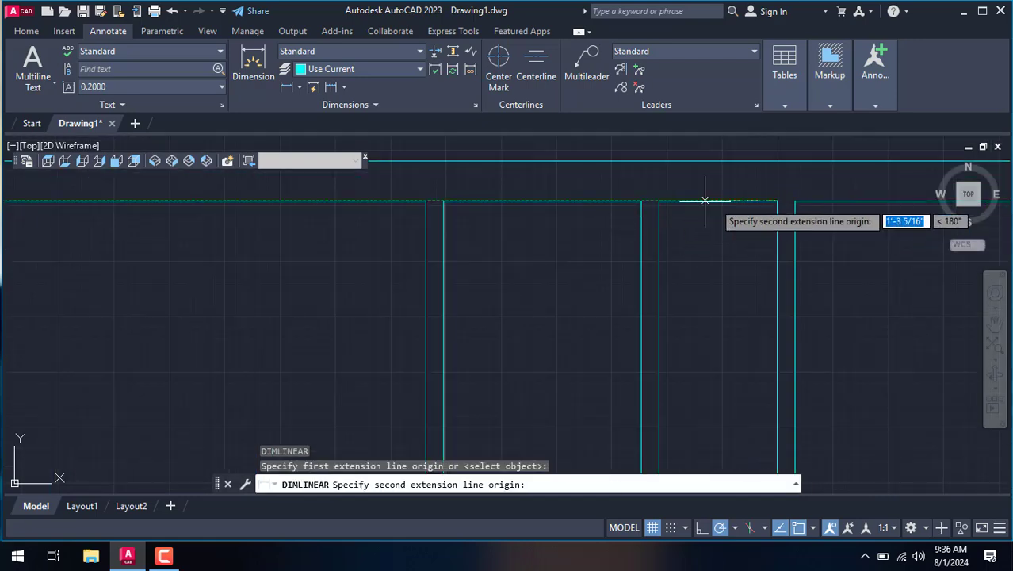
{"action": "left_click", "coordinate": [659, 203]}
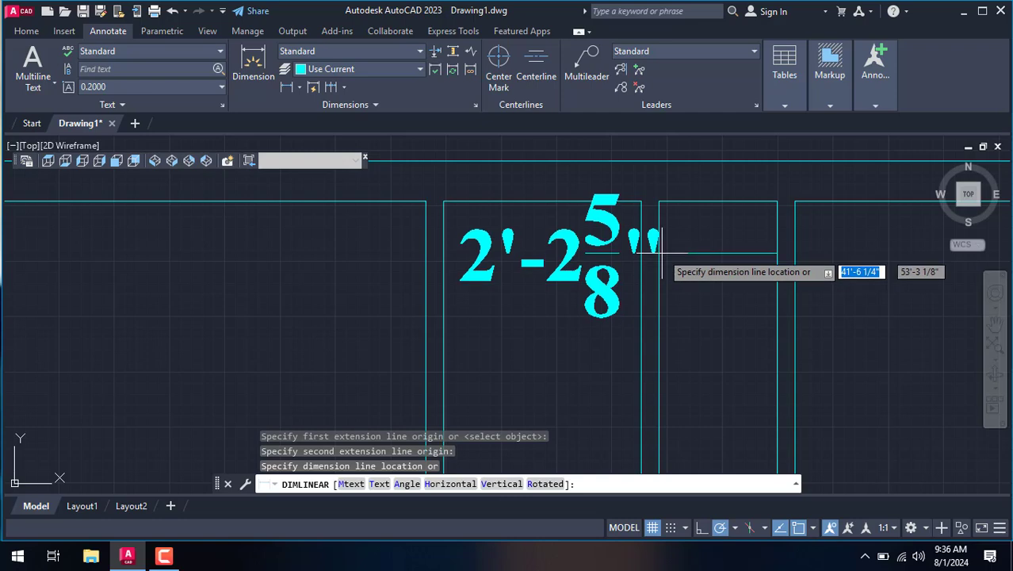
{"action": "key", "text": "Escape"}
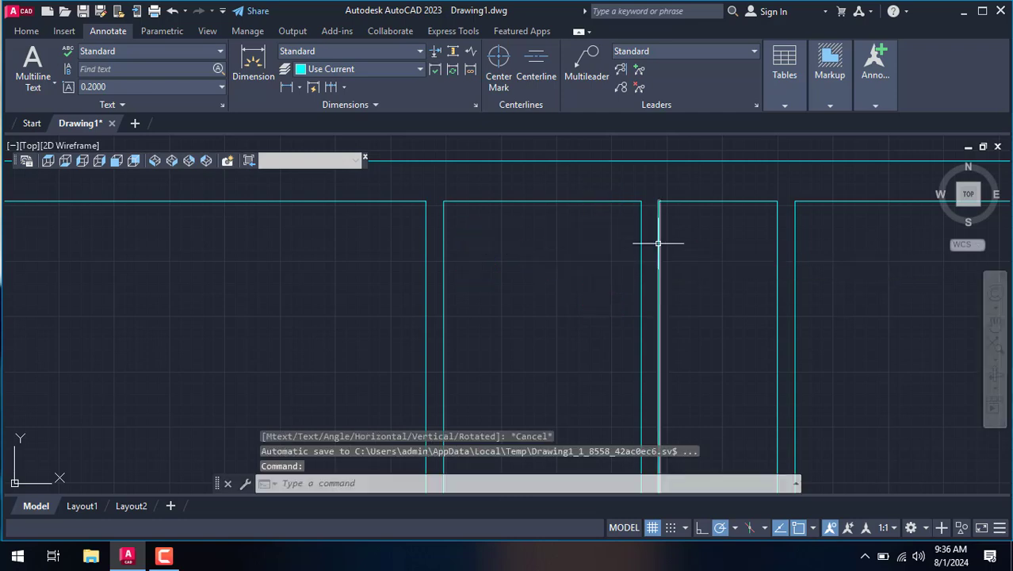
{"action": "key", "text": "Return"}
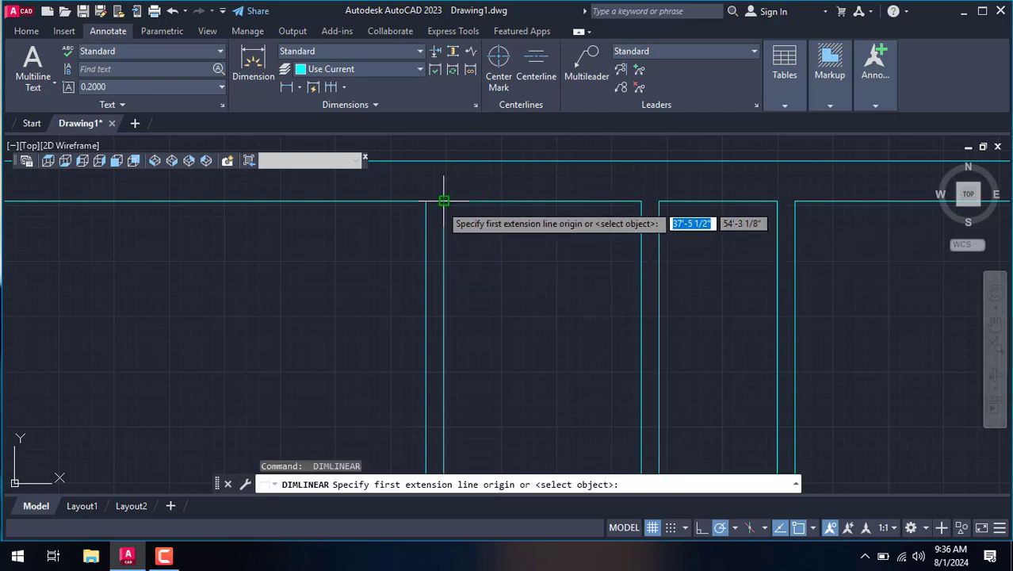
{"action": "left_click", "coordinate": [443, 202]}
{"action": "left_click", "coordinate": [641, 202]}
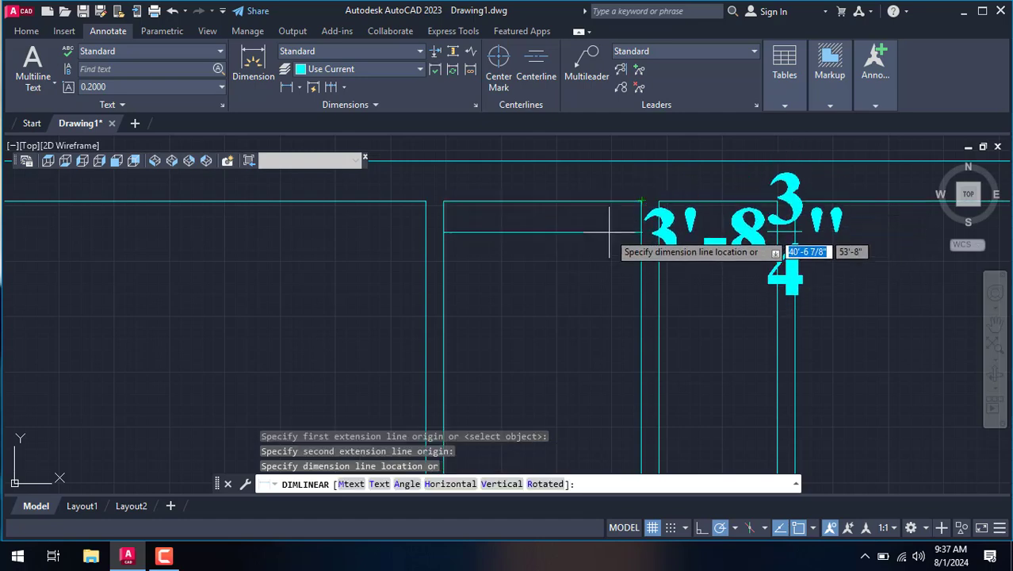
{"action": "scroll", "coordinate": [608, 242], "scroll_direction": "down", "scroll_amount": 2}
{"action": "scroll", "coordinate": [609, 237], "scroll_direction": "down", "scroll_amount": 2}
{"action": "scroll", "coordinate": [604, 232], "scroll_direction": "up", "scroll_amount": 3}
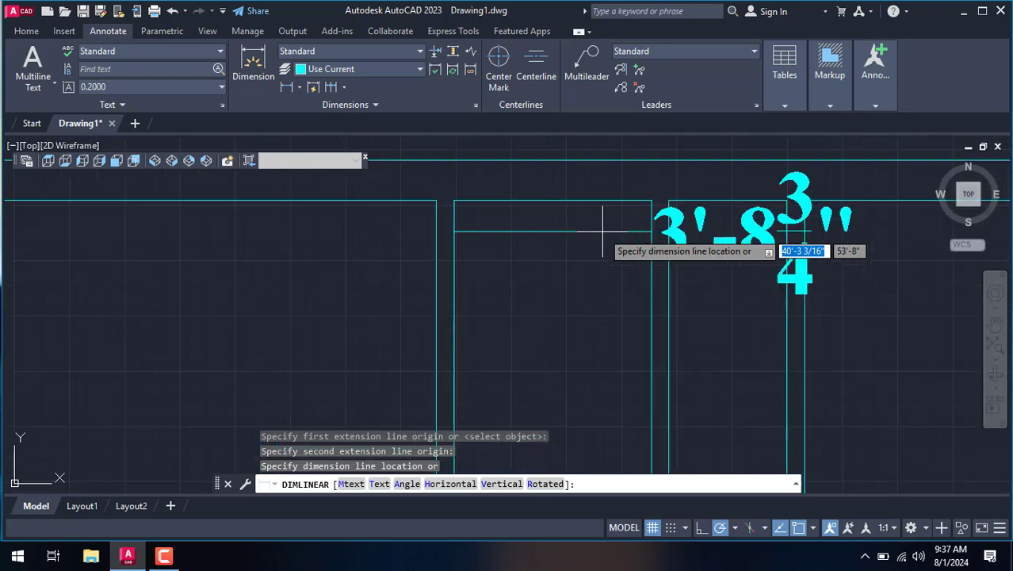
{"action": "key", "text": "Escape"}
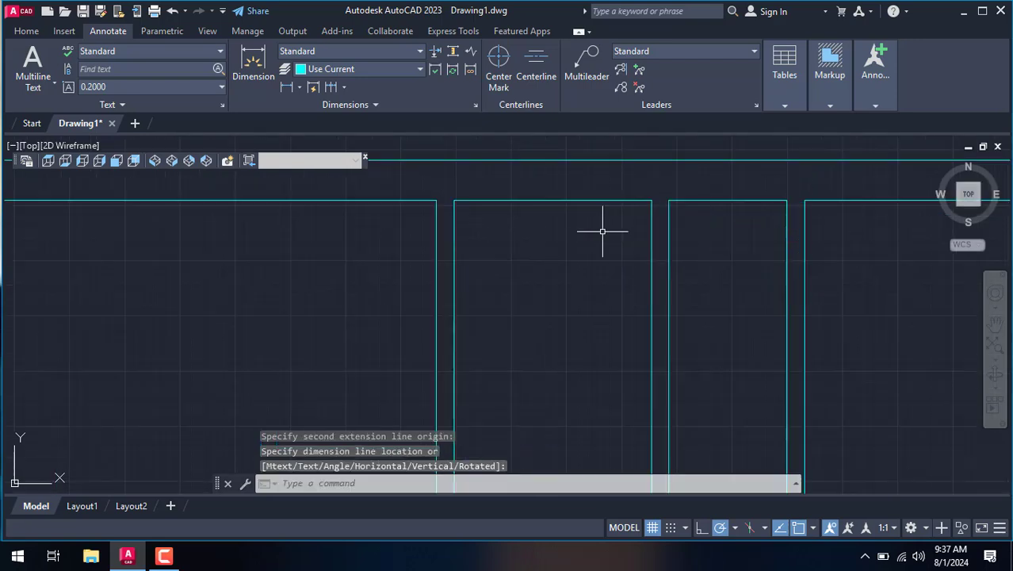
{"action": "scroll", "coordinate": [602, 231], "scroll_direction": "down", "scroll_amount": 3}
{"action": "scroll", "coordinate": [626, 238], "scroll_direction": "up", "scroll_amount": 4}
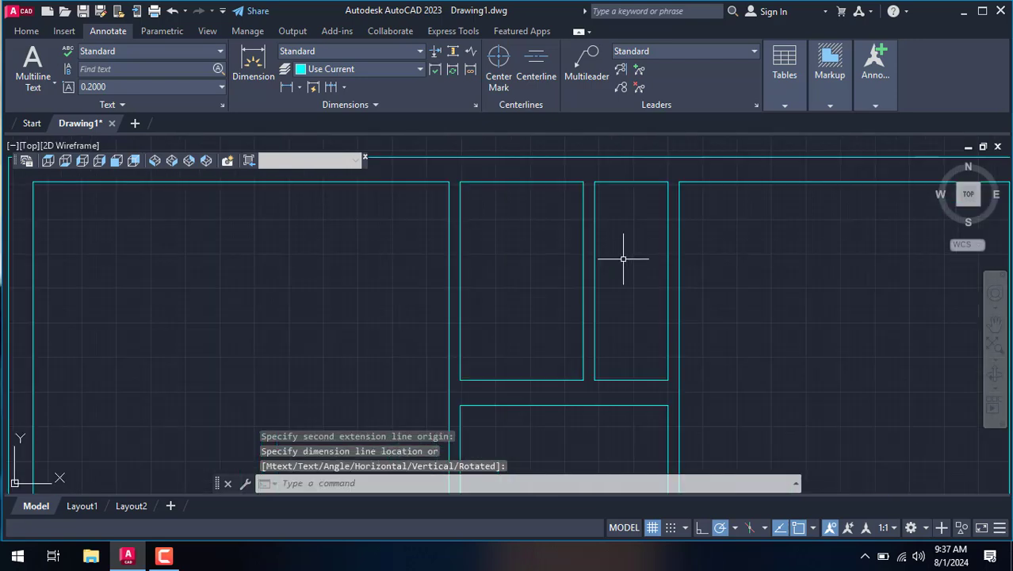
Delete the wall line between the small top rooms and offset the adjacent line 4" left.
{"action": "left_click", "coordinate": [593, 269]}
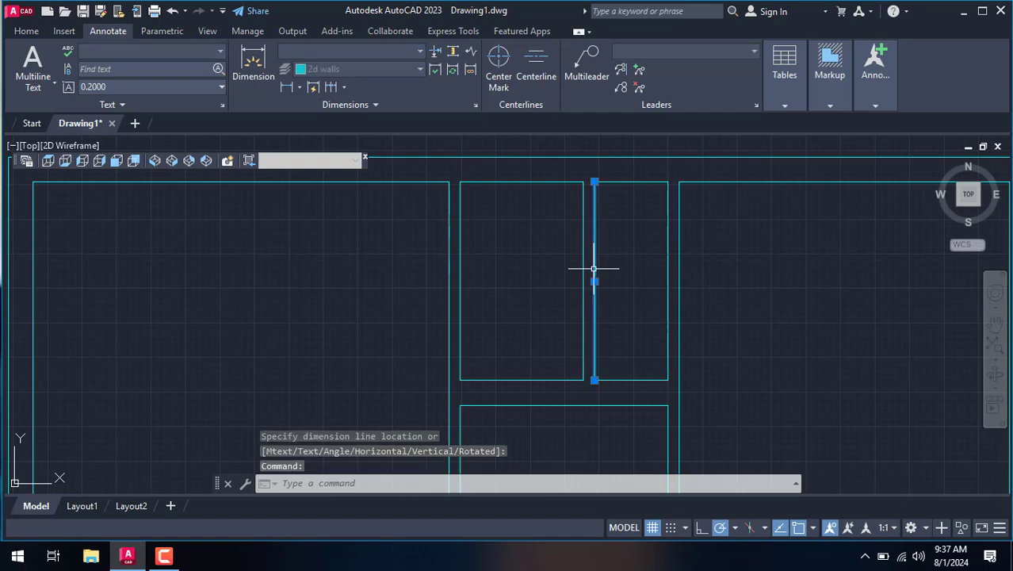
{"action": "key", "text": "Delete"}
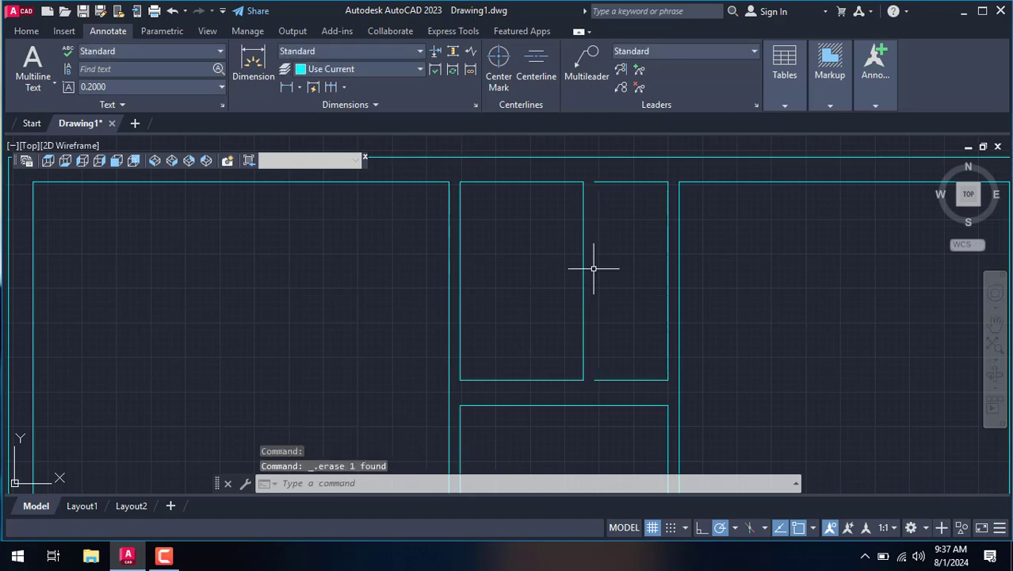
{"action": "type", "text": "o"}
{"action": "key", "text": "Return"}
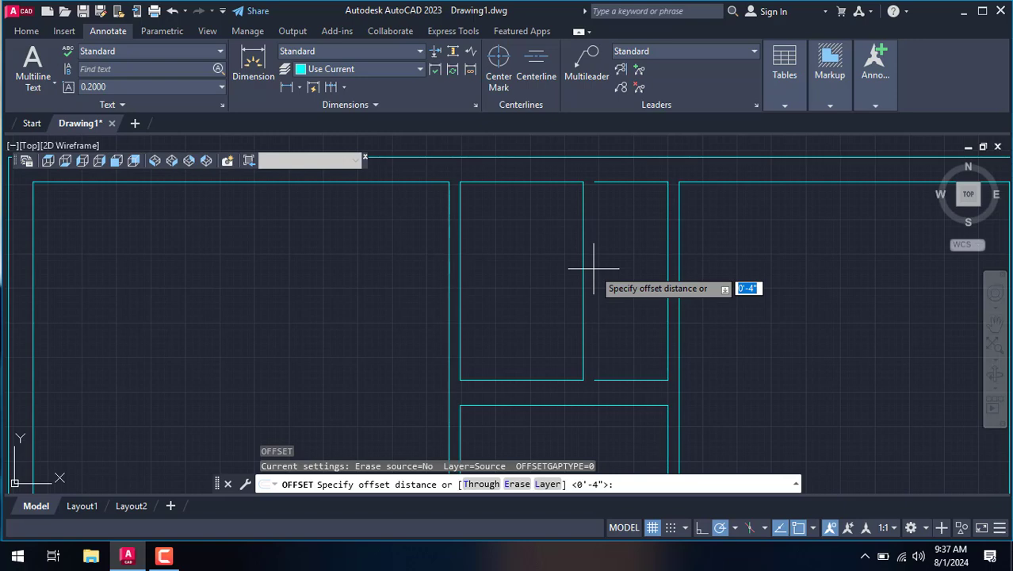
{"action": "type", "text": "4"}
{"action": "key", "text": "Return"}
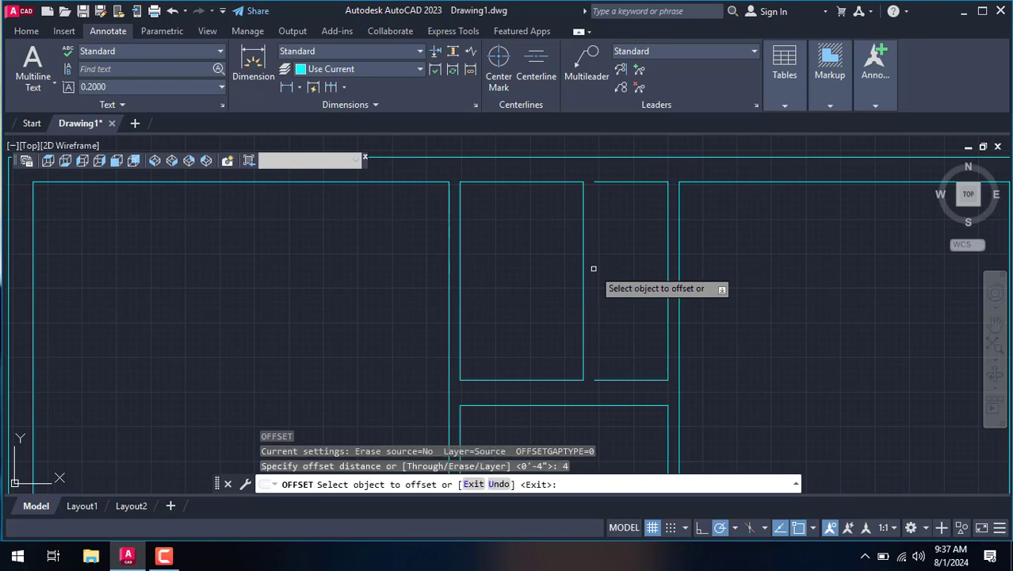
{"action": "left_click", "coordinate": [581, 267]}
{"action": "left_click", "coordinate": [551, 264]}
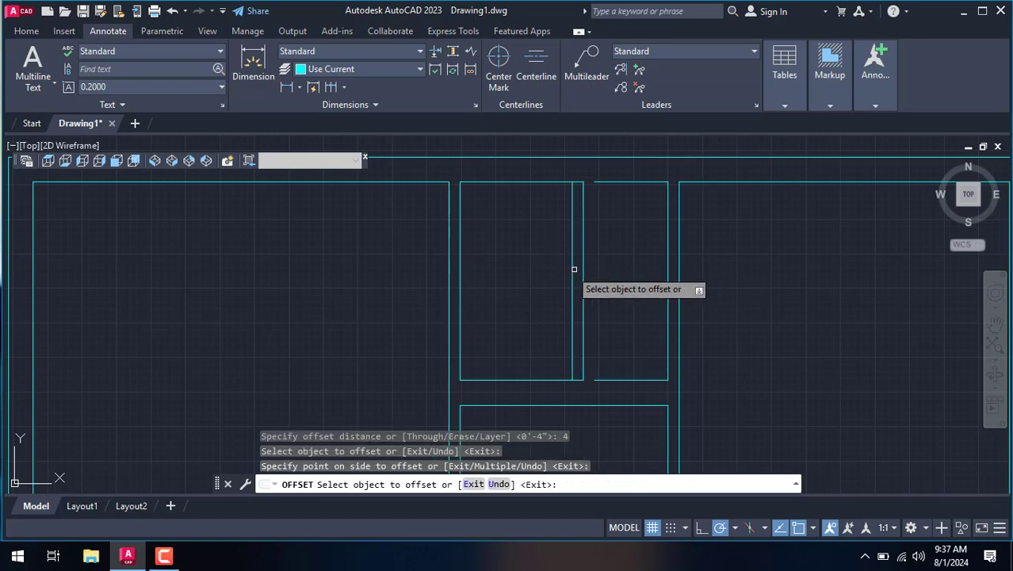
{"action": "right_click", "coordinate": [618, 262]}
{"action": "left_click", "coordinate": [641, 280]}
{"action": "type", "text": "Ex"}
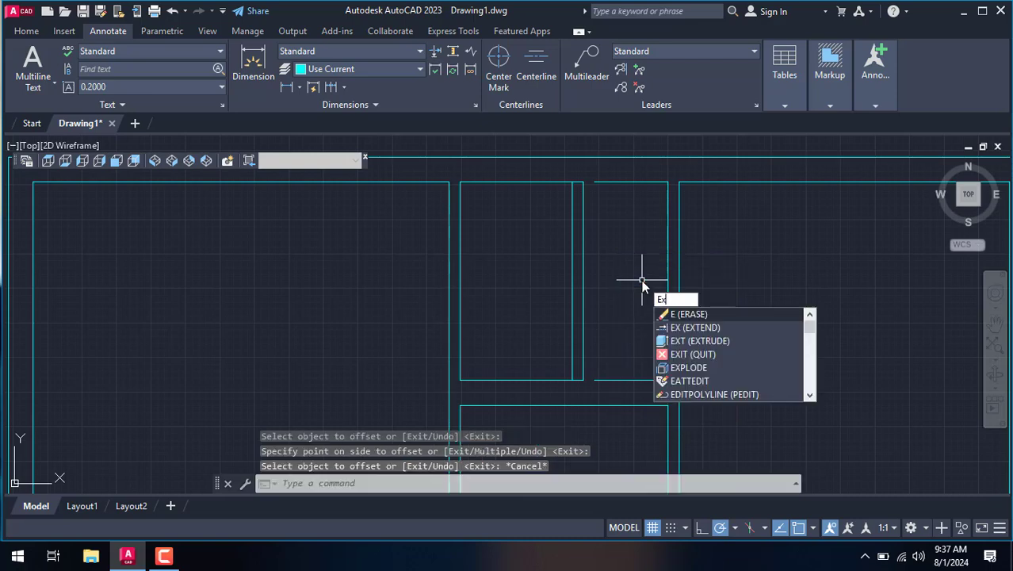
Extend the right room's top and bottom lines to meet the new partition.
{"action": "key", "text": "Return"}
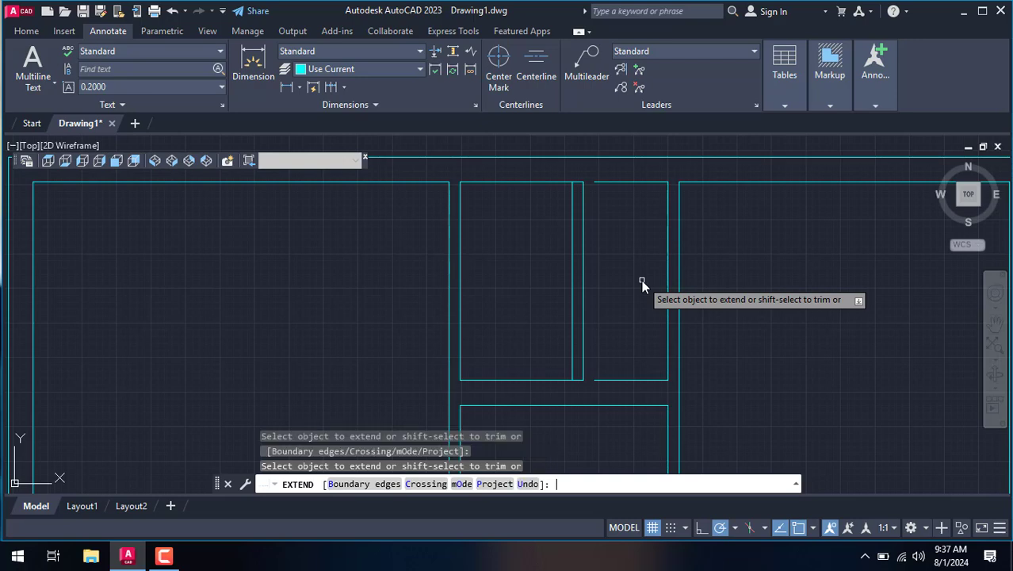
{"action": "left_click", "coordinate": [610, 182]}
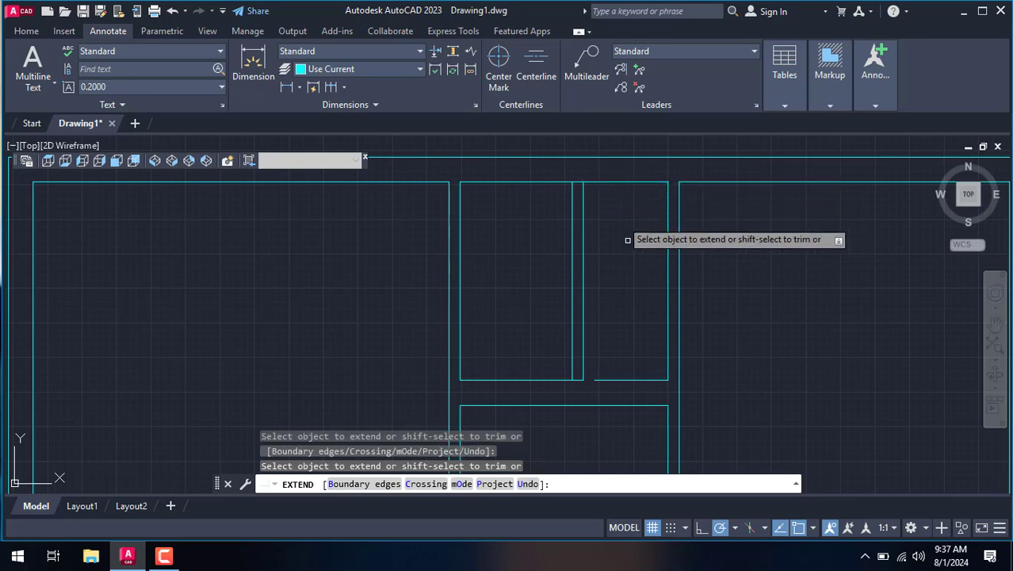
{"action": "left_click", "coordinate": [619, 378]}
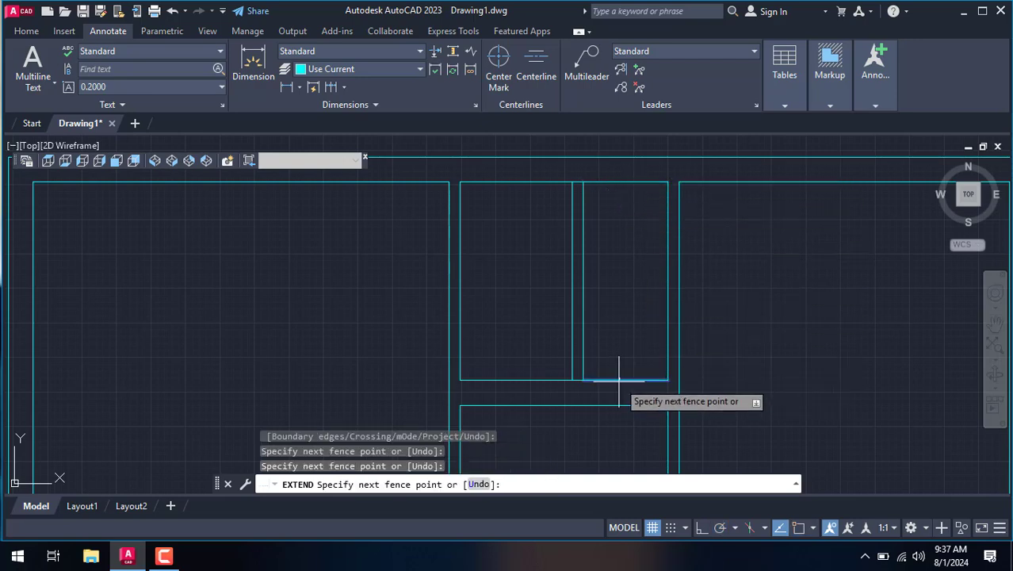
{"action": "left_click", "coordinate": [623, 384]}
{"action": "key", "text": "Return"}
{"action": "right_click", "coordinate": [625, 309]}
{"action": "left_click", "coordinate": [643, 335]}
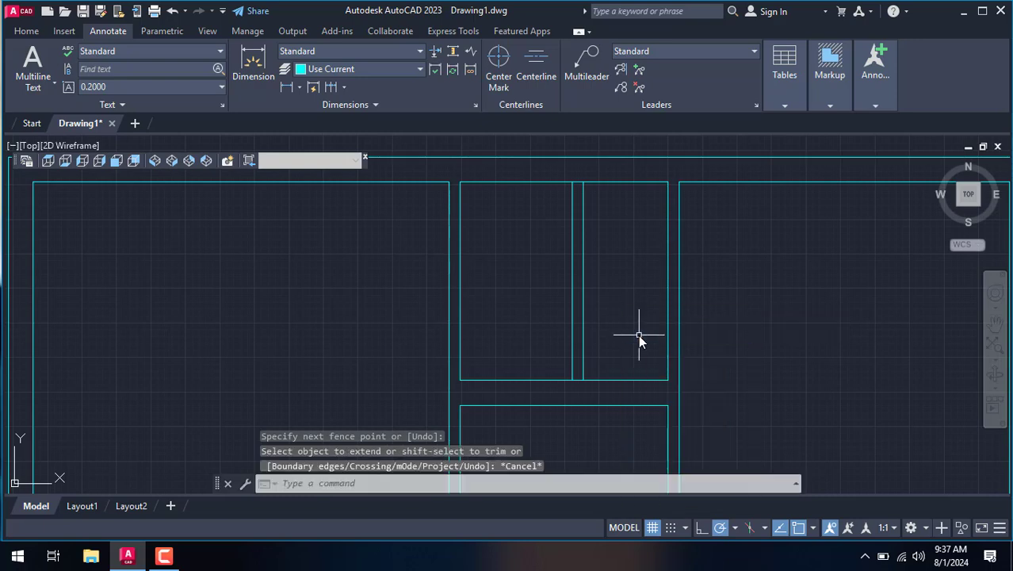
Trim the short cross-piece at the bottom of the new partition.
{"action": "type", "text": "tr"}
{"action": "key", "text": "Return"}
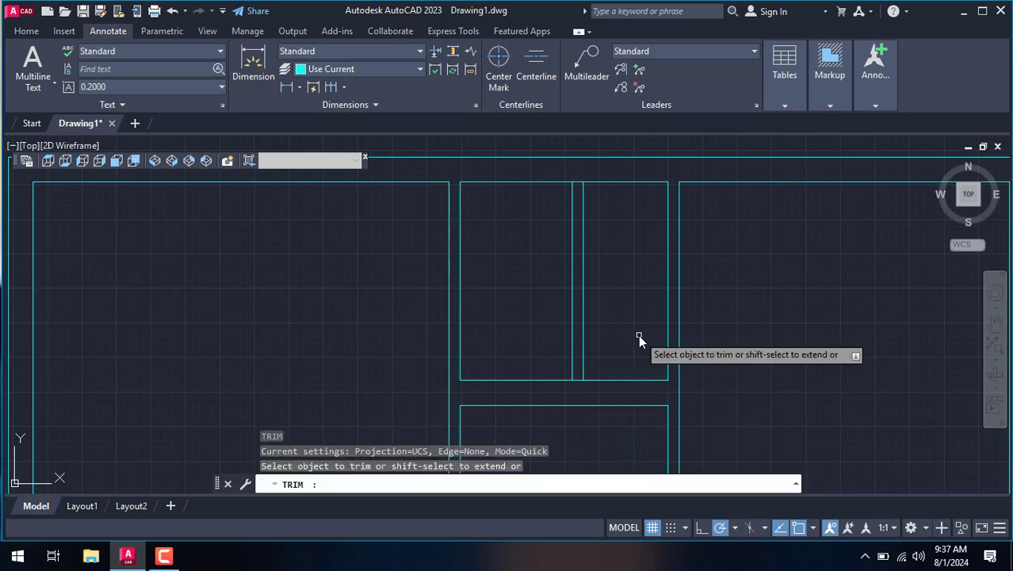
{"action": "scroll", "coordinate": [638, 335], "scroll_direction": "up", "scroll_amount": 2}
{"action": "left_click", "coordinate": [541, 408]}
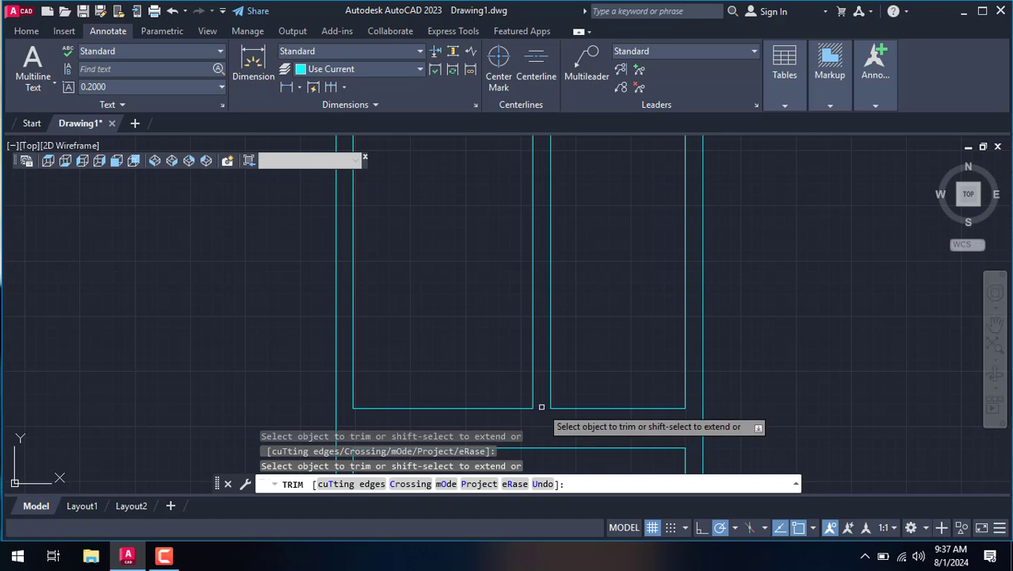
{"action": "scroll", "coordinate": [559, 171], "scroll_direction": "down", "scroll_amount": 3}
{"action": "scroll", "coordinate": [558, 170], "scroll_direction": "down", "scroll_amount": 5}
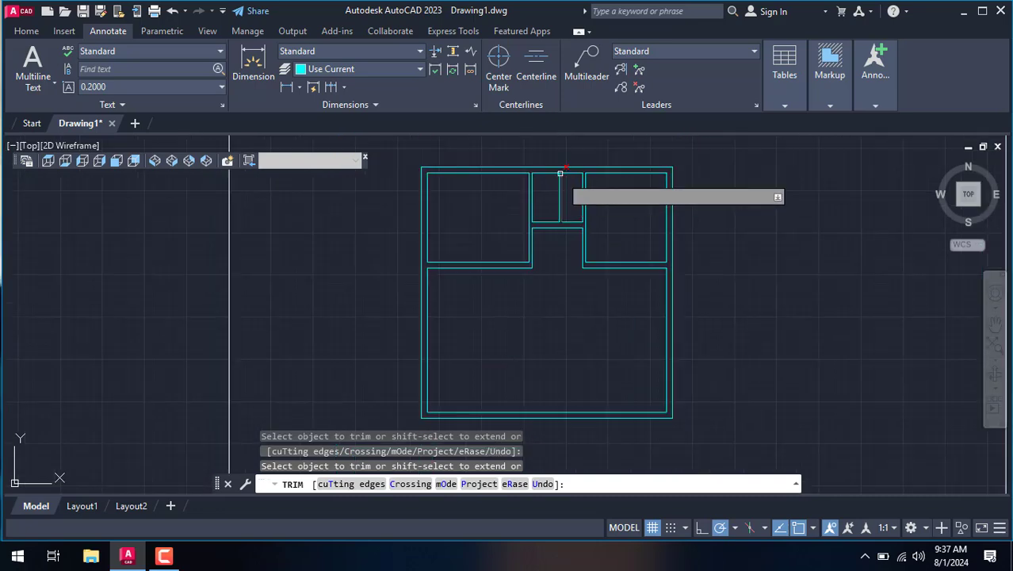
Trim the short cross-piece at the top of the partition and end TRIM.
{"action": "scroll", "coordinate": [558, 170], "scroll_direction": "up", "scroll_amount": 4}
{"action": "scroll", "coordinate": [559, 169], "scroll_direction": "up", "scroll_amount": 1}
{"action": "scroll", "coordinate": [559, 169], "scroll_direction": "up", "scroll_amount": 2}
{"action": "scroll", "coordinate": [561, 171], "scroll_direction": "up", "scroll_amount": 2}
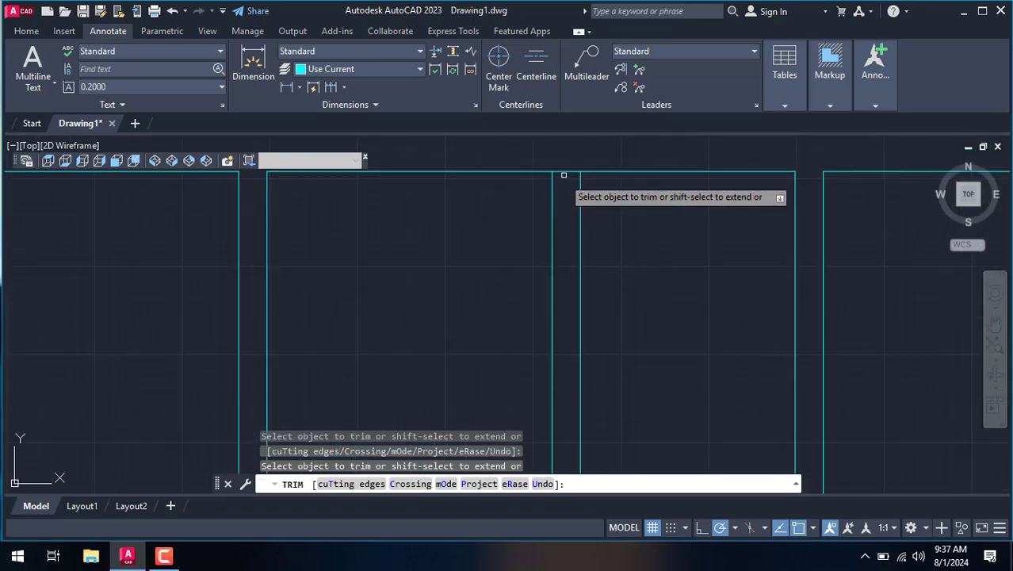
{"action": "left_click", "coordinate": [565, 171]}
{"action": "scroll", "coordinate": [566, 198], "scroll_direction": "down", "scroll_amount": 3}
{"action": "scroll", "coordinate": [567, 254], "scroll_direction": "down", "scroll_amount": 2}
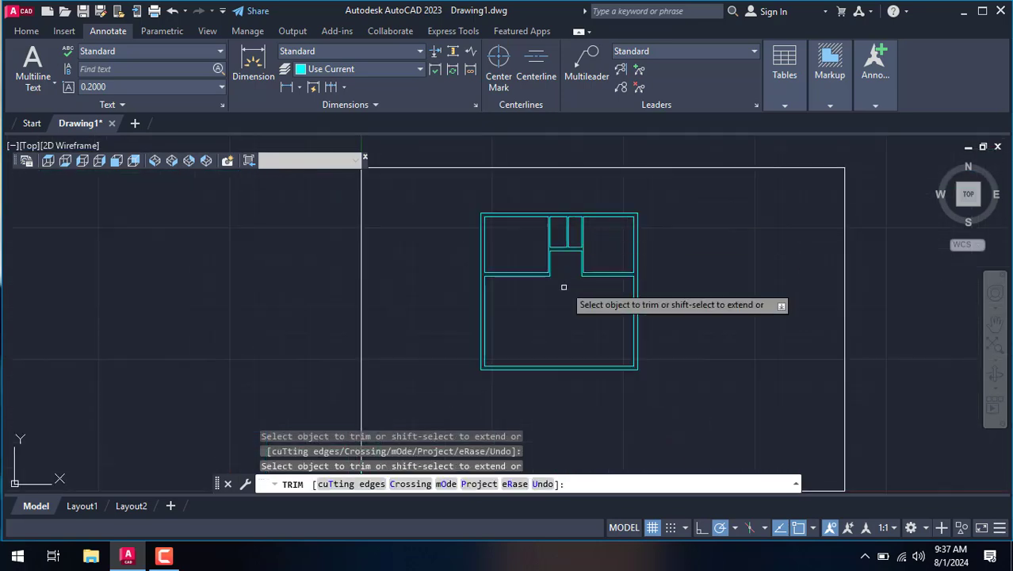
{"action": "scroll", "coordinate": [568, 286], "scroll_direction": "up", "scroll_amount": 1}
{"action": "right_click", "coordinate": [570, 286]}
{"action": "left_click", "coordinate": [612, 307]}
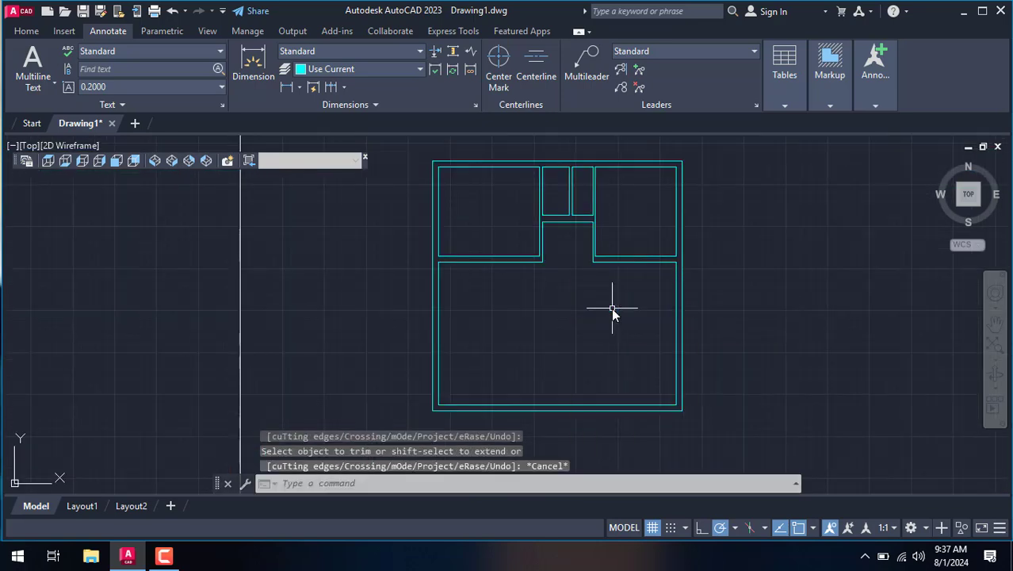
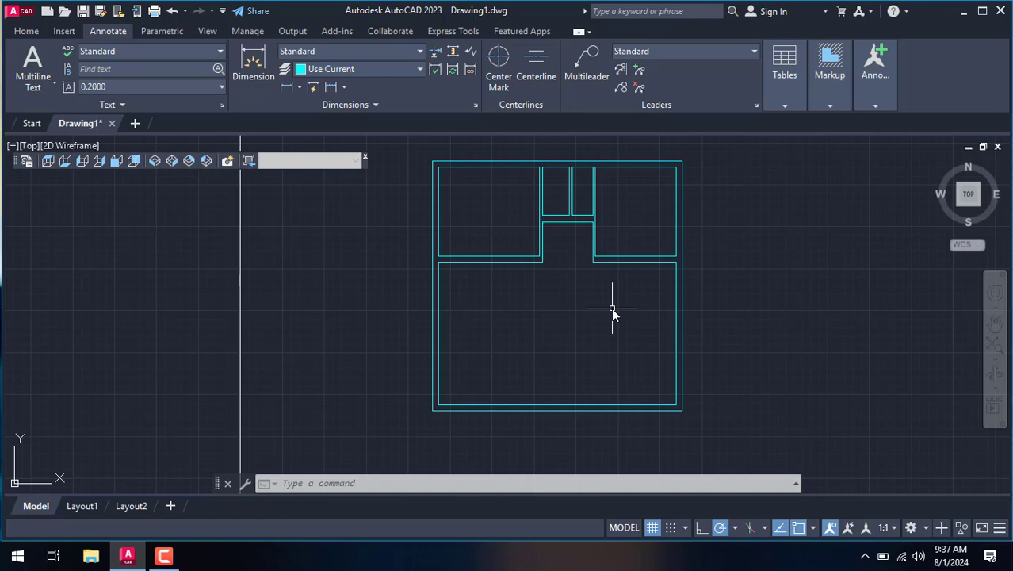
Start TRIM, then abandon it without trimming anything.
{"action": "type", "text": "tr"}
{"action": "key", "text": "Return"}
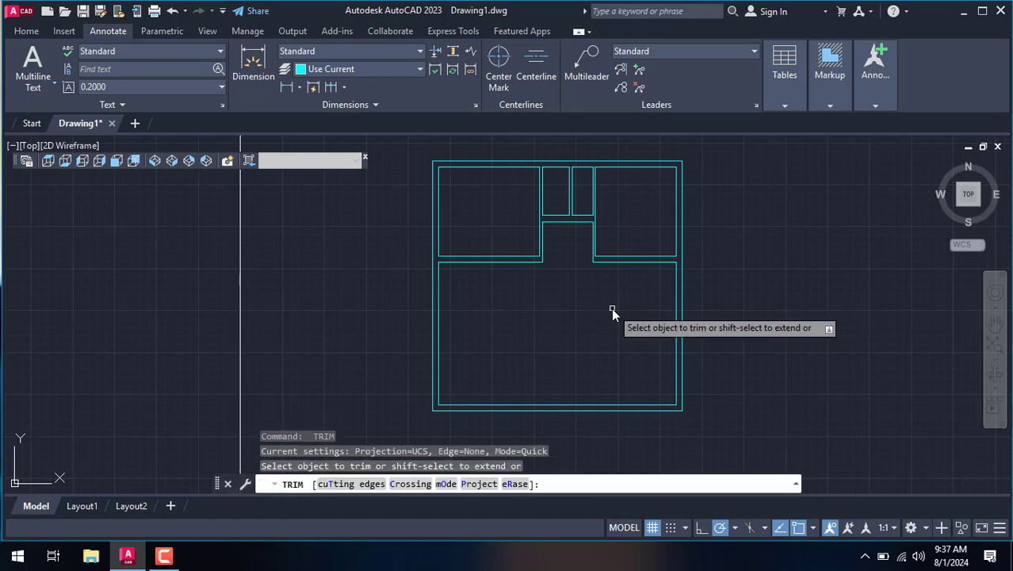
{"action": "scroll", "coordinate": [659, 155], "scroll_direction": "up", "scroll_amount": 2}
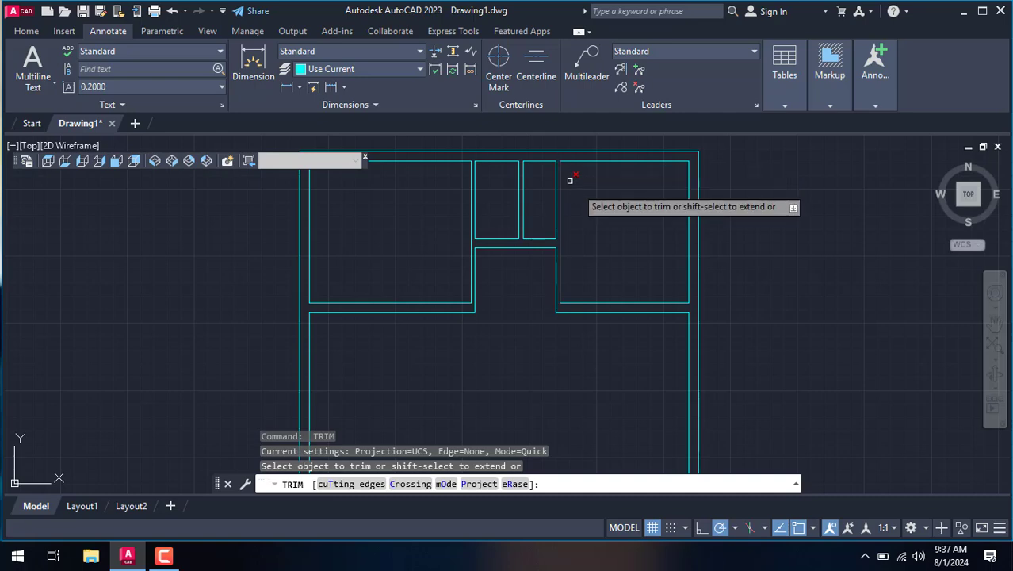
{"action": "right_click", "coordinate": [604, 211]}
{"action": "left_click", "coordinate": [640, 237]}
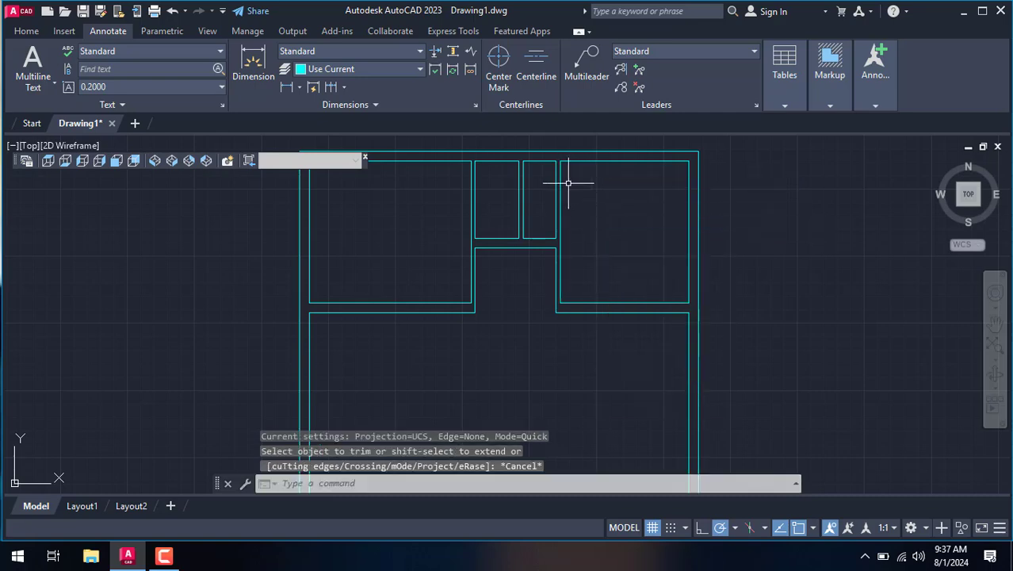
Dimension the upper-right room's top width as 10' with DIMLINEAR.
{"action": "type", "text": "dli"}
{"action": "key", "text": "Return"}
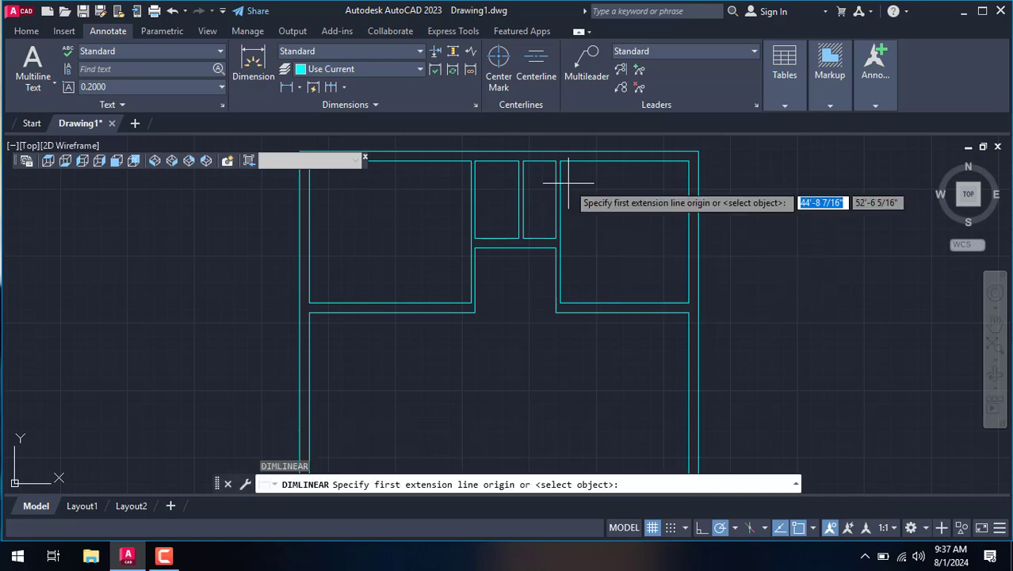
{"action": "scroll", "coordinate": [555, 159], "scroll_direction": "up", "scroll_amount": 2}
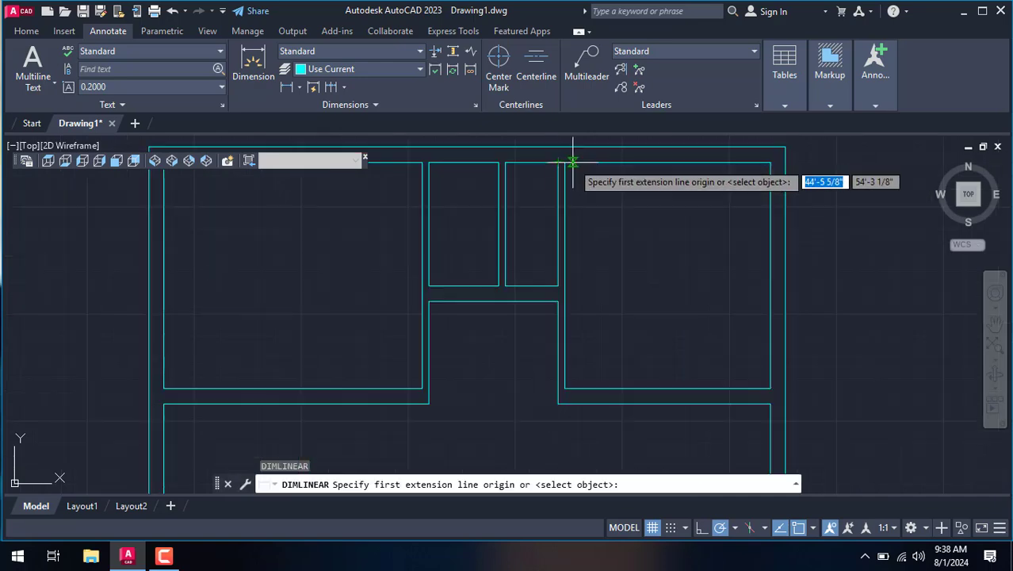
{"action": "left_click", "coordinate": [564, 161]}
{"action": "left_click", "coordinate": [770, 163]}
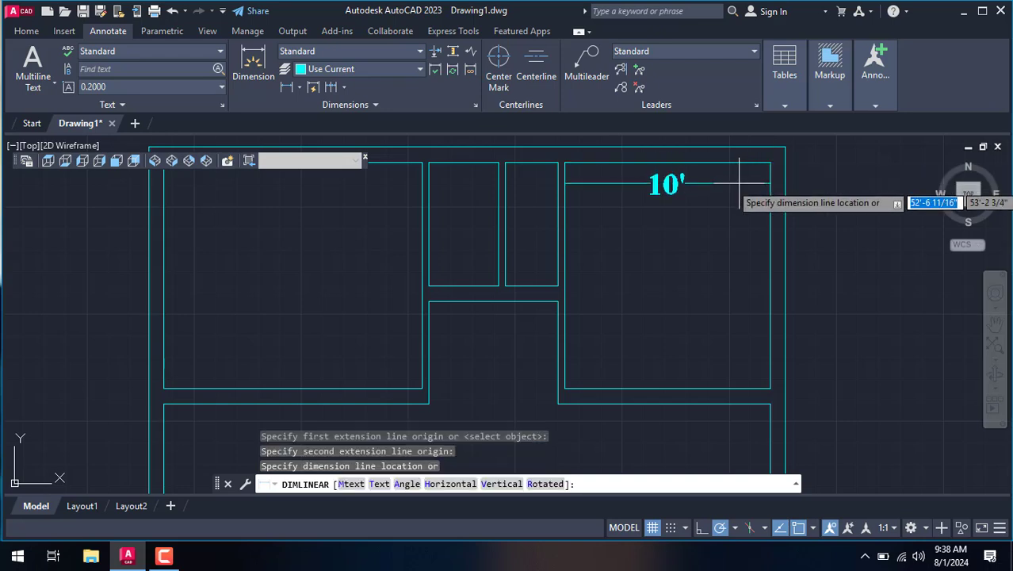
{"action": "scroll", "coordinate": [733, 187], "scroll_direction": "down", "scroll_amount": 2}
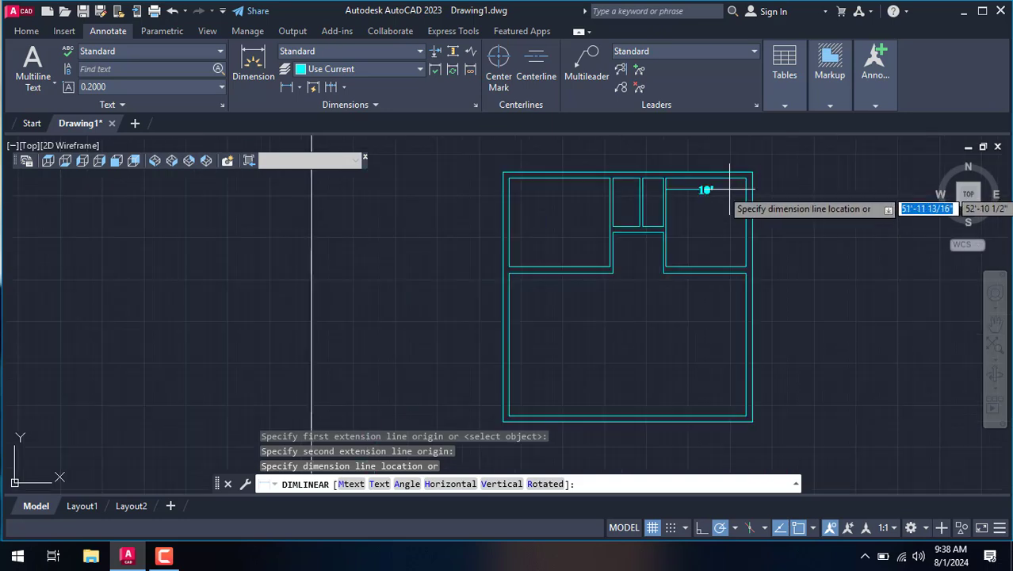
{"action": "scroll", "coordinate": [718, 192], "scroll_direction": "up", "scroll_amount": 2}
{"action": "left_click", "coordinate": [718, 192]}
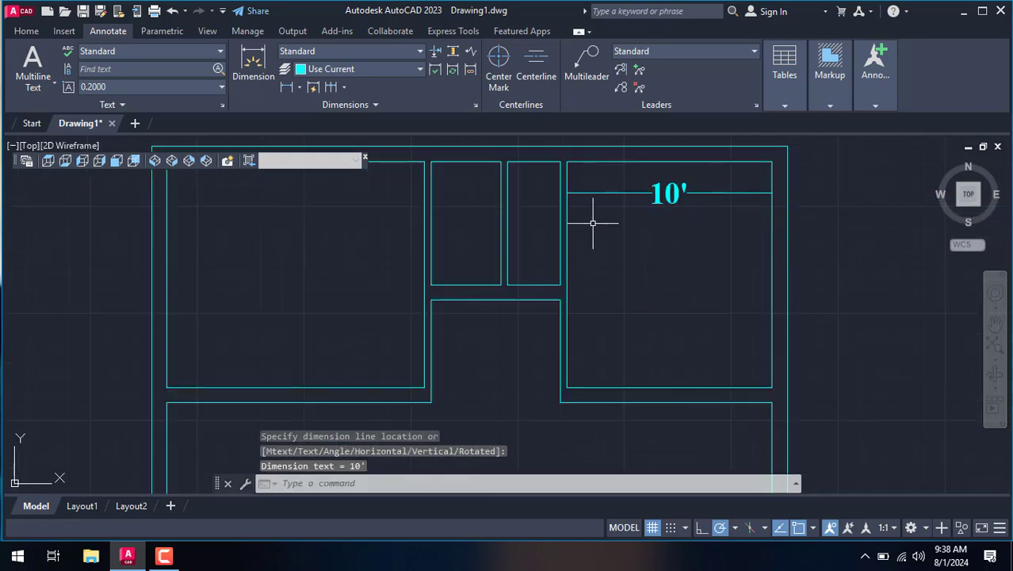
Add a 12'-6 5/8" dimension across the upper-left room's top, then undo it.
{"action": "key", "text": "Return"}
{"action": "scroll", "coordinate": [307, 187], "scroll_direction": "down", "scroll_amount": 4}
{"action": "scroll", "coordinate": [305, 171], "scroll_direction": "up", "scroll_amount": 1}
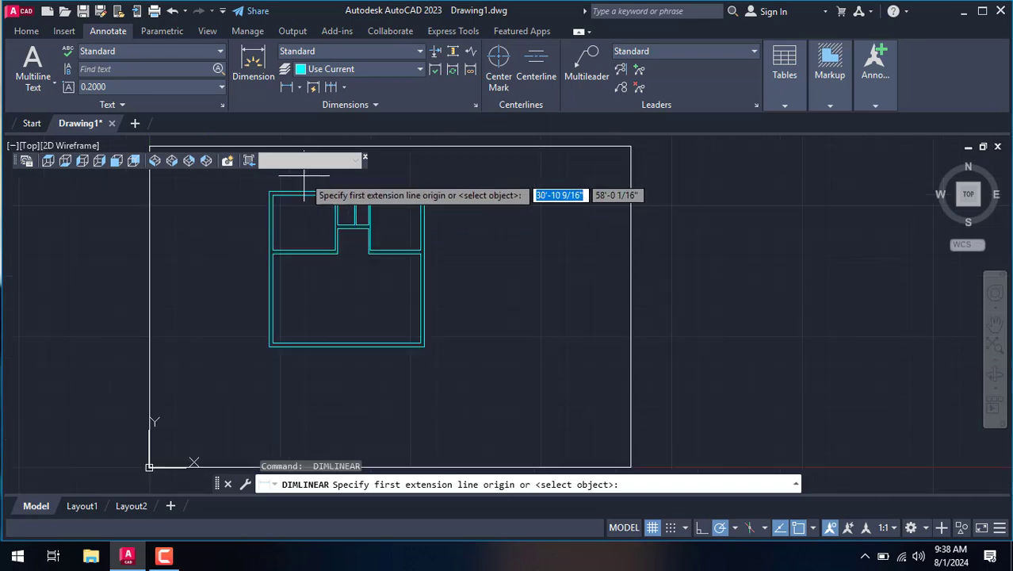
{"action": "scroll", "coordinate": [297, 196], "scroll_direction": "up", "scroll_amount": 1}
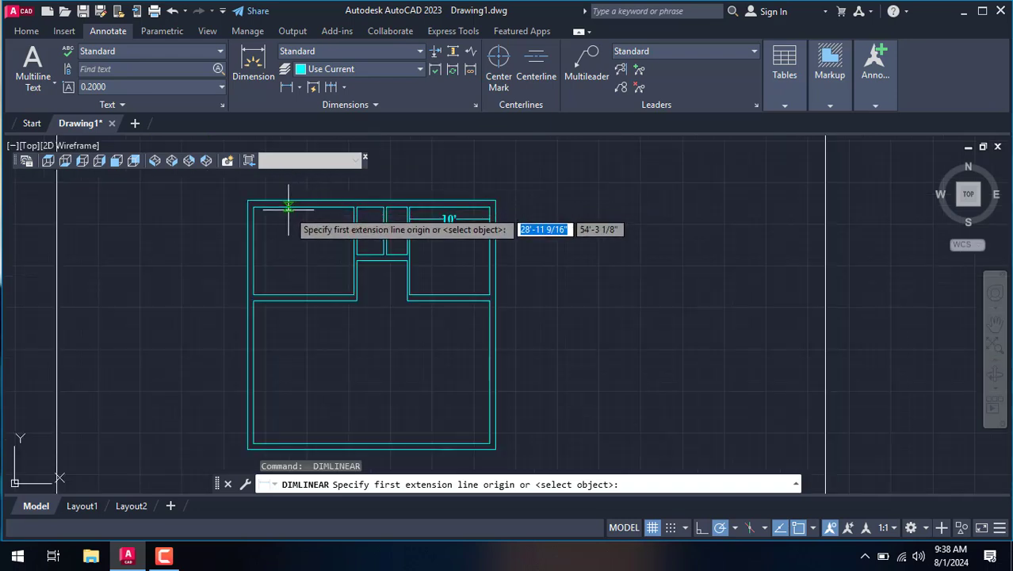
{"action": "scroll", "coordinate": [240, 194], "scroll_direction": "up", "scroll_amount": 4}
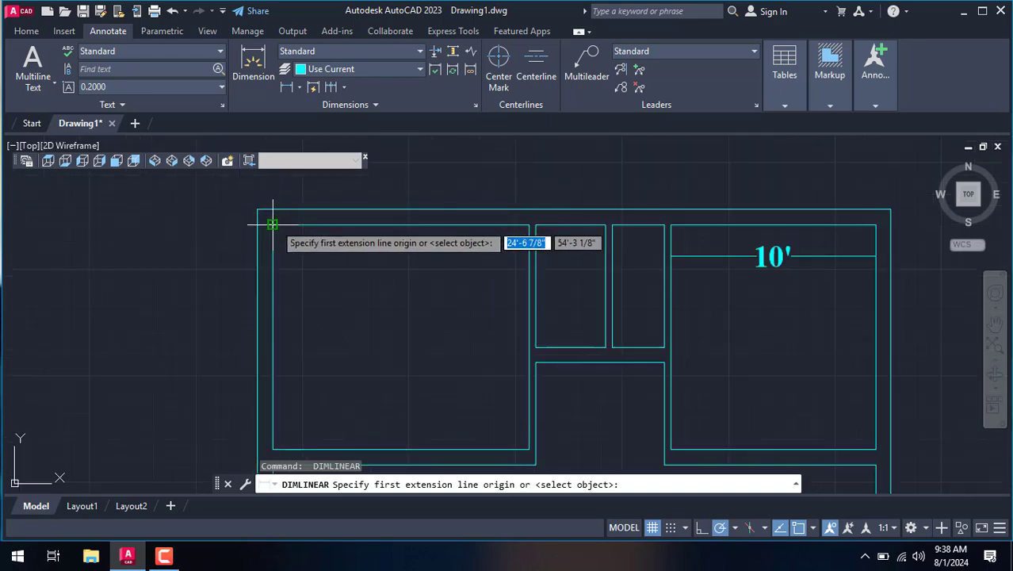
{"action": "left_click", "coordinate": [273, 225]}
{"action": "left_click", "coordinate": [529, 225]}
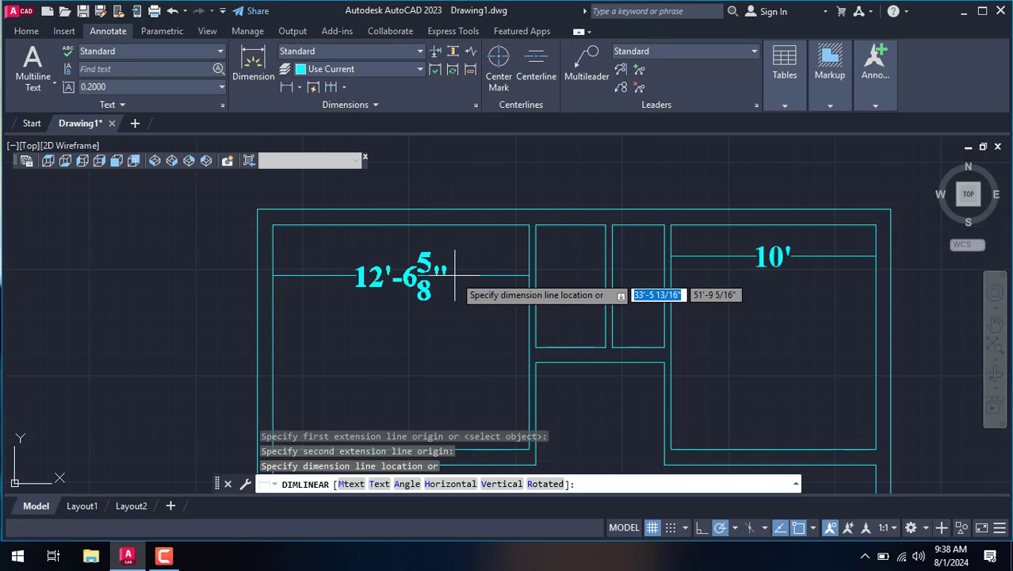
{"action": "left_click", "coordinate": [454, 274]}
{"action": "left_click", "coordinate": [443, 275]}
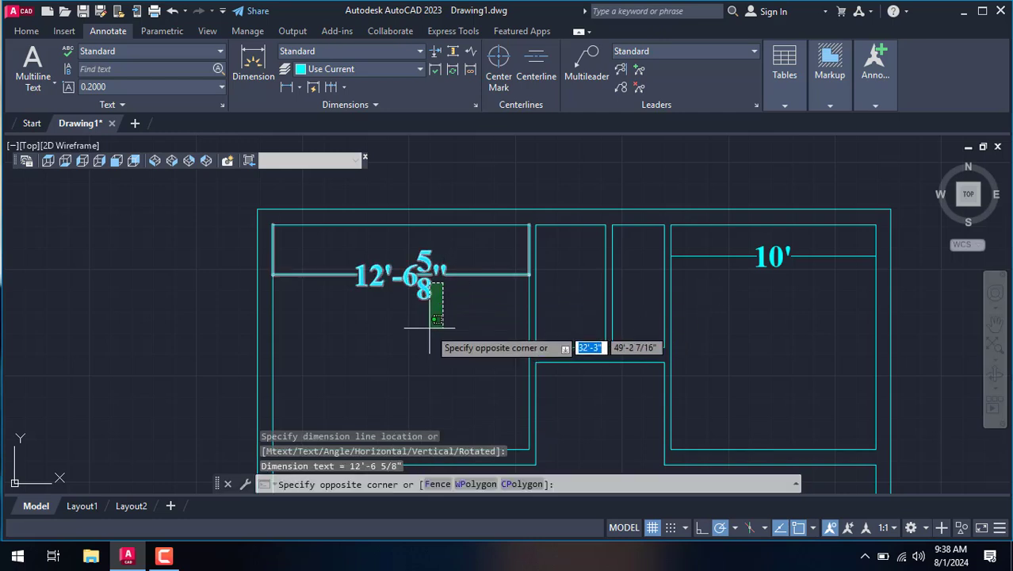
{"action": "type", "text": "u"}
{"action": "key", "text": "Return"}
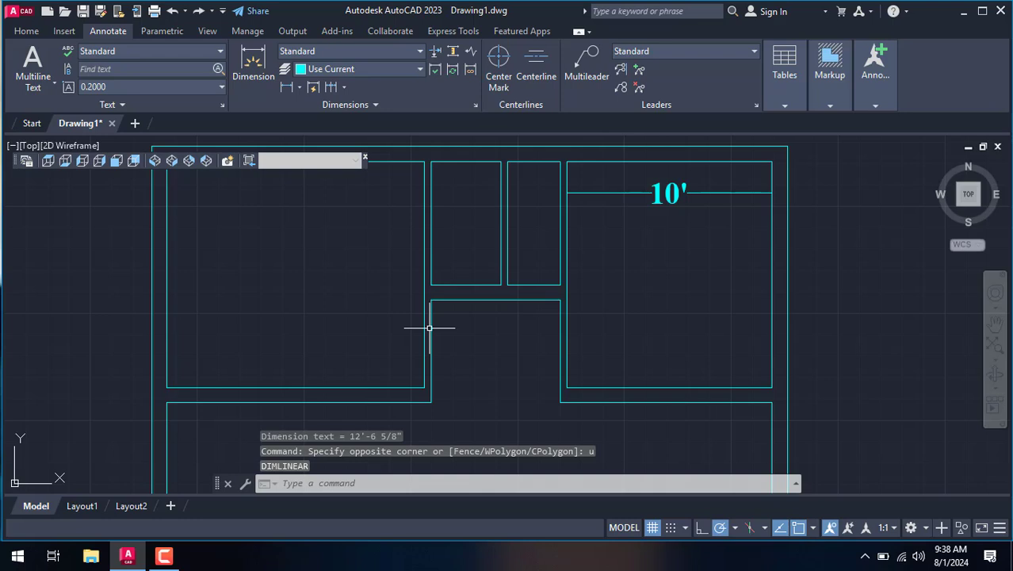
Offset the upper-left room's left wall, then undo the misplaced copy.
{"action": "type", "text": "o"}
{"action": "key", "text": "Return"}
{"action": "type", "text": "9'1\""}
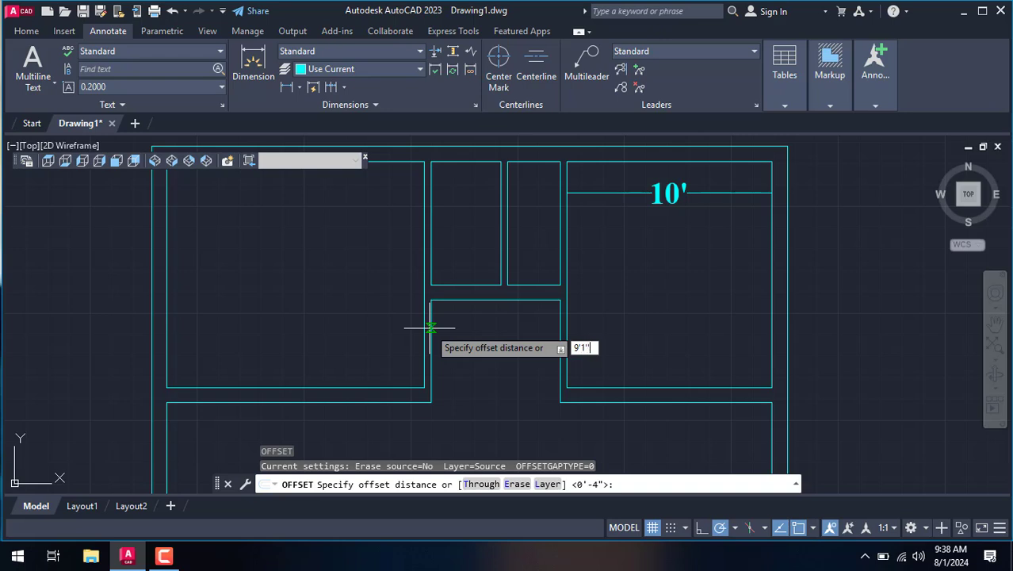
{"action": "key", "text": "Return"}
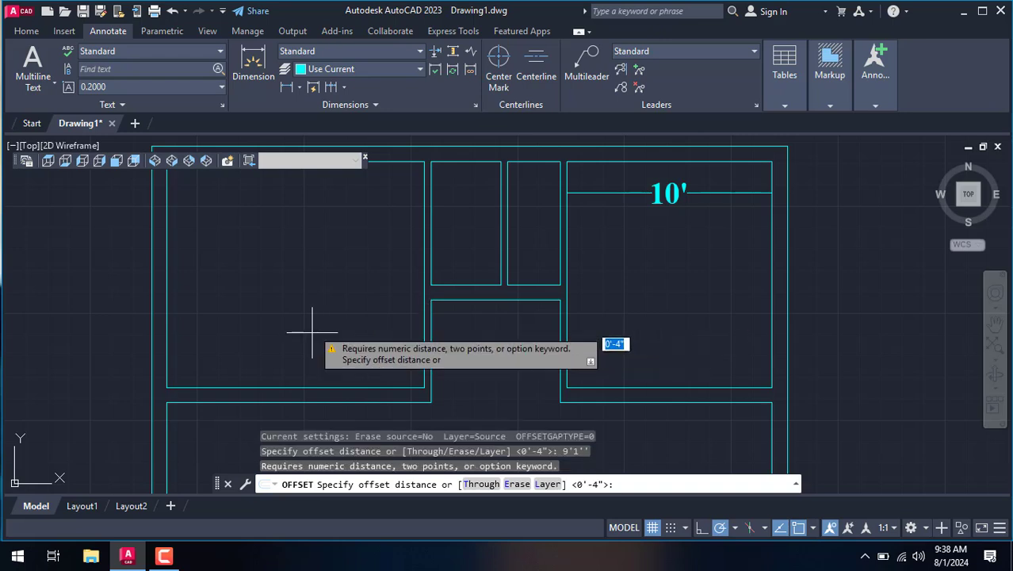
{"action": "scroll", "coordinate": [305, 335], "scroll_direction": "down", "scroll_amount": 3}
{"action": "scroll", "coordinate": [272, 266], "scroll_direction": "up", "scroll_amount": 3}
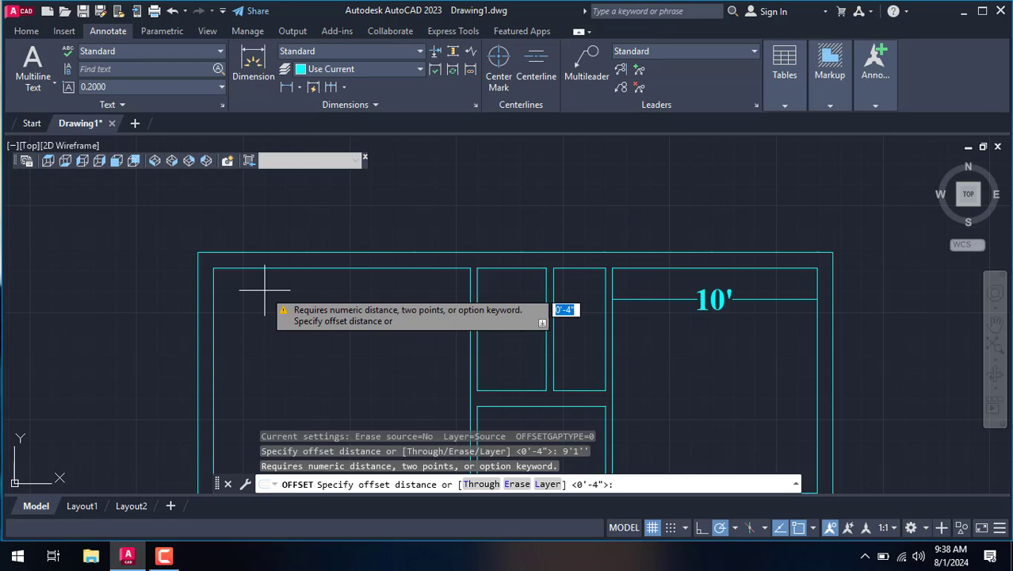
{"action": "left_click", "coordinate": [211, 297]}
{"action": "left_click", "coordinate": [211, 300]}
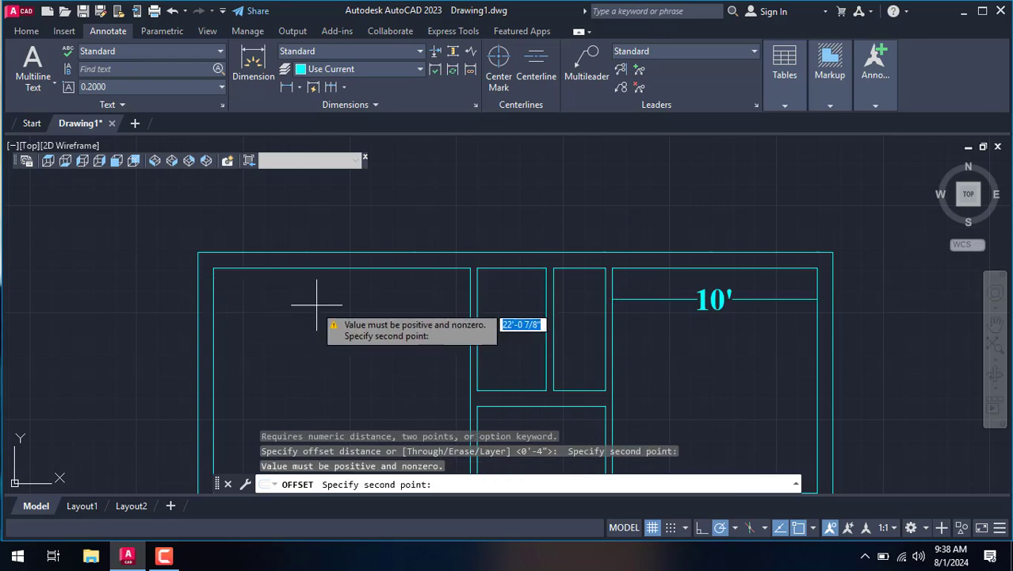
{"action": "left_click", "coordinate": [305, 314]}
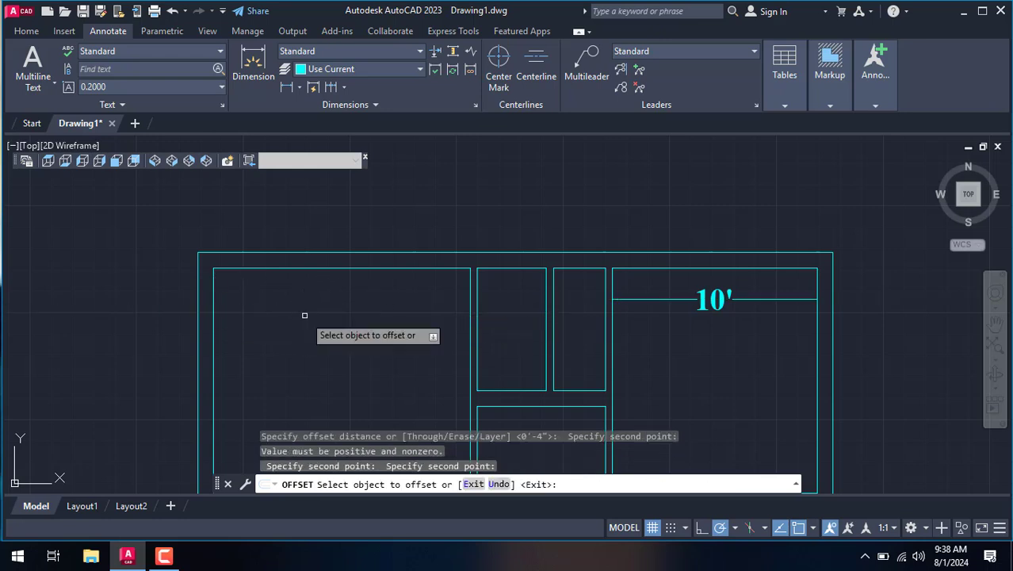
{"action": "left_click", "coordinate": [214, 287]}
{"action": "left_click", "coordinate": [292, 306]}
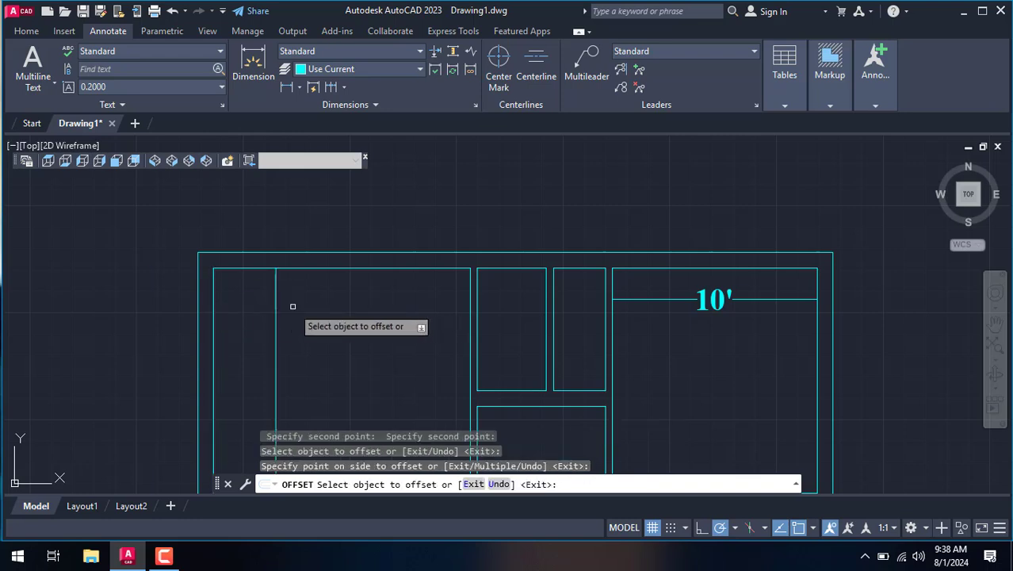
{"action": "right_click", "coordinate": [290, 307]}
{"action": "left_click", "coordinate": [334, 334]}
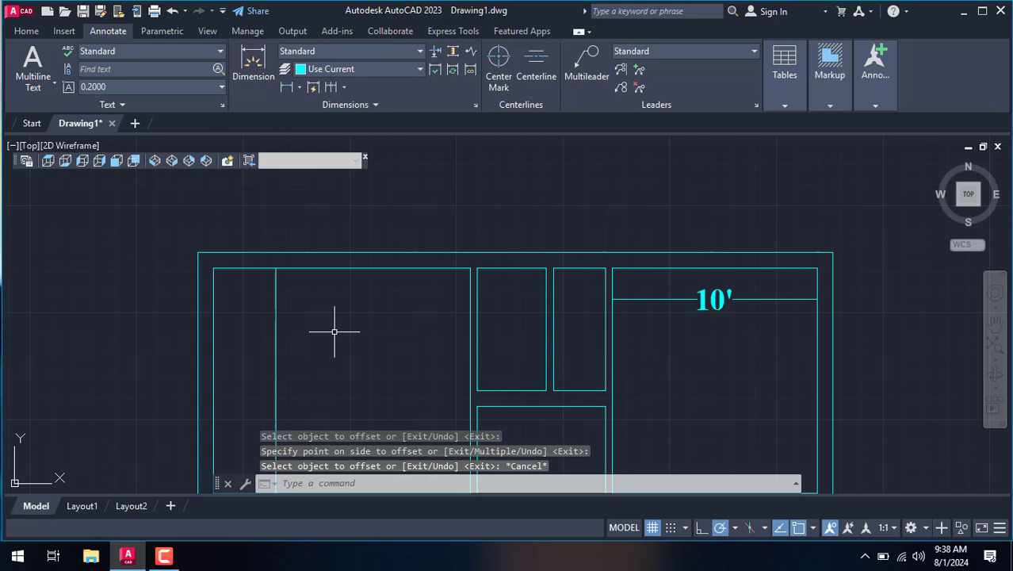
{"action": "type", "text": "u"}
{"action": "key", "text": "Return"}
{"action": "type", "text": "9.1'"}
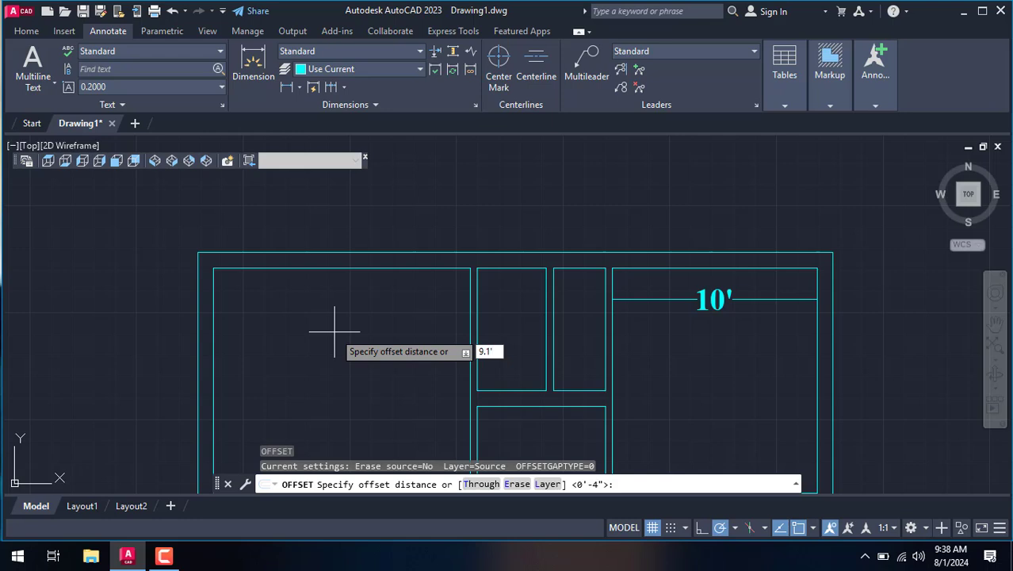
Offset the upper-left room's left wall 9.1' to the right.
{"action": "key", "text": "Return"}
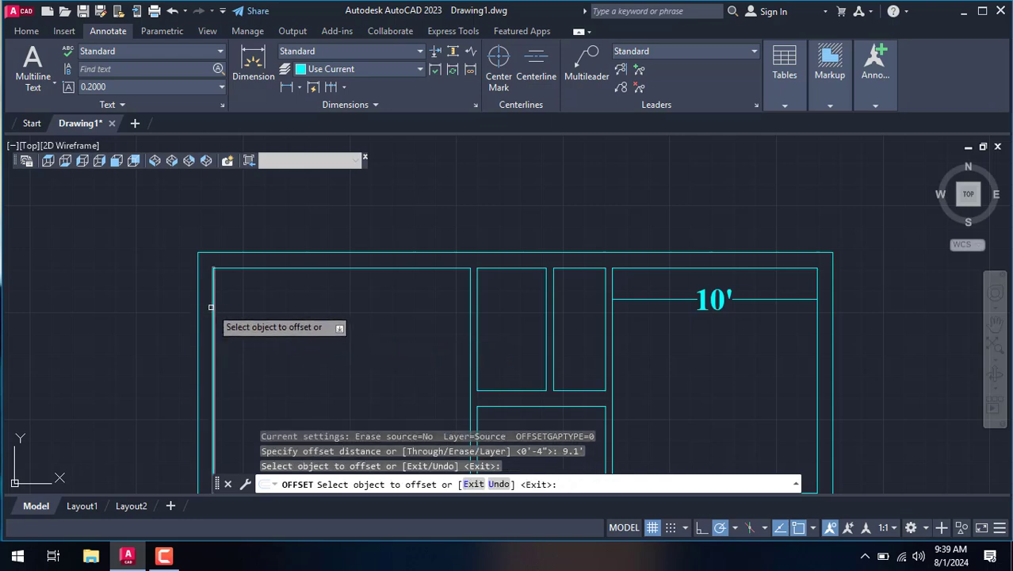
{"action": "left_click", "coordinate": [216, 302]}
{"action": "left_click", "coordinate": [312, 297]}
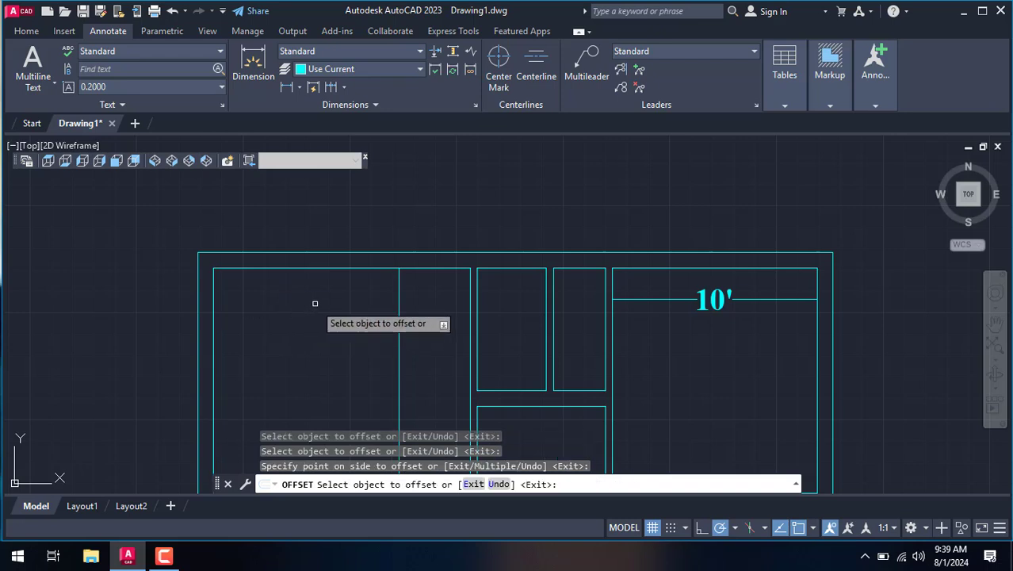
{"action": "right_click", "coordinate": [318, 306]}
{"action": "left_click", "coordinate": [369, 332]}
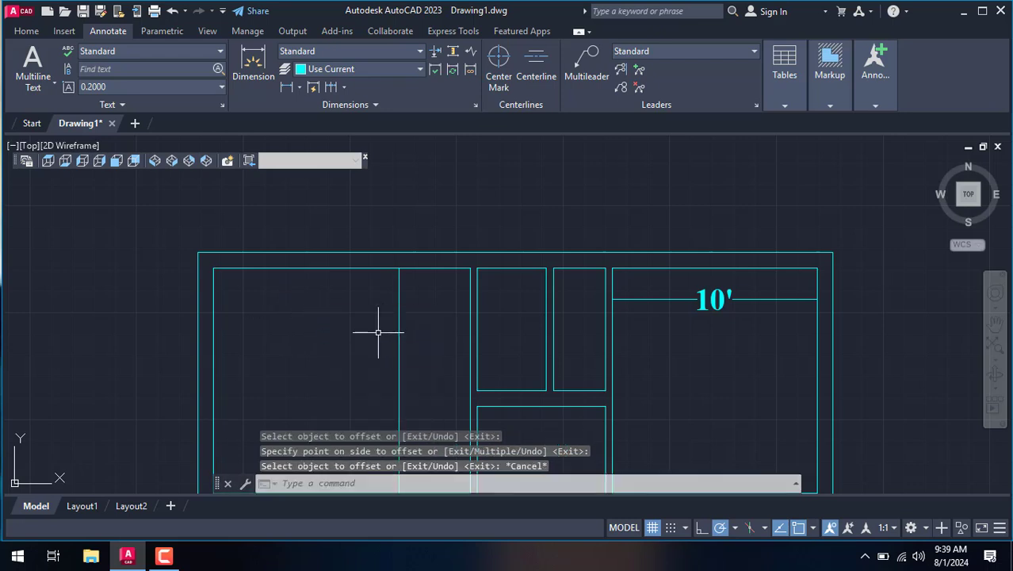
Offset the new partition line 9 inches further right to form the wall.
{"action": "key", "text": "Return"}
{"action": "key", "text": "Return"}
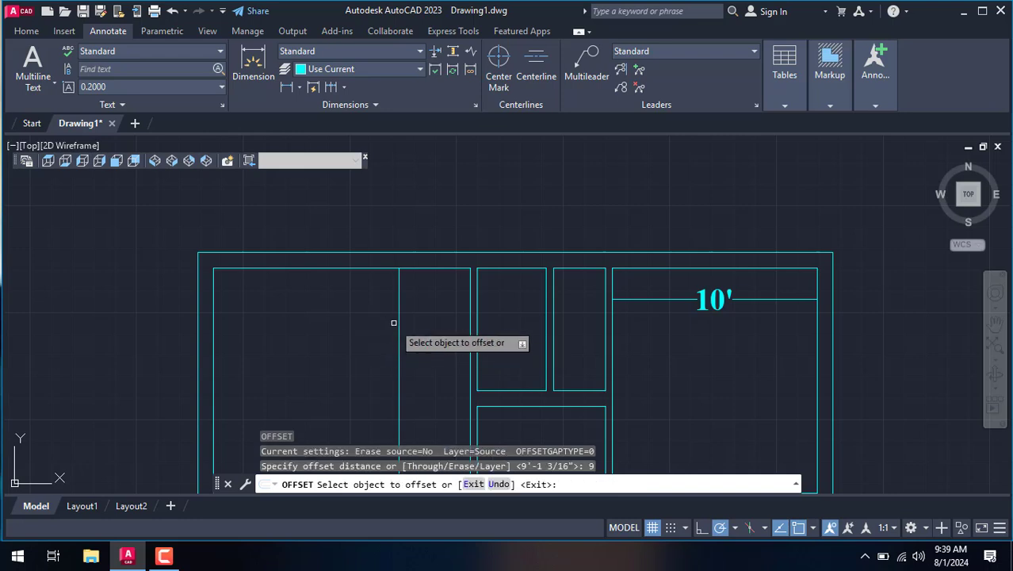
{"action": "left_click", "coordinate": [398, 329]}
{"action": "left_click", "coordinate": [447, 326]}
{"action": "right_click", "coordinate": [477, 293]}
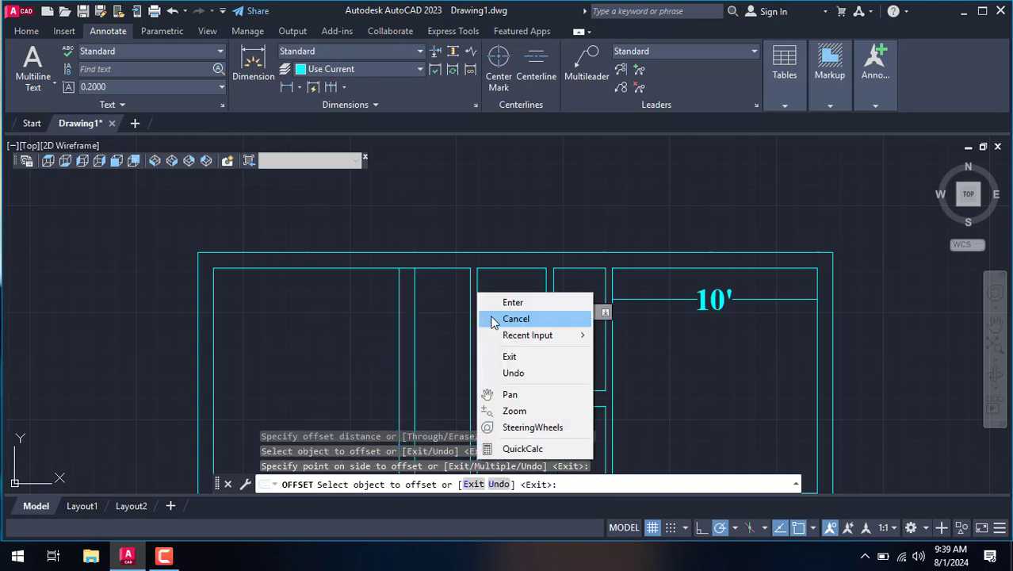
{"action": "left_click", "coordinate": [493, 319]}
{"action": "scroll", "coordinate": [539, 293], "scroll_direction": "down", "scroll_amount": 2}
{"action": "scroll", "coordinate": [476, 340], "scroll_direction": "up", "scroll_amount": 3}
{"action": "scroll", "coordinate": [486, 327], "scroll_direction": "up", "scroll_amount": 2}
{"action": "scroll", "coordinate": [508, 280], "scroll_direction": "up", "scroll_amount": 2}
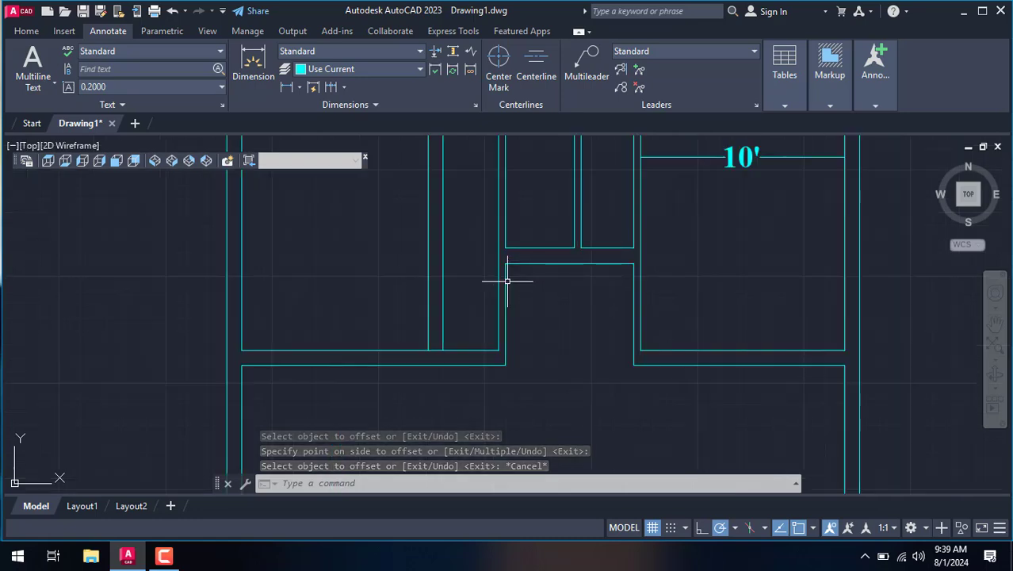
Dimension the left room's width as 9'-1¼" above the room.
{"action": "type", "text": "di"}
{"action": "key", "text": "Down"}
{"action": "key", "text": "Down"}
{"action": "key", "text": "Return"}
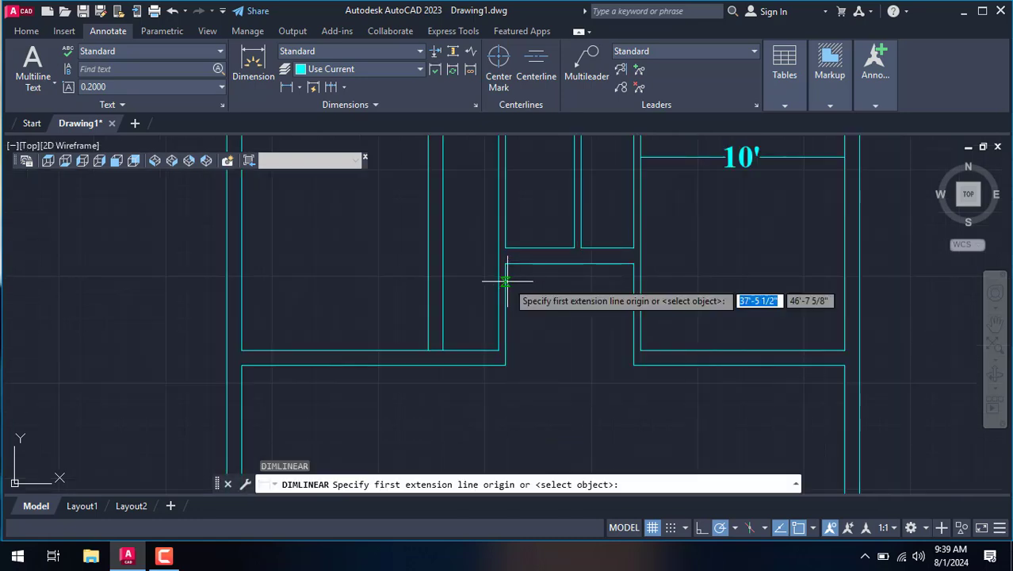
{"action": "scroll", "coordinate": [505, 281], "scroll_direction": "down", "scroll_amount": 2}
{"action": "scroll", "coordinate": [489, 304], "scroll_direction": "down", "scroll_amount": 2}
{"action": "scroll", "coordinate": [471, 261], "scroll_direction": "up", "scroll_amount": 3}
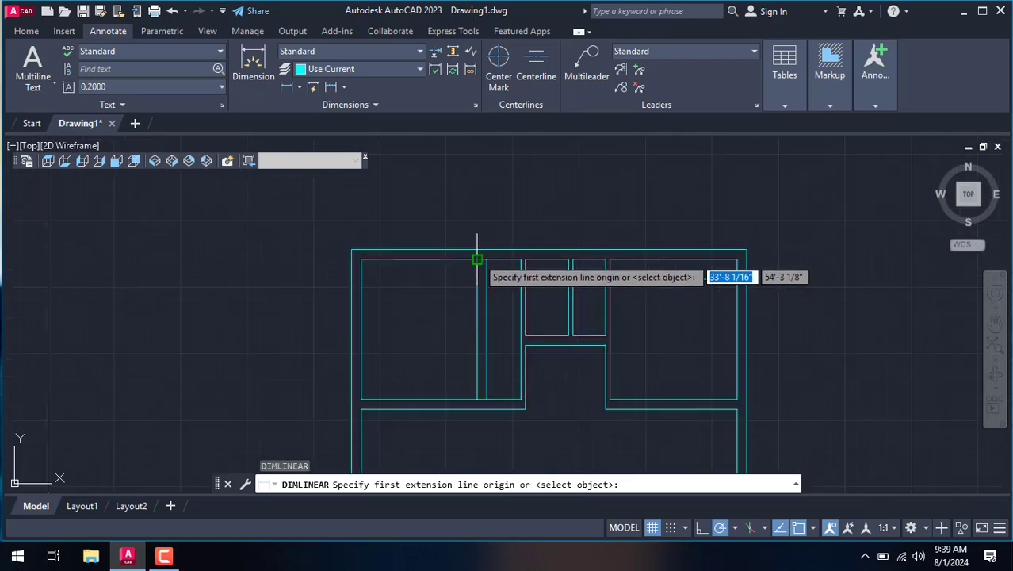
{"action": "left_click", "coordinate": [477, 259]}
{"action": "left_click", "coordinate": [360, 259]}
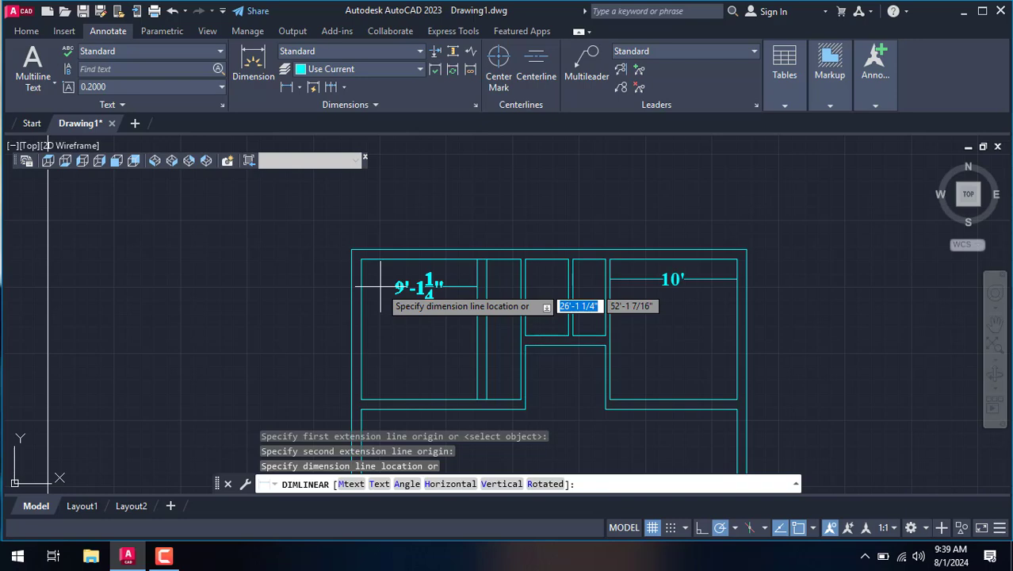
{"action": "left_click", "coordinate": [381, 288]}
Begin extending the middle-area wall lines, then cancel the extend.
{"action": "scroll", "coordinate": [526, 345], "scroll_direction": "up", "scroll_amount": 2}
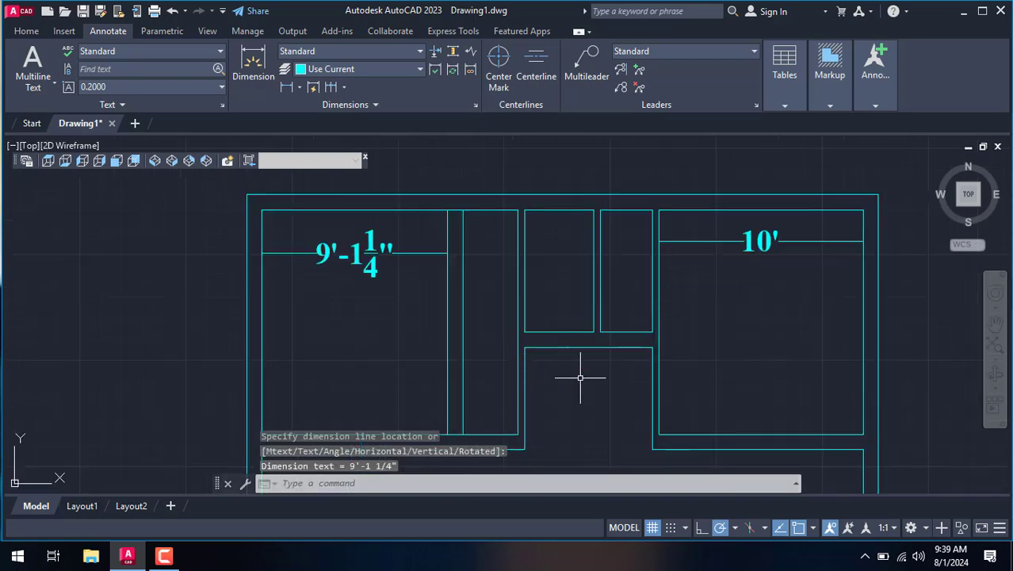
{"action": "scroll", "coordinate": [607, 368], "scroll_direction": "up", "scroll_amount": 2}
{"action": "scroll", "coordinate": [607, 368], "scroll_direction": "down", "scroll_amount": 2}
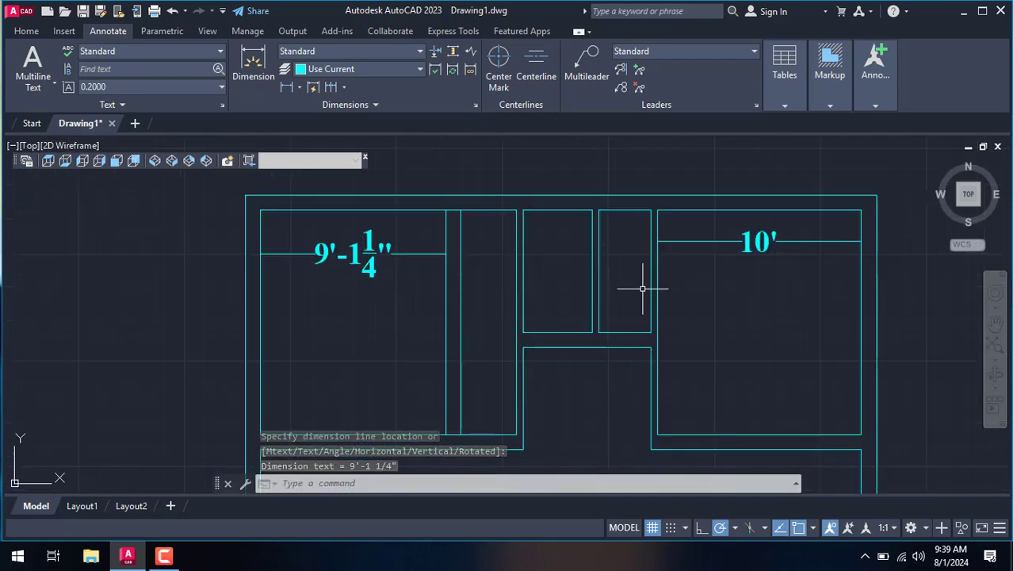
{"action": "right_click", "coordinate": [581, 374]}
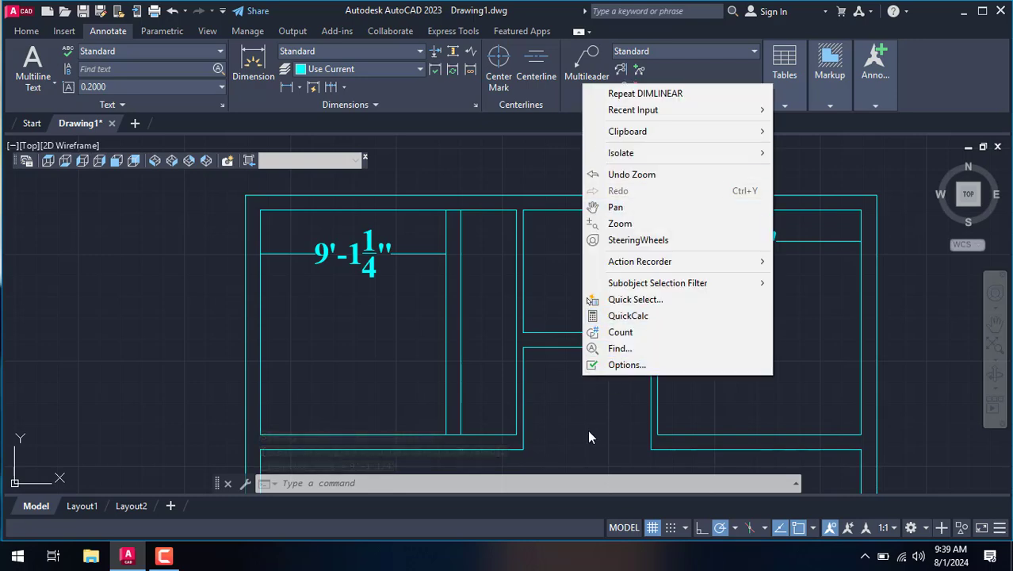
{"action": "left_click", "coordinate": [591, 421]}
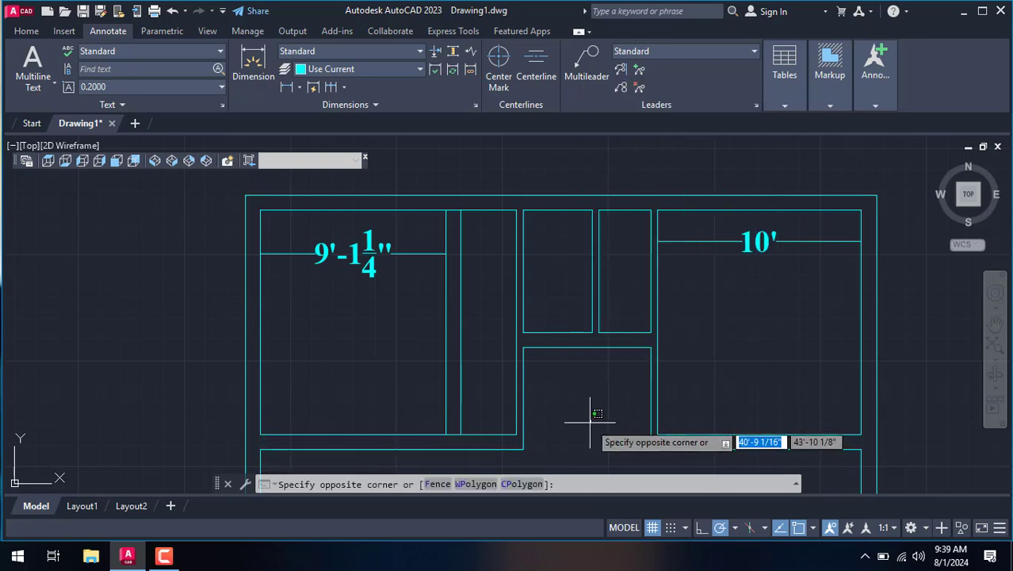
{"action": "type", "text": "ex"}
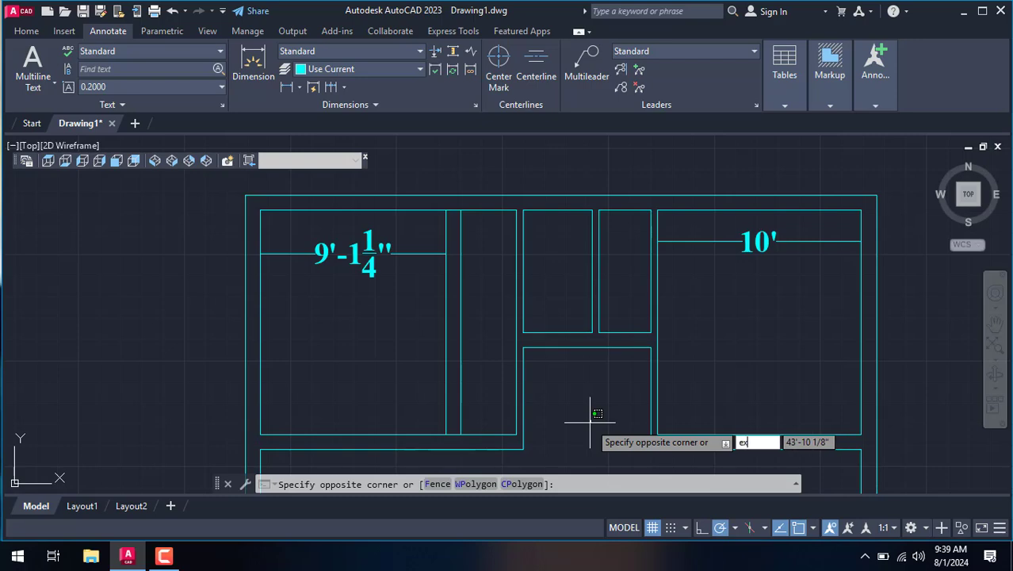
{"action": "key", "text": "Return"}
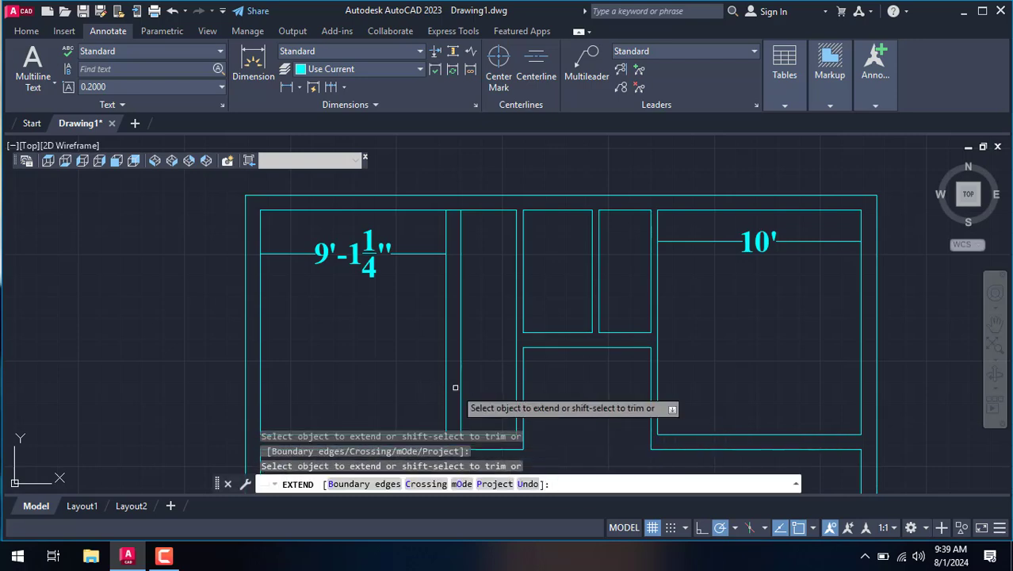
{"action": "right_click", "coordinate": [588, 422]}
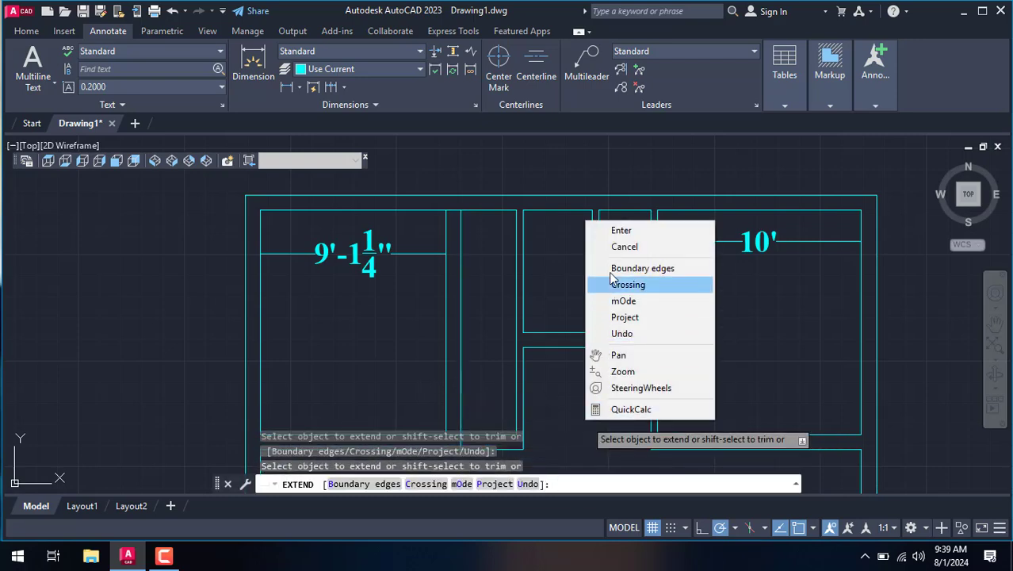
{"action": "left_click", "coordinate": [607, 247]}
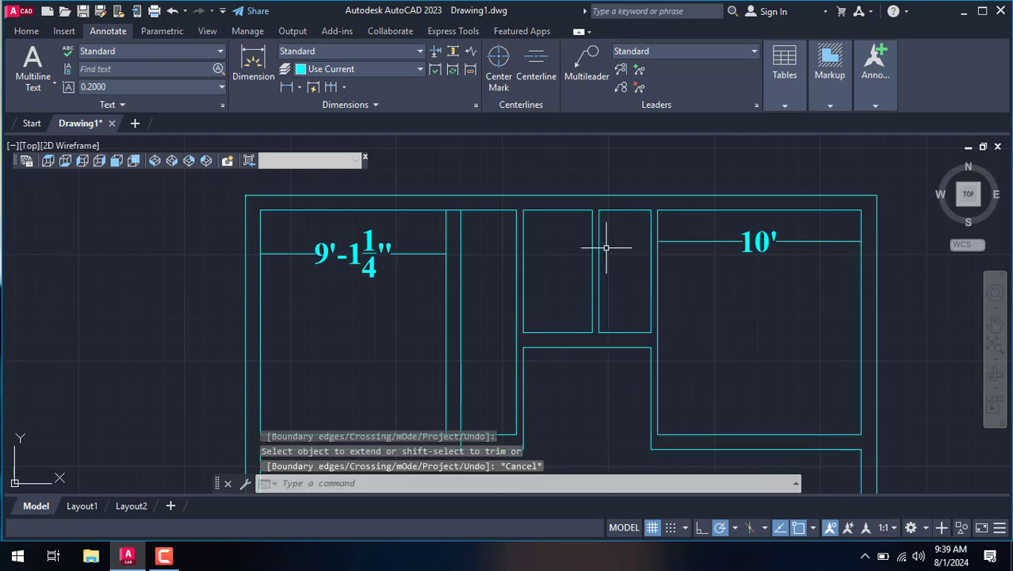
{"action": "type", "text": "tr"}
Fence-trim the small rooms' walls, the lower vertical piece and the bottom wall segment.
{"action": "key", "text": "Return"}
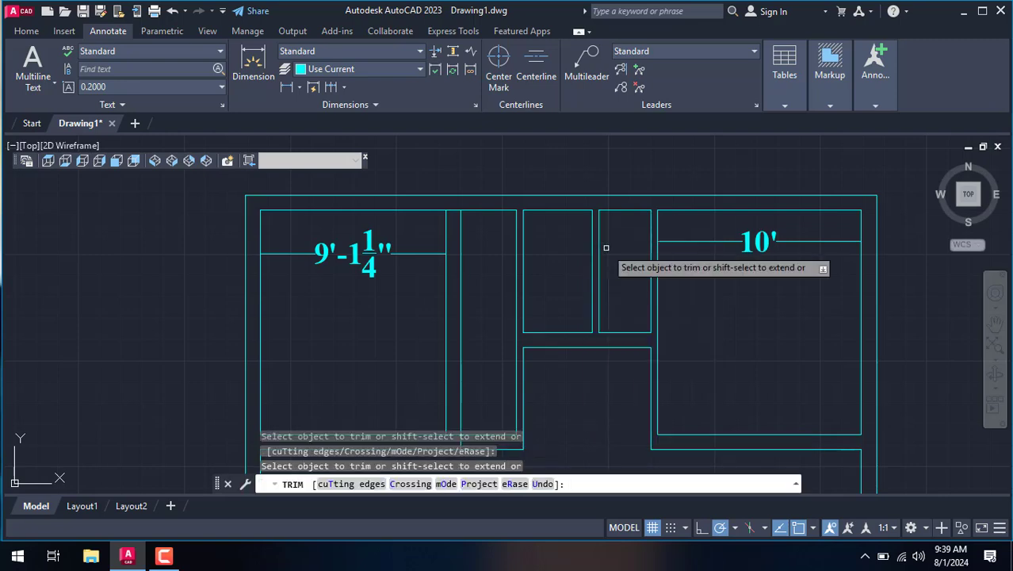
{"action": "left_click", "coordinate": [592, 357]}
{"action": "left_click", "coordinate": [522, 294]}
{"action": "key", "text": "Return"}
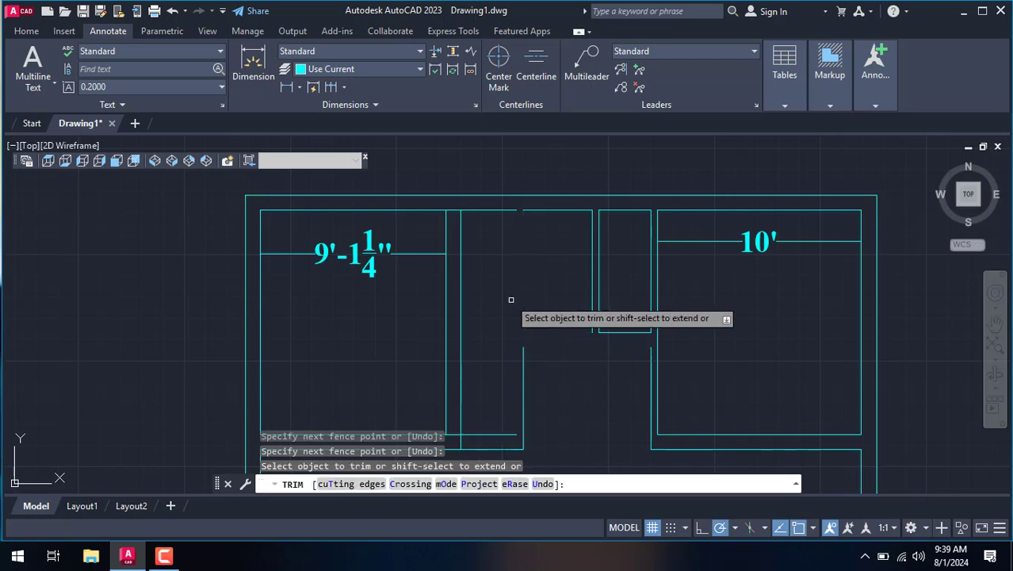
{"action": "left_click", "coordinate": [541, 388]}
{"action": "left_click", "coordinate": [497, 379]}
{"action": "key", "text": "Return"}
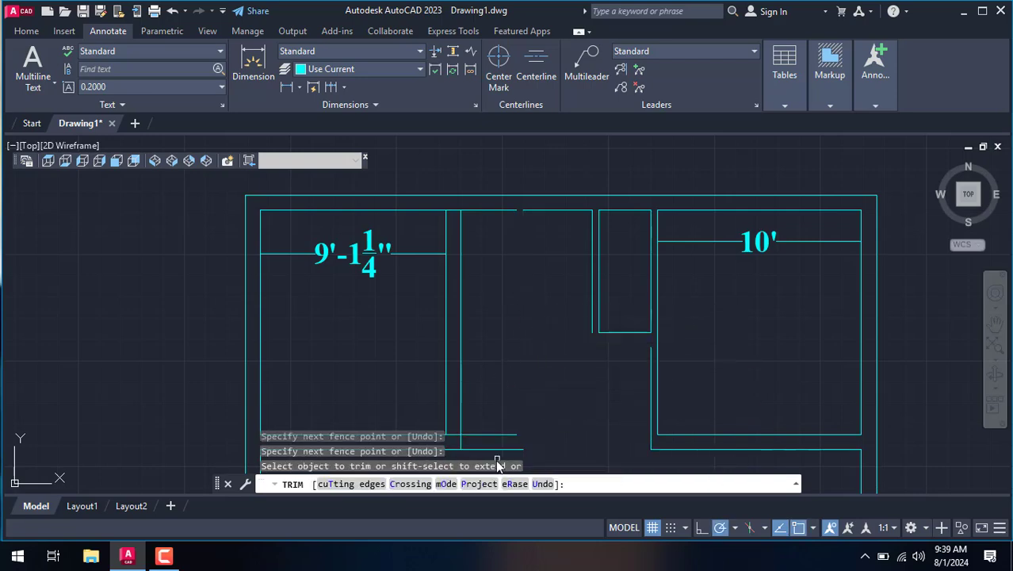
{"action": "left_click", "coordinate": [504, 421]}
{"action": "left_click", "coordinate": [509, 448]}
{"action": "key", "text": "Return"}
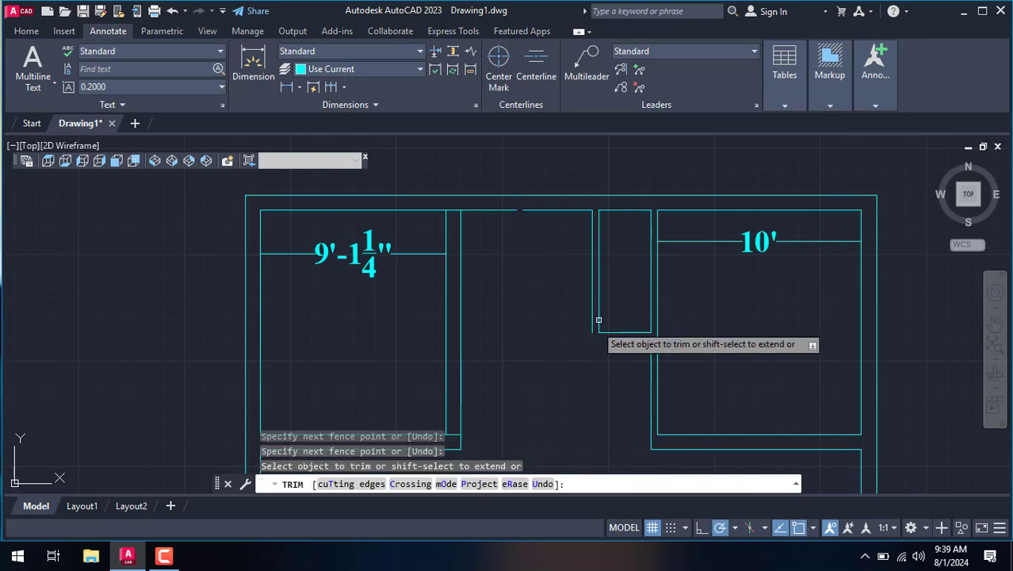
Trim away the small rectangle's sides and the leftover stub, then end trimming.
{"action": "left_click", "coordinate": [594, 323]}
{"action": "left_click", "coordinate": [606, 317]}
{"action": "key", "text": "Return"}
{"action": "left_click", "coordinate": [606, 317]}
{"action": "left_click", "coordinate": [615, 335]}
{"action": "key", "text": "Return"}
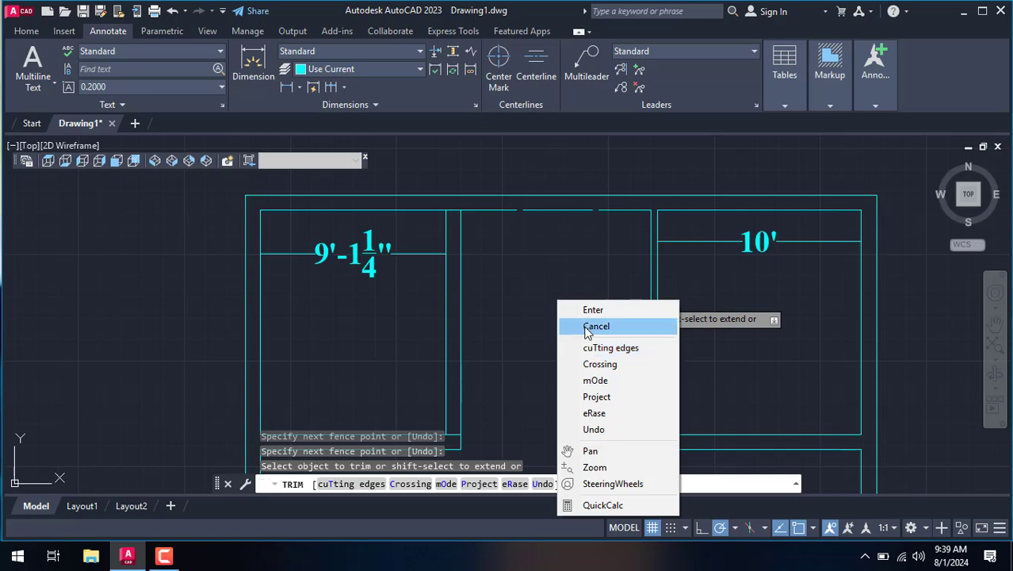
{"action": "left_click", "coordinate": [586, 325]}
Start EXTEND again with alias x, then cancel it.
{"action": "type", "text": "x"}
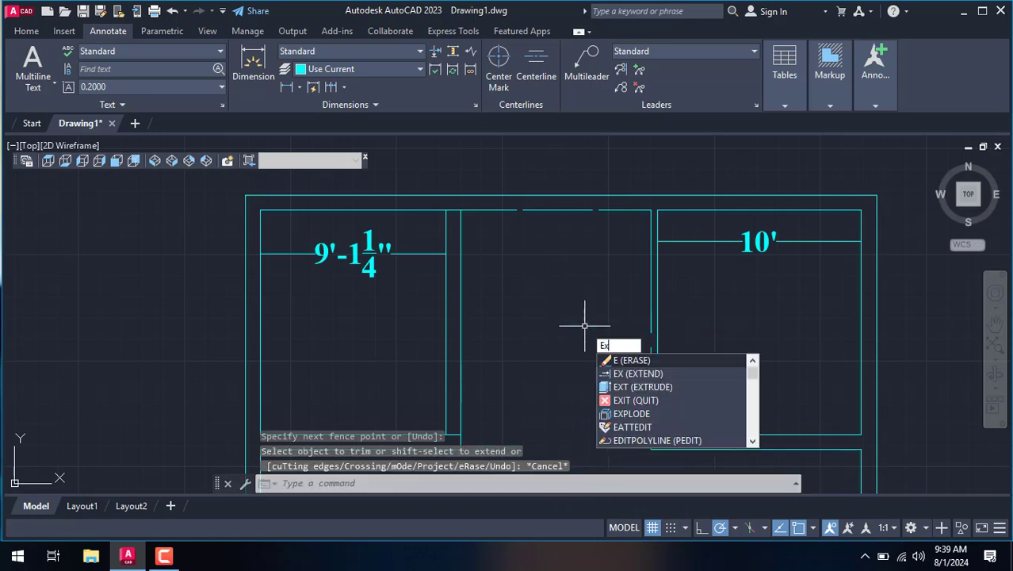
{"action": "key", "text": "Return"}
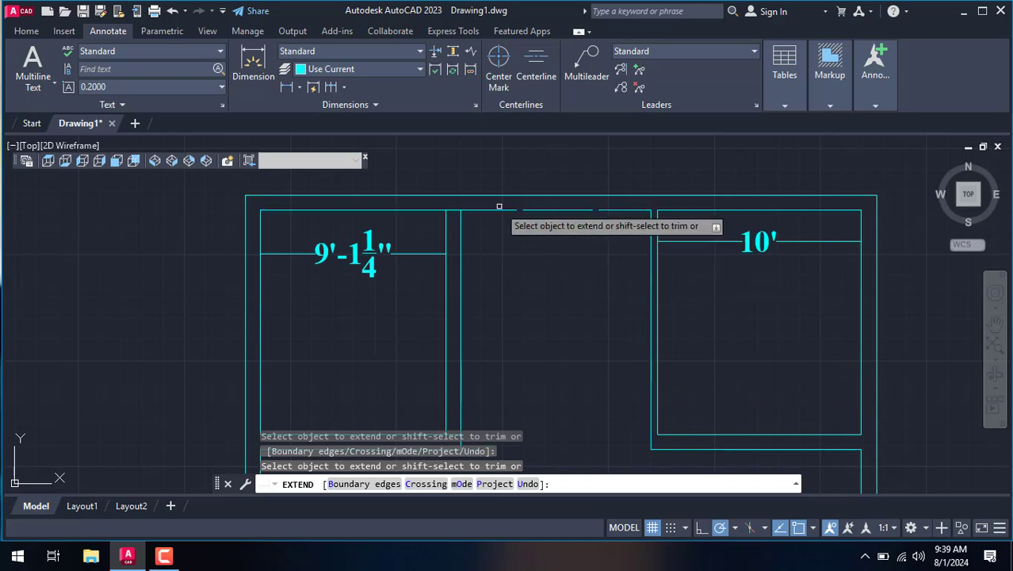
{"action": "right_click", "coordinate": [551, 254]}
{"action": "left_click", "coordinate": [586, 279]}
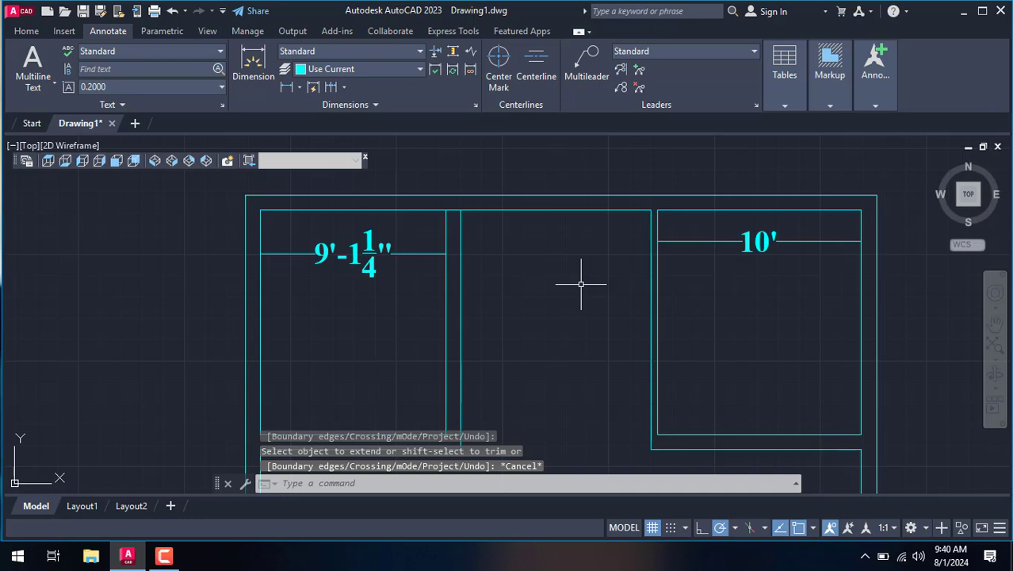
{"action": "type", "text": "o"}
Offset the 10' room's left wall line by 9 inches.
{"action": "key", "text": "Return"}
{"action": "type", "text": "9"}
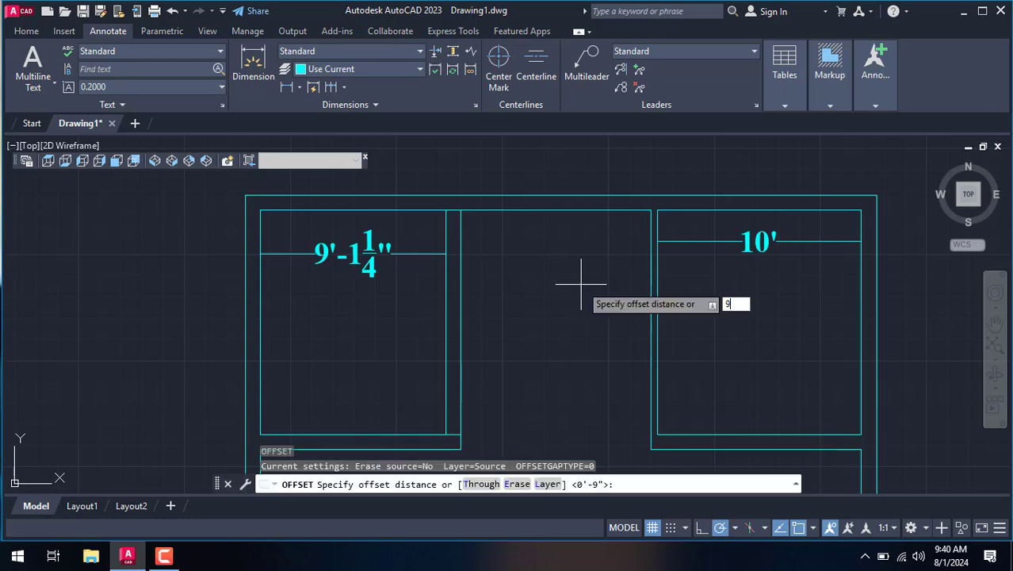
{"action": "key", "text": "Return"}
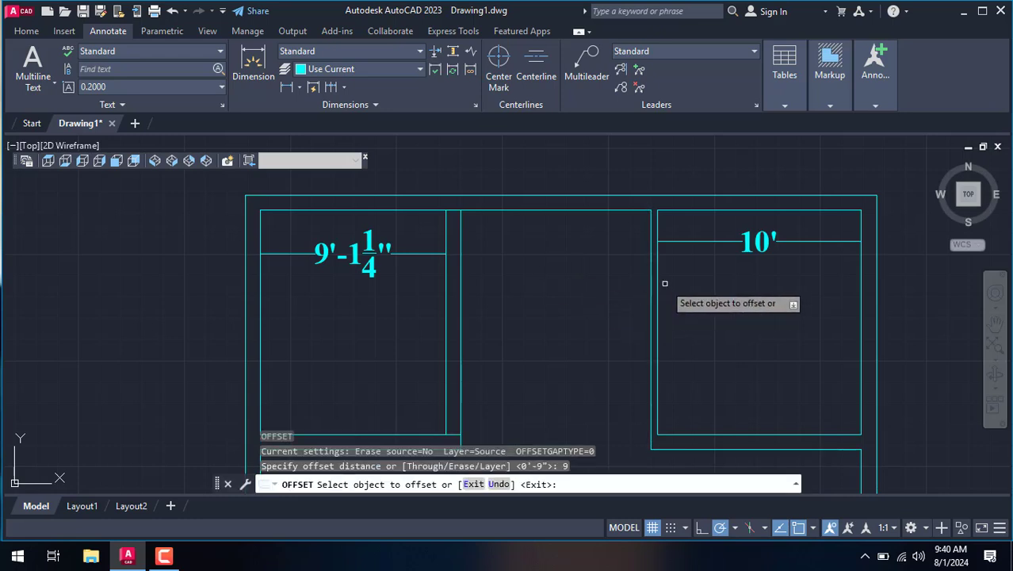
{"action": "left_click", "coordinate": [659, 293]}
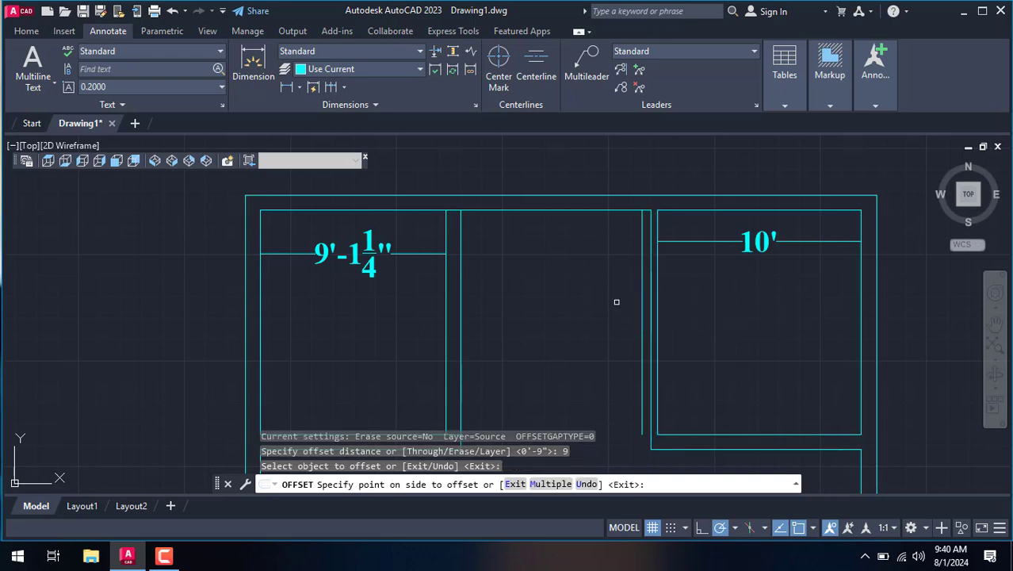
{"action": "right_click", "coordinate": [616, 299]}
{"action": "left_click", "coordinate": [626, 291]}
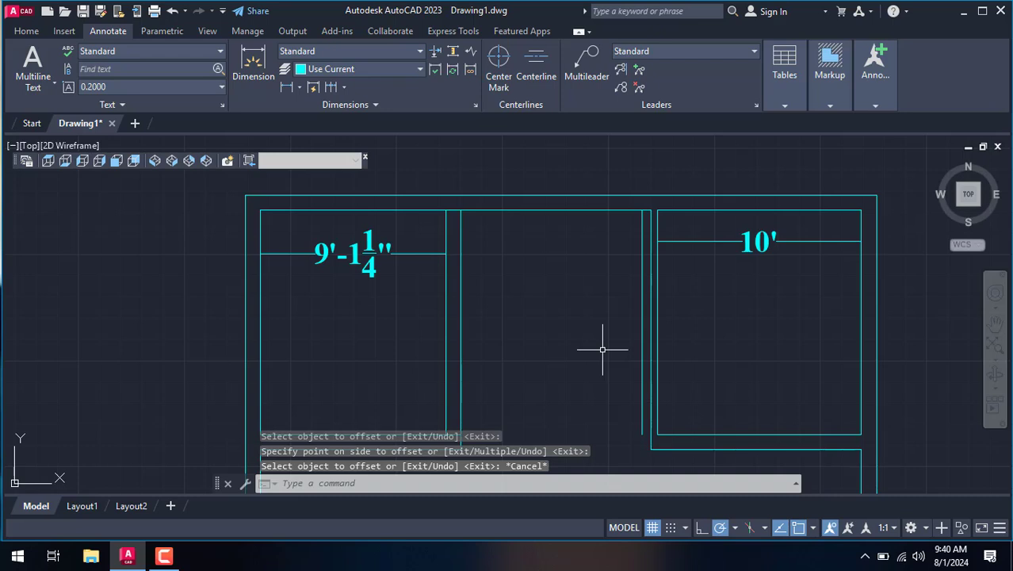
Erase the stray vertical wall line at the bottom of the plan.
{"action": "type", "text": "e"}
{"action": "key", "text": "Return"}
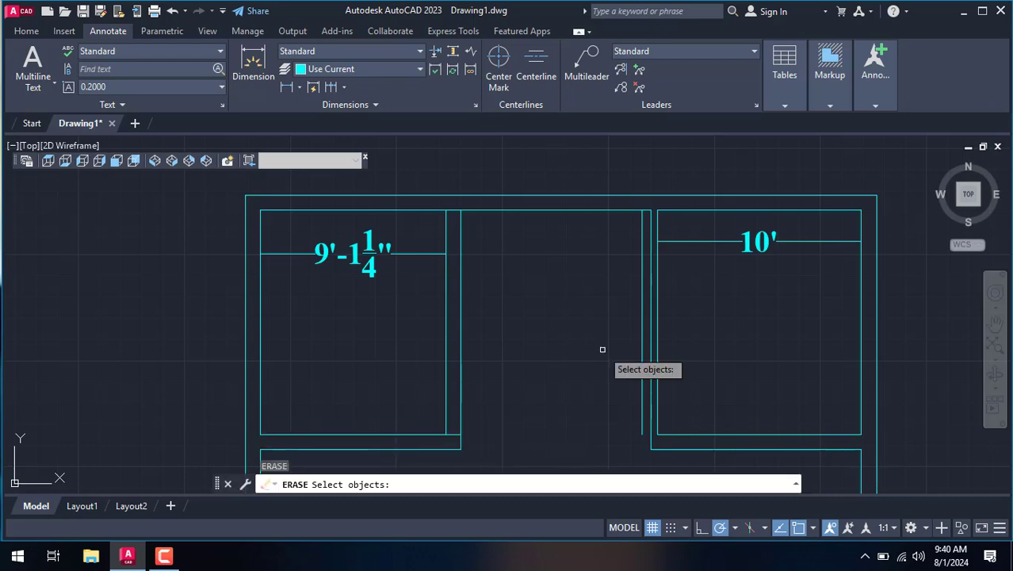
{"action": "left_click", "coordinate": [650, 441]}
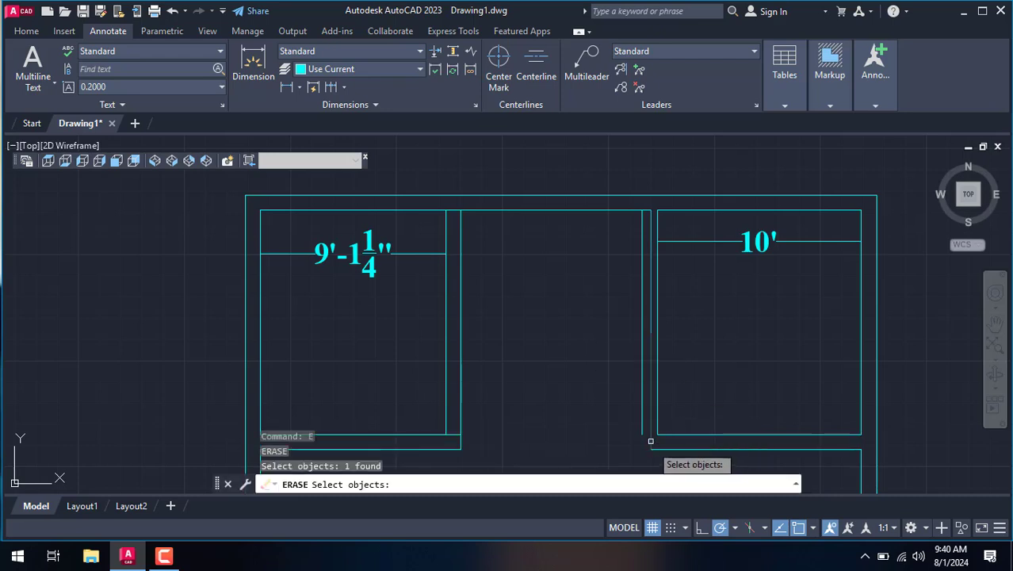
{"action": "key", "text": "Return"}
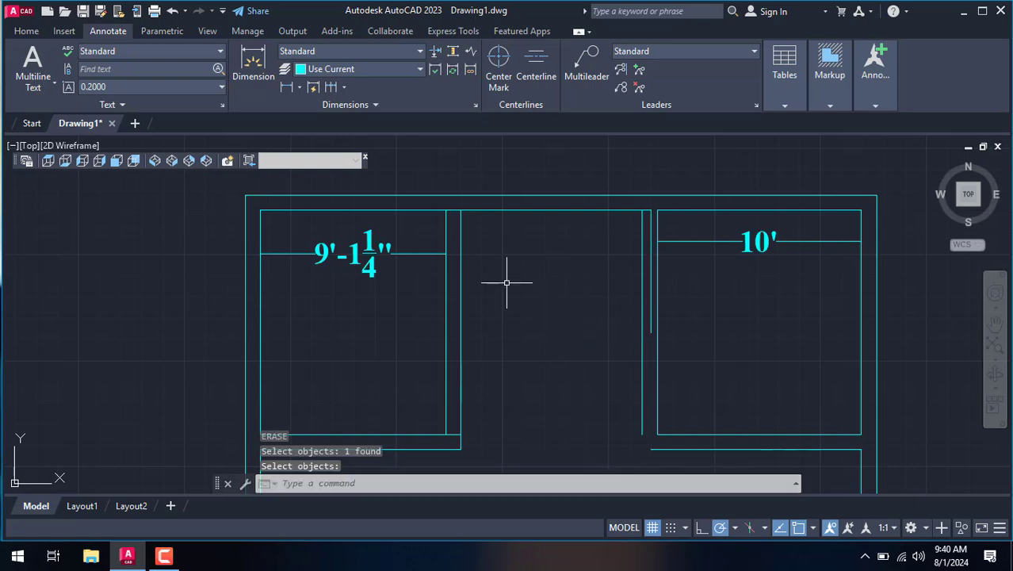
Delete the short vertical line left in the middle gap between rooms.
{"action": "scroll", "coordinate": [676, 307], "scroll_direction": "up", "scroll_amount": 3}
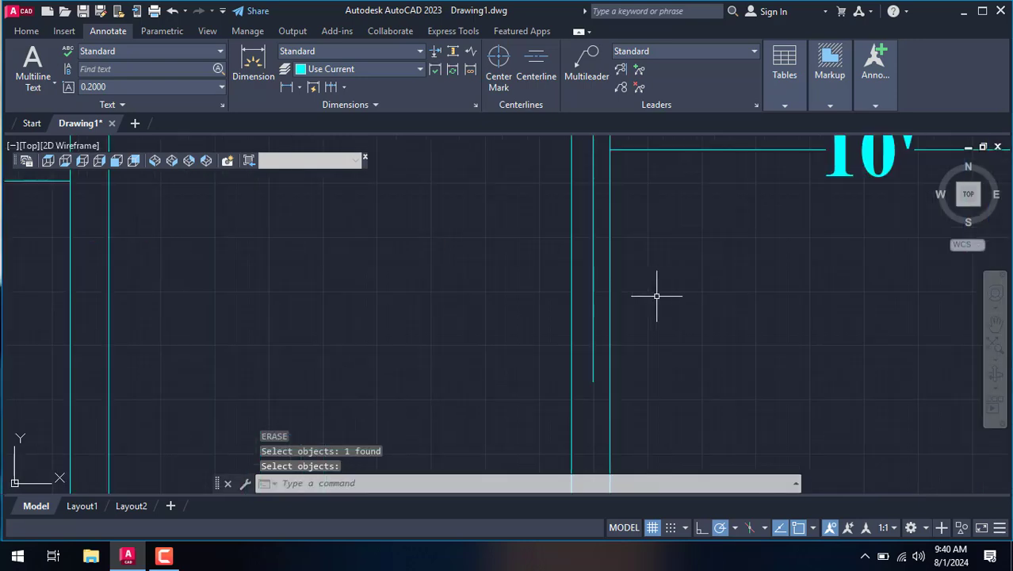
{"action": "left_click", "coordinate": [599, 305]}
{"action": "left_click", "coordinate": [594, 297]}
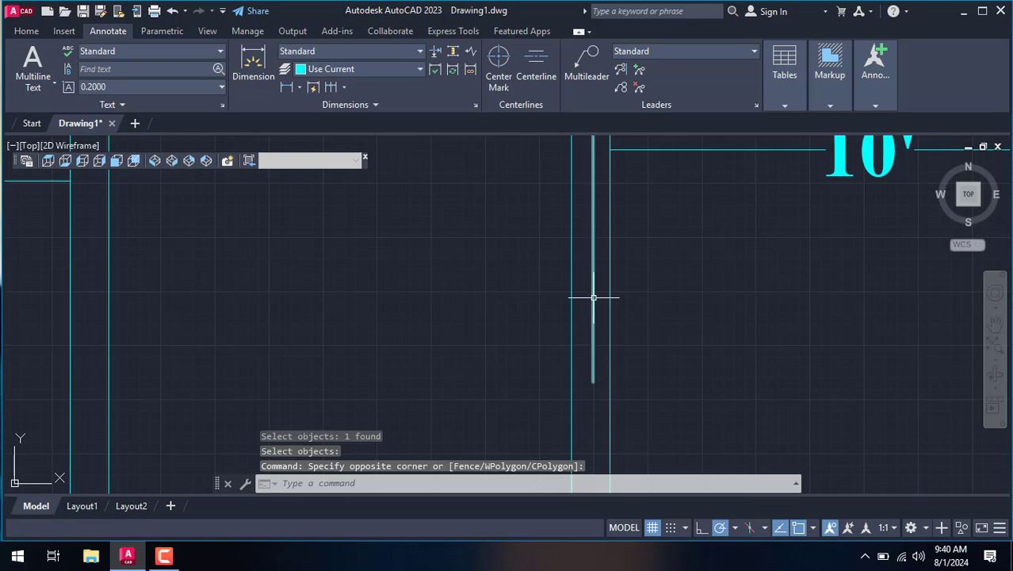
{"action": "left_click", "coordinate": [594, 298]}
{"action": "key", "text": "Delete"}
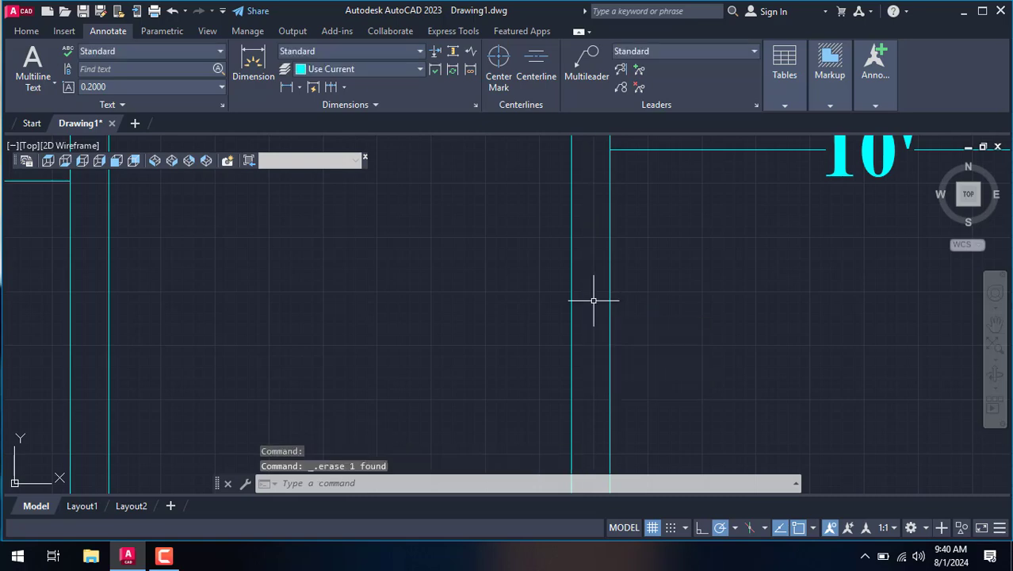
{"action": "scroll", "coordinate": [512, 298], "scroll_direction": "down", "scroll_amount": 4}
{"action": "scroll", "coordinate": [507, 357], "scroll_direction": "up", "scroll_amount": 2}
{"action": "scroll", "coordinate": [520, 344], "scroll_direction": "up", "scroll_amount": 2}
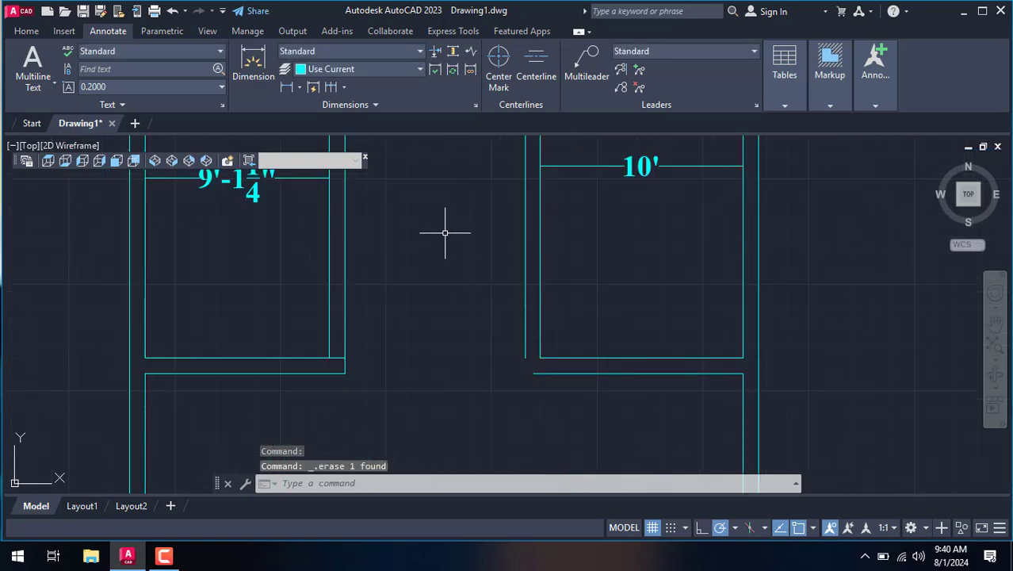
{"action": "right_click", "coordinate": [446, 236]}
{"action": "left_click", "coordinate": [422, 205]}
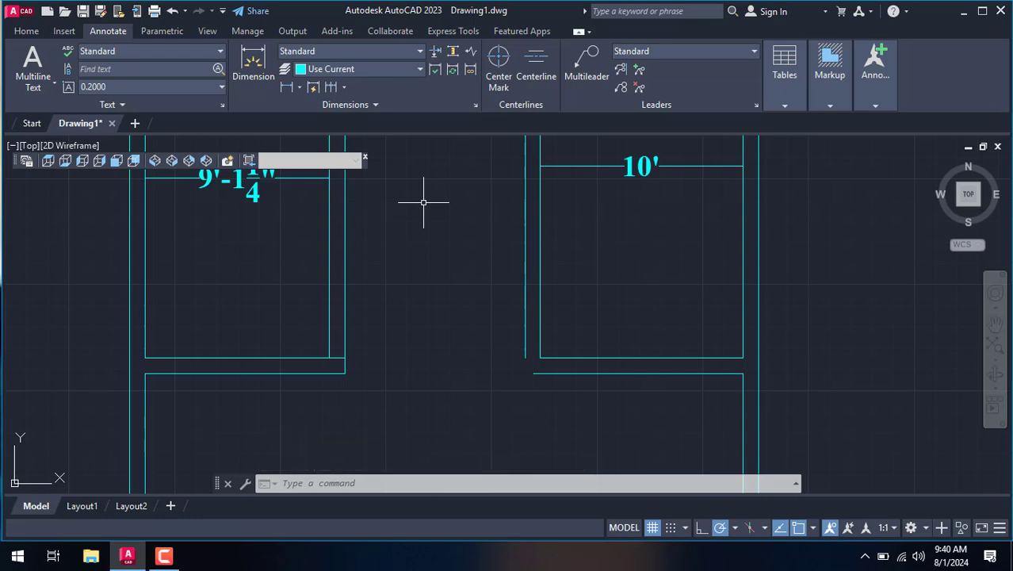
{"action": "type", "text": "o"}
Offset the left and right corridor wall lines 4.6' inward toward the corridor.
{"action": "key", "text": "Return"}
{"action": "type", "text": "4.6'"}
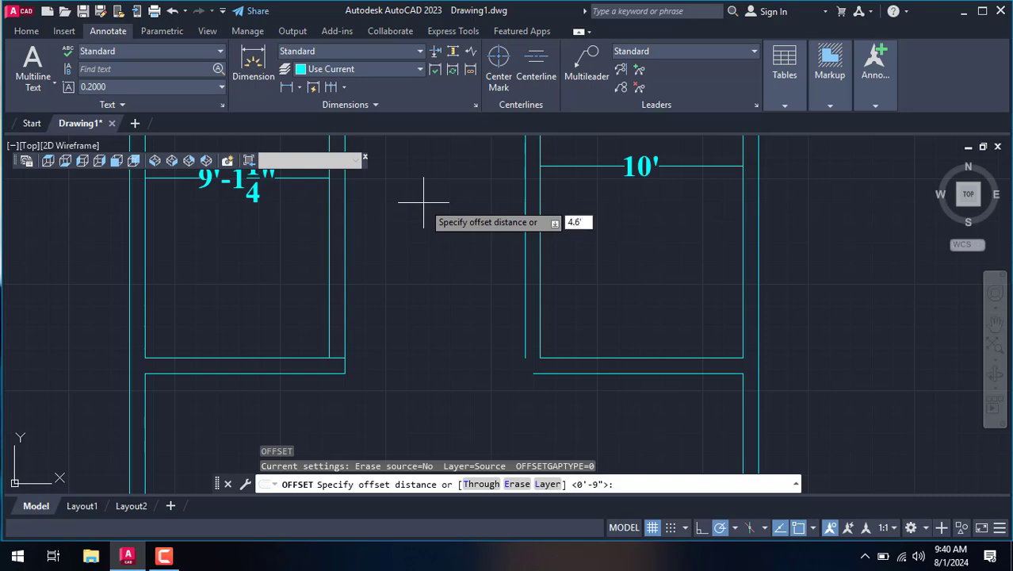
{"action": "key", "text": "Return"}
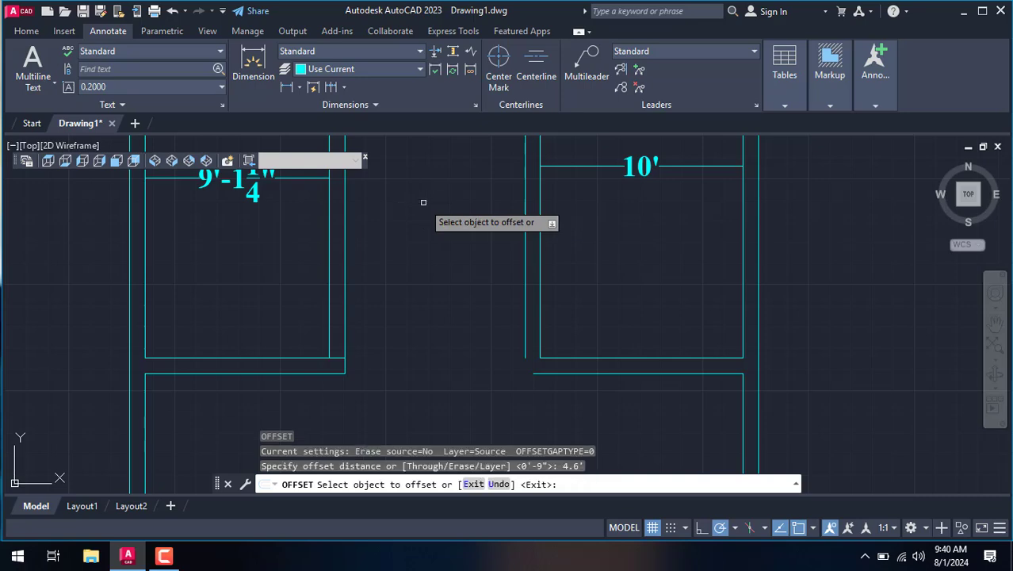
{"action": "scroll", "coordinate": [428, 214], "scroll_direction": "down", "scroll_amount": 3}
{"action": "scroll", "coordinate": [416, 170], "scroll_direction": "up", "scroll_amount": 2}
{"action": "scroll", "coordinate": [399, 203], "scroll_direction": "up", "scroll_amount": 2}
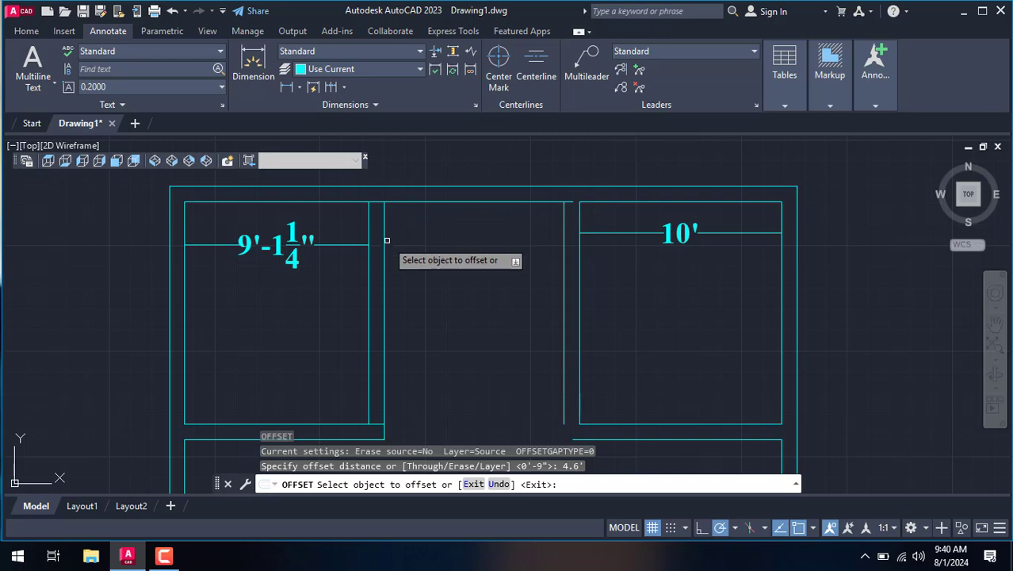
{"action": "left_click", "coordinate": [385, 238]}
{"action": "left_click", "coordinate": [462, 253]}
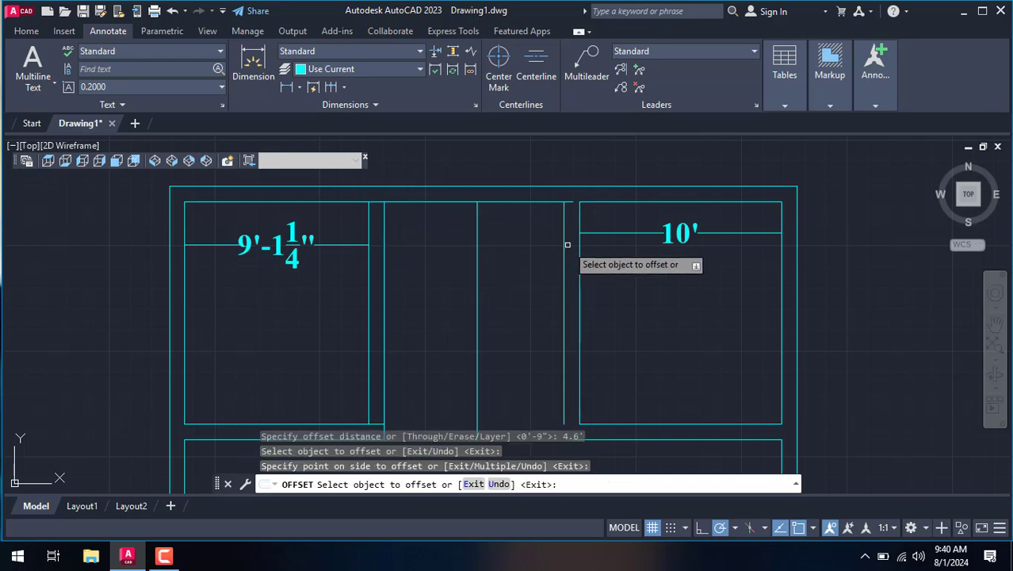
{"action": "left_click", "coordinate": [564, 241]}
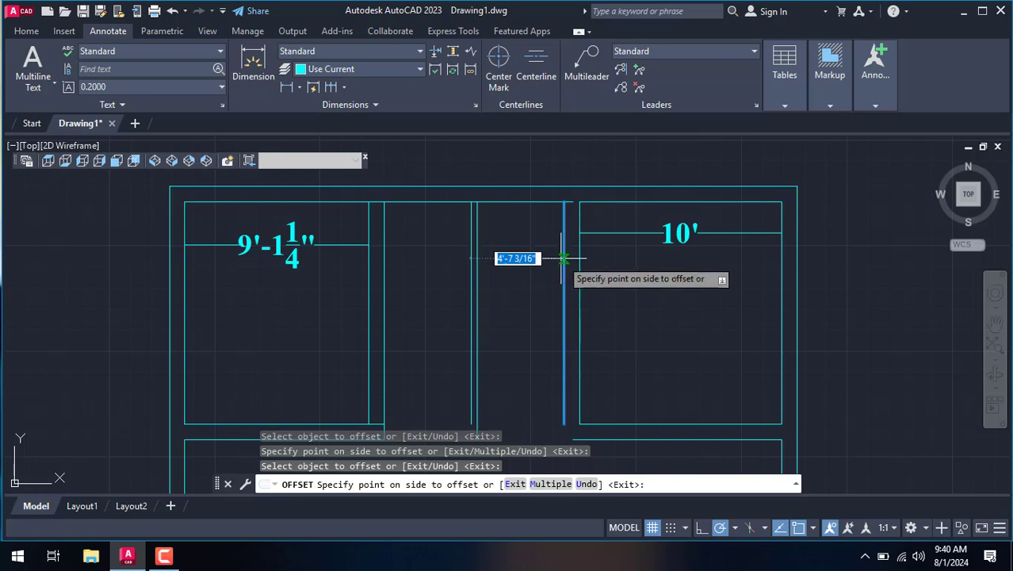
{"action": "left_click", "coordinate": [485, 263]}
{"action": "scroll", "coordinate": [485, 221], "scroll_direction": "up", "scroll_amount": 3}
{"action": "type", "text": "dli"}
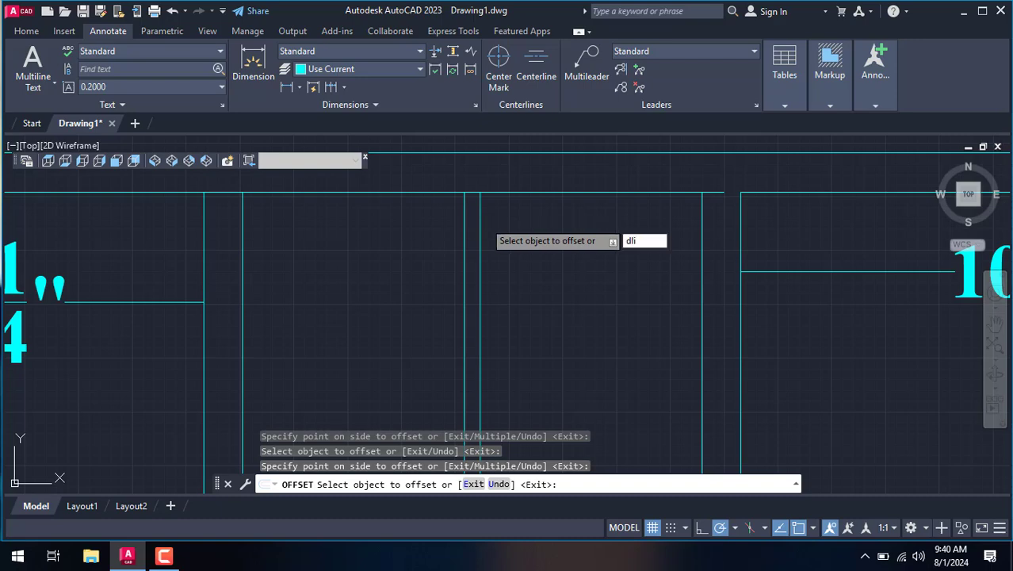
{"action": "key", "text": "Return"}
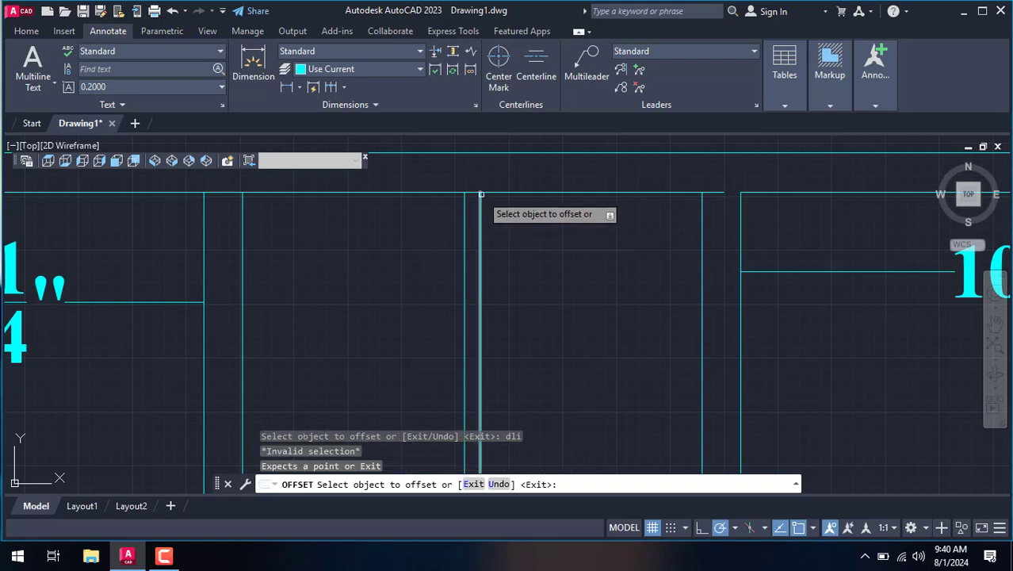
{"action": "right_click", "coordinate": [535, 244]}
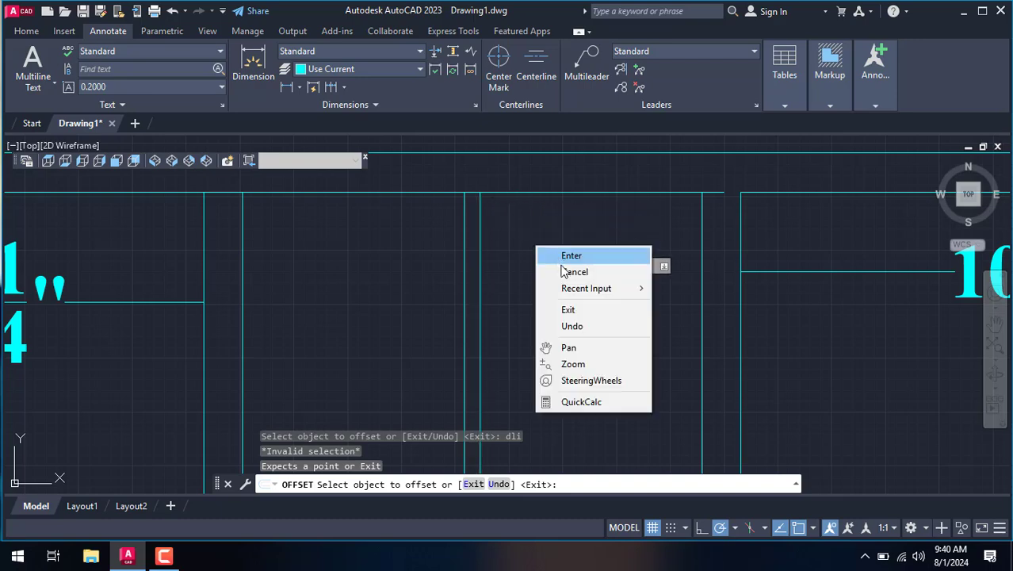
{"action": "left_click", "coordinate": [564, 272]}
{"action": "type", "text": "d"}
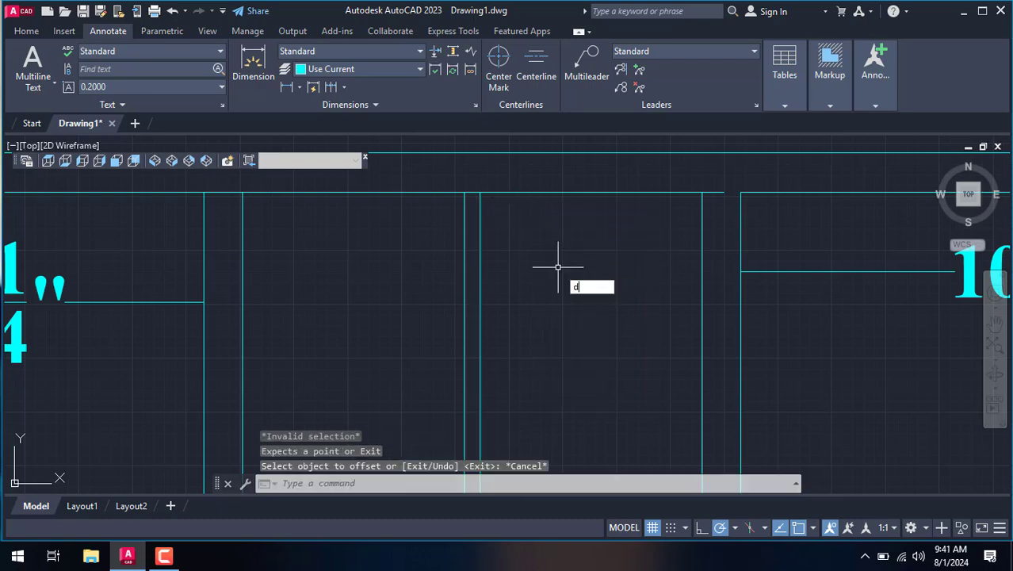
{"action": "type", "text": "li"}
{"action": "key", "text": "Return"}
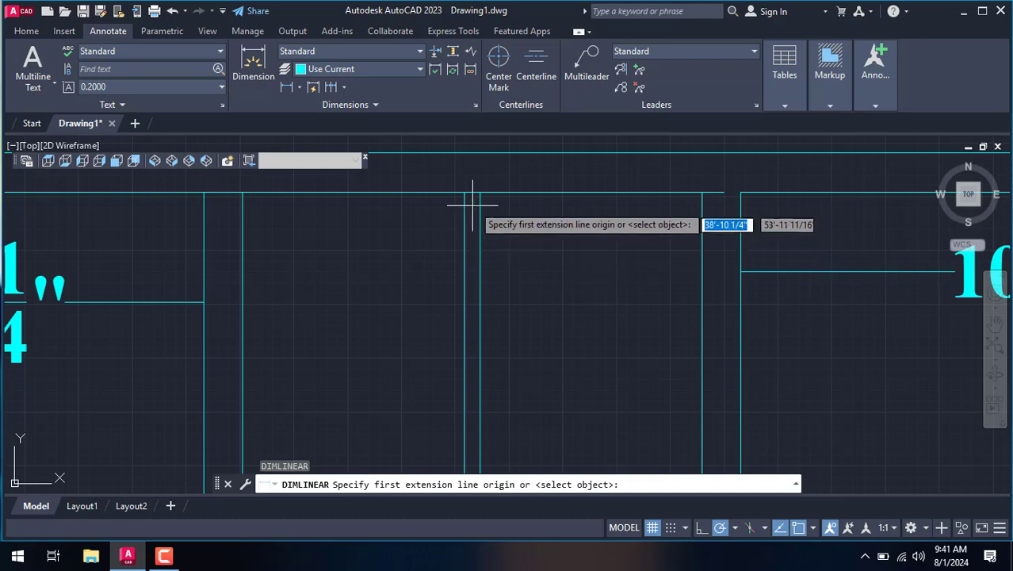
{"action": "left_click", "coordinate": [480, 192]}
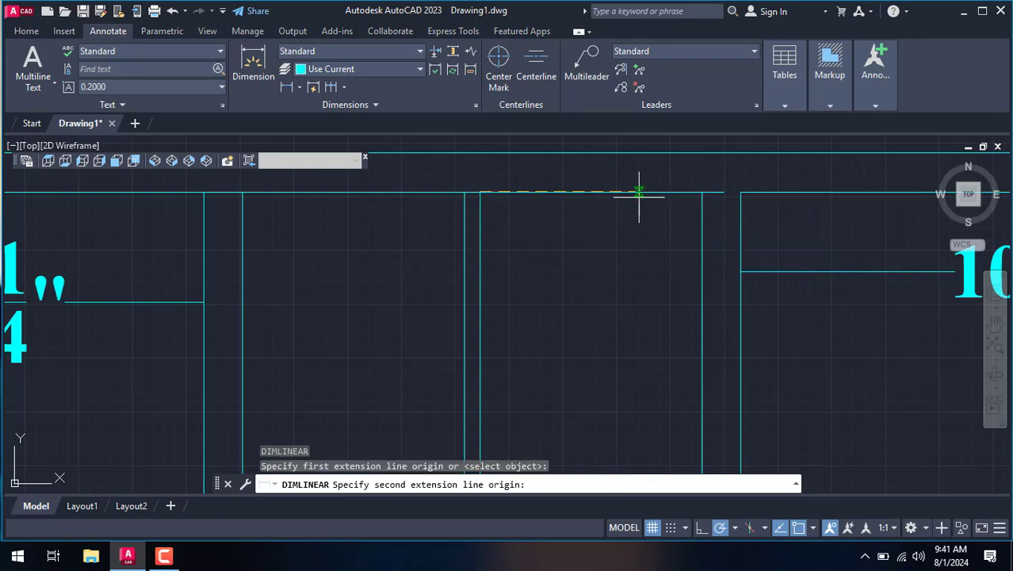
{"action": "left_click", "coordinate": [701, 192]}
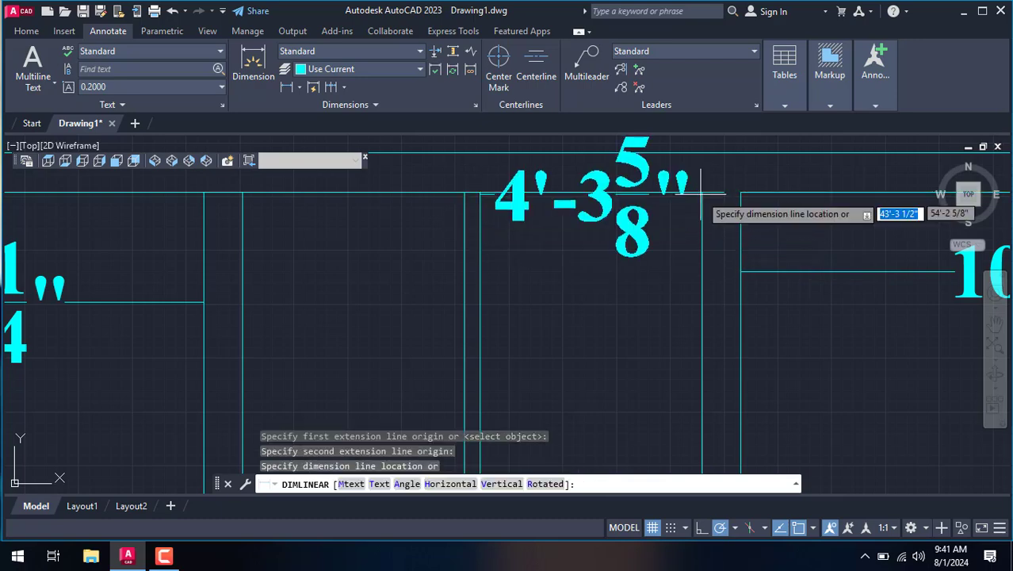
{"action": "left_click", "coordinate": [643, 249]}
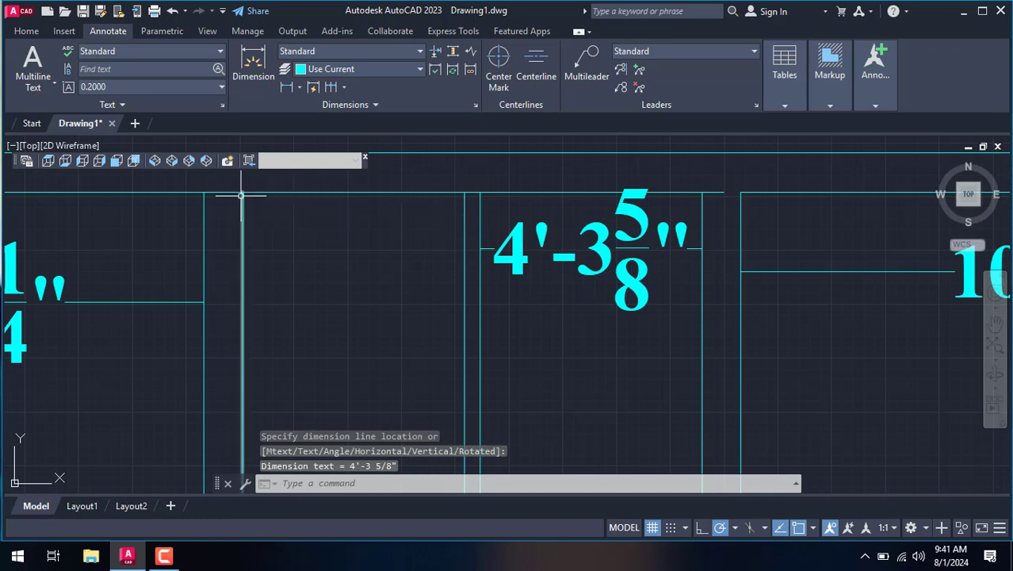
{"action": "key", "text": "Return"}
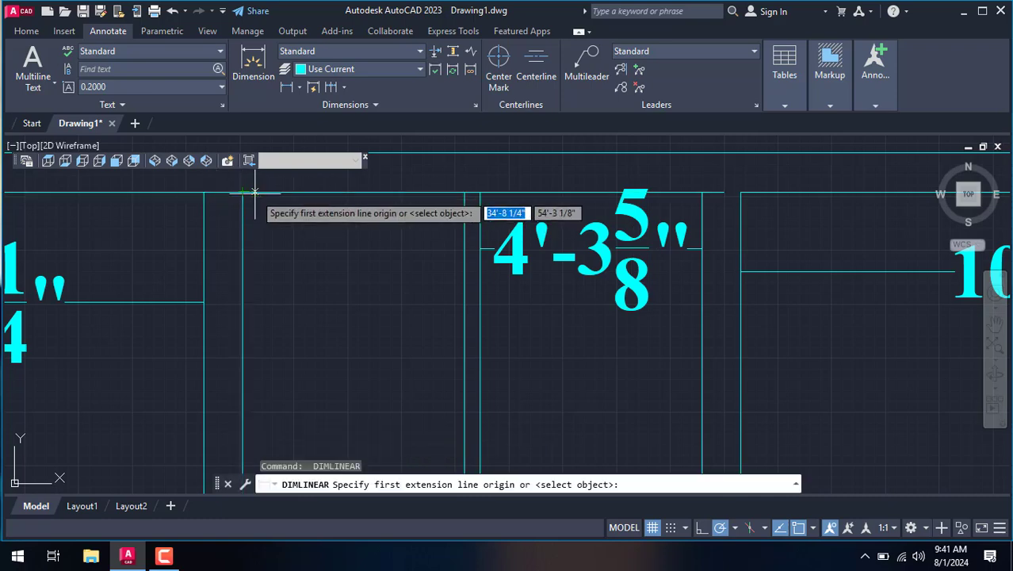
{"action": "left_click", "coordinate": [243, 192]}
{"action": "left_click", "coordinate": [464, 192]}
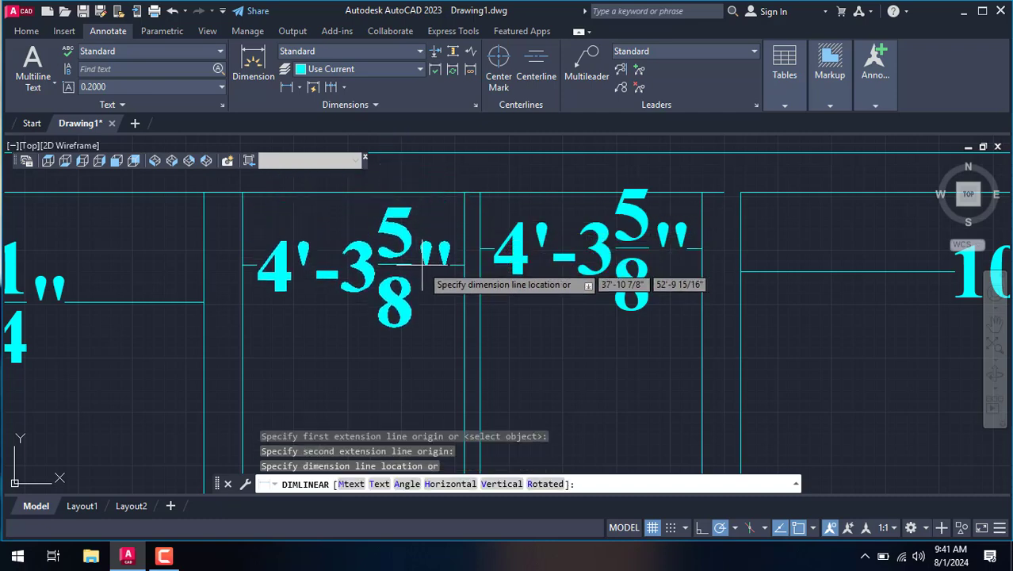
{"action": "key", "text": "Escape"}
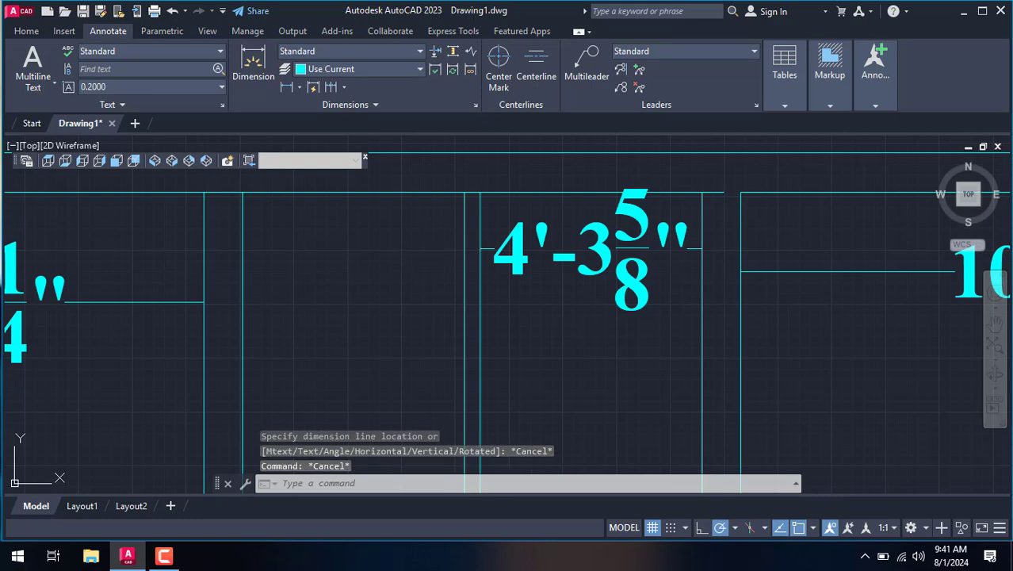
{"action": "type", "text": "u"}
{"action": "key", "text": "Return"}
{"action": "type", "text": "u"}
{"action": "key", "text": "Return"}
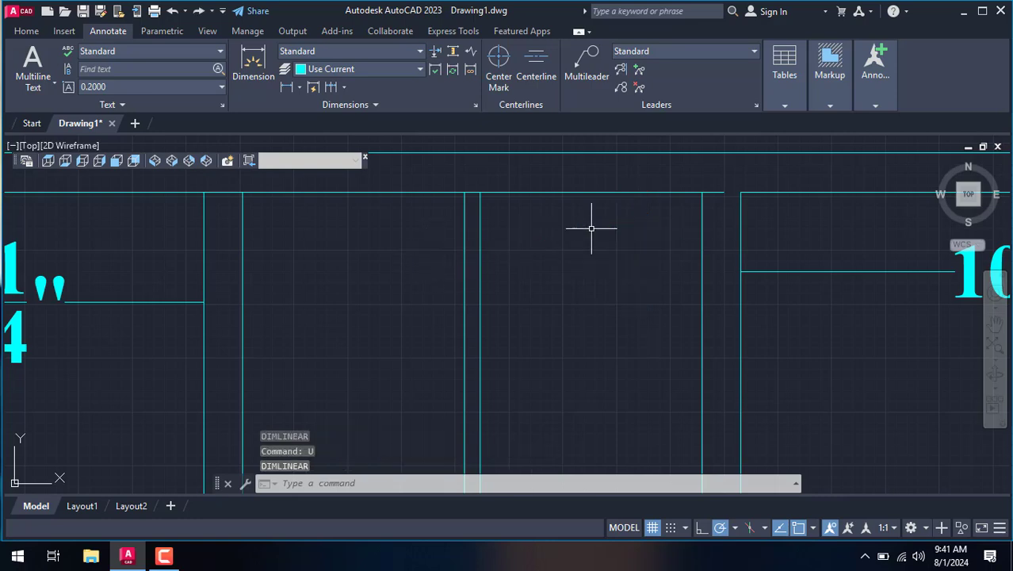
{"action": "scroll", "coordinate": [590, 228], "scroll_direction": "down", "scroll_amount": 5}
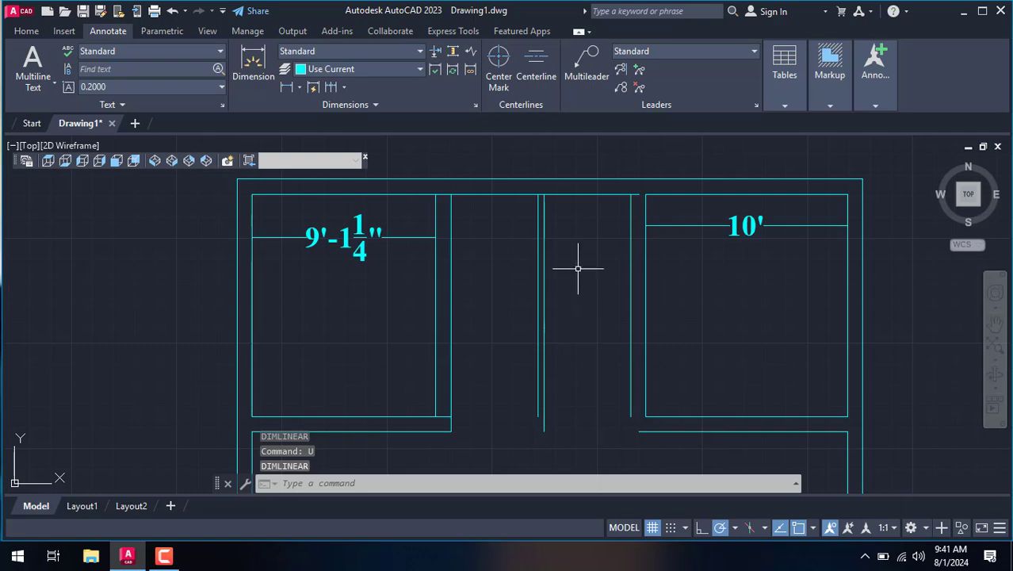
{"action": "right_click", "coordinate": [578, 269]}
Offset the short horizontal line 6' downward to make a parallel copy.
{"action": "key", "text": "Escape"}
{"action": "left_click", "coordinate": [562, 224]}
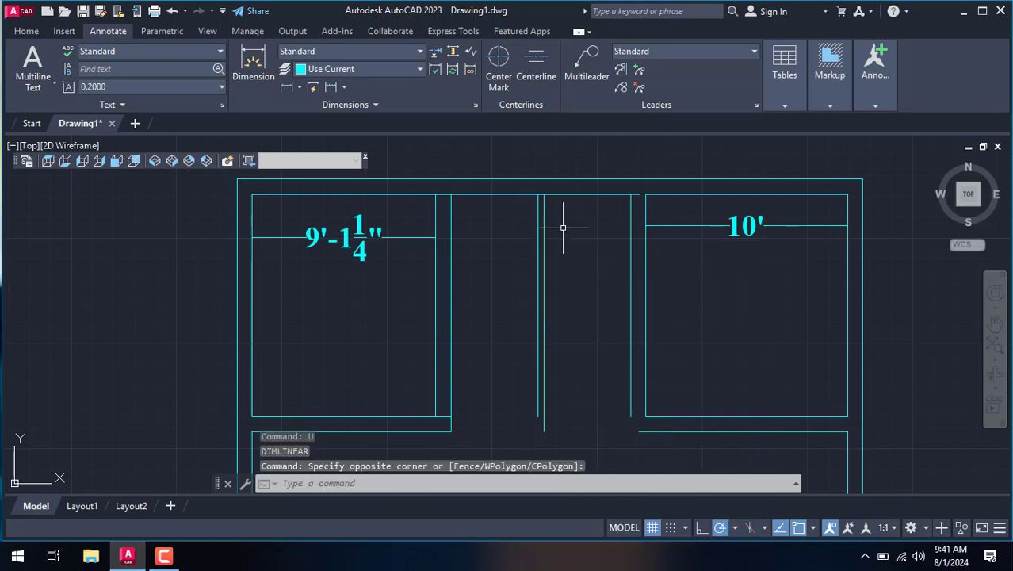
{"action": "type", "text": "o"}
{"action": "key", "text": "Return"}
{"action": "type", "text": "6"}
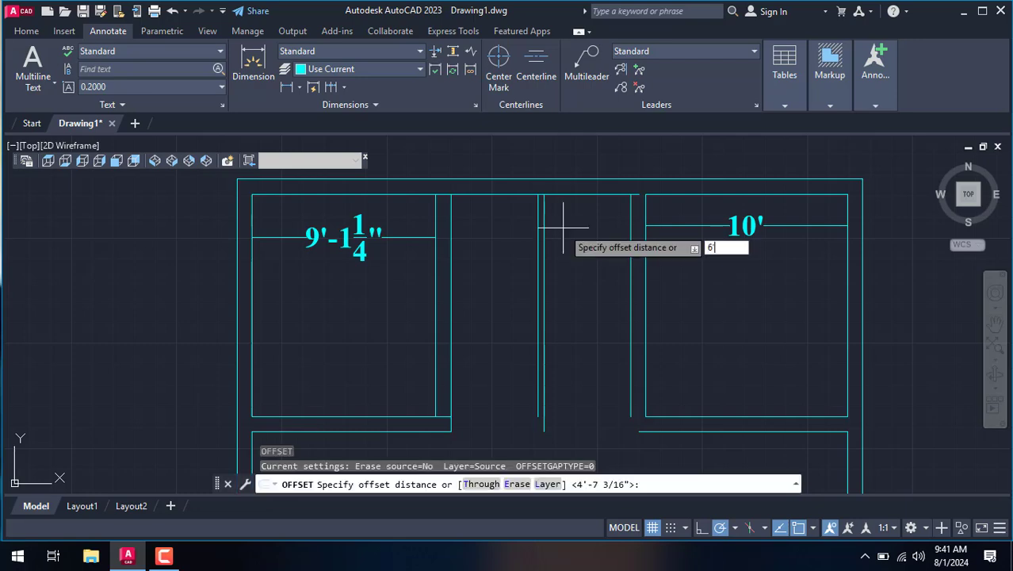
{"action": "key", "text": "Return"}
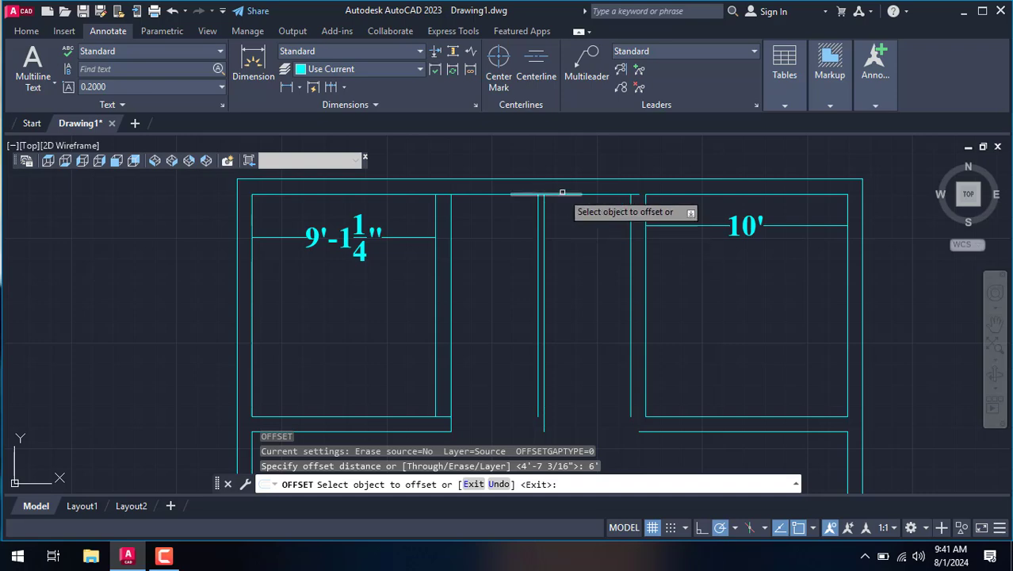
{"action": "left_click", "coordinate": [565, 198]}
{"action": "left_click", "coordinate": [571, 238]}
{"action": "right_click", "coordinate": [571, 248]}
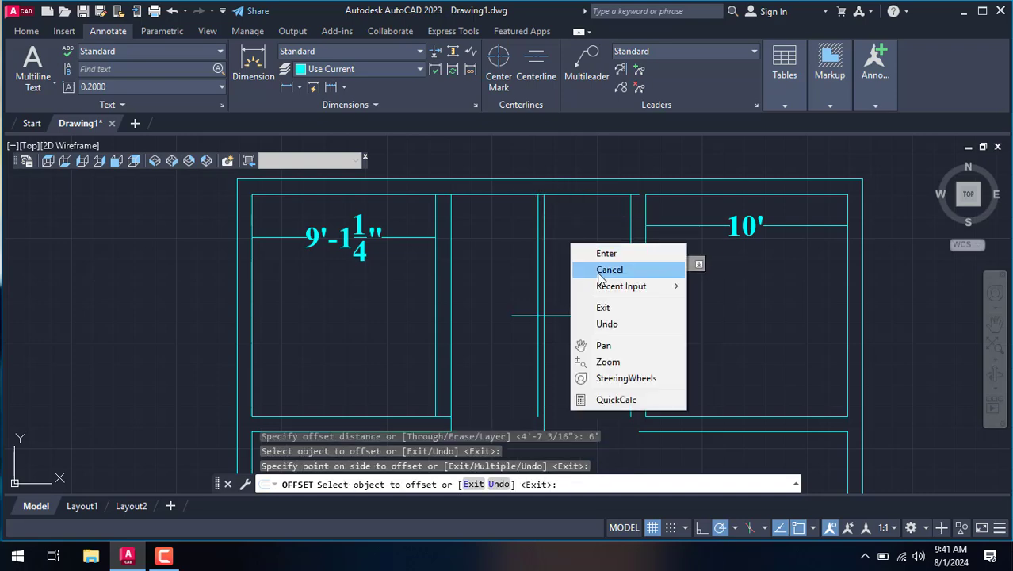
{"action": "left_click", "coordinate": [600, 270]}
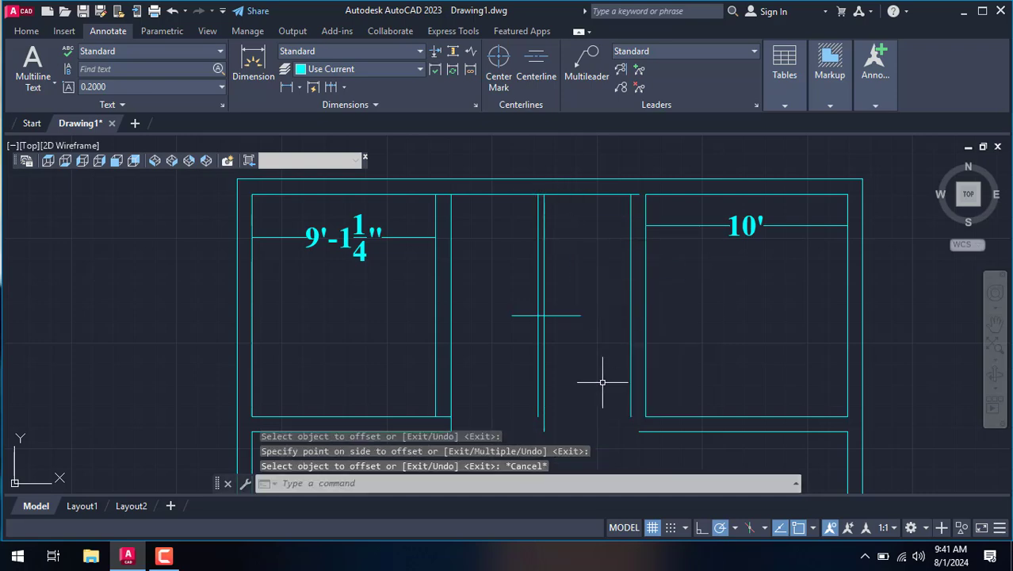
Extend the lower horizontal line right until it meets the wall.
{"action": "type", "text": "ex"}
{"action": "key", "text": "Return"}
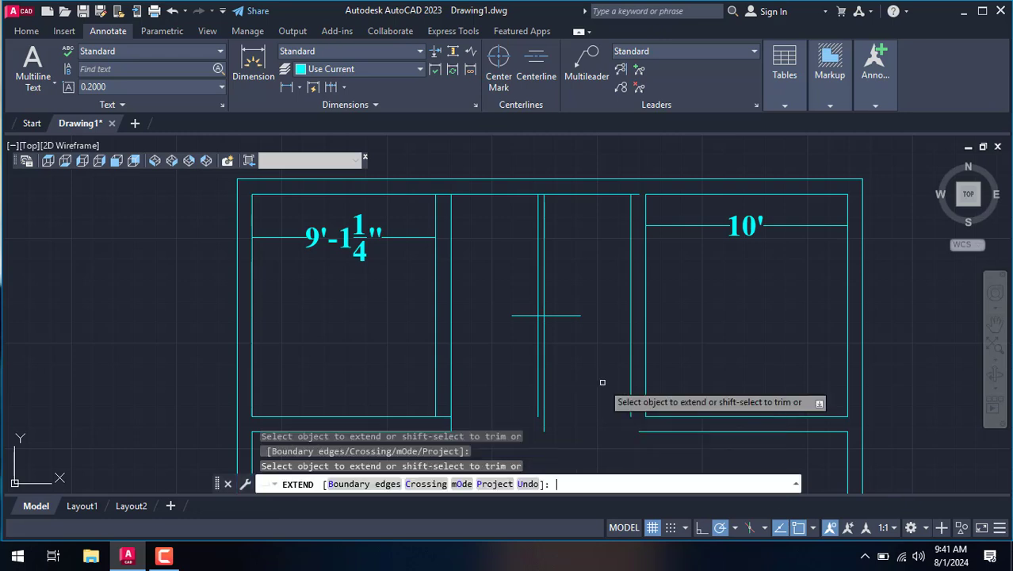
{"action": "left_click", "coordinate": [562, 314]}
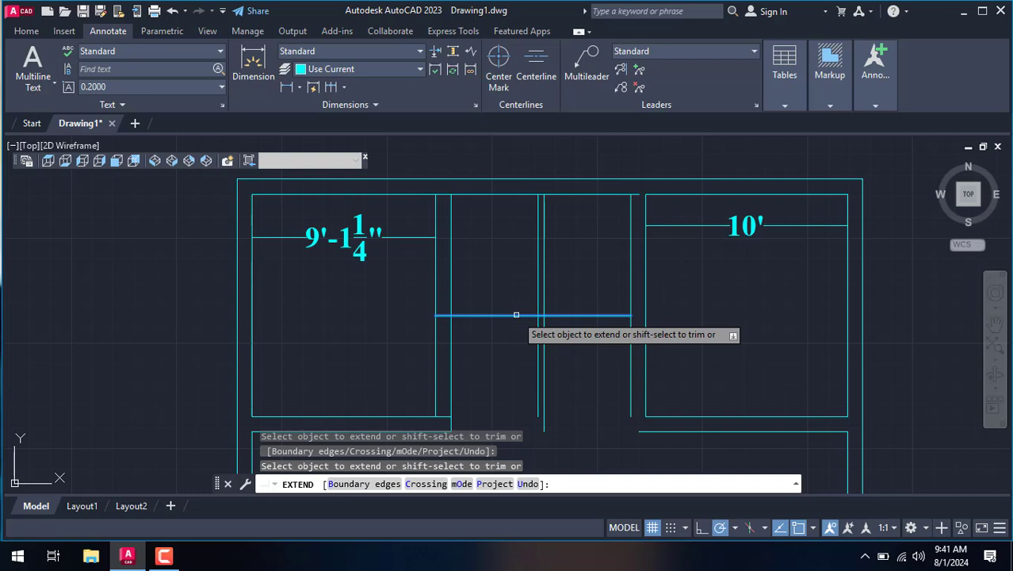
{"action": "right_click", "coordinate": [476, 243]}
{"action": "left_click", "coordinate": [501, 271]}
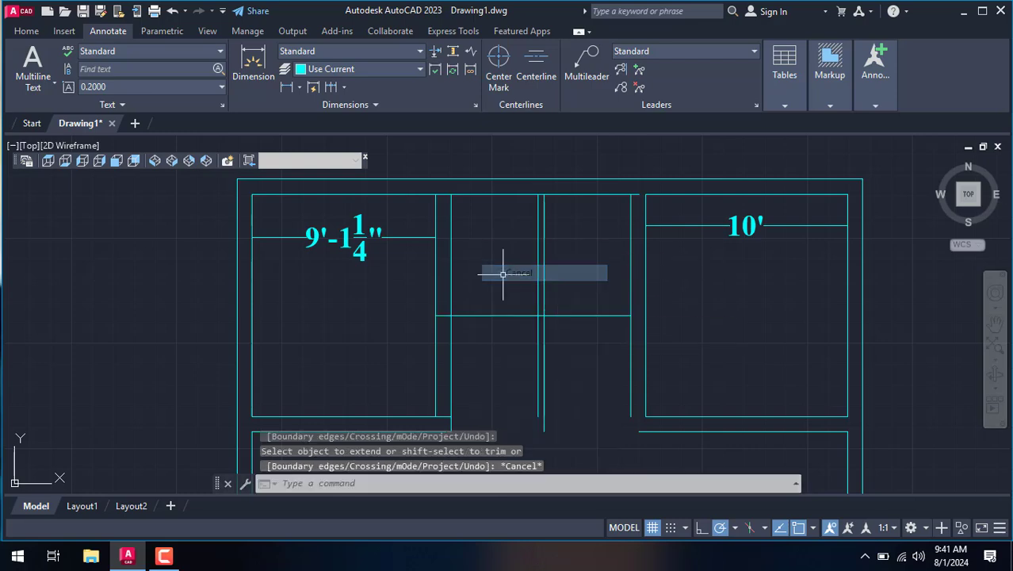
Delete the 9'-1 1/4" and 10' dimensions.
{"action": "left_click", "coordinate": [359, 225]}
{"action": "key", "text": "Delete"}
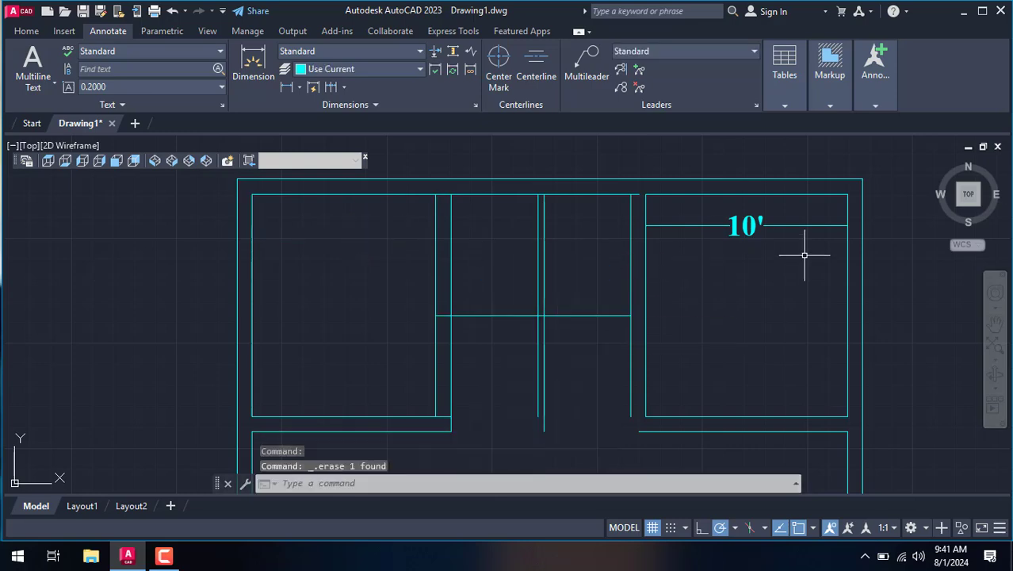
{"action": "left_click", "coordinate": [759, 225]}
{"action": "key", "text": "Delete"}
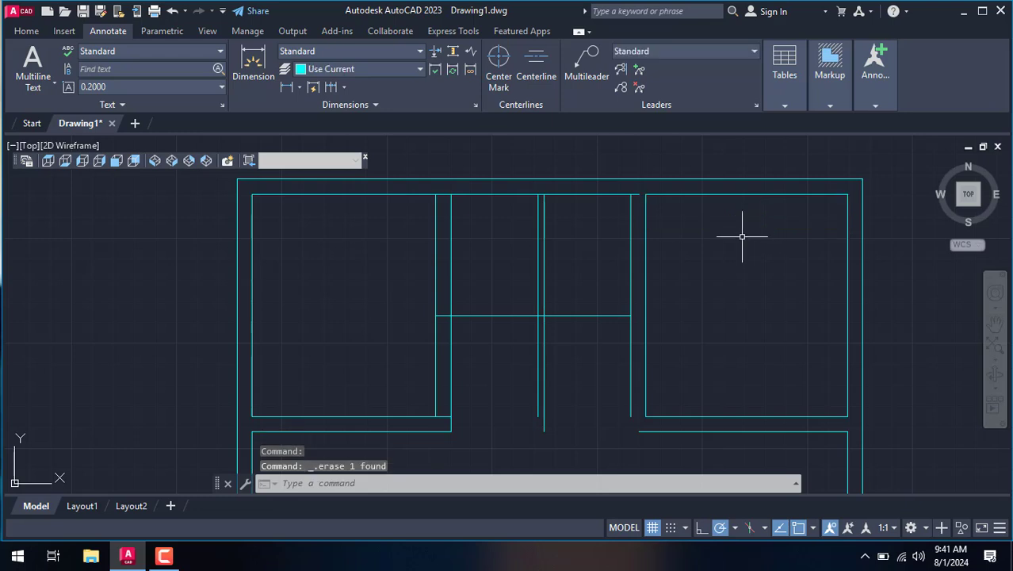
Offset the horizontal partition line just below it to form a 9" double wall.
{"action": "type", "text": "o"}
{"action": "key", "text": "Return"}
{"action": "key", "text": "Return"}
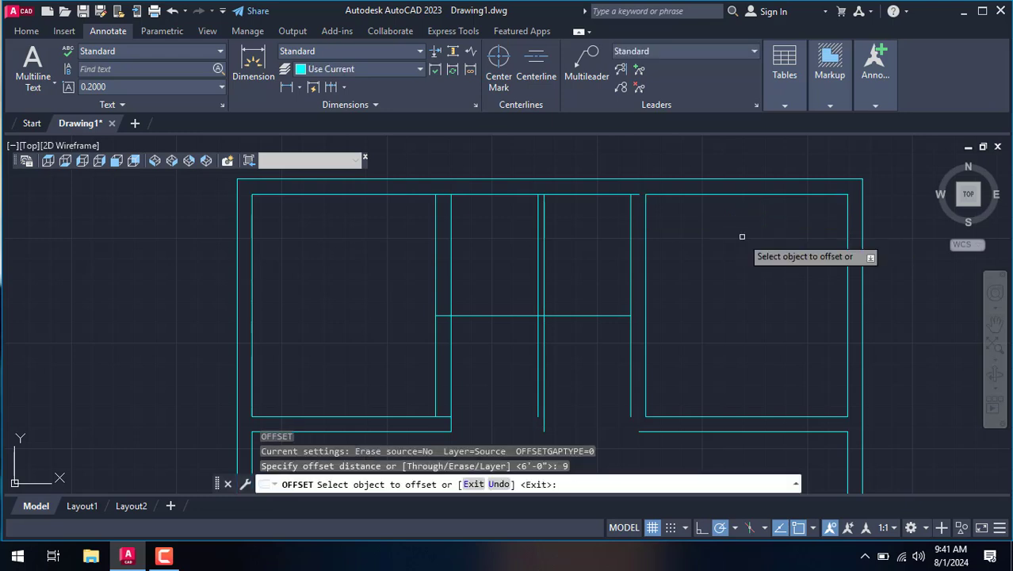
{"action": "left_click", "coordinate": [595, 315]}
{"action": "left_click", "coordinate": [597, 327]}
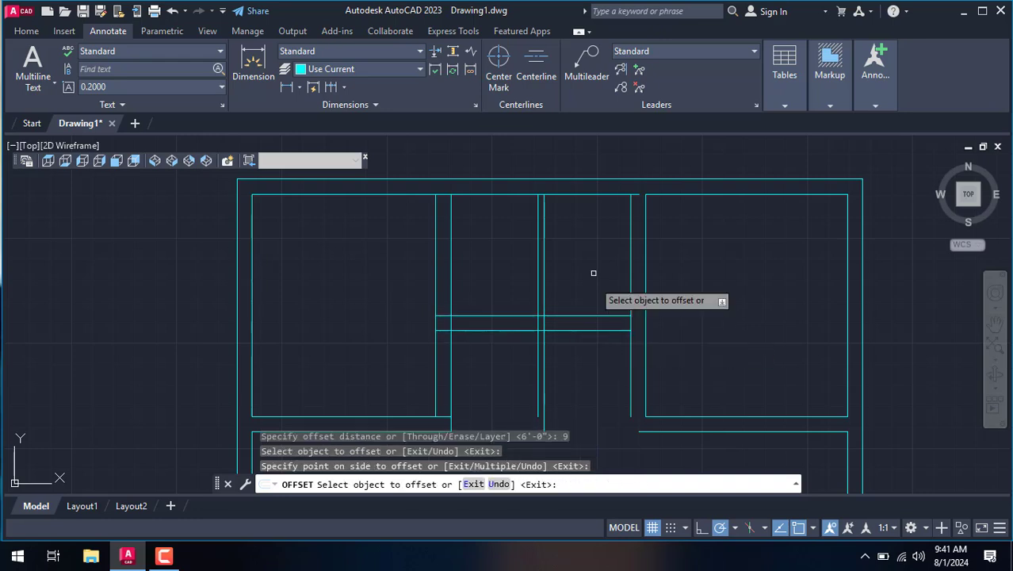
{"action": "right_click", "coordinate": [594, 257]}
{"action": "left_click", "coordinate": [617, 282]}
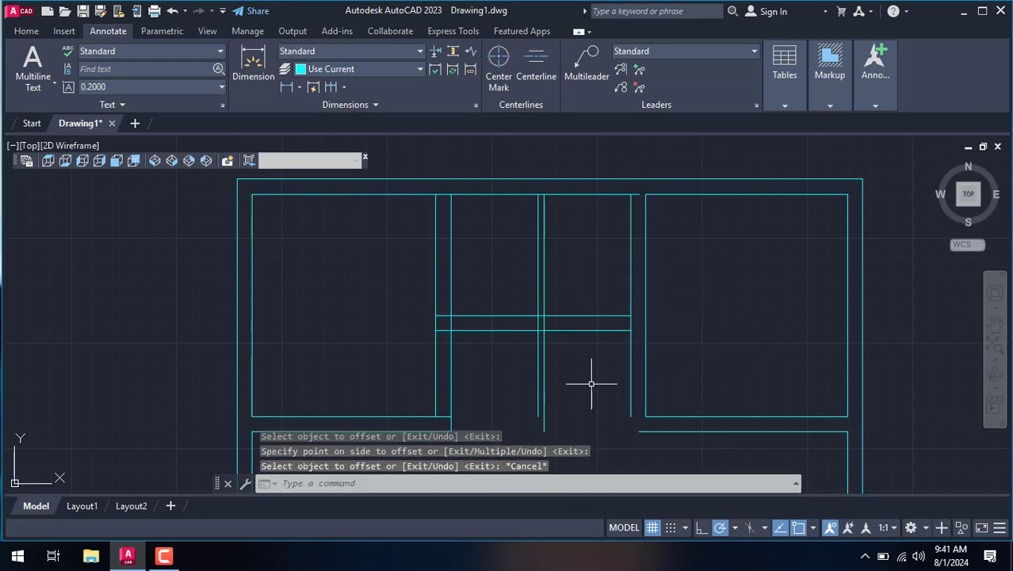
Fence-trim the overlapping partition and corridor line ends below the corridor.
{"action": "type", "text": "tr"}
{"action": "key", "text": "Return"}
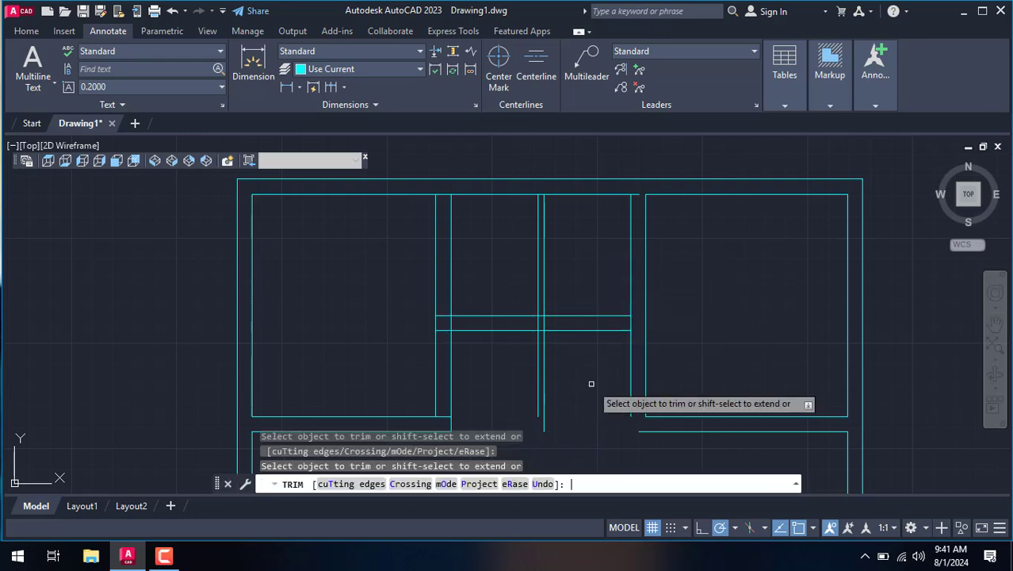
{"action": "left_click", "coordinate": [533, 382]}
{"action": "left_click", "coordinate": [569, 392]}
{"action": "key", "text": "Return"}
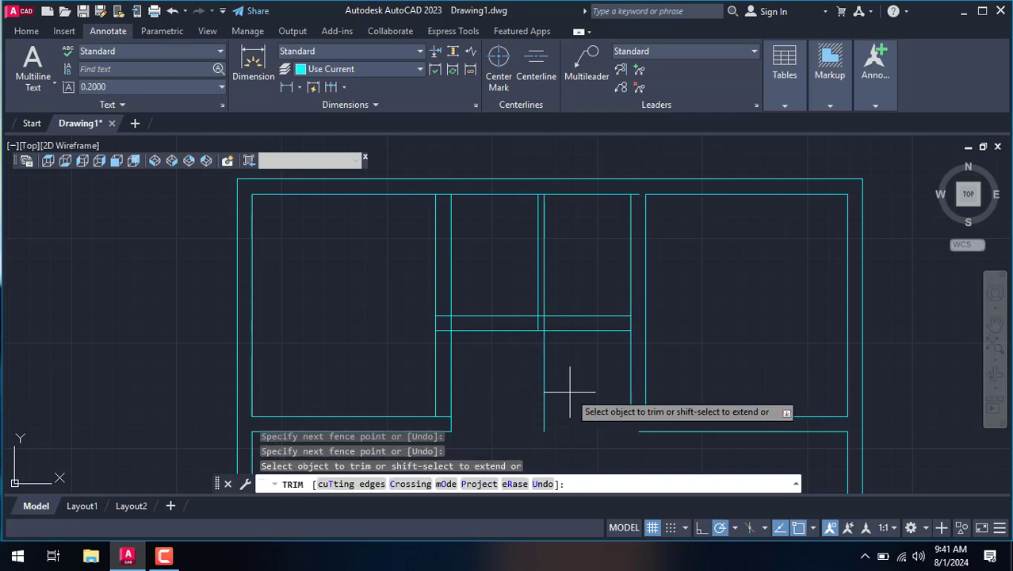
{"action": "left_click", "coordinate": [540, 386]}
{"action": "left_click", "coordinate": [546, 384]}
{"action": "key", "text": "Return"}
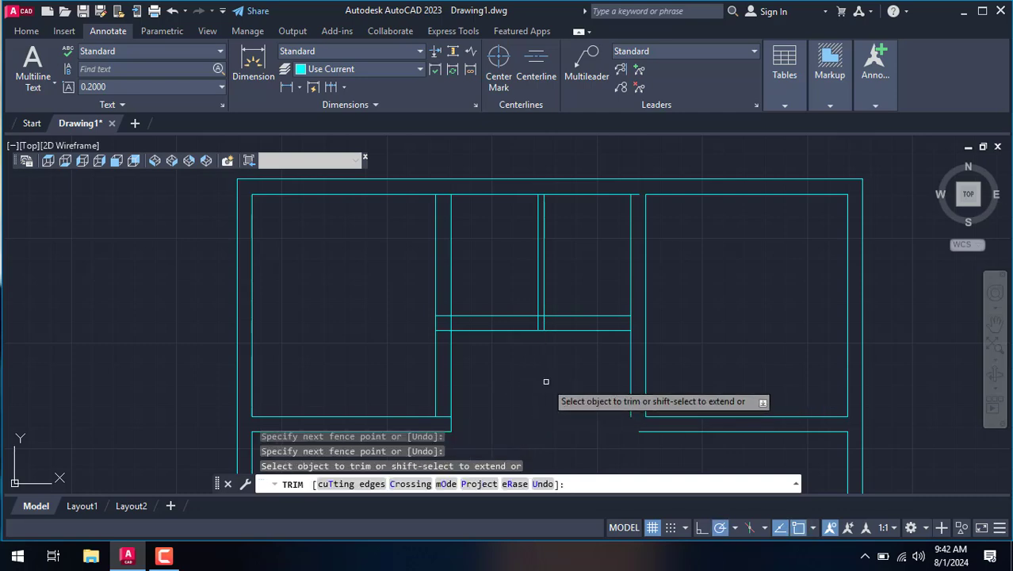
{"action": "scroll", "coordinate": [535, 316], "scroll_direction": "up", "scroll_amount": 3}
{"action": "left_click", "coordinate": [525, 367]}
{"action": "left_click", "coordinate": [601, 386]}
{"action": "key", "text": "Return"}
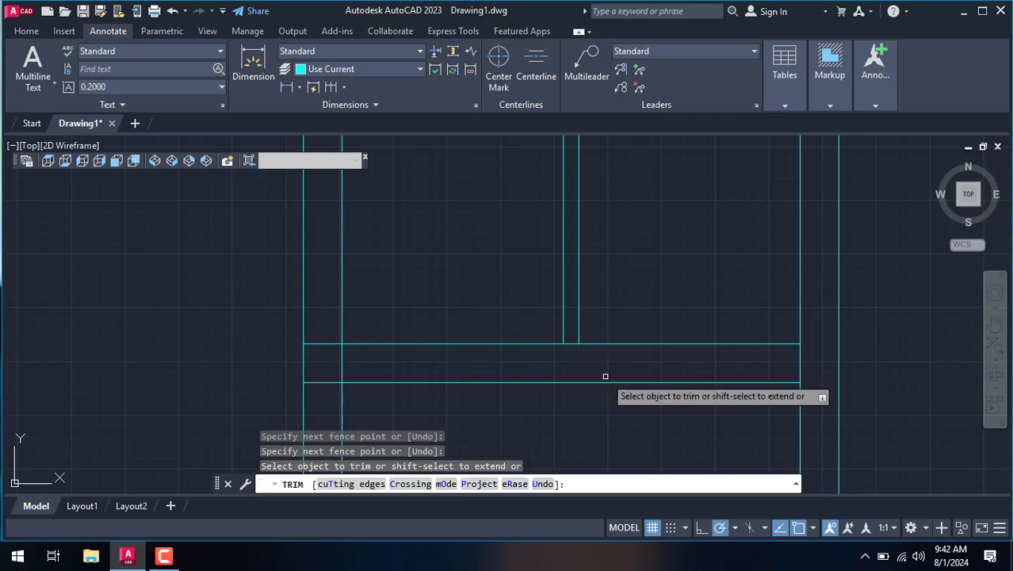
Trim the short piece between partitions and the corridor lines at the left walls.
{"action": "left_click", "coordinate": [565, 338]}
{"action": "left_click", "coordinate": [571, 353]}
{"action": "key", "text": "Return"}
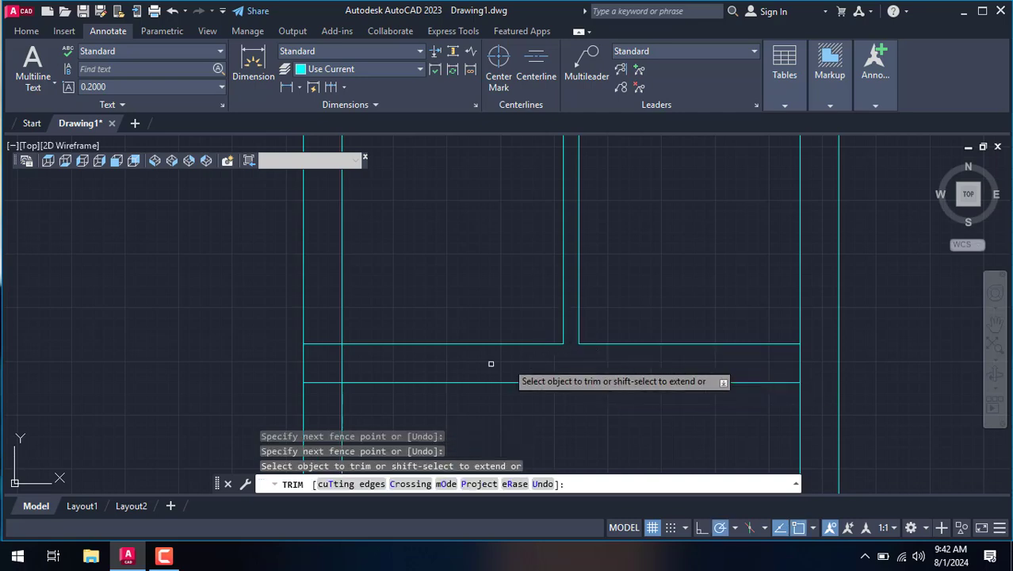
{"action": "left_click", "coordinate": [310, 302]}
{"action": "left_click", "coordinate": [321, 391]}
{"action": "key", "text": "Return"}
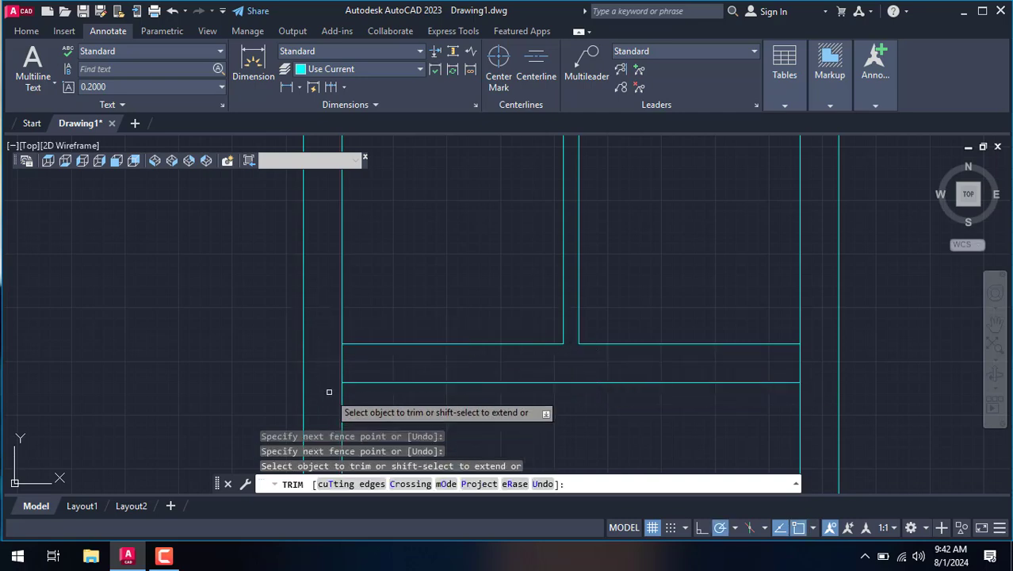
{"action": "left_click", "coordinate": [324, 371]}
{"action": "key", "text": "Return"}
{"action": "scroll", "coordinate": [488, 357], "scroll_direction": "down", "scroll_amount": 2}
{"action": "scroll", "coordinate": [542, 356], "scroll_direction": "up", "scroll_amount": 2}
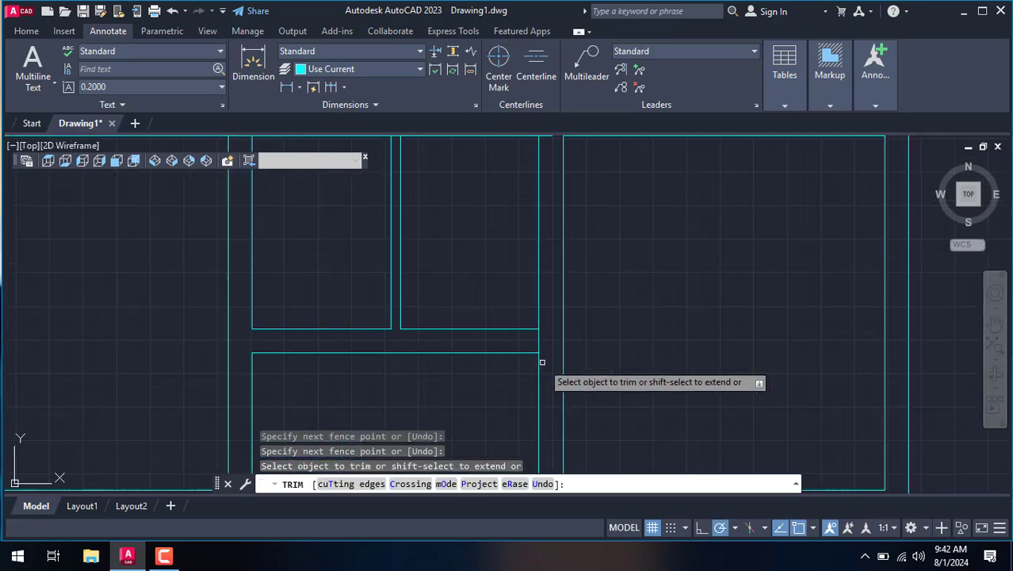
{"action": "scroll", "coordinate": [538, 327], "scroll_direction": "up", "scroll_amount": 1}
Trim the wall lines across the opening and at the top wall junction.
{"action": "left_click", "coordinate": [515, 343]}
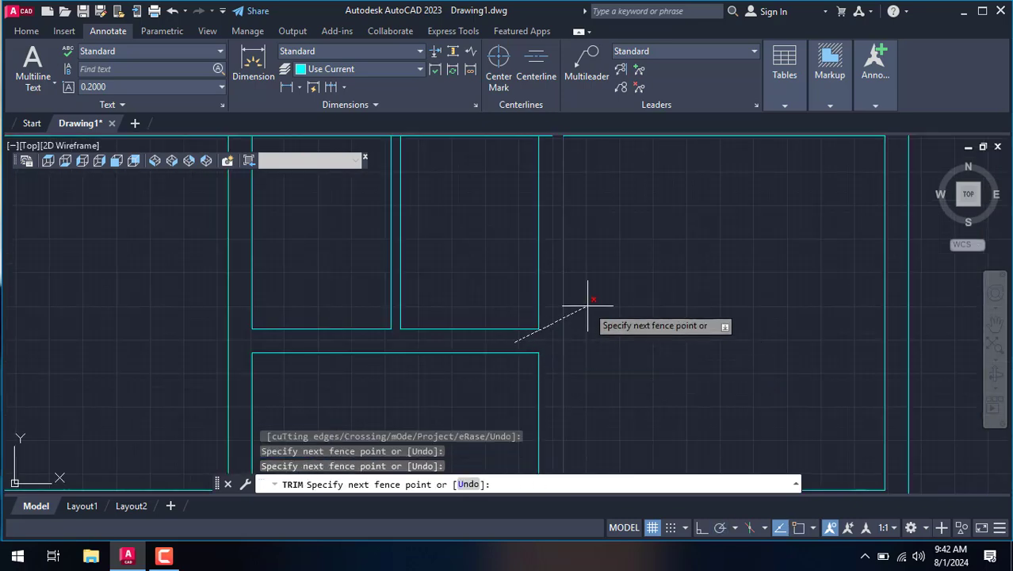
{"action": "key", "text": "Return"}
{"action": "scroll", "coordinate": [551, 313], "scroll_direction": "down", "scroll_amount": 3}
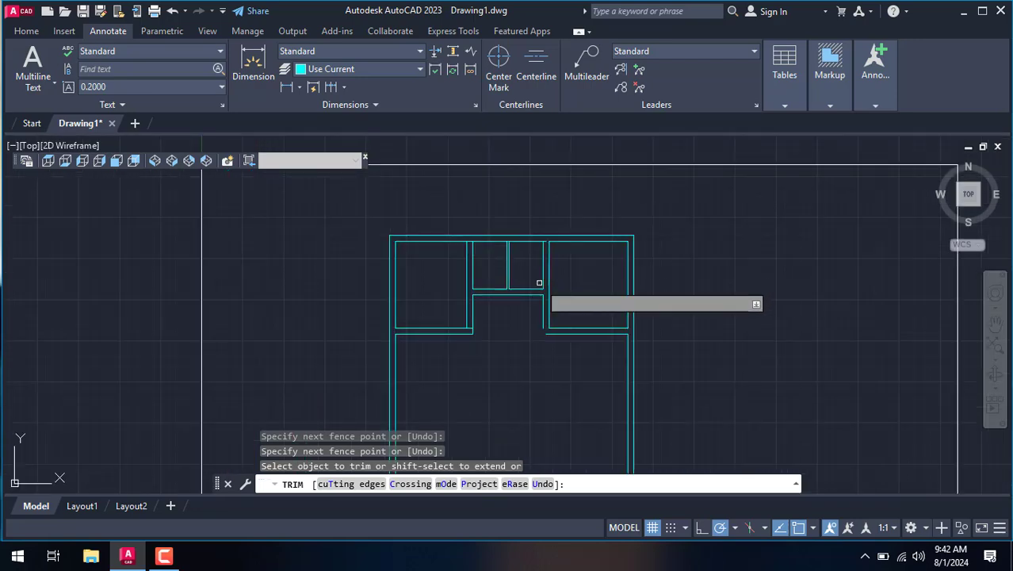
{"action": "scroll", "coordinate": [547, 237], "scroll_direction": "up", "scroll_amount": 2}
{"action": "scroll", "coordinate": [540, 274], "scroll_direction": "up", "scroll_amount": 3}
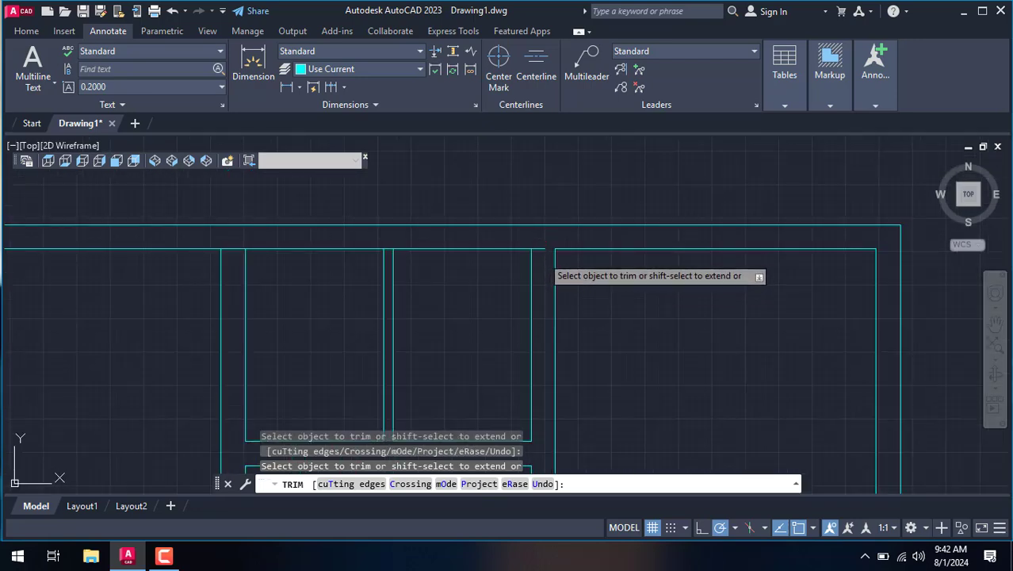
{"action": "left_click", "coordinate": [546, 236]}
{"action": "key", "text": "Return"}
{"action": "scroll", "coordinate": [545, 288], "scroll_direction": "down", "scroll_amount": 3}
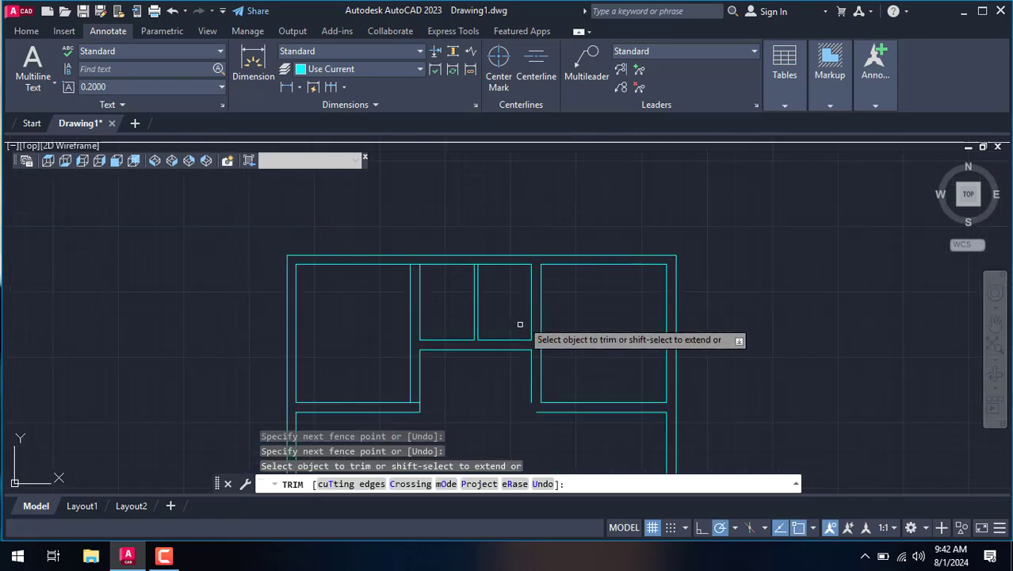
{"action": "scroll", "coordinate": [412, 273], "scroll_direction": "up", "scroll_amount": 4}
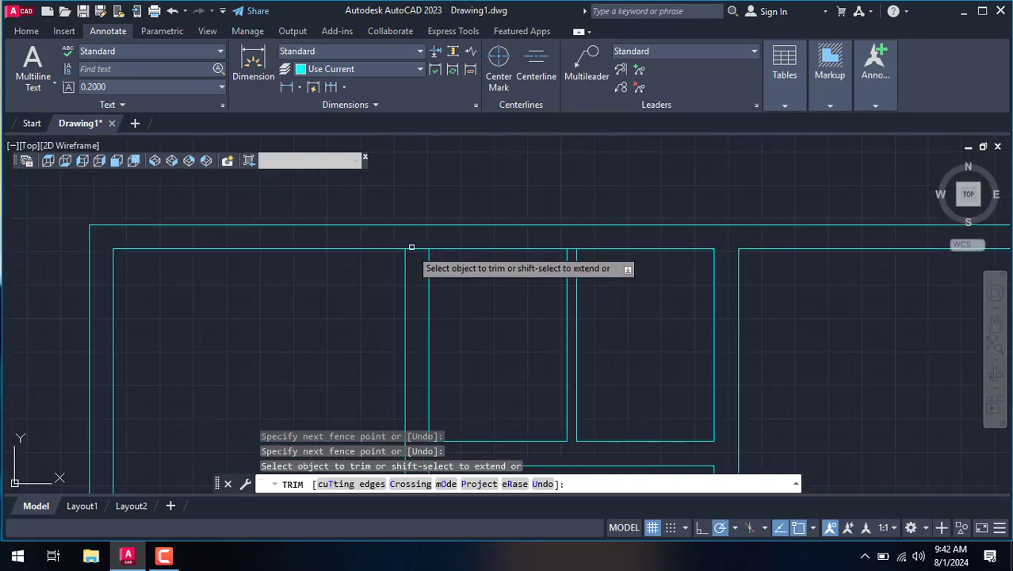
{"action": "left_click", "coordinate": [411, 246]}
{"action": "key", "text": "Return"}
Trim the line crossing the top wall and the segment at the corridor corner.
{"action": "scroll", "coordinate": [547, 248], "scroll_direction": "up", "scroll_amount": 3}
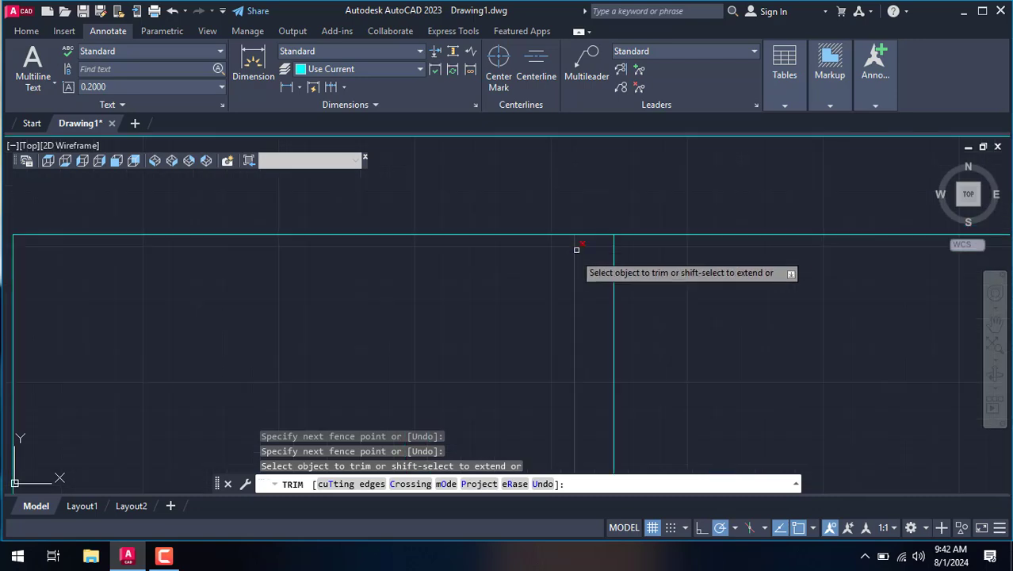
{"action": "left_click", "coordinate": [584, 223]}
{"action": "key", "text": "Return"}
{"action": "scroll", "coordinate": [588, 238], "scroll_direction": "down", "scroll_amount": 4}
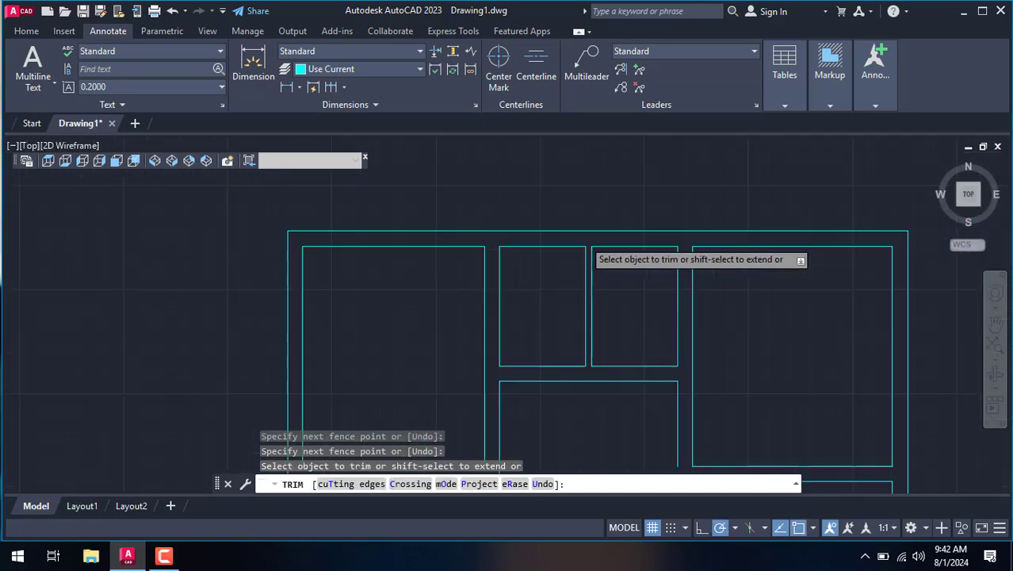
{"action": "scroll", "coordinate": [565, 342], "scroll_direction": "up", "scroll_amount": 2}
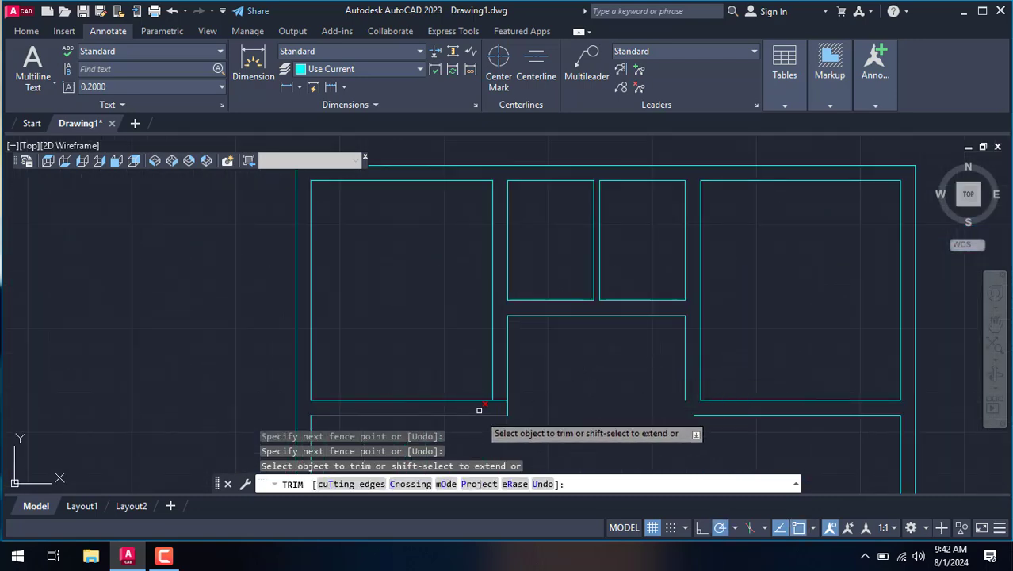
{"action": "left_click", "coordinate": [501, 398]}
{"action": "right_click", "coordinate": [561, 341]}
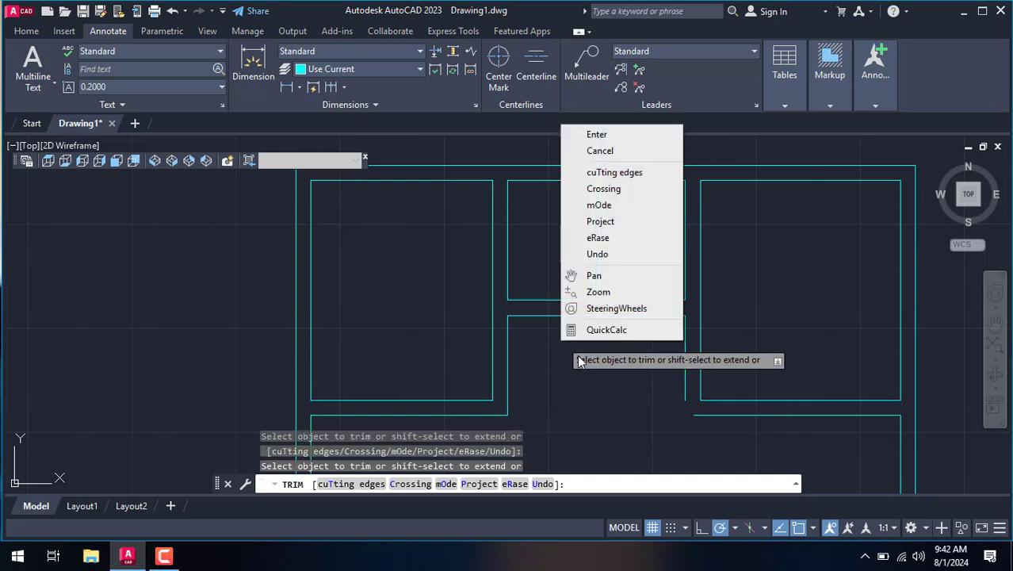
{"action": "left_click", "coordinate": [583, 152]}
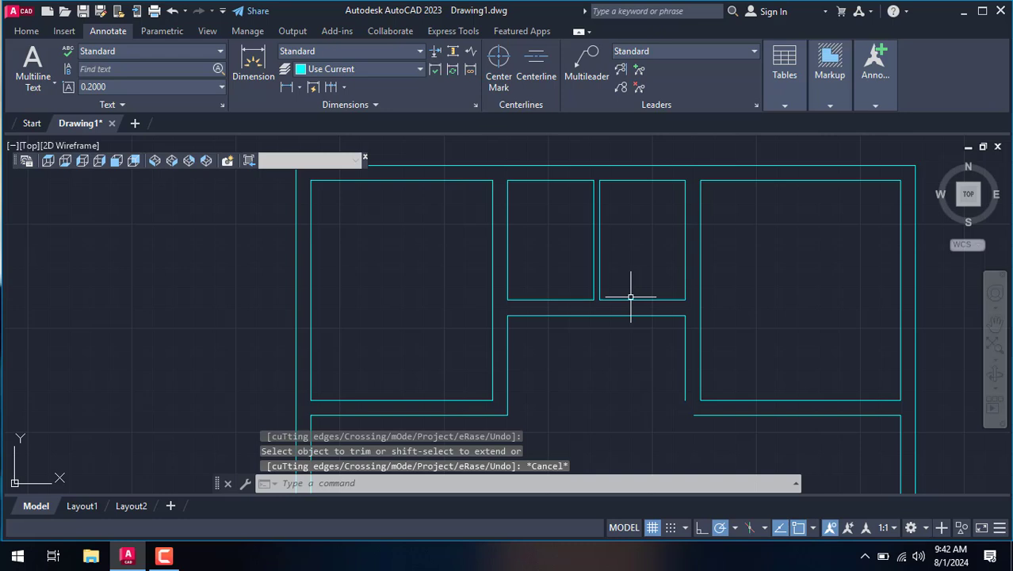
{"action": "type", "text": "ex"}
Extend the lower wall line and the partition line down to the bottom wall.
{"action": "key", "text": "Return"}
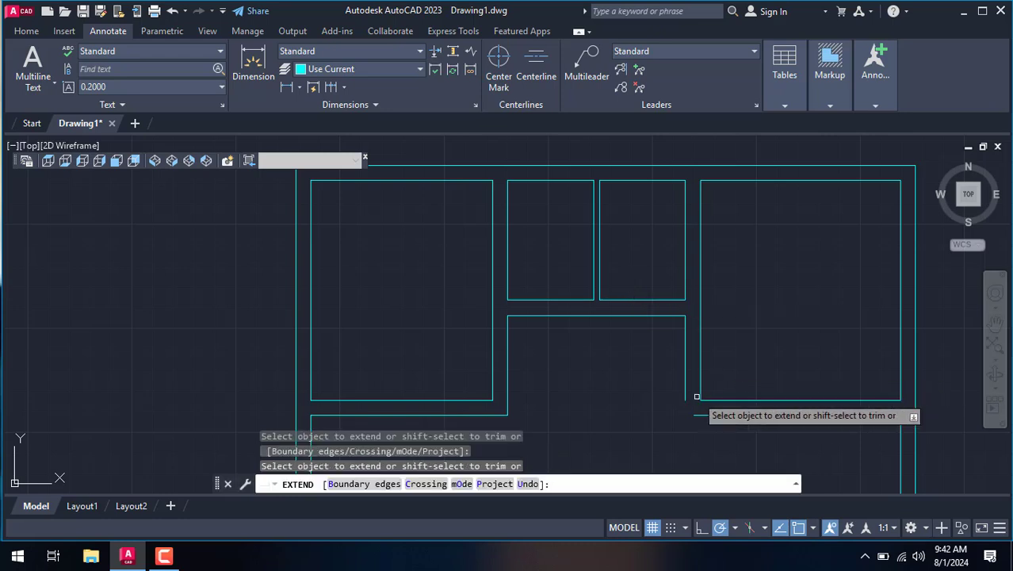
{"action": "left_click", "coordinate": [702, 415]}
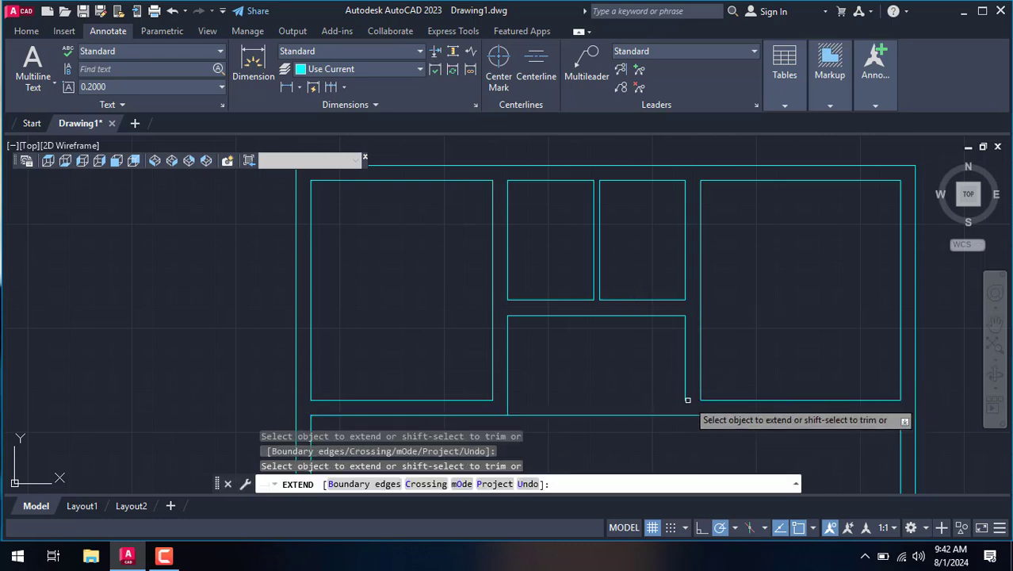
{"action": "left_click", "coordinate": [685, 400]}
{"action": "right_click", "coordinate": [583, 366]}
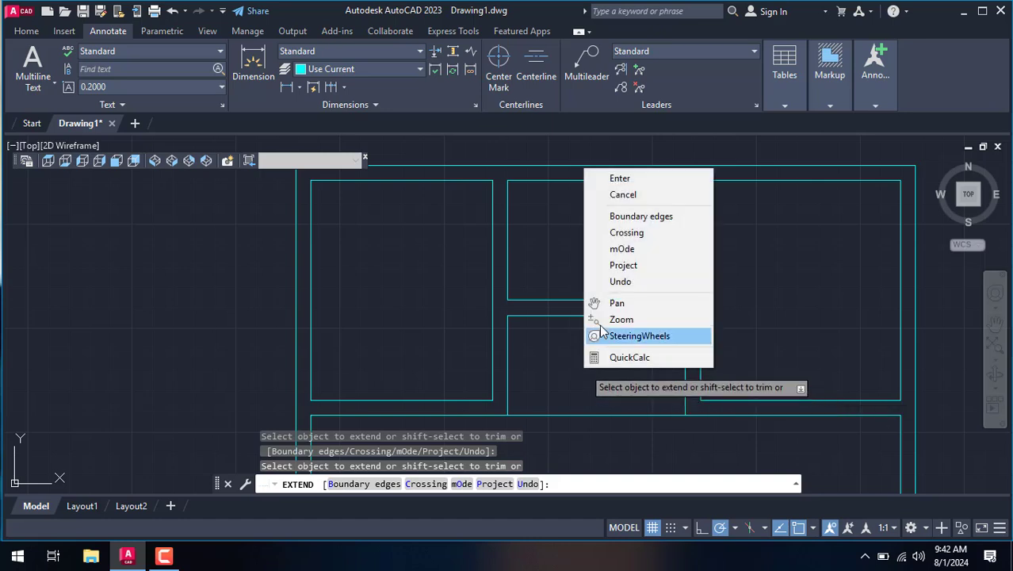
{"action": "left_click", "coordinate": [630, 193]}
Start another trim with TR and end it without cutting anything.
{"action": "type", "text": "tr"}
{"action": "key", "text": "Return"}
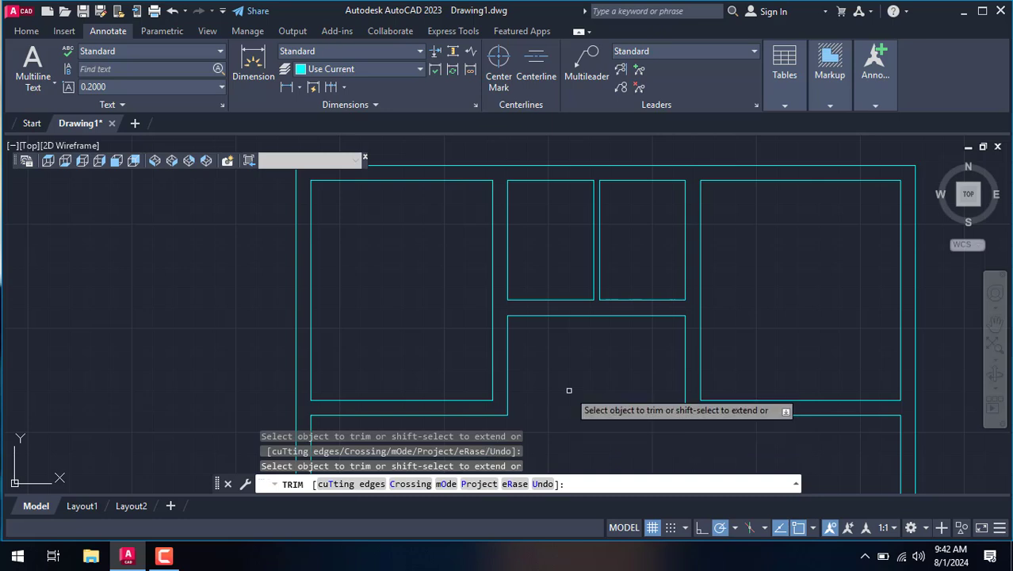
{"action": "right_click", "coordinate": [567, 389]}
{"action": "left_click", "coordinate": [608, 201]}
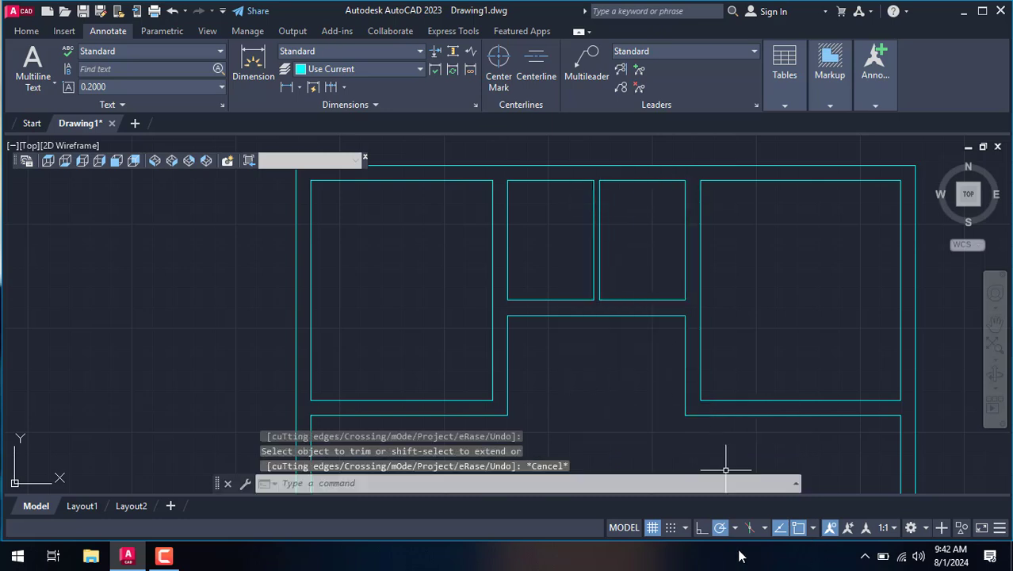
{"action": "left_click", "coordinate": [156, 561]}
Zoom out to show the whole plan and start an offset at 8.6'.
{"action": "left_click", "coordinate": [163, 558]}
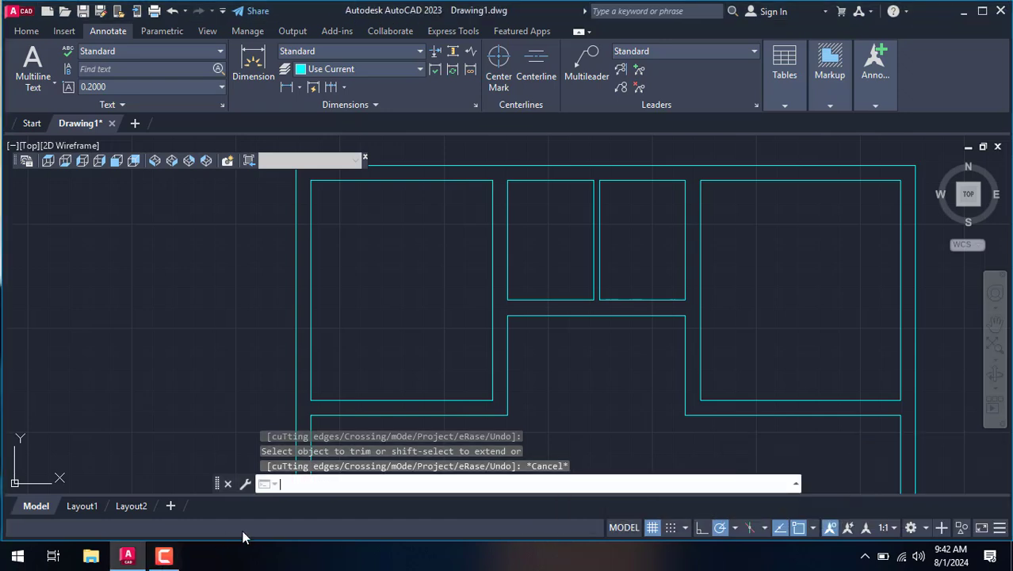
{"action": "scroll", "coordinate": [457, 352], "scroll_direction": "down", "scroll_amount": 6}
{"action": "scroll", "coordinate": [520, 341], "scroll_direction": "down", "scroll_amount": 2}
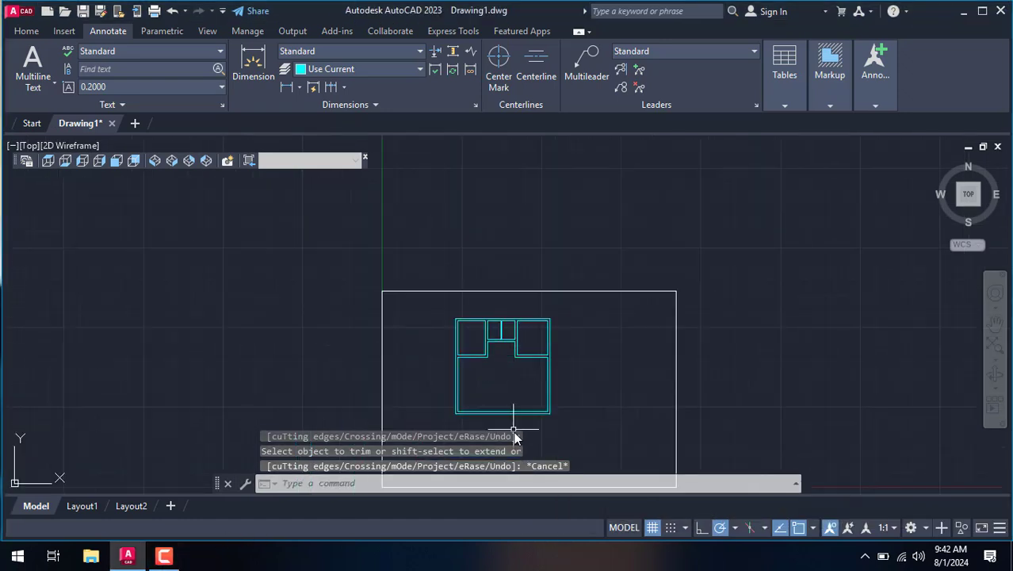
{"action": "scroll", "coordinate": [517, 414], "scroll_direction": "up", "scroll_amount": 8}
{"action": "scroll", "coordinate": [520, 418], "scroll_direction": "down", "scroll_amount": 4}
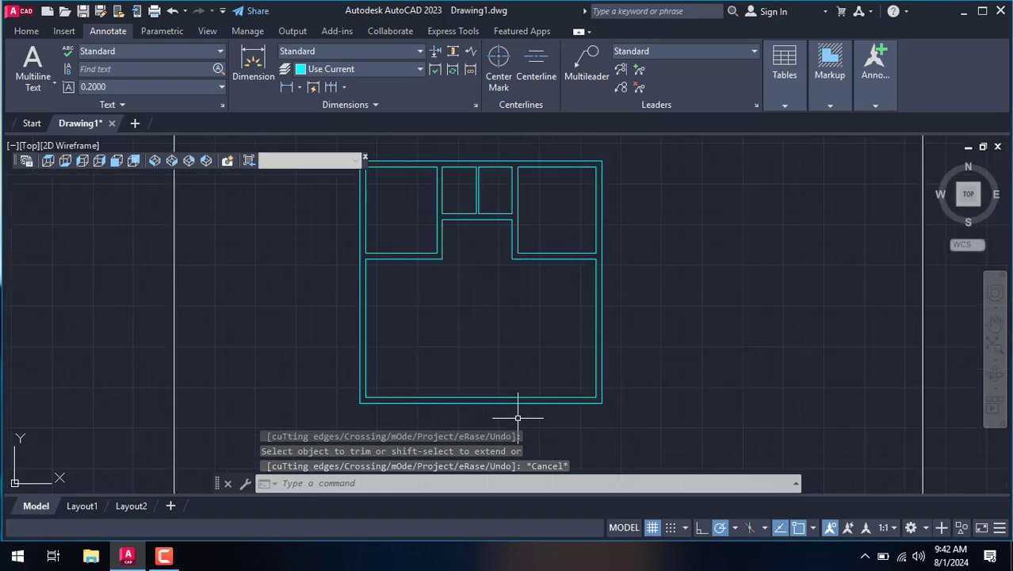
{"action": "scroll", "coordinate": [453, 235], "scroll_direction": "up", "scroll_amount": 4}
{"action": "scroll", "coordinate": [394, 295], "scroll_direction": "down", "scroll_amount": 4}
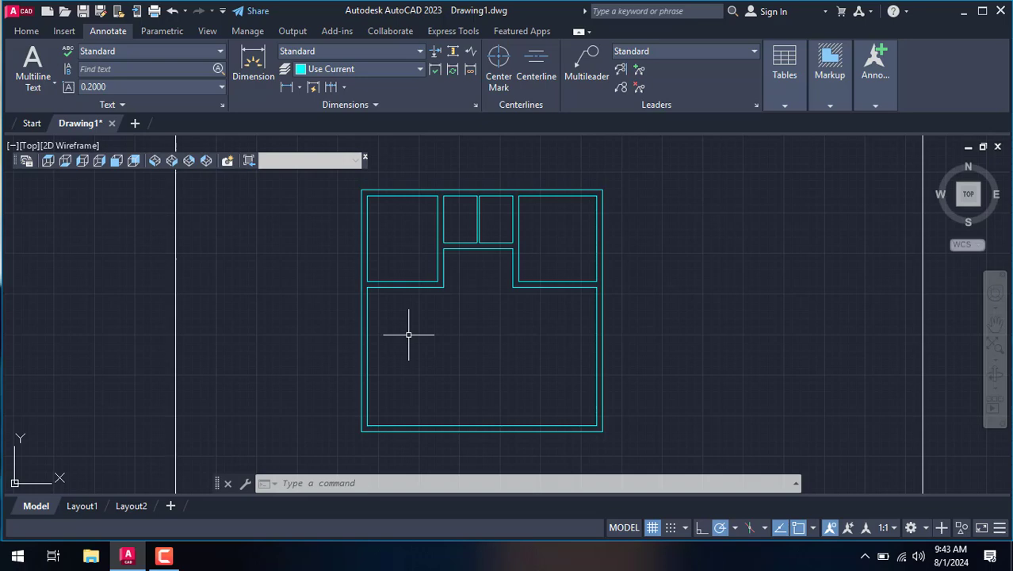
{"action": "type", "text": "o"}
{"action": "key", "text": "Return"}
{"action": "type", "text": "8.6'"}
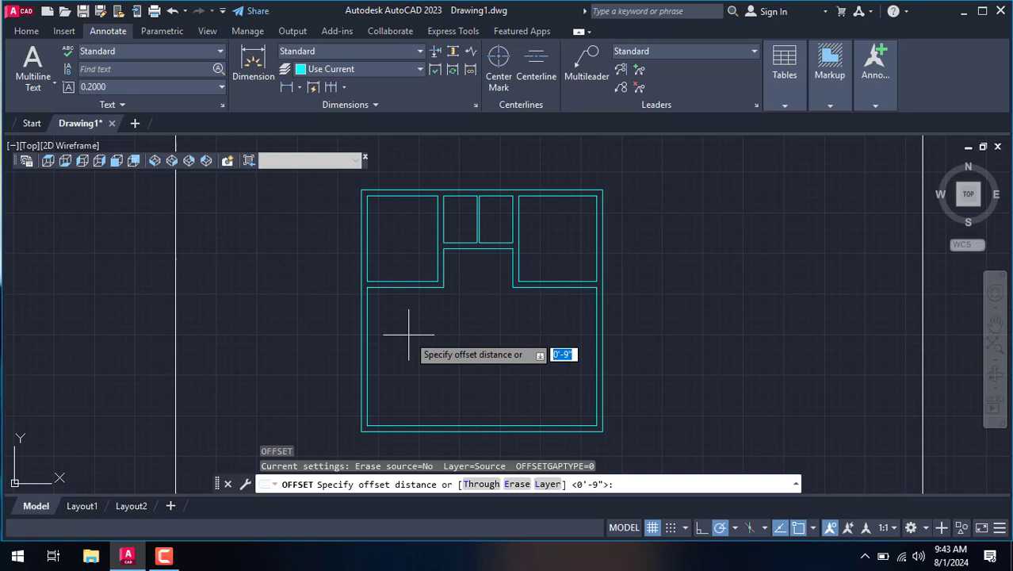
Offset the right room's bottom wall line downward.
{"action": "left_click", "coordinate": [572, 282]}
{"action": "left_click", "coordinate": [566, 361]}
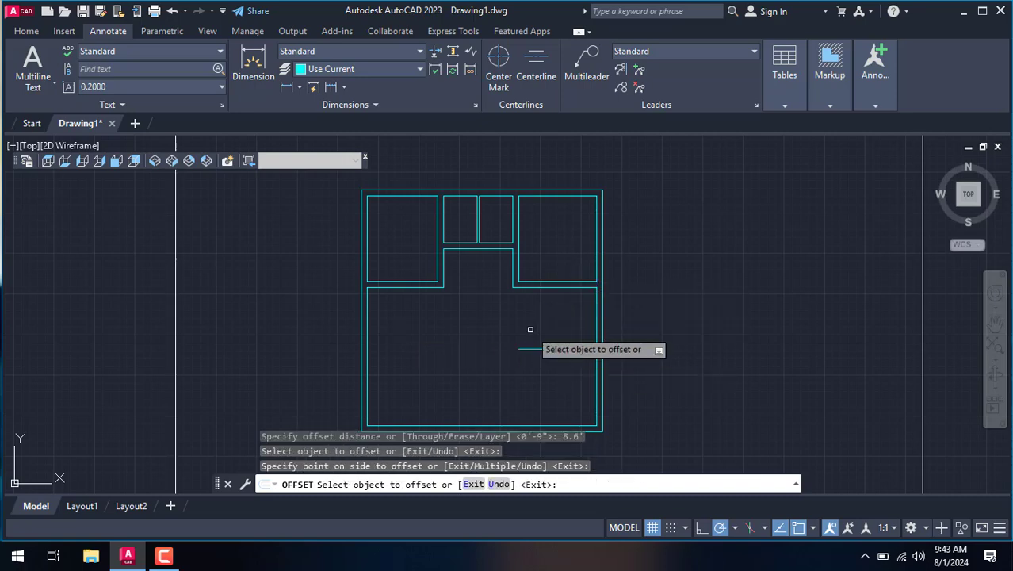
{"action": "right_click", "coordinate": [528, 330]}
{"action": "left_click", "coordinate": [572, 357]}
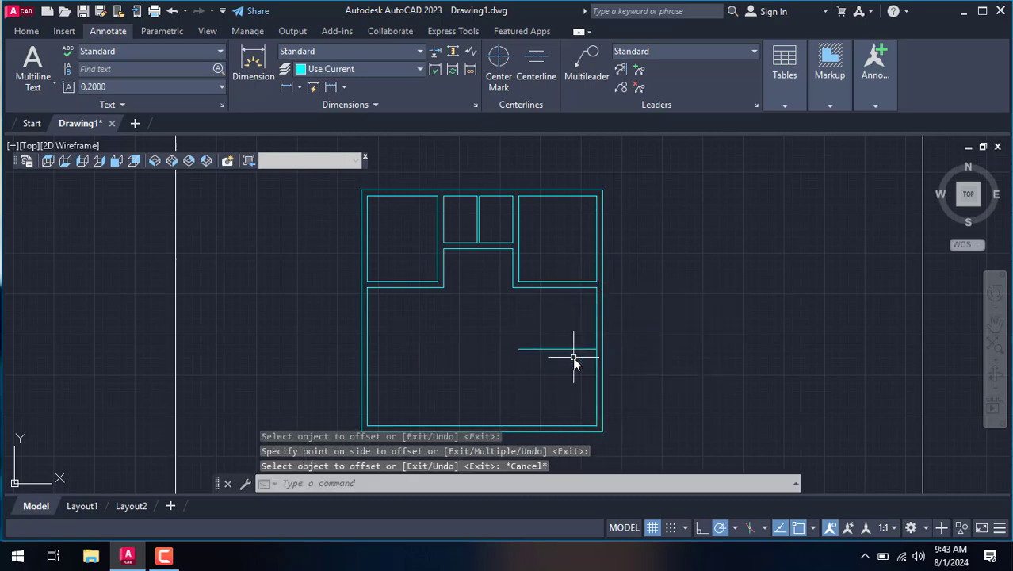
Offset the short wall line 9" to add a parallel copy below it.
{"action": "type", "text": "o"}
{"action": "key", "text": "Return"}
{"action": "type", "text": "9"}
{"action": "key", "text": "Return"}
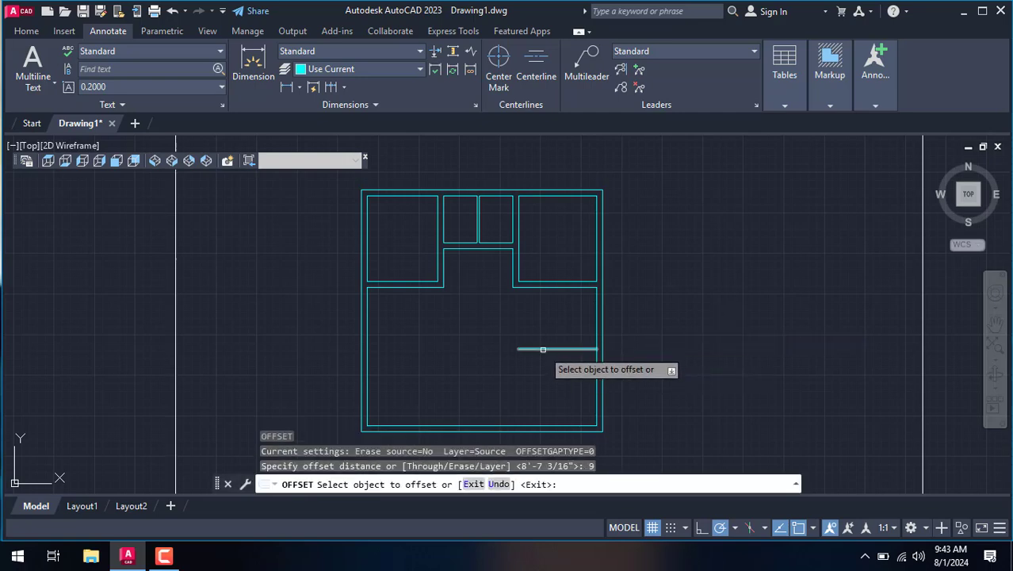
{"action": "left_click", "coordinate": [543, 348]}
{"action": "left_click", "coordinate": [547, 357]}
{"action": "right_click", "coordinate": [537, 327]}
{"action": "left_click", "coordinate": [559, 355]}
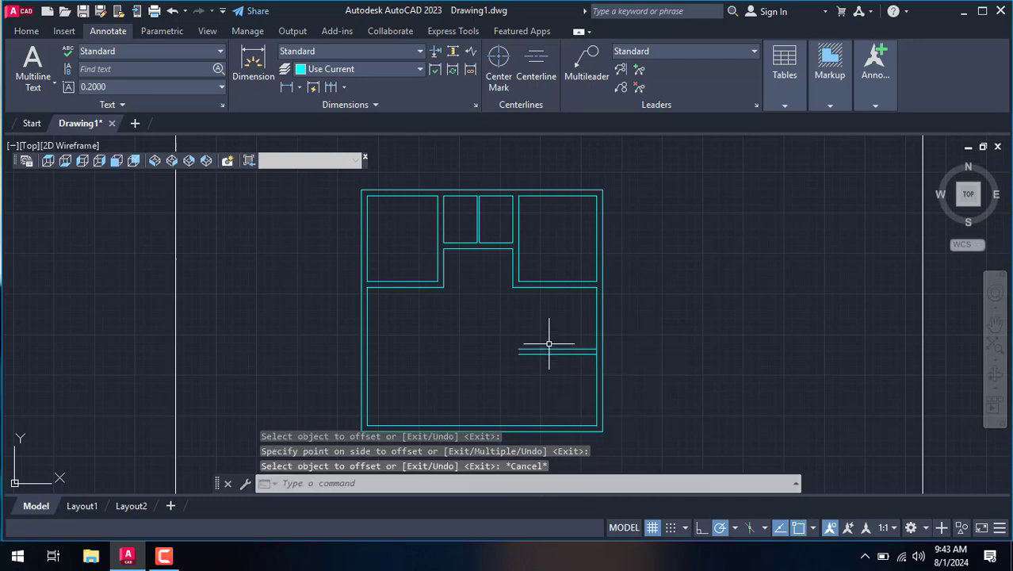
Offset the right inner wall 6' inward into the room.
{"action": "key", "text": "Return"}
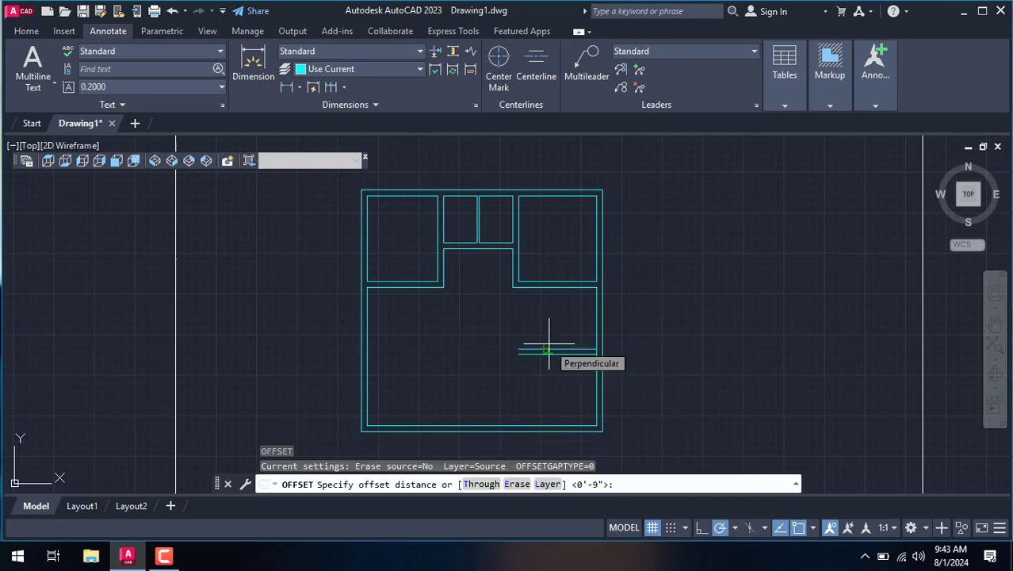
{"action": "type", "text": "6'"}
{"action": "key", "text": "Return"}
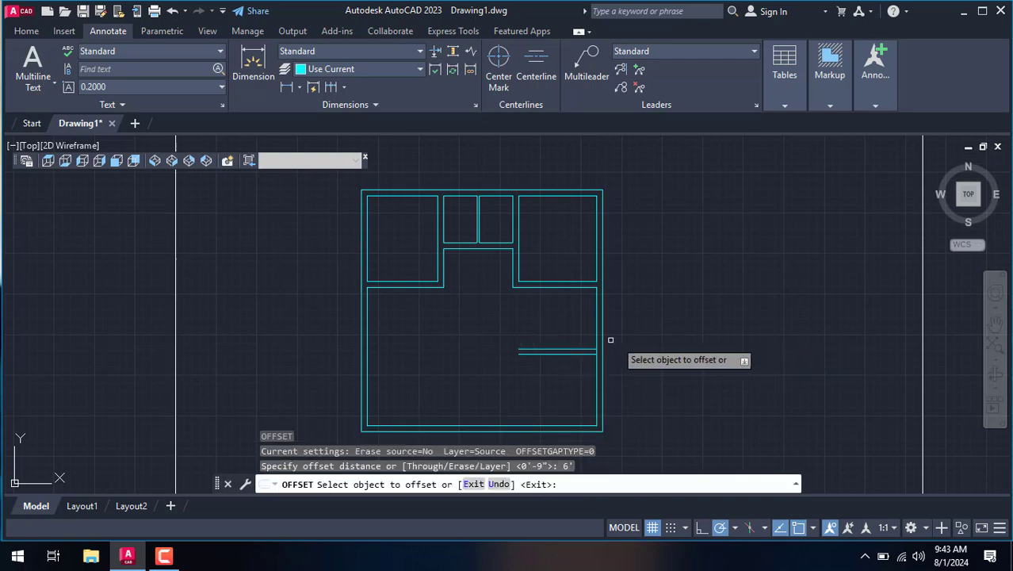
{"action": "left_click", "coordinate": [597, 333]}
{"action": "left_click", "coordinate": [554, 326]}
{"action": "right_click", "coordinate": [554, 327]}
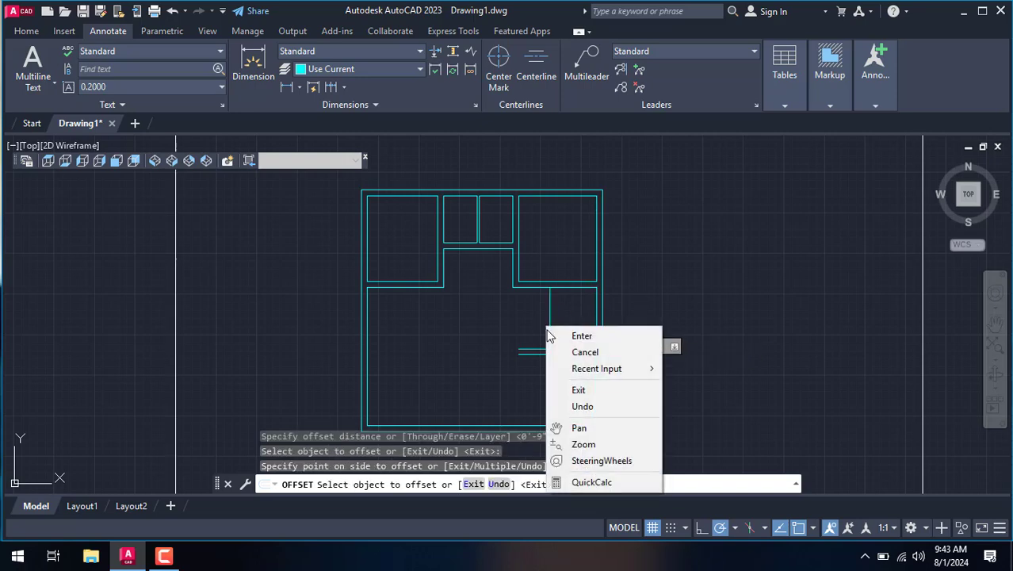
{"action": "left_click", "coordinate": [571, 350]}
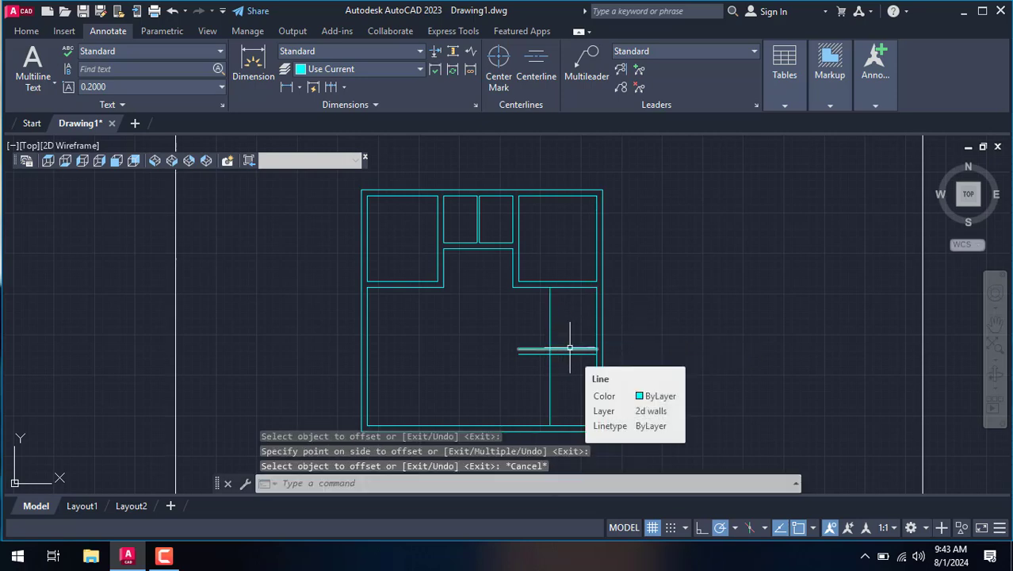
Offset the new partition 9" to the left and trim the pair below the short wall.
{"action": "key", "text": "Return"}
{"action": "type", "text": "9"}
{"action": "key", "text": "Return"}
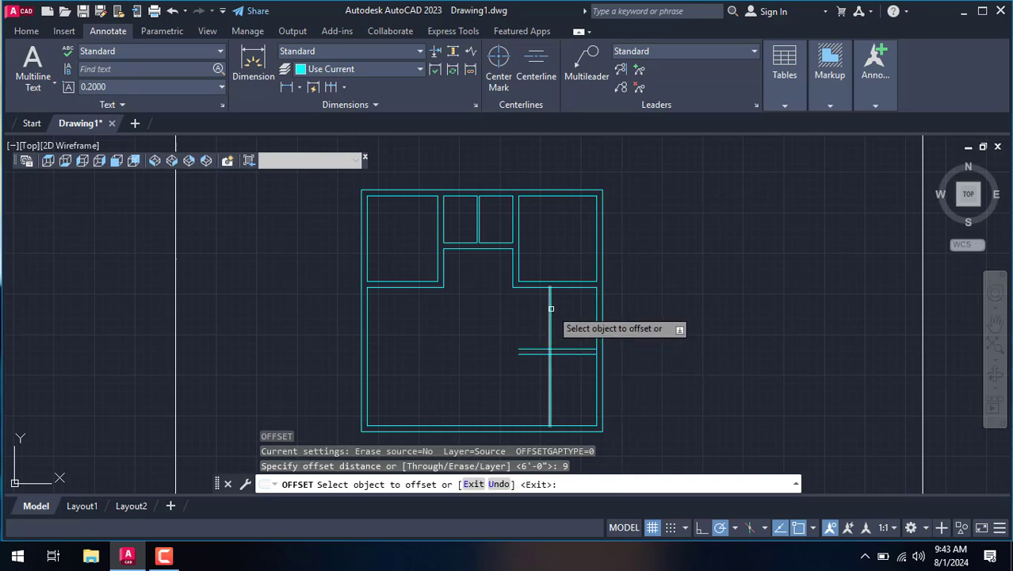
{"action": "left_click", "coordinate": [550, 333]}
{"action": "left_click", "coordinate": [507, 313]}
{"action": "right_click", "coordinate": [464, 301]}
{"action": "left_click", "coordinate": [492, 328]}
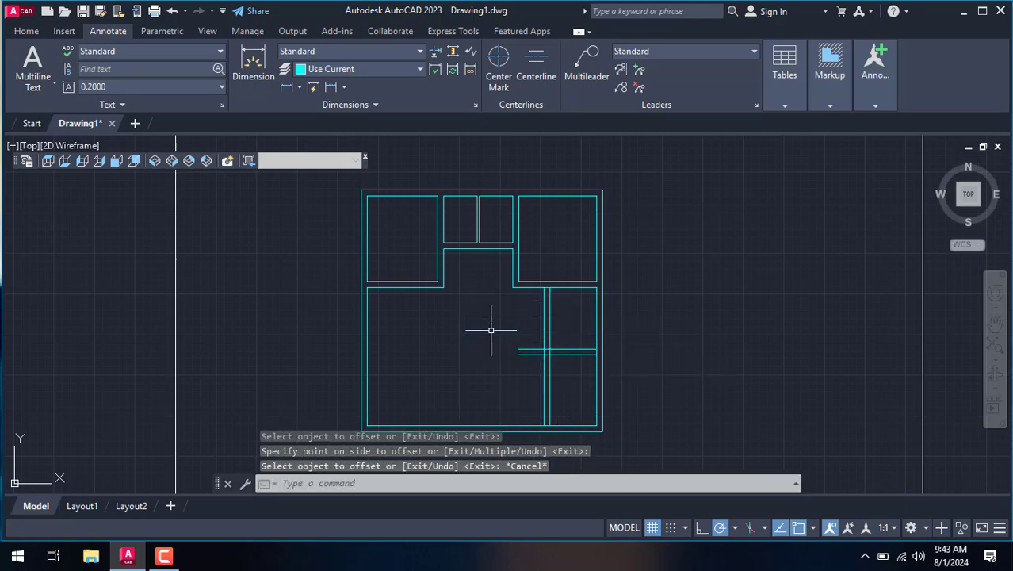
{"action": "type", "text": "tr"}
{"action": "key", "text": "Return"}
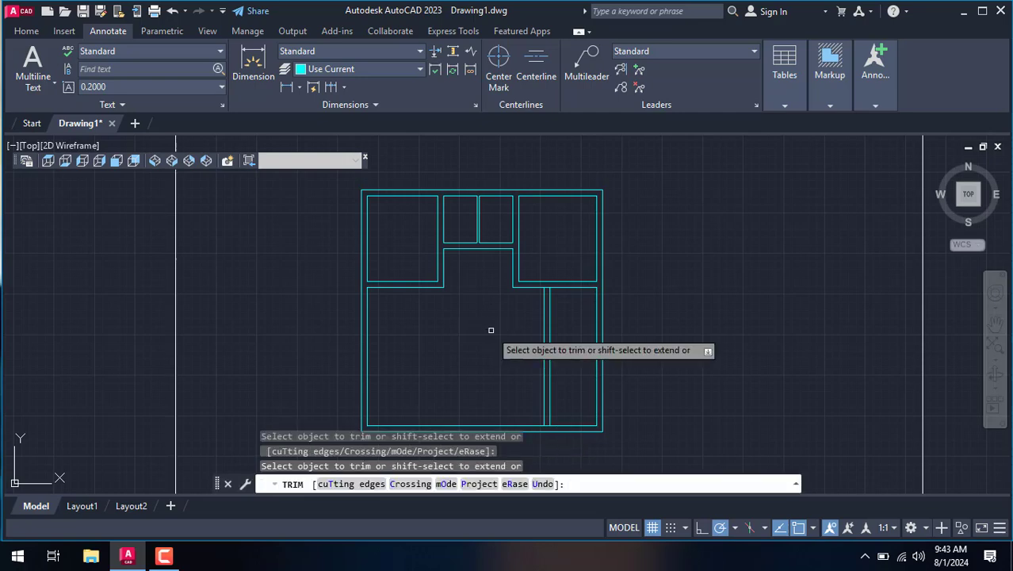
{"action": "left_click_drag", "start_coordinate": [578, 390], "coordinate": [533, 382]}
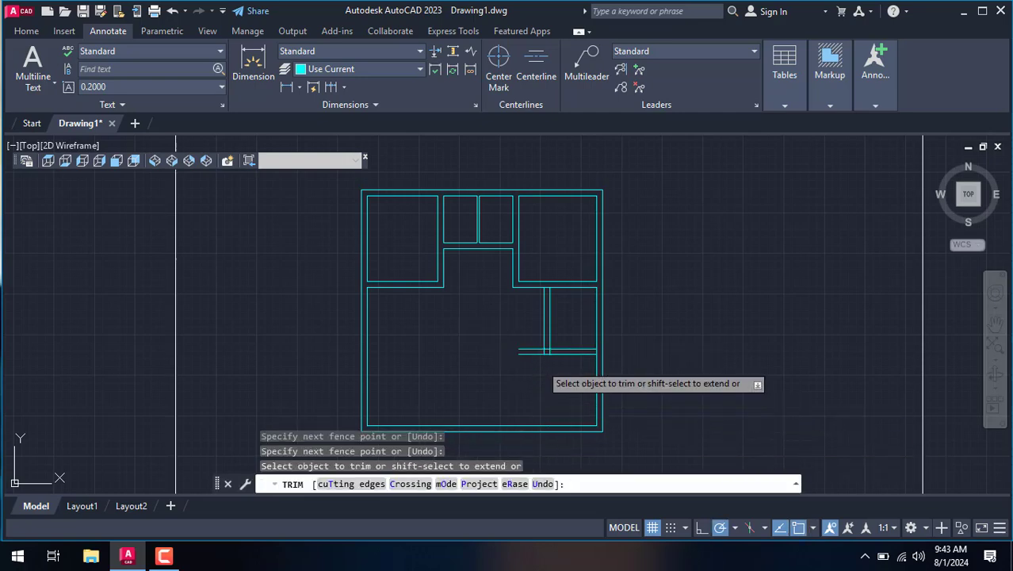
Fence-trim the leftover stubs where the double partition meets the short wall.
{"action": "left_click", "coordinate": [531, 337]}
{"action": "scroll", "coordinate": [531, 337], "scroll_direction": "up", "scroll_amount": 3}
{"action": "scroll", "coordinate": [539, 341], "scroll_direction": "up", "scroll_amount": 3}
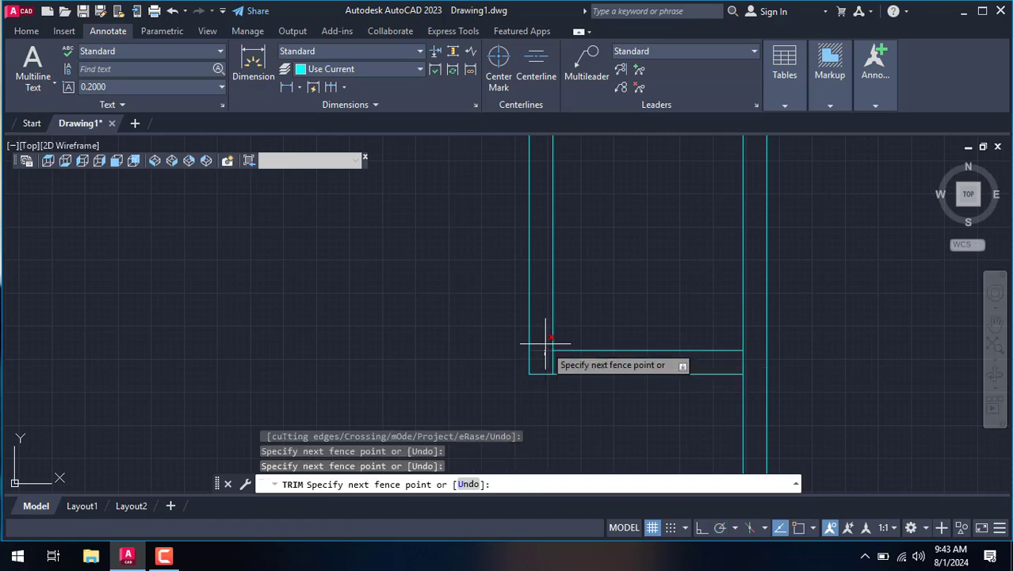
{"action": "key", "text": "Return"}
{"action": "left_click", "coordinate": [549, 356]}
{"action": "left_click", "coordinate": [624, 356]}
{"action": "key", "text": "Return"}
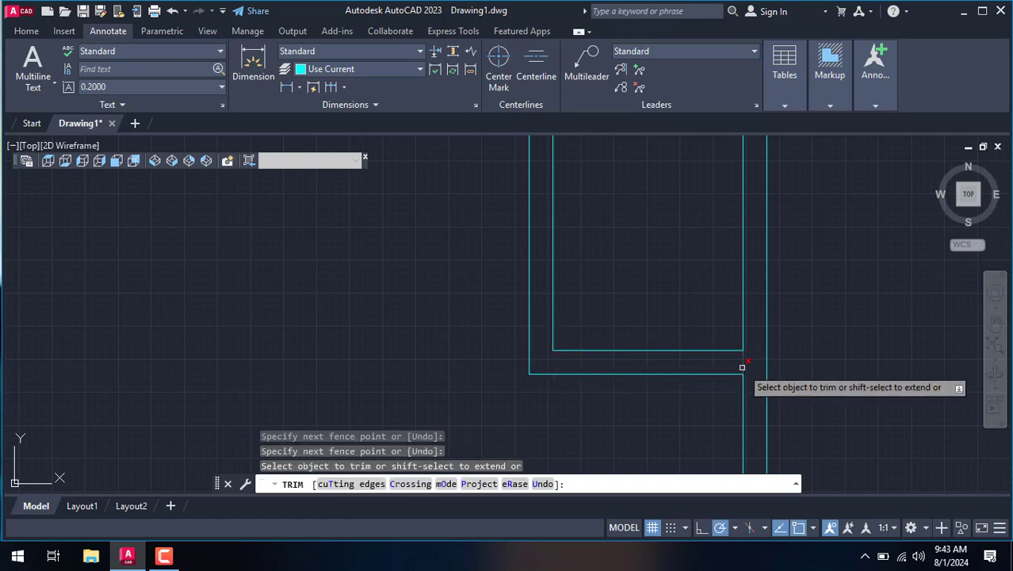
{"action": "scroll", "coordinate": [673, 367], "scroll_direction": "down", "scroll_amount": 1}
{"action": "scroll", "coordinate": [626, 258], "scroll_direction": "down", "scroll_amount": 1}
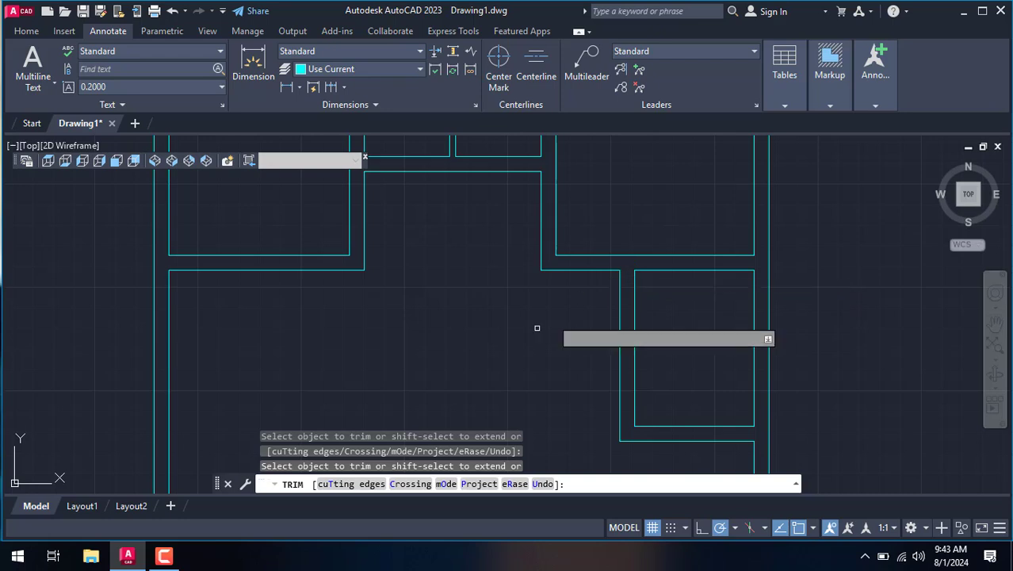
{"action": "right_click", "coordinate": [406, 327]}
{"action": "left_click", "coordinate": [453, 124]}
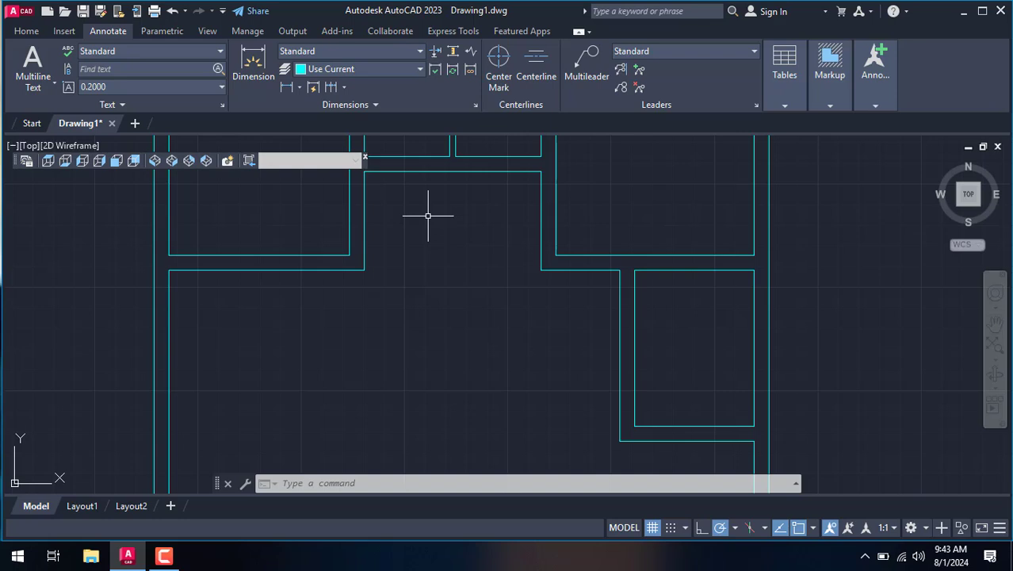
Offset a wall line at 9', then undo the misplaced copy.
{"action": "type", "text": "o"}
{"action": "key", "text": "Return"}
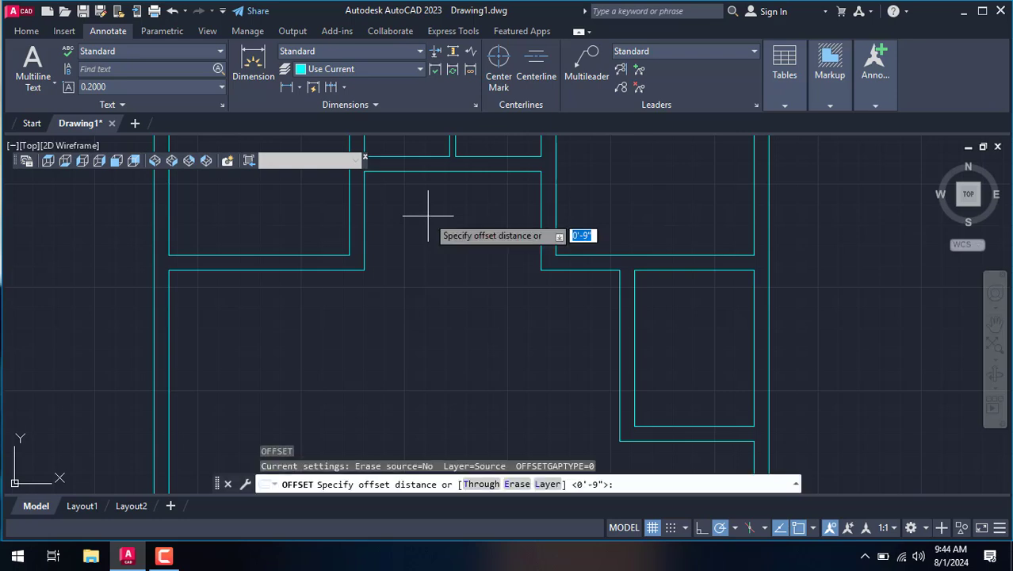
{"action": "type", "text": "9'"}
{"action": "key", "text": "Return"}
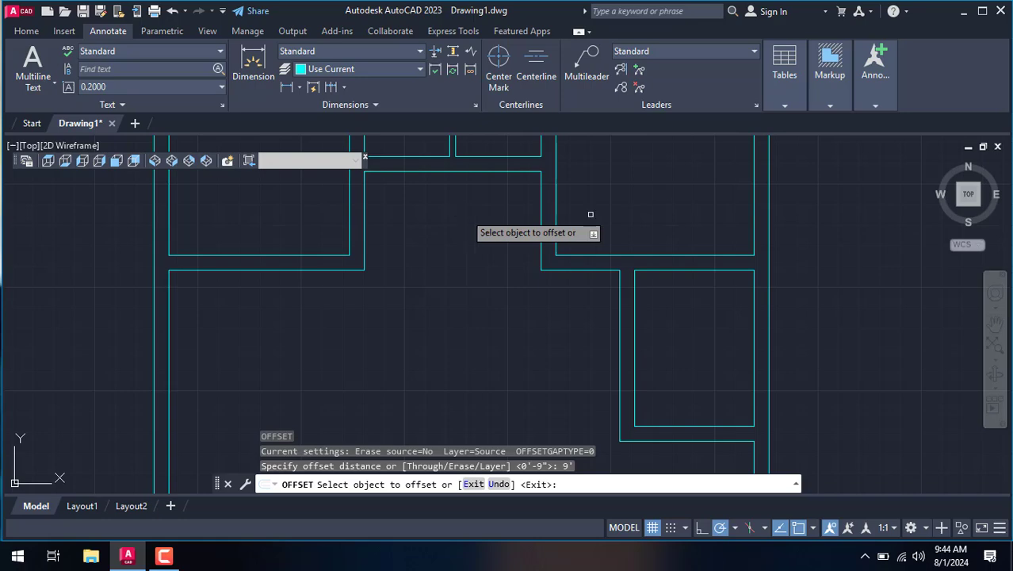
{"action": "scroll", "coordinate": [721, 286], "scroll_direction": "down", "scroll_amount": 5}
{"action": "left_click", "coordinate": [722, 310]}
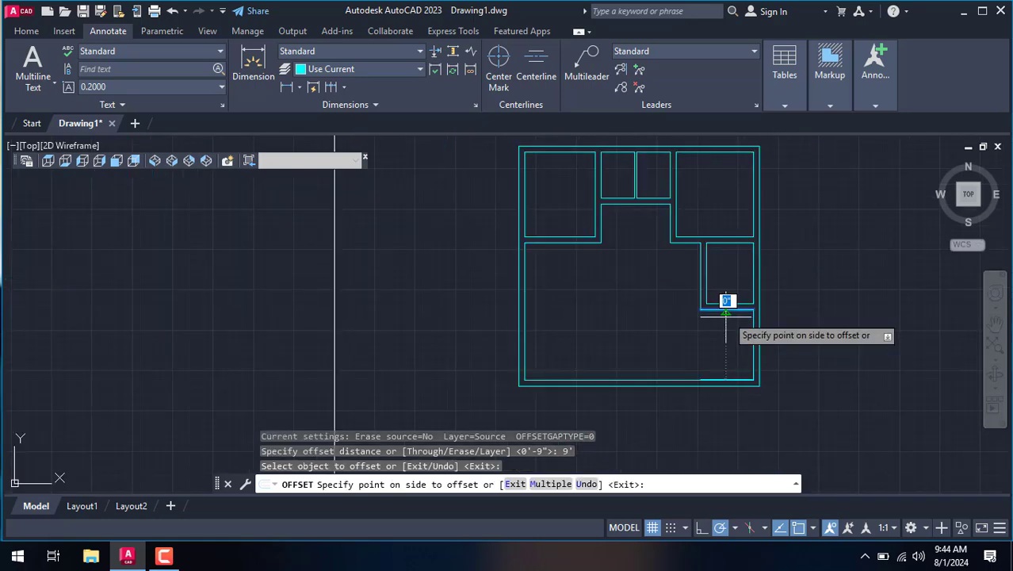
{"action": "scroll", "coordinate": [726, 379], "scroll_direction": "up", "scroll_amount": 3}
{"action": "scroll", "coordinate": [727, 378], "scroll_direction": "up", "scroll_amount": 3}
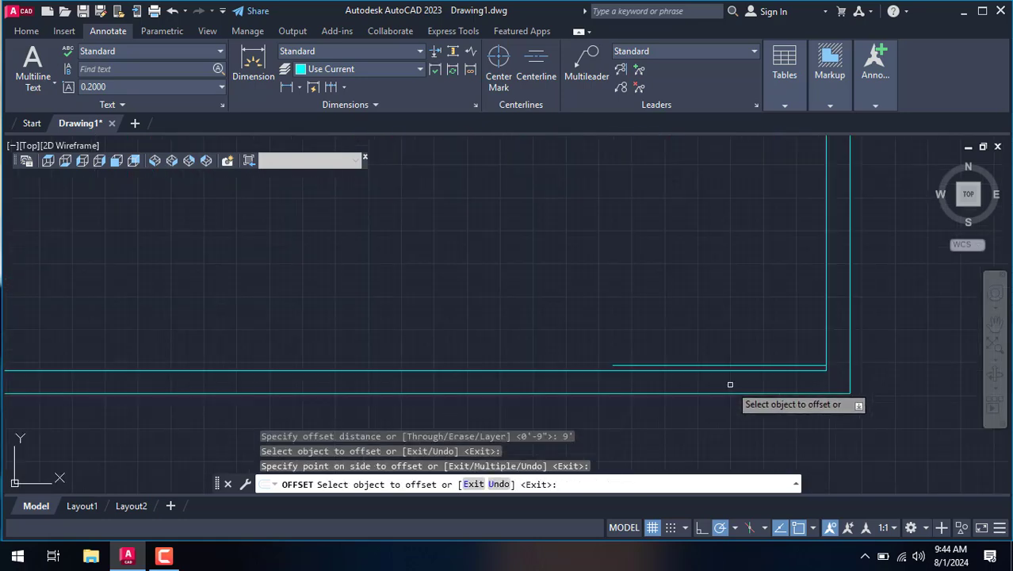
{"action": "scroll", "coordinate": [715, 374], "scroll_direction": "down", "scroll_amount": 4}
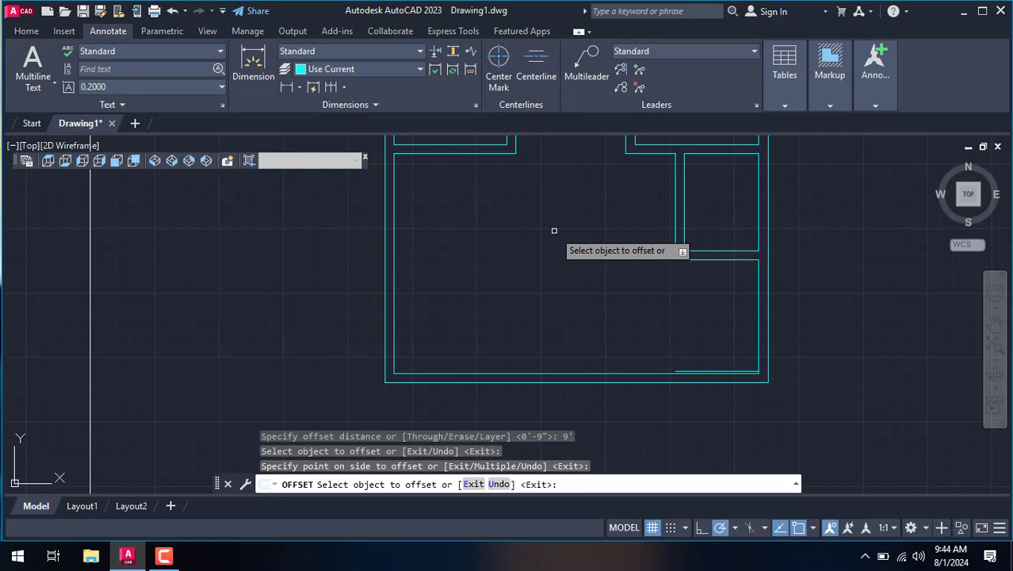
{"action": "type", "text": "u"}
{"action": "key", "text": "Return"}
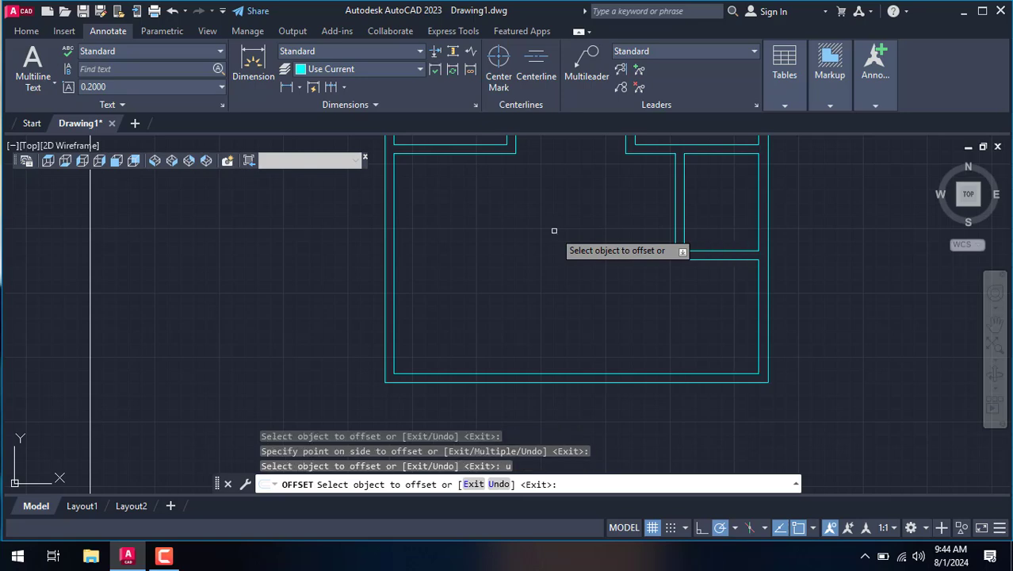
Offset the lower room's right wall 10.1' inward into the room.
{"action": "key", "text": "Return"}
{"action": "type", "text": "10.1"}
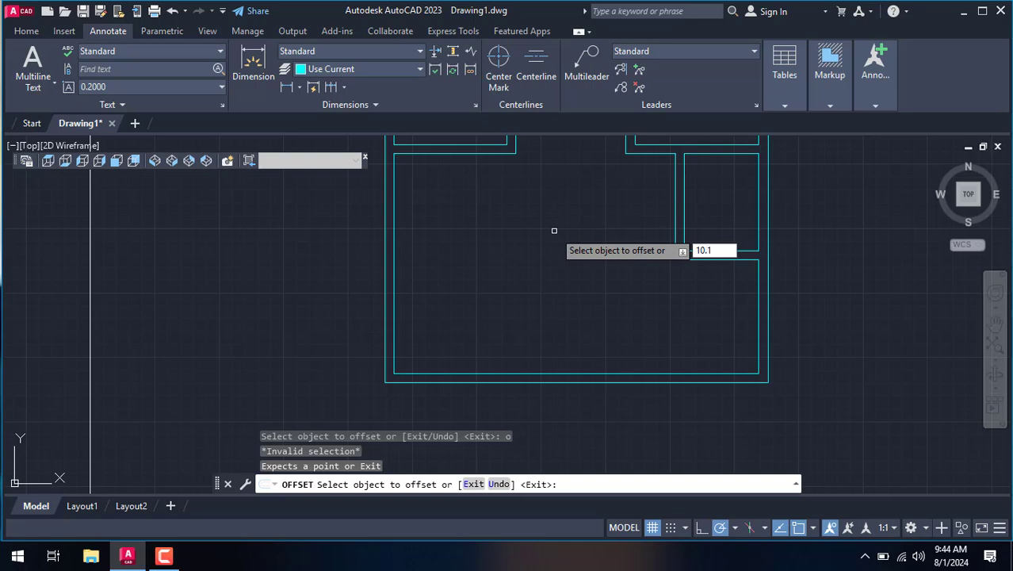
{"action": "key", "text": "Return"}
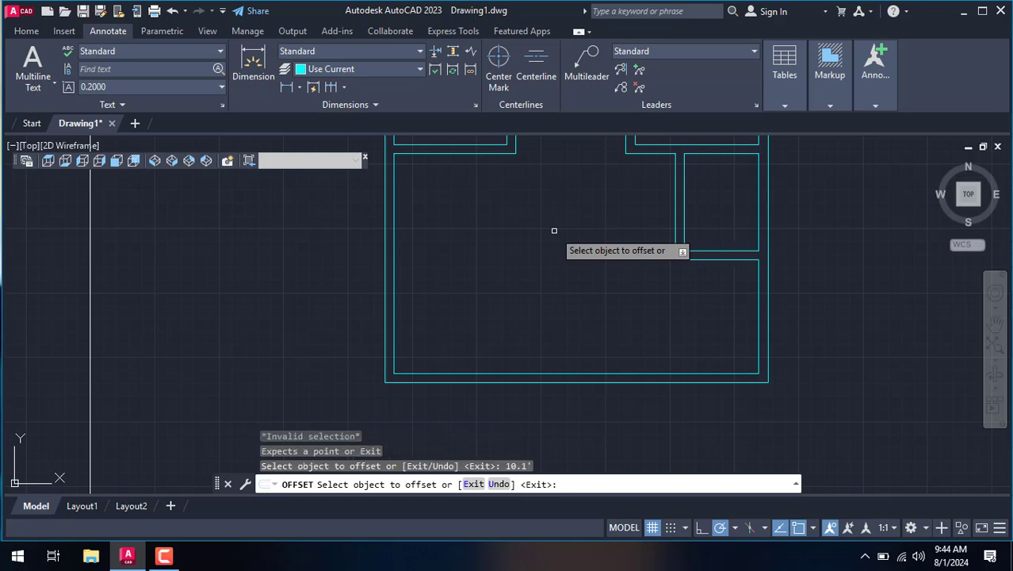
{"action": "left_click", "coordinate": [756, 305]}
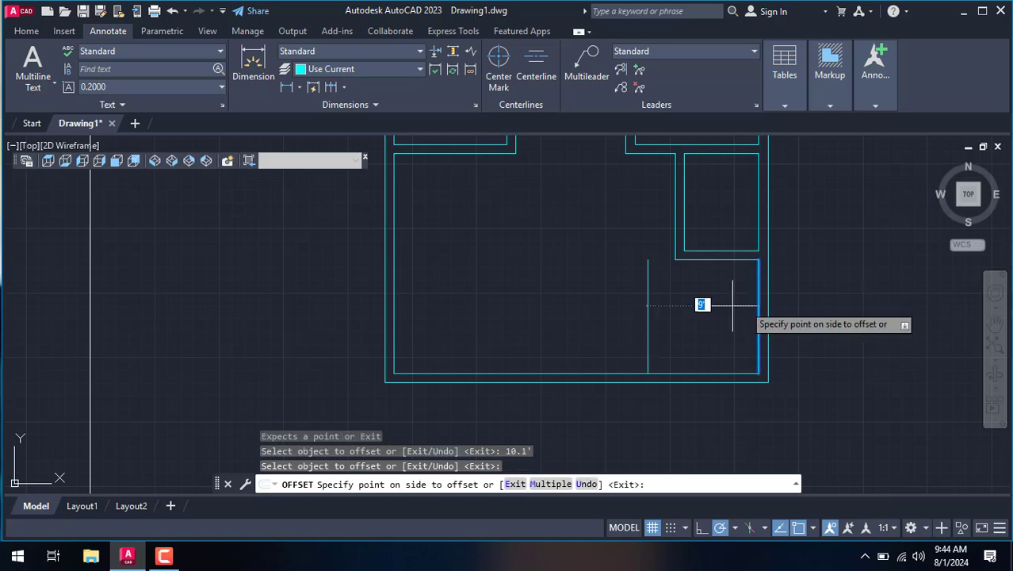
{"action": "left_click", "coordinate": [634, 289]}
{"action": "right_click", "coordinate": [606, 272]}
{"action": "left_click", "coordinate": [641, 295]}
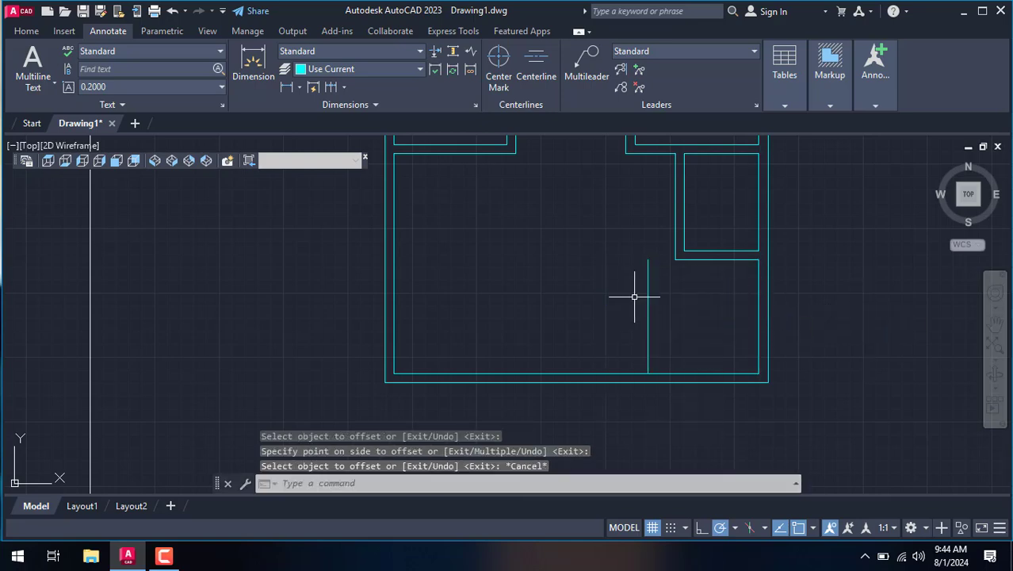
{"action": "type", "text": "o"}
Start an offset by measuring a two-point distance, then cancel it.
{"action": "key", "text": "Return"}
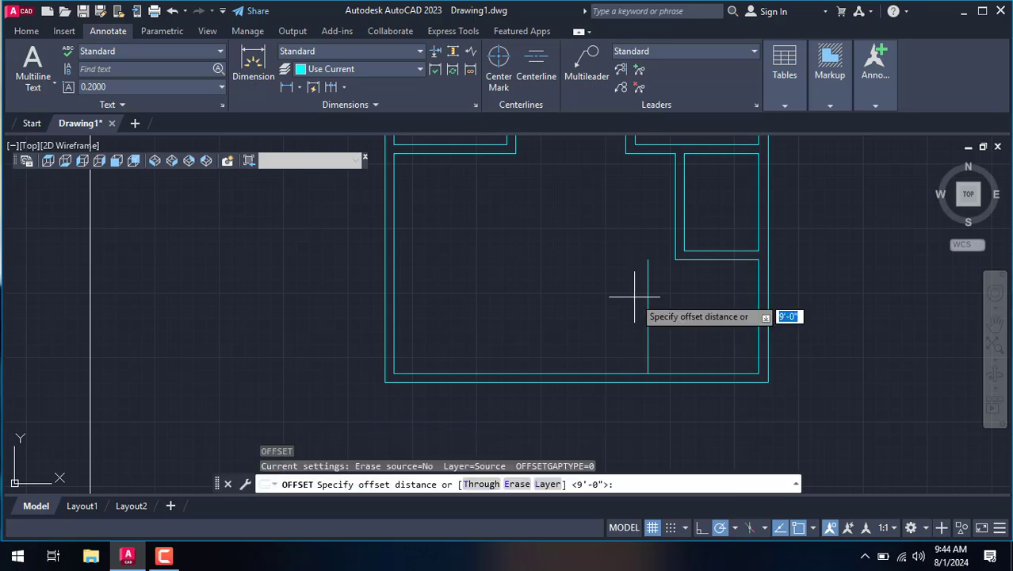
{"action": "type", "text": "o"}
{"action": "key", "text": "Return"}
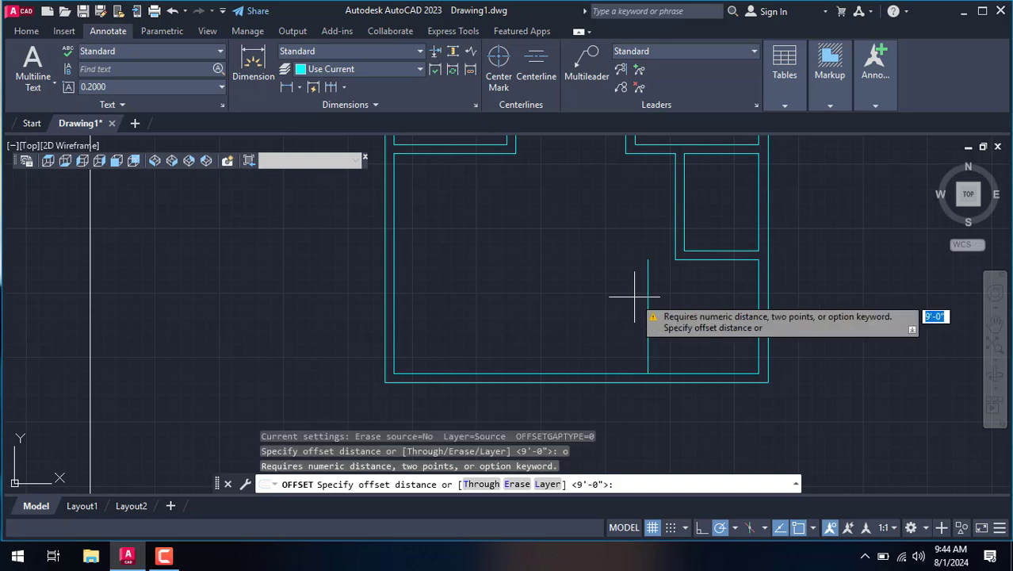
{"action": "left_click", "coordinate": [648, 305]}
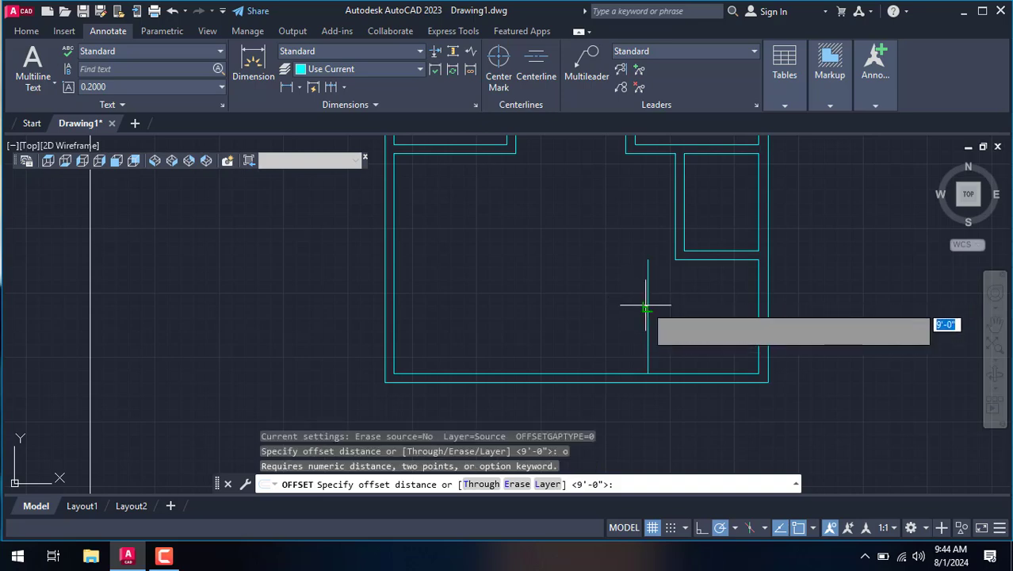
{"action": "left_click", "coordinate": [651, 290]}
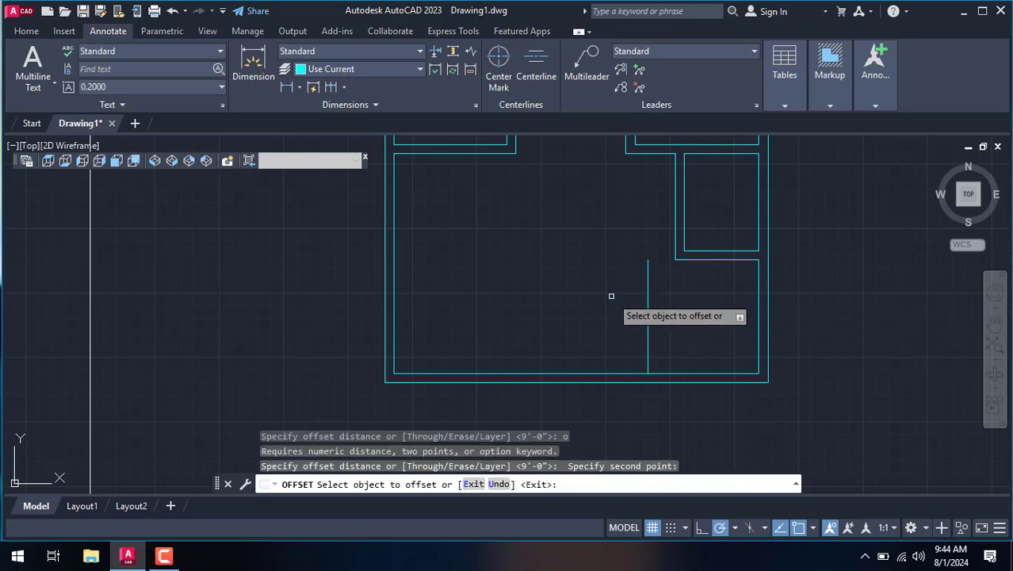
{"action": "right_click", "coordinate": [577, 261]}
{"action": "left_click", "coordinate": [600, 282]}
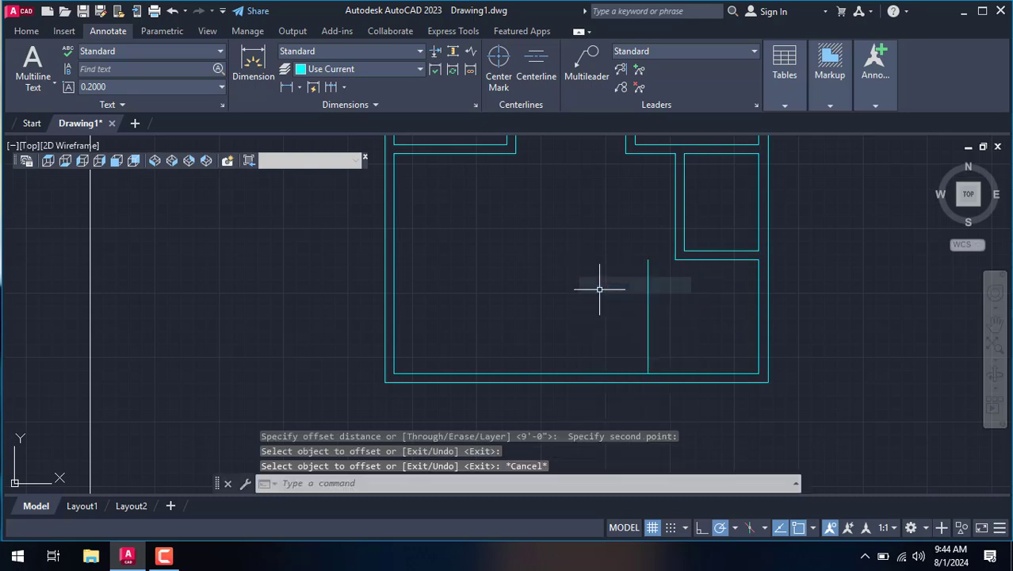
Offset the vertical partition line 9 inches to form a double-line wall.
{"action": "key", "text": "Return"}
{"action": "type", "text": "9"}
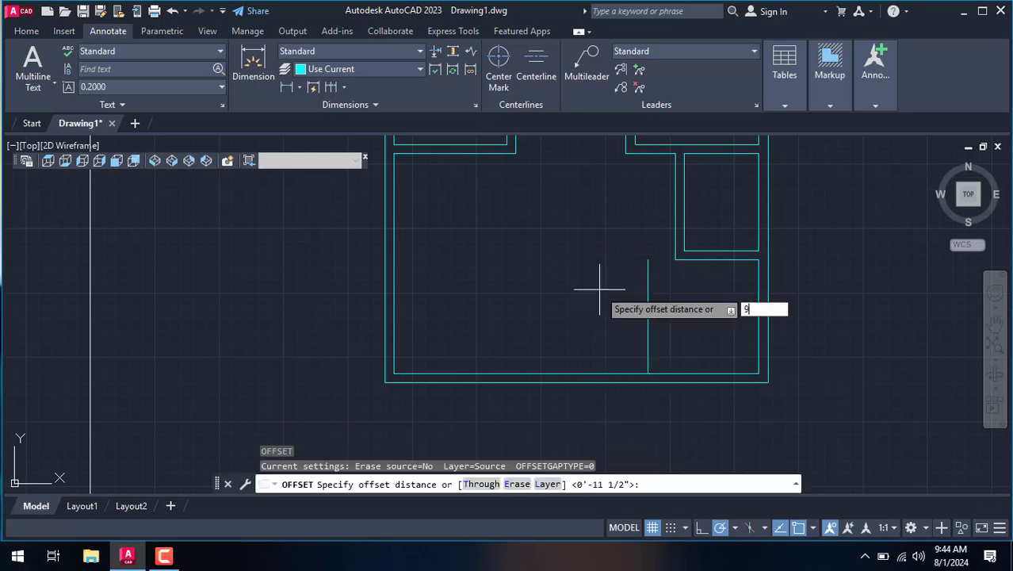
{"action": "key", "text": "Return"}
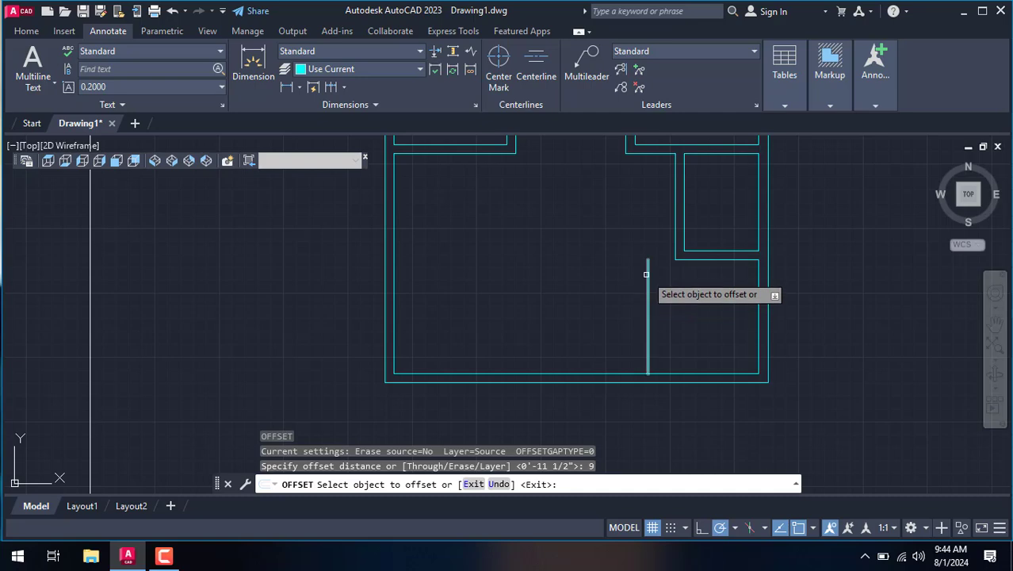
{"action": "left_click", "coordinate": [648, 290]}
{"action": "right_click", "coordinate": [559, 240]}
{"action": "left_click", "coordinate": [587, 267]}
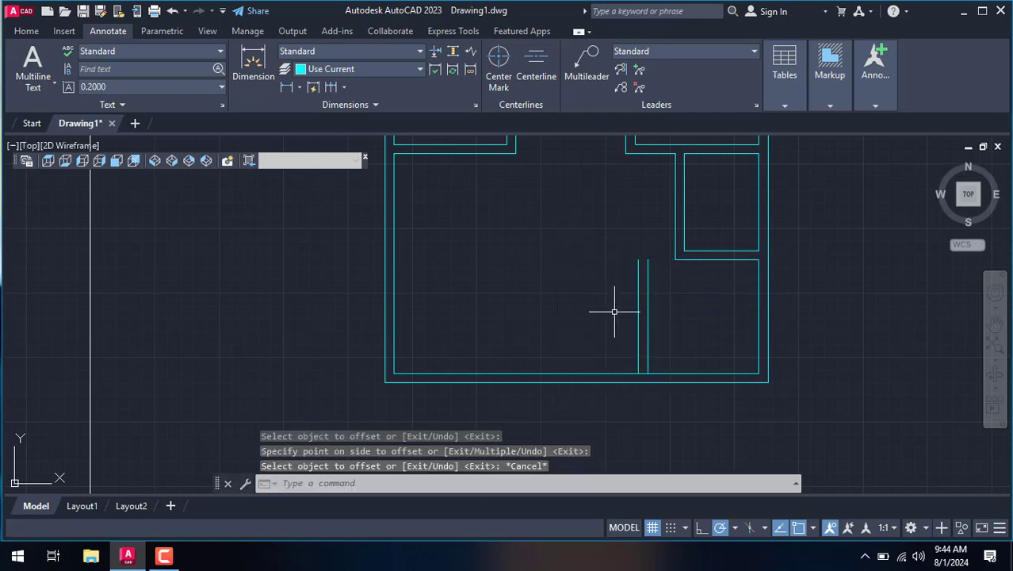
{"action": "scroll", "coordinate": [614, 312], "scroll_direction": "up", "scroll_amount": 2}
{"action": "scroll", "coordinate": [708, 247], "scroll_direction": "down", "scroll_amount": 4}
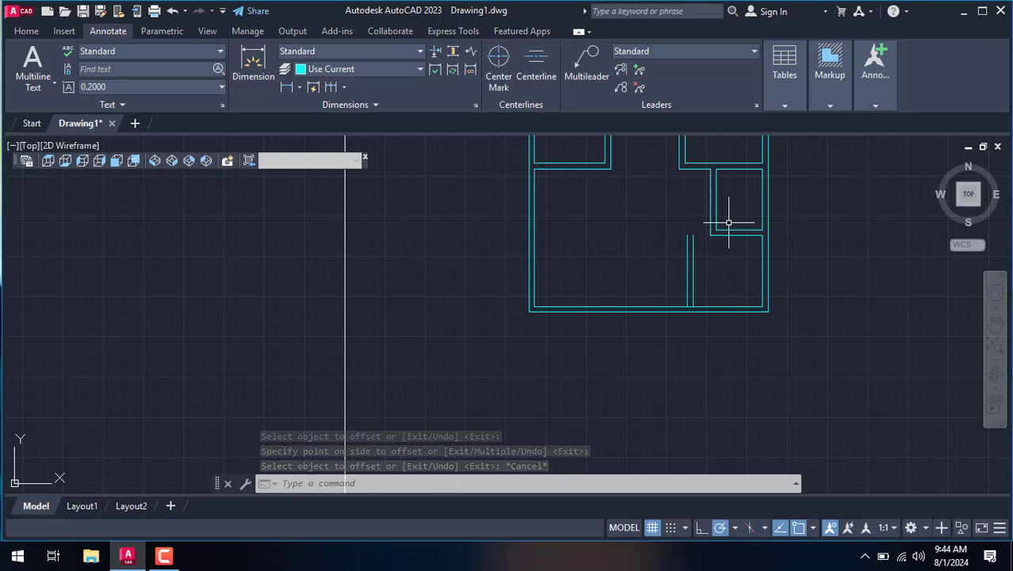
Add a 6' linear dimension across the small room's width with DLI.
{"action": "type", "text": "dli"}
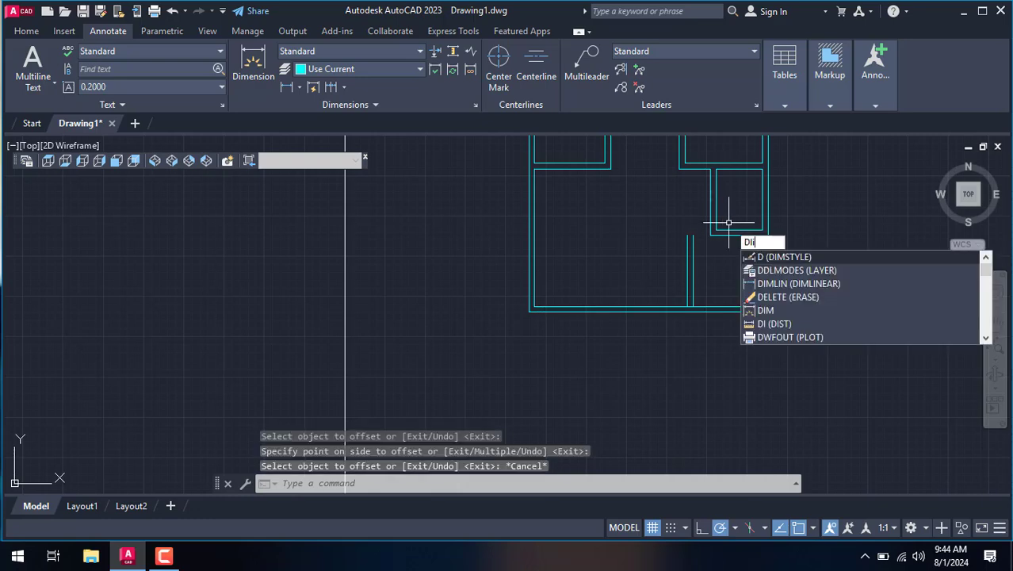
{"action": "key", "text": "Return"}
{"action": "scroll", "coordinate": [689, 238], "scroll_direction": "up", "scroll_amount": 5}
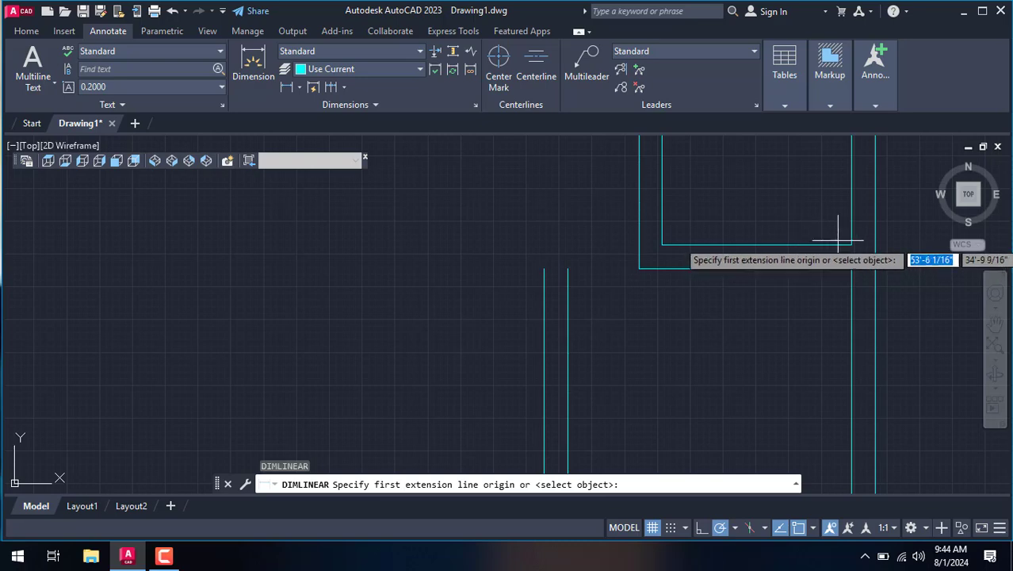
{"action": "left_click", "coordinate": [692, 245]}
{"action": "left_click", "coordinate": [663, 246]}
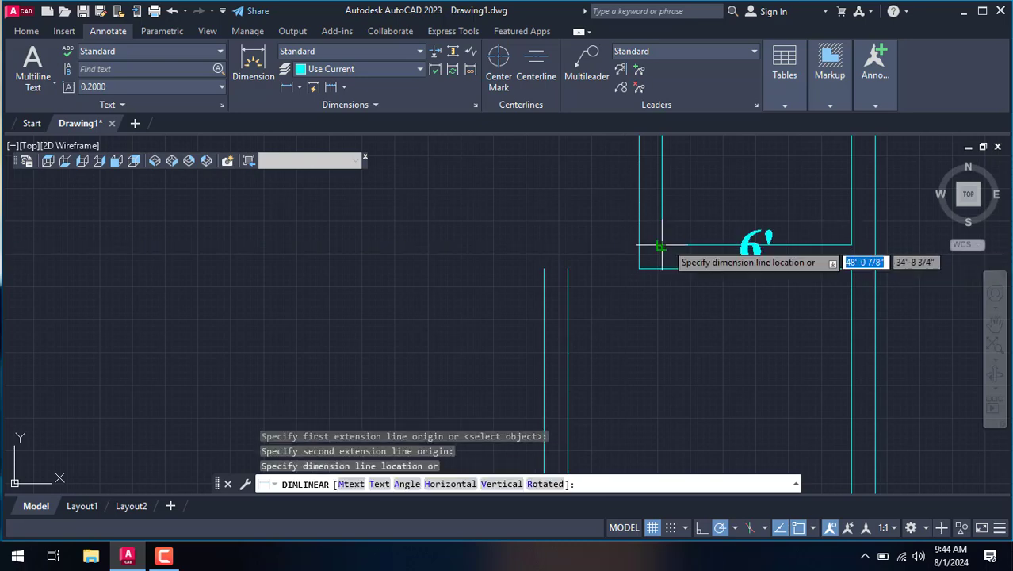
{"action": "left_click", "coordinate": [672, 215]}
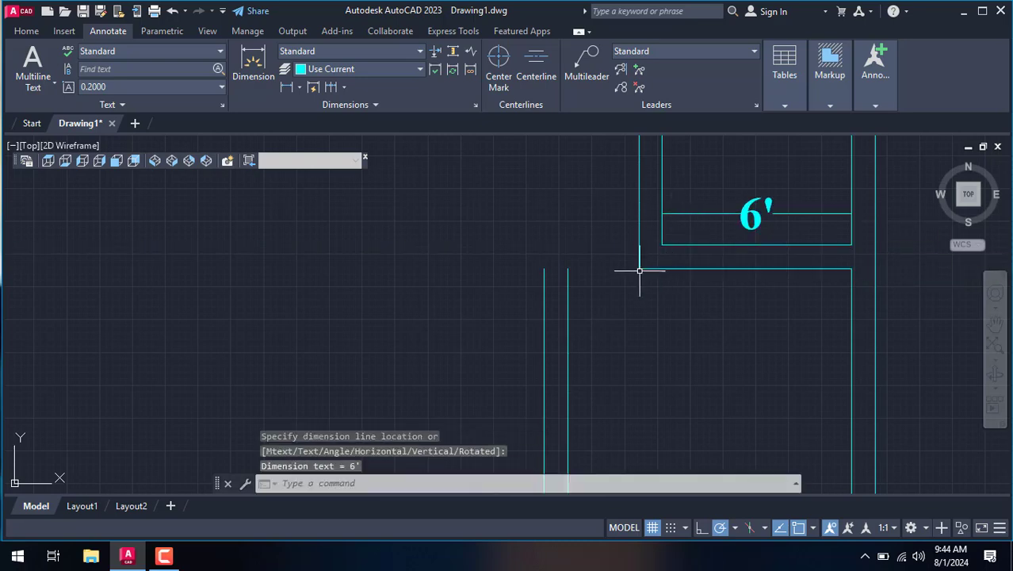
Place a 9' width dimension in the lower room, then undo it.
{"action": "key", "text": "Return"}
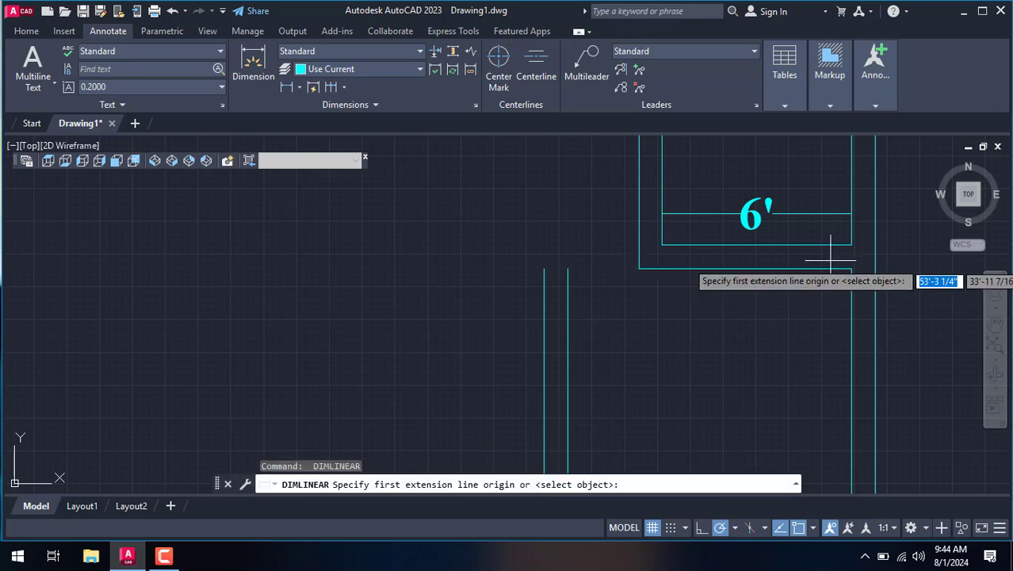
{"action": "left_click", "coordinate": [851, 269]}
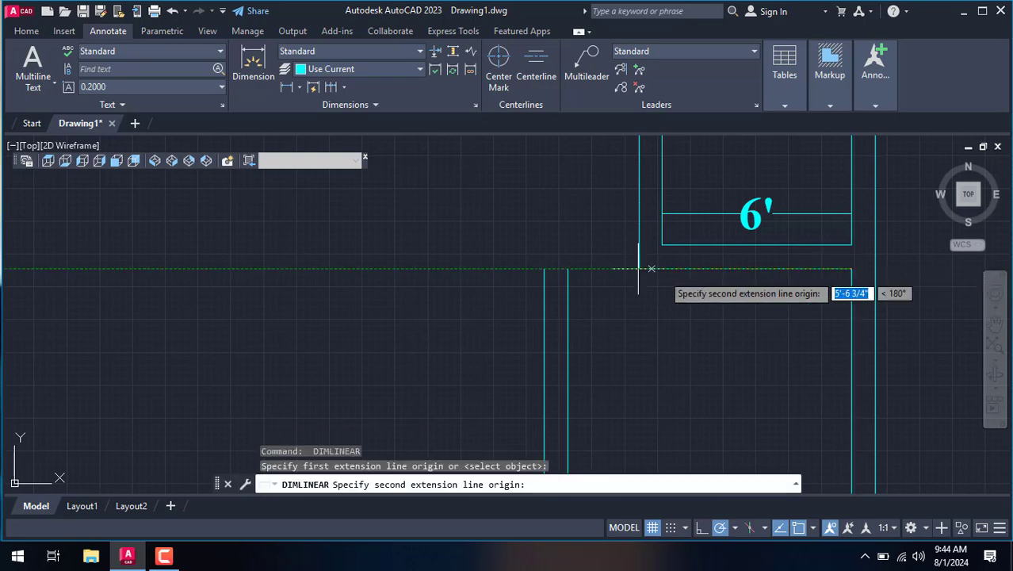
{"action": "left_click", "coordinate": [568, 268]}
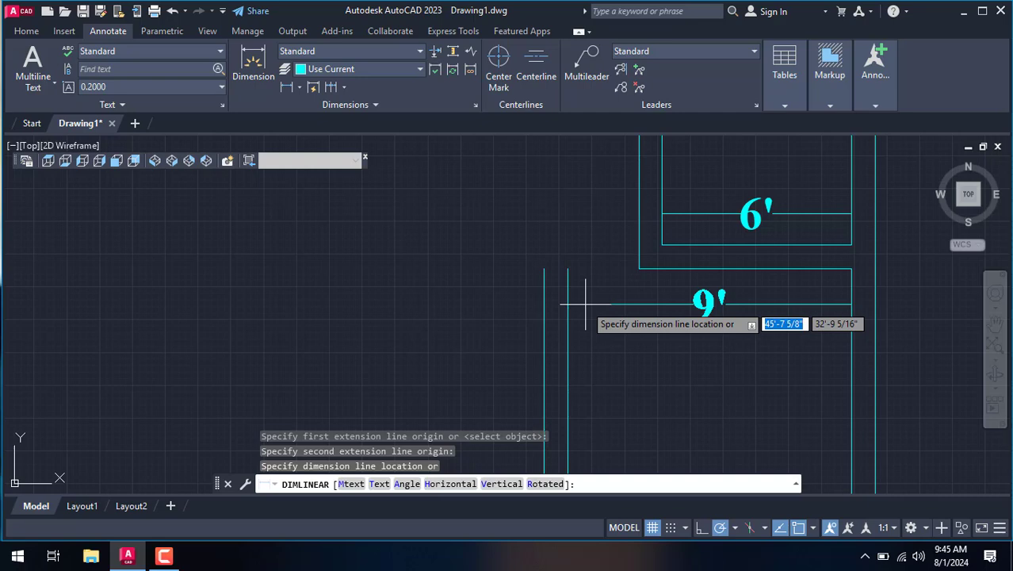
{"action": "key", "text": "Return"}
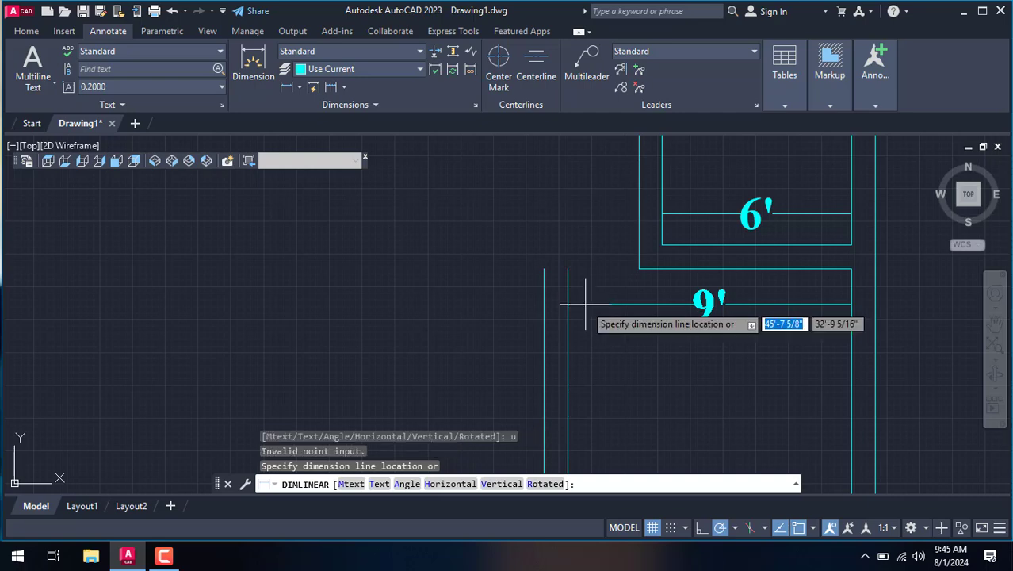
{"action": "left_click", "coordinate": [585, 304]}
{"action": "type", "text": "U"}
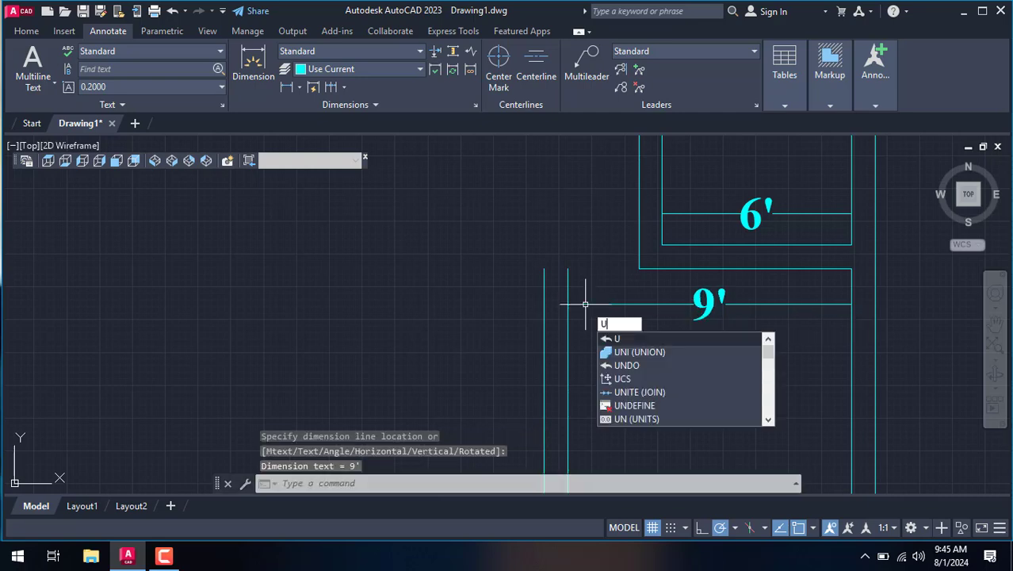
{"action": "key", "text": "Return"}
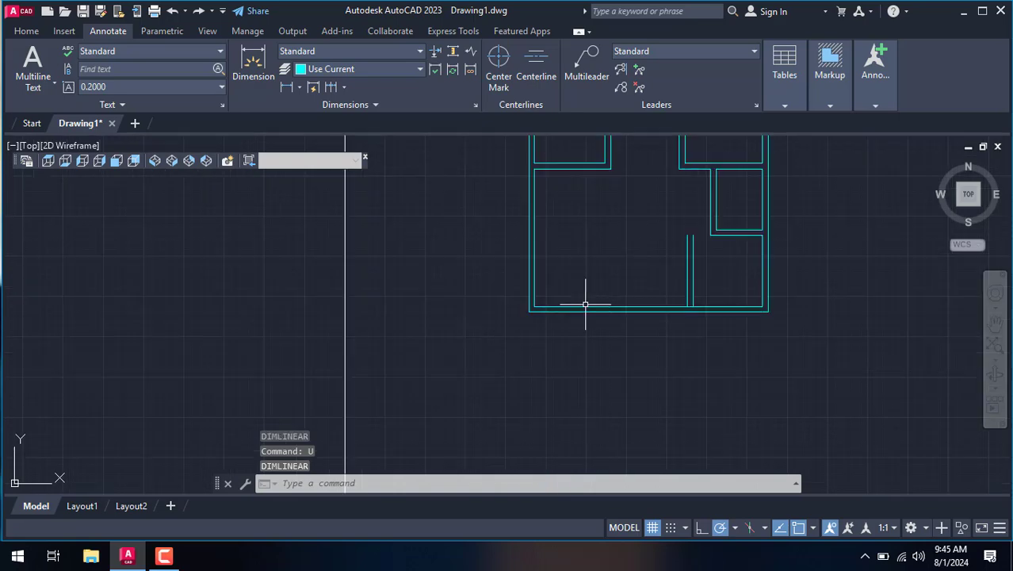
Copy the large room's inner right wall 10.1' to the left.
{"action": "type", "text": "o"}
{"action": "key", "text": "Return"}
{"action": "type", "text": "10.1'"}
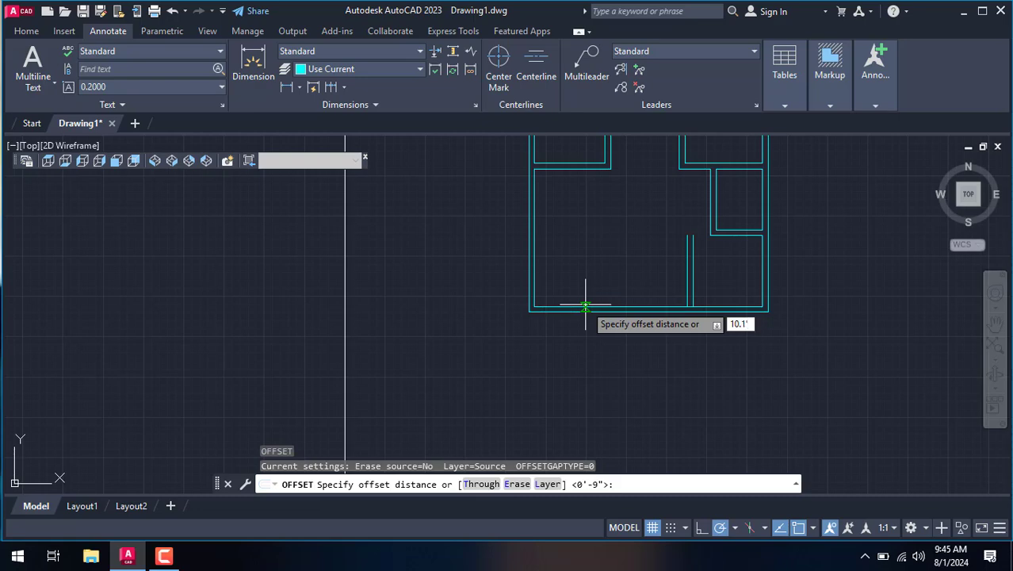
{"action": "key", "text": "Return"}
{"action": "scroll", "coordinate": [748, 260], "scroll_direction": "up", "scroll_amount": 4}
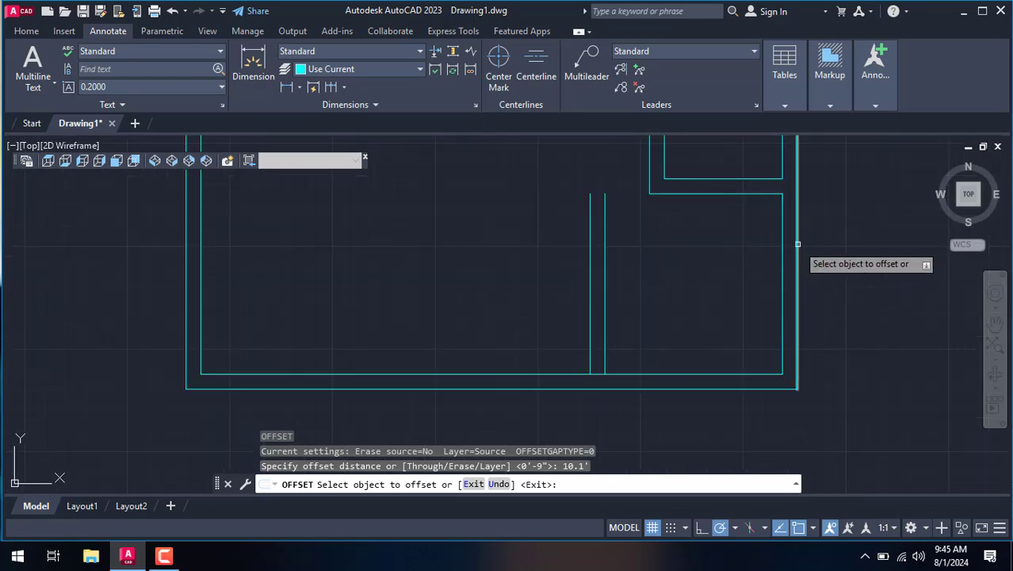
{"action": "left_click", "coordinate": [783, 247]}
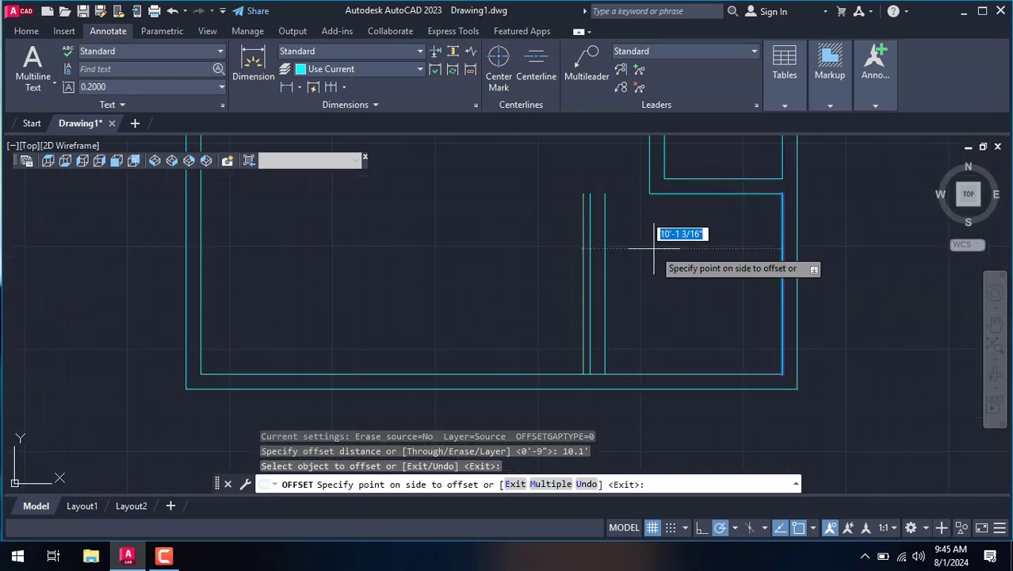
{"action": "left_click", "coordinate": [653, 248]}
{"action": "right_click", "coordinate": [645, 243]}
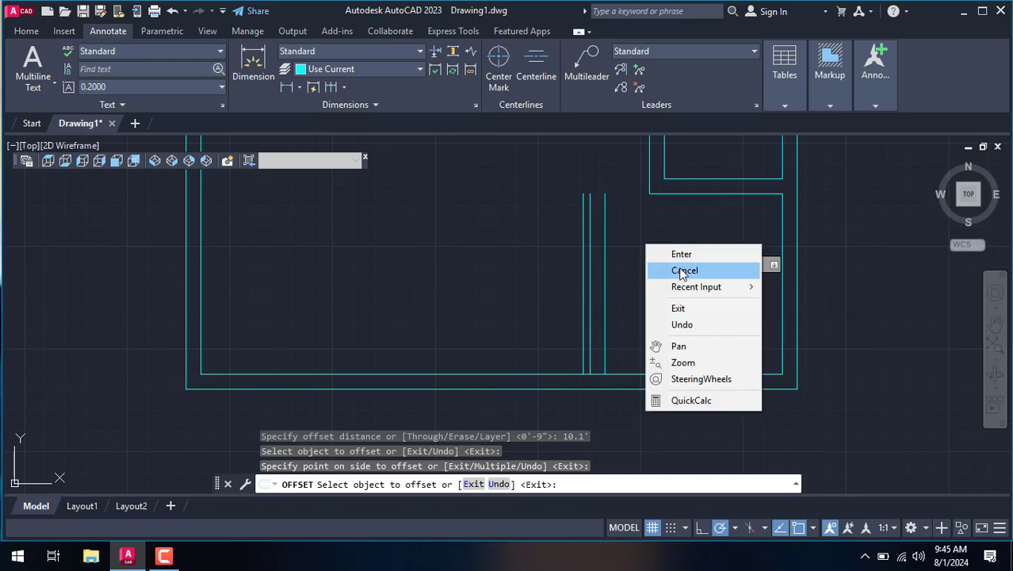
{"action": "left_click", "coordinate": [682, 272]}
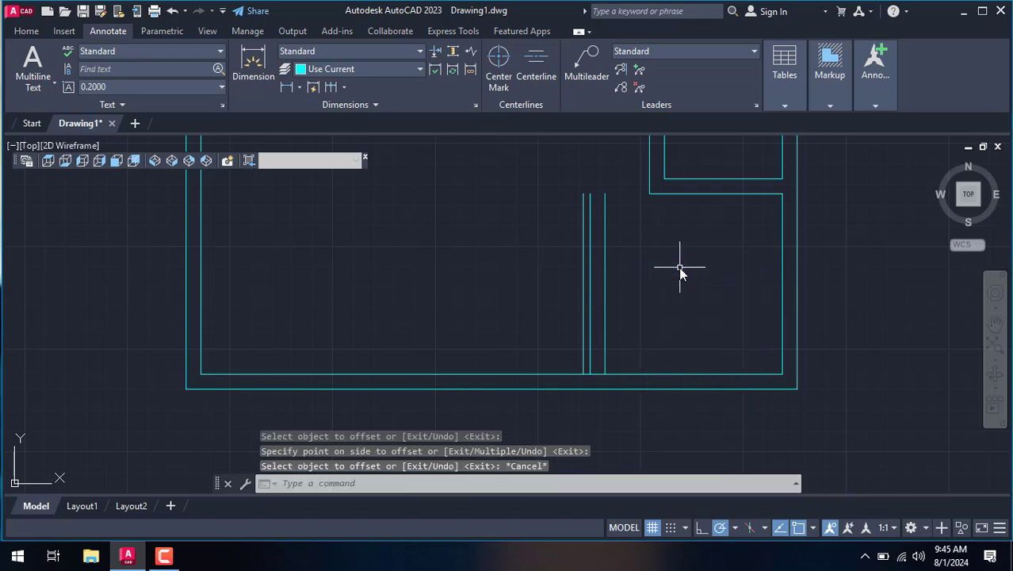
Offset that new wall line 9 inches left to make a double-line partition.
{"action": "key", "text": "Return"}
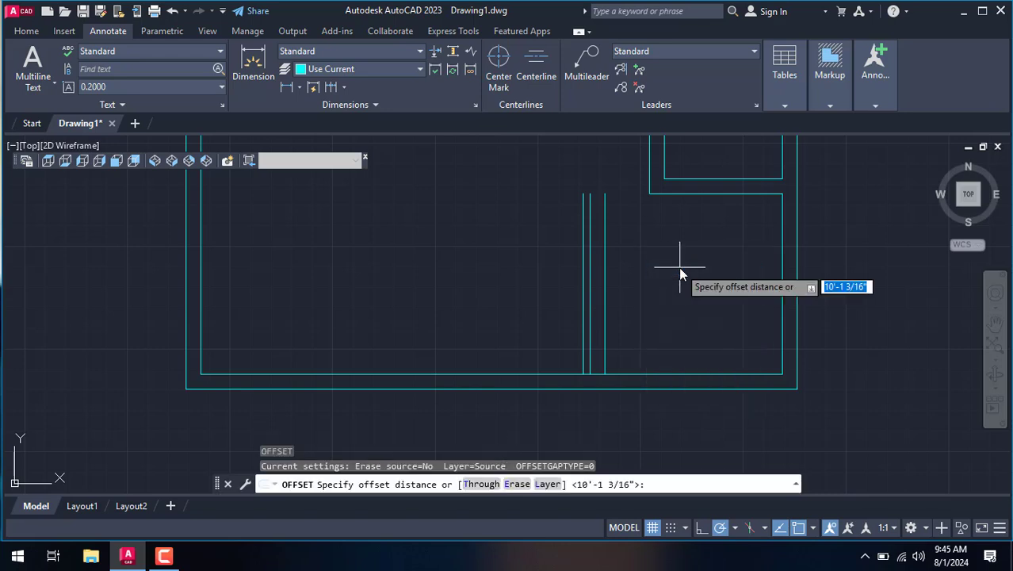
{"action": "type", "text": "9"}
{"action": "key", "text": "Return"}
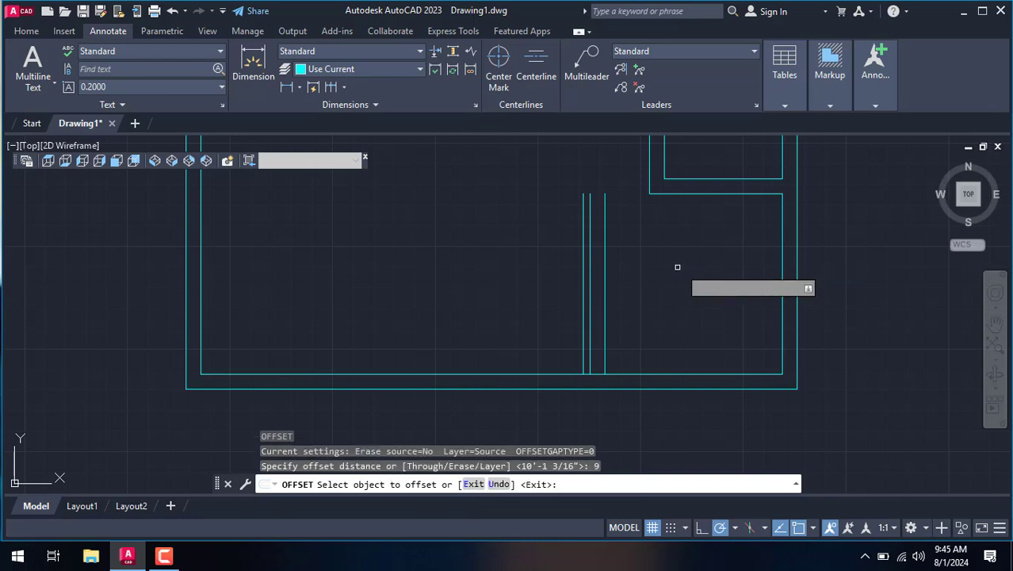
{"action": "left_click", "coordinate": [591, 252]}
{"action": "left_click", "coordinate": [547, 226]}
{"action": "right_click", "coordinate": [523, 168]}
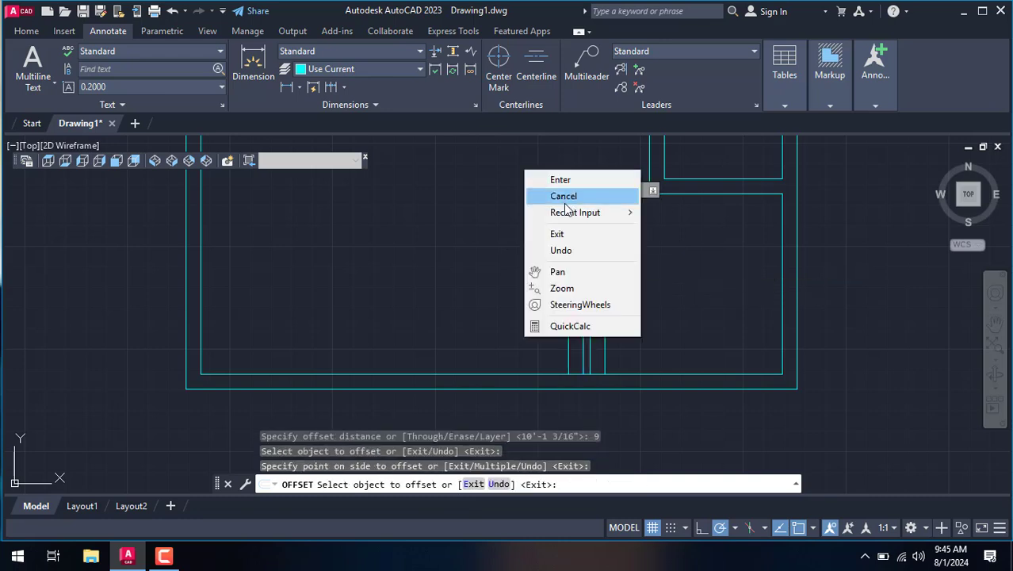
{"action": "left_click", "coordinate": [565, 198]}
{"action": "type", "text": "tr"}
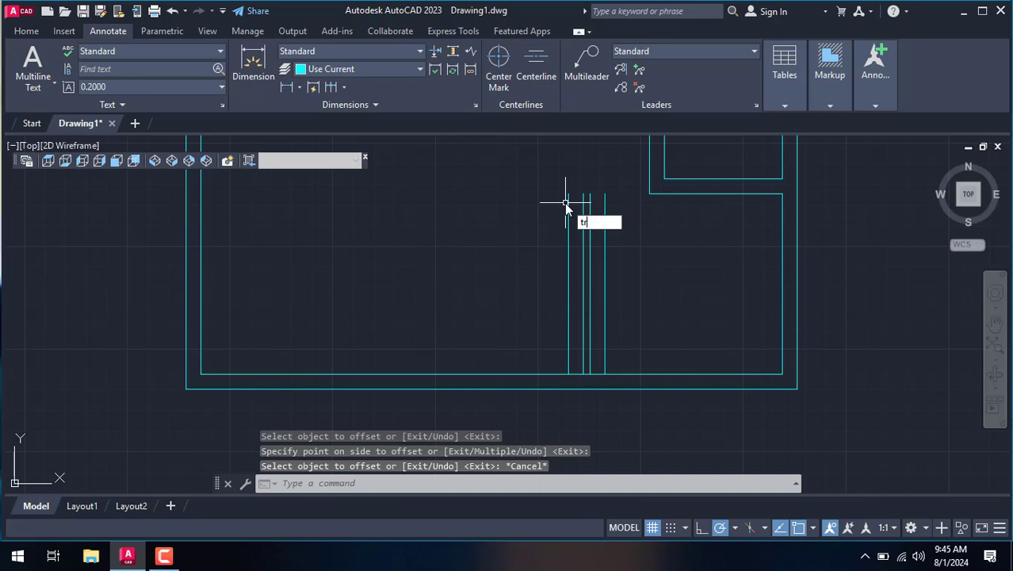
{"action": "key", "text": "Return"}
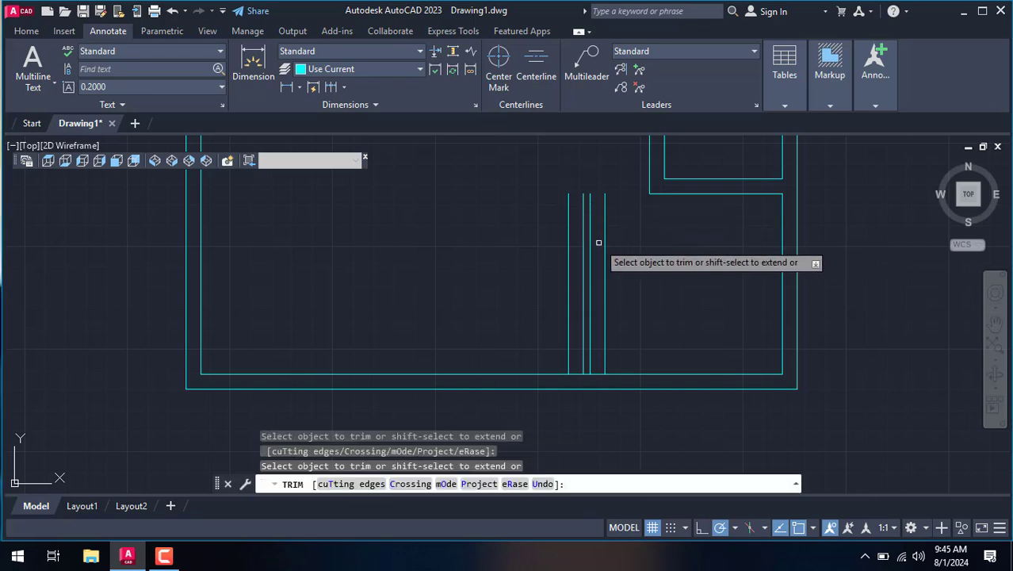
Trim two unwanted line segments at the new partition.
{"action": "left_click", "coordinate": [604, 238]}
{"action": "left_click", "coordinate": [591, 238]}
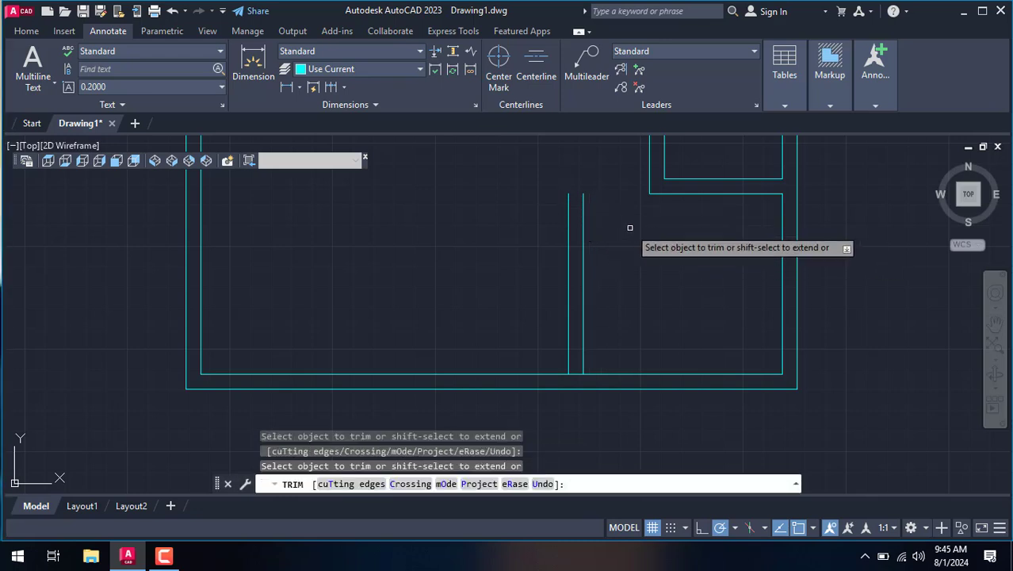
{"action": "right_click", "coordinate": [628, 233]}
{"action": "left_click", "coordinate": [670, 255]}
{"action": "scroll", "coordinate": [638, 255], "scroll_direction": "down", "scroll_amount": 3}
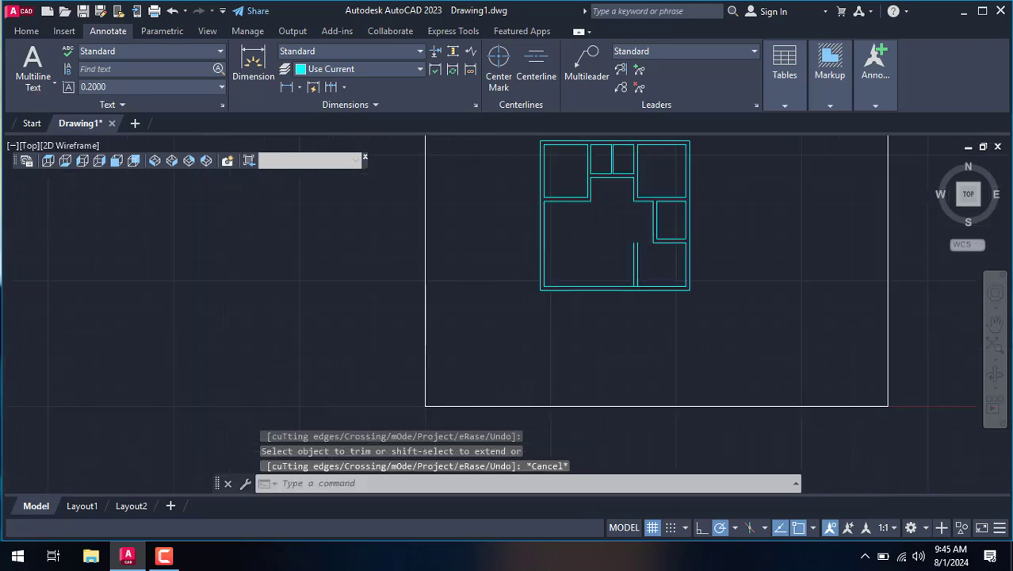
{"action": "scroll", "coordinate": [561, 219], "scroll_direction": "up", "scroll_amount": 4}
{"action": "right_click", "coordinate": [561, 221]}
{"action": "mouse_move", "coordinate": [610, 246]}
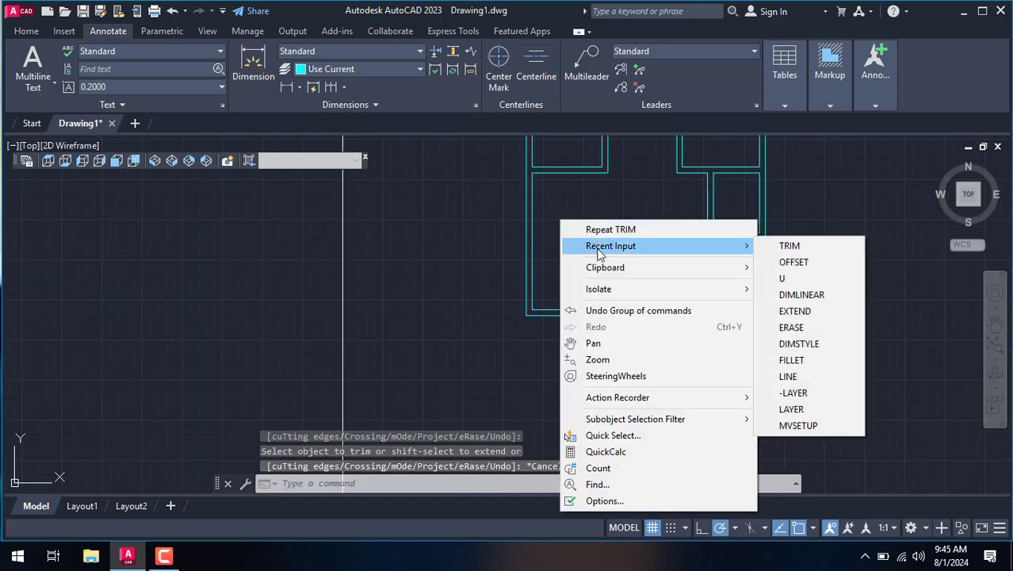
{"action": "left_click", "coordinate": [617, 211]}
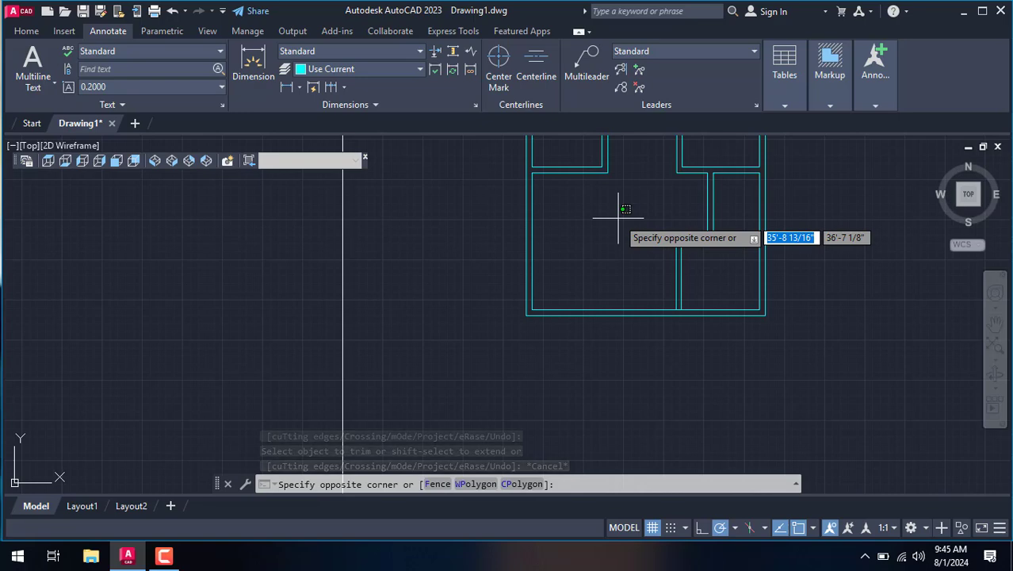
Extend the wall line left across the room.
{"action": "type", "text": "ex"}
{"action": "key", "text": "Return"}
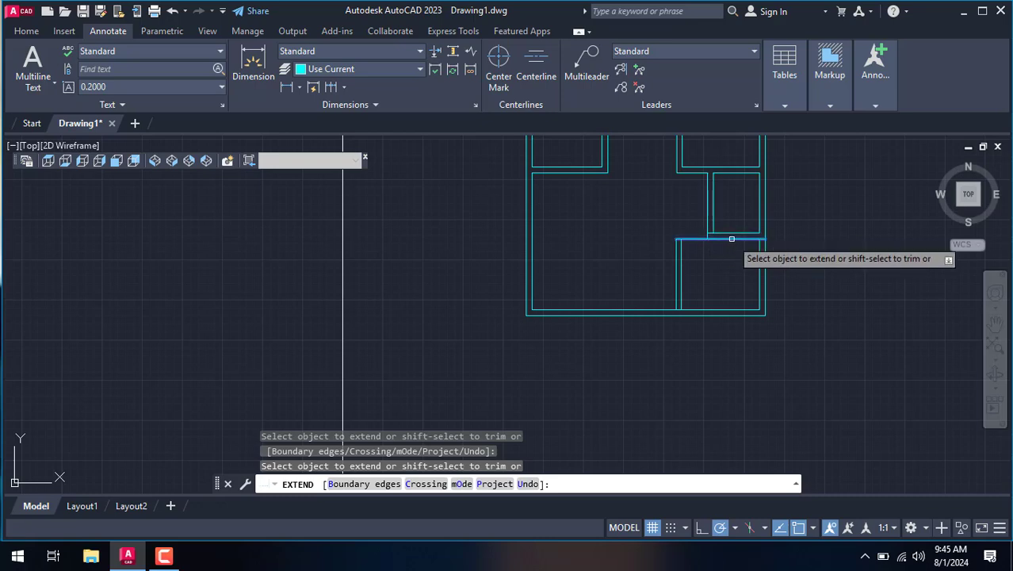
{"action": "left_click", "coordinate": [727, 233]}
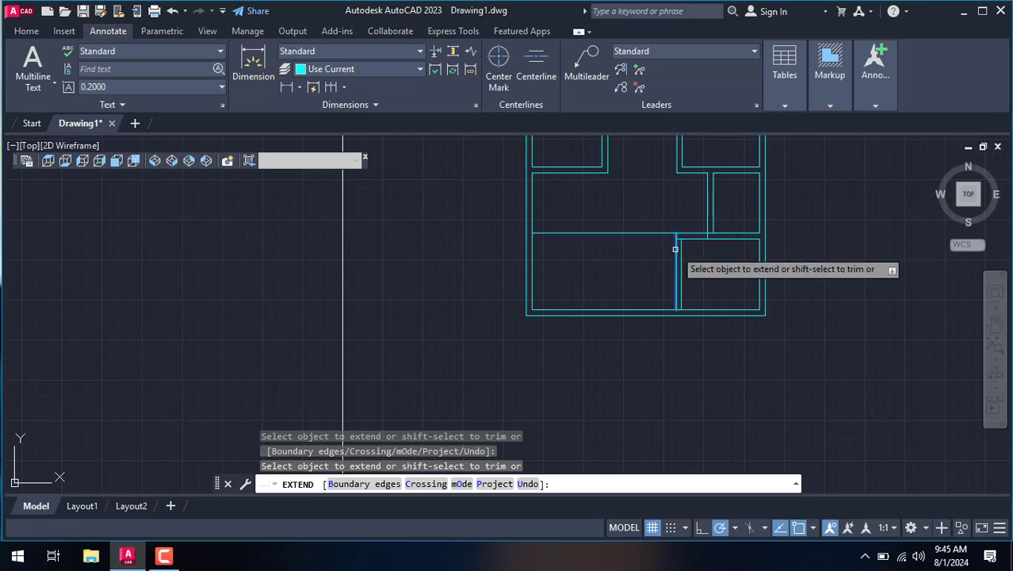
{"action": "right_click", "coordinate": [587, 240]}
{"action": "left_click", "coordinate": [622, 259]}
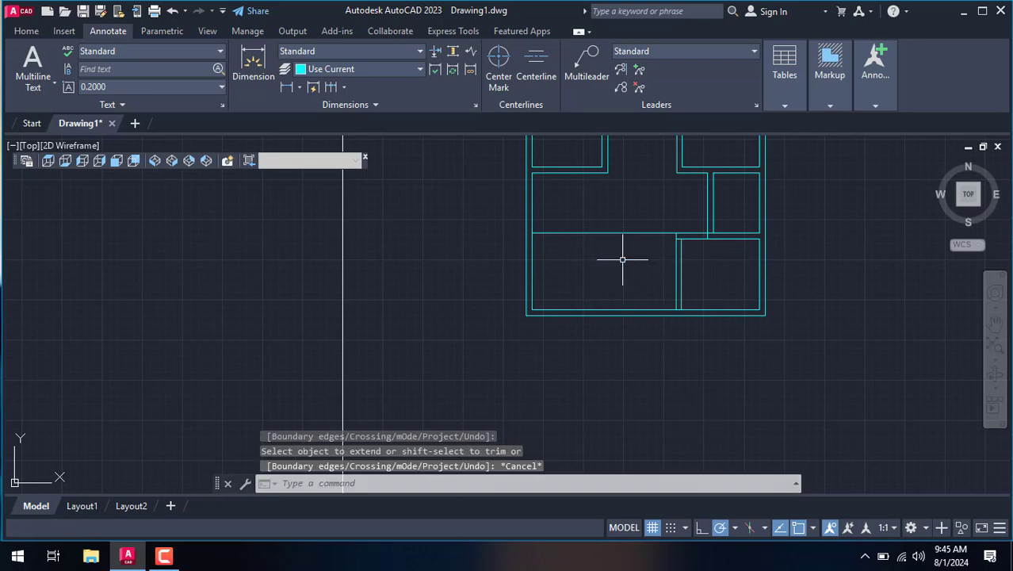
Fence-trim the line crossing the left room and the wall piece at the opening.
{"action": "type", "text": "tr"}
{"action": "key", "text": "Return"}
{"action": "left_click_drag", "start_coordinate": [622, 259], "coordinate": [629, 247]}
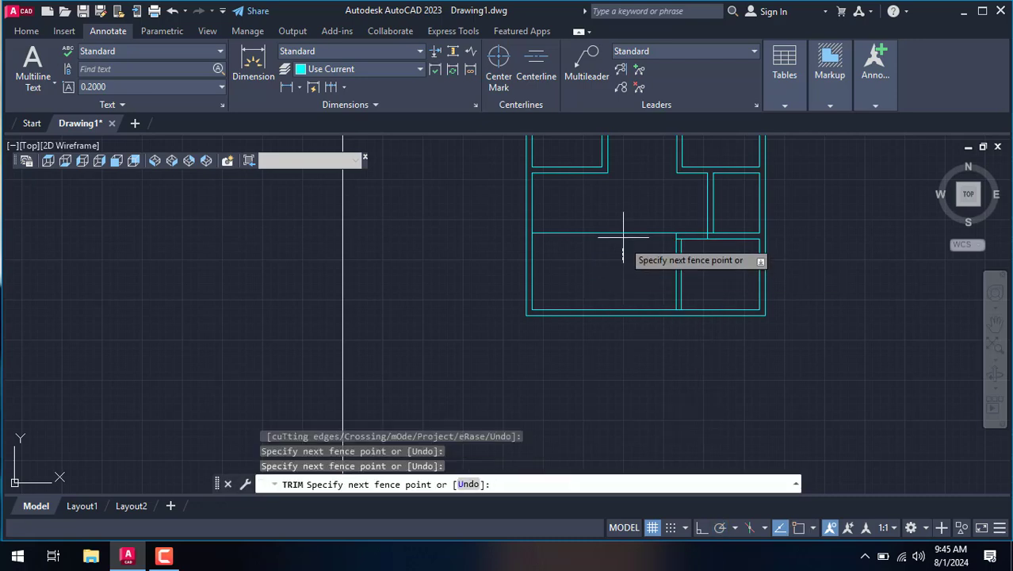
{"action": "scroll", "coordinate": [688, 256], "scroll_direction": "up", "scroll_amount": 4}
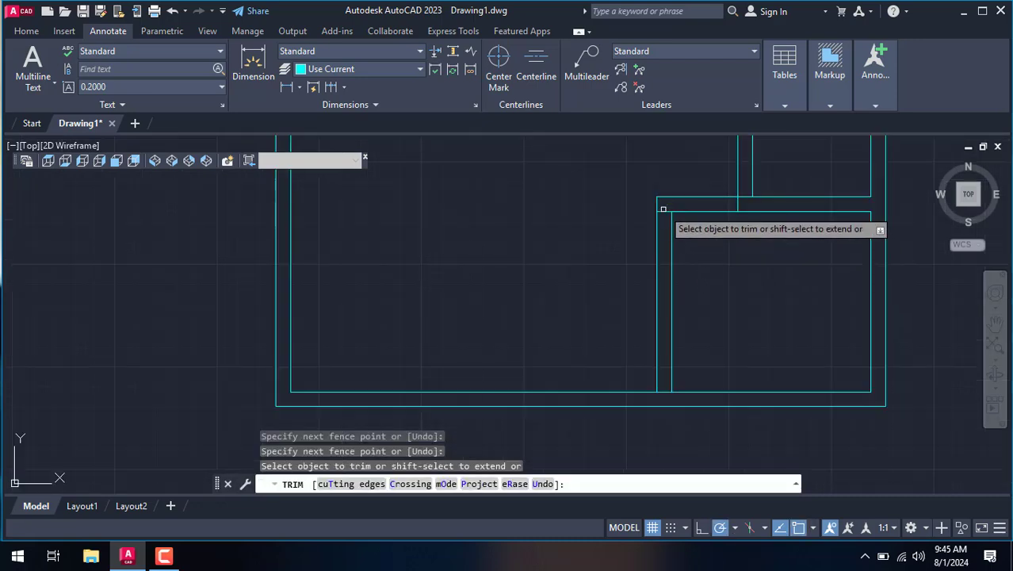
{"action": "left_click_drag", "start_coordinate": [738, 204], "coordinate": [741, 202]}
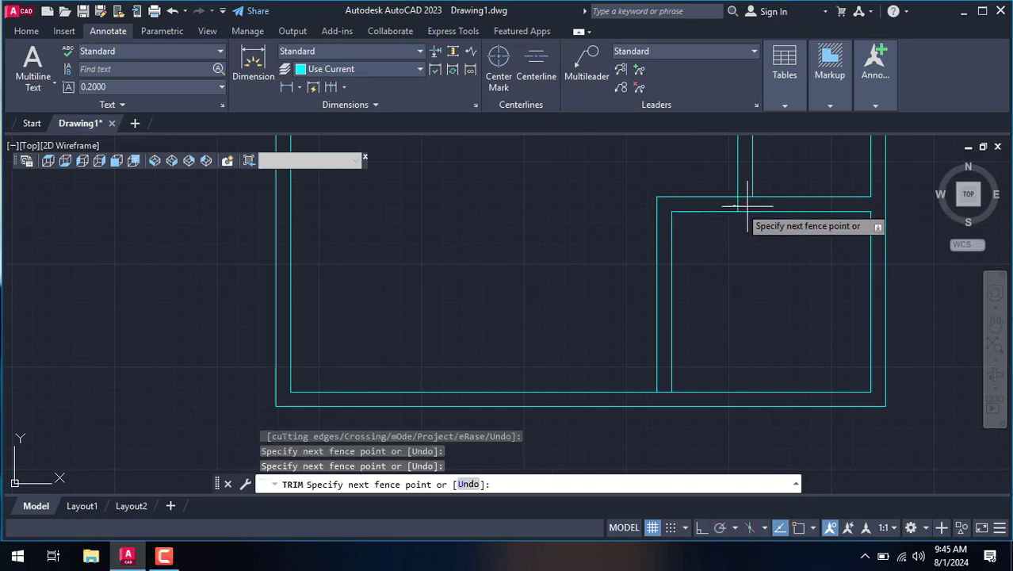
{"action": "key", "text": "Return"}
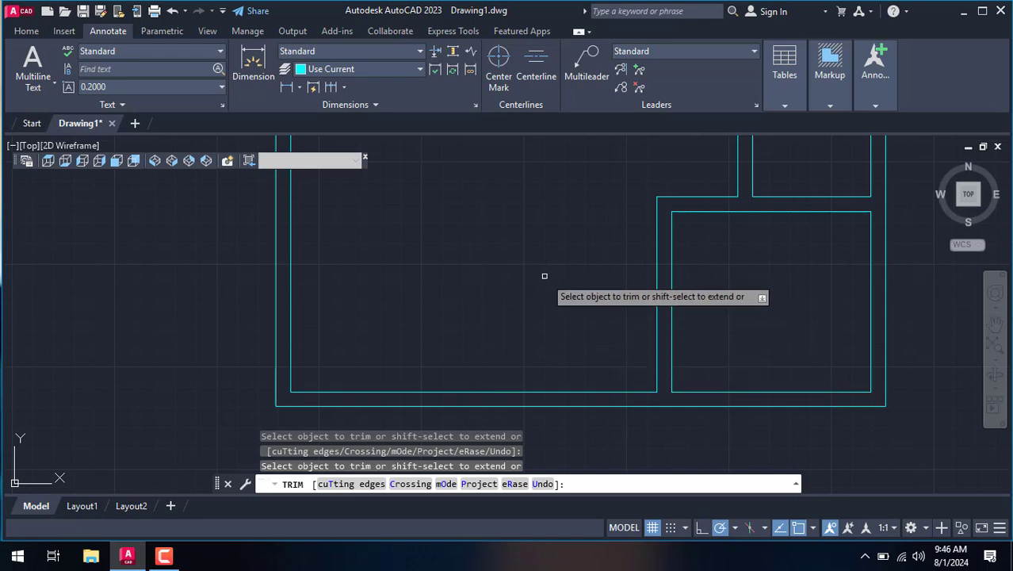
{"action": "scroll", "coordinate": [540, 276], "scroll_direction": "down", "scroll_amount": 4}
{"action": "scroll", "coordinate": [470, 244], "scroll_direction": "down", "scroll_amount": 4}
{"action": "scroll", "coordinate": [468, 244], "scroll_direction": "up", "scroll_amount": 1}
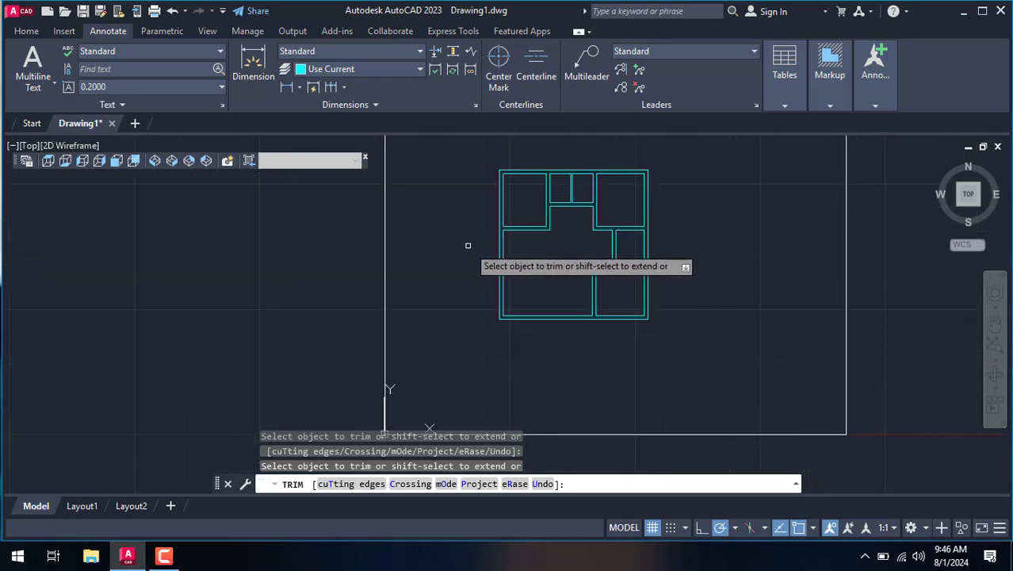
{"action": "scroll", "coordinate": [531, 250], "scroll_direction": "up", "scroll_amount": 1}
Offset the left wall line 9.1 into the left room.
{"action": "right_click", "coordinate": [531, 250]}
{"action": "left_click", "coordinate": [568, 278]}
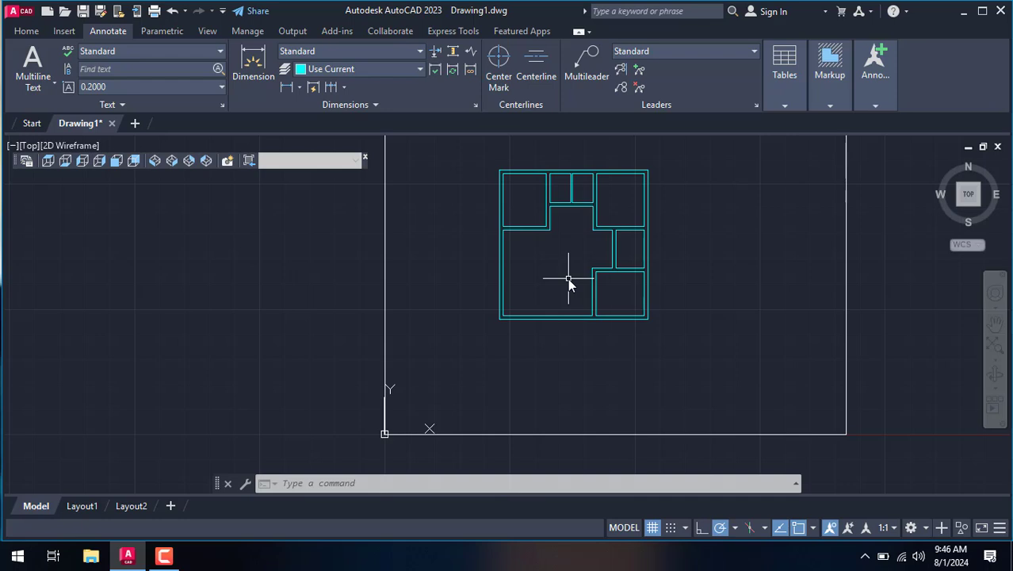
{"action": "type", "text": "o"}
{"action": "key", "text": "Return"}
{"action": "type", "text": "9.1"}
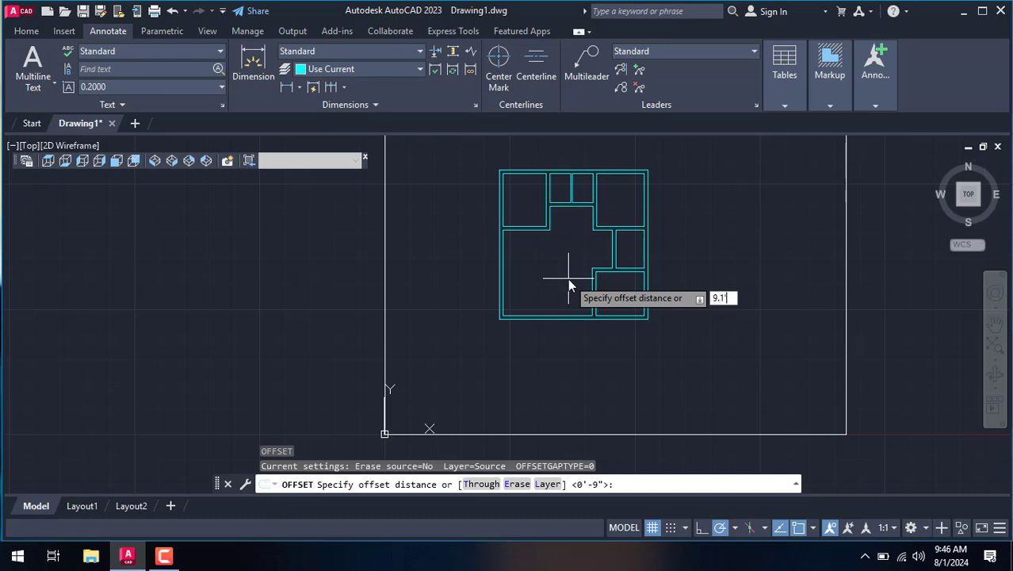
{"action": "key", "text": "Return"}
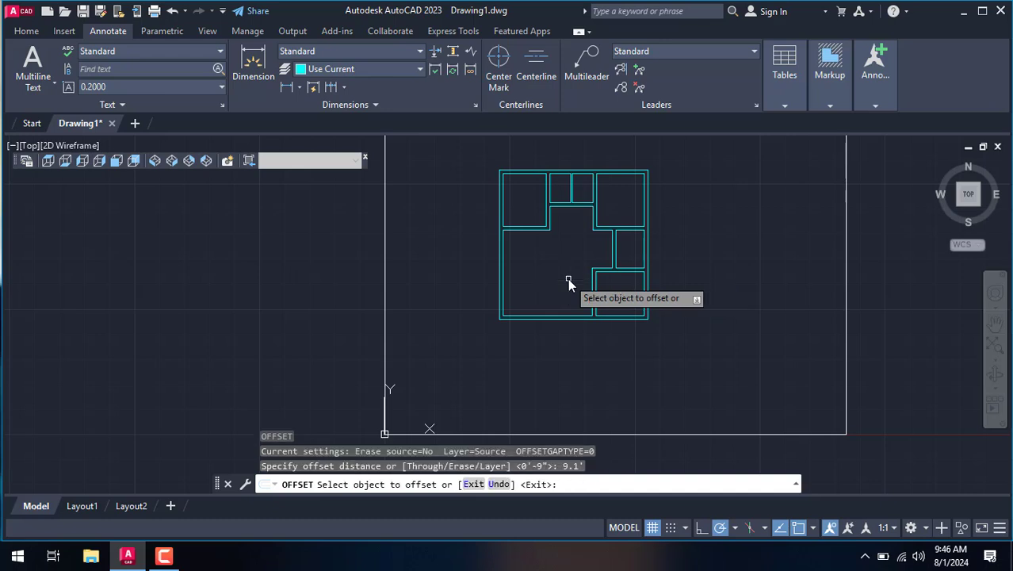
{"action": "left_click", "coordinate": [506, 282]}
{"action": "left_click", "coordinate": [475, 274]}
{"action": "right_click", "coordinate": [443, 249]}
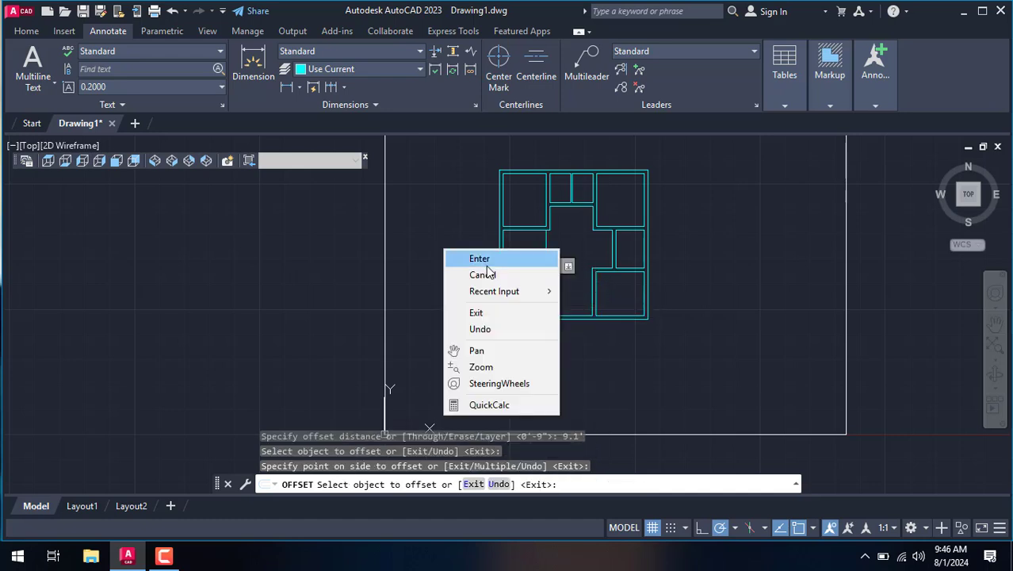
{"action": "left_click", "coordinate": [482, 274]}
Offset a vertical wall line 9 toward the room interior.
{"action": "type", "text": "o"}
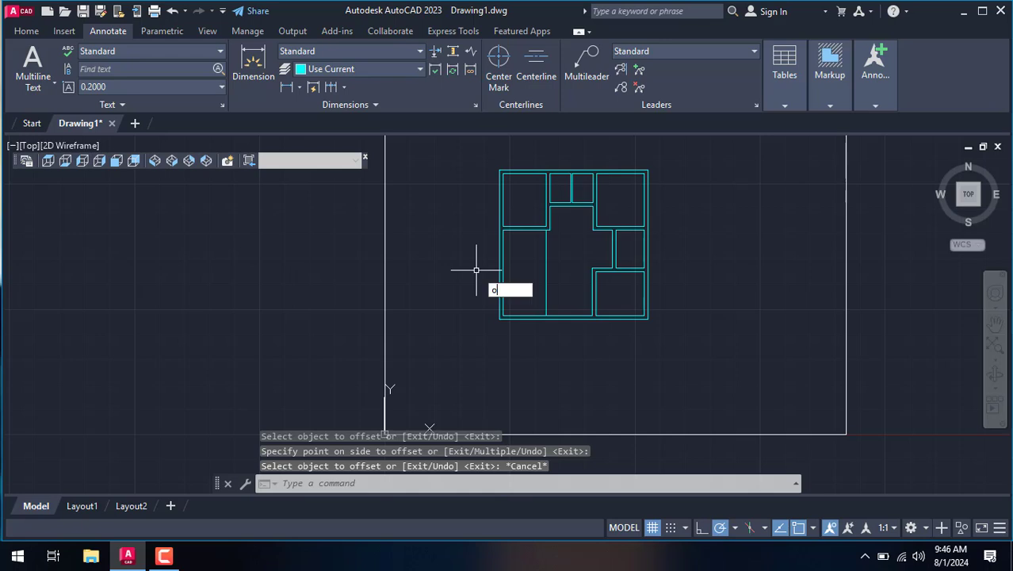
{"action": "key", "text": "Return"}
{"action": "type", "text": "9"}
{"action": "key", "text": "Return"}
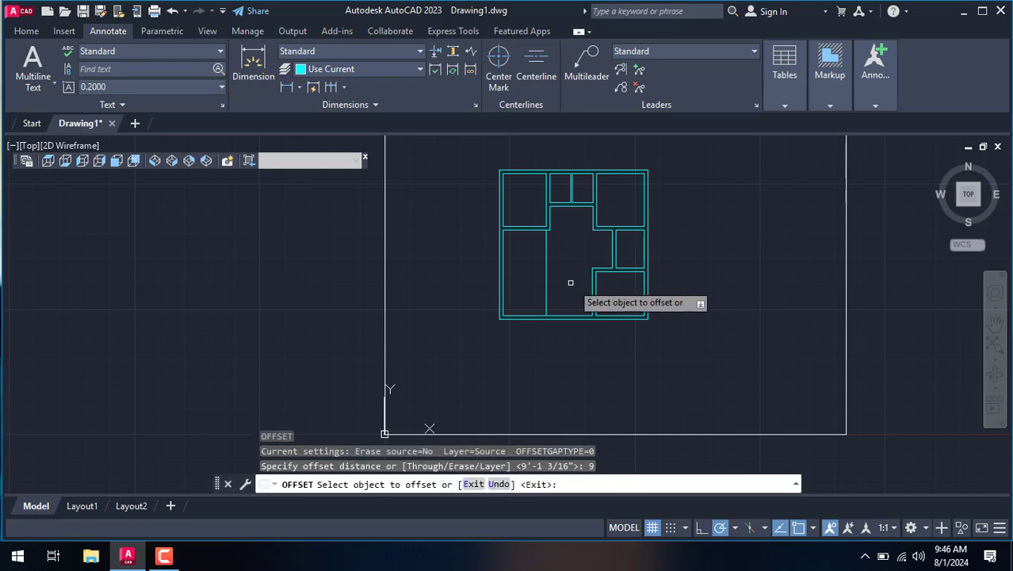
{"action": "left_click", "coordinate": [546, 283]}
{"action": "left_click", "coordinate": [564, 242]}
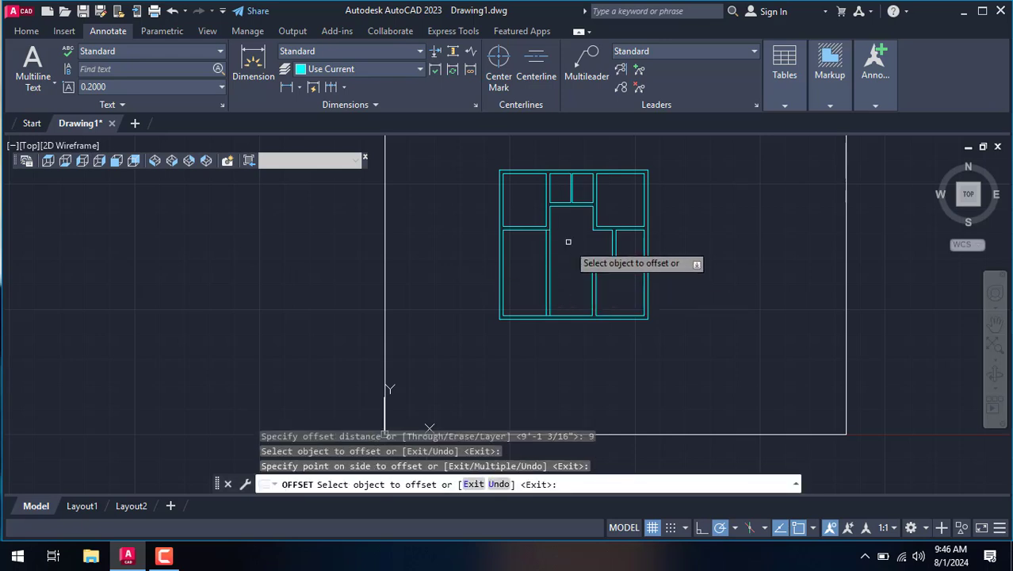
{"action": "right_click", "coordinate": [565, 240]}
{"action": "left_click", "coordinate": [585, 266]}
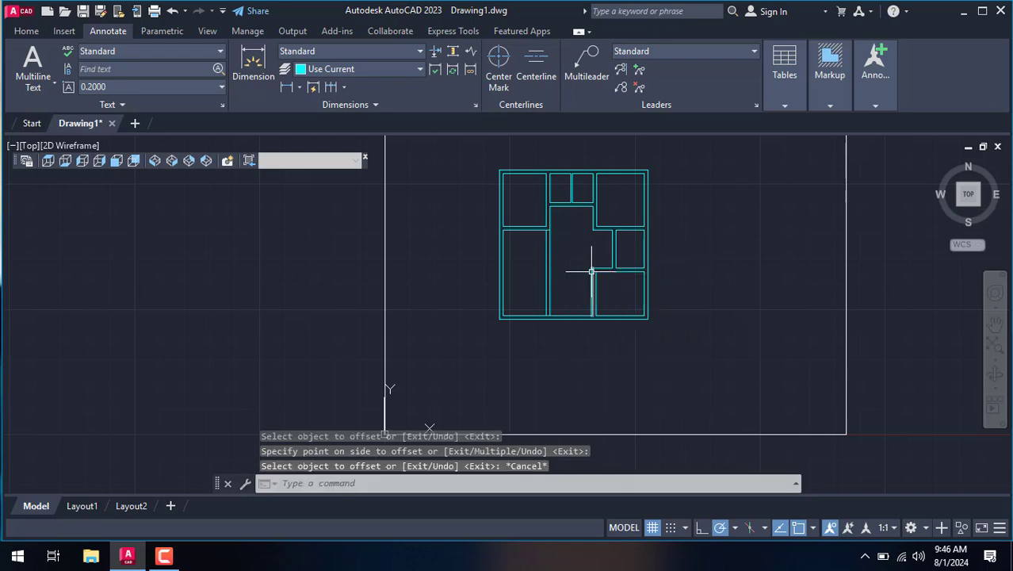
Copy the bottom wall line 9' upward as a new partition.
{"action": "type", "text": "o"}
{"action": "key", "text": "Return"}
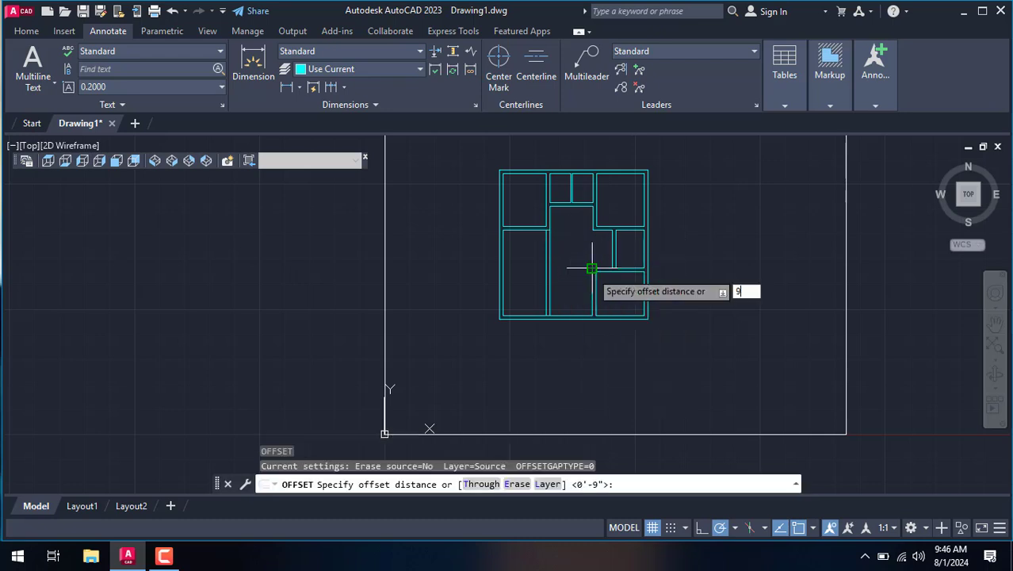
{"action": "type", "text": "'"}
{"action": "key", "text": "Return"}
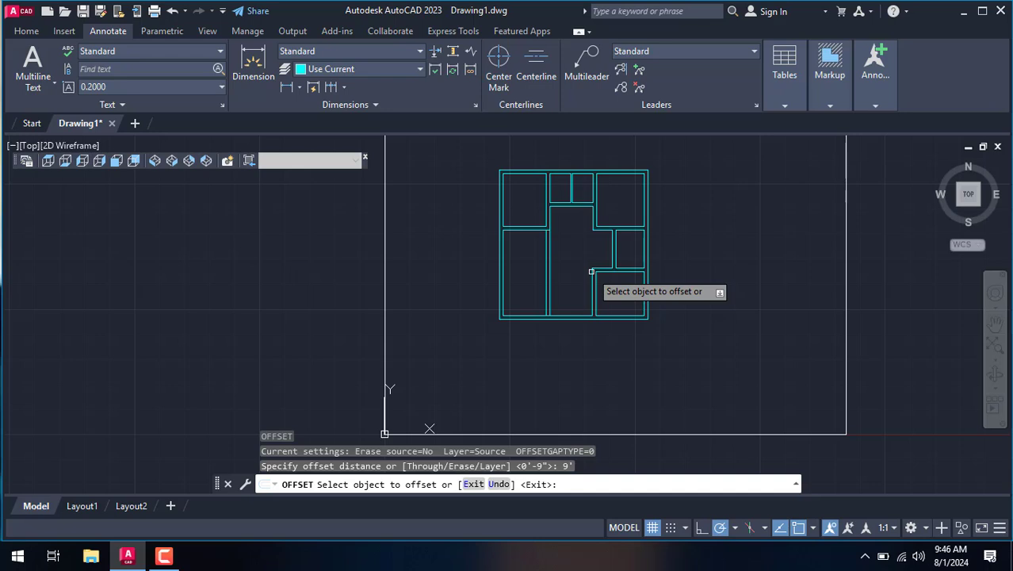
{"action": "left_click", "coordinate": [531, 315]}
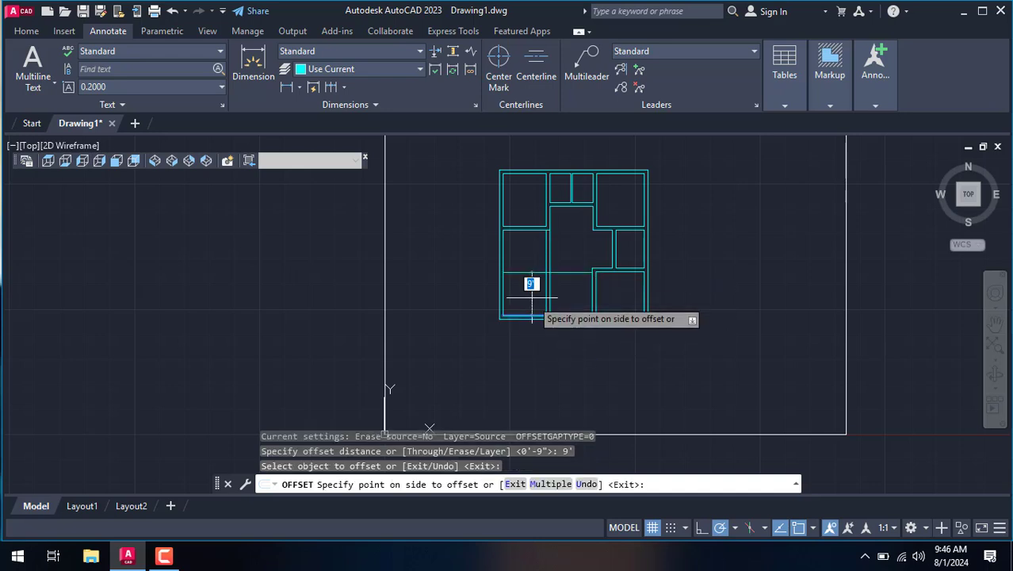
{"action": "left_click", "coordinate": [527, 291]}
{"action": "right_click", "coordinate": [528, 288]}
{"action": "left_click", "coordinate": [545, 317]}
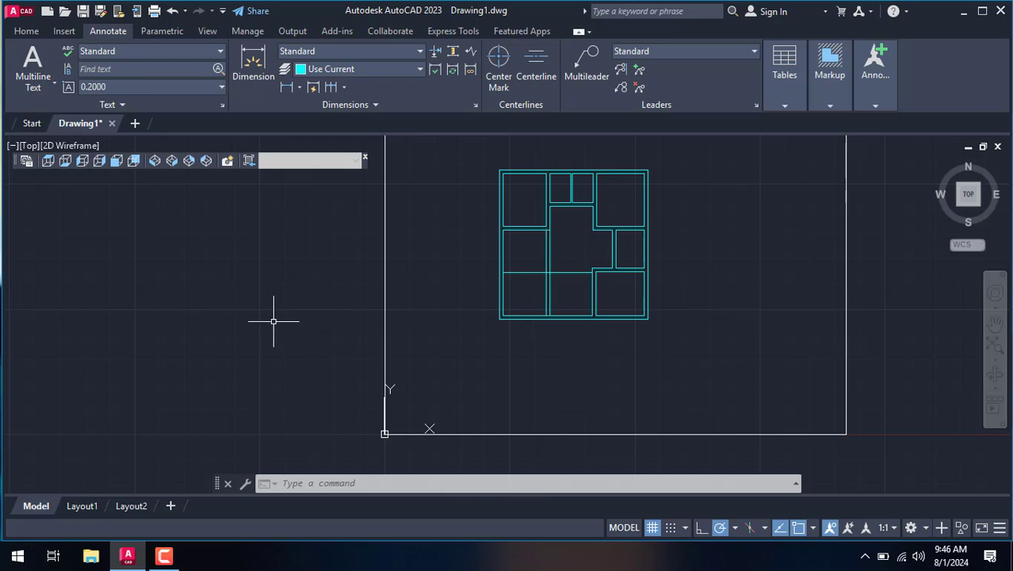
Run another offset on the horizontal partition line, then end it.
{"action": "type", "text": "O"}
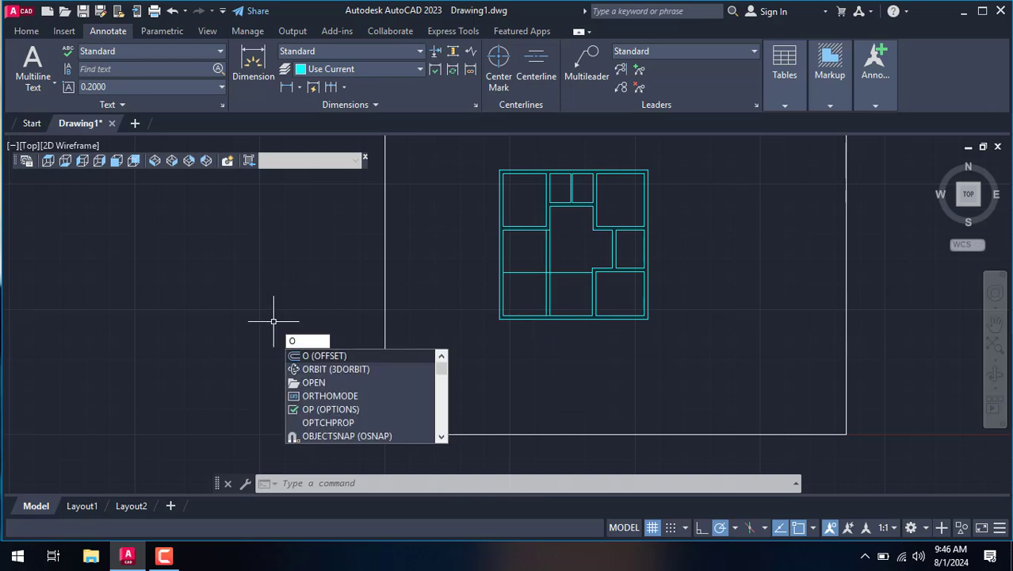
{"action": "key", "text": "Return"}
{"action": "type", "text": "9"}
{"action": "key", "text": "Return"}
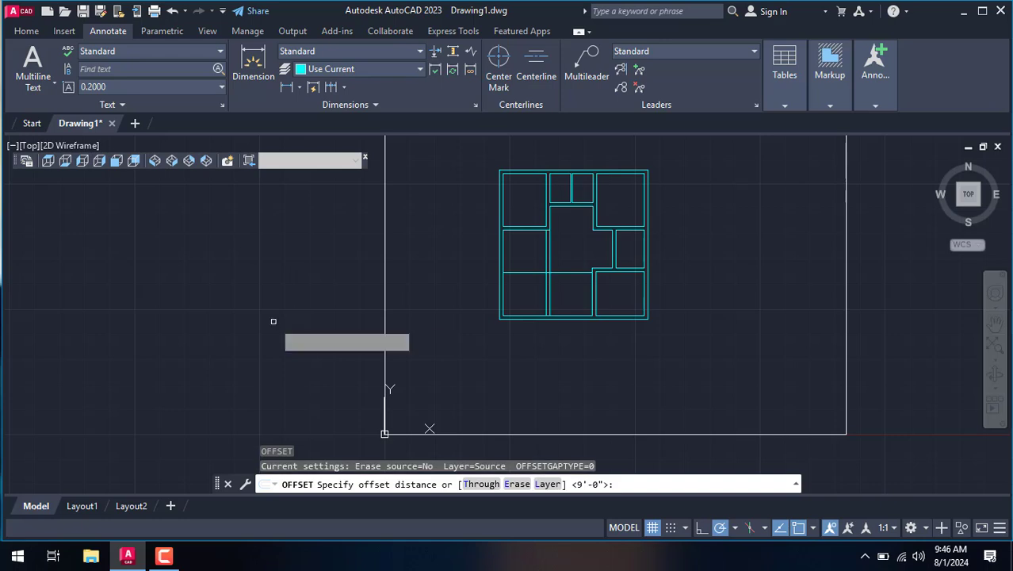
{"action": "left_click", "coordinate": [561, 273]}
{"action": "right_click", "coordinate": [573, 247]}
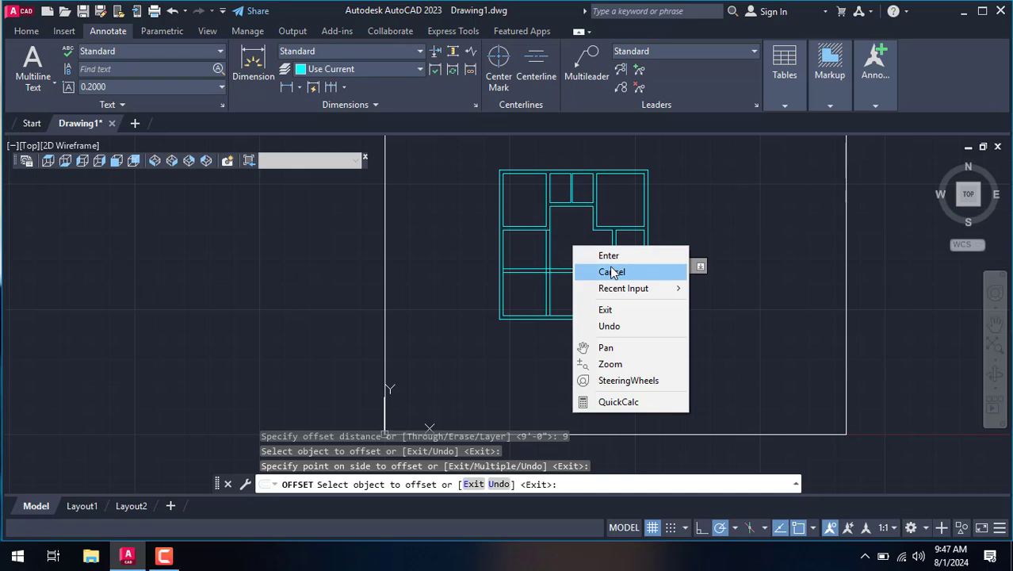
{"action": "left_click", "coordinate": [611, 272]}
Fence-trim the partition overlaps near the small right room and at the junction.
{"action": "key", "text": "Escape"}
{"action": "type", "text": "TR"}
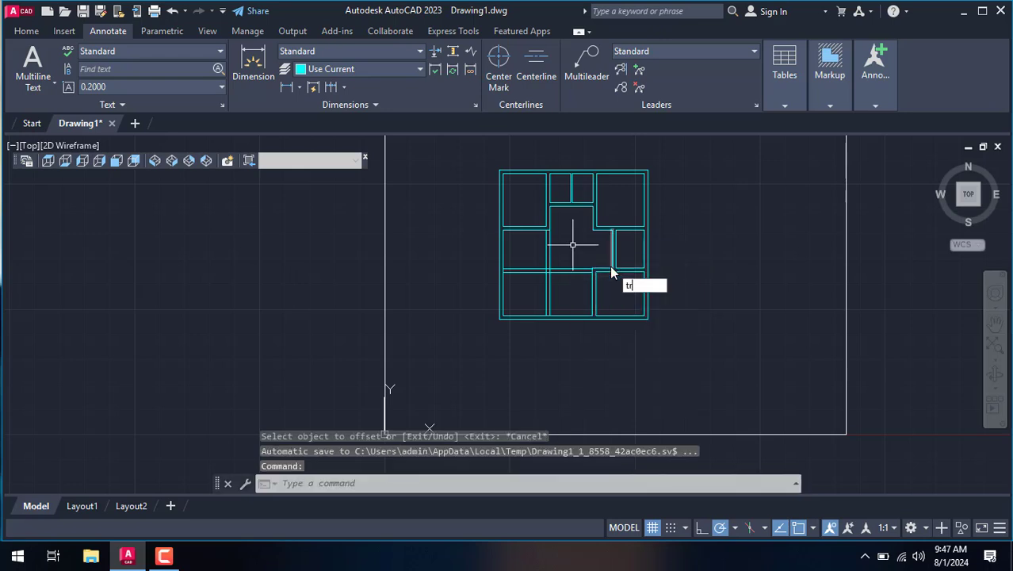
{"action": "key", "text": "Return"}
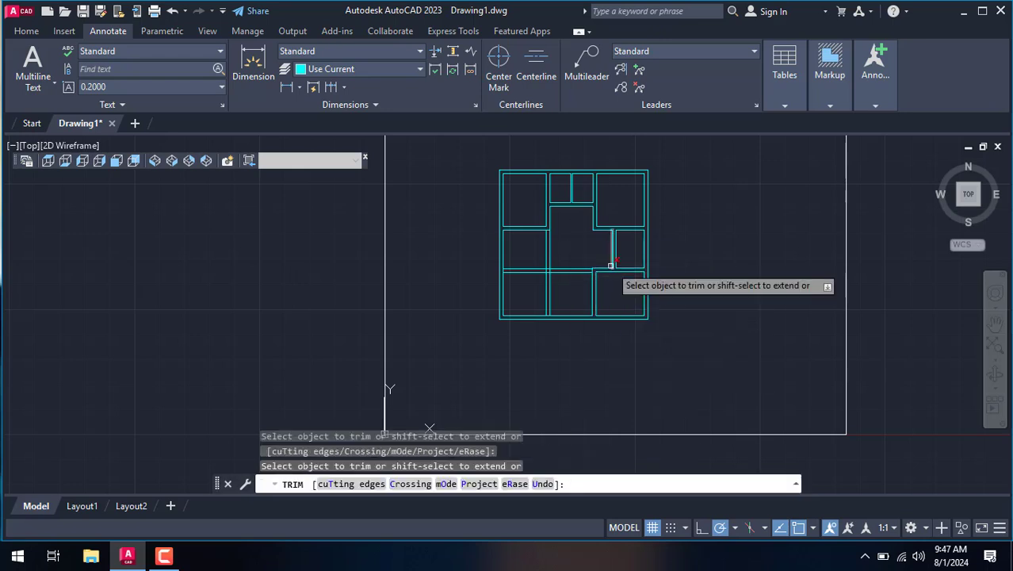
{"action": "left_click_drag", "start_coordinate": [583, 278], "coordinate": [575, 265]}
{"action": "scroll", "coordinate": [569, 261], "scroll_direction": "up", "scroll_amount": 5}
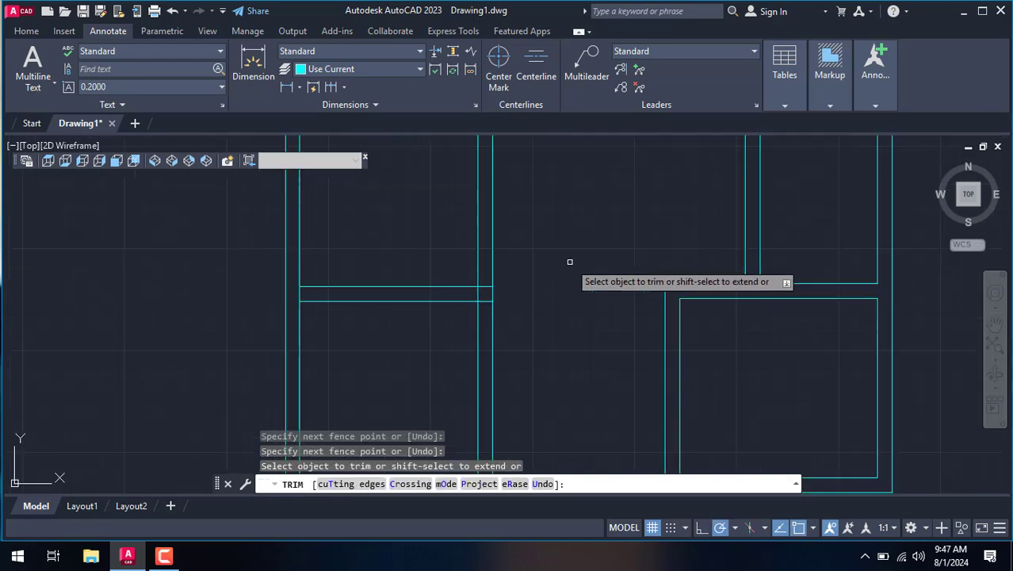
{"action": "left_click_drag", "start_coordinate": [516, 251], "coordinate": [461, 311]}
Remove the short vertical and horizontal stubs at the junction and finish trimming.
{"action": "scroll", "coordinate": [471, 311], "scroll_direction": "up", "scroll_amount": 3}
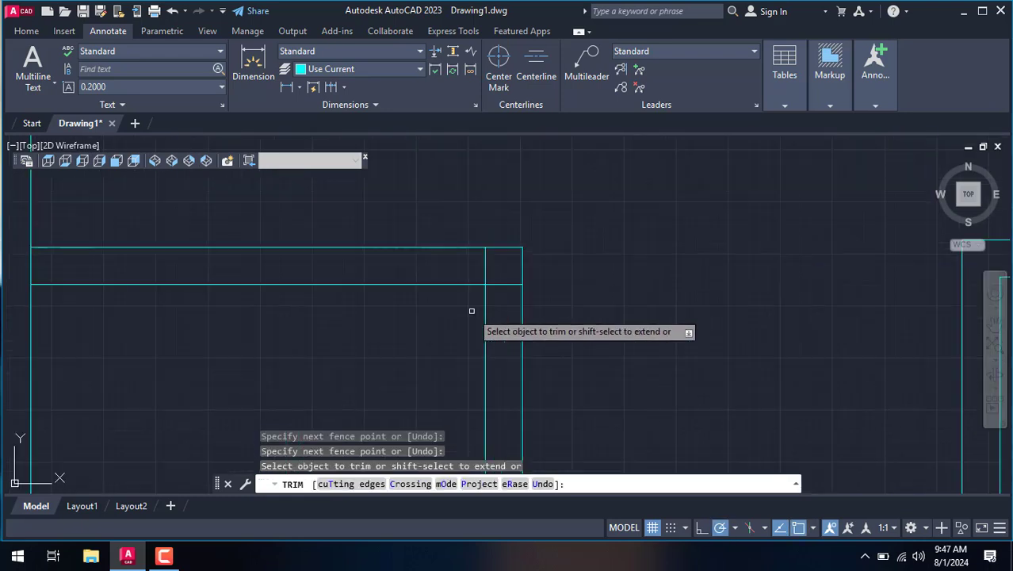
{"action": "left_click", "coordinate": [485, 268]}
{"action": "left_click", "coordinate": [500, 283]}
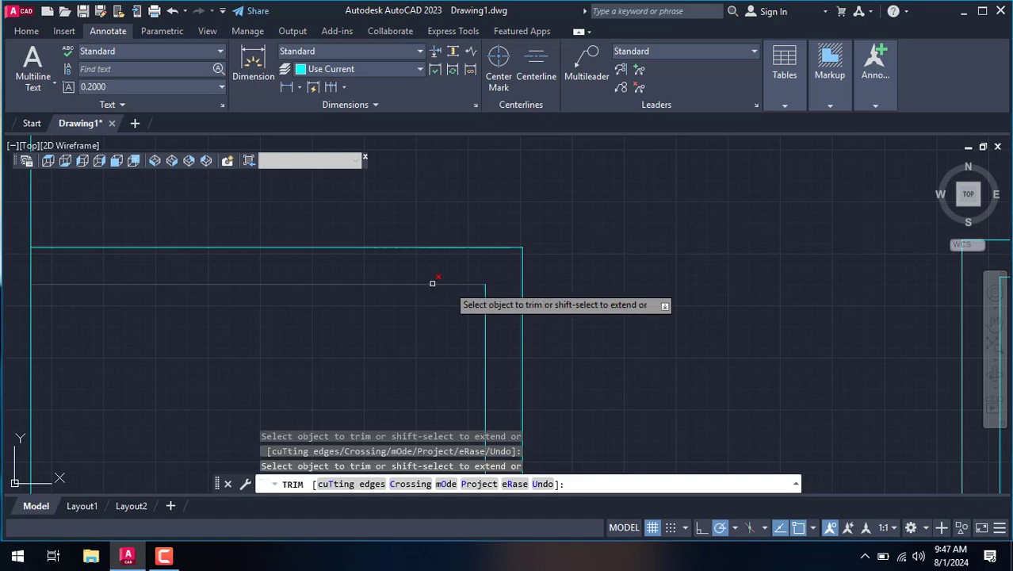
{"action": "scroll", "coordinate": [389, 278], "scroll_direction": "down", "scroll_amount": 4}
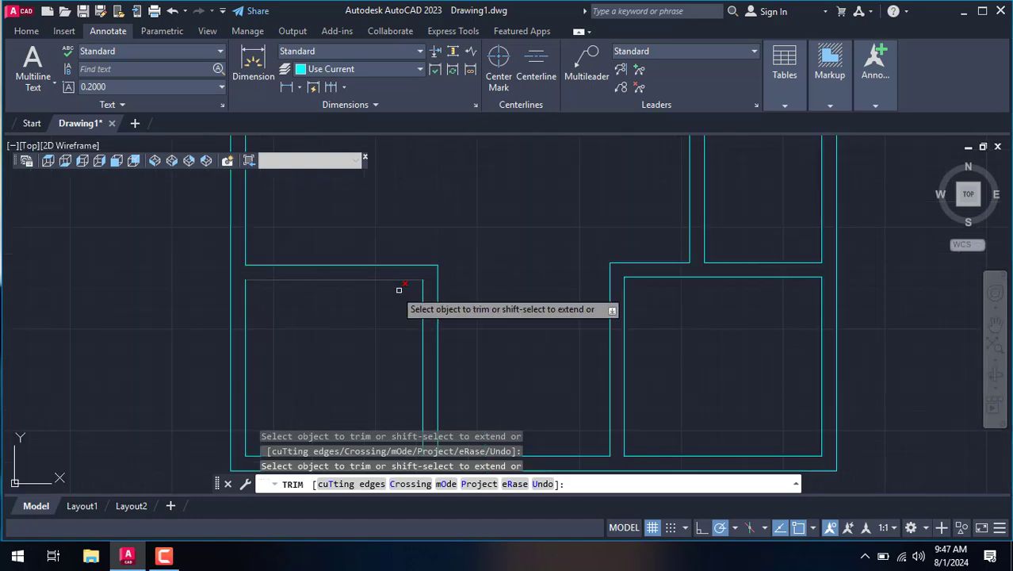
{"action": "scroll", "coordinate": [388, 297], "scroll_direction": "down", "scroll_amount": 2}
{"action": "scroll", "coordinate": [396, 337], "scroll_direction": "up", "scroll_amount": 3}
{"action": "scroll", "coordinate": [400, 325], "scroll_direction": "up", "scroll_amount": 3}
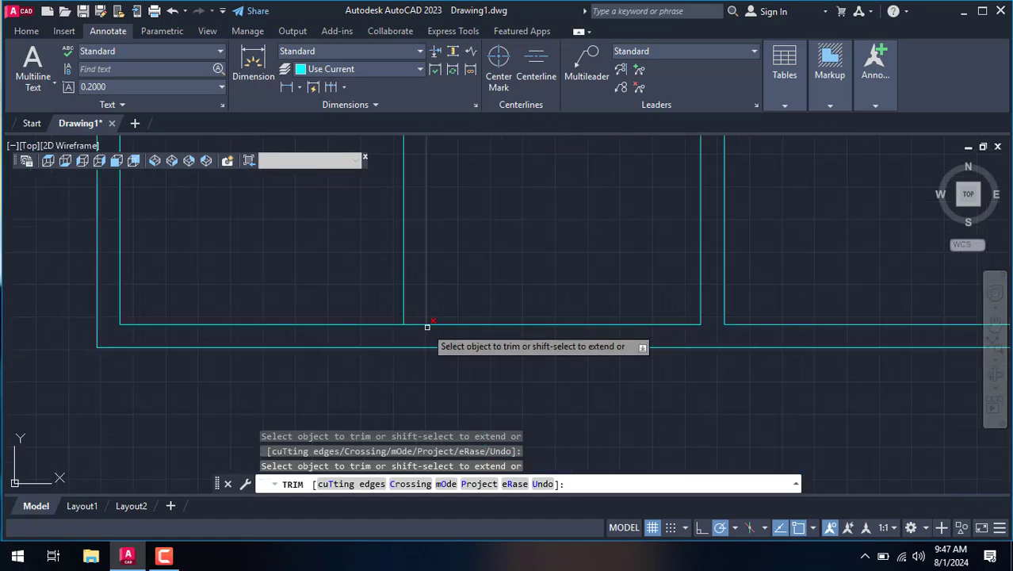
{"action": "scroll", "coordinate": [452, 323], "scroll_direction": "down", "scroll_amount": 3}
{"action": "scroll", "coordinate": [454, 322], "scroll_direction": "down", "scroll_amount": 2}
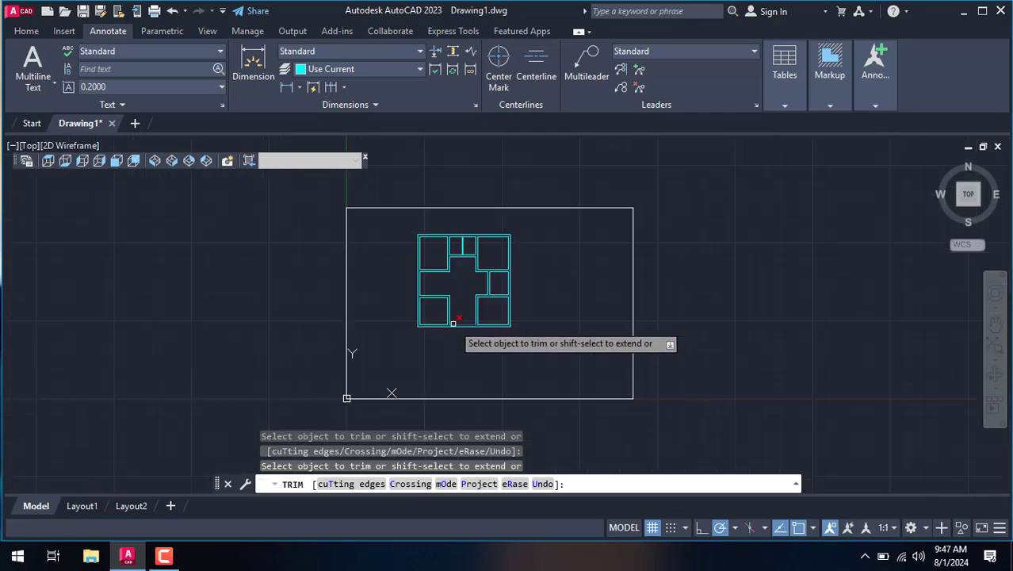
{"action": "scroll", "coordinate": [452, 284], "scroll_direction": "up", "scroll_amount": 2}
{"action": "right_click", "coordinate": [456, 275]}
{"action": "left_click", "coordinate": [487, 305]}
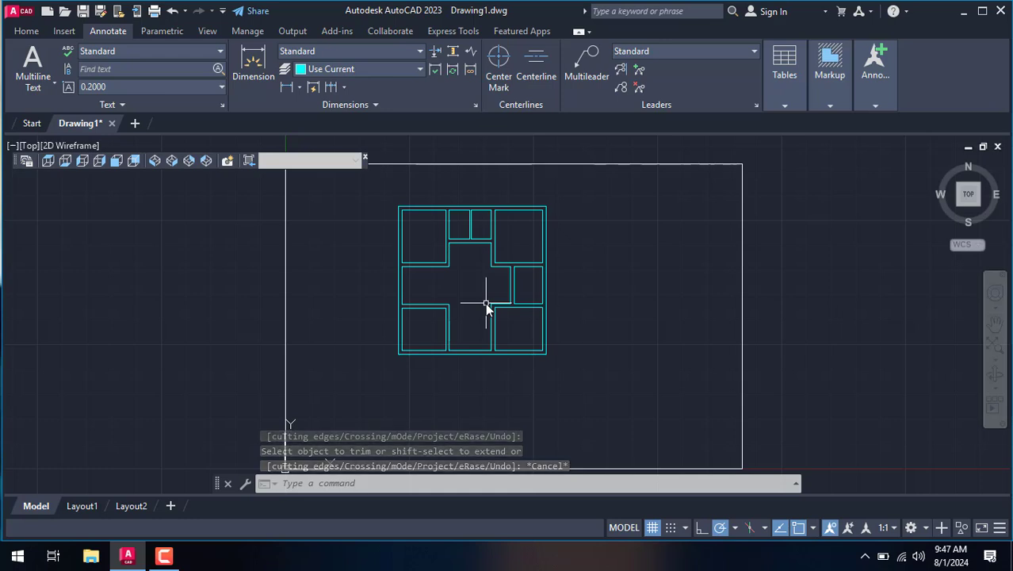
Offset the bottom wall 5.8' upward.
{"action": "type", "text": "o"}
{"action": "key", "text": "Return"}
{"action": "type", "text": "5.8'"}
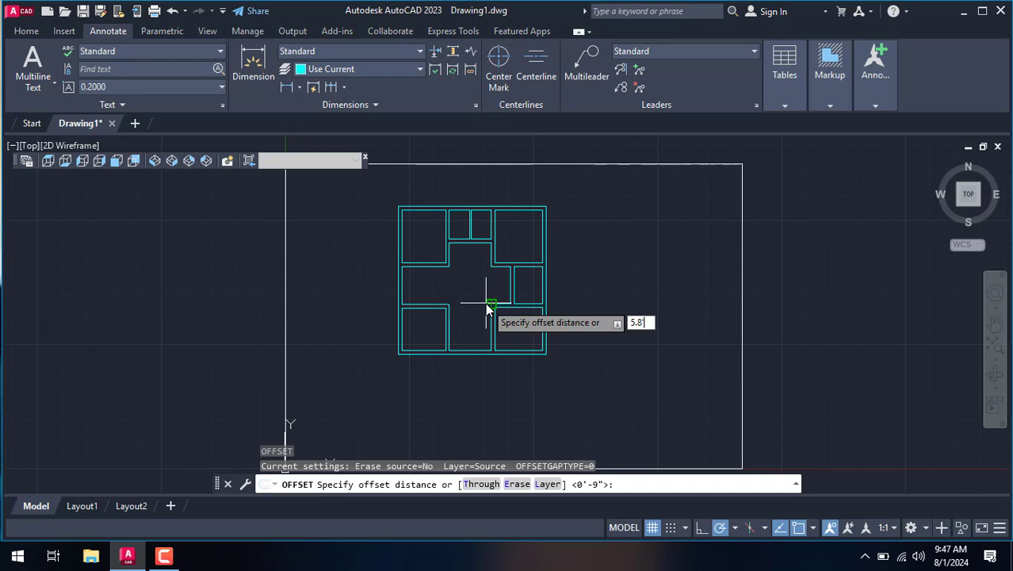
{"action": "key", "text": "Return"}
{"action": "scroll", "coordinate": [489, 331], "scroll_direction": "up", "scroll_amount": 5}
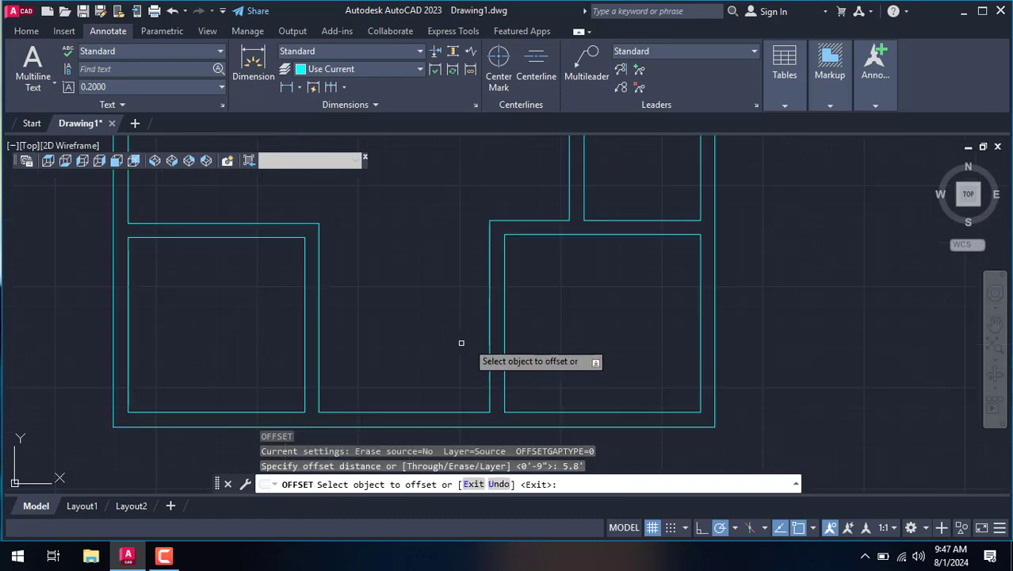
{"action": "left_click", "coordinate": [414, 411]}
{"action": "left_click", "coordinate": [406, 242]}
{"action": "right_click", "coordinate": [398, 223]}
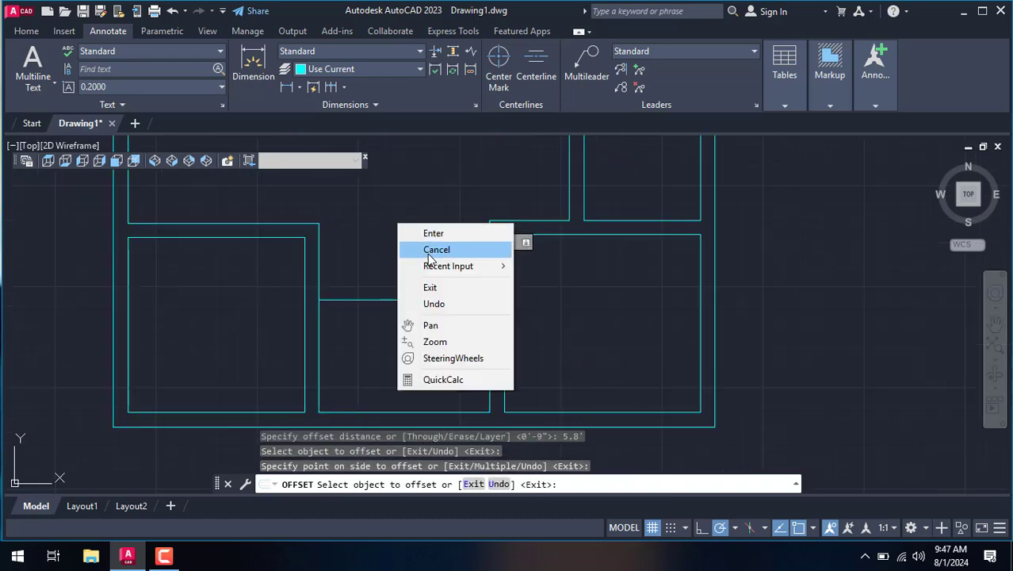
{"action": "left_click", "coordinate": [425, 249]}
Offset that new line 9 inches upward to double the wall.
{"action": "type", "text": "o"}
{"action": "key", "text": "Return"}
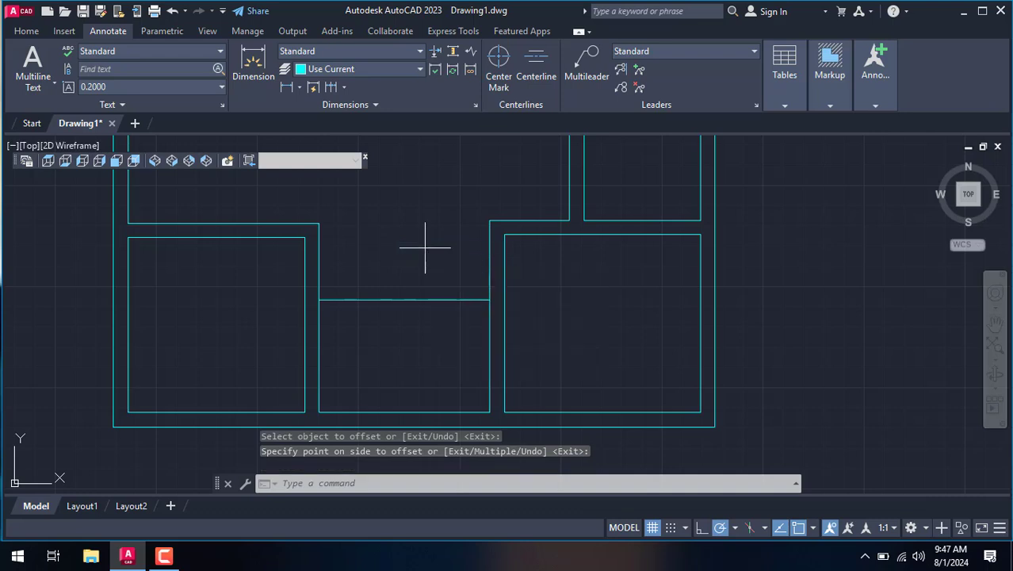
{"action": "type", "text": "9"}
{"action": "key", "text": "Return"}
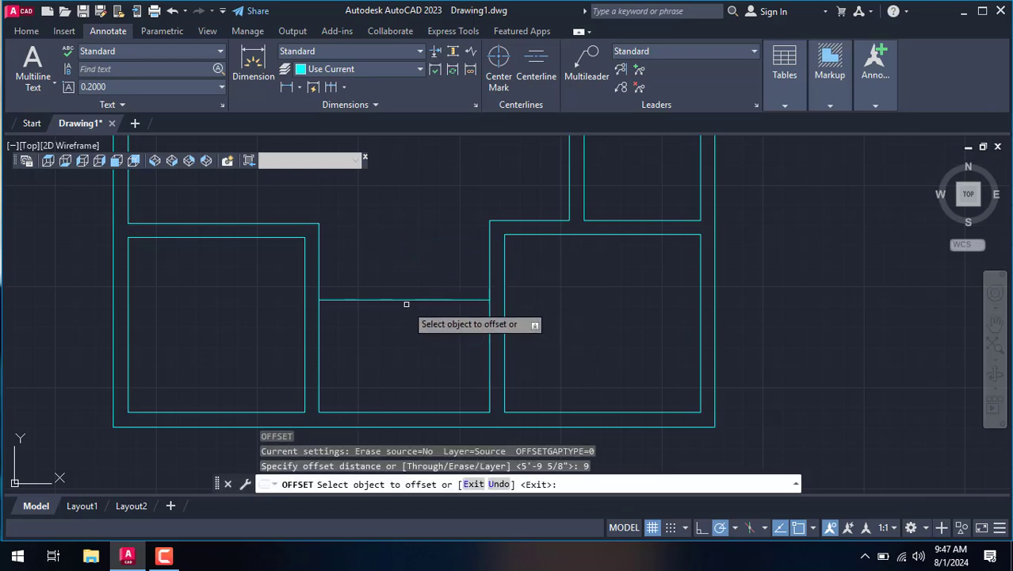
{"action": "left_click", "coordinate": [402, 299]}
{"action": "left_click", "coordinate": [404, 236]}
{"action": "right_click", "coordinate": [398, 224]}
{"action": "left_click", "coordinate": [434, 255]}
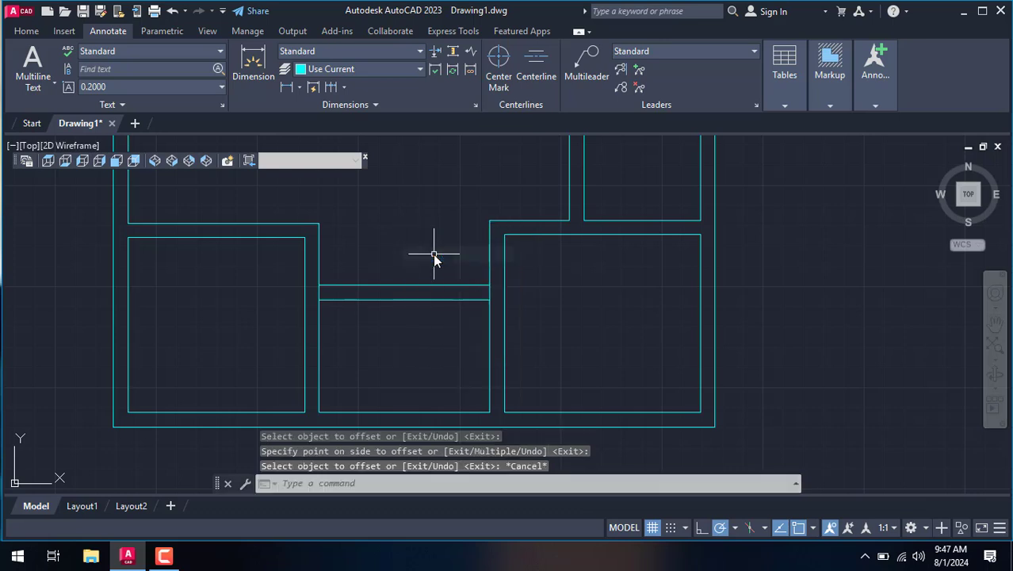
Trim the wall stub between the two new lines.
{"action": "type", "text": "tr"}
{"action": "key", "text": "Return"}
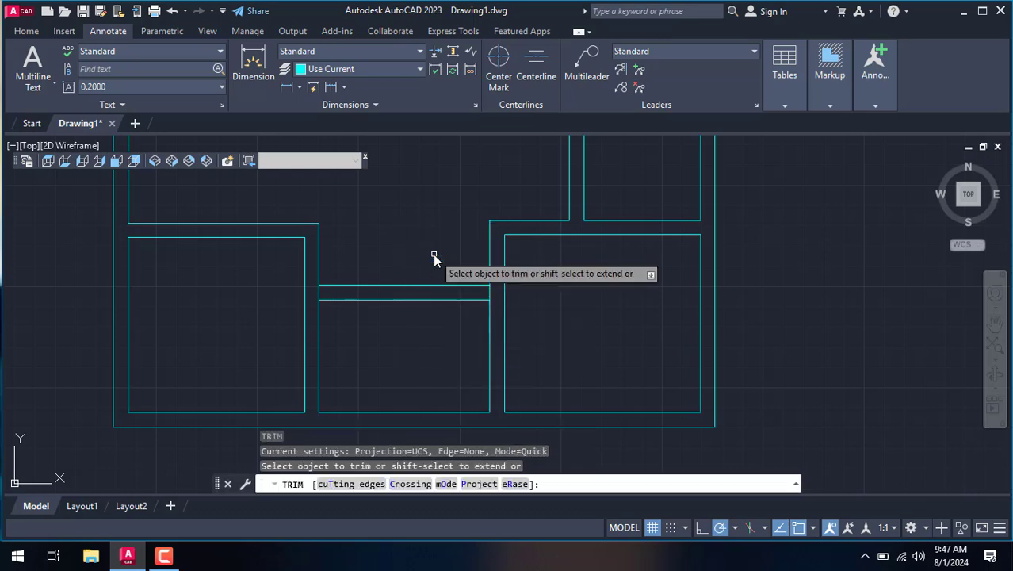
{"action": "left_click", "coordinate": [321, 292]}
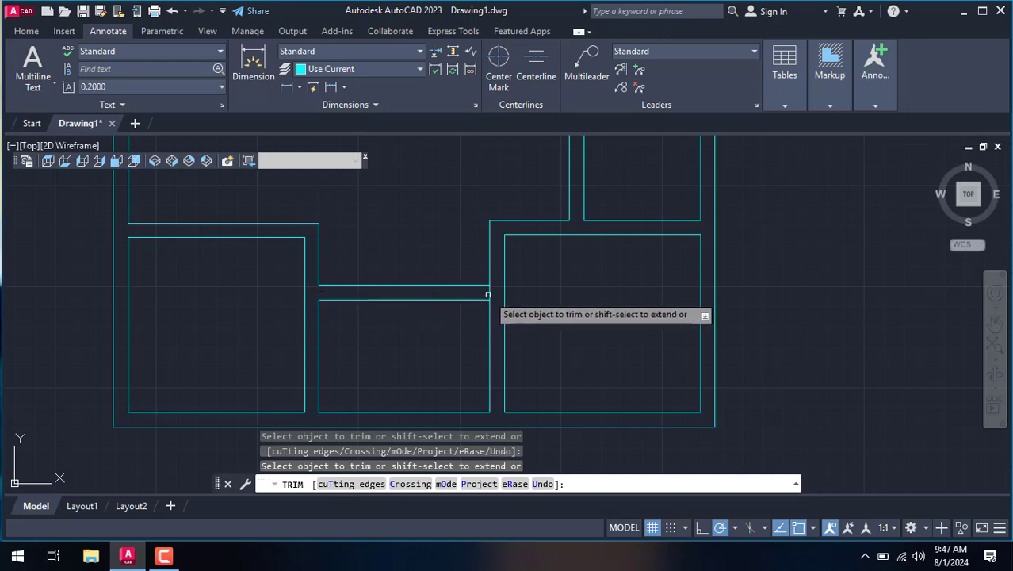
{"action": "right_click", "coordinate": [394, 159]}
{"action": "left_click", "coordinate": [428, 183]}
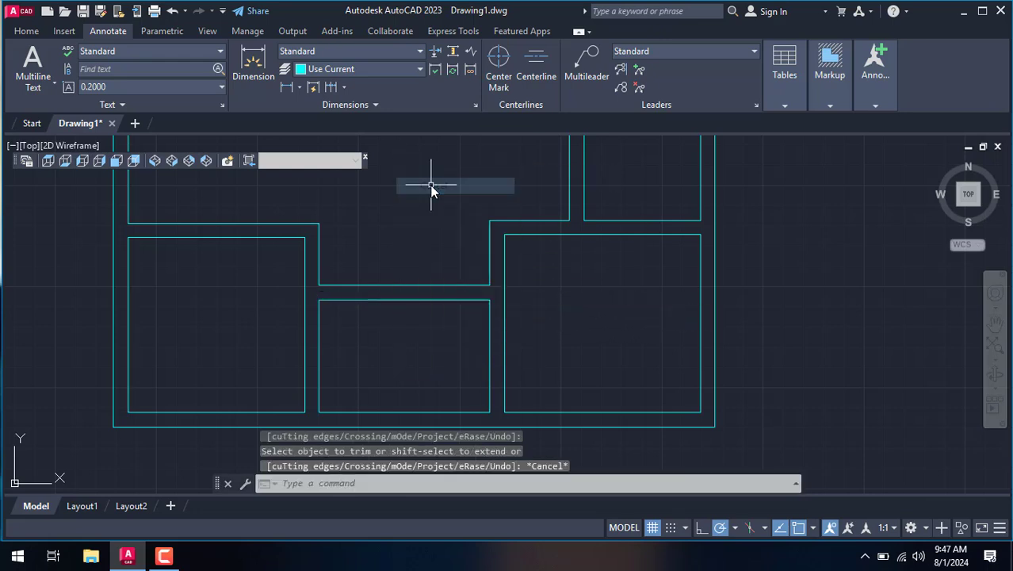
Begin a linear dimension between the new wall's left and right corners, then abandon it and zoom out.
{"action": "type", "text": "DL"}
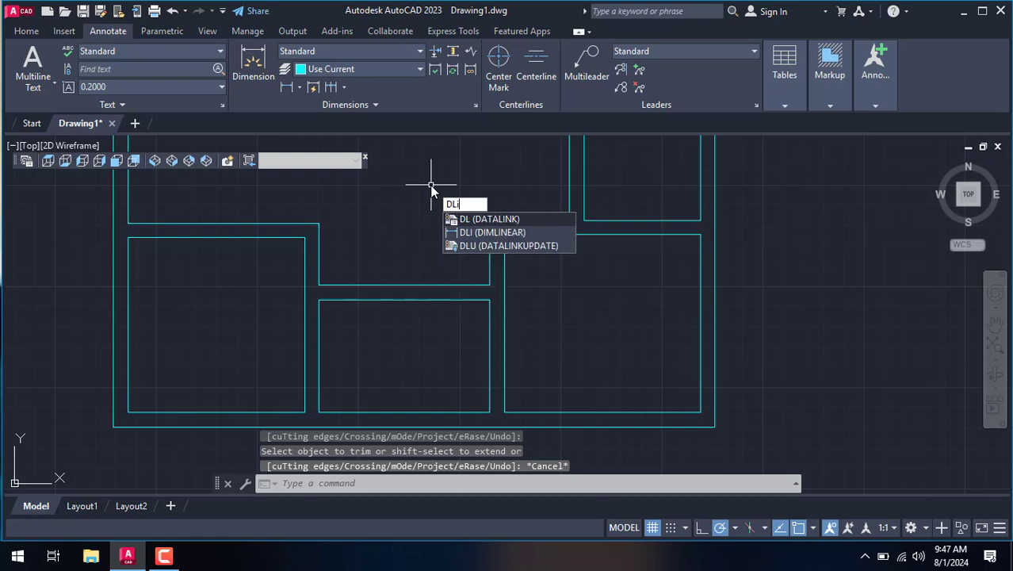
{"action": "type", "text": "I"}
{"action": "key", "text": "Return"}
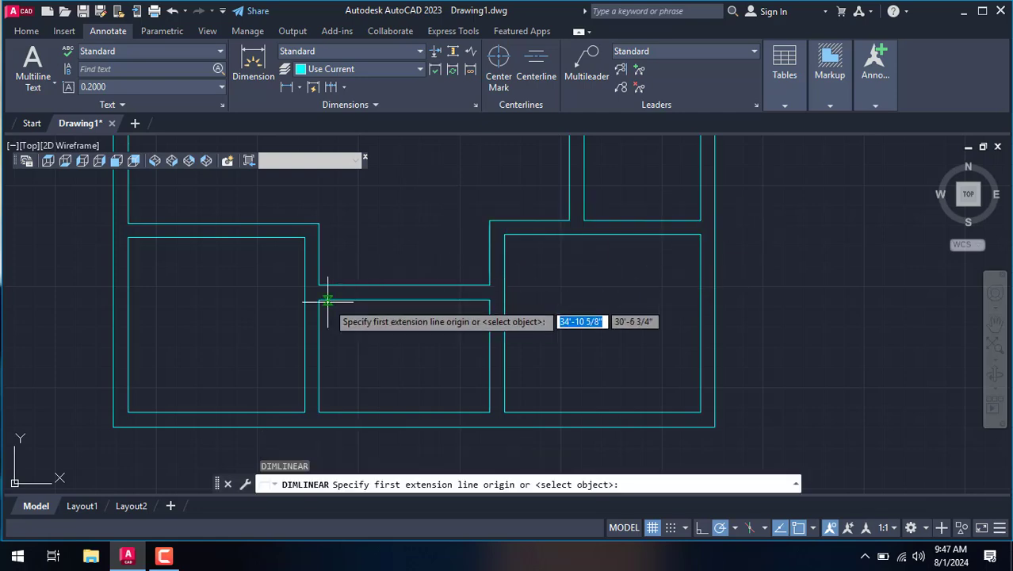
{"action": "left_click", "coordinate": [318, 300]}
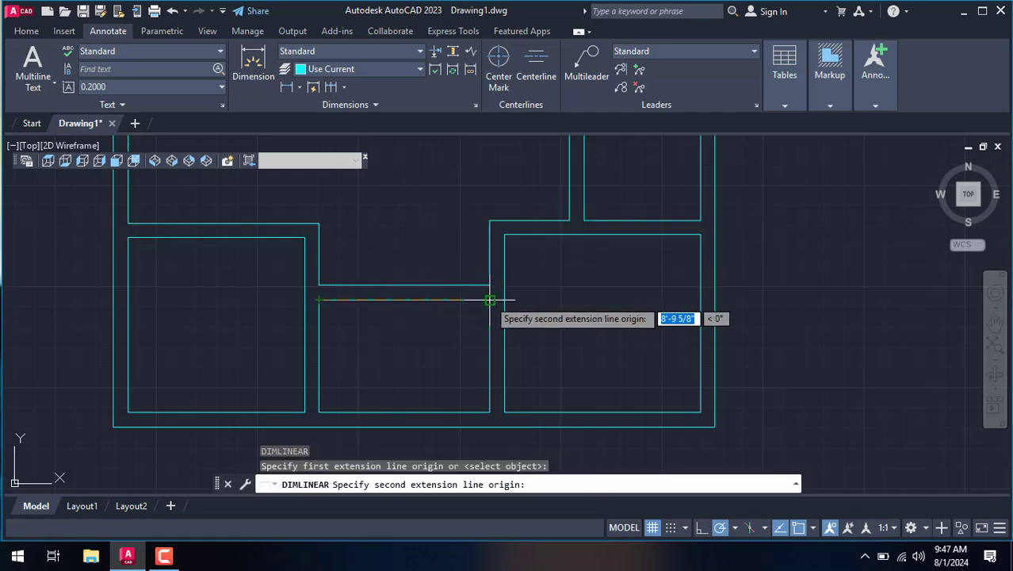
{"action": "left_click", "coordinate": [489, 300]}
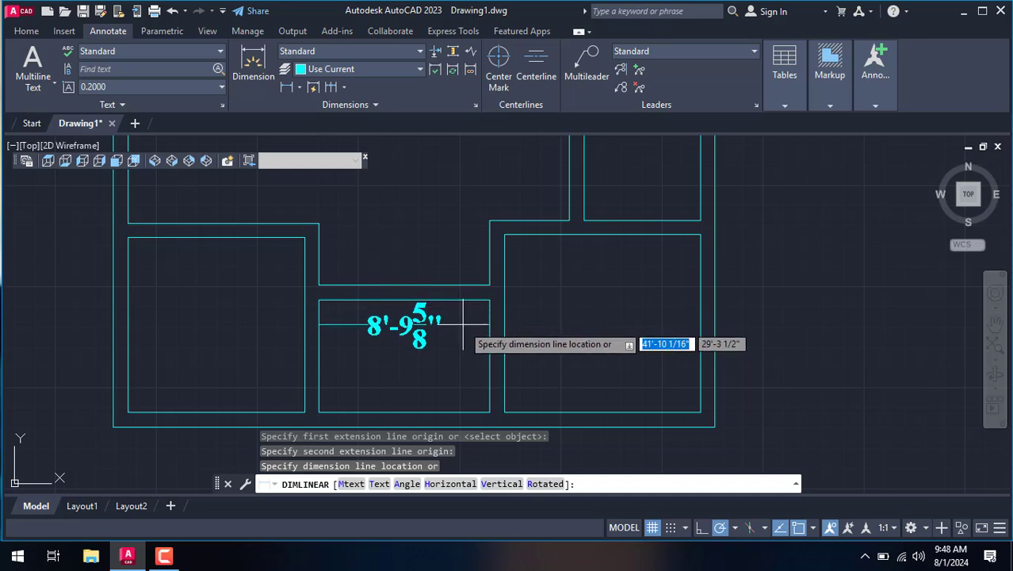
{"action": "key", "text": "Escape"}
{"action": "scroll", "coordinate": [484, 324], "scroll_direction": "down", "scroll_amount": 3}
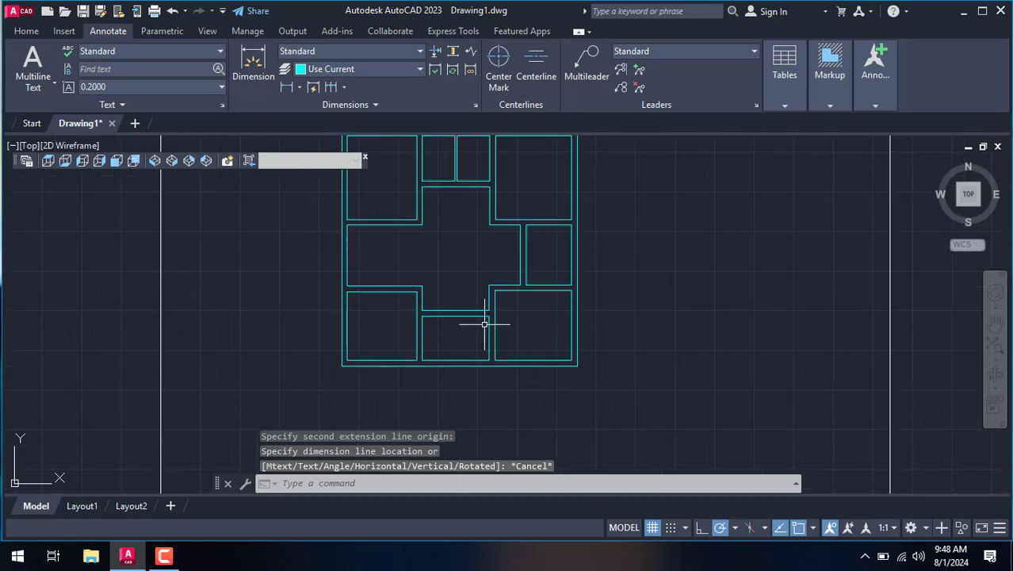
{"action": "scroll", "coordinate": [432, 249], "scroll_direction": "down", "scroll_amount": 2}
{"action": "scroll", "coordinate": [443, 193], "scroll_direction": "down", "scroll_amount": 2}
{"action": "scroll", "coordinate": [443, 190], "scroll_direction": "up", "scroll_amount": 5}
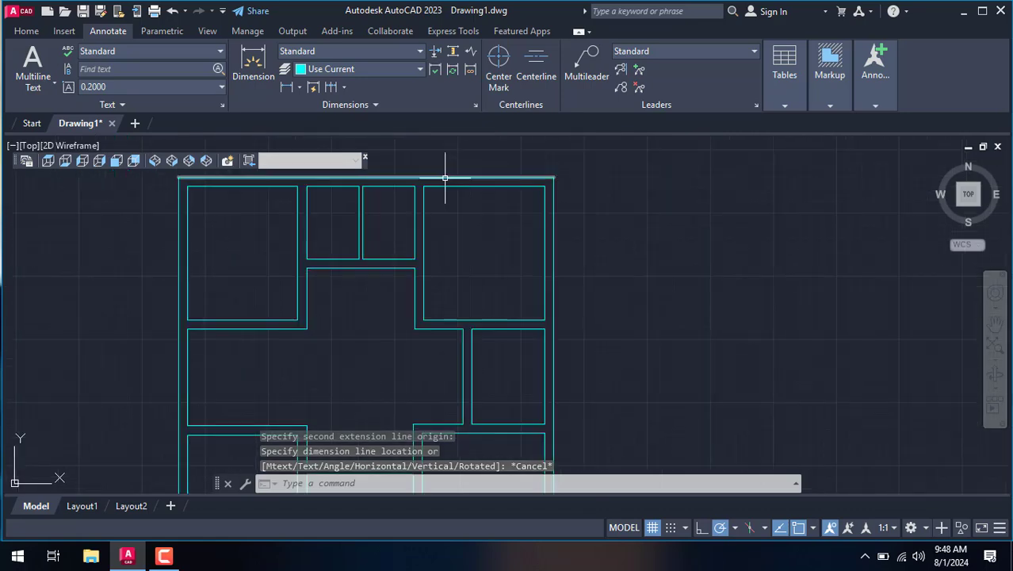
{"action": "scroll", "coordinate": [393, 261], "scroll_direction": "down", "scroll_amount": 2}
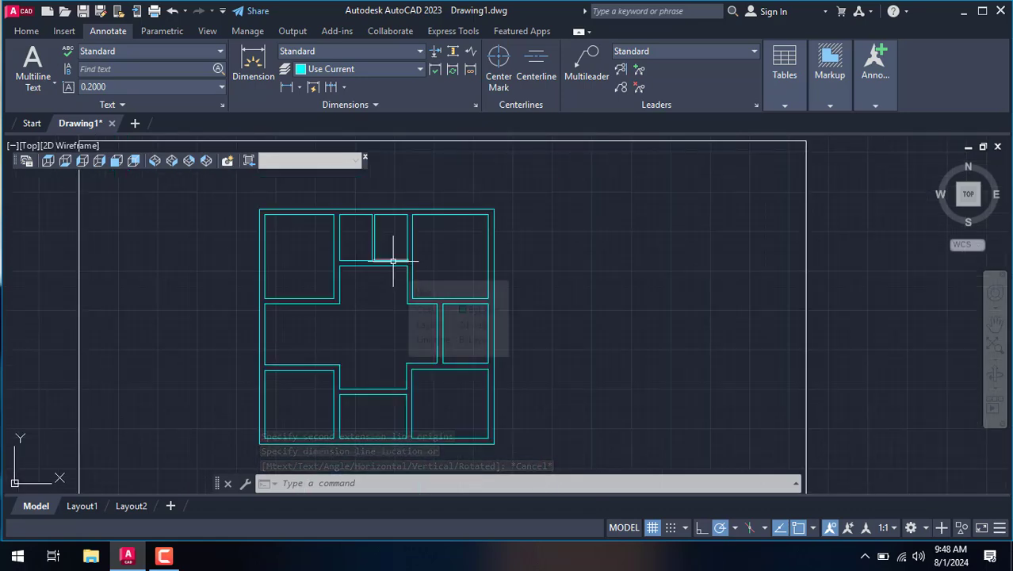
Start a line at the wall corner, draw a 3.5' segment, then undo it.
{"action": "type", "text": "l"}
{"action": "key", "text": "Return"}
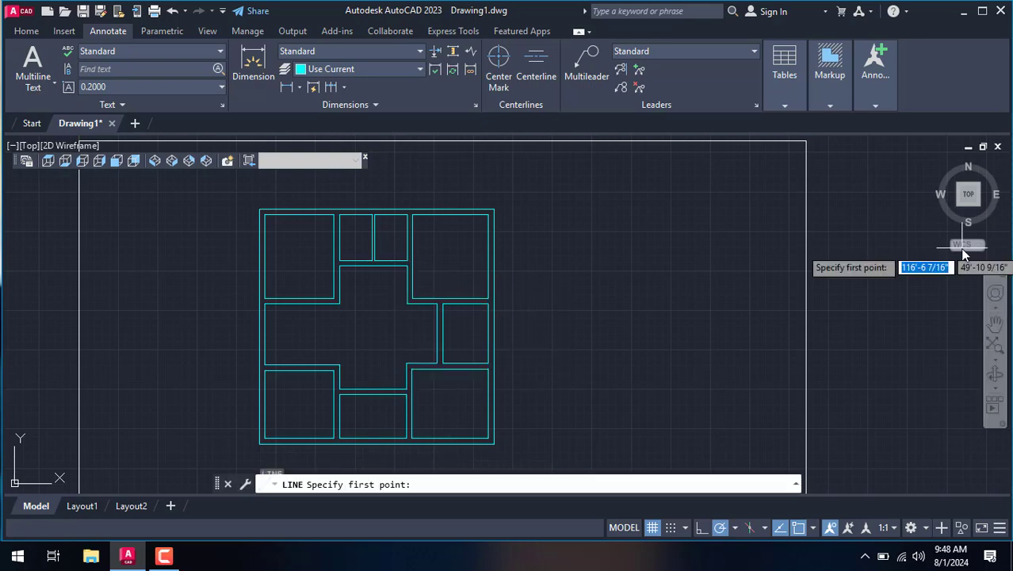
{"action": "scroll", "coordinate": [281, 301], "scroll_direction": "up", "scroll_amount": 6}
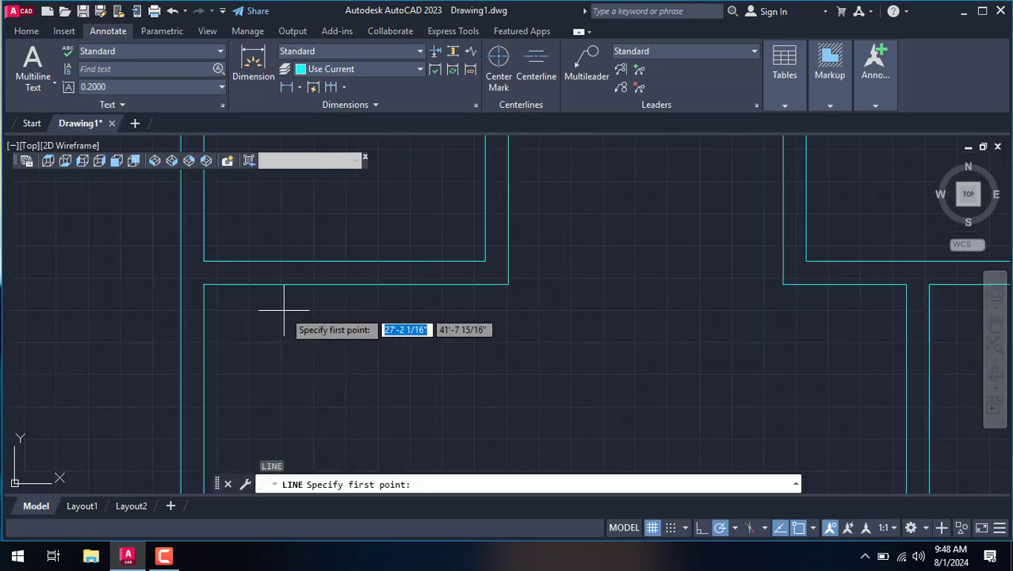
{"action": "left_click", "coordinate": [204, 284]}
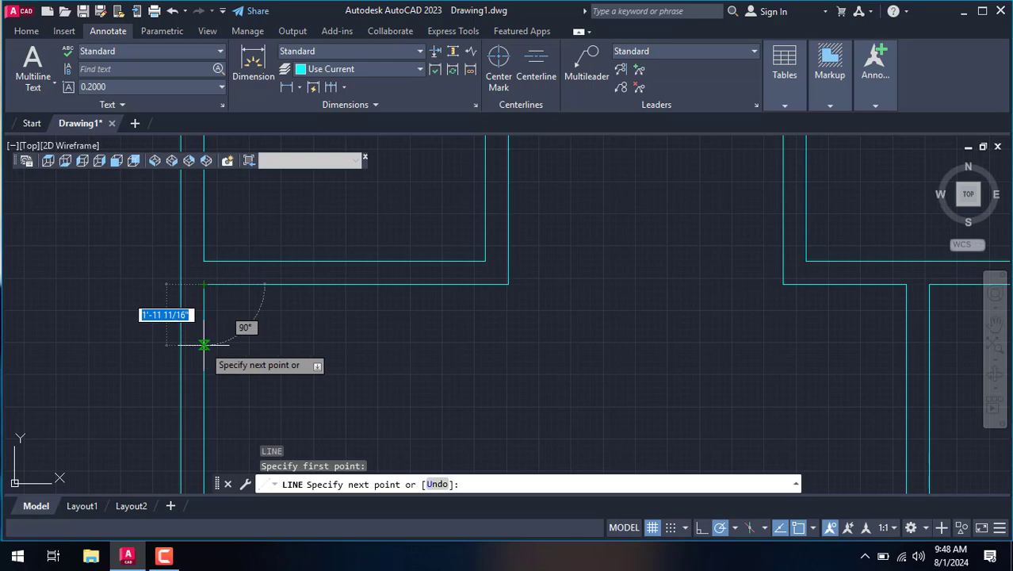
{"action": "type", "text": "3.5"}
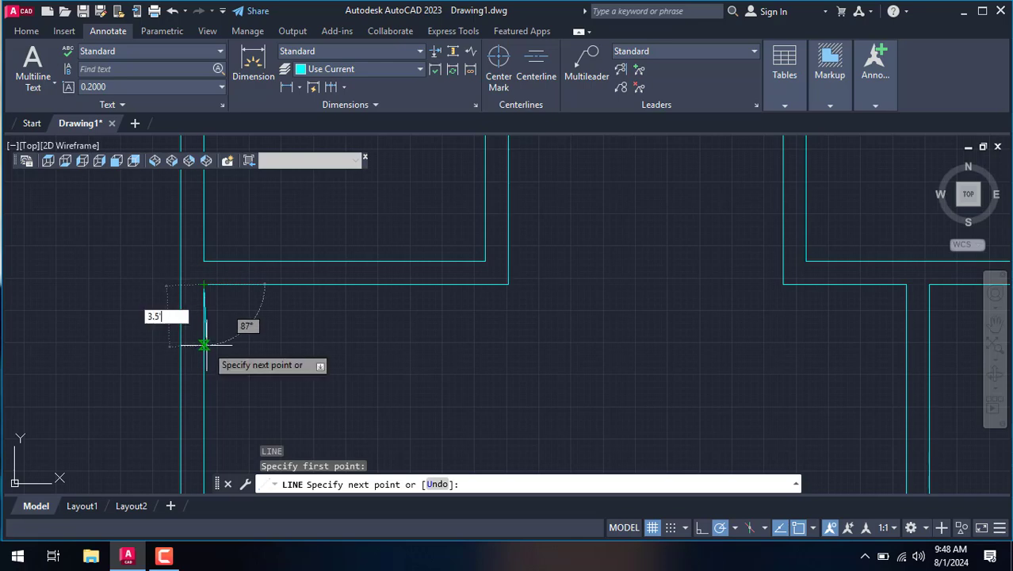
{"action": "key", "text": "Return"}
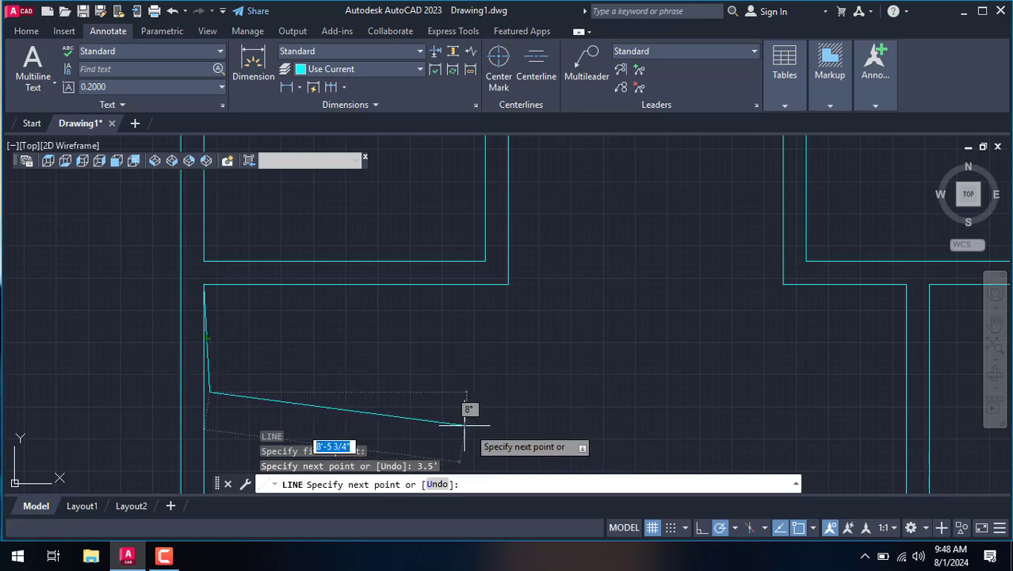
{"action": "type", "text": "u"}
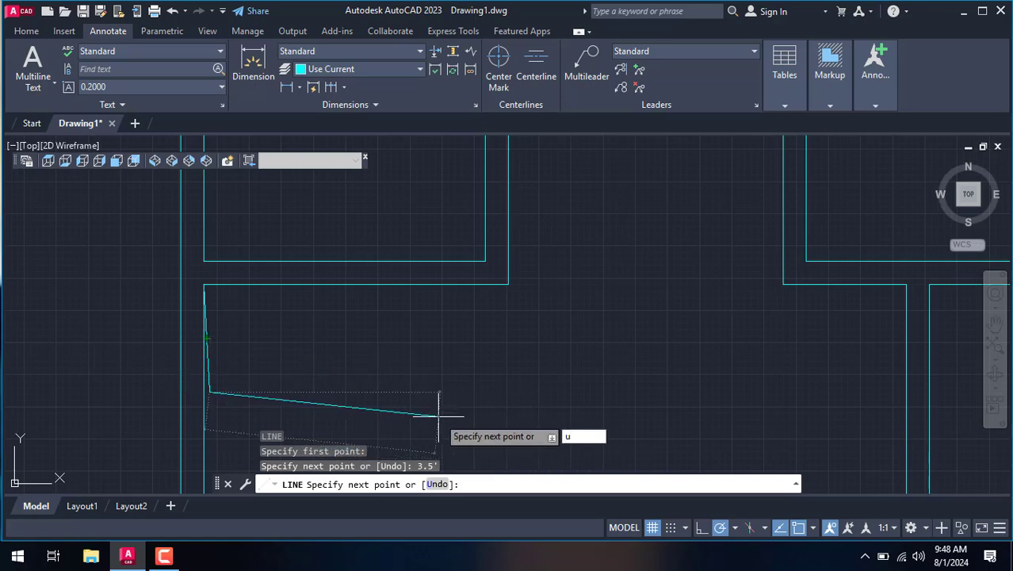
{"action": "key", "text": "Return"}
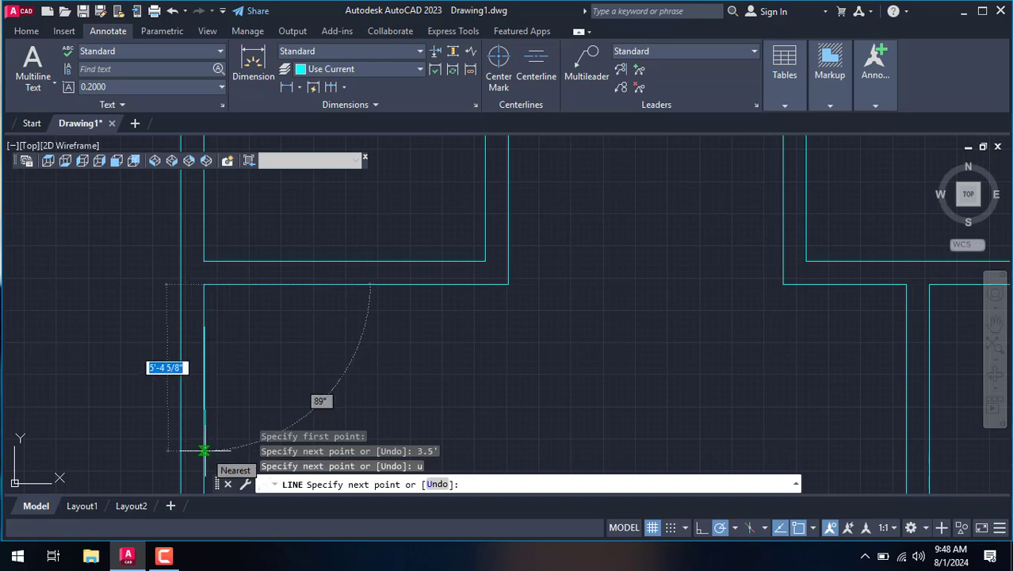
Draw another vertical segment of length 3 and undo it again.
{"action": "type", "text": "3.5"}
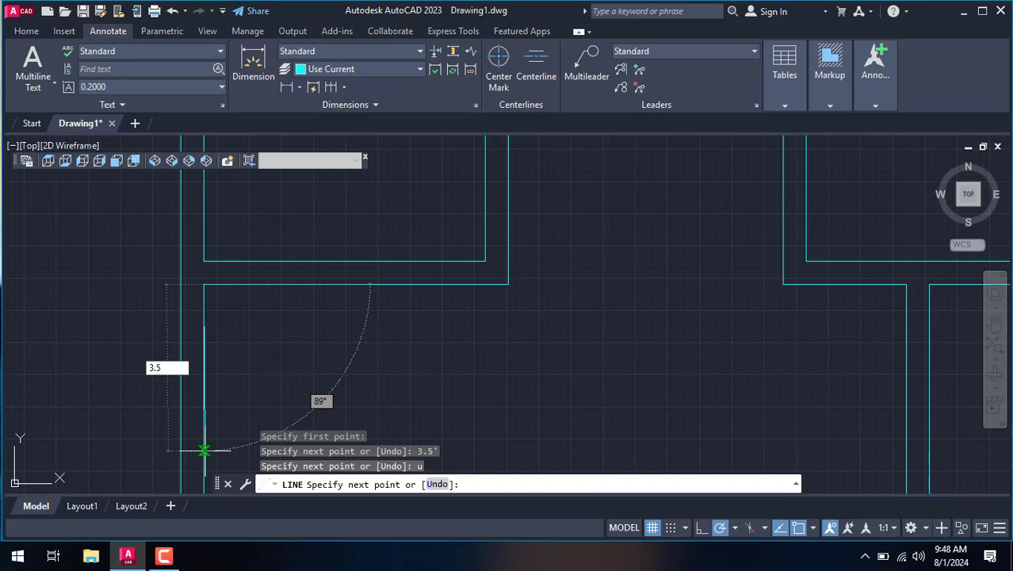
{"action": "key", "text": "Return"}
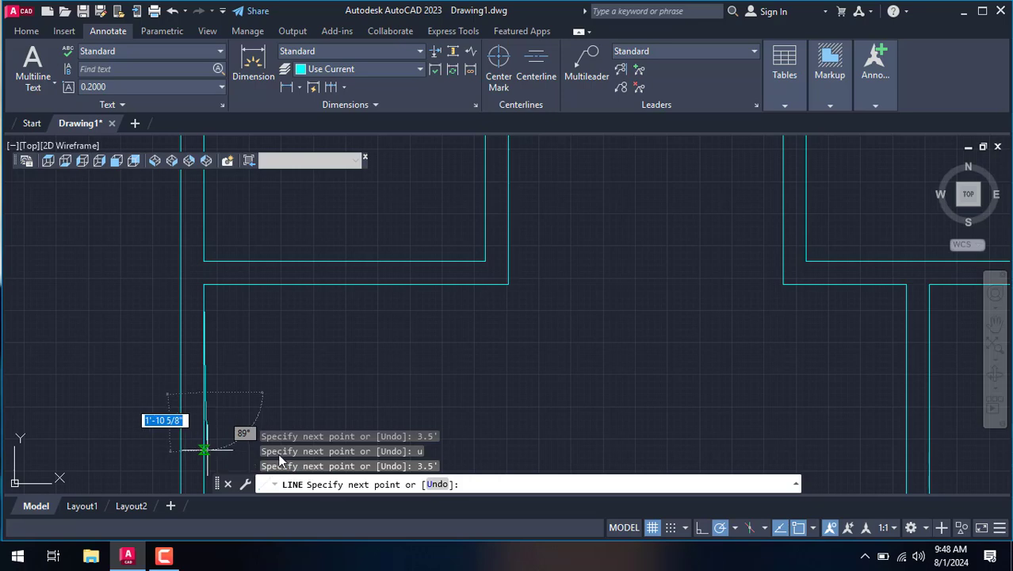
{"action": "scroll", "coordinate": [237, 365], "scroll_direction": "up", "scroll_amount": 5}
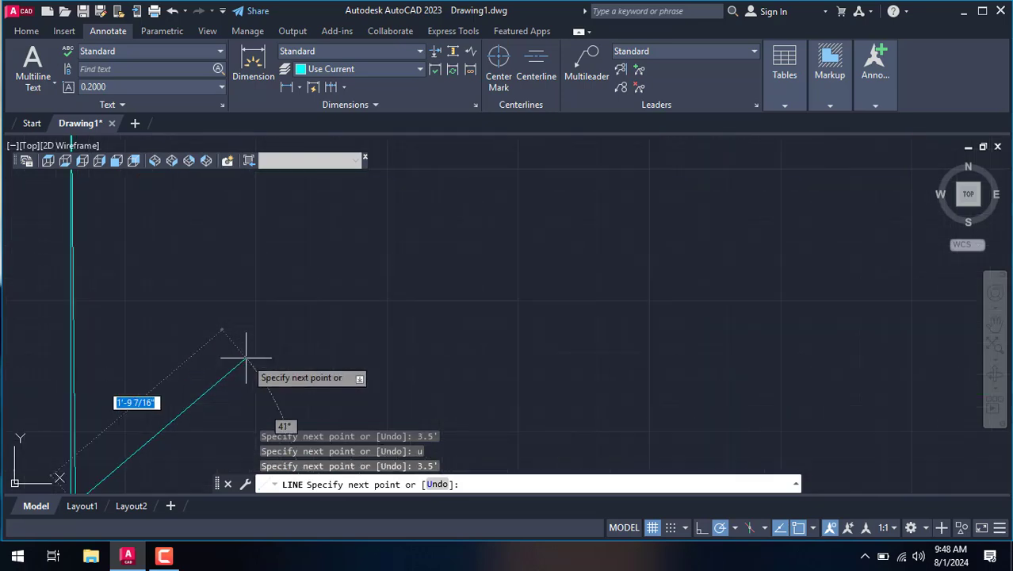
{"action": "scroll", "coordinate": [246, 357], "scroll_direction": "down", "scroll_amount": 2}
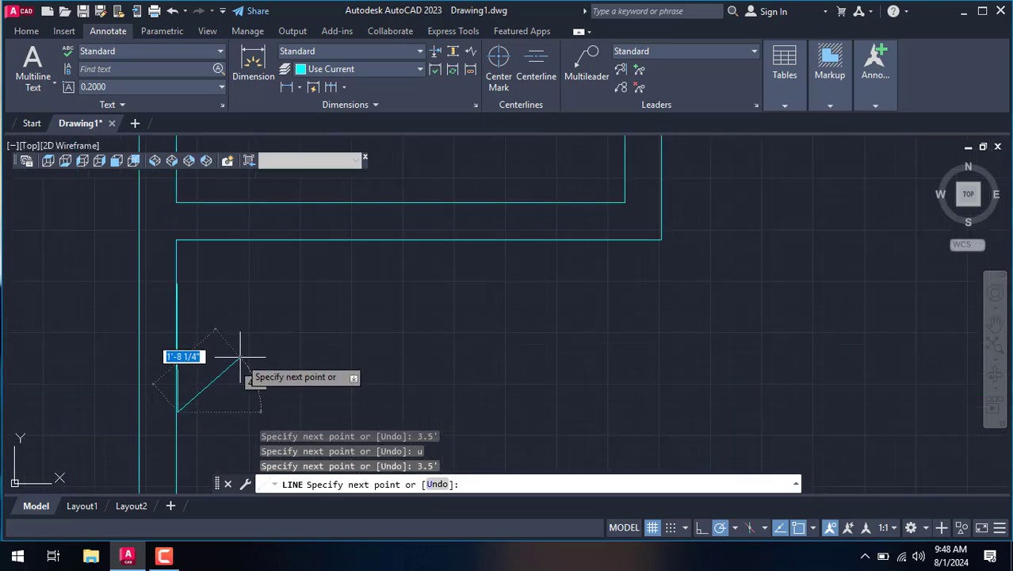
{"action": "scroll", "coordinate": [240, 358], "scroll_direction": "down", "scroll_amount": 1}
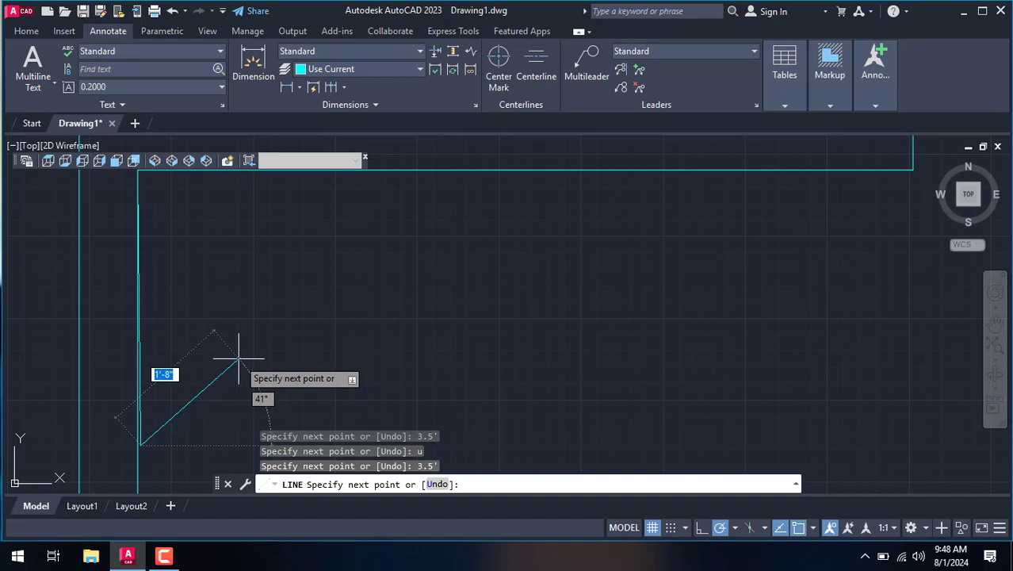
{"action": "type", "text": "u"}
{"action": "key", "text": "Return"}
Add the final 3.5' vertical line segment and end the line command.
{"action": "scroll", "coordinate": [238, 358], "scroll_direction": "down", "scroll_amount": 2}
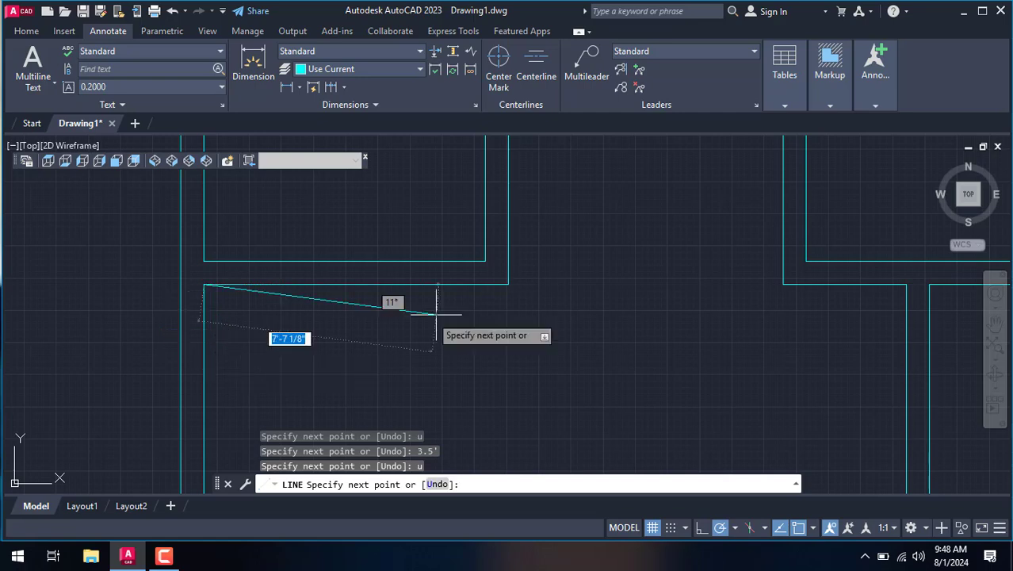
{"action": "scroll", "coordinate": [190, 370], "scroll_direction": "down", "scroll_amount": 2}
{"action": "scroll", "coordinate": [333, 254], "scroll_direction": "up", "scroll_amount": 4}
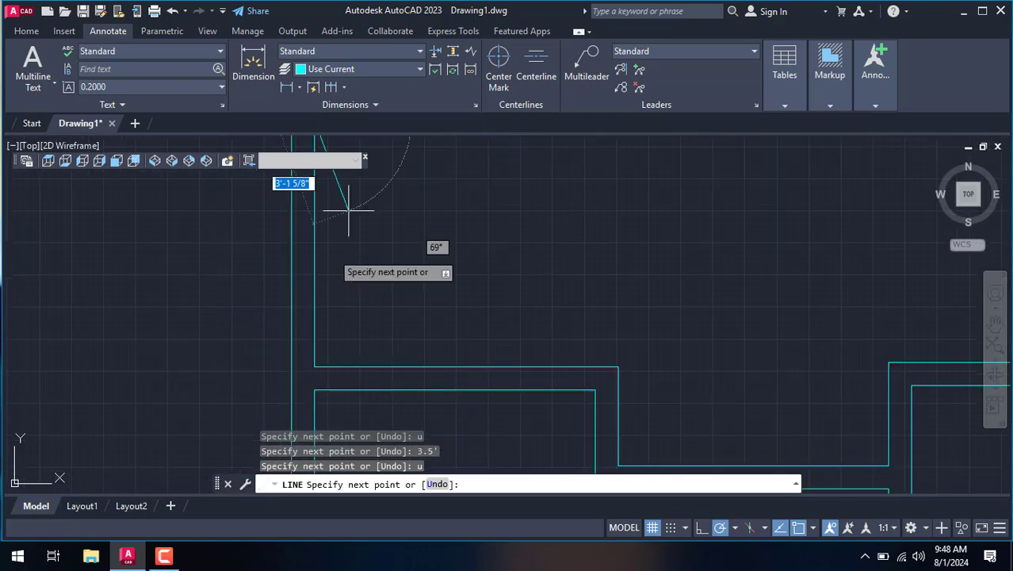
{"action": "scroll", "coordinate": [344, 172], "scroll_direction": "up", "scroll_amount": 2}
{"action": "scroll", "coordinate": [325, 191], "scroll_direction": "up", "scroll_amount": 2}
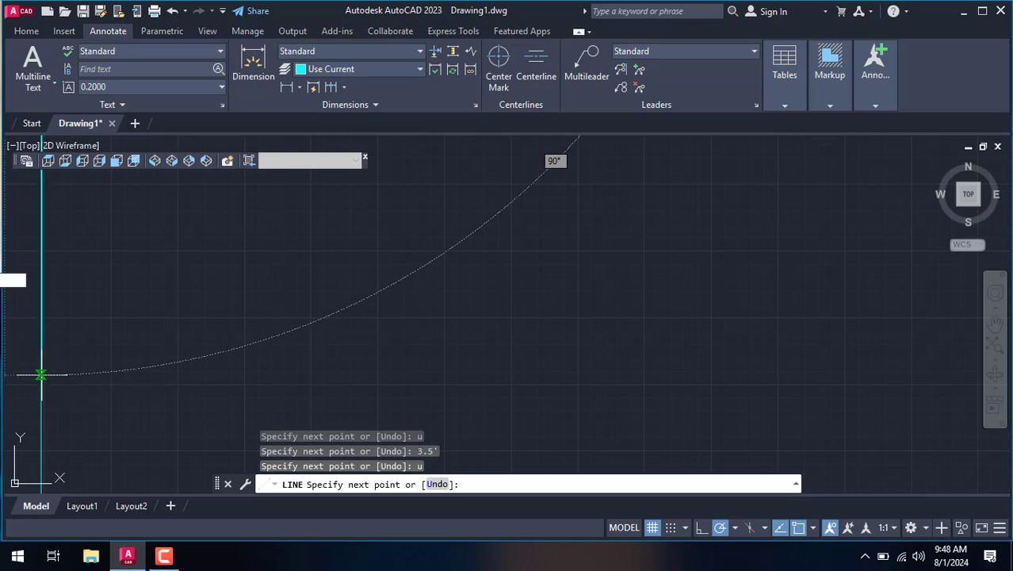
{"action": "type", "text": "3.5'"}
{"action": "key", "text": "Return"}
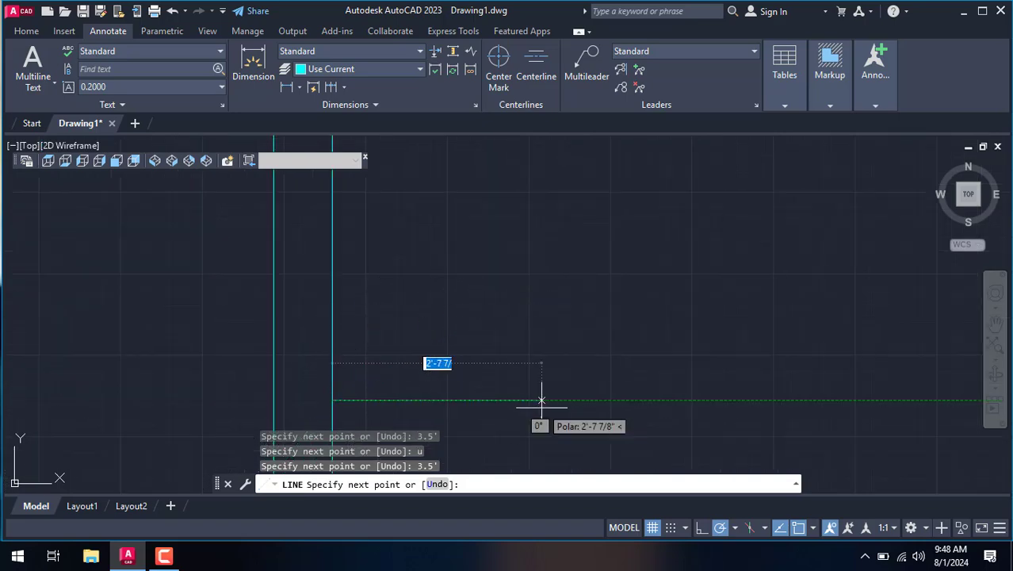
{"action": "key", "text": "Escape"}
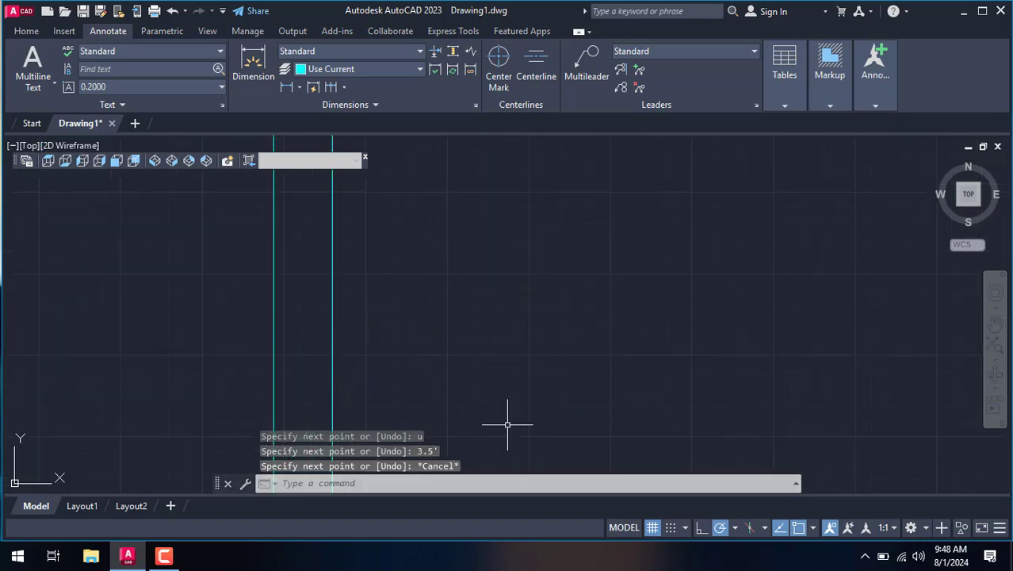
Begin an offset at the 10-inch default distance, then cancel it.
{"action": "type", "text": "o"}
{"action": "key", "text": "Return"}
{"action": "type", "text": "10"}
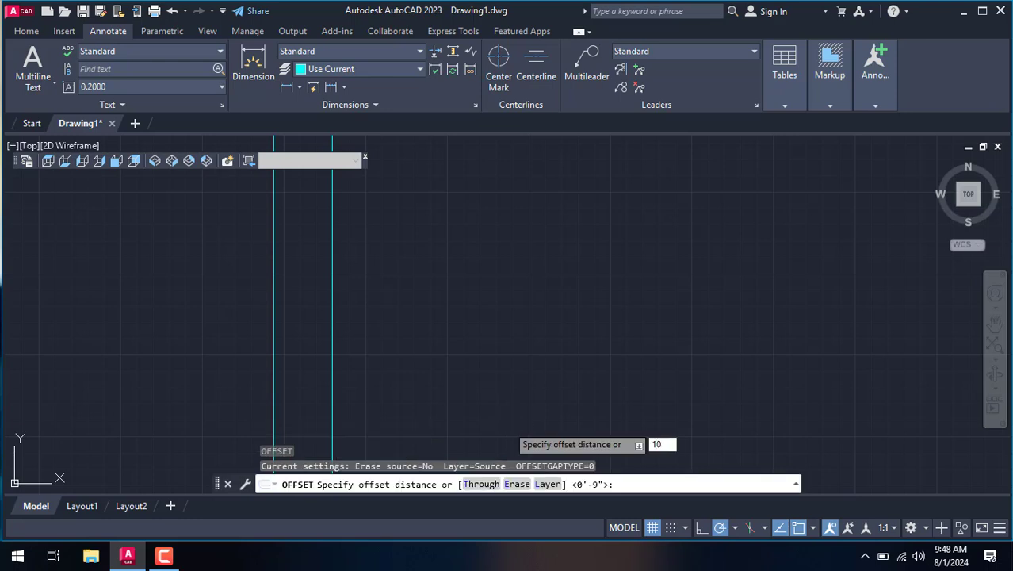
{"action": "key", "text": "Return"}
{"action": "scroll", "coordinate": [504, 426], "scroll_direction": "down", "scroll_amount": 3}
{"action": "scroll", "coordinate": [500, 423], "scroll_direction": "down", "scroll_amount": 3}
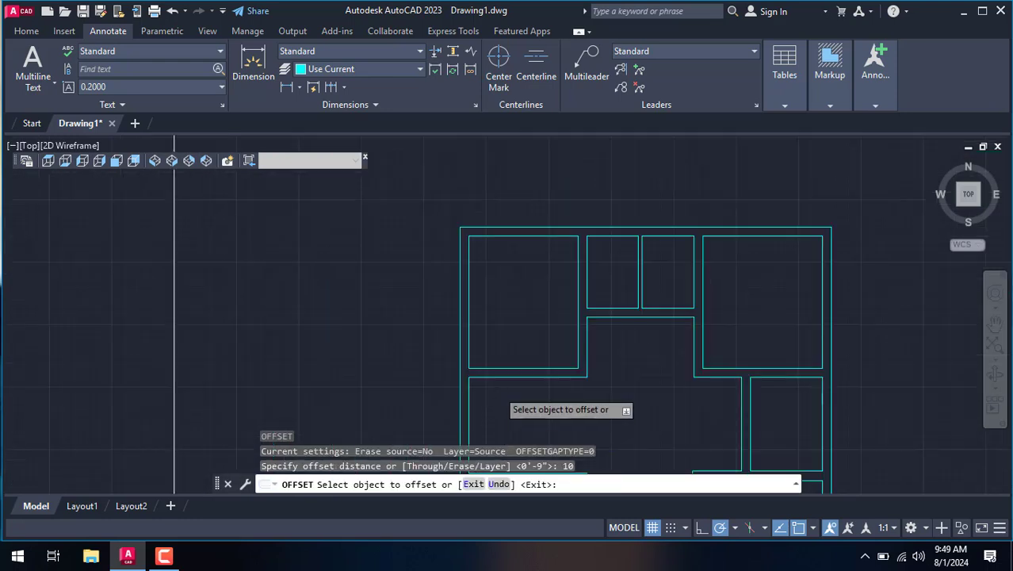
{"action": "scroll", "coordinate": [500, 388], "scroll_direction": "up", "scroll_amount": 3}
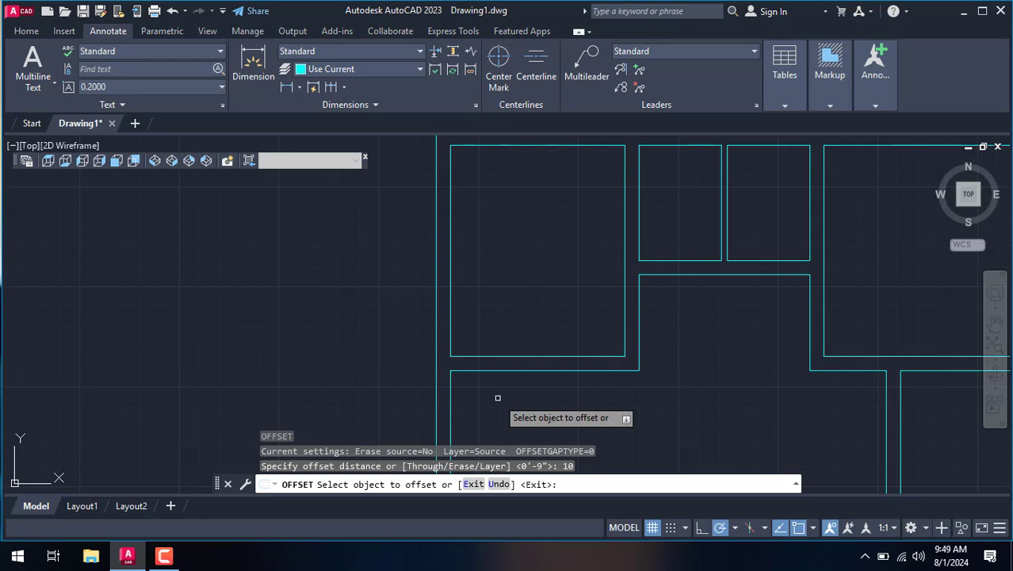
{"action": "right_click", "coordinate": [688, 356]}
{"action": "left_click", "coordinate": [712, 385]}
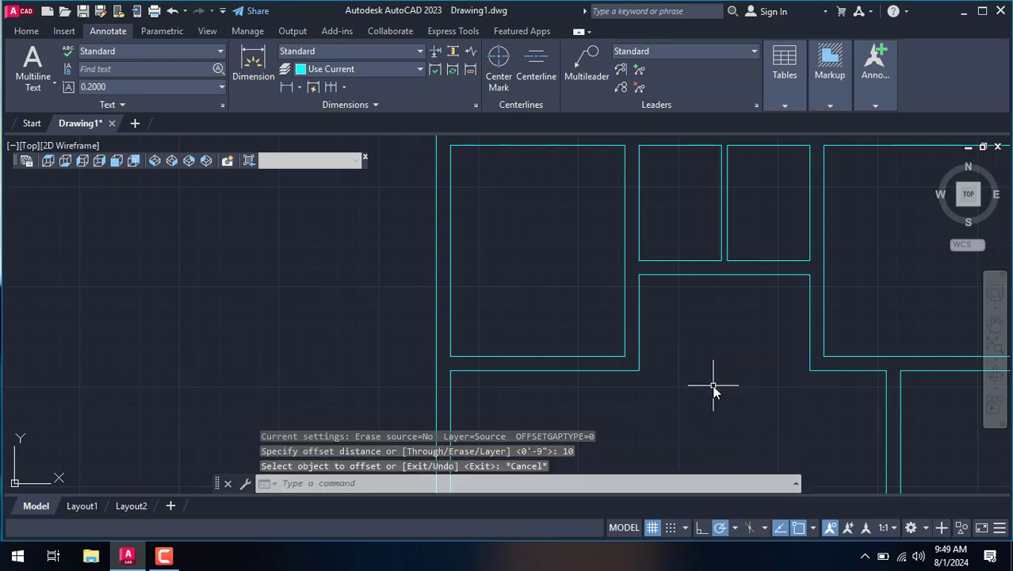
Offset the left room wall 4' inside the room to make the first step line.
{"action": "type", "text": "o"}
{"action": "key", "text": "Return"}
{"action": "key", "text": "Return"}
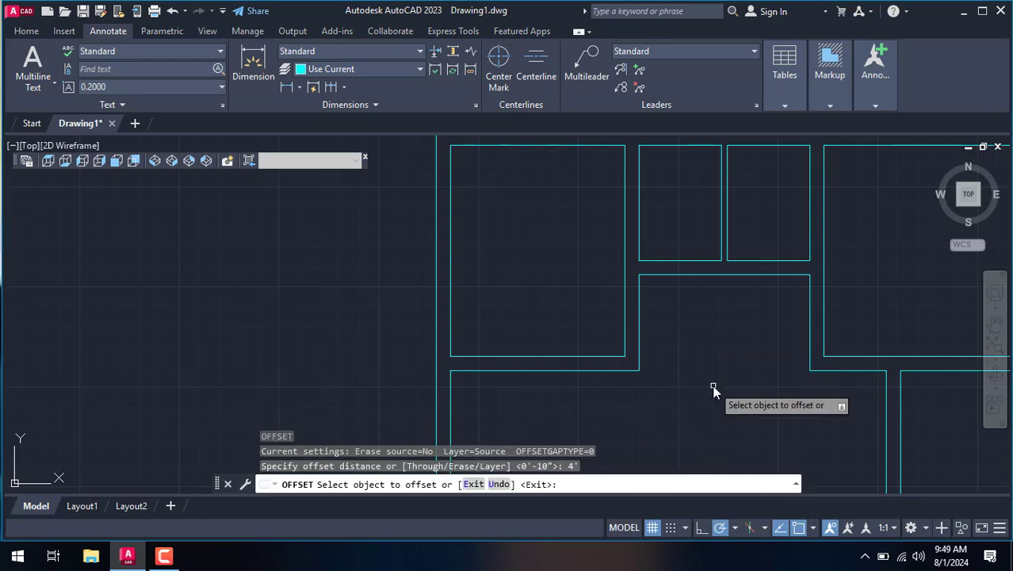
{"action": "scroll", "coordinate": [713, 387], "scroll_direction": "down", "scroll_amount": 5}
{"action": "scroll", "coordinate": [660, 420], "scroll_direction": "up", "scroll_amount": 2}
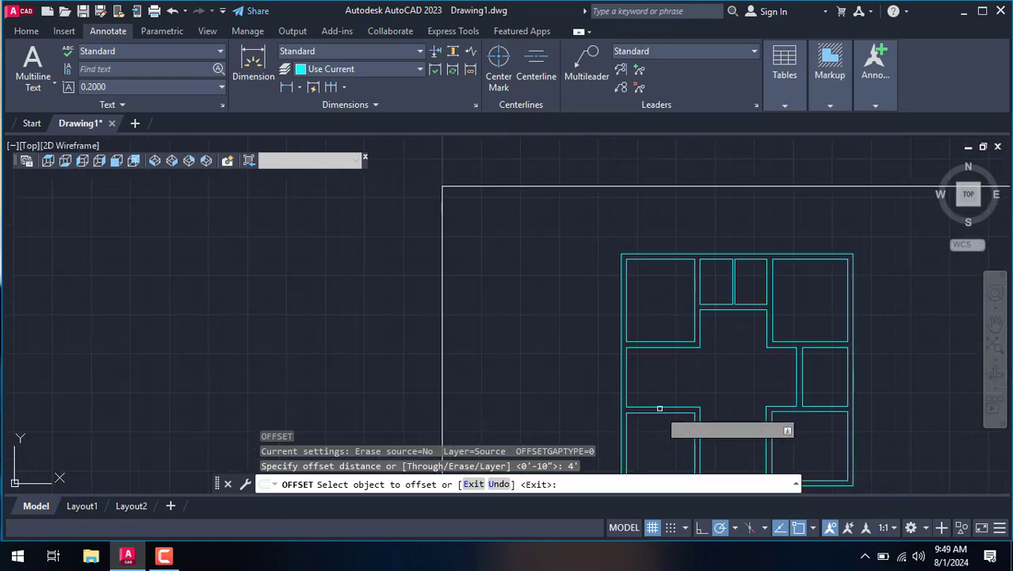
{"action": "left_click", "coordinate": [629, 365]}
{"action": "left_click", "coordinate": [657, 367]}
{"action": "scroll", "coordinate": [696, 364], "scroll_direction": "up", "scroll_amount": 3}
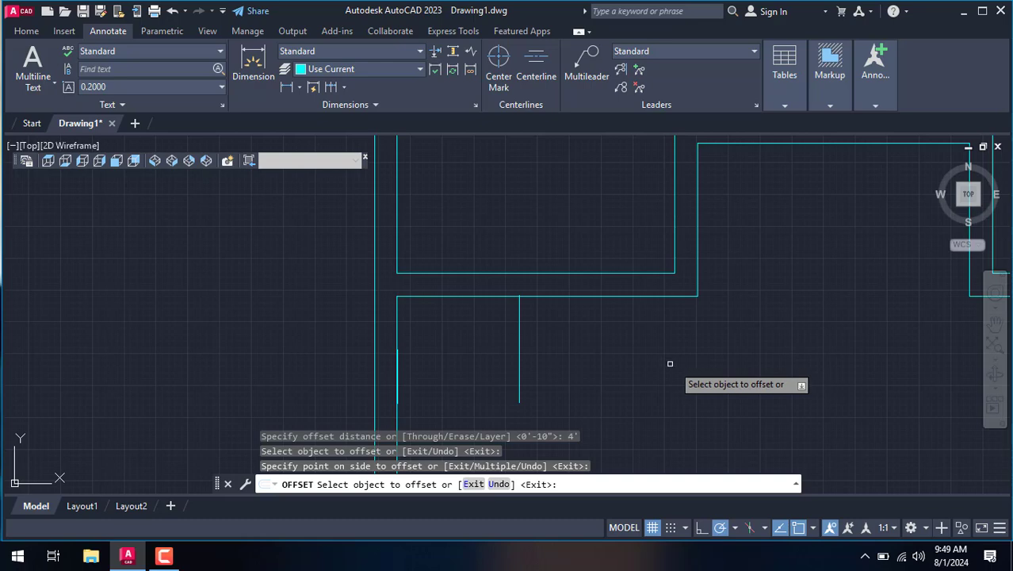
{"action": "right_click", "coordinate": [658, 364]}
{"action": "left_click", "coordinate": [674, 367]}
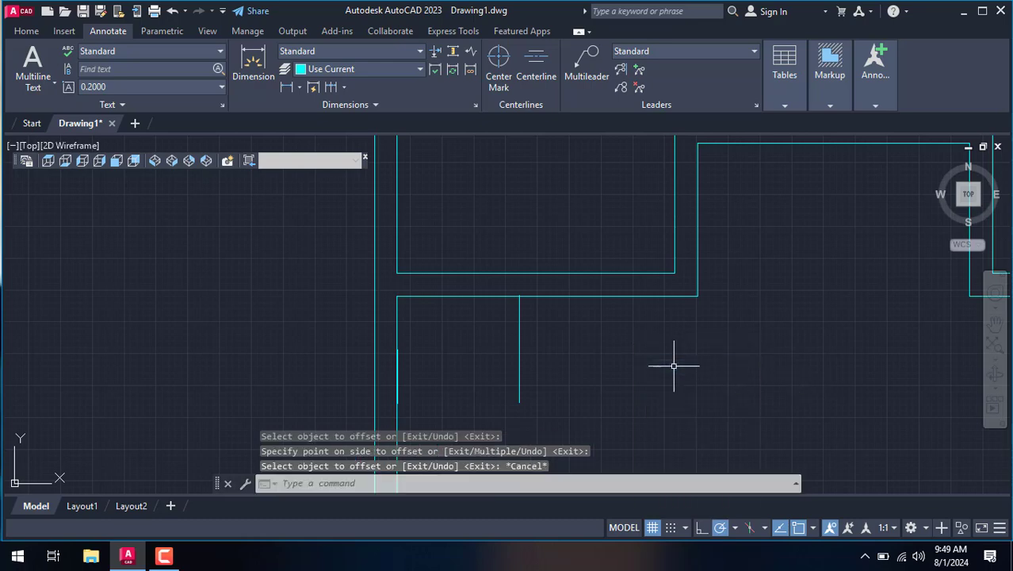
Offset the first step line 10 inches repeatedly, adding three treads to its right.
{"action": "type", "text": "o"}
{"action": "key", "text": "Return"}
{"action": "type", "text": "10"}
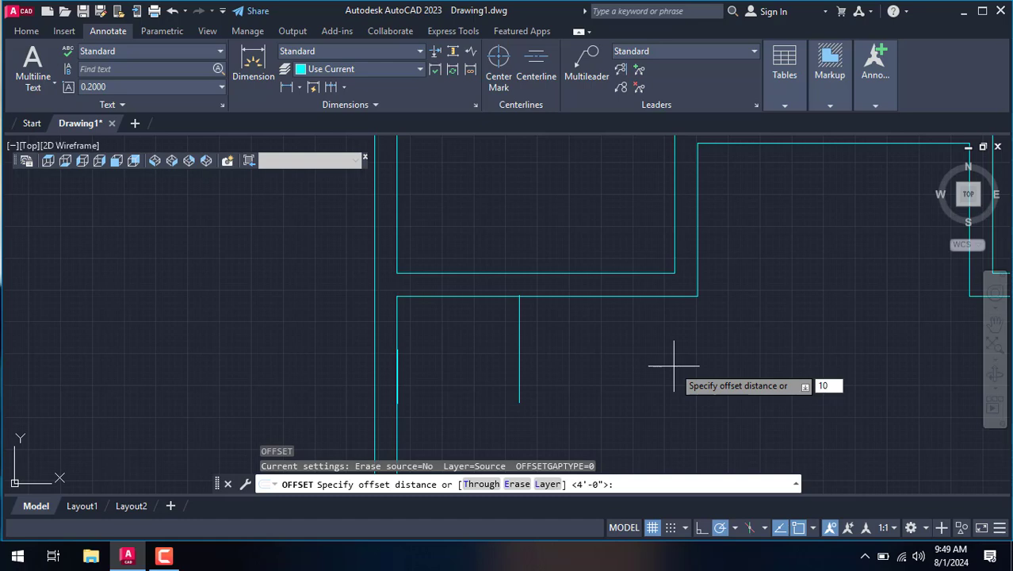
{"action": "key", "text": "Return"}
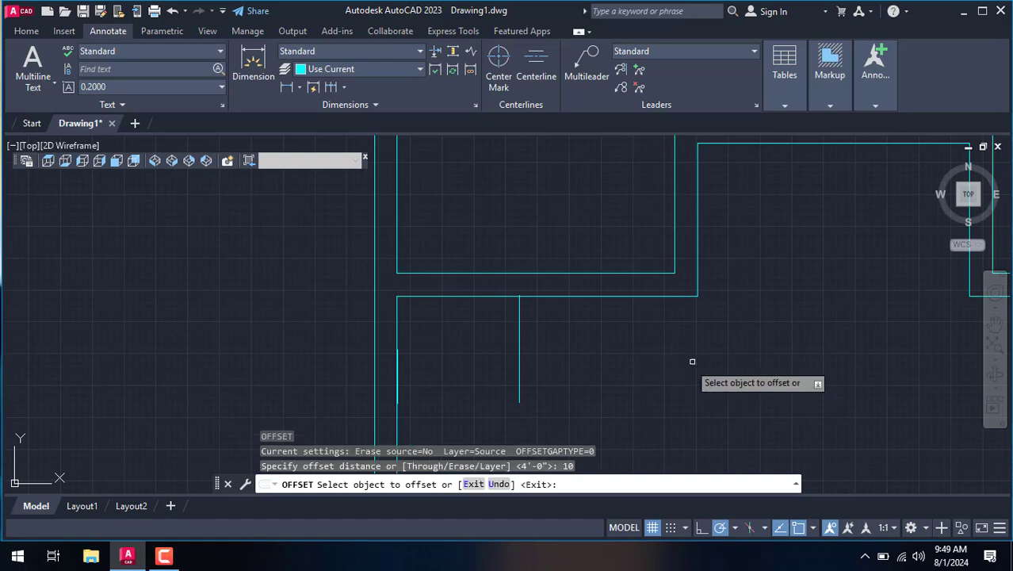
{"action": "left_click", "coordinate": [519, 362]}
{"action": "left_click", "coordinate": [569, 347]}
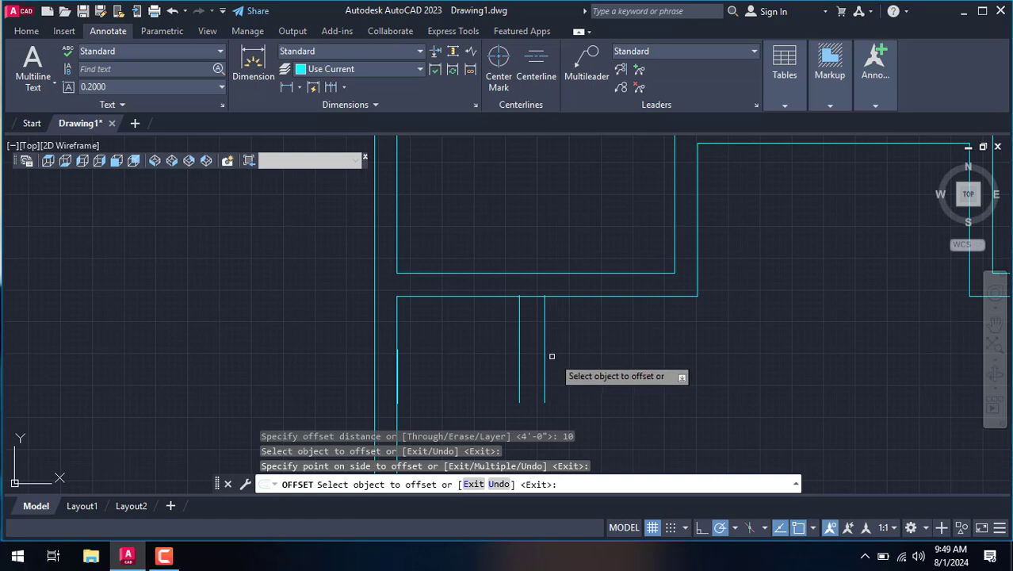
{"action": "left_click", "coordinate": [570, 358]}
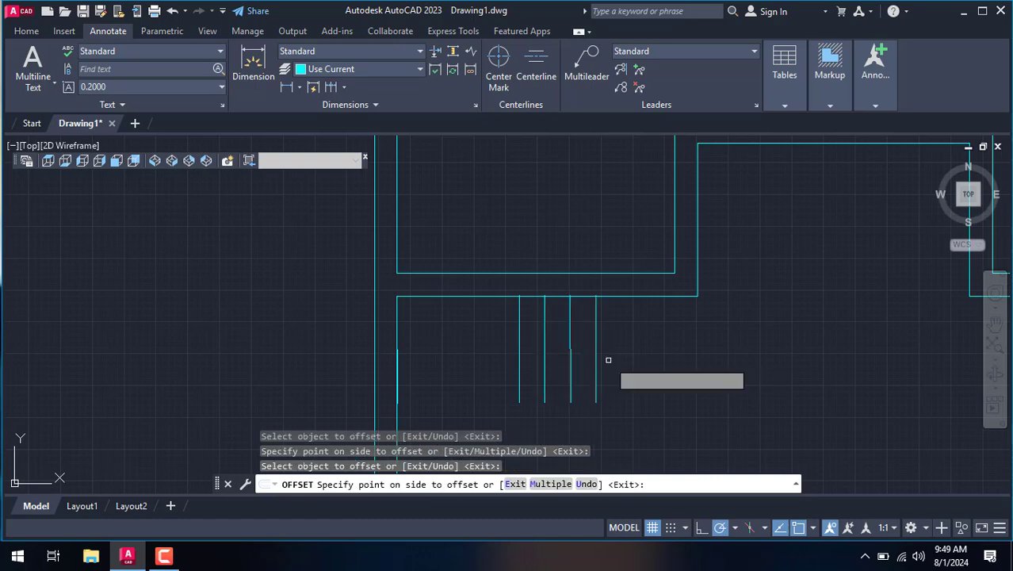
{"action": "left_click", "coordinate": [607, 357]}
{"action": "left_click", "coordinate": [596, 363]}
{"action": "left_click", "coordinate": [629, 358]}
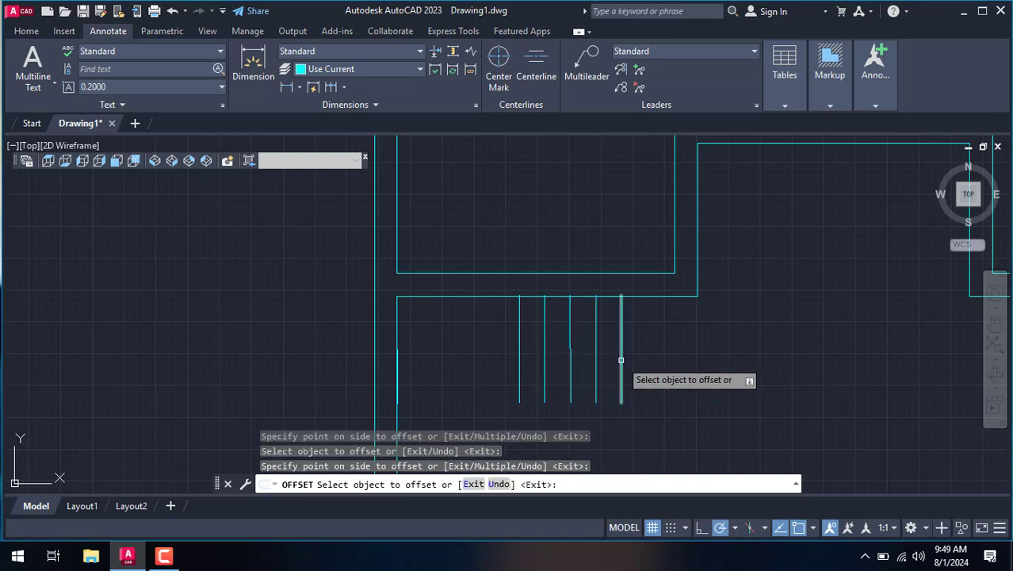
Add three more 10-inch step lines to the right and end the offset.
{"action": "left_click", "coordinate": [622, 358]}
{"action": "left_click", "coordinate": [670, 358]}
{"action": "left_click", "coordinate": [648, 364]}
{"action": "left_click", "coordinate": [689, 358]}
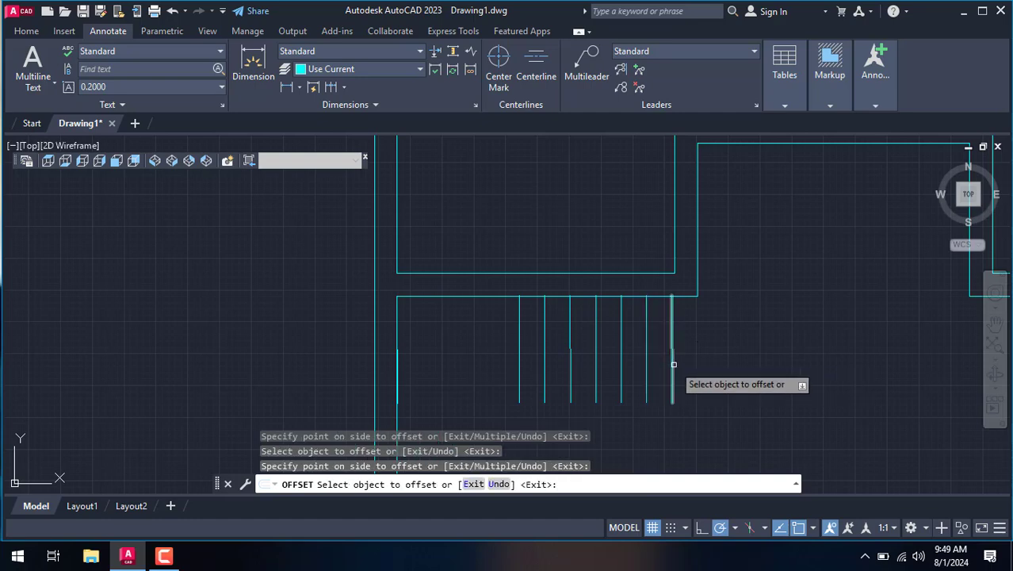
{"action": "left_click", "coordinate": [672, 361]}
{"action": "left_click", "coordinate": [724, 356]}
{"action": "right_click", "coordinate": [763, 322]}
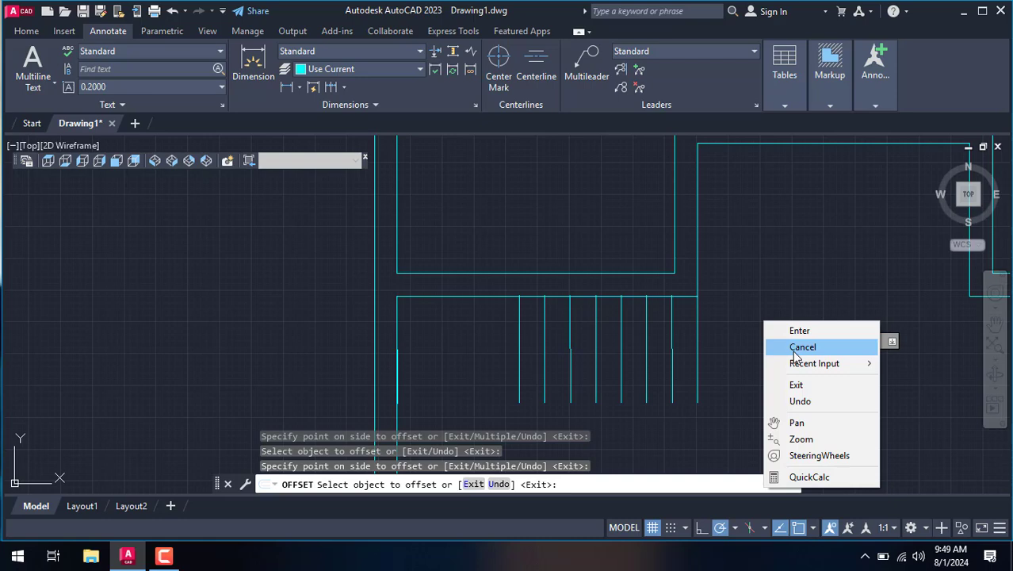
{"action": "left_click", "coordinate": [794, 355]}
{"action": "scroll", "coordinate": [780, 349], "scroll_direction": "down", "scroll_amount": 4}
{"action": "scroll", "coordinate": [684, 394], "scroll_direction": "up", "scroll_amount": 2}
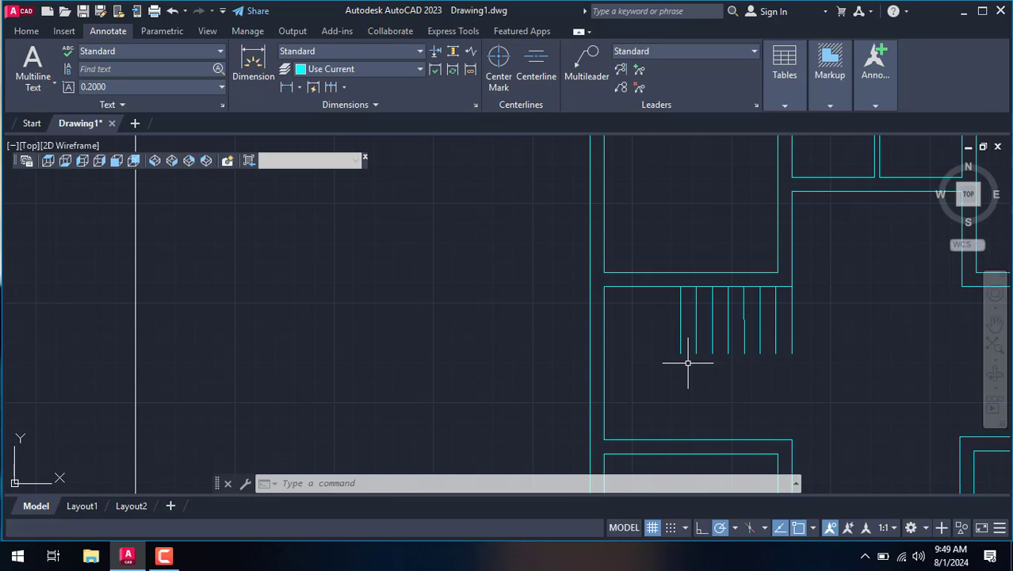
Draw a line from the first step line's top endpoint left to the wall.
{"action": "type", "text": "o"}
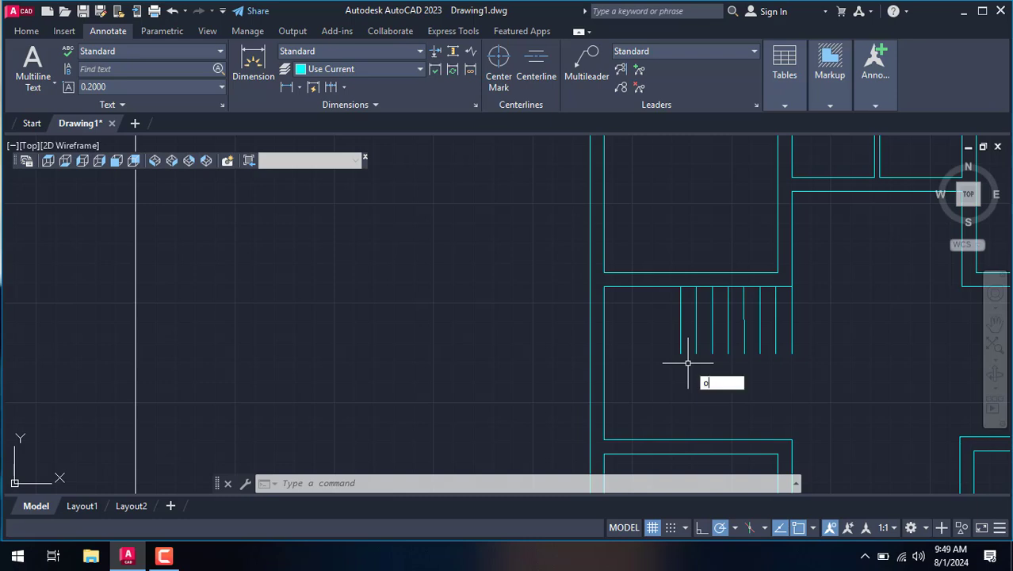
{"action": "key", "text": "BackSpace"}
{"action": "key", "text": "Return"}
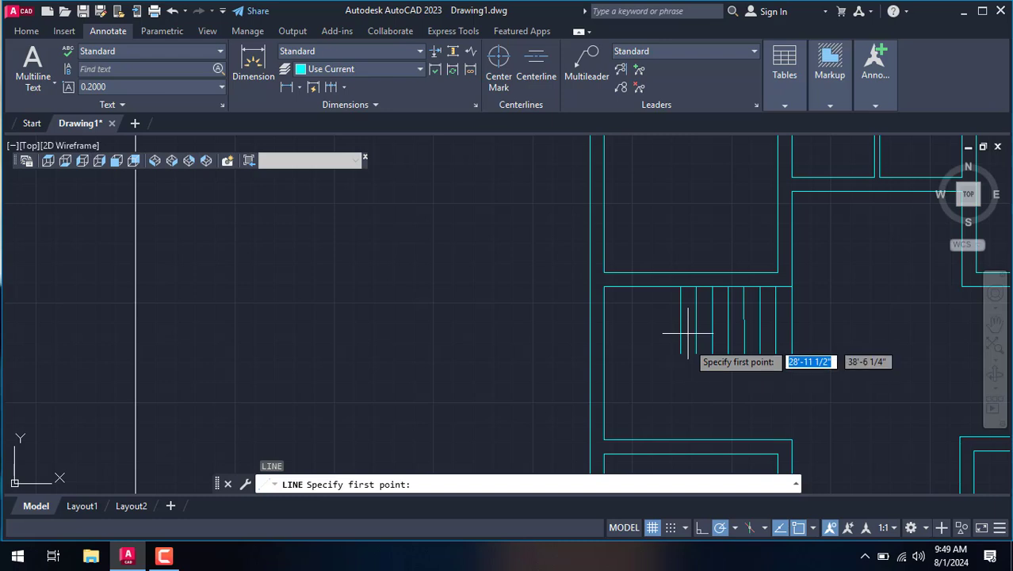
{"action": "scroll", "coordinate": [688, 285], "scroll_direction": "up", "scroll_amount": 4}
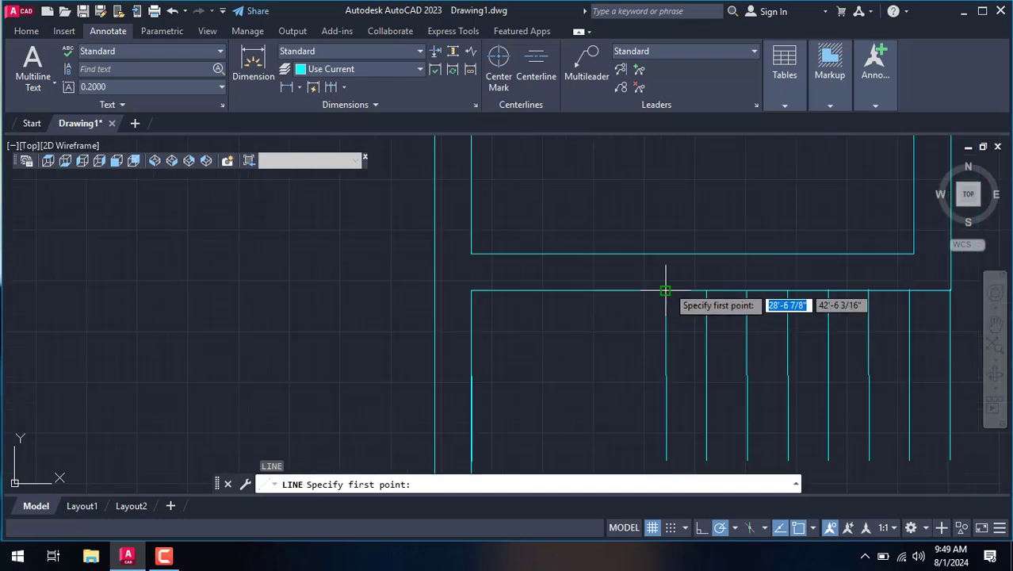
{"action": "left_click", "coordinate": [665, 291]}
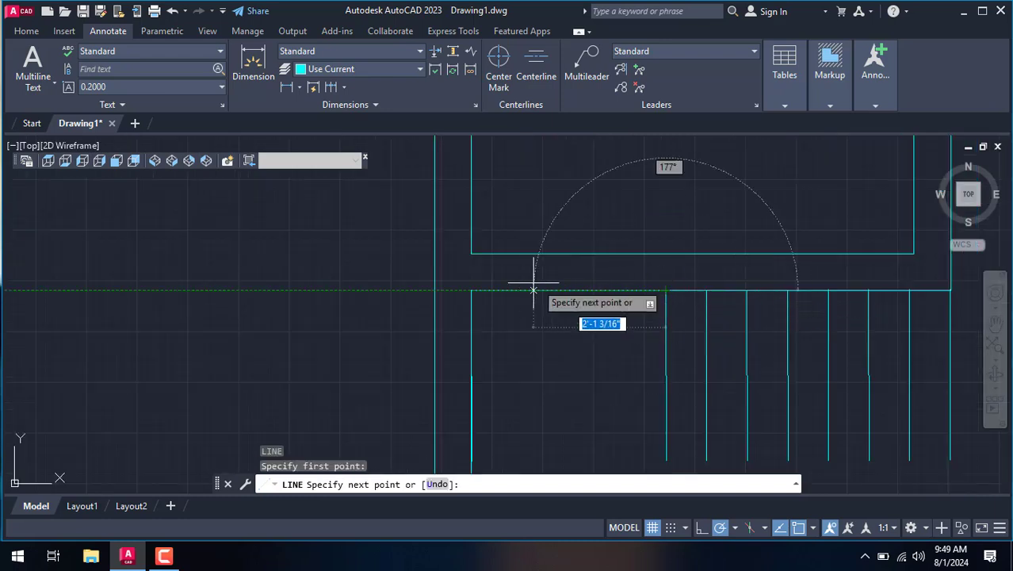
{"action": "left_click", "coordinate": [471, 291]}
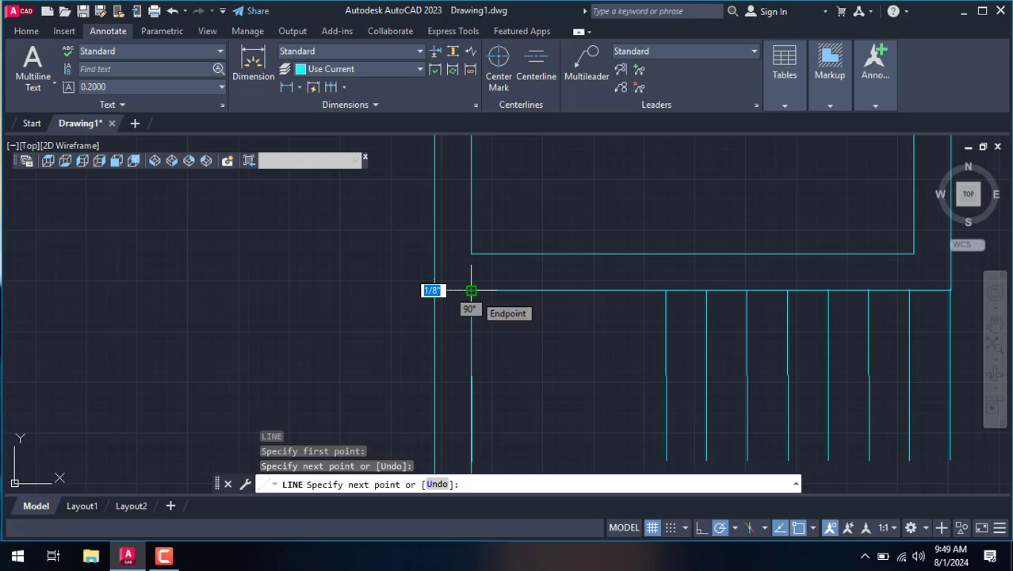
{"action": "key", "text": "Escape"}
Offset the stair's top horizontal line 4' downward, then cancel the offset.
{"action": "key", "text": "Return"}
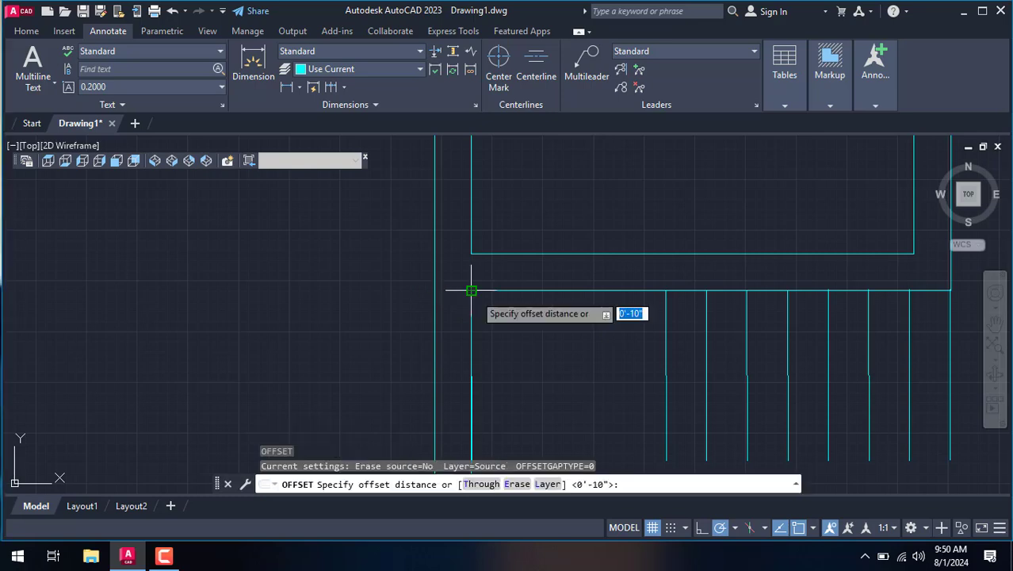
{"action": "type", "text": "4'"}
{"action": "key", "text": "Return"}
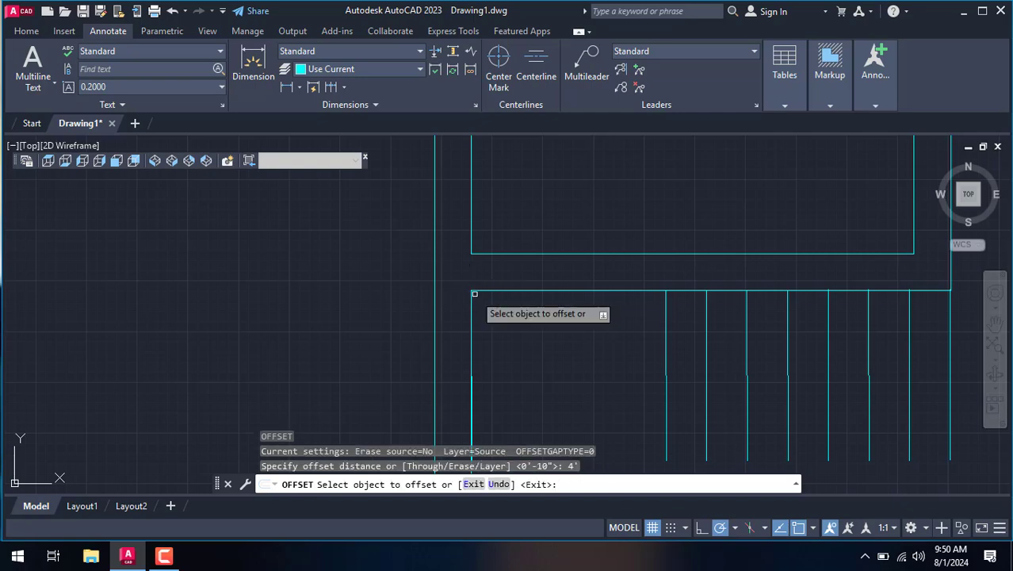
{"action": "left_click", "coordinate": [531, 290]}
{"action": "left_click", "coordinate": [555, 363]}
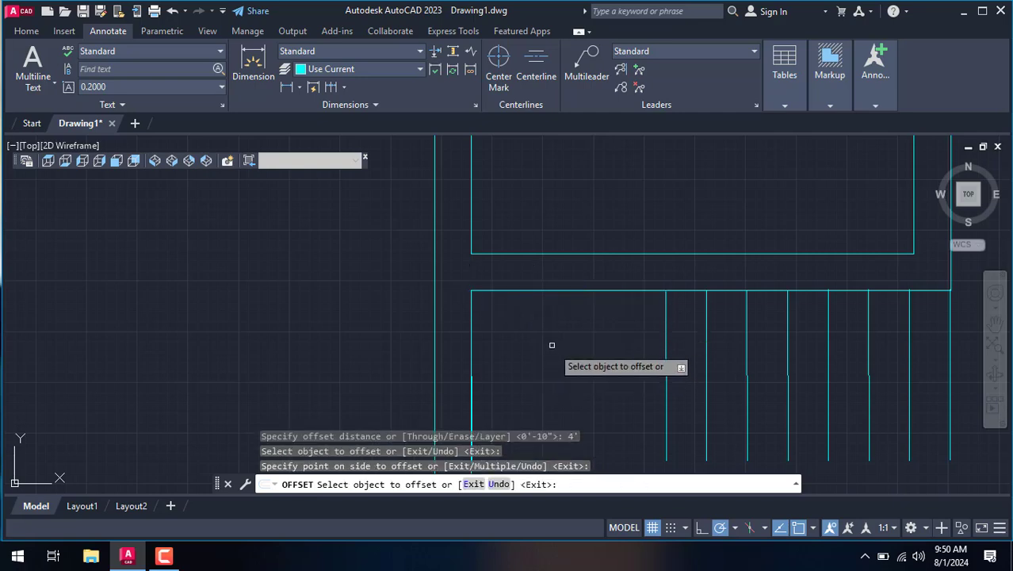
{"action": "scroll", "coordinate": [551, 344], "scroll_direction": "down", "scroll_amount": 2}
{"action": "scroll", "coordinate": [571, 373], "scroll_direction": "up", "scroll_amount": 5}
{"action": "scroll", "coordinate": [588, 261], "scroll_direction": "down", "scroll_amount": 7}
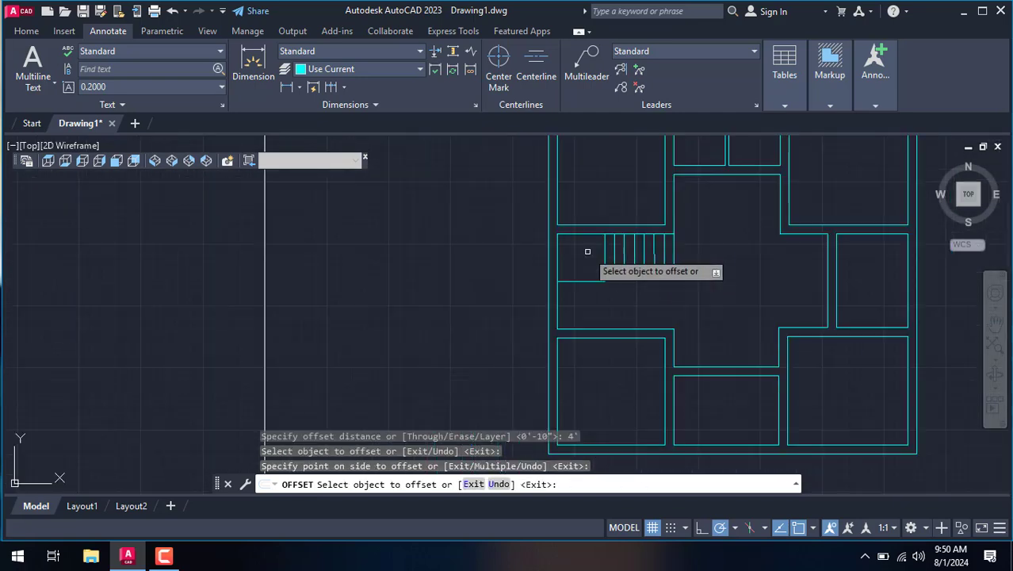
{"action": "scroll", "coordinate": [591, 301], "scroll_direction": "up", "scroll_amount": 3}
{"action": "right_click", "coordinate": [606, 271]}
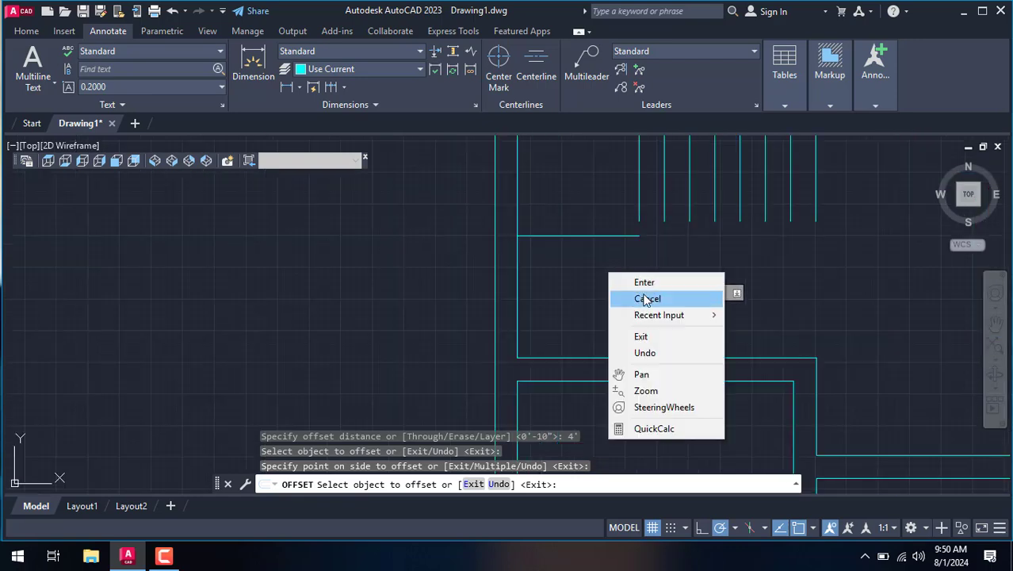
{"action": "left_click", "coordinate": [642, 295]}
Offset the short step line downward twice at 10 inches, making three step lines.
{"action": "type", "text": "o"}
{"action": "key", "text": "Return"}
{"action": "type", "text": "1"}
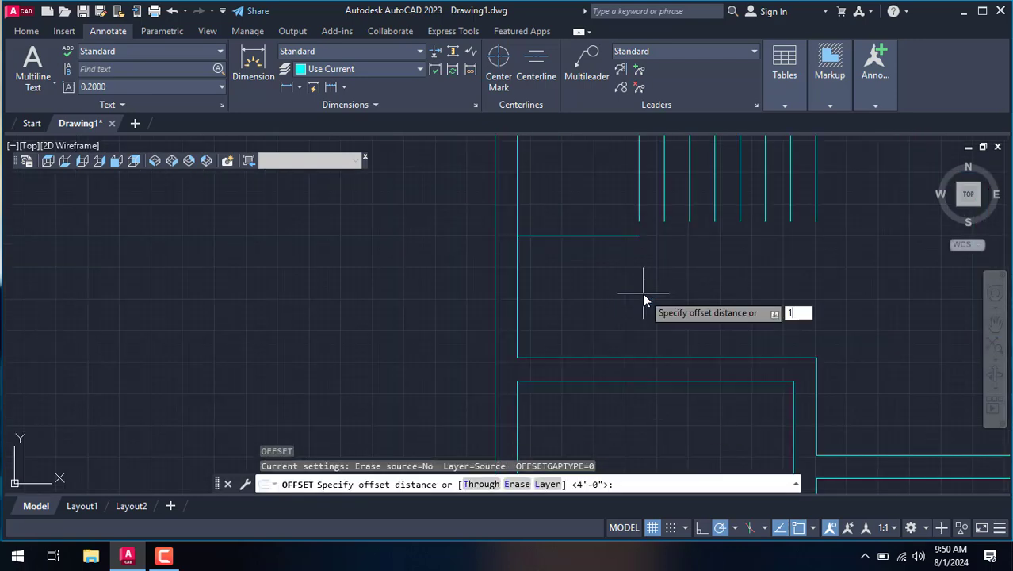
{"action": "type", "text": "0"}
{"action": "key", "text": "Return"}
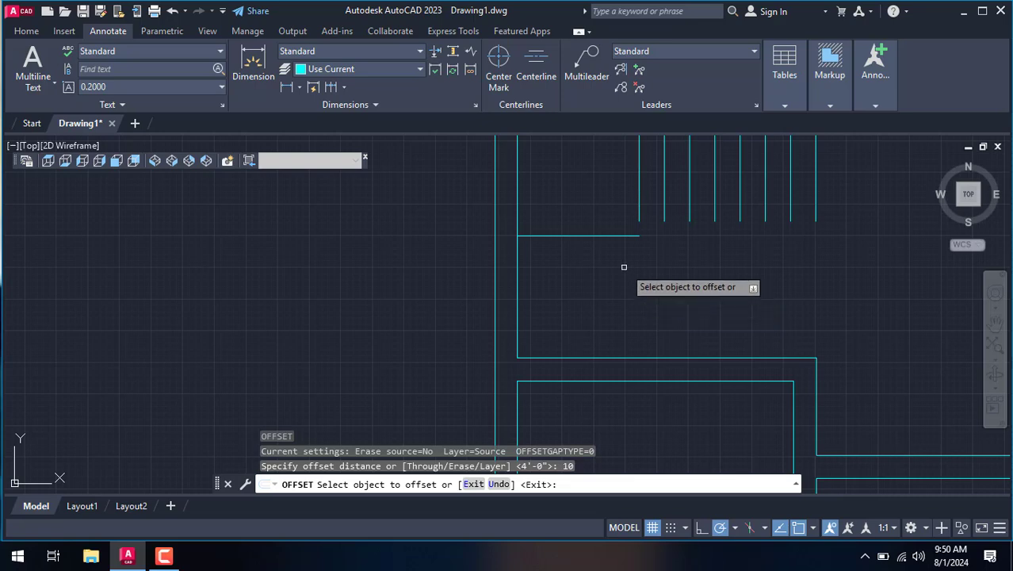
{"action": "left_click", "coordinate": [593, 237]}
{"action": "left_click", "coordinate": [591, 249]}
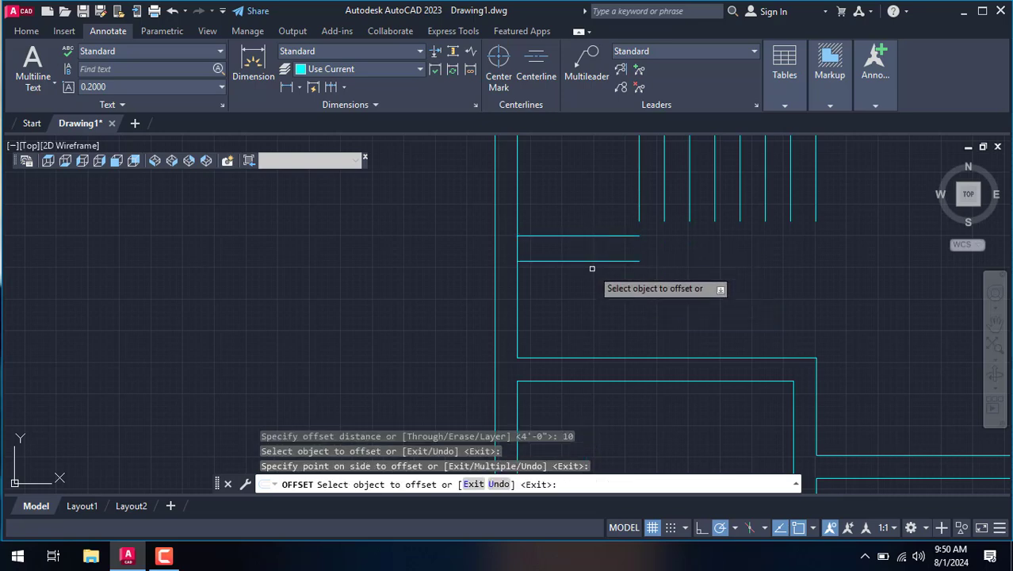
{"action": "left_click", "coordinate": [593, 262]}
{"action": "left_click", "coordinate": [592, 274]}
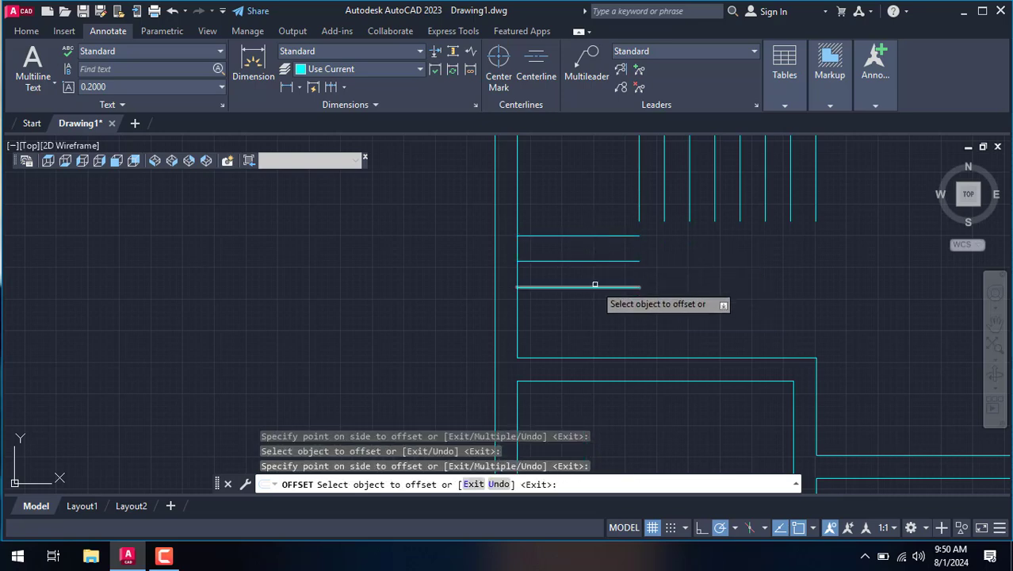
{"action": "scroll", "coordinate": [596, 309], "scroll_direction": "down", "scroll_amount": 3}
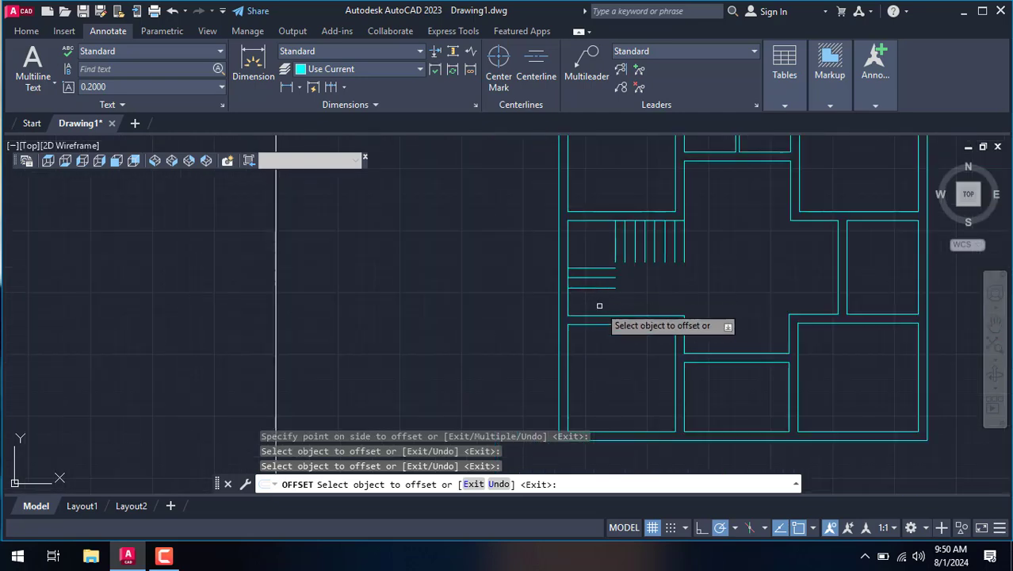
{"action": "scroll", "coordinate": [601, 297], "scroll_direction": "up", "scroll_amount": 2}
{"action": "scroll", "coordinate": [603, 292], "scroll_direction": "up", "scroll_amount": 2}
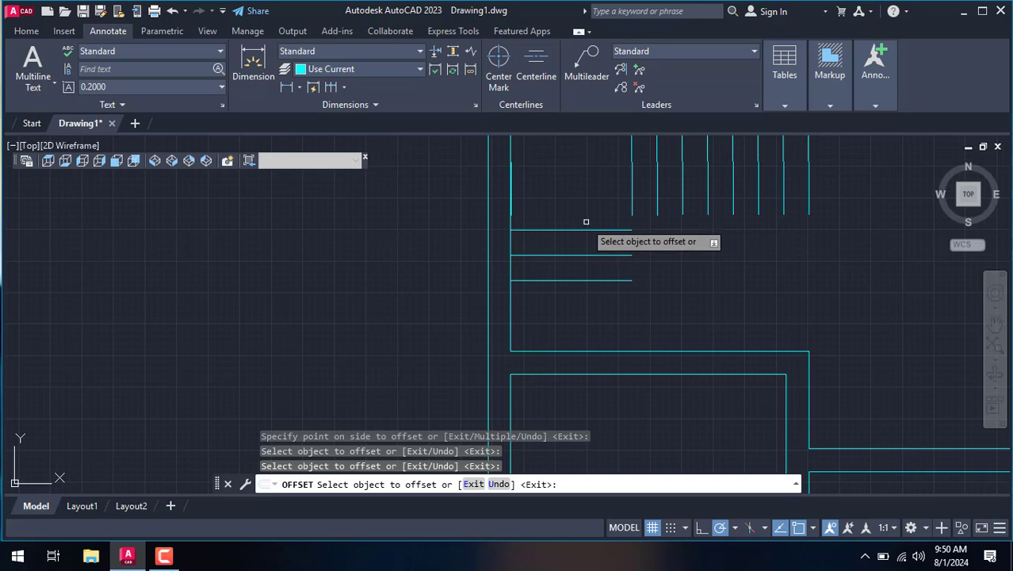
Cancel the still-running offset command from the right-click menu.
{"action": "type", "text": "l"}
{"action": "key", "text": "Return"}
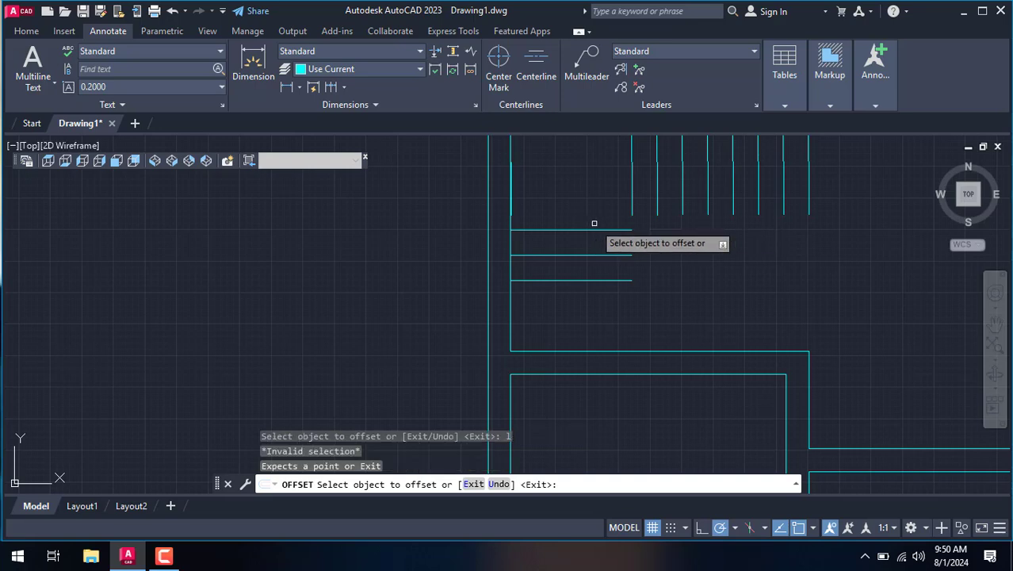
{"action": "right_click", "coordinate": [822, 226]}
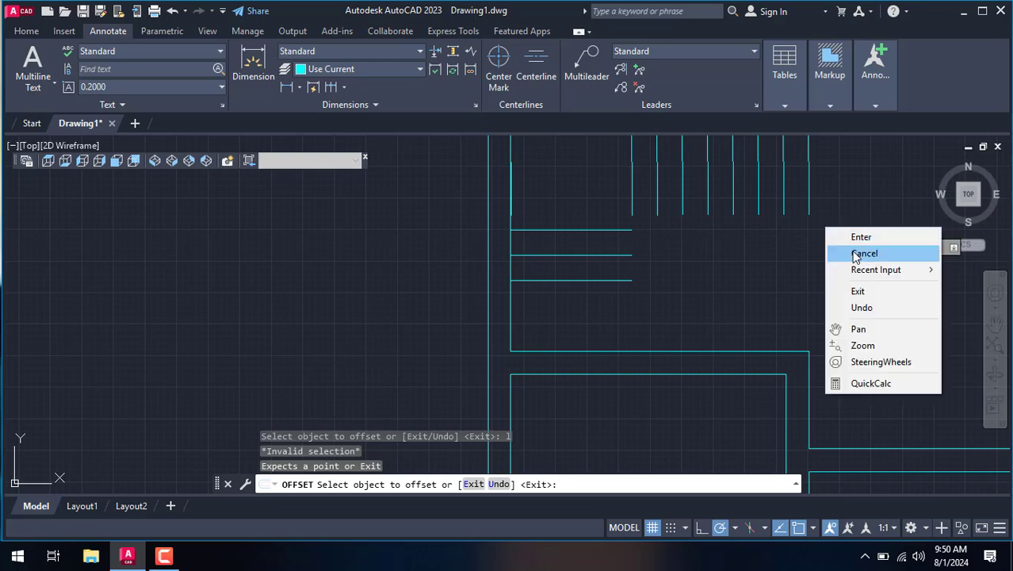
{"action": "left_click", "coordinate": [853, 249]}
Draw a horizontal line from the last tread's lower end left to the inner wall.
{"action": "key", "text": "Return"}
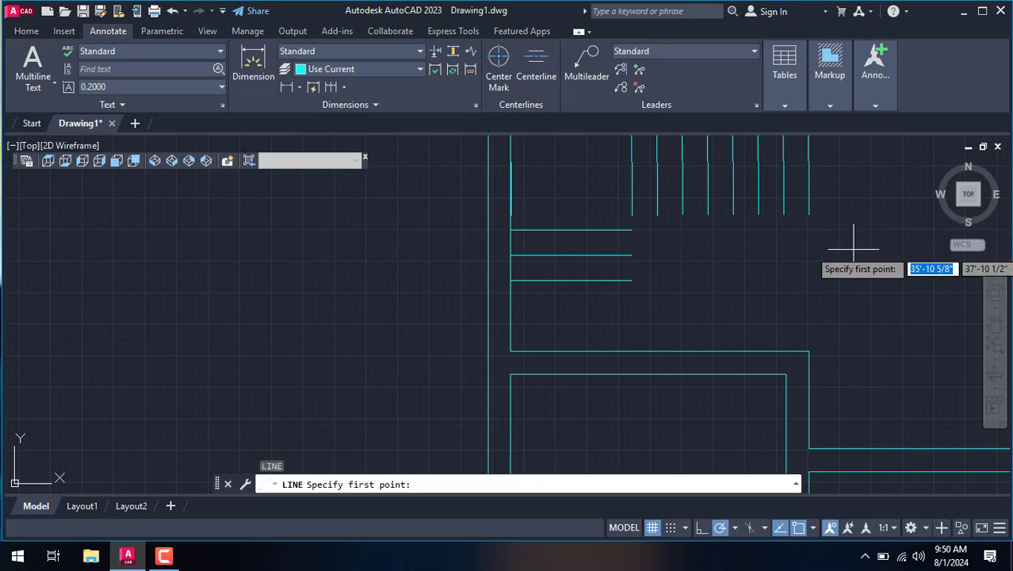
{"action": "scroll", "coordinate": [802, 214], "scroll_direction": "up", "scroll_amount": 2}
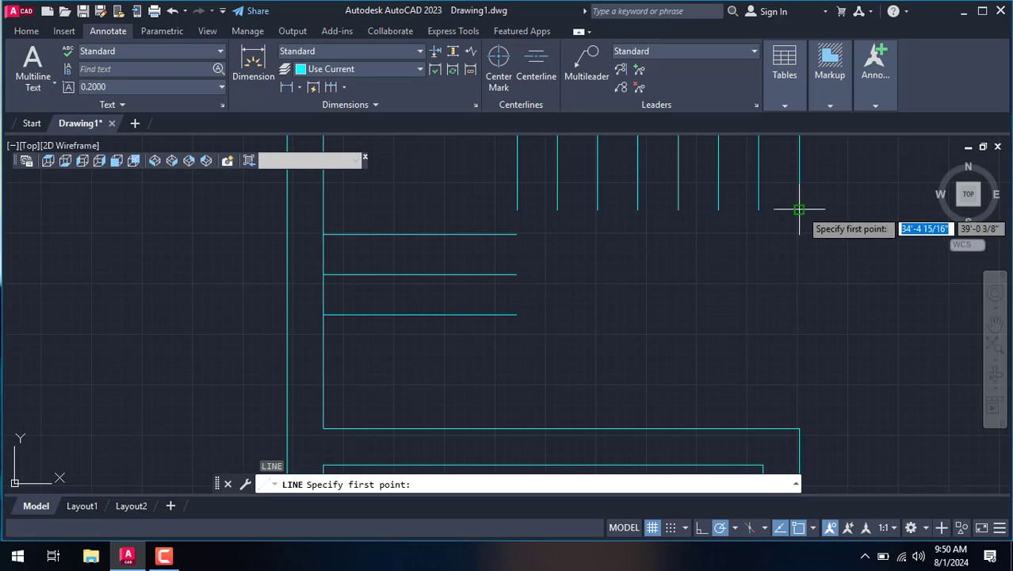
{"action": "left_click", "coordinate": [799, 209]}
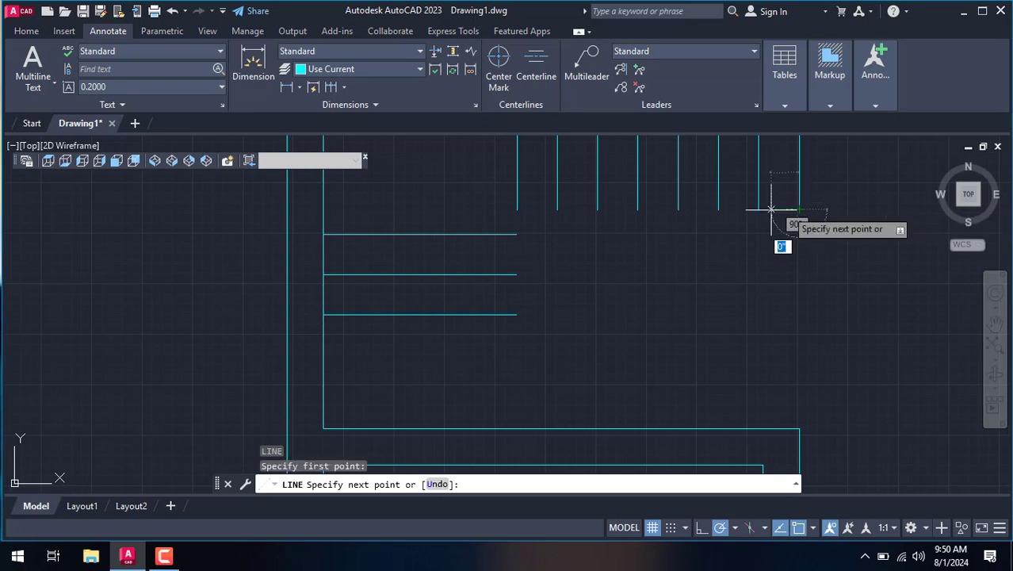
{"action": "left_click", "coordinate": [517, 209]}
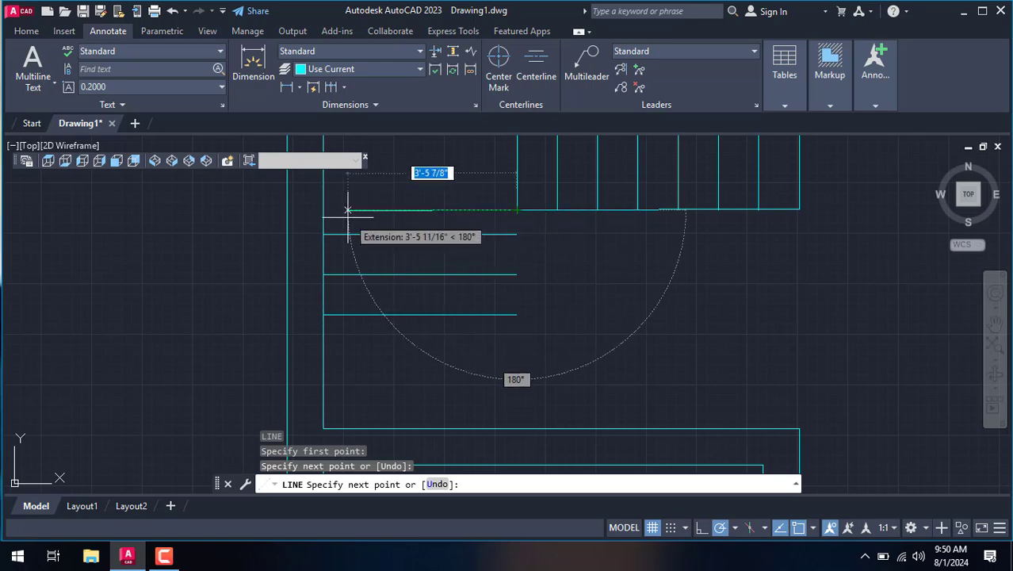
{"action": "left_click", "coordinate": [321, 210]}
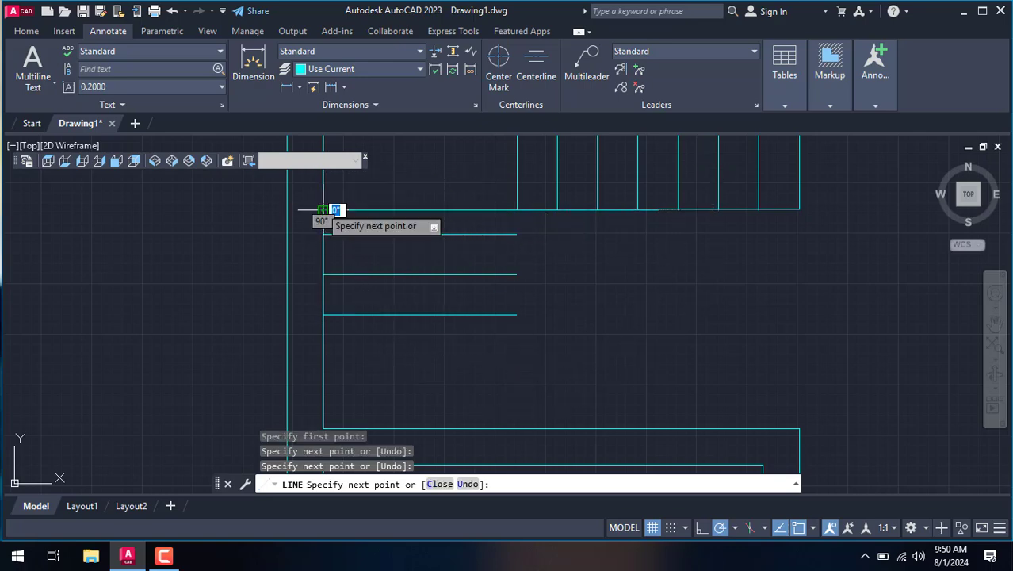
{"action": "key", "text": "Escape"}
{"action": "type", "text": "TR"}
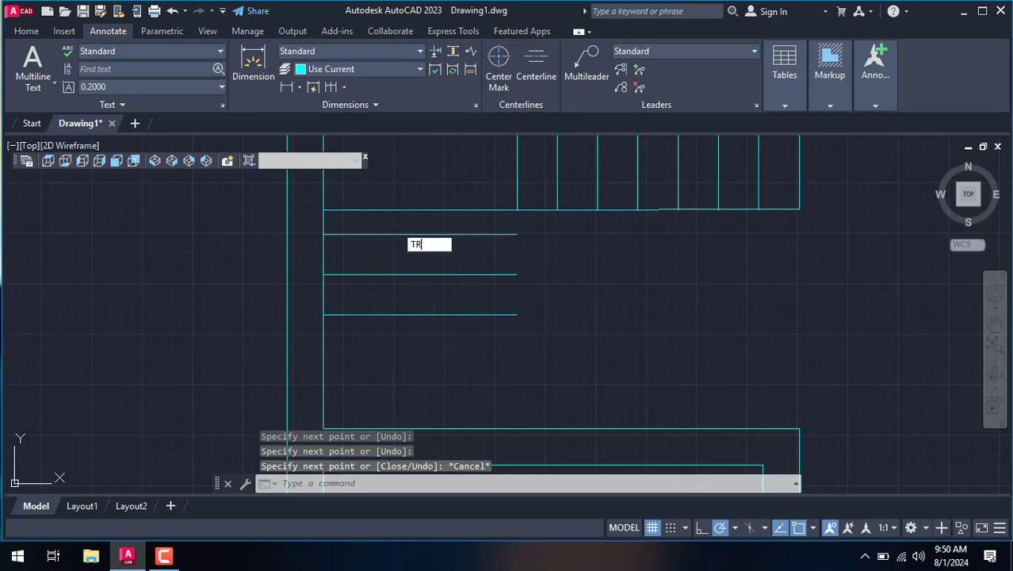
Fence-trim the three short horizontal step lines away with TRIM.
{"action": "key", "text": "Return"}
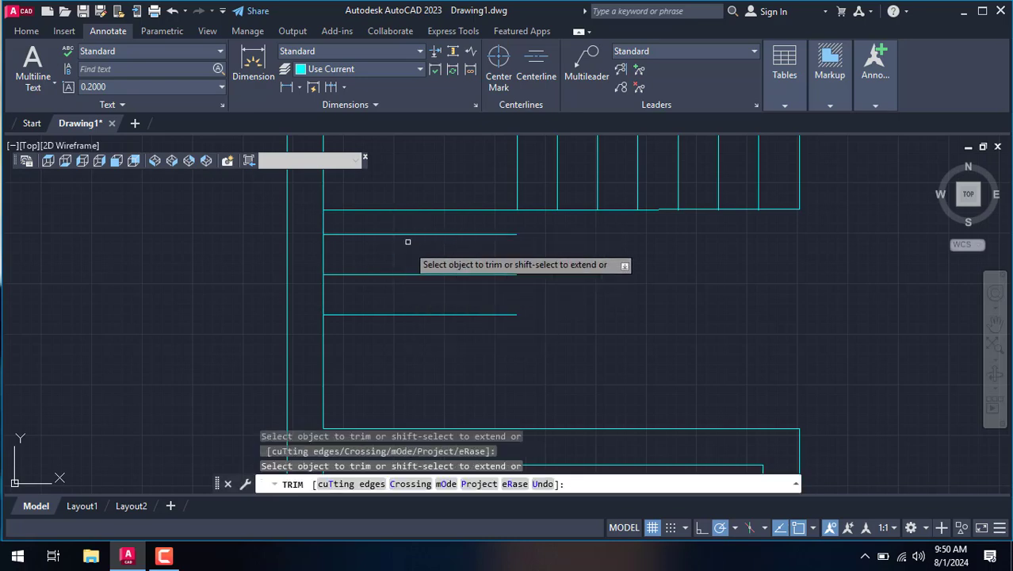
{"action": "left_click_drag", "start_coordinate": [407, 230], "coordinate": [428, 318]}
{"action": "scroll", "coordinate": [423, 297], "scroll_direction": "down", "scroll_amount": 4}
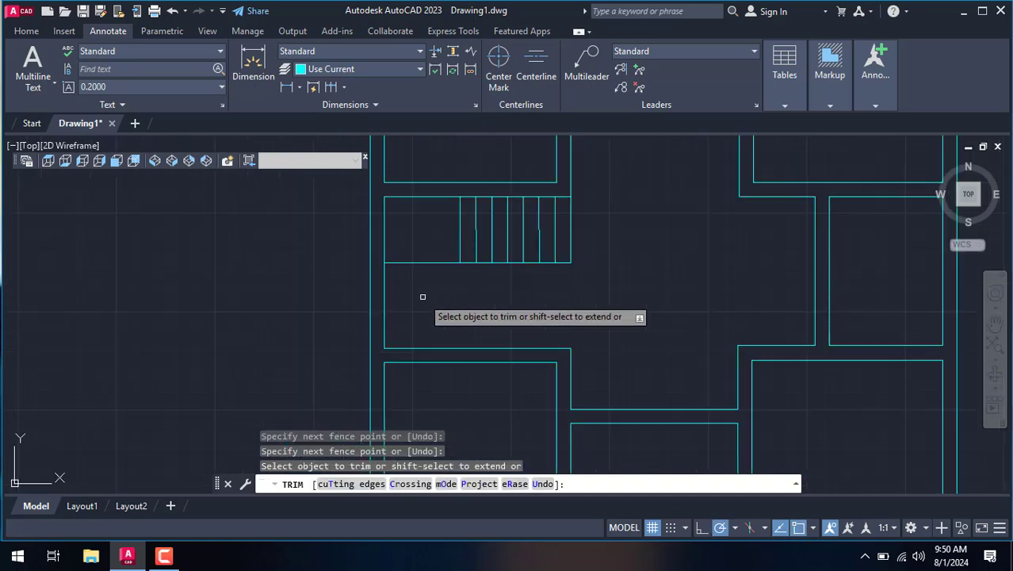
{"action": "scroll", "coordinate": [446, 262], "scroll_direction": "up", "scroll_amount": 3}
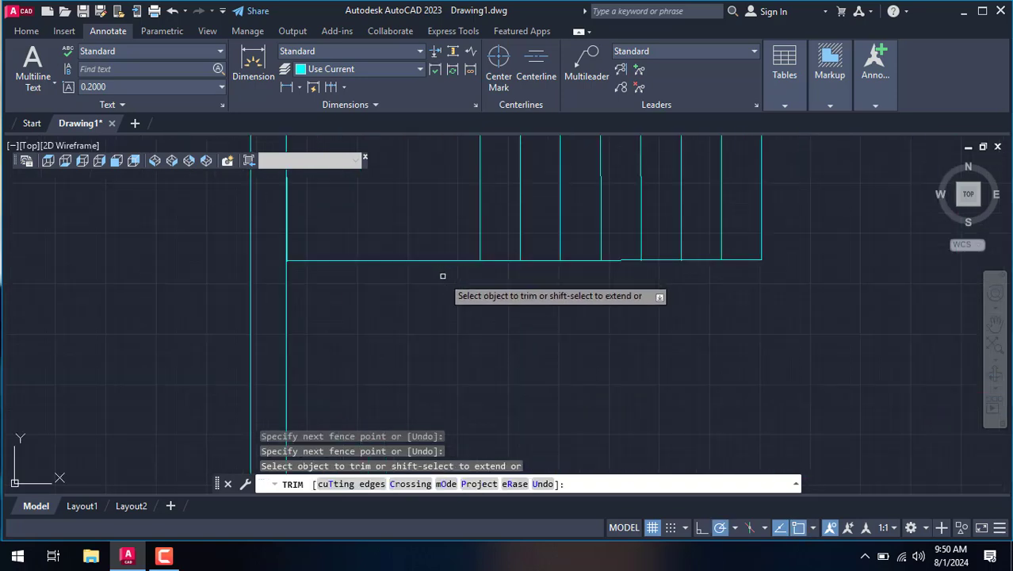
{"action": "type", "text": "o"}
{"action": "key", "text": "Return"}
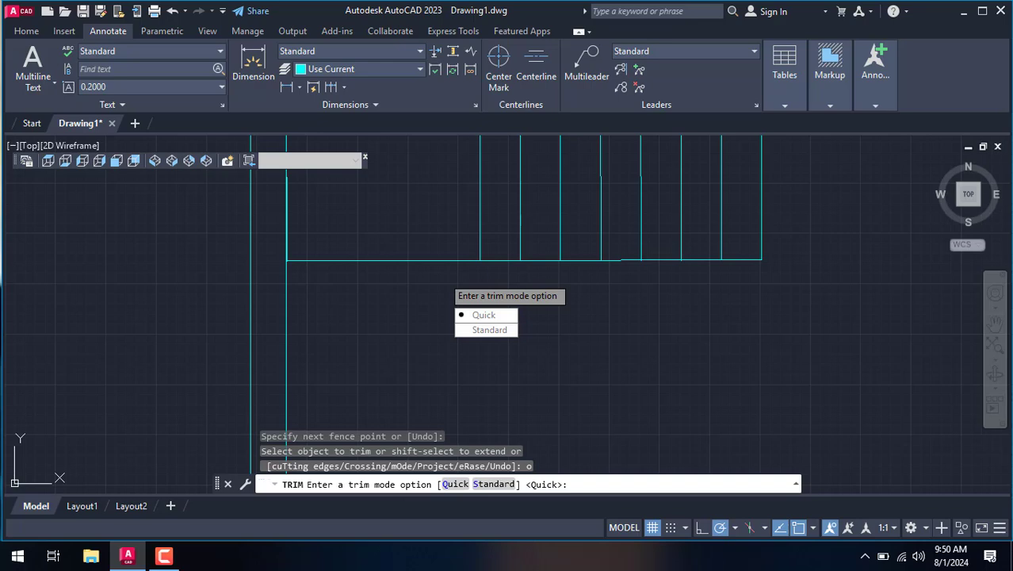
{"action": "type", "text": "10"}
{"action": "key", "text": "Return"}
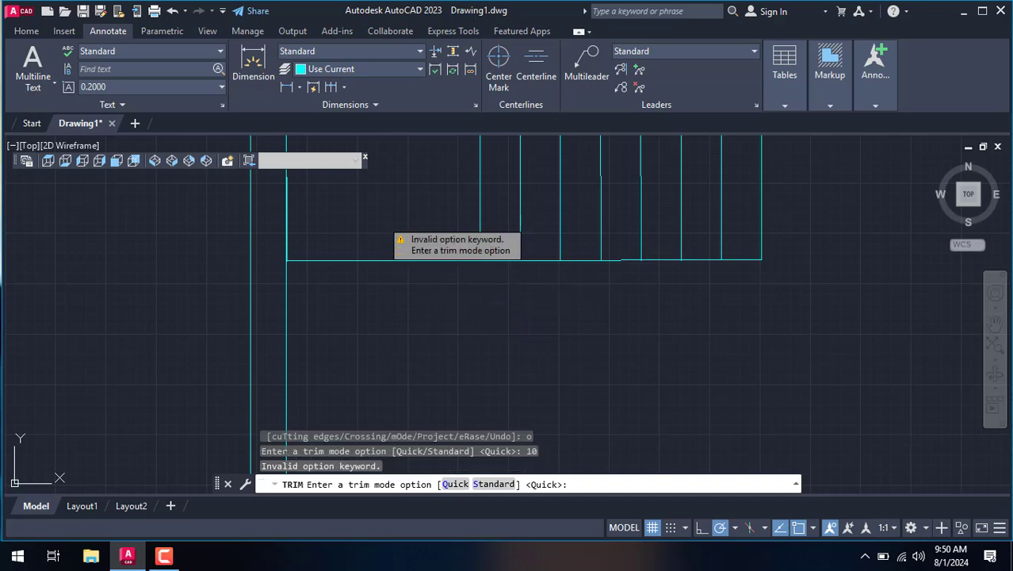
{"action": "right_click", "coordinate": [375, 222]}
{"action": "left_click", "coordinate": [395, 247]}
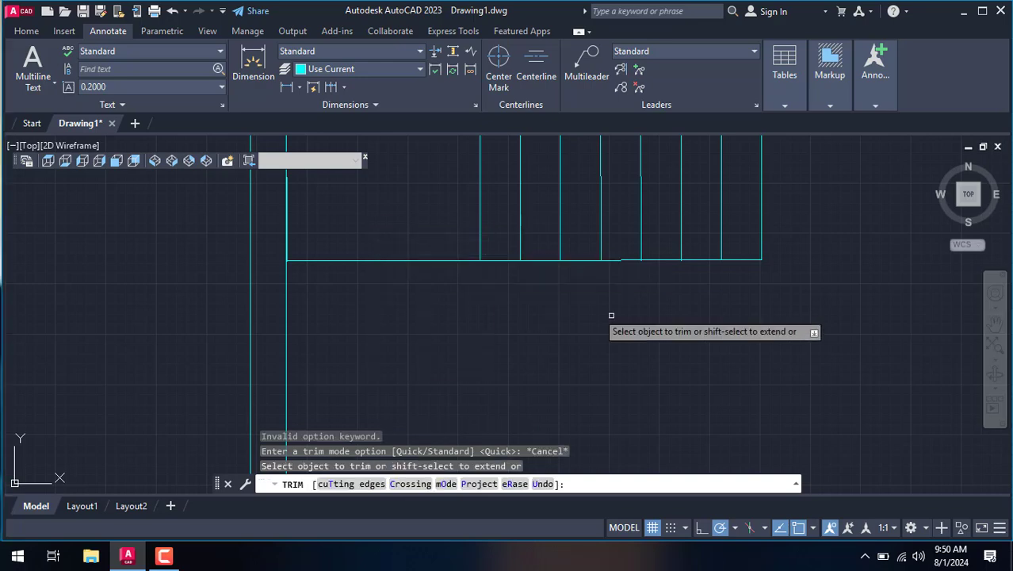
Dismiss the leftover trim-mode prompts and exit the TRIM command.
{"action": "type", "text": "o"}
{"action": "key", "text": "Return"}
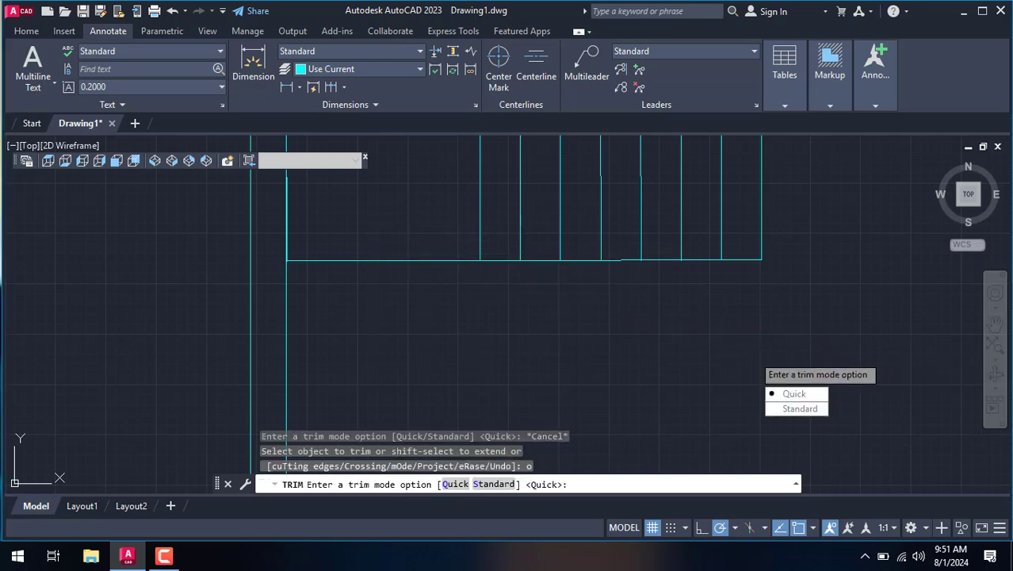
{"action": "type", "text": "10"}
{"action": "key", "text": "Return"}
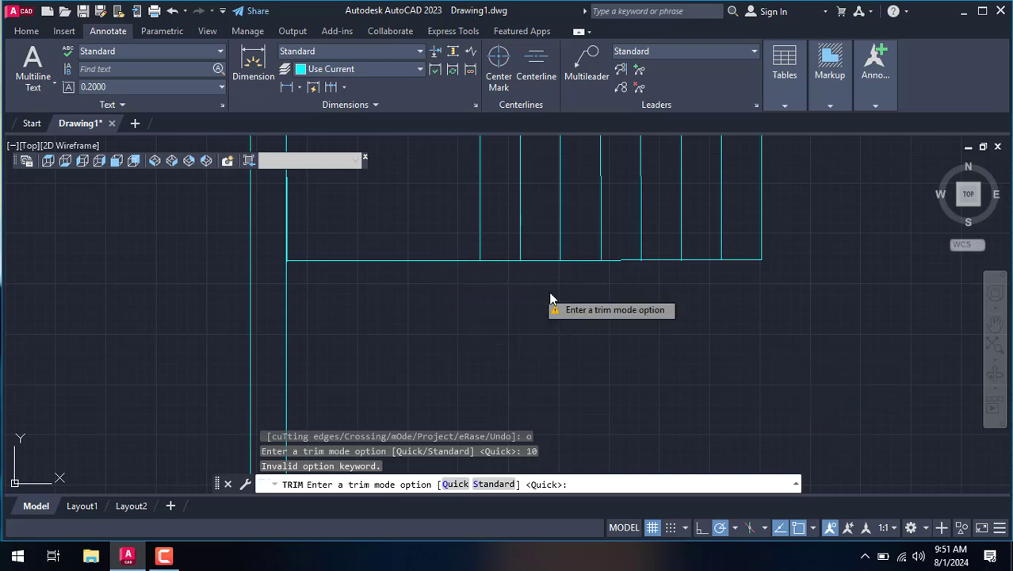
{"action": "right_click", "coordinate": [593, 295]}
{"action": "left_click", "coordinate": [631, 315]}
{"action": "right_click", "coordinate": [594, 289]}
{"action": "left_click", "coordinate": [632, 316]}
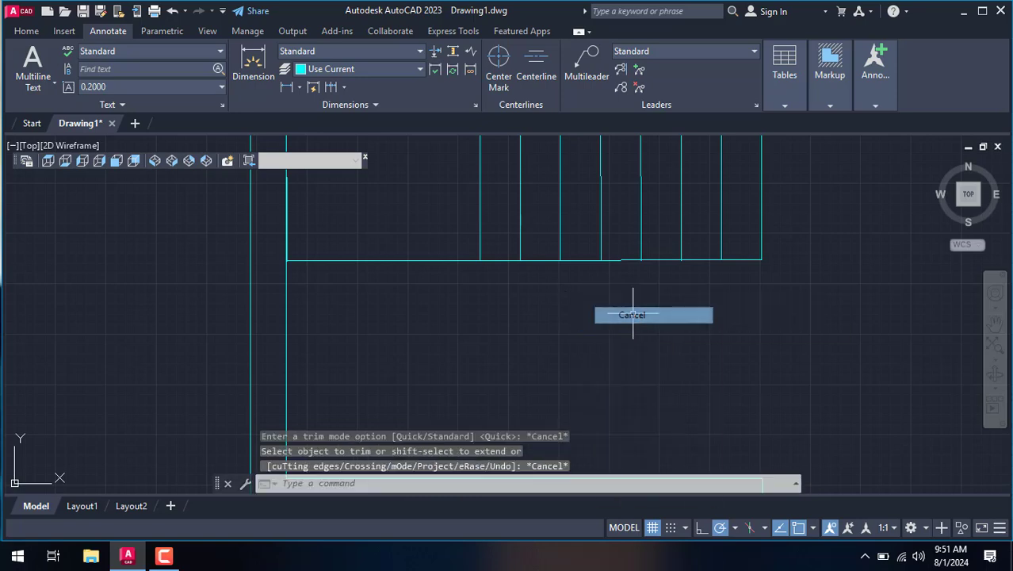
{"action": "type", "text": "o"}
Offset the left segment of the stair's bottom edge downward three times at 10 inches.
{"action": "key", "text": "Return"}
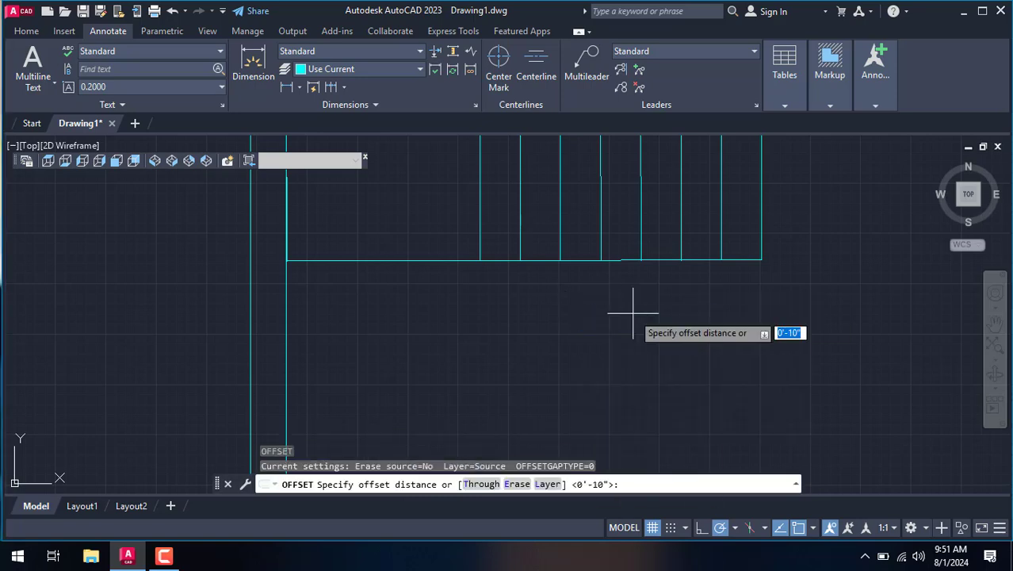
{"action": "type", "text": "10"}
{"action": "key", "text": "Return"}
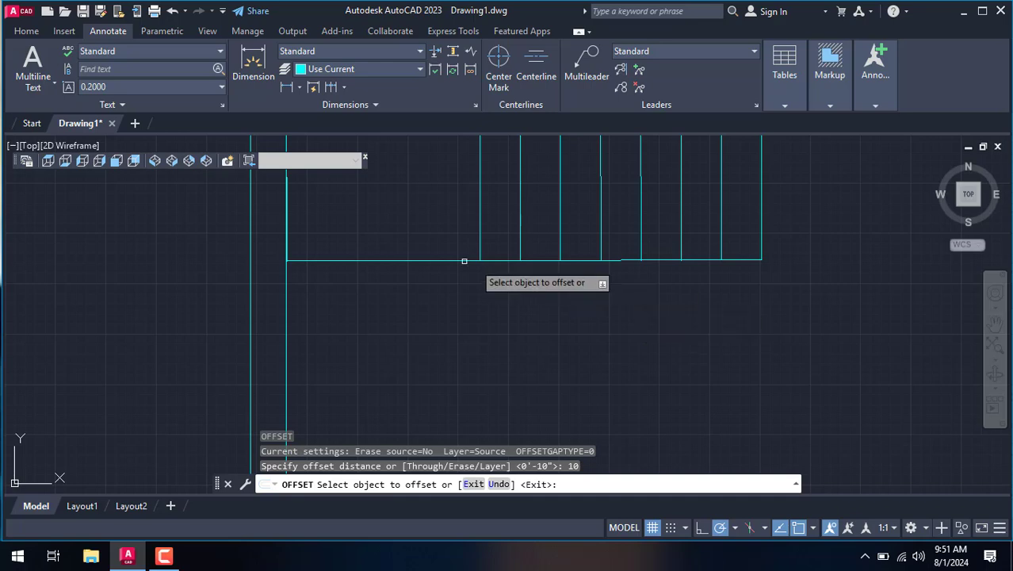
{"action": "left_click", "coordinate": [448, 260]}
{"action": "left_click", "coordinate": [447, 302]}
{"action": "left_click", "coordinate": [447, 302]}
{"action": "left_click", "coordinate": [438, 318]}
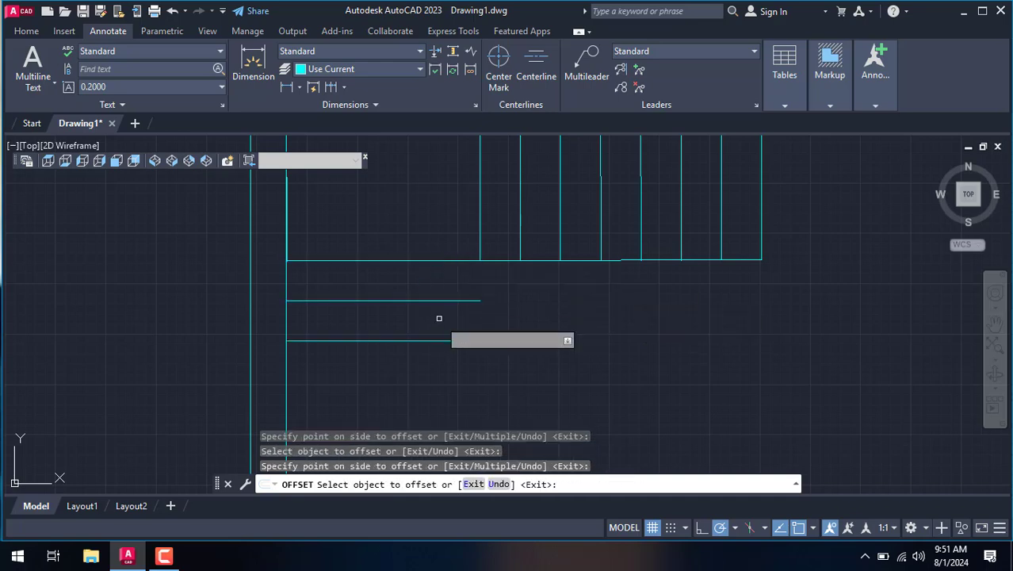
{"action": "left_click", "coordinate": [434, 340]}
{"action": "left_click", "coordinate": [445, 356]}
{"action": "scroll", "coordinate": [460, 337], "scroll_direction": "down", "scroll_amount": 4}
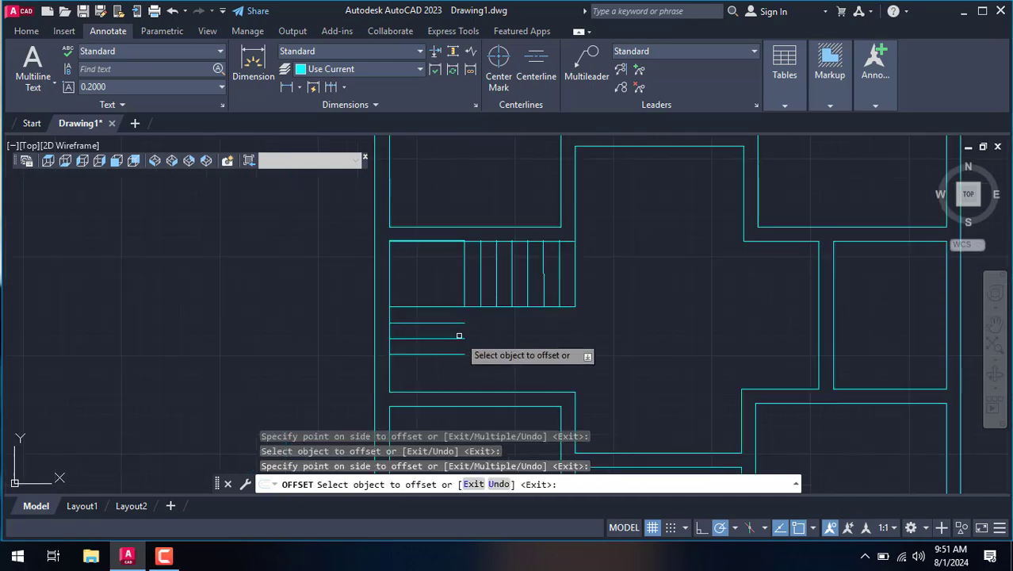
{"action": "scroll", "coordinate": [434, 399], "scroll_direction": "up", "scroll_amount": 2}
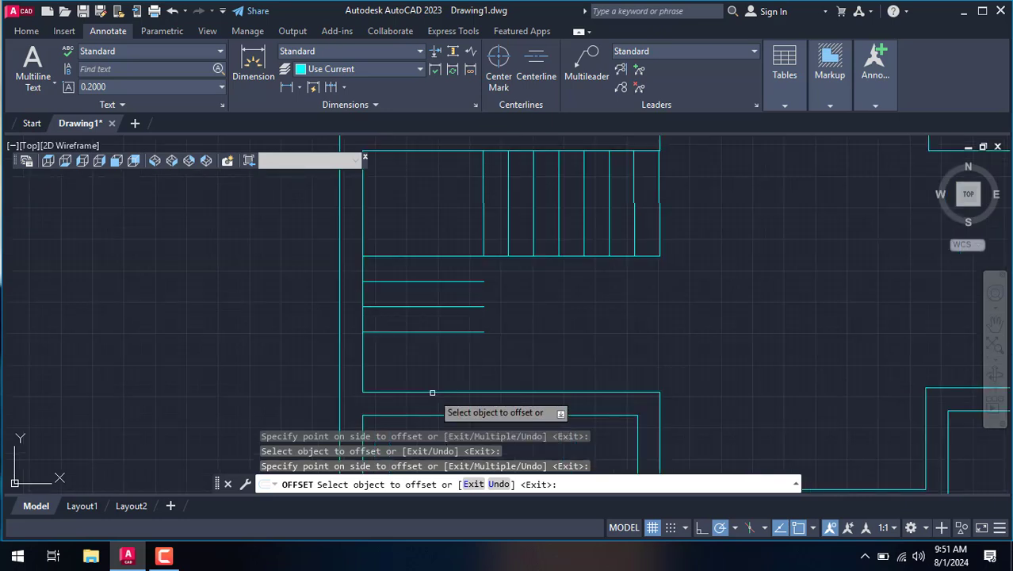
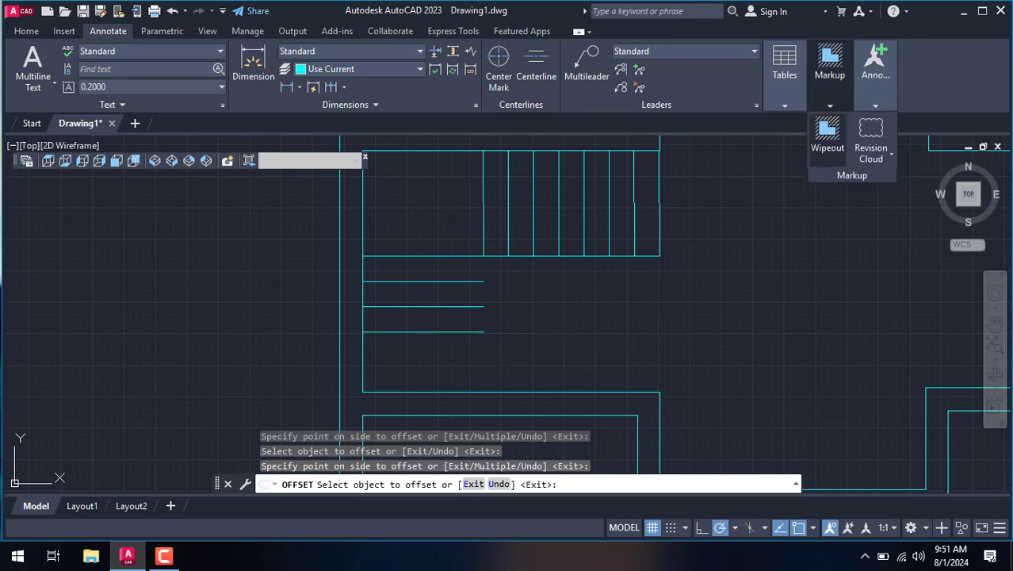
Cancel the offset, then start a linear dimension on the stair's right side and abandon it.
{"action": "scroll", "coordinate": [741, 210], "scroll_direction": "down", "scroll_amount": 4}
{"action": "right_click", "coordinate": [737, 215]}
{"action": "left_click", "coordinate": [777, 242]}
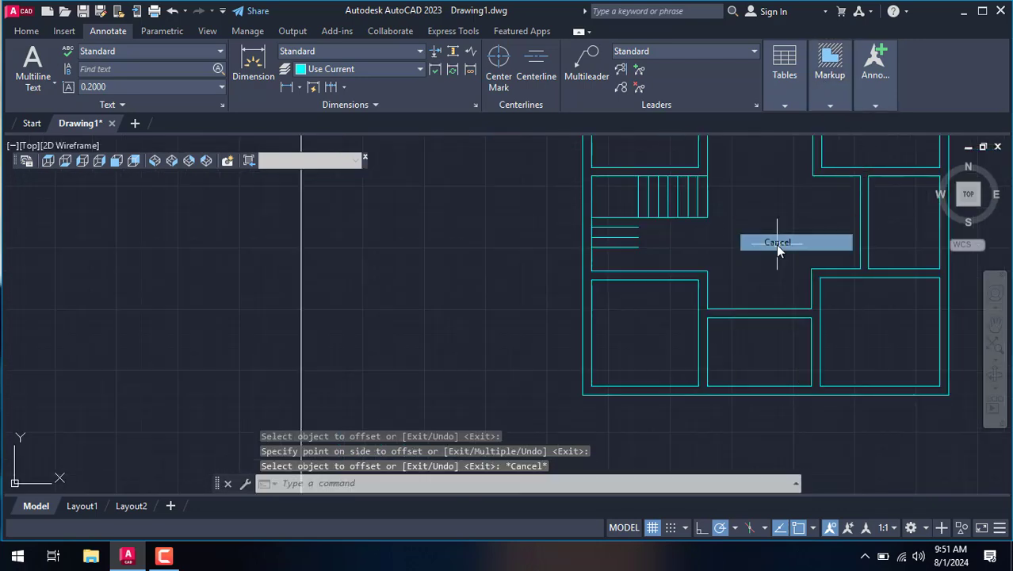
{"action": "type", "text": "dli"}
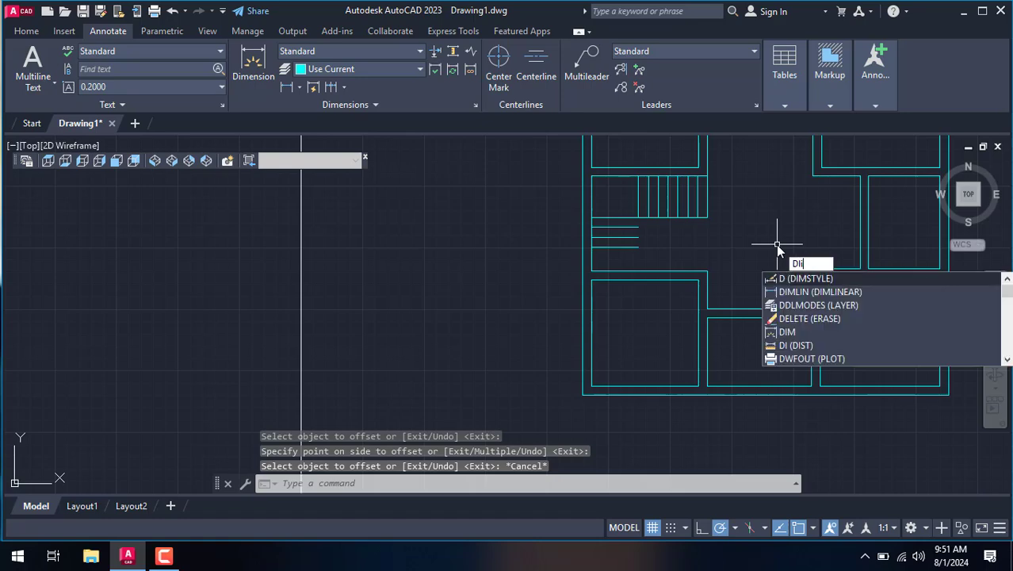
{"action": "key", "text": "Return"}
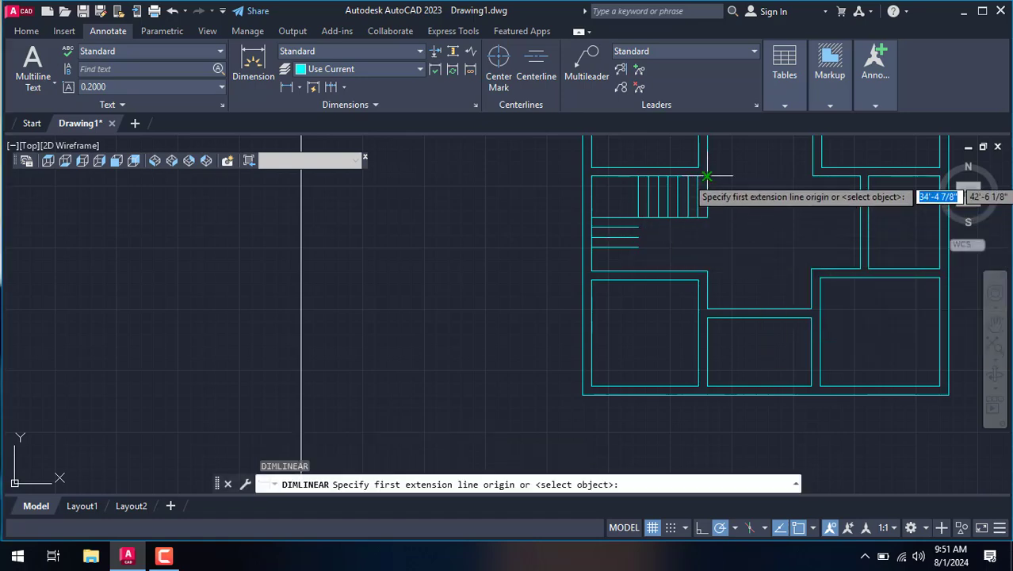
{"action": "scroll", "coordinate": [718, 180], "scroll_direction": "up", "scroll_amount": 4}
{"action": "left_click", "coordinate": [718, 180]}
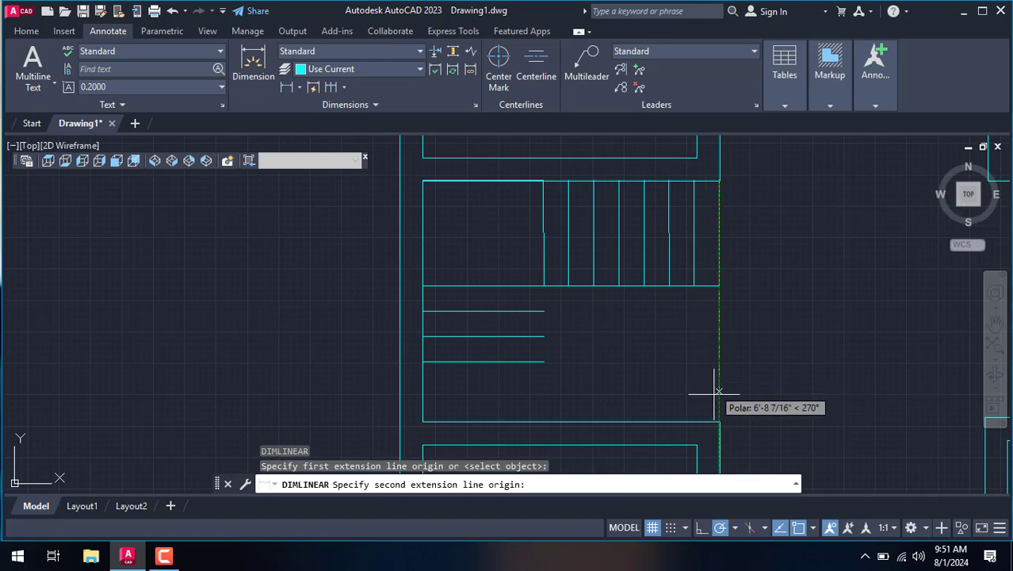
{"action": "left_click", "coordinate": [719, 420]}
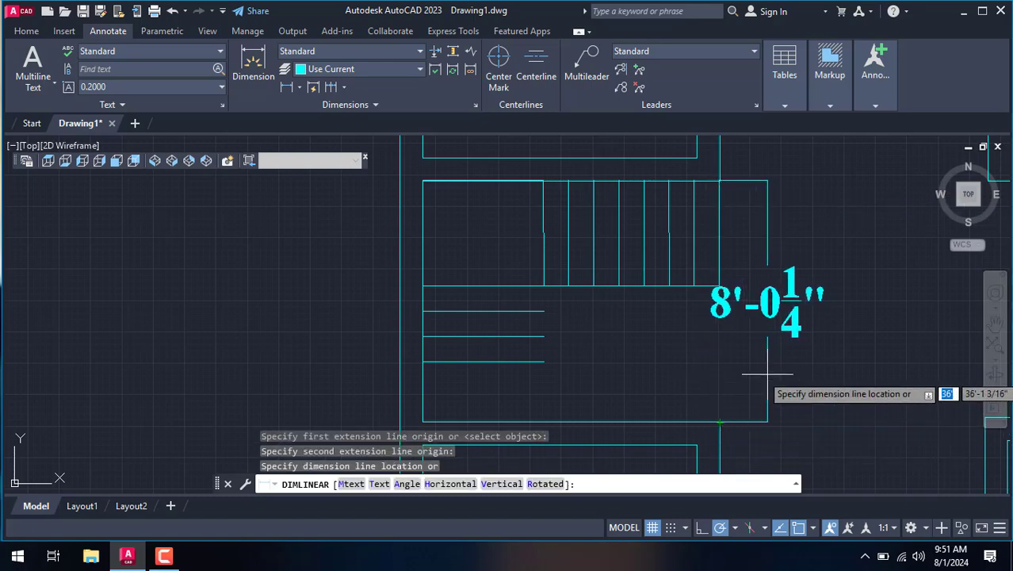
{"action": "key", "text": "Escape"}
{"action": "scroll", "coordinate": [750, 353], "scroll_direction": "up", "scroll_amount": 2}
{"action": "scroll", "coordinate": [746, 351], "scroll_direction": "down", "scroll_amount": 2}
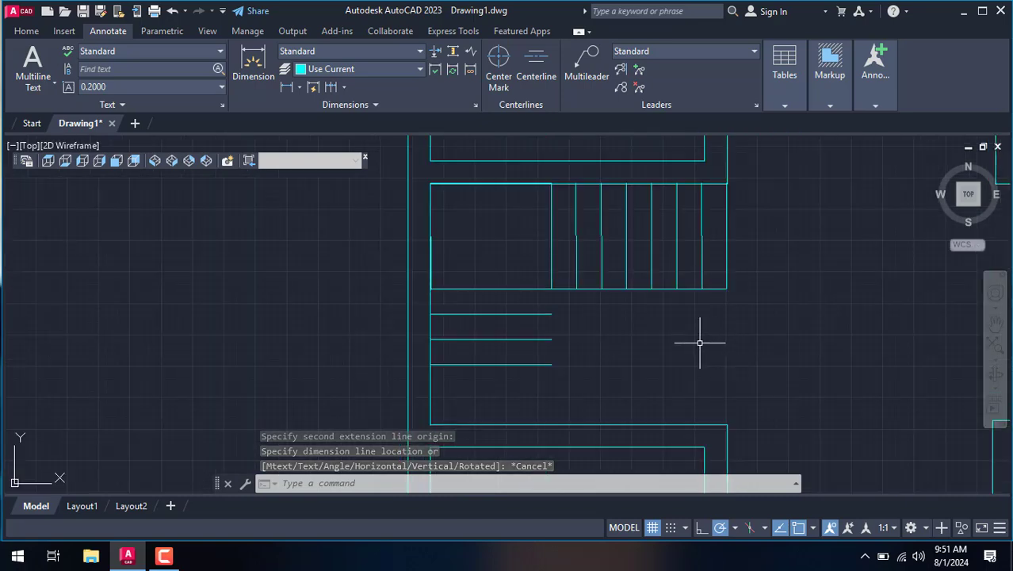
Fence-trim the three short horizontal lines in the stairwell's lower left.
{"action": "type", "text": "tr"}
{"action": "key", "text": "Return"}
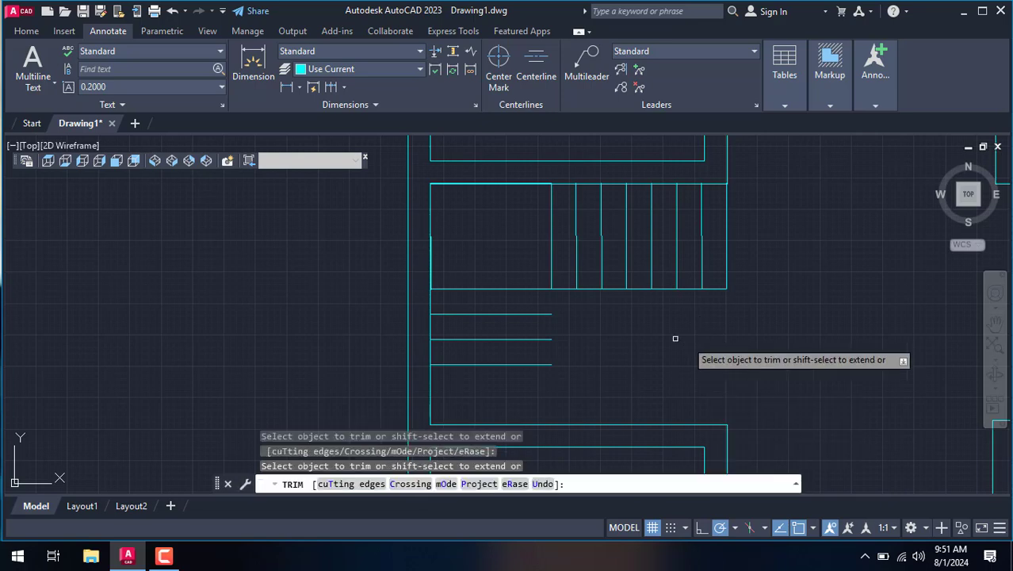
{"action": "left_click", "coordinate": [527, 292]}
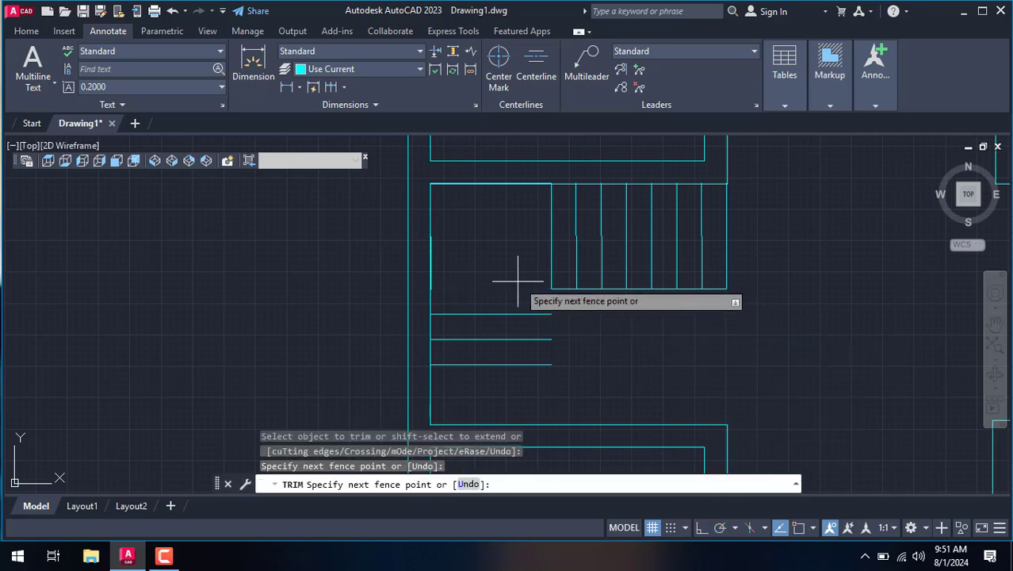
{"action": "left_click", "coordinate": [524, 363]}
{"action": "key", "text": "Return"}
{"action": "right_click", "coordinate": [499, 283]}
{"action": "left_click", "coordinate": [522, 310]}
{"action": "type", "text": "E"}
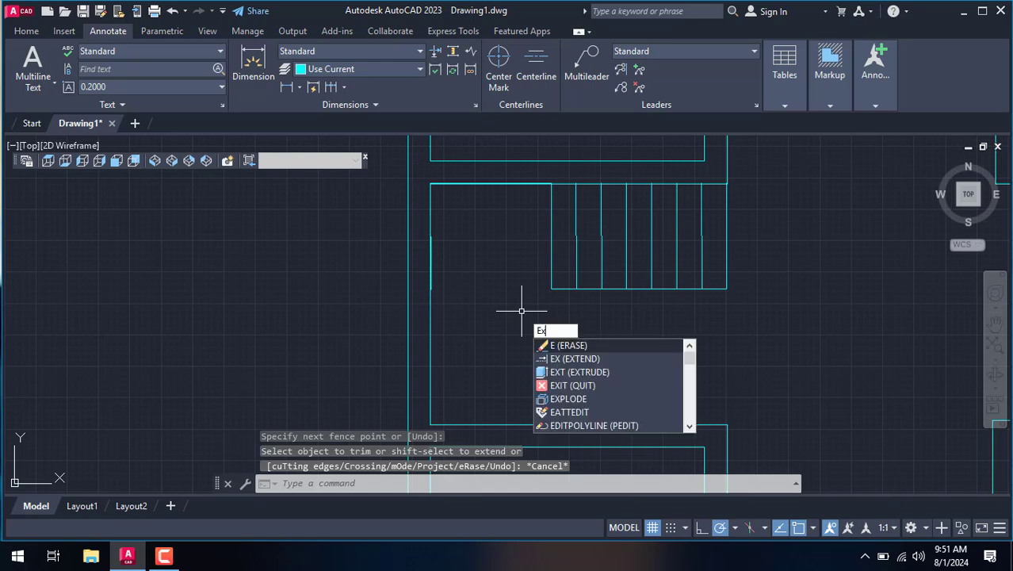
Extend the stairwell's inner vertical line down to its bottom boundary.
{"action": "type", "text": "x"}
{"action": "key", "text": "Return"}
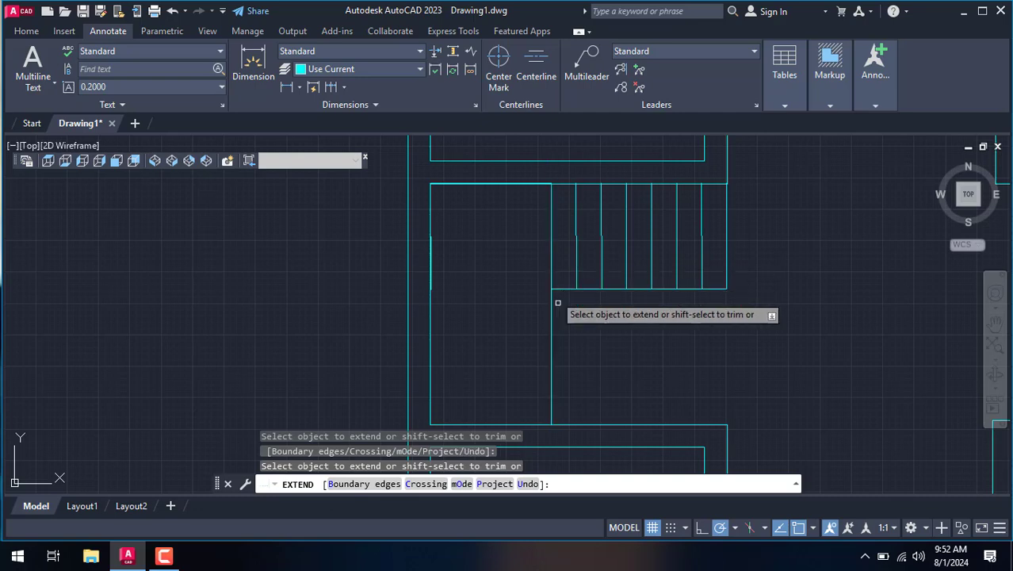
{"action": "right_click", "coordinate": [581, 336]}
{"action": "left_click", "coordinate": [621, 362]}
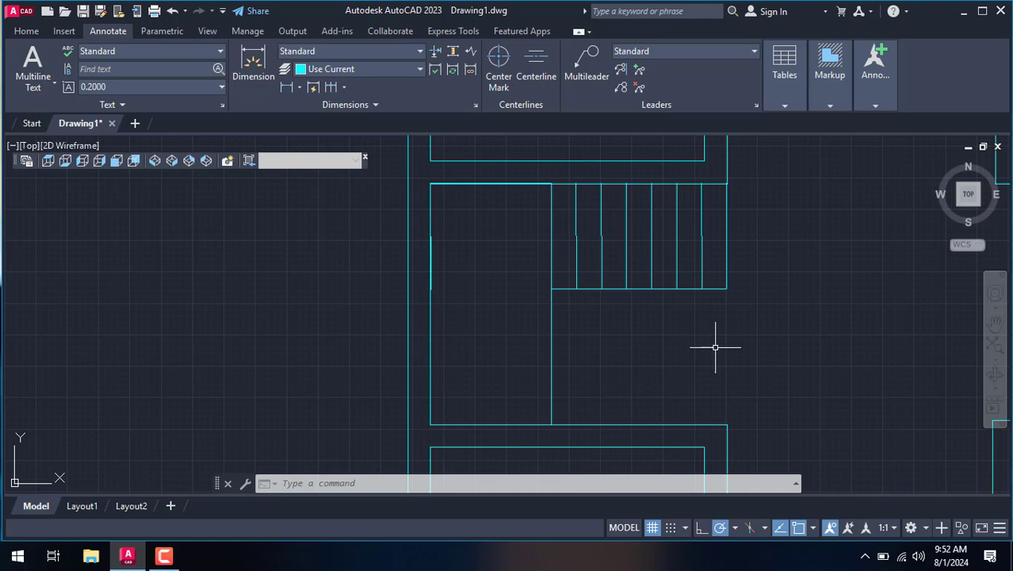
Offset the stairwell's inner vertical line 10 inches right, creating the first tread lines.
{"action": "type", "text": "o"}
{"action": "key", "text": "Return"}
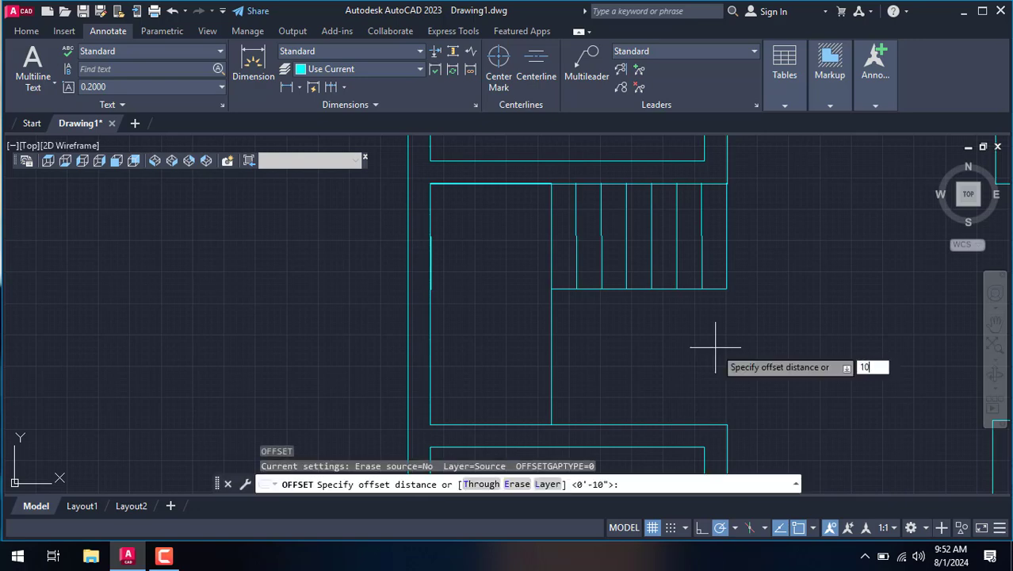
{"action": "key", "text": "Return"}
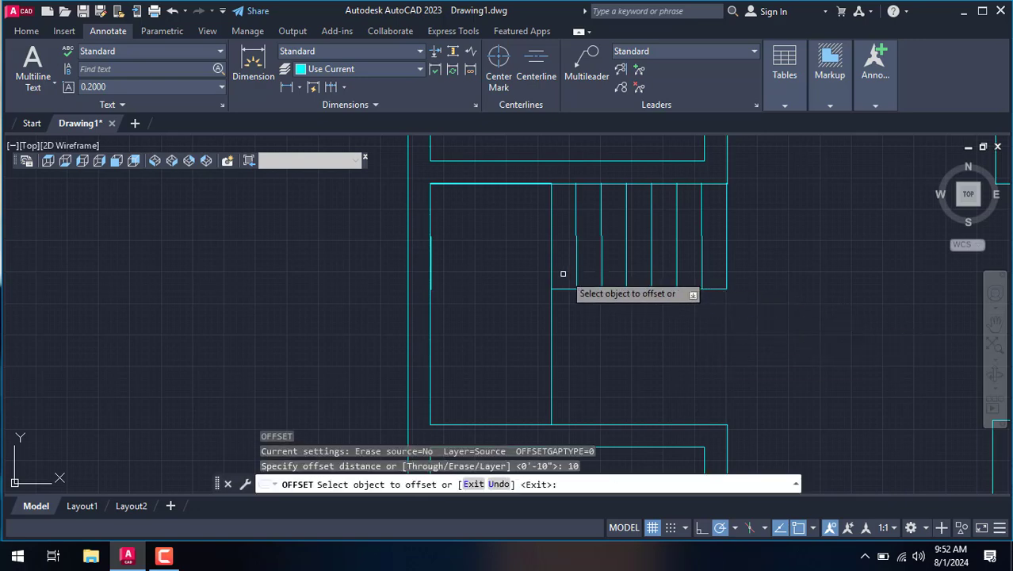
{"action": "left_click", "coordinate": [556, 343]}
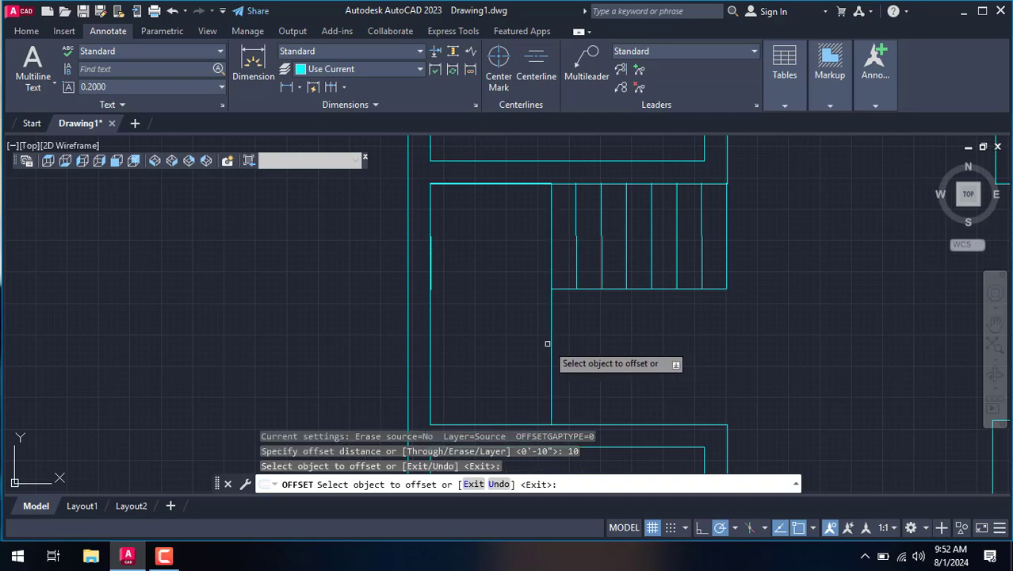
{"action": "left_click", "coordinate": [554, 344]}
{"action": "left_click", "coordinate": [576, 345]}
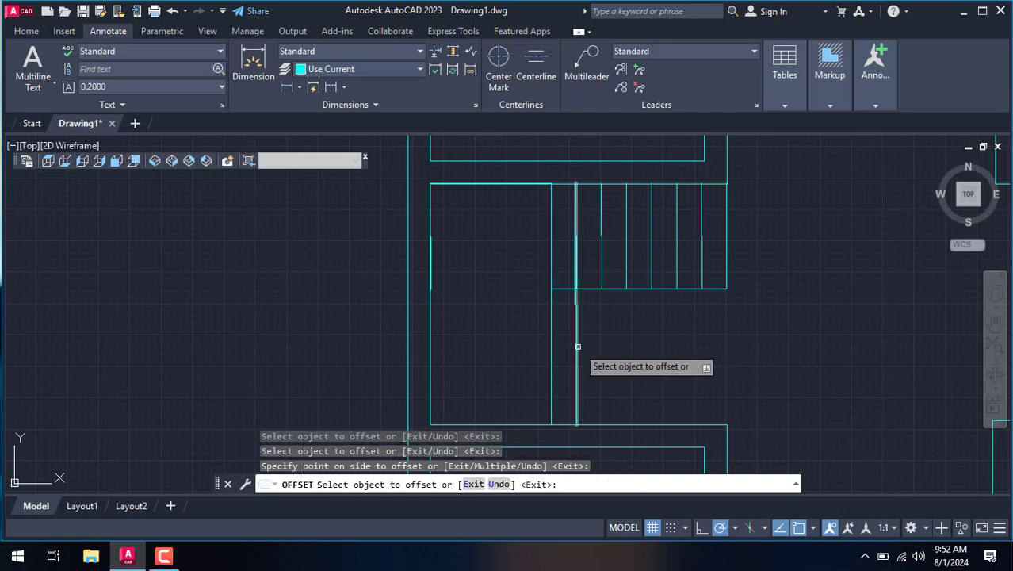
{"action": "left_click", "coordinate": [578, 346]}
{"action": "left_click", "coordinate": [593, 352]}
{"action": "left_click", "coordinate": [602, 361]}
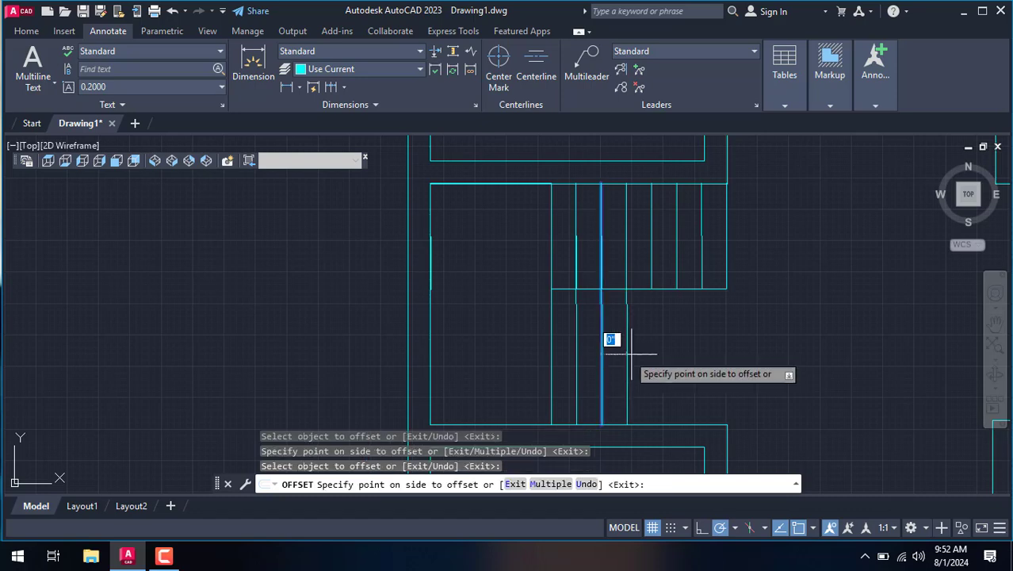
{"action": "left_click", "coordinate": [631, 355]}
Keep offsetting each new tread line 10 inches right across the rest of the stairwell.
{"action": "left_click", "coordinate": [626, 356]}
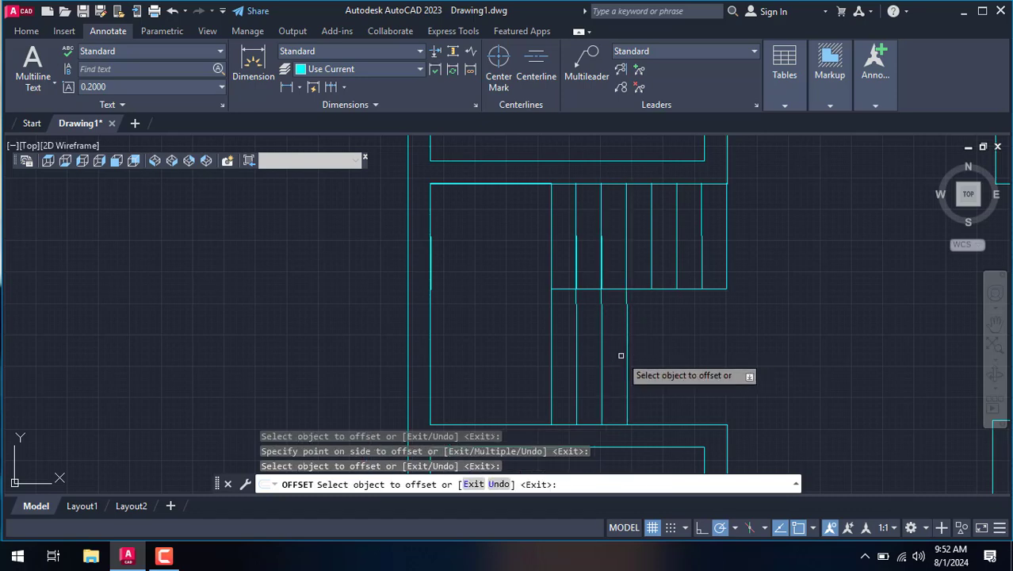
{"action": "left_click", "coordinate": [652, 356]}
{"action": "left_click", "coordinate": [651, 357]}
{"action": "left_click", "coordinate": [680, 355]}
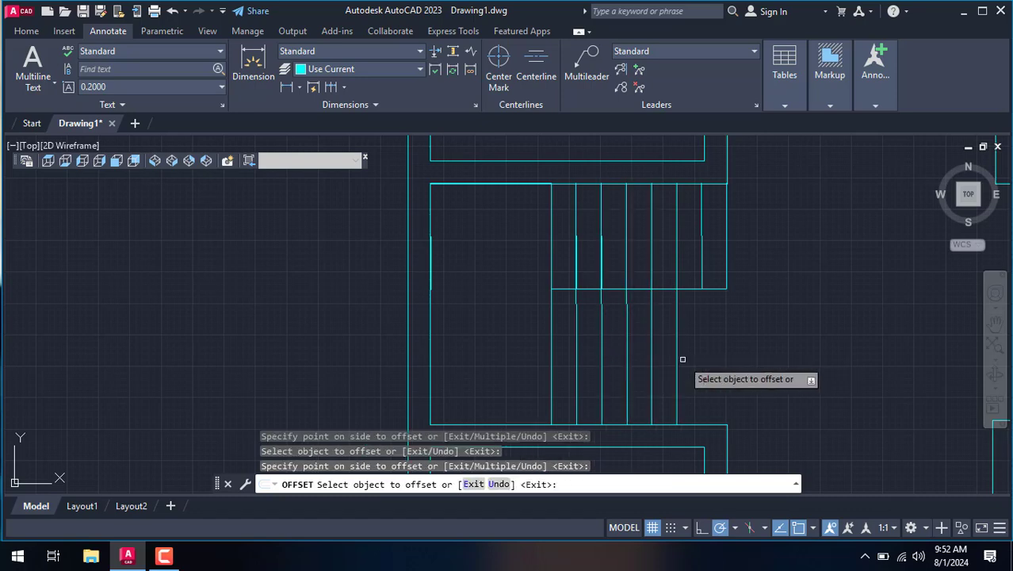
{"action": "left_click", "coordinate": [676, 361]}
{"action": "left_click", "coordinate": [707, 363]}
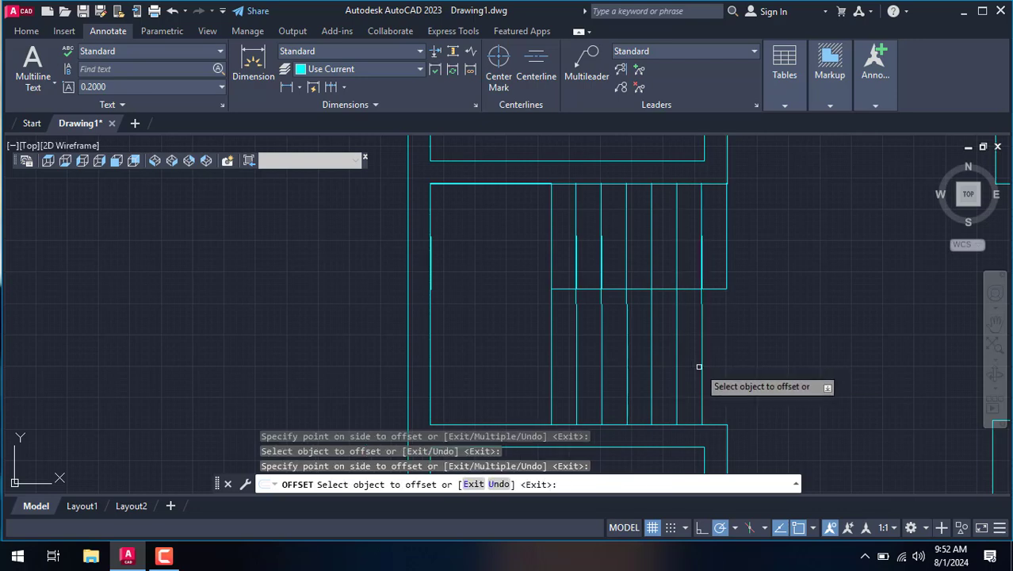
{"action": "left_click", "coordinate": [709, 364]}
{"action": "left_click", "coordinate": [689, 365]}
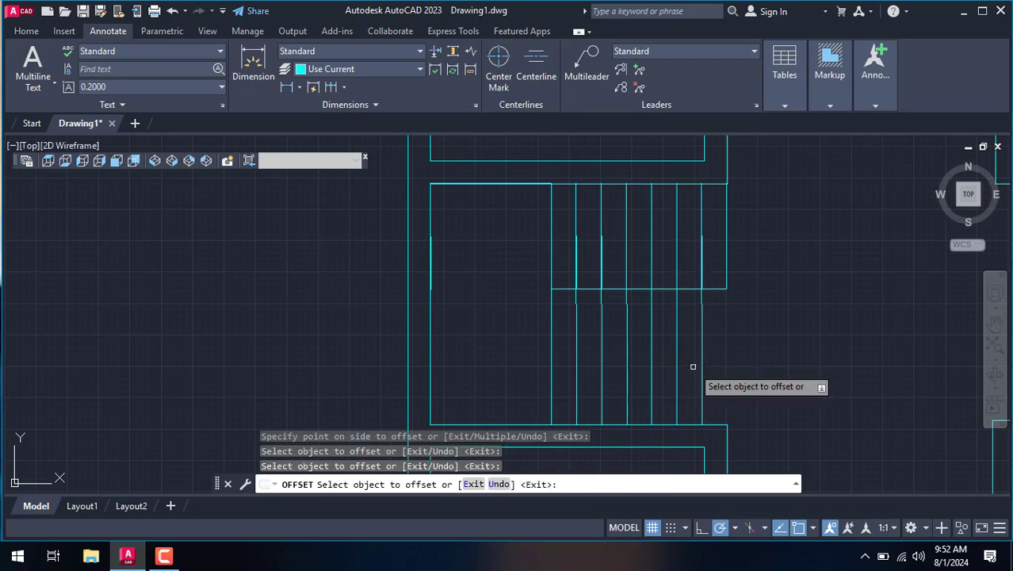
{"action": "left_click", "coordinate": [700, 367]}
{"action": "left_click", "coordinate": [788, 314]}
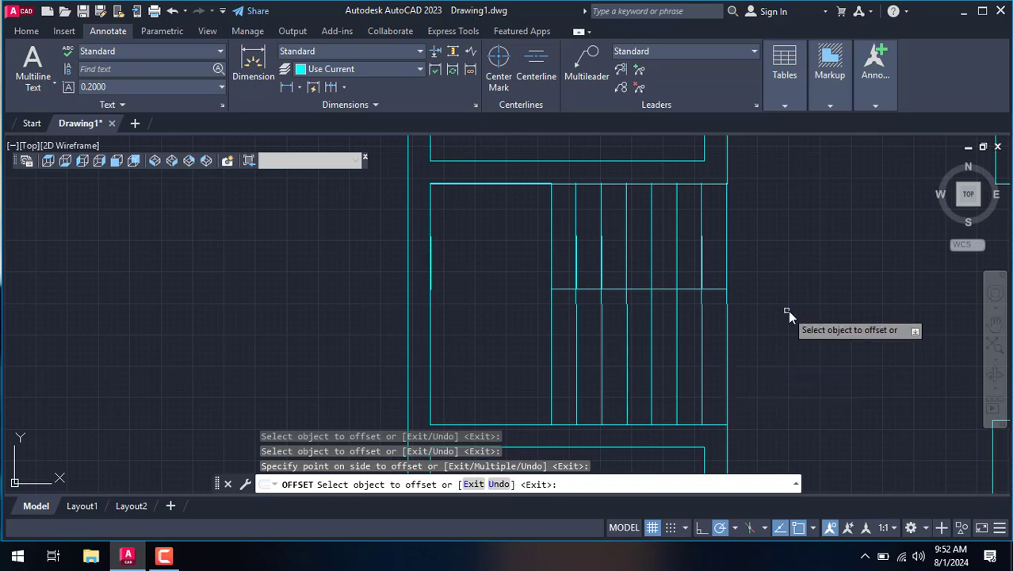
{"action": "right_click", "coordinate": [788, 311]}
{"action": "left_click", "coordinate": [812, 341]}
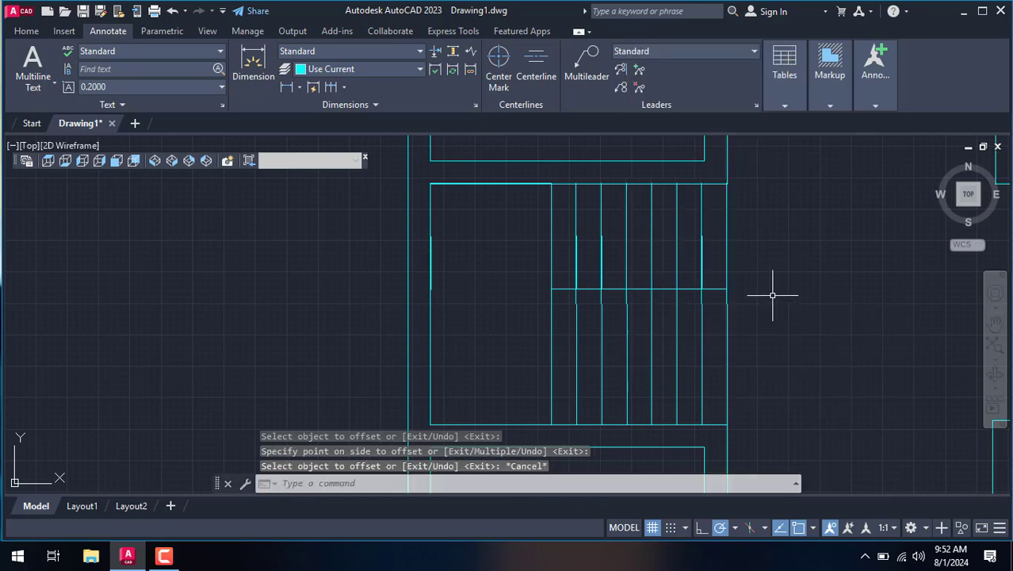
Offset the stairwell's bottom line 3.5' upward.
{"action": "scroll", "coordinate": [740, 352], "scroll_direction": "down", "scroll_amount": 2}
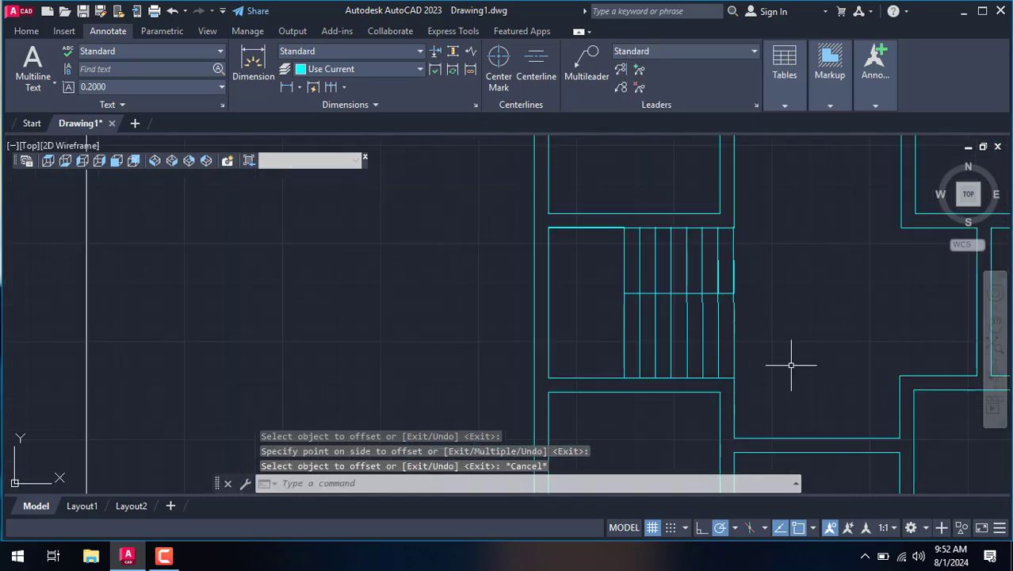
{"action": "type", "text": "o"}
{"action": "key", "text": "Return"}
{"action": "type", "text": "3.5'"}
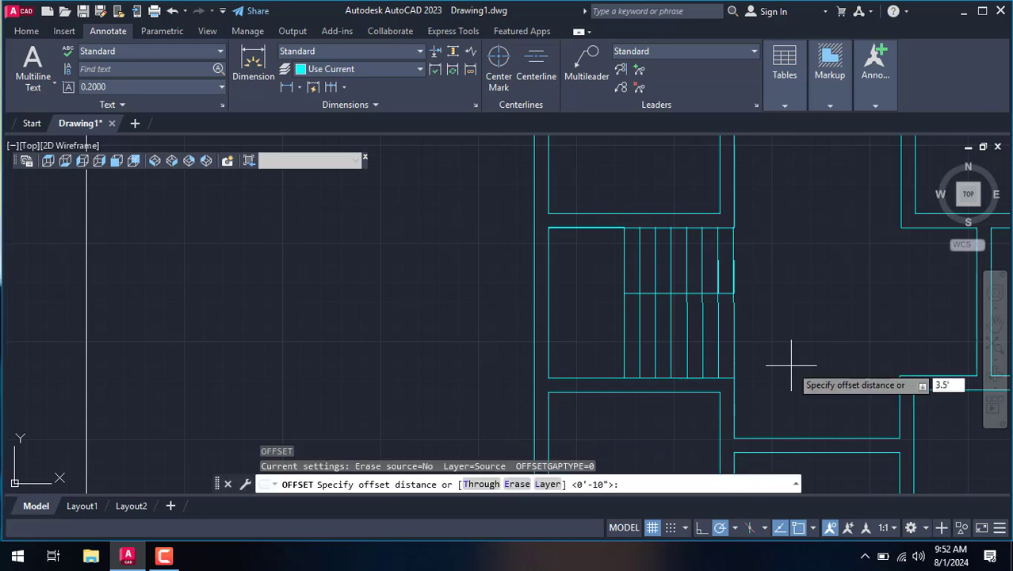
{"action": "key", "text": "Return"}
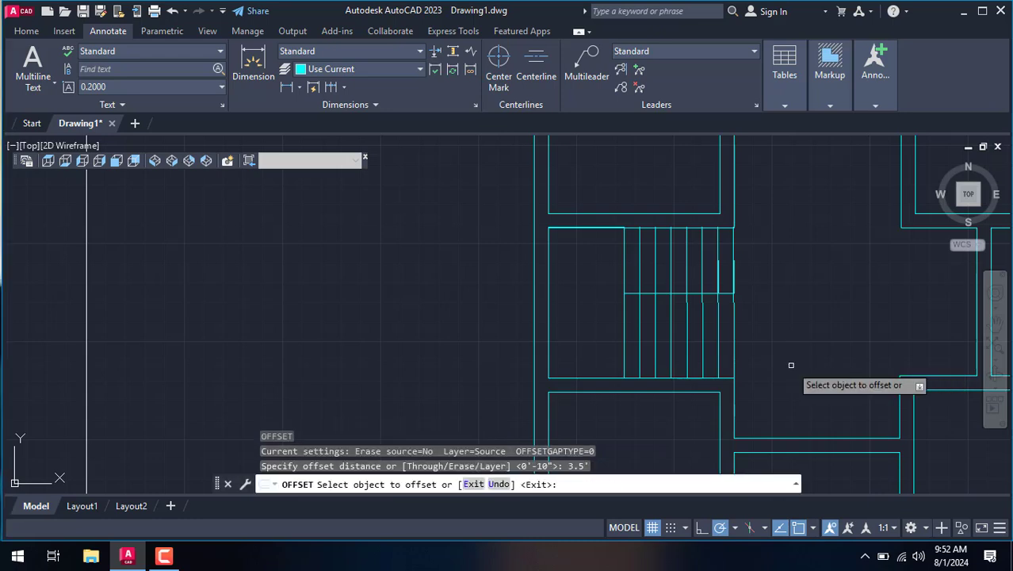
{"action": "left_click", "coordinate": [727, 378]}
{"action": "left_click", "coordinate": [727, 349]}
{"action": "right_click", "coordinate": [785, 301]}
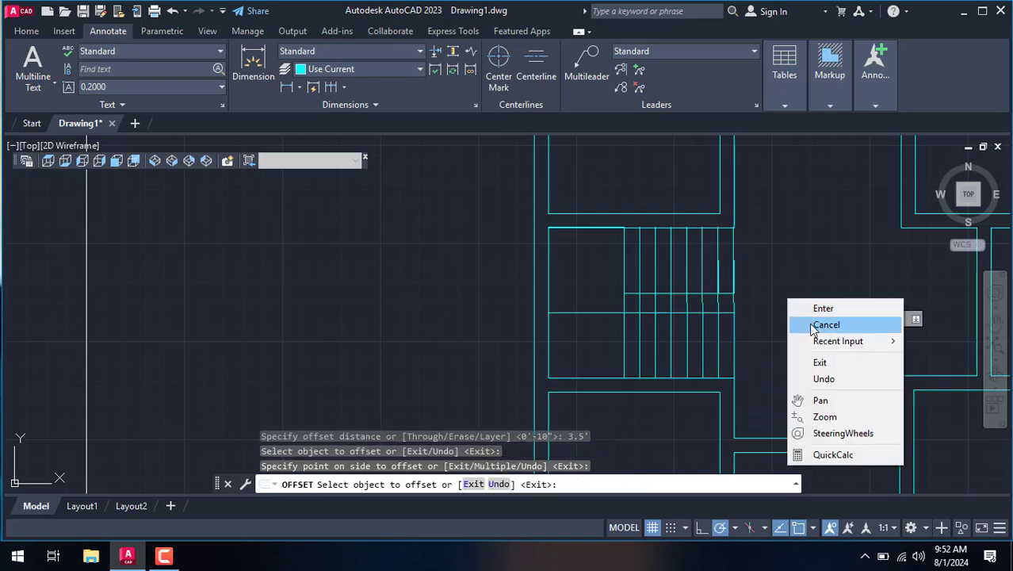
{"action": "left_click", "coordinate": [809, 323]}
Fence-trim the tread lines between the two horizontal lines, splitting the stair into two flights.
{"action": "type", "text": "tr"}
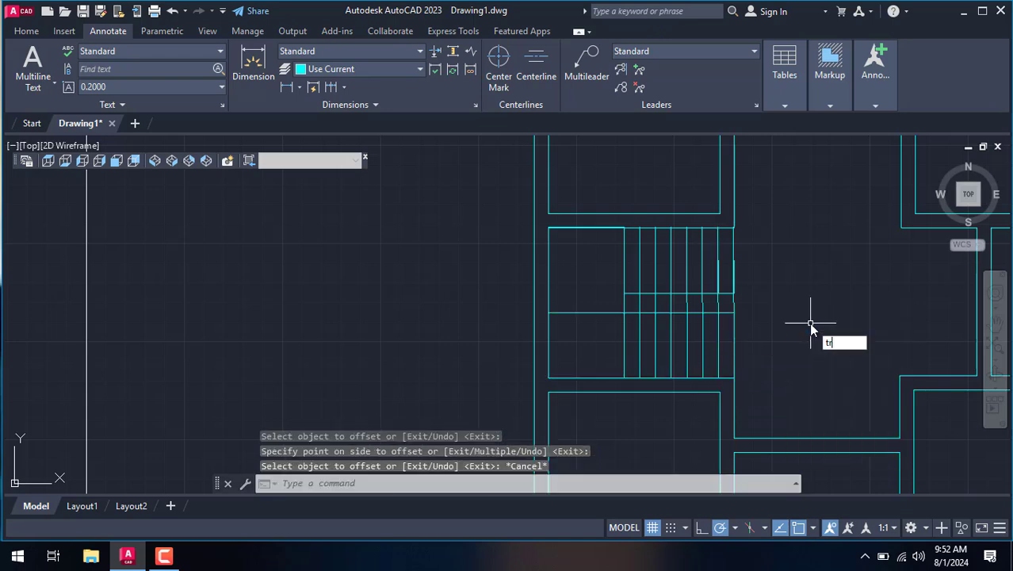
{"action": "key", "text": "Return"}
{"action": "scroll", "coordinate": [739, 293], "scroll_direction": "up", "scroll_amount": 2}
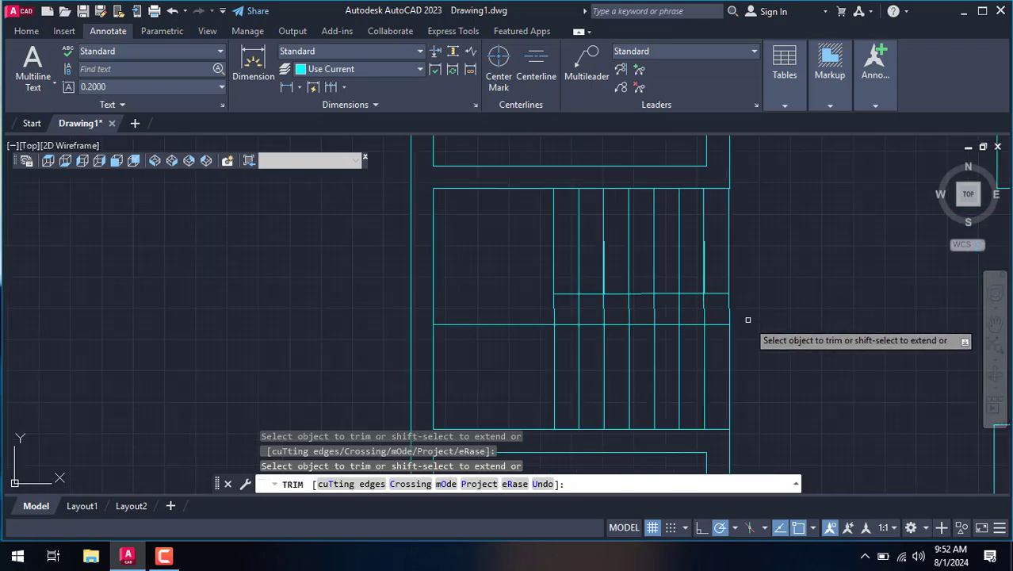
{"action": "left_click", "coordinate": [750, 304]}
{"action": "left_click", "coordinate": [550, 305]}
{"action": "key", "text": "Return"}
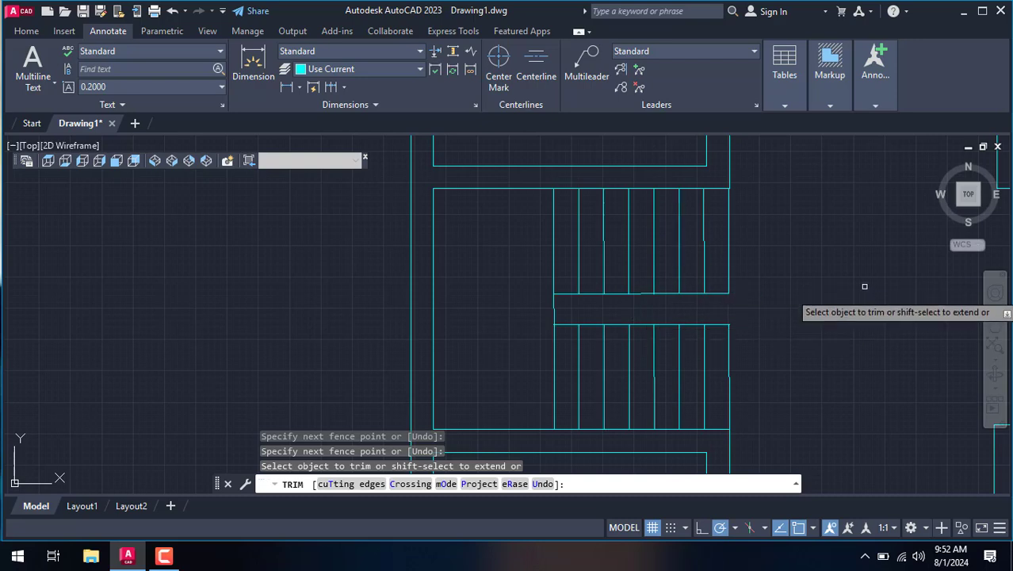
{"action": "right_click", "coordinate": [791, 239]}
{"action": "left_click", "coordinate": [830, 267]}
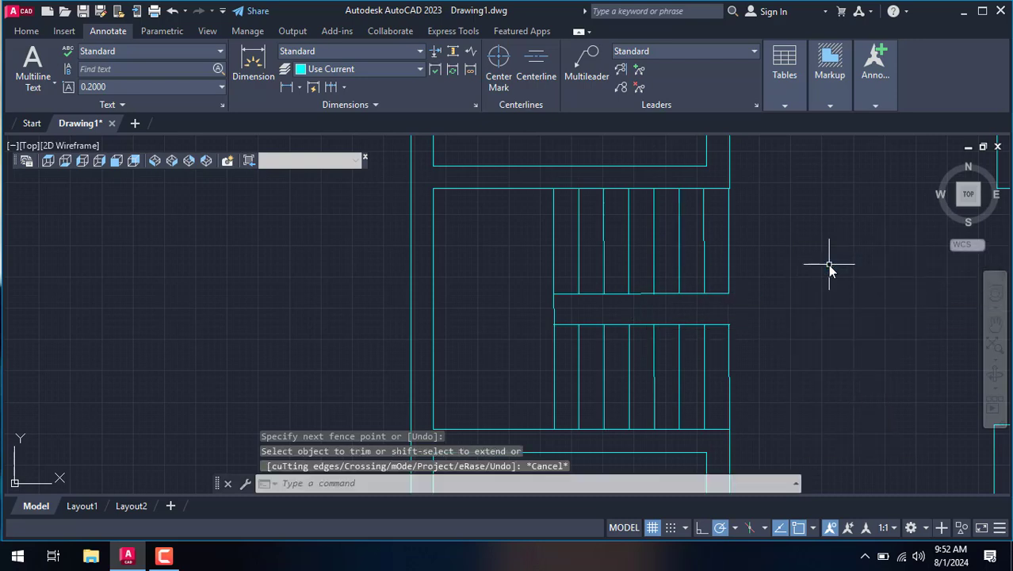
{"action": "type", "text": "l"}
{"action": "key", "text": "Return"}
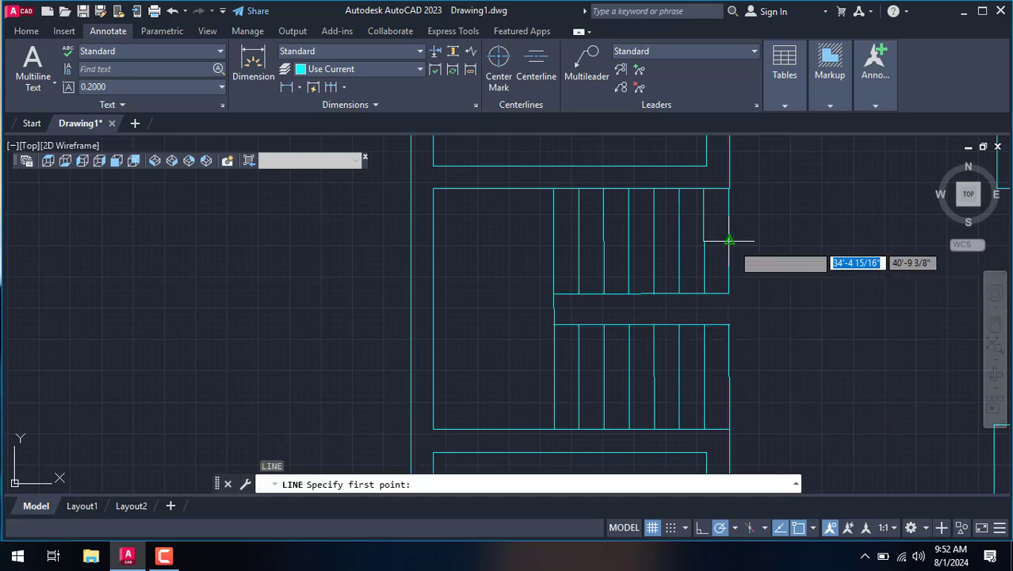
Draw a left-pointing arrowhead on the upper stair flight.
{"action": "left_click", "coordinate": [728, 240]}
{"action": "left_click", "coordinate": [604, 241]}
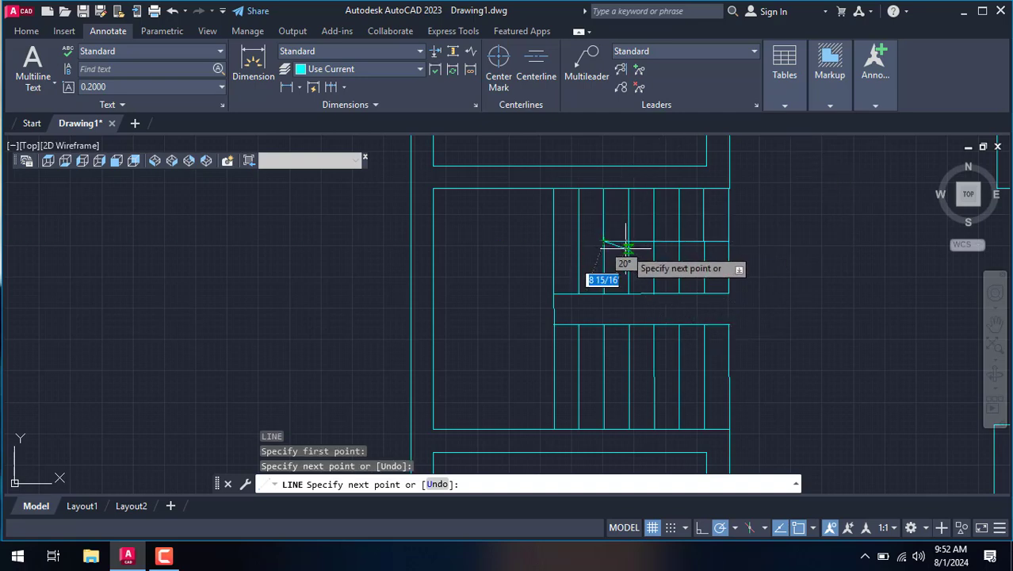
{"action": "left_click", "coordinate": [625, 252]}
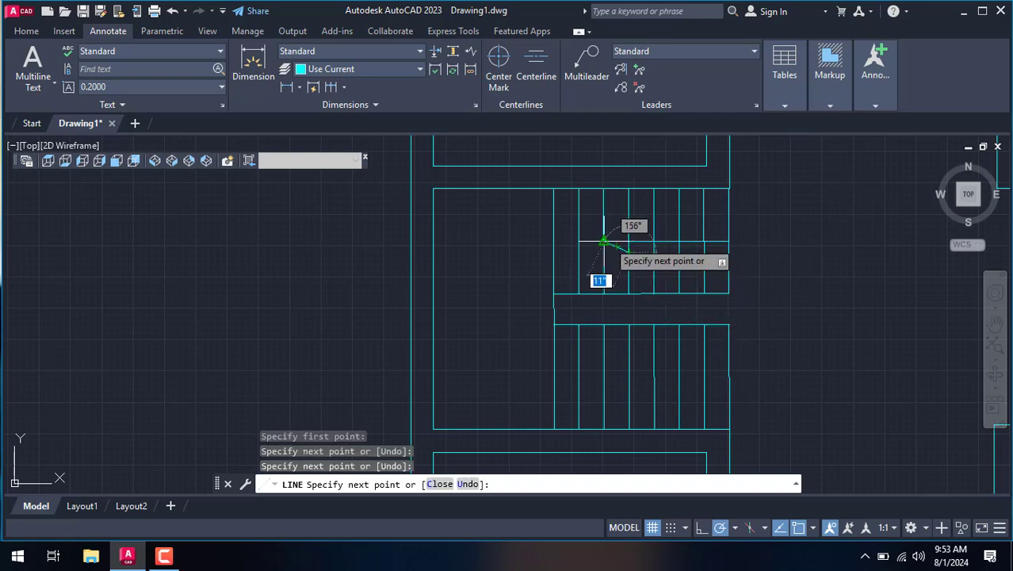
{"action": "left_click", "coordinate": [603, 241]}
{"action": "left_click", "coordinate": [626, 231]}
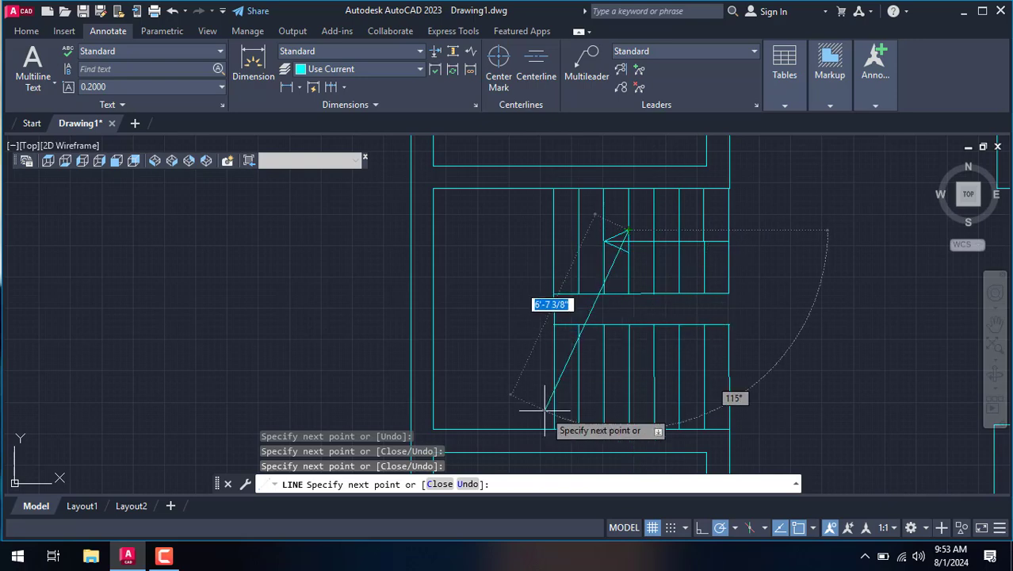
{"action": "key", "text": "Escape"}
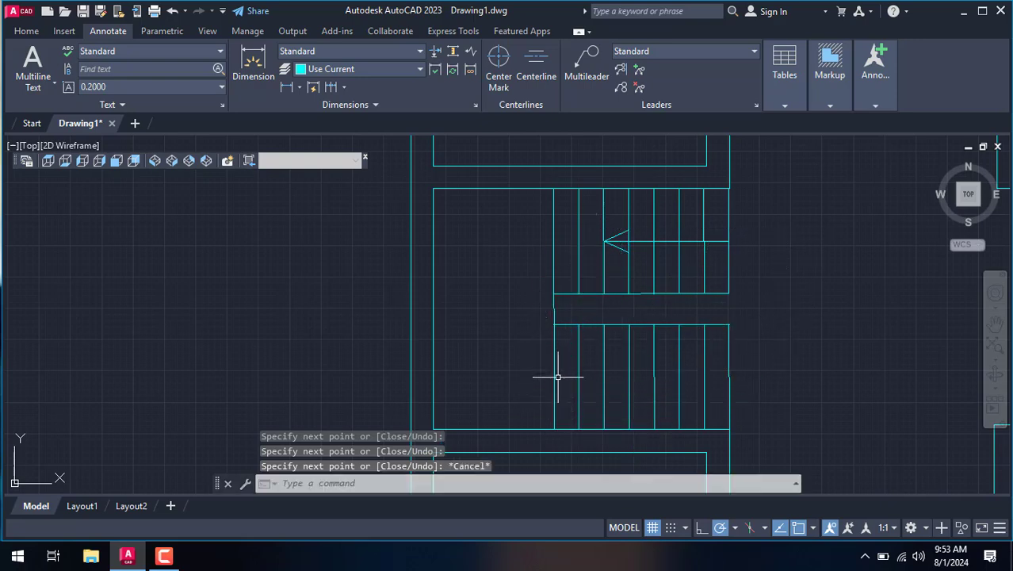
Draw a right-pointing arrow on the lower stair flight.
{"action": "key", "text": "space"}
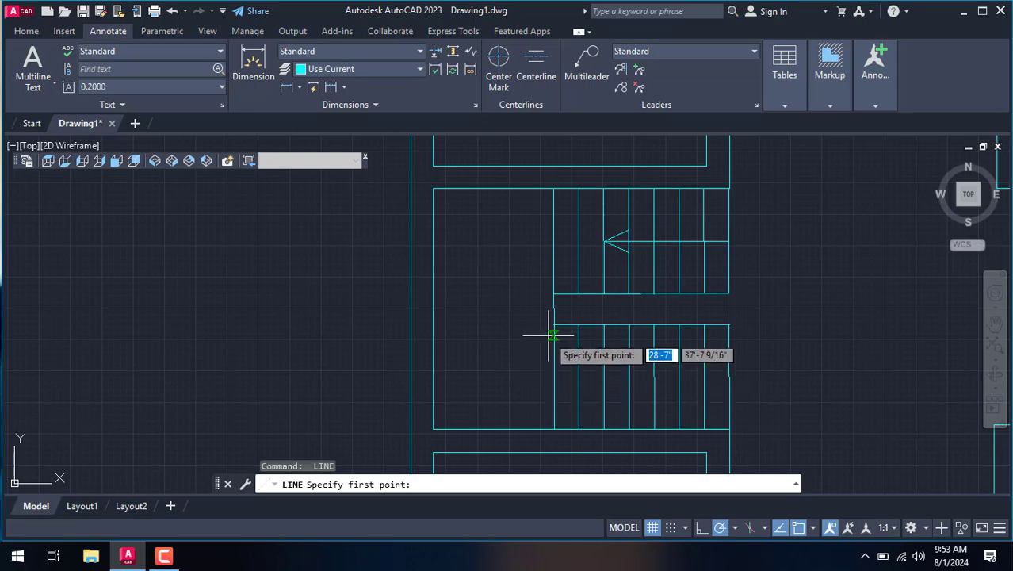
{"action": "left_click", "coordinate": [553, 374]}
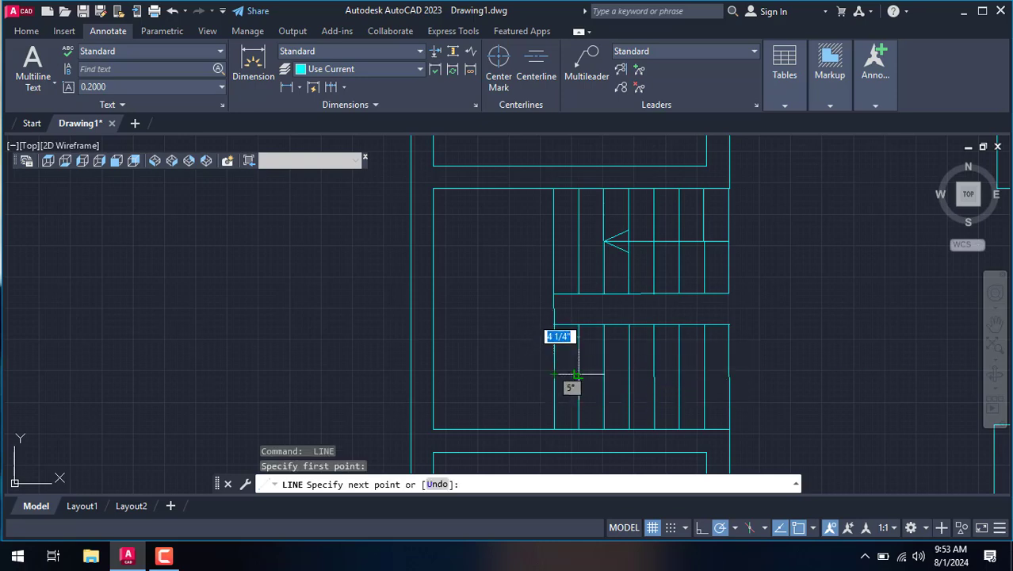
{"action": "left_click", "coordinate": [644, 355]}
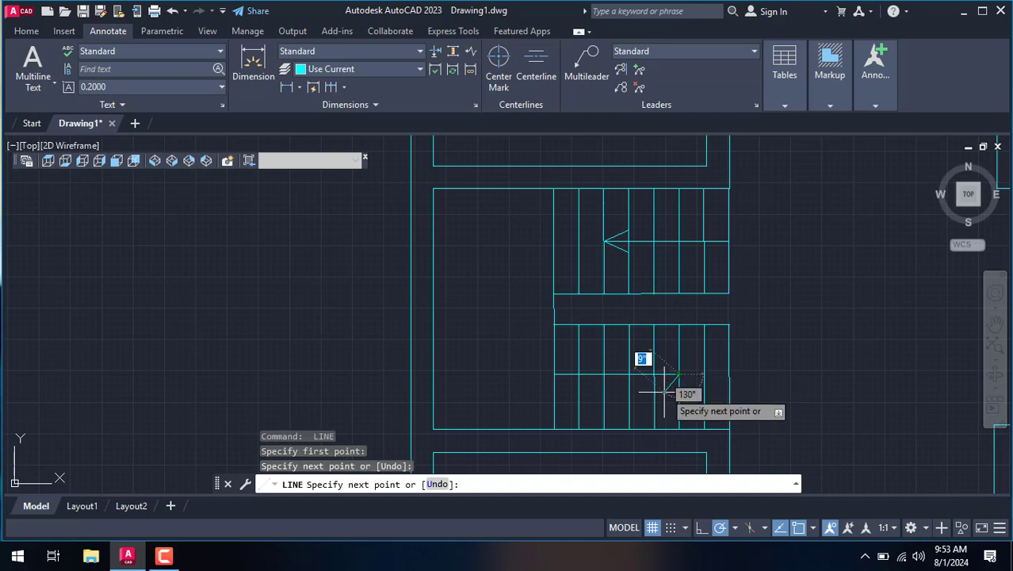
{"action": "left_click", "coordinate": [663, 389]}
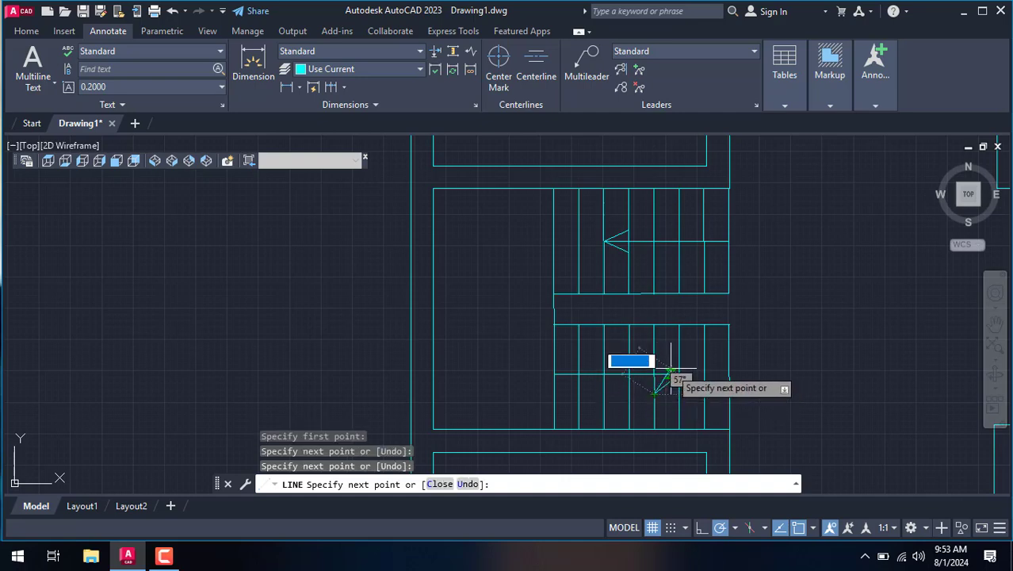
{"action": "left_click", "coordinate": [679, 373]}
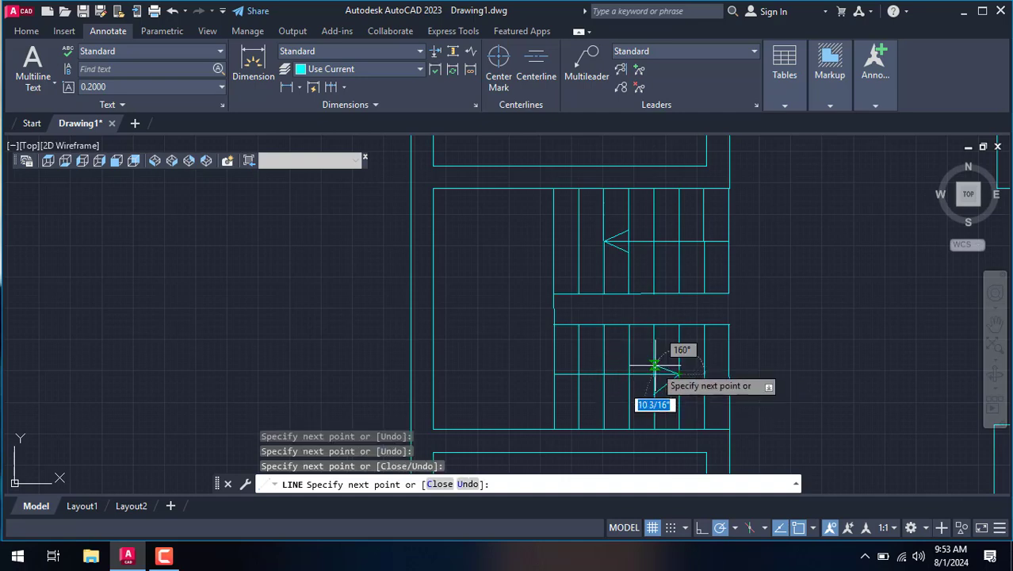
{"action": "left_click", "coordinate": [654, 363]}
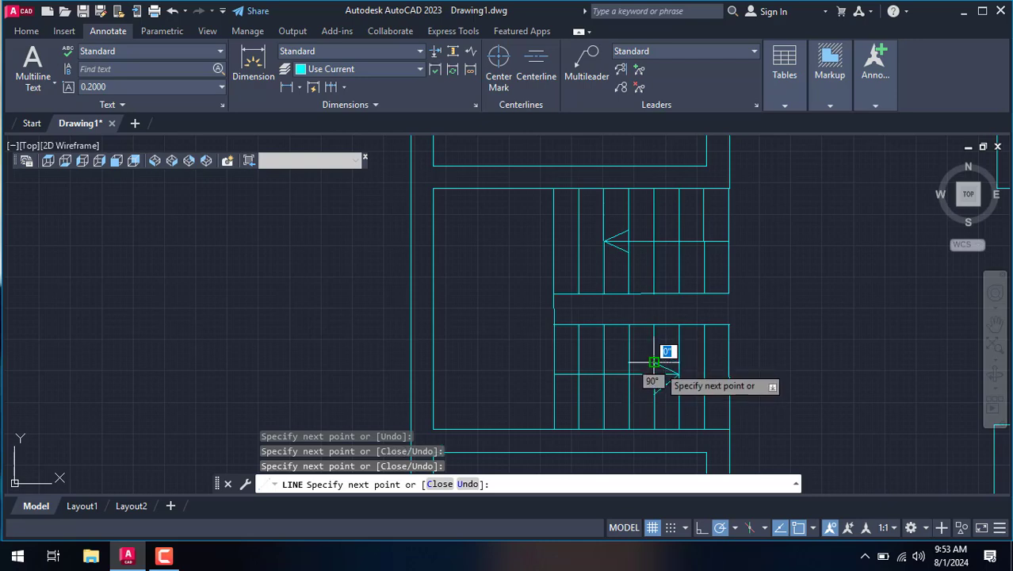
{"action": "key", "text": "Escape"}
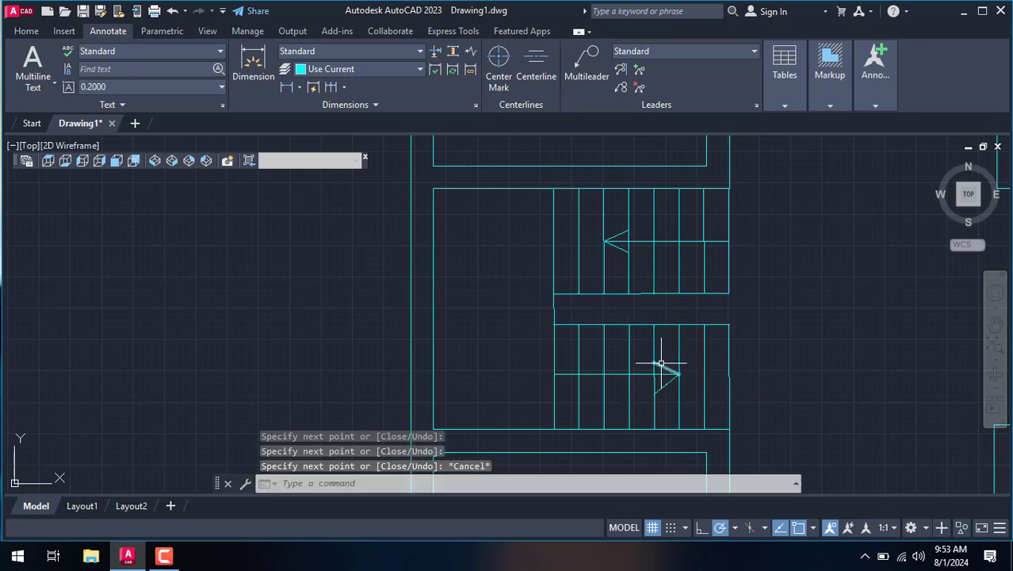
{"action": "scroll", "coordinate": [757, 359], "scroll_direction": "down", "scroll_amount": 2}
{"action": "scroll", "coordinate": [704, 316], "scroll_direction": "down", "scroll_amount": 3}
Add a 31' linear dimension across the top of the floor plan.
{"action": "scroll", "coordinate": [705, 310], "scroll_direction": "down", "scroll_amount": 1}
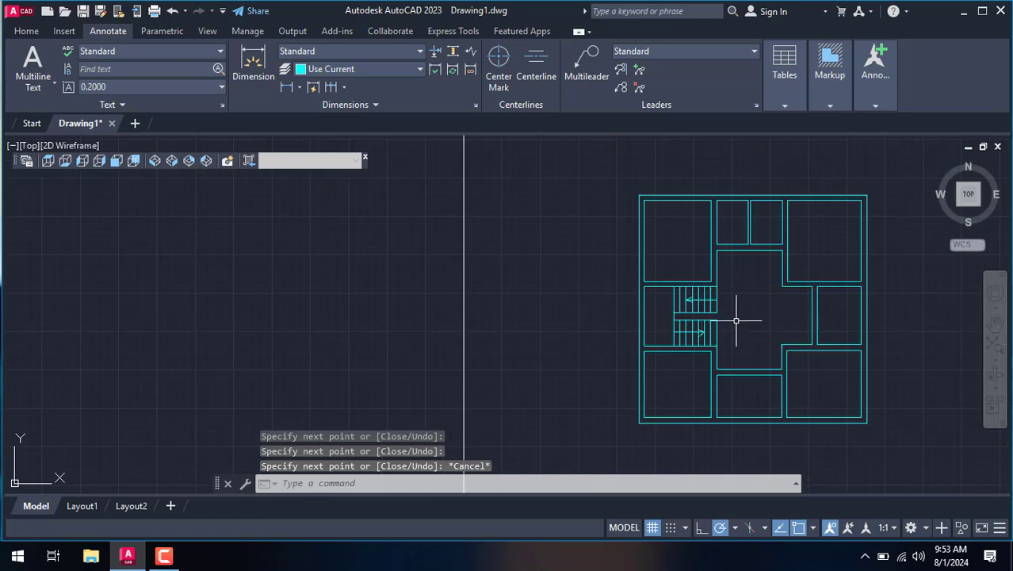
{"action": "scroll", "coordinate": [832, 233], "scroll_direction": "up", "scroll_amount": 2}
{"action": "scroll", "coordinate": [828, 236], "scroll_direction": "up", "scroll_amount": 2}
{"action": "right_click", "coordinate": [828, 235]}
{"action": "mouse_move", "coordinate": [857, 253]}
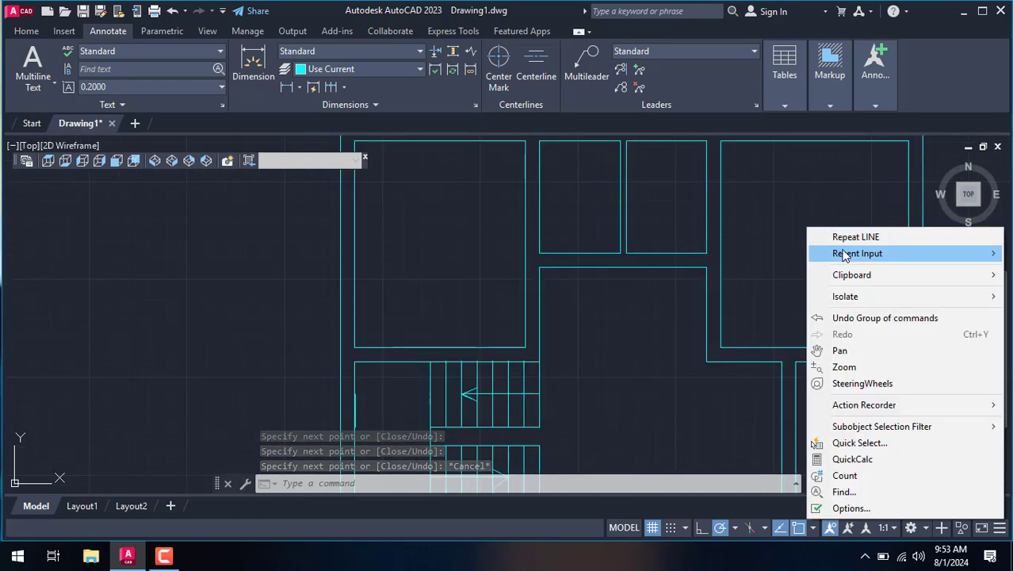
{"action": "left_click", "coordinate": [799, 171]}
{"action": "left_click", "coordinate": [799, 169]}
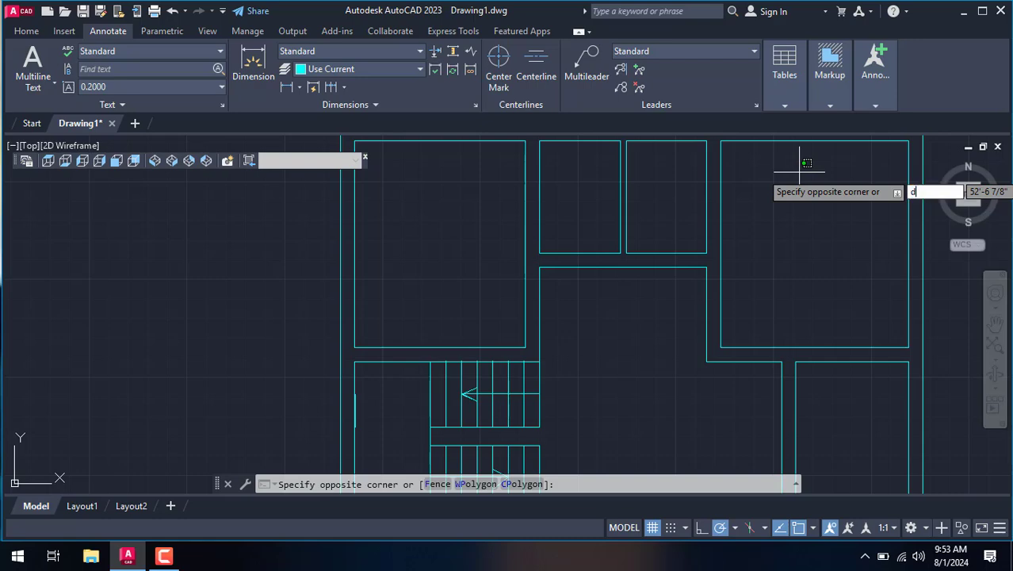
{"action": "type", "text": "li"}
{"action": "key", "text": "Return"}
{"action": "scroll", "coordinate": [797, 170], "scroll_direction": "down", "scroll_amount": 3}
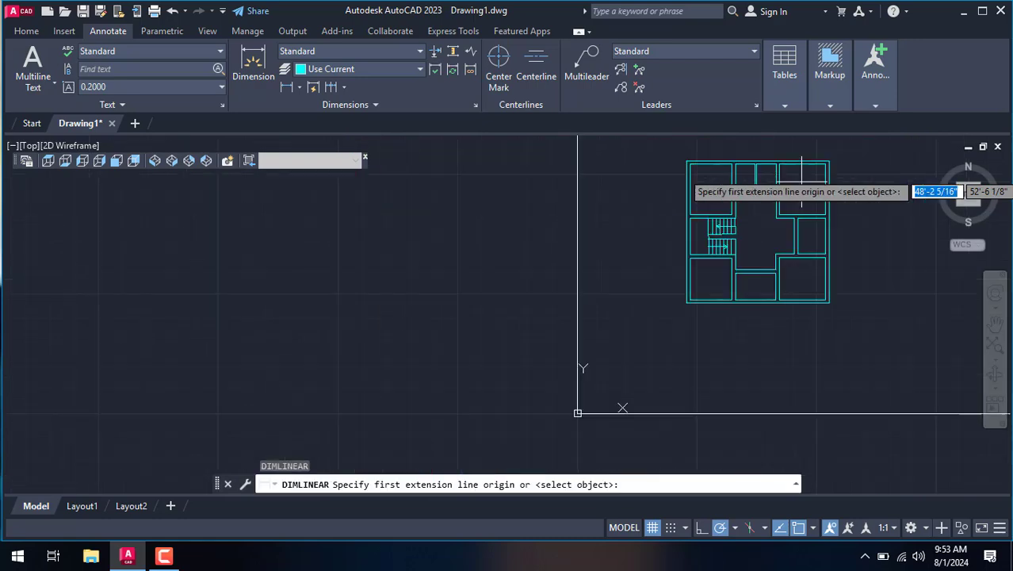
{"action": "scroll", "coordinate": [797, 170], "scroll_direction": "down", "scroll_amount": 2}
{"action": "scroll", "coordinate": [734, 170], "scroll_direction": "up", "scroll_amount": 3}
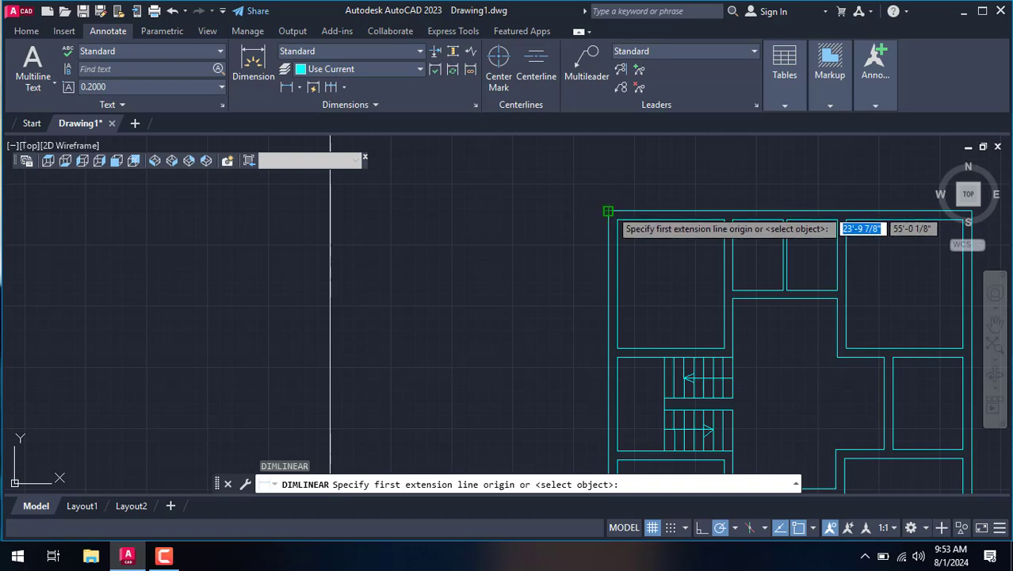
{"action": "left_click", "coordinate": [608, 213]}
{"action": "scroll", "coordinate": [622, 190], "scroll_direction": "down", "scroll_amount": 4}
{"action": "scroll", "coordinate": [713, 171], "scroll_direction": "up", "scroll_amount": 2}
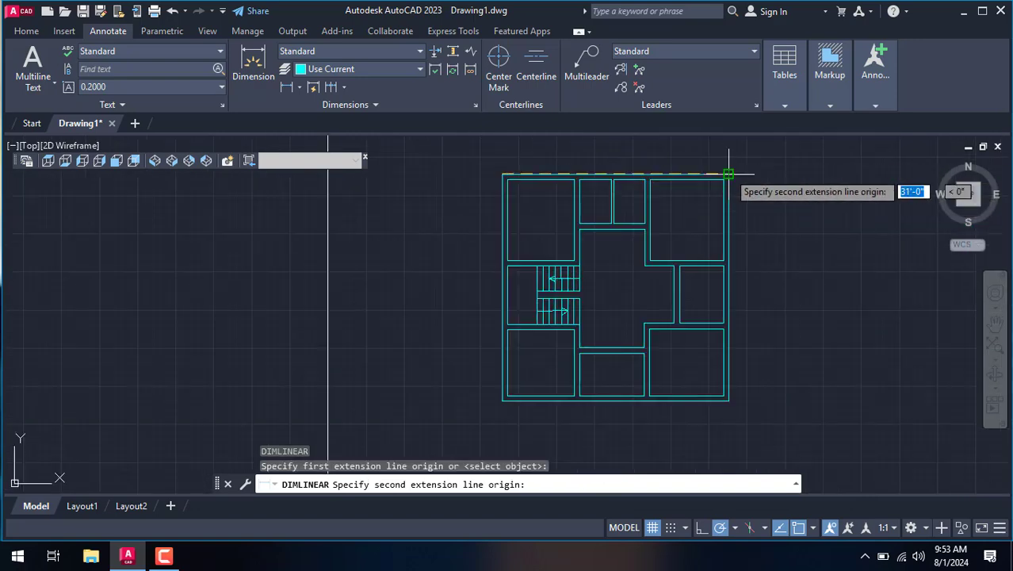
{"action": "left_click", "coordinate": [728, 174]}
{"action": "left_click", "coordinate": [729, 154]}
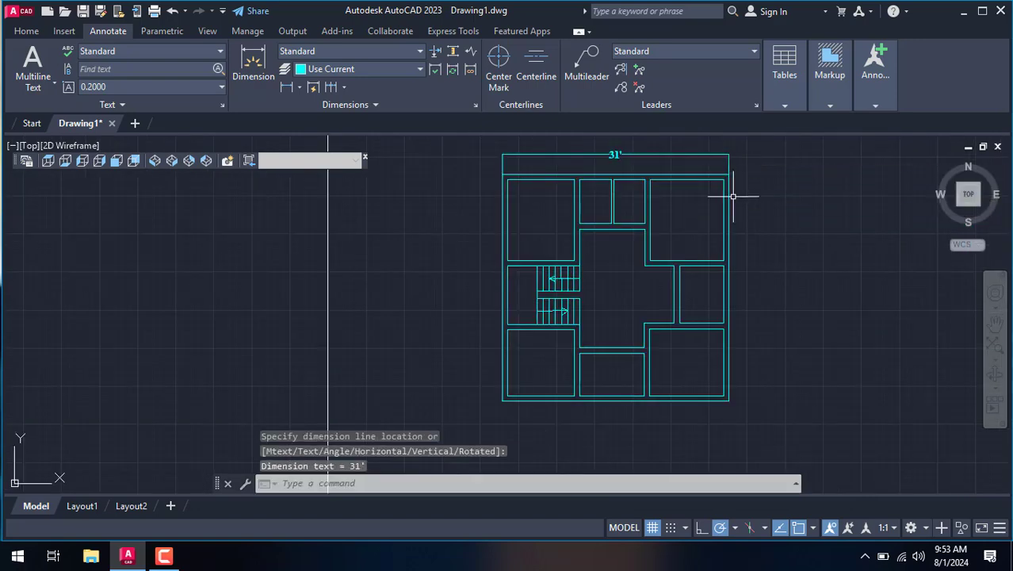
Add a 31' linear dimension down the plan's right side.
{"action": "key", "text": "space"}
{"action": "scroll", "coordinate": [729, 158], "scroll_direction": "up", "scroll_amount": 2}
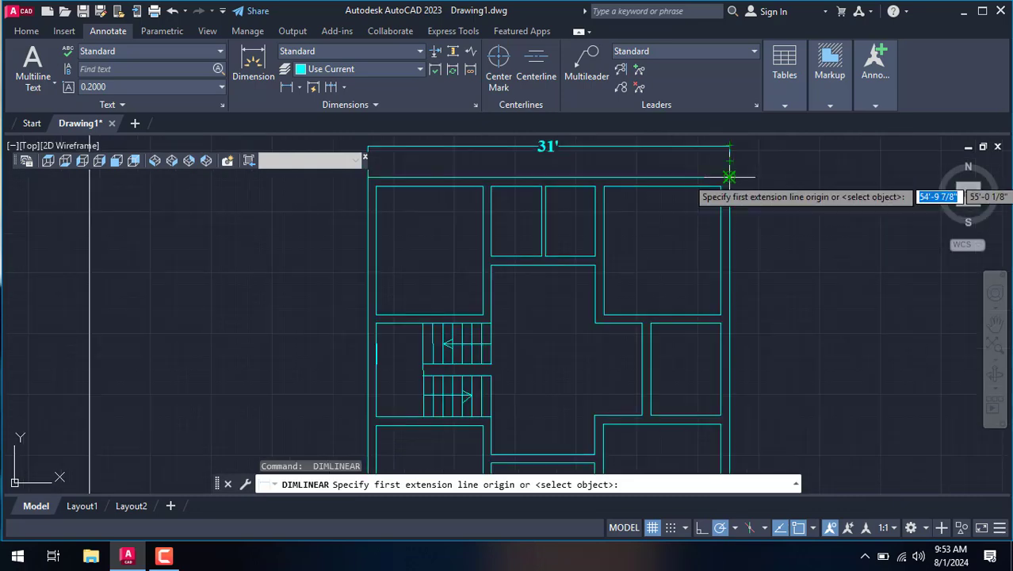
{"action": "scroll", "coordinate": [729, 172], "scroll_direction": "down", "scroll_amount": 2}
{"action": "left_click", "coordinate": [723, 198]}
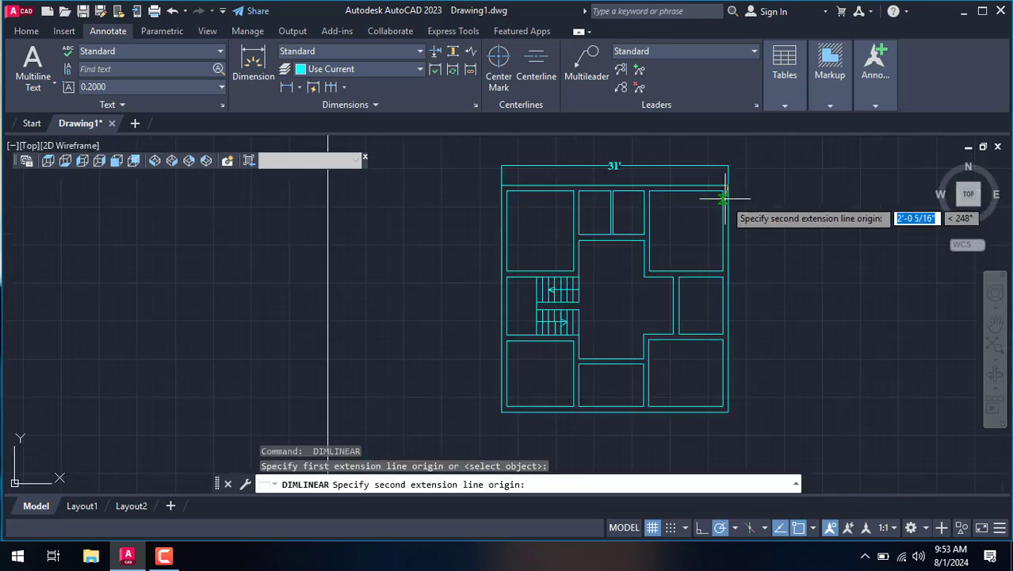
{"action": "left_click", "coordinate": [728, 411]}
{"action": "left_click", "coordinate": [753, 317]}
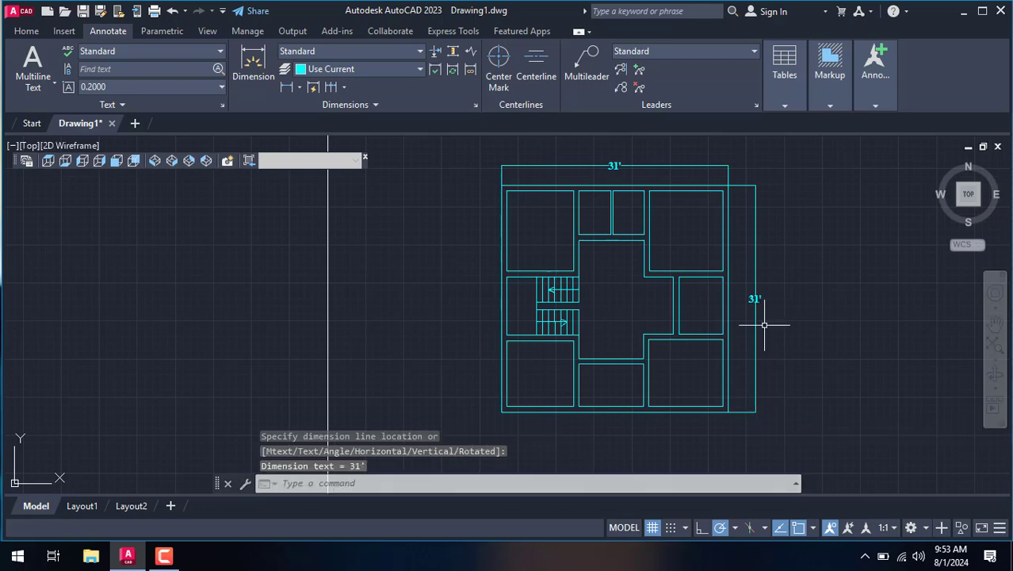
{"action": "scroll", "coordinate": [772, 270], "scroll_direction": "up", "scroll_amount": 4}
{"action": "scroll", "coordinate": [772, 270], "scroll_direction": "up", "scroll_amount": 1}
{"action": "scroll", "coordinate": [737, 271], "scroll_direction": "down", "scroll_amount": 6}
{"action": "scroll", "coordinate": [718, 238], "scroll_direction": "up", "scroll_amount": 3}
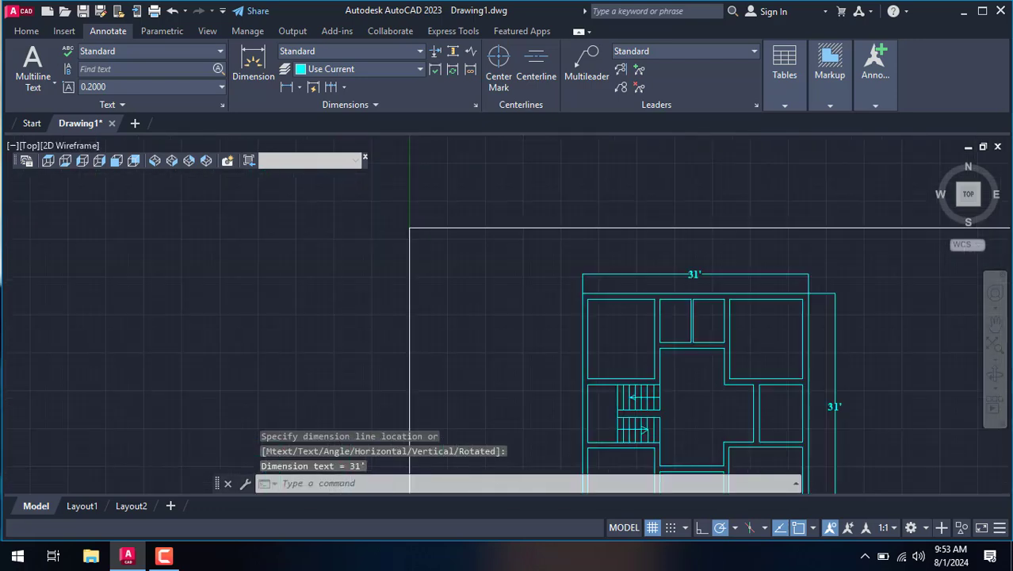
{"action": "scroll", "coordinate": [712, 248], "scroll_direction": "up", "scroll_amount": 2}
{"action": "scroll", "coordinate": [713, 248], "scroll_direction": "down", "scroll_amount": 5}
{"action": "scroll", "coordinate": [709, 348], "scroll_direction": "up", "scroll_amount": 2}
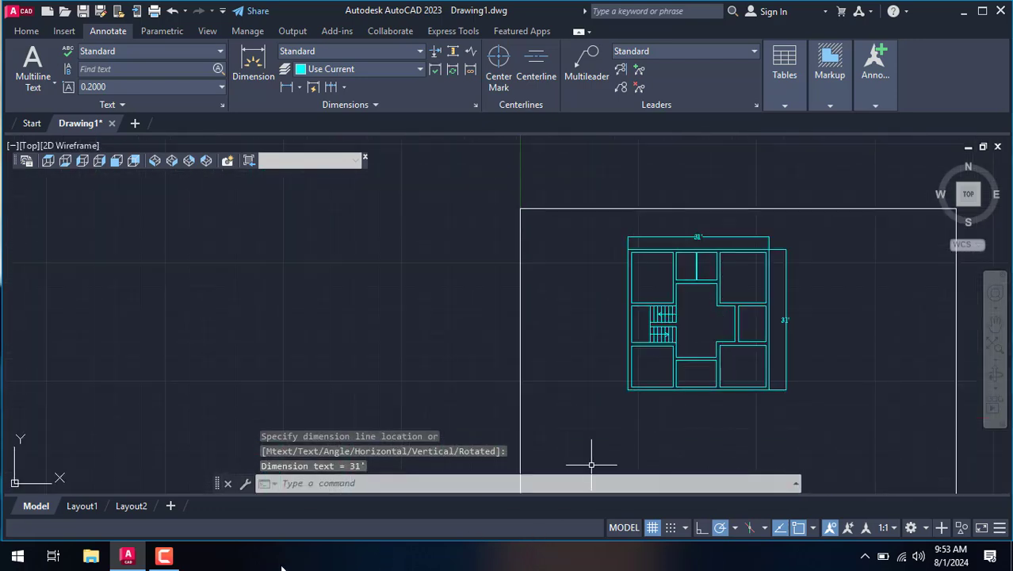
{"action": "left_click", "coordinate": [165, 557]}
{"action": "left_click", "coordinate": [165, 558]}
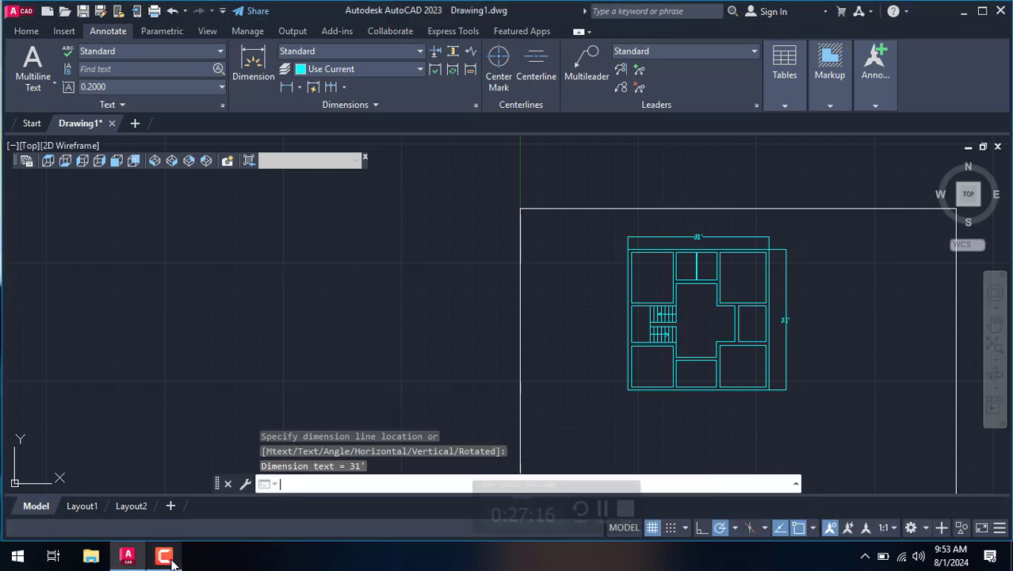
{"action": "scroll", "coordinate": [745, 246], "scroll_direction": "up", "scroll_amount": 4}
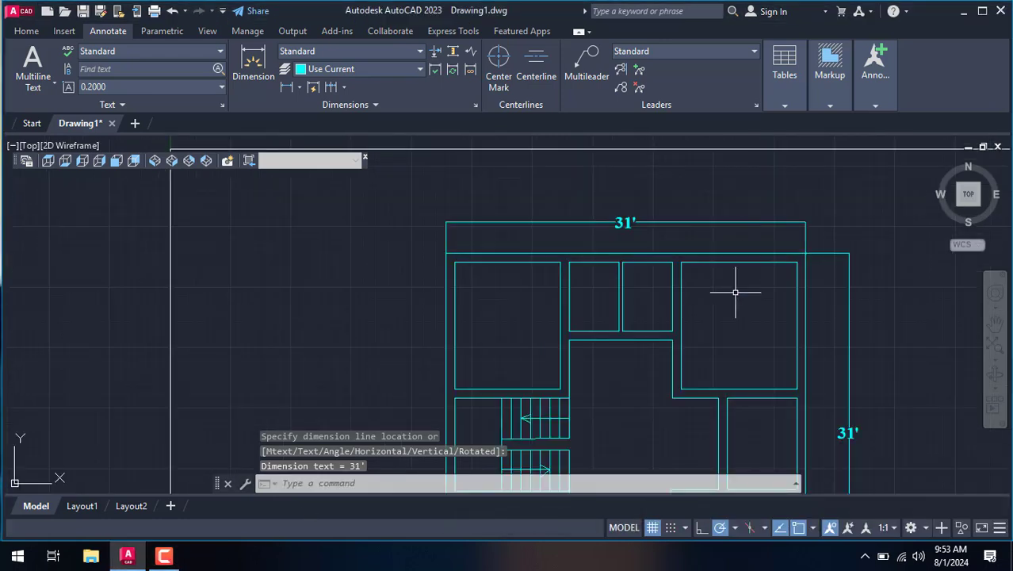
{"action": "scroll", "coordinate": [714, 351], "scroll_direction": "down", "scroll_amount": 2}
{"action": "scroll", "coordinate": [714, 344], "scroll_direction": "down", "scroll_amount": 2}
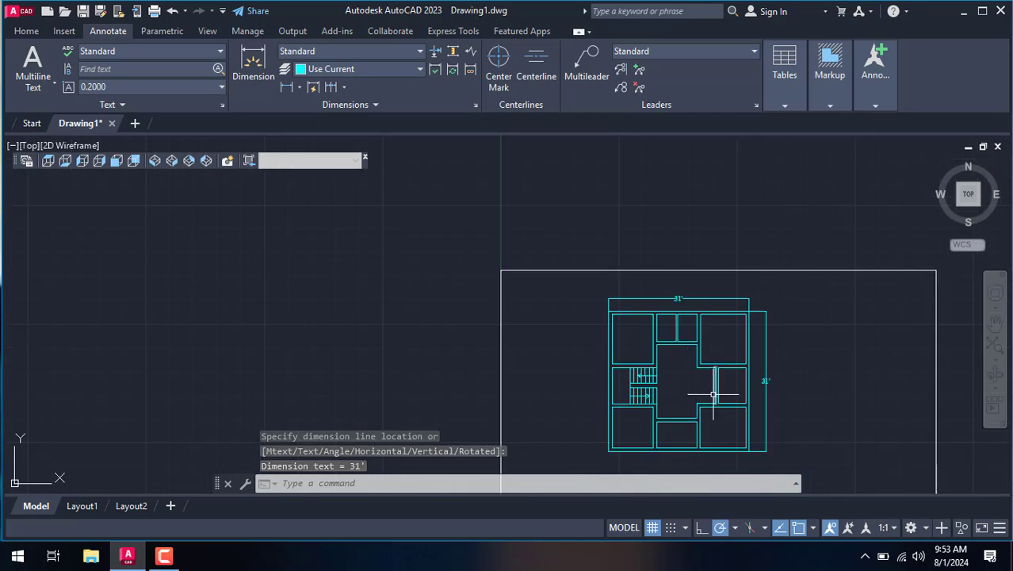
Draw short closing lines at the two lower wall ends of the central hall.
{"action": "type", "text": "l"}
{"action": "key", "text": "Return"}
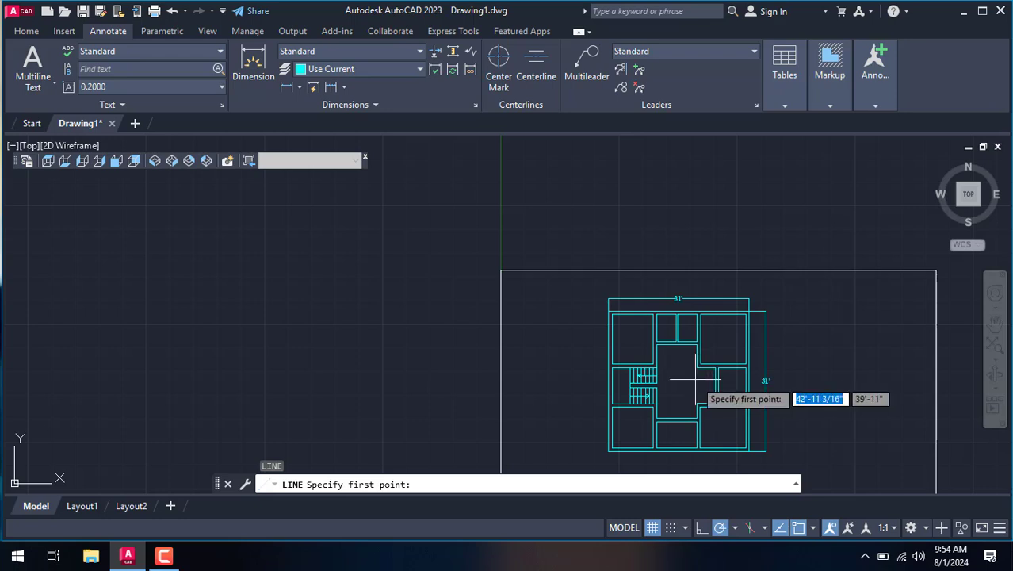
{"action": "scroll", "coordinate": [674, 360], "scroll_direction": "up", "scroll_amount": 5}
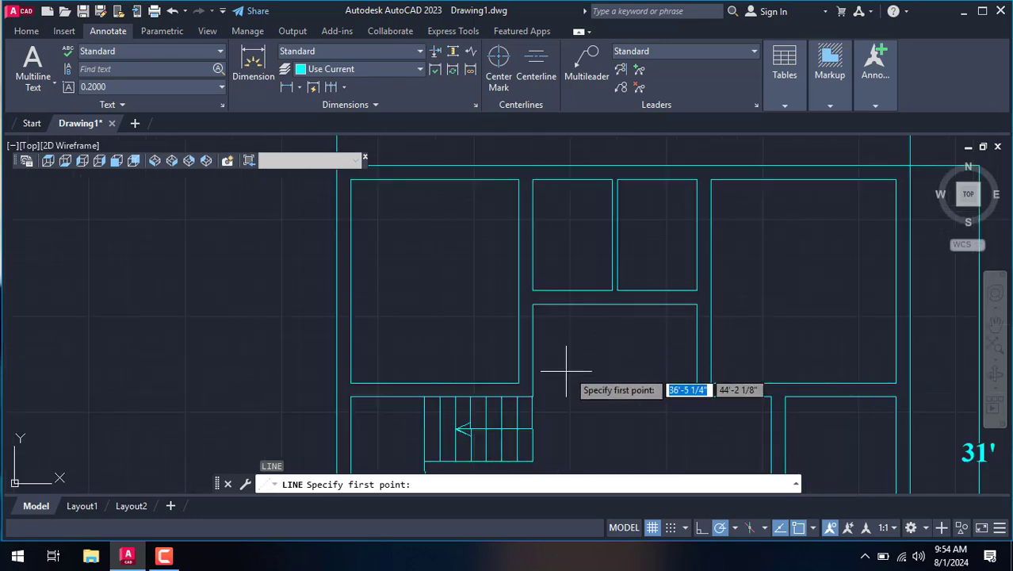
{"action": "left_click", "coordinate": [528, 382]}
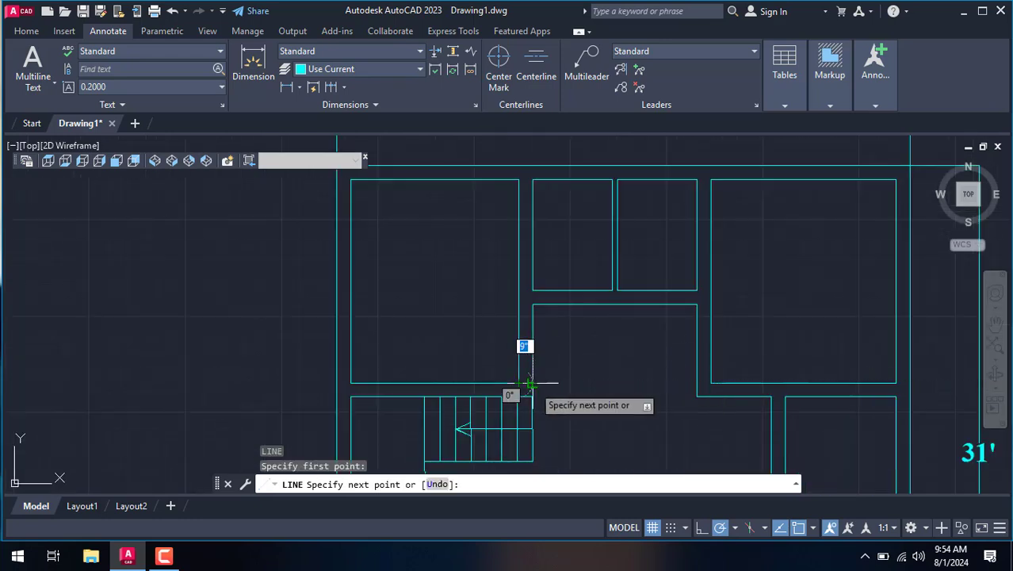
{"action": "left_click", "coordinate": [533, 383]}
{"action": "key", "text": "Return"}
{"action": "key", "text": "Return"}
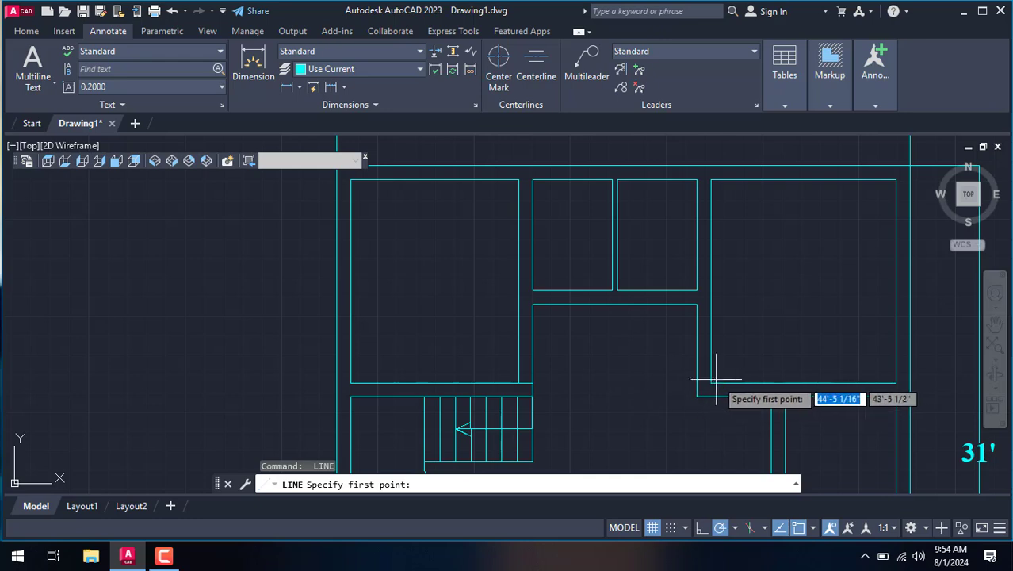
{"action": "left_click", "coordinate": [711, 383]}
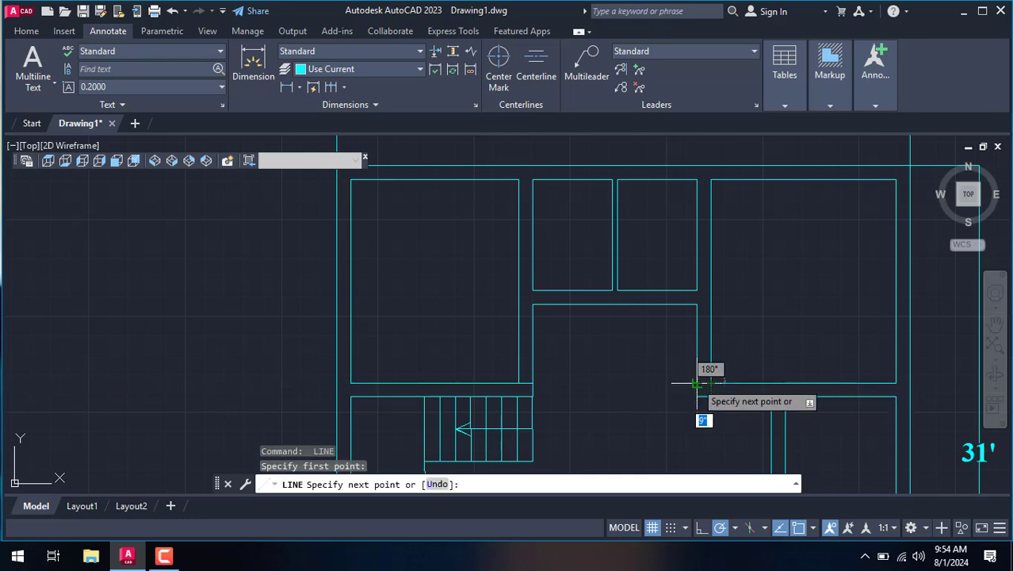
{"action": "left_click", "coordinate": [695, 383]}
{"action": "key", "text": "Return"}
{"action": "key", "text": "Return"}
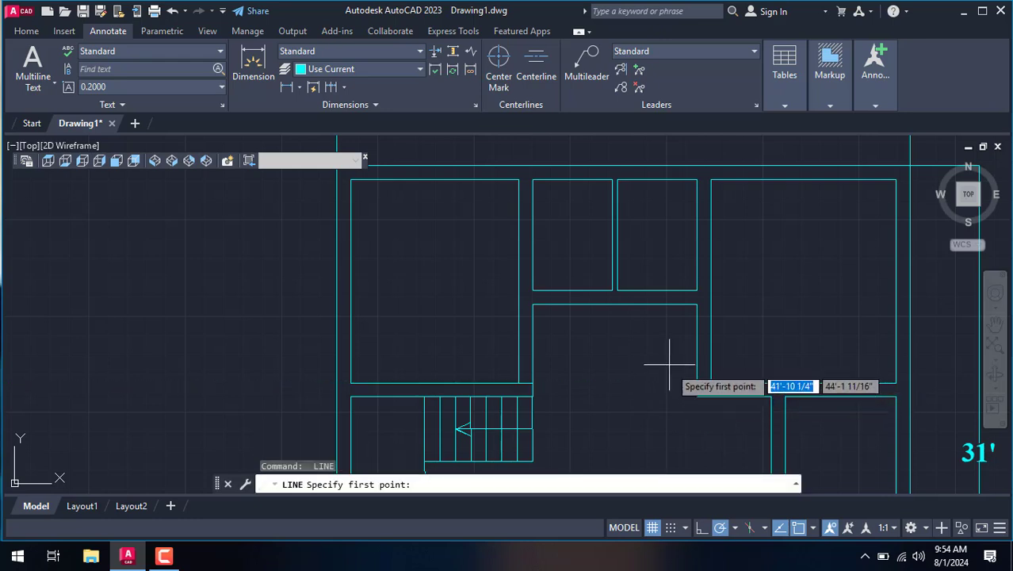
Cap the three upper wall ends around the central hall with short lines.
{"action": "left_click", "coordinate": [697, 290]}
{"action": "left_click", "coordinate": [696, 303]}
{"action": "key", "text": "Return"}
{"action": "key", "text": "Return"}
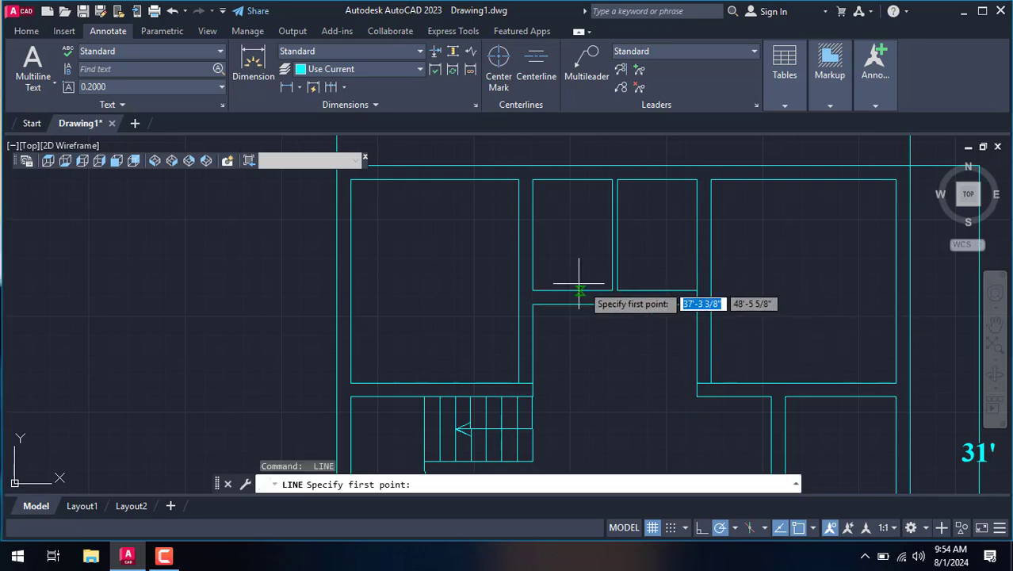
{"action": "left_click", "coordinate": [532, 290]}
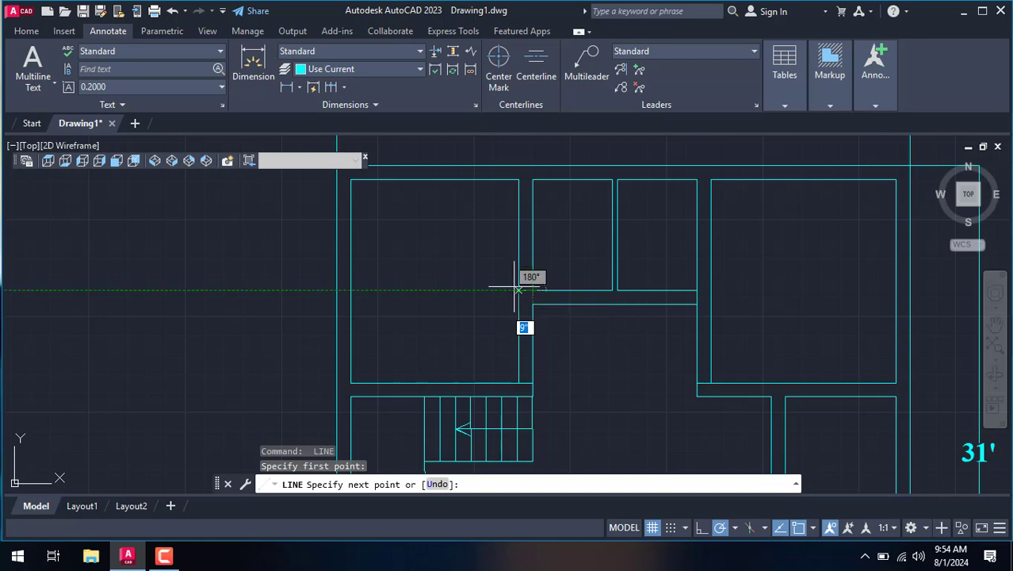
{"action": "left_click", "coordinate": [519, 290]}
{"action": "key", "text": "Return"}
{"action": "key", "text": "Return"}
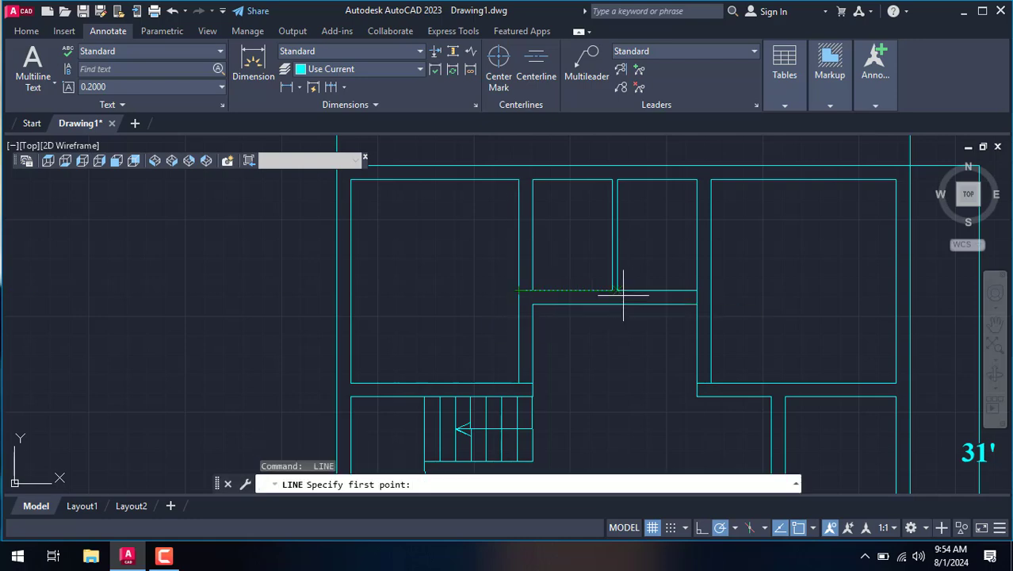
{"action": "scroll", "coordinate": [623, 295], "scroll_direction": "down", "scroll_amount": 3}
{"action": "scroll", "coordinate": [703, 406], "scroll_direction": "up", "scroll_amount": 2}
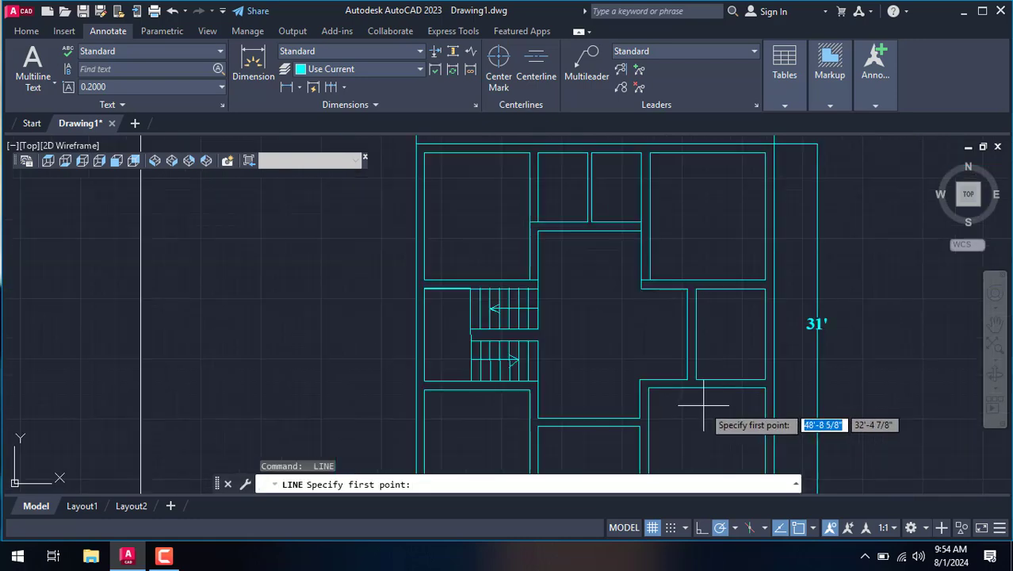
{"action": "scroll", "coordinate": [692, 289], "scroll_direction": "up", "scroll_amount": 2}
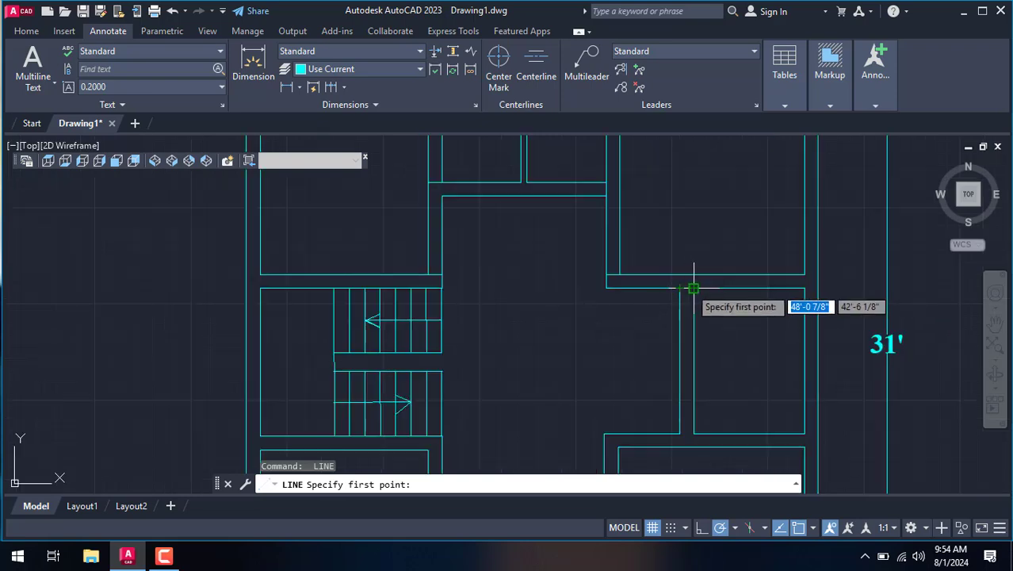
{"action": "left_click", "coordinate": [693, 289]}
{"action": "left_click", "coordinate": [679, 289]}
{"action": "key", "text": "Return"}
{"action": "key", "text": "Return"}
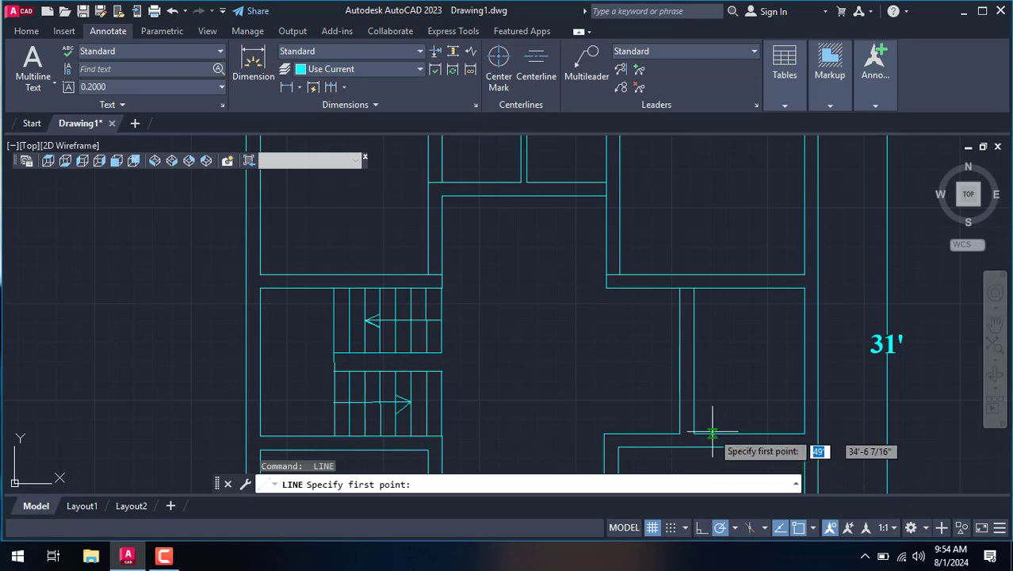
{"action": "scroll", "coordinate": [712, 432], "scroll_direction": "down", "scroll_amount": 2}
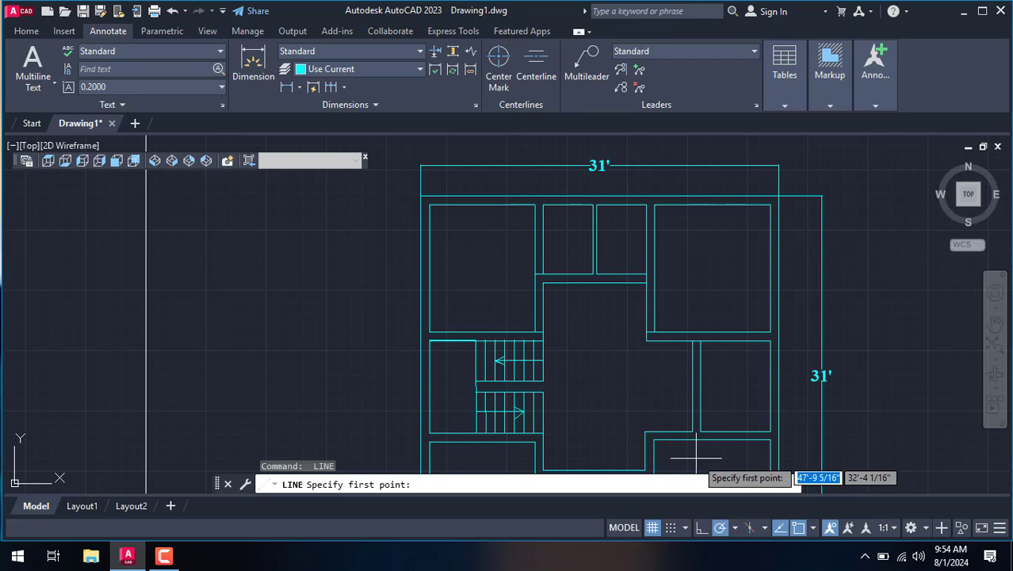
{"action": "scroll", "coordinate": [697, 457], "scroll_direction": "down", "scroll_amount": 3}
{"action": "scroll", "coordinate": [697, 457], "scroll_direction": "down", "scroll_amount": 3}
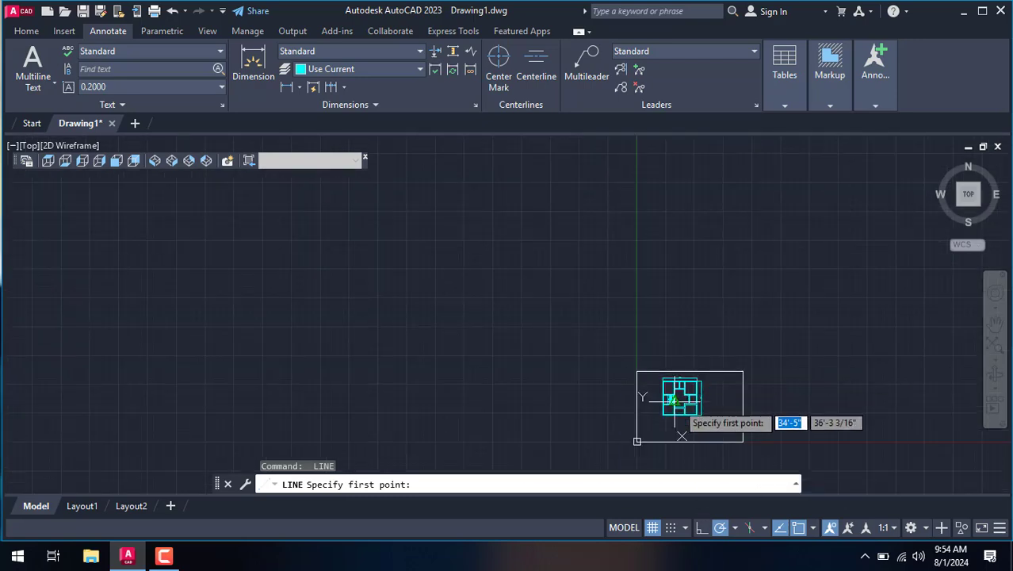
Draw a short vertical line from the hall wall's midpoint down to the room's top edge.
{"action": "scroll", "coordinate": [679, 396], "scroll_direction": "up", "scroll_amount": 3}
{"action": "scroll", "coordinate": [674, 420], "scroll_direction": "up", "scroll_amount": 5}
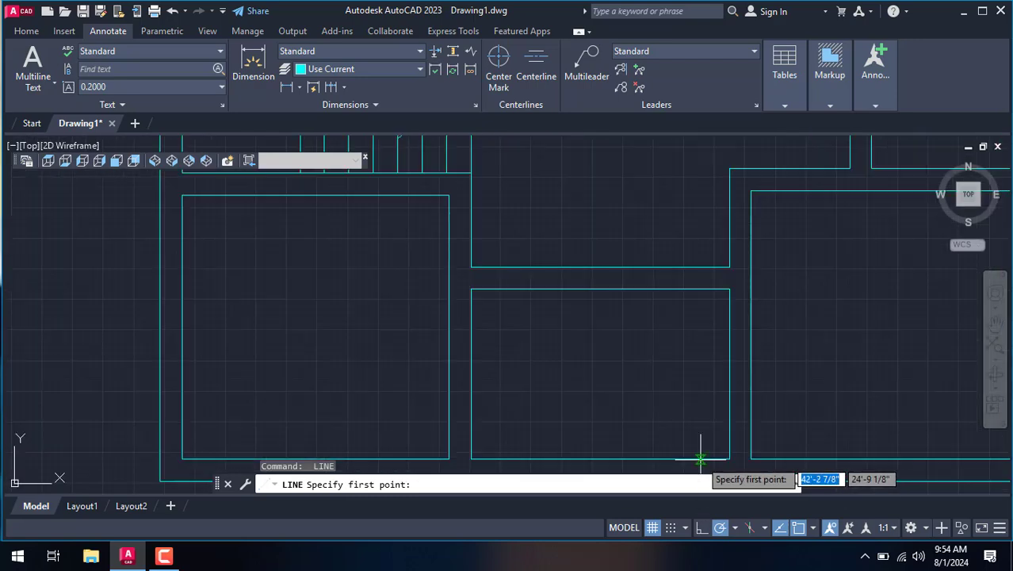
{"action": "left_click", "coordinate": [600, 266]}
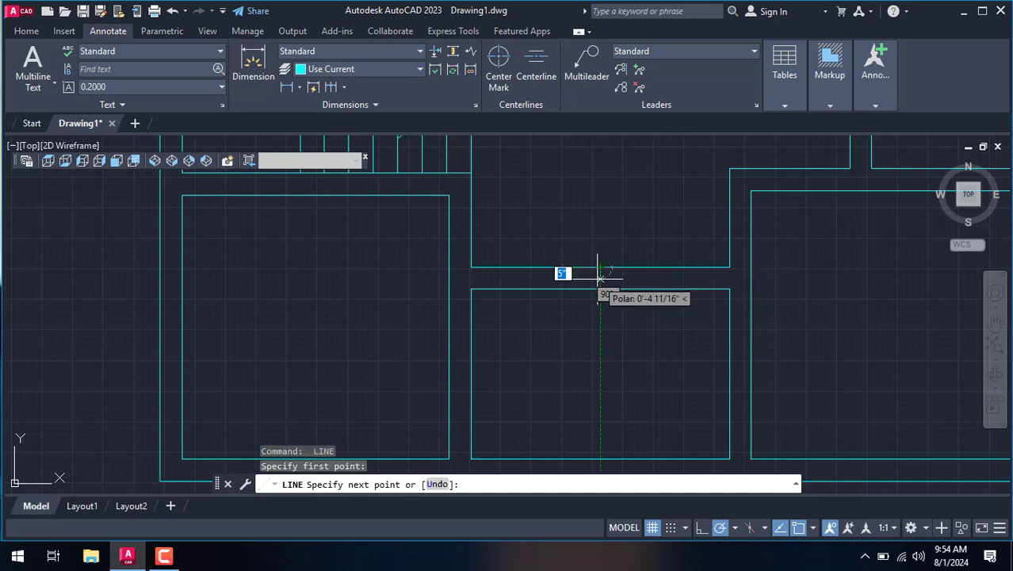
{"action": "left_click", "coordinate": [600, 289]}
{"action": "key", "text": "alt"}
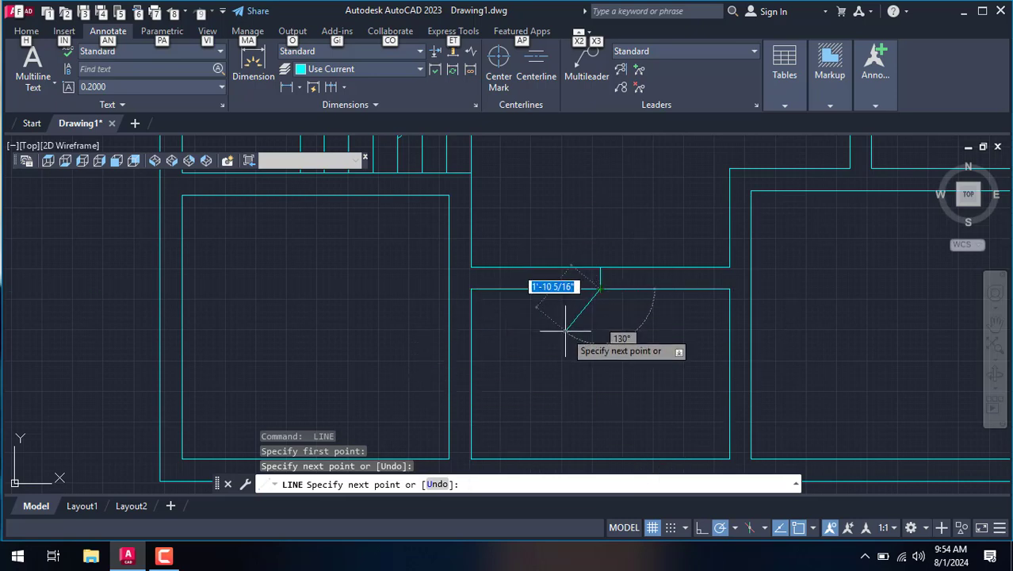
{"action": "left_click", "coordinate": [624, 329]}
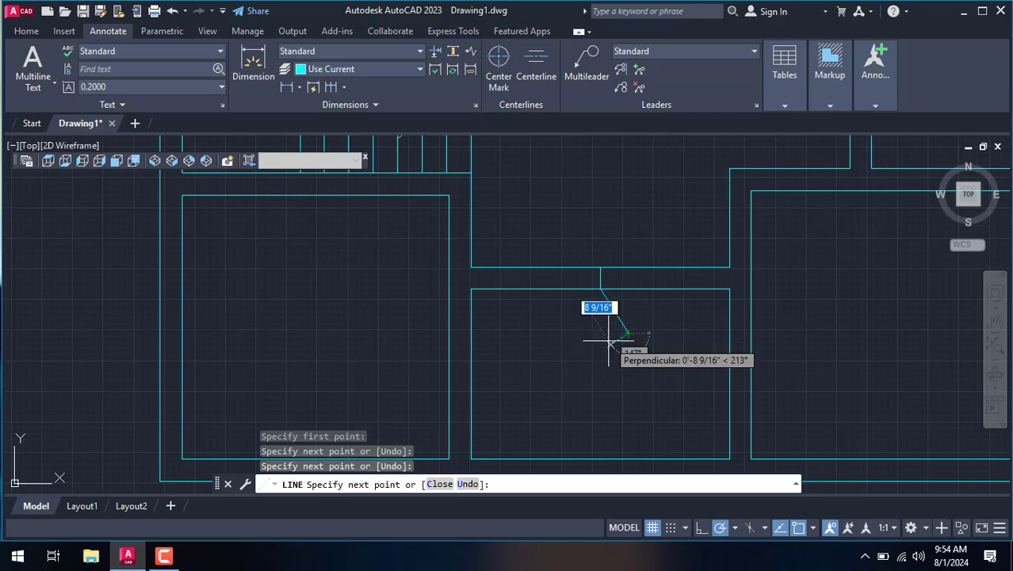
{"action": "key", "text": "Escape"}
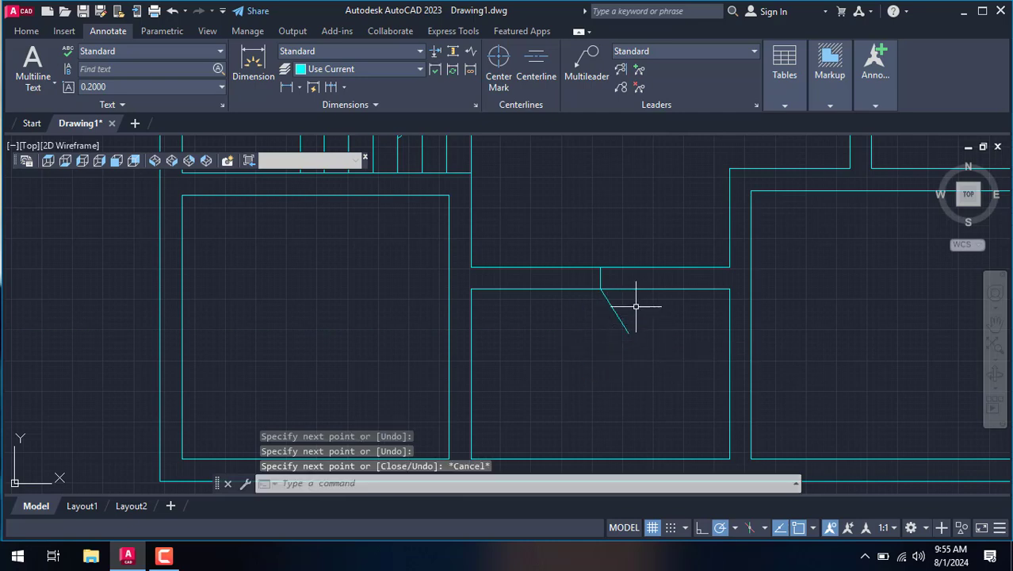
Erase the stray diagonal segment that runs into the room.
{"action": "left_click", "coordinate": [634, 306]}
{"action": "left_click", "coordinate": [591, 314]}
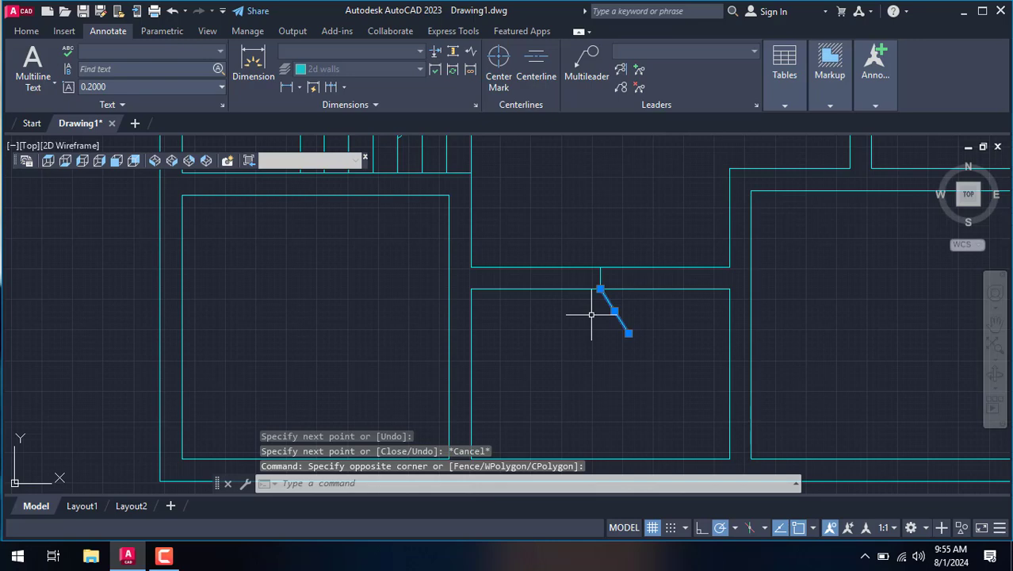
{"action": "key", "text": "Delete"}
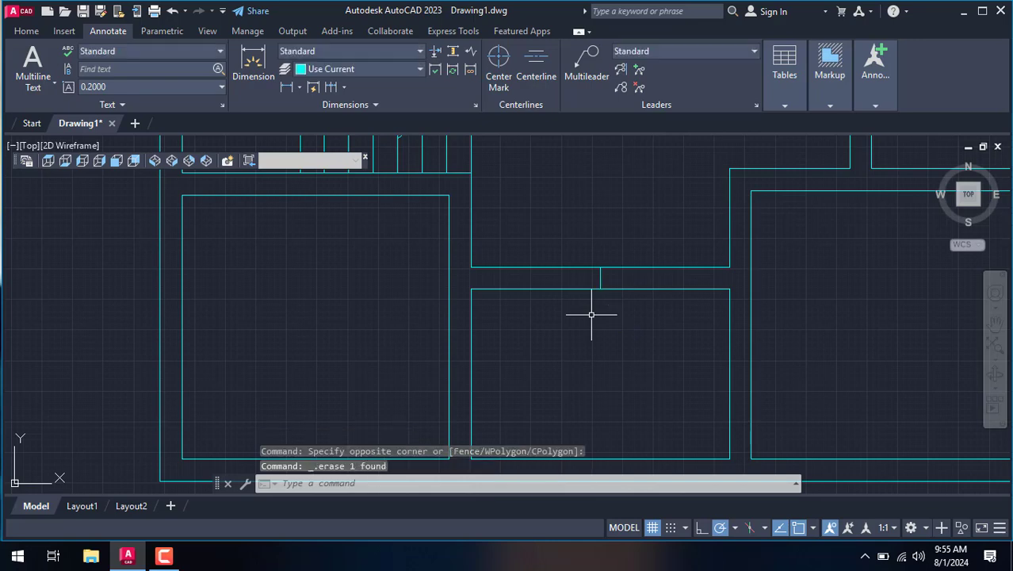
Draw a short horizontal line at 0° from the wall end near the stairs.
{"action": "type", "text": "l"}
{"action": "key", "text": "Return"}
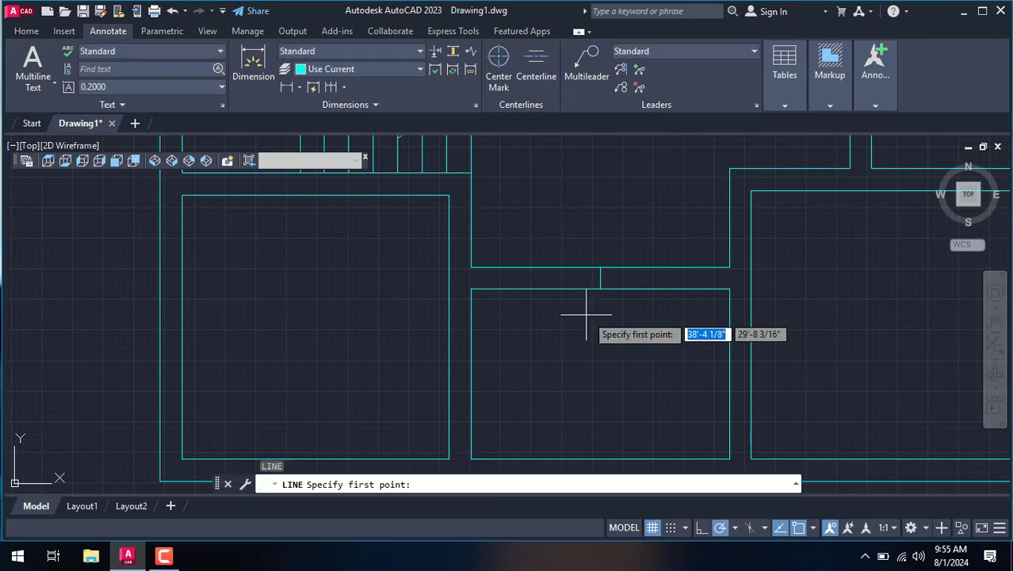
{"action": "scroll", "coordinate": [587, 311], "scroll_direction": "down", "scroll_amount": 1}
{"action": "scroll", "coordinate": [542, 276], "scroll_direction": "up", "scroll_amount": 1}
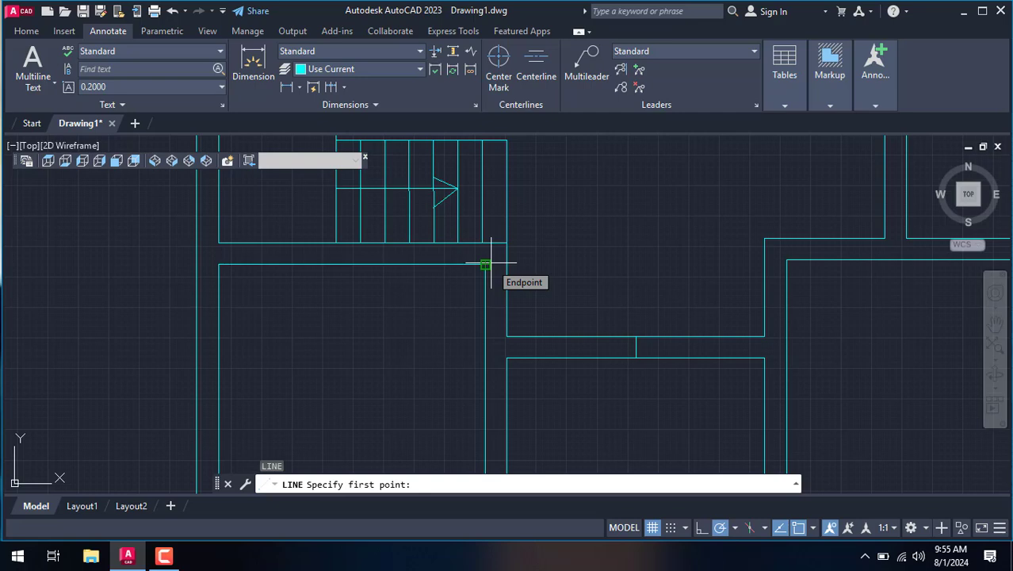
{"action": "left_click", "coordinate": [485, 264]}
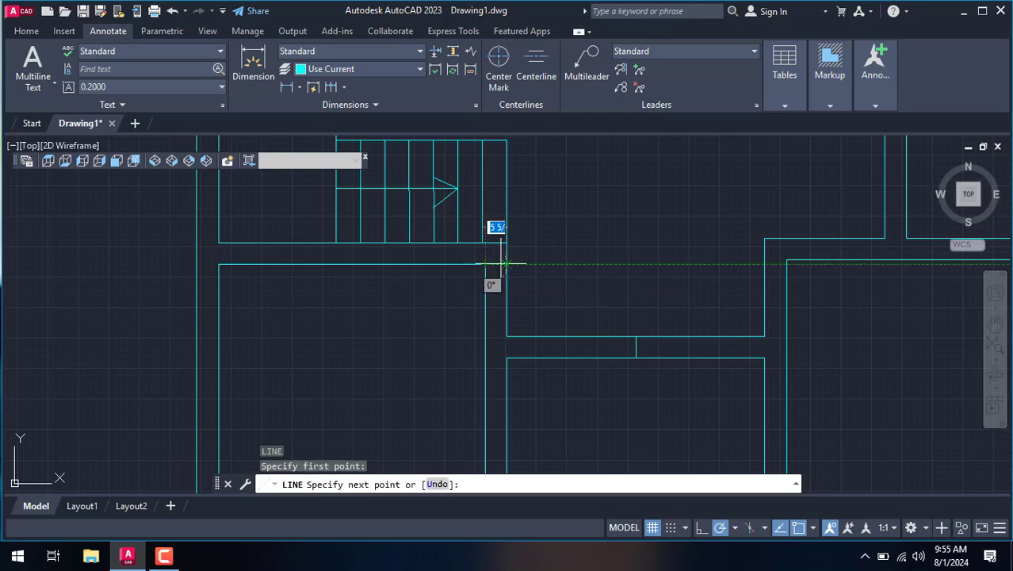
{"action": "left_click", "coordinate": [506, 264]}
{"action": "key", "text": "Return"}
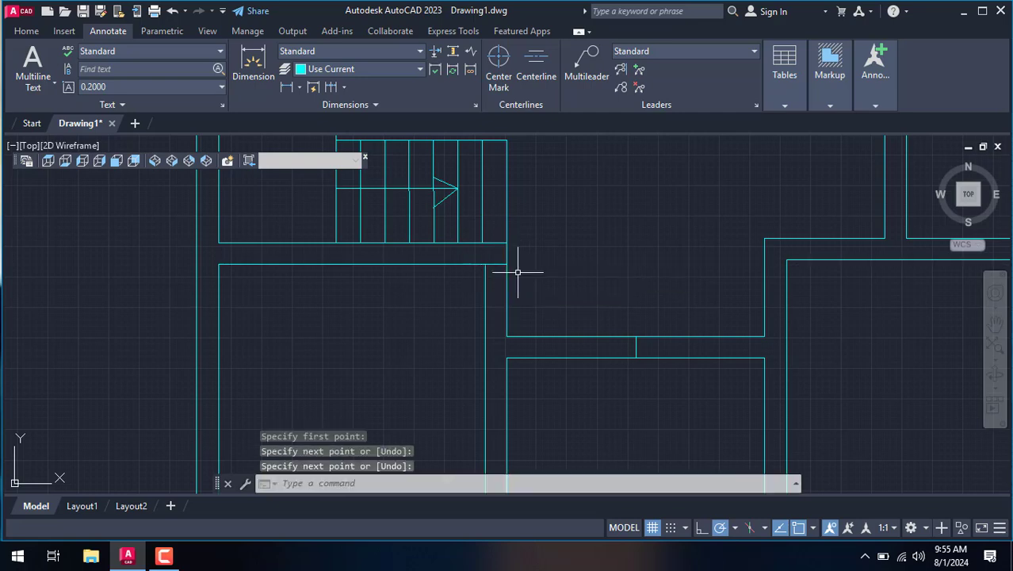
Drag a selection window over part of the central hall.
{"action": "scroll", "coordinate": [518, 271], "scroll_direction": "down", "scroll_amount": 5}
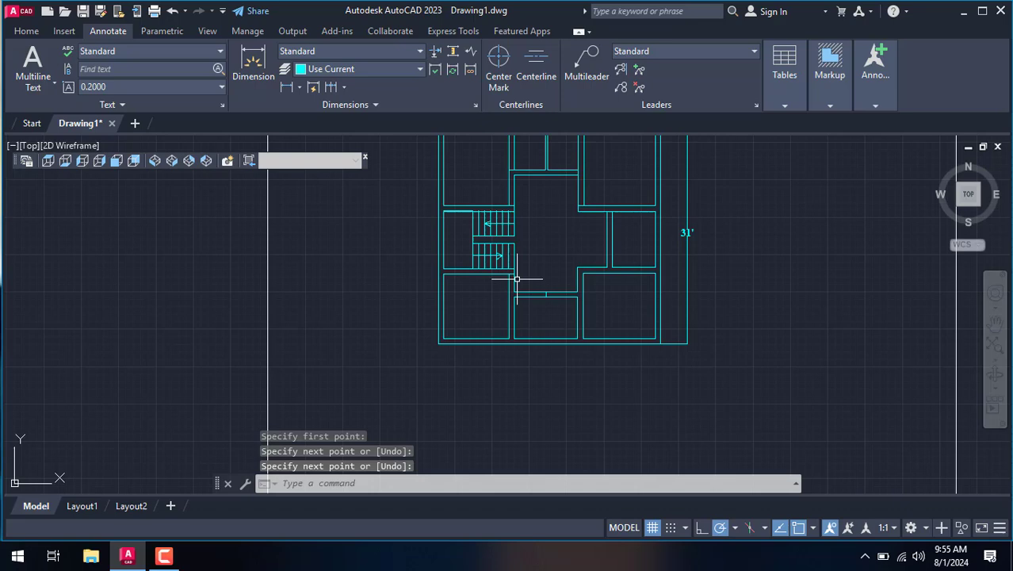
{"action": "right_click", "coordinate": [560, 213]}
{"action": "left_click", "coordinate": [529, 216]}
{"action": "left_click", "coordinate": [529, 214]}
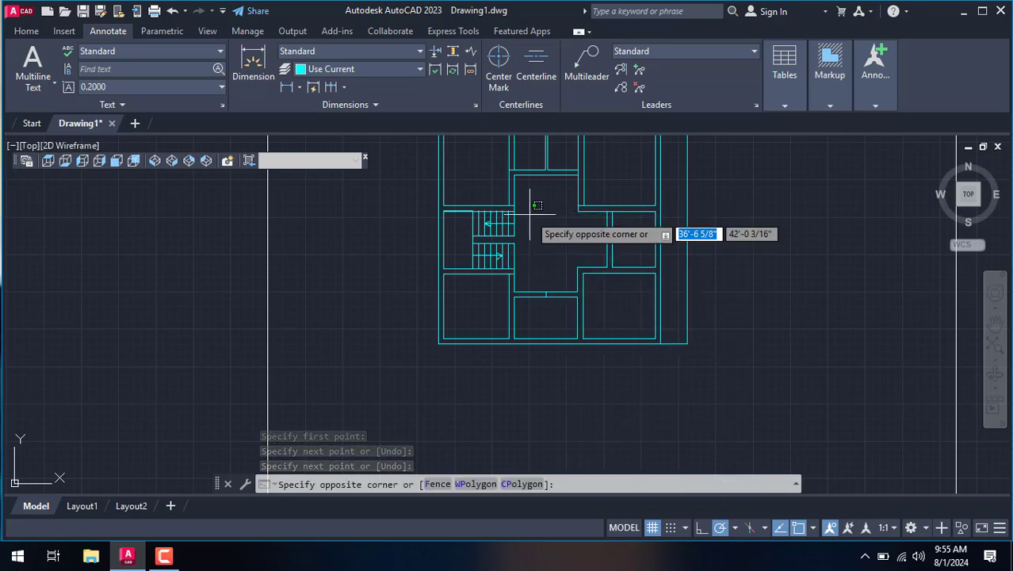
{"action": "left_click", "coordinate": [538, 234]}
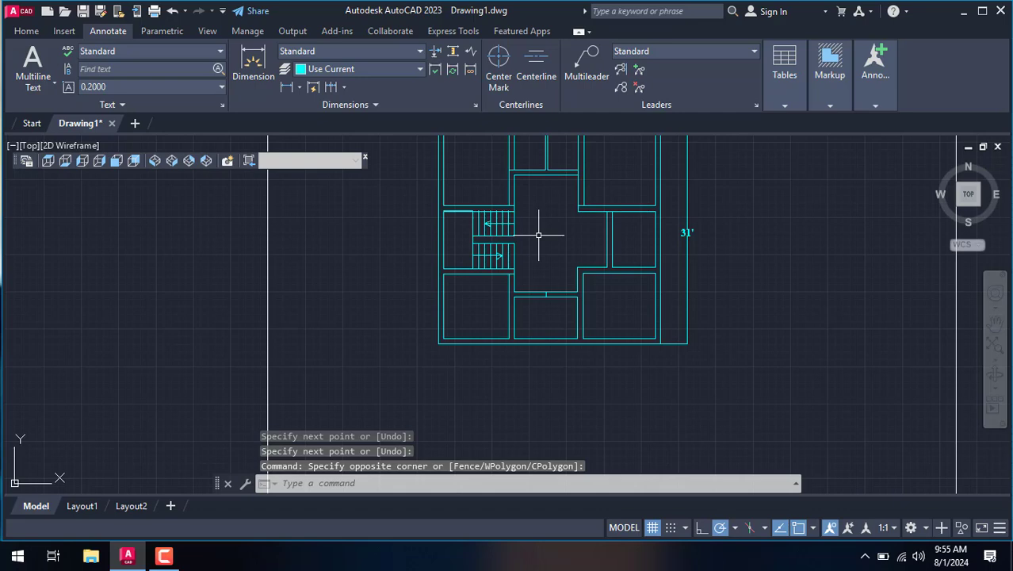
{"action": "scroll", "coordinate": [539, 210], "scroll_direction": "up", "scroll_amount": 3}
Move the short wall line near the hall 4.5 units upward.
{"action": "scroll", "coordinate": [516, 210], "scroll_direction": "up", "scroll_amount": 3}
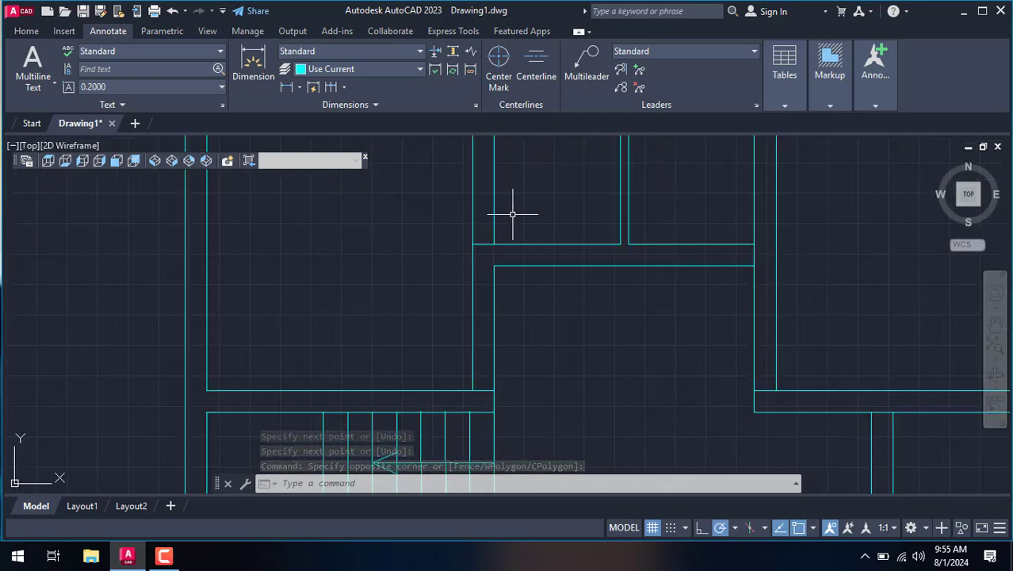
{"action": "left_click", "coordinate": [480, 243]}
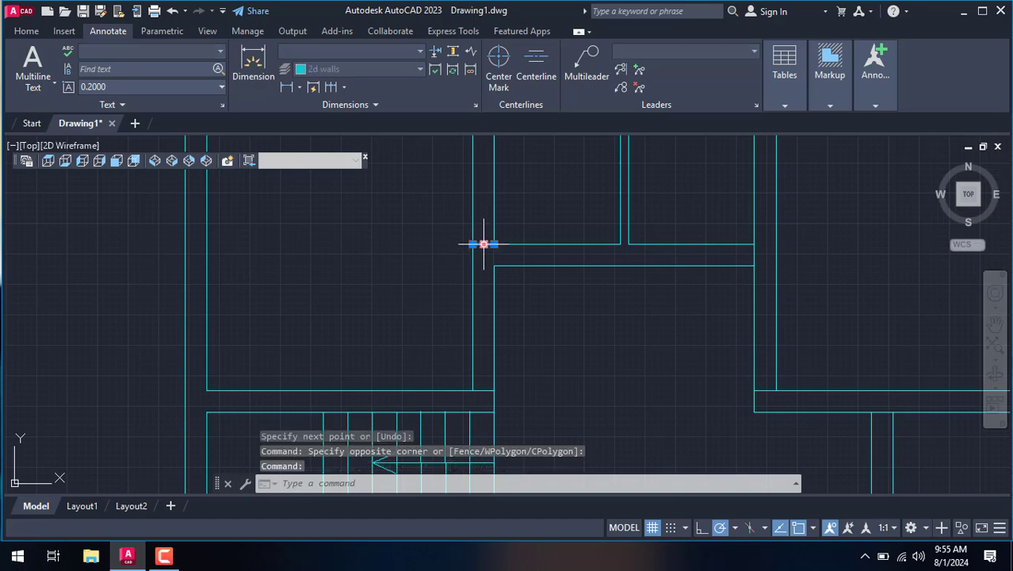
{"action": "type", "text": "m"}
{"action": "key", "text": "Return"}
{"action": "left_click", "coordinate": [483, 243]}
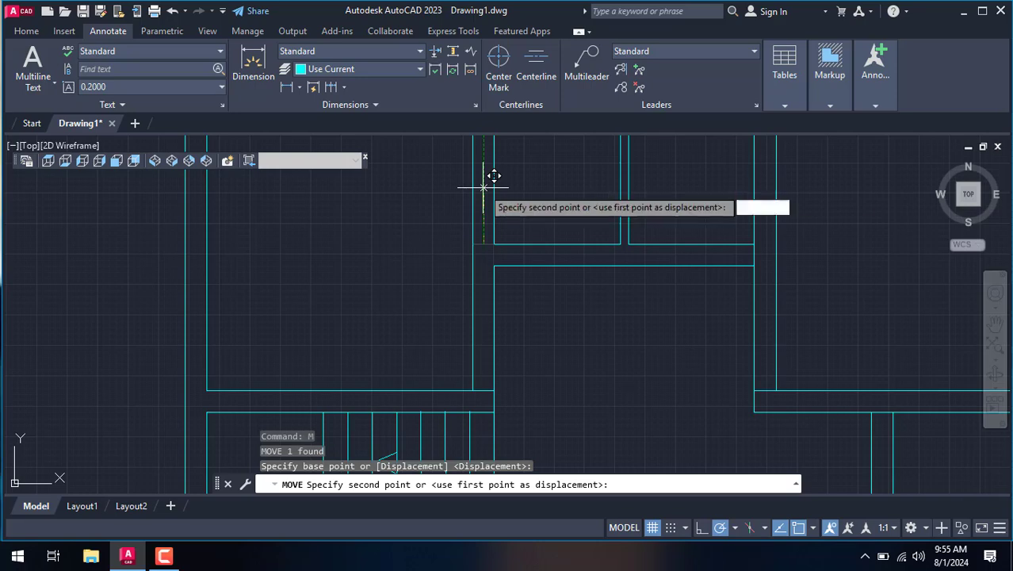
{"action": "type", "text": "4.5"}
{"action": "key", "text": "Return"}
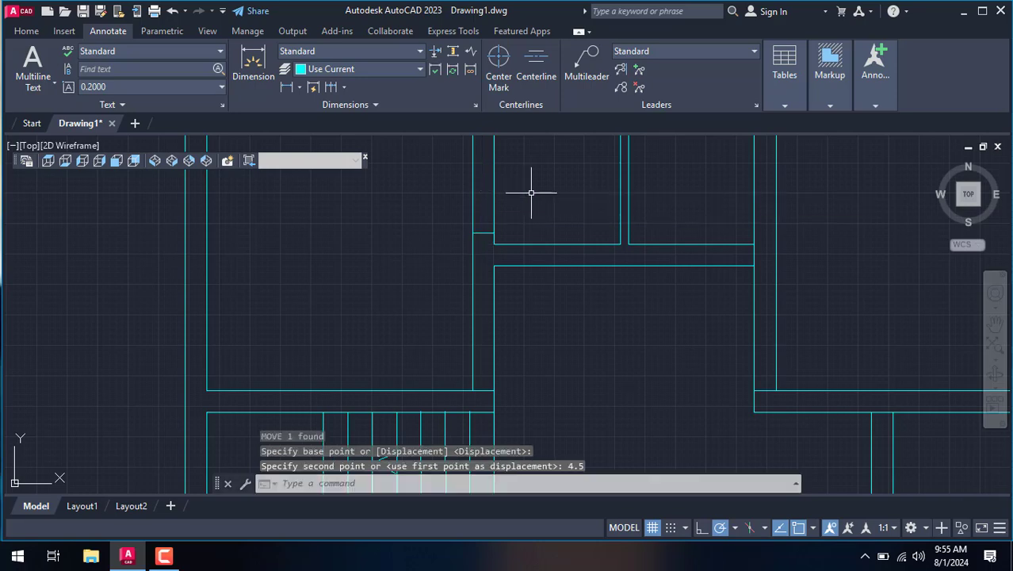
Move the short vertical wall segment at the right-hand room 4.5 units left.
{"action": "scroll", "coordinate": [741, 281], "scroll_direction": "down", "scroll_amount": 2}
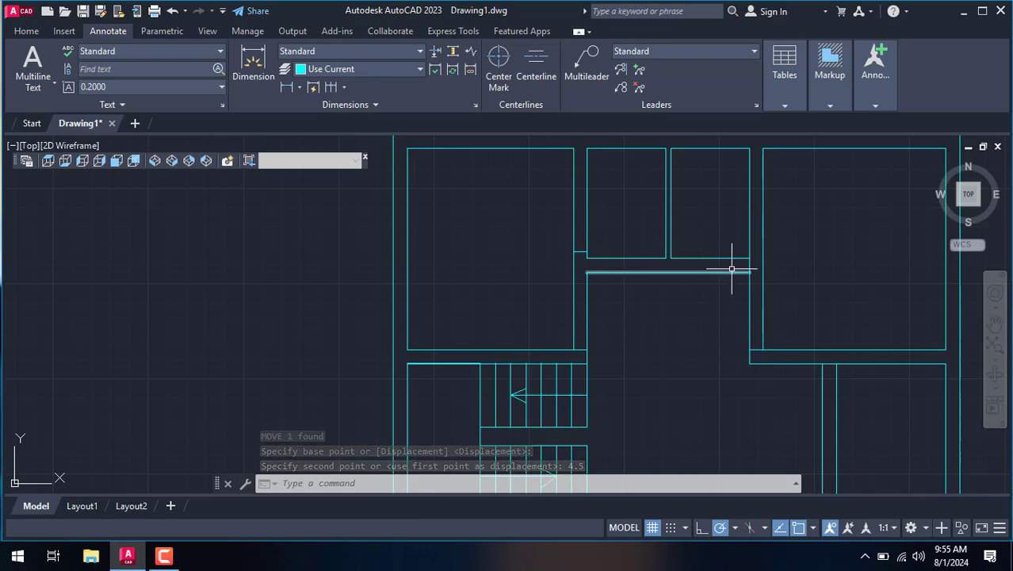
{"action": "scroll", "coordinate": [746, 263], "scroll_direction": "up", "scroll_amount": 2}
{"action": "scroll", "coordinate": [746, 263], "scroll_direction": "up", "scroll_amount": 2}
{"action": "left_click", "coordinate": [752, 272]}
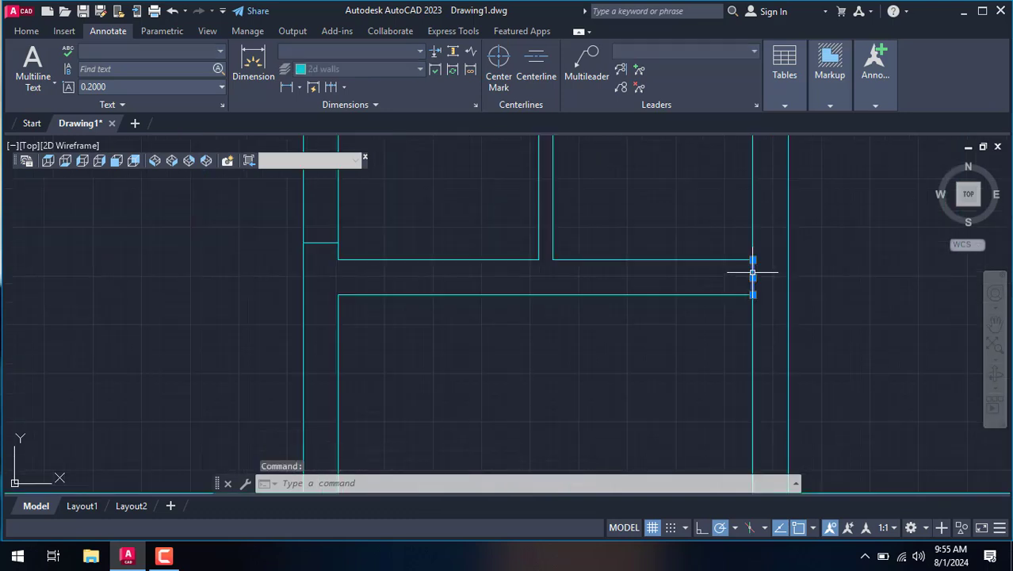
{"action": "type", "text": "m"}
{"action": "key", "text": "Return"}
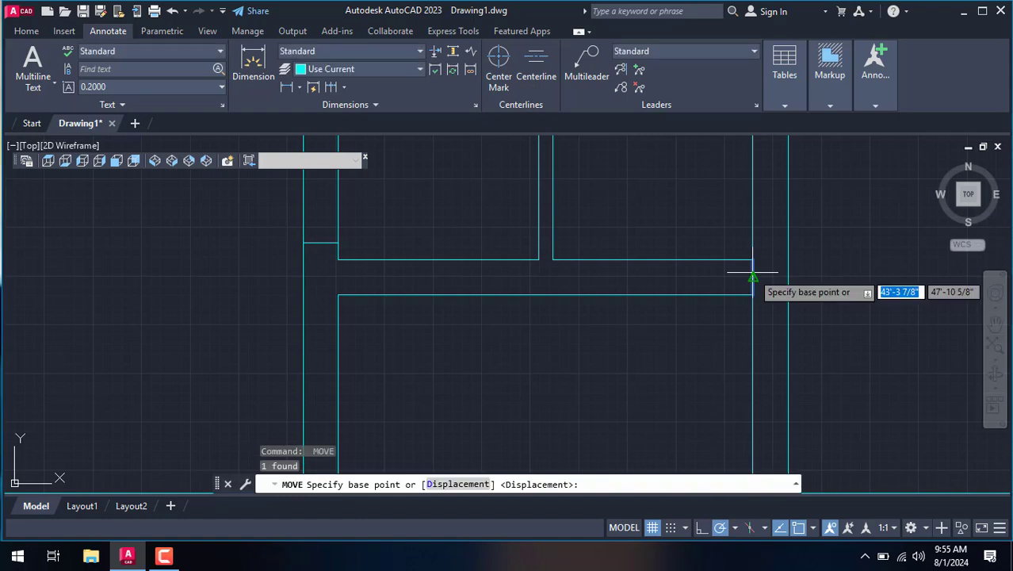
{"action": "left_click", "coordinate": [752, 277]}
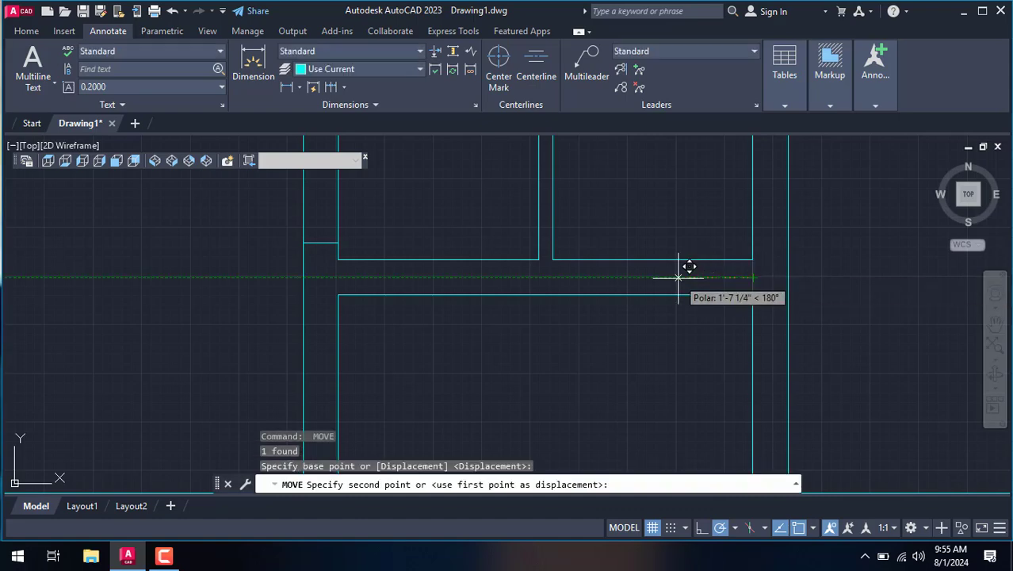
{"action": "type", "text": "4.5"}
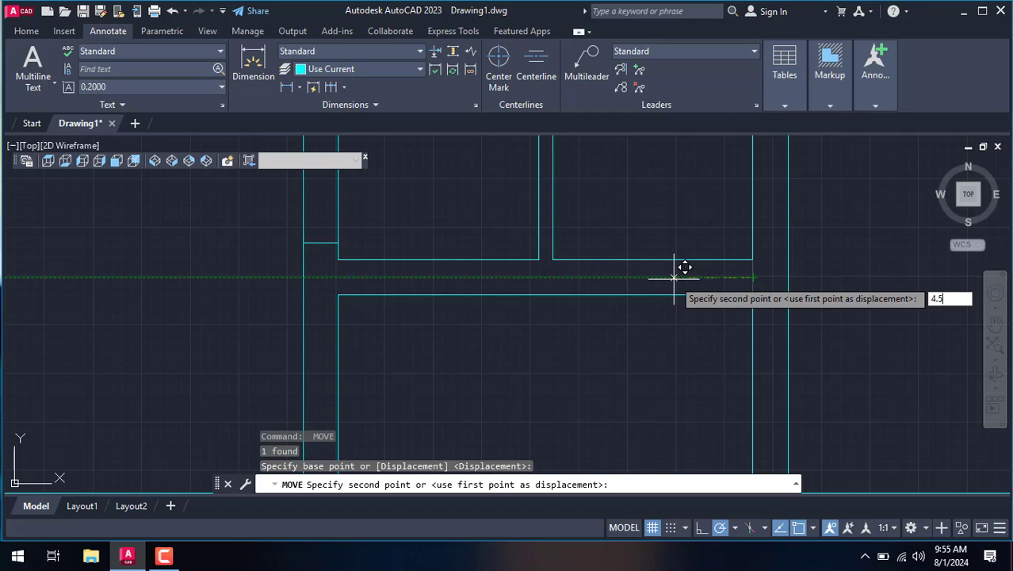
{"action": "key", "text": "Return"}
Clear an empty selection window and select the short wall line at the corner.
{"action": "scroll", "coordinate": [674, 278], "scroll_direction": "down", "scroll_amount": 3}
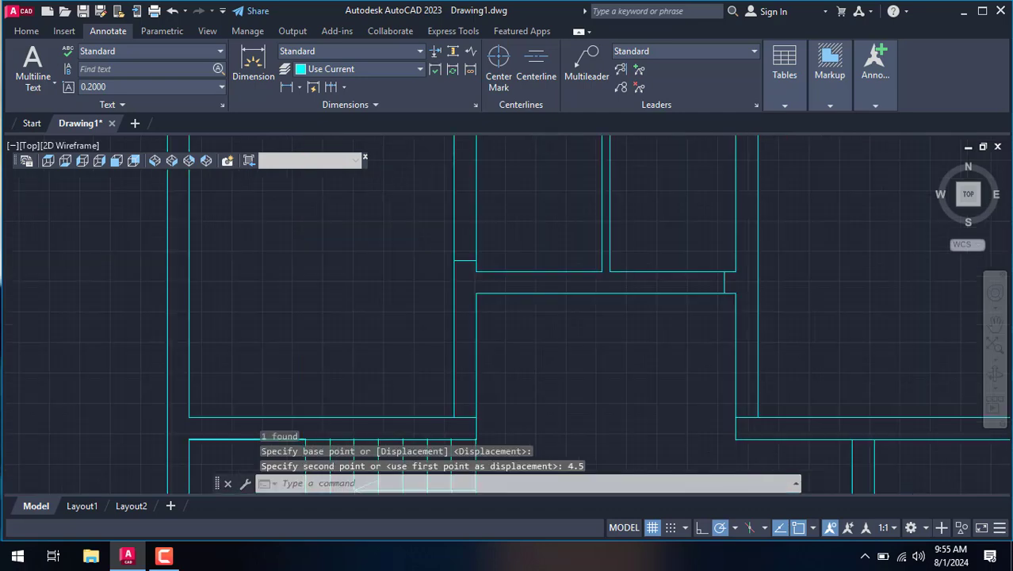
{"action": "scroll", "coordinate": [733, 358], "scroll_direction": "up", "scroll_amount": 4}
{"action": "left_click", "coordinate": [730, 364]}
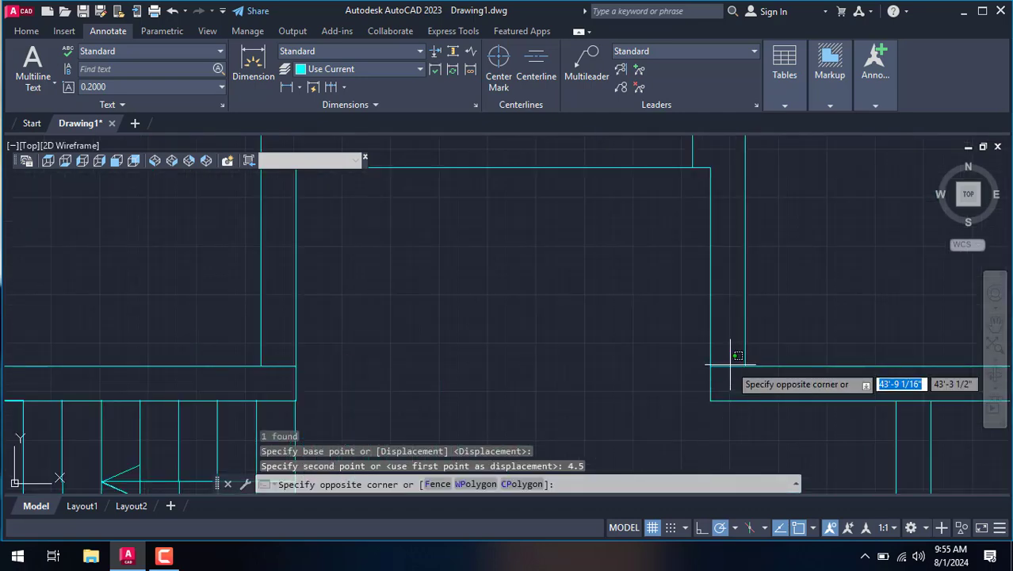
{"action": "left_click", "coordinate": [735, 379]}
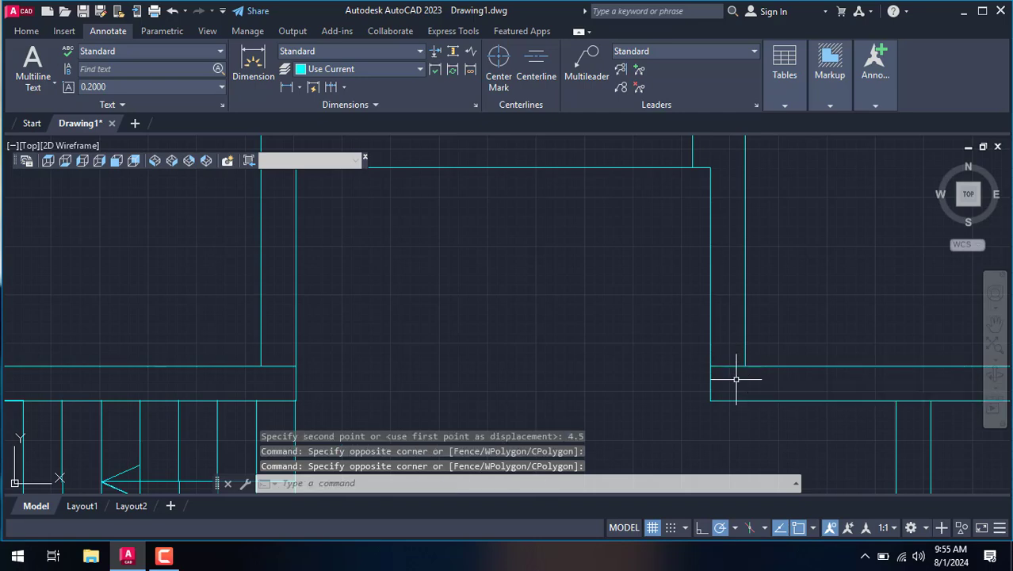
{"action": "left_click", "coordinate": [733, 367]}
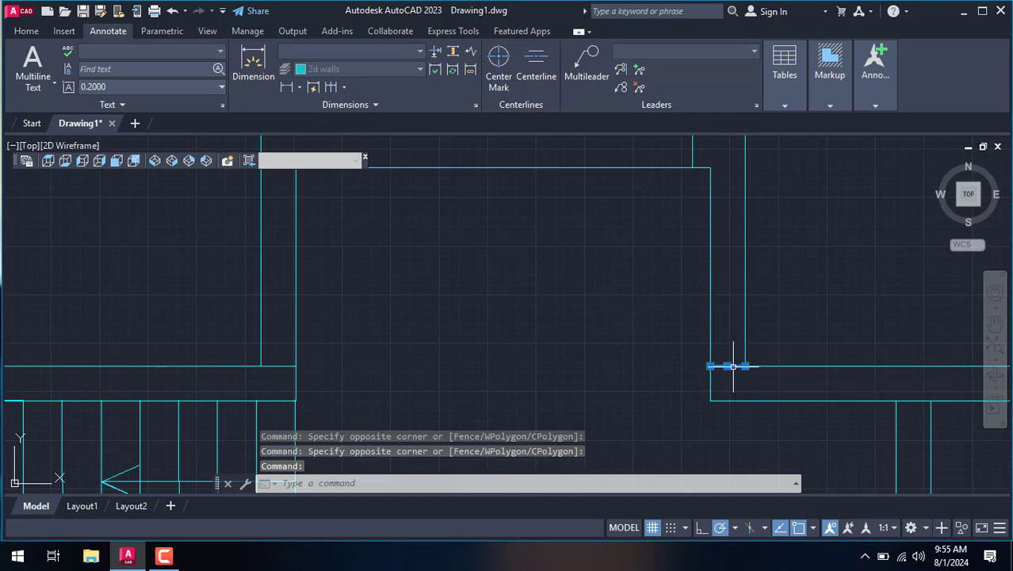
{"action": "type", "text": "m"}
Move the selected corner wall line 4.5 units.
{"action": "key", "text": "Return"}
{"action": "left_click", "coordinate": [731, 366]}
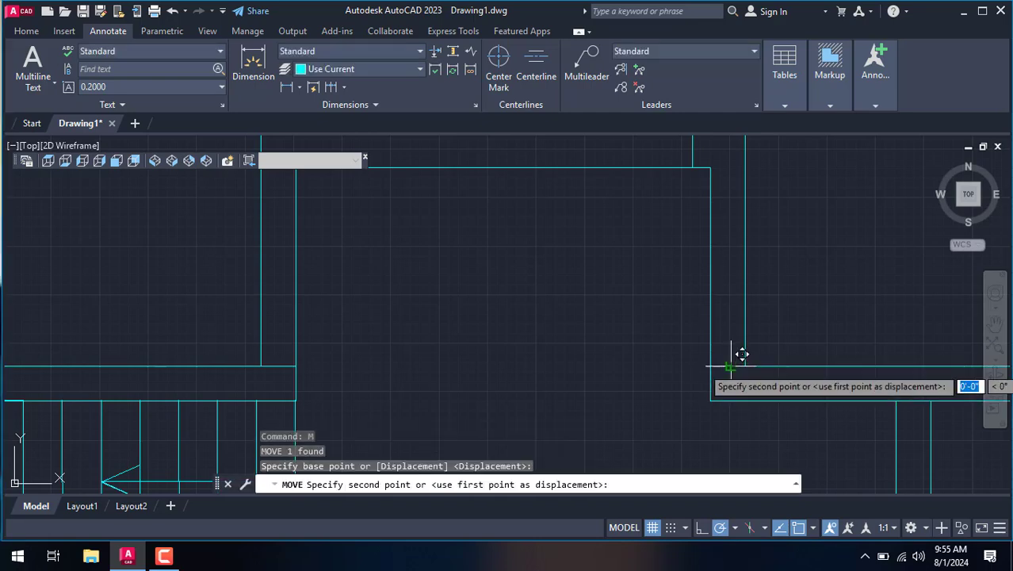
{"action": "type", "text": "4"}
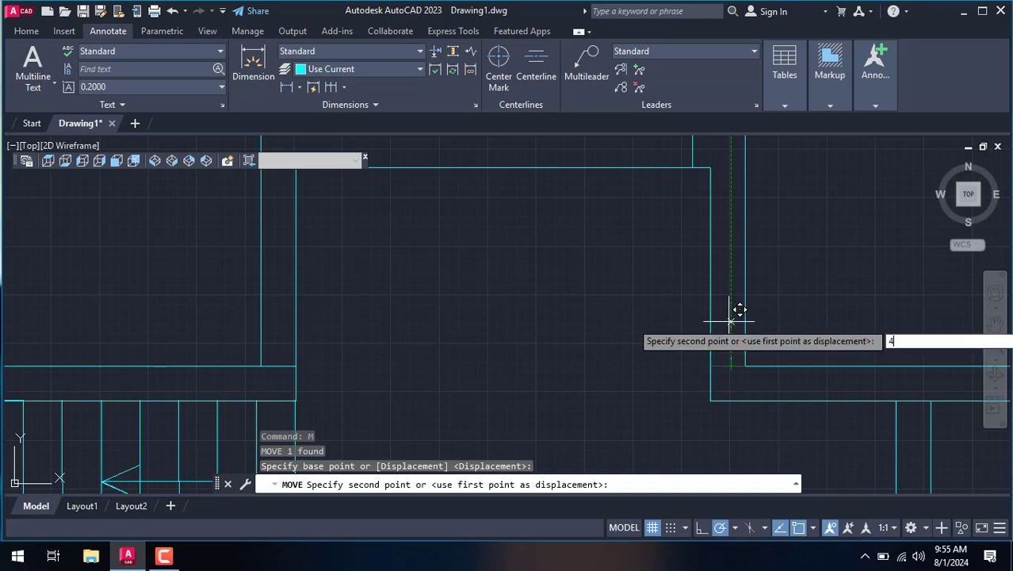
{"action": "type", "text": ".5"}
{"action": "key", "text": "Return"}
{"action": "scroll", "coordinate": [728, 321], "scroll_direction": "down", "scroll_amount": 3}
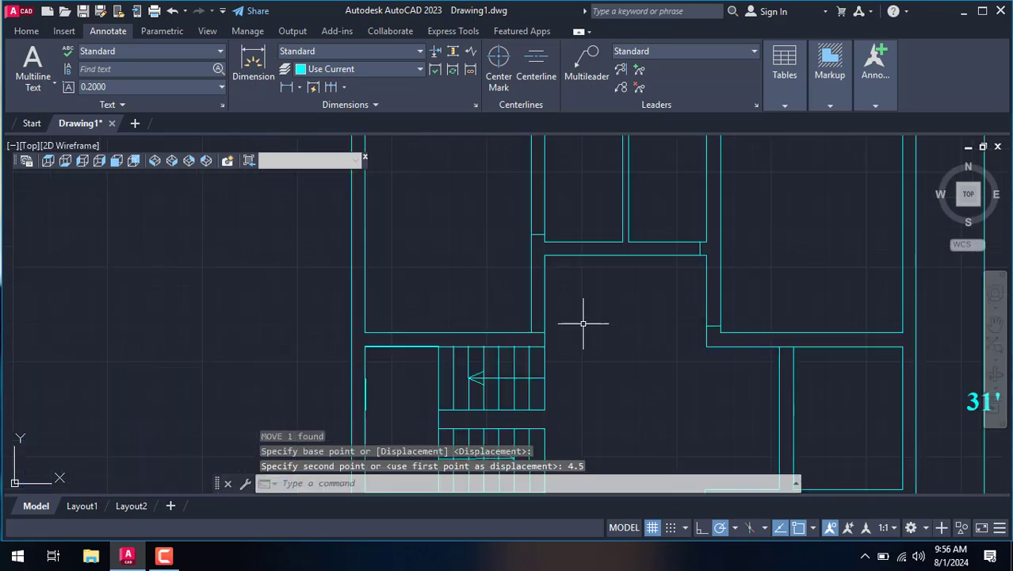
Move the short wall line above the stairs 4.5 units.
{"action": "left_click", "coordinate": [539, 331]}
{"action": "scroll", "coordinate": [539, 332], "scroll_direction": "up", "scroll_amount": 3}
{"action": "type", "text": "m"}
{"action": "key", "text": "Return"}
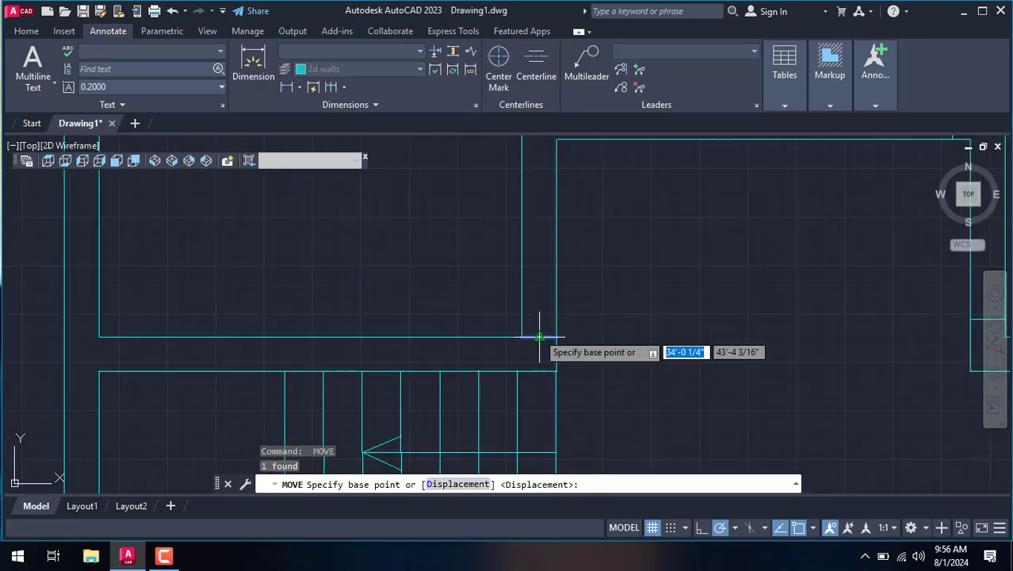
{"action": "left_click", "coordinate": [540, 333]}
{"action": "type", "text": "4"}
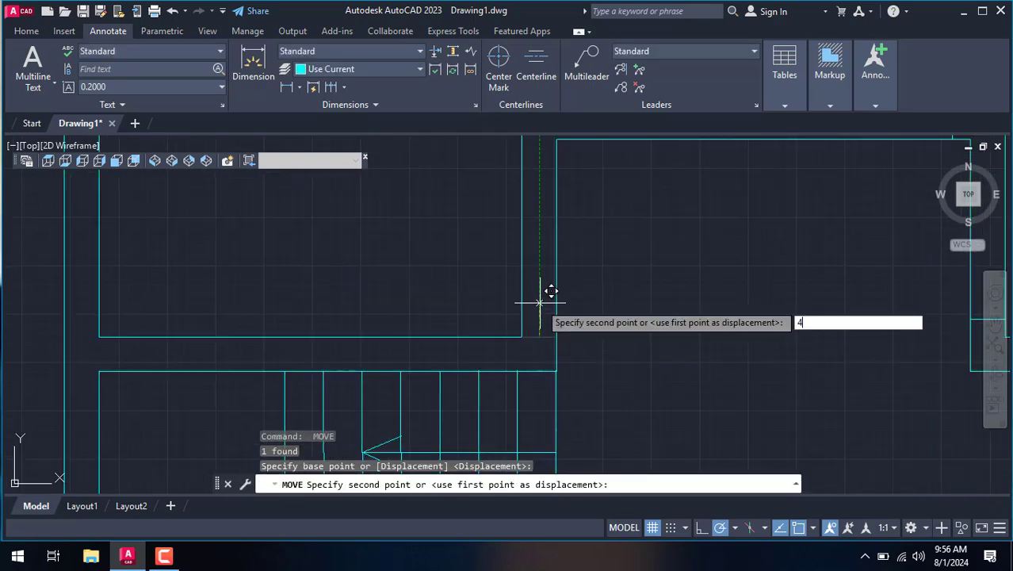
{"action": "type", "text": ".5"}
{"action": "key", "text": "Return"}
{"action": "scroll", "coordinate": [540, 302], "scroll_direction": "down", "scroll_amount": 2}
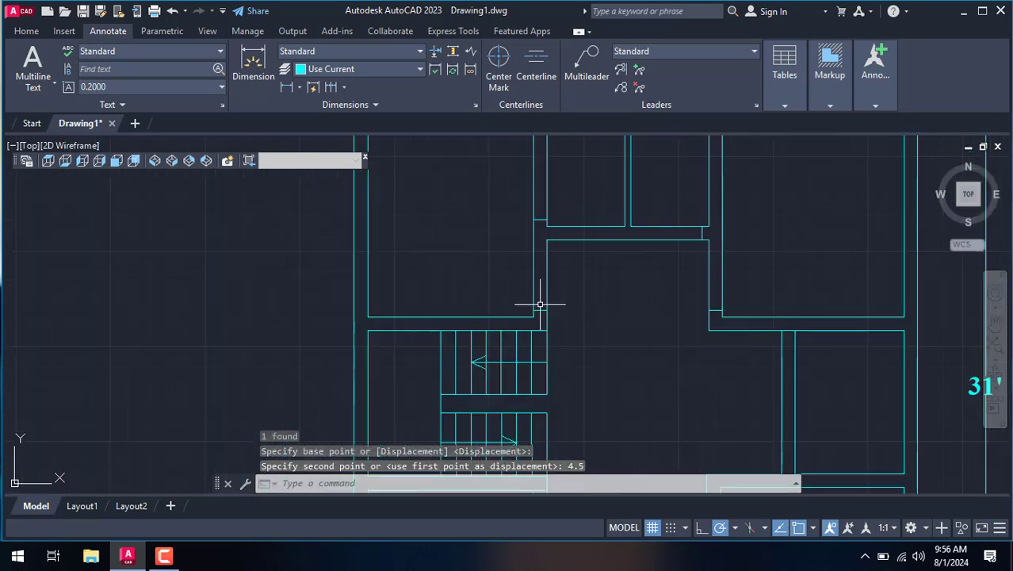
Move the short wall segment at the hall 4.5 units downward.
{"action": "scroll", "coordinate": [537, 301], "scroll_direction": "down", "scroll_amount": 2}
{"action": "scroll", "coordinate": [644, 329], "scroll_direction": "up", "scroll_amount": 2}
{"action": "scroll", "coordinate": [633, 294], "scroll_direction": "up", "scroll_amount": 2}
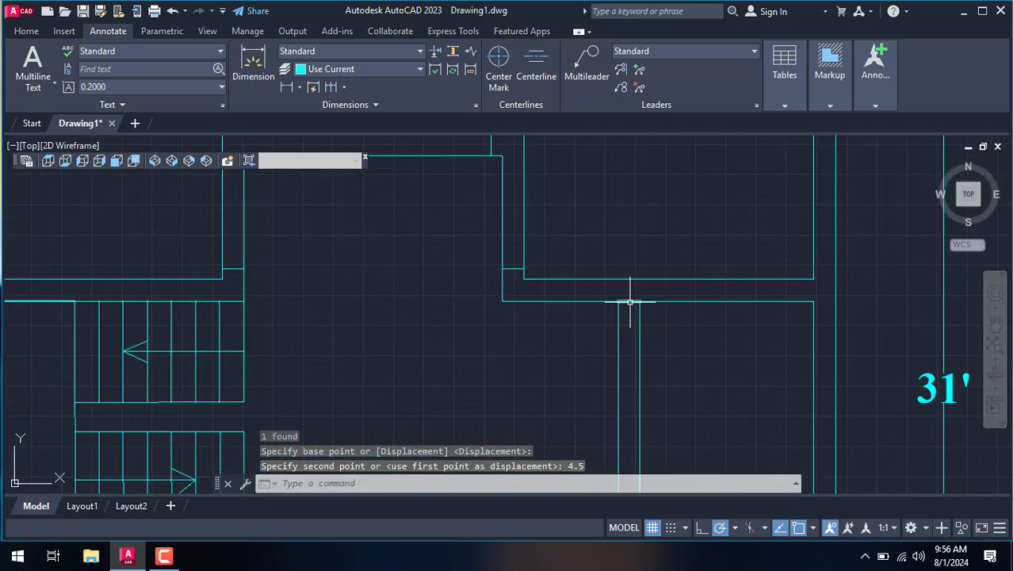
{"action": "left_click", "coordinate": [629, 301]}
{"action": "key", "text": "Return"}
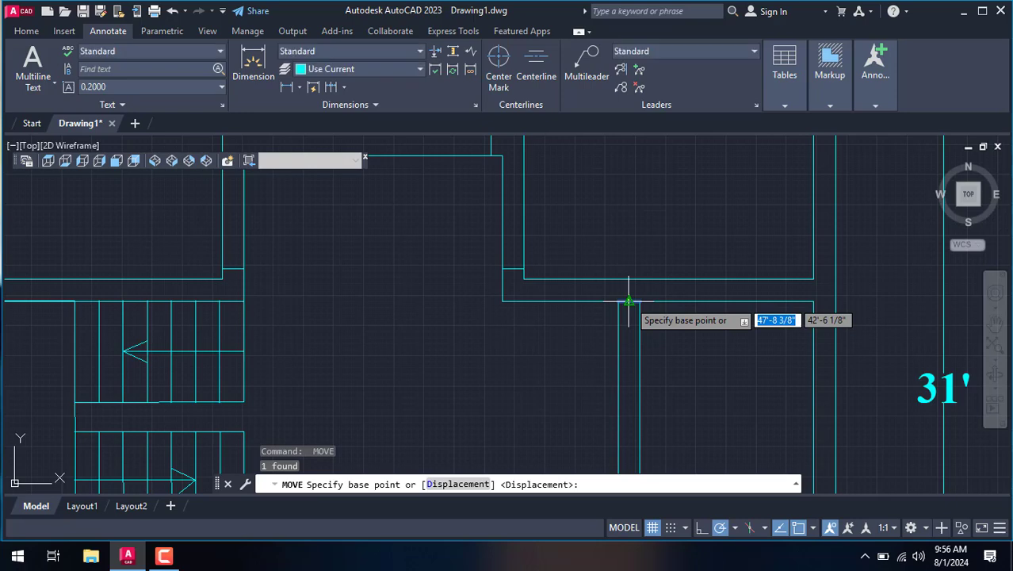
{"action": "left_click", "coordinate": [628, 301]}
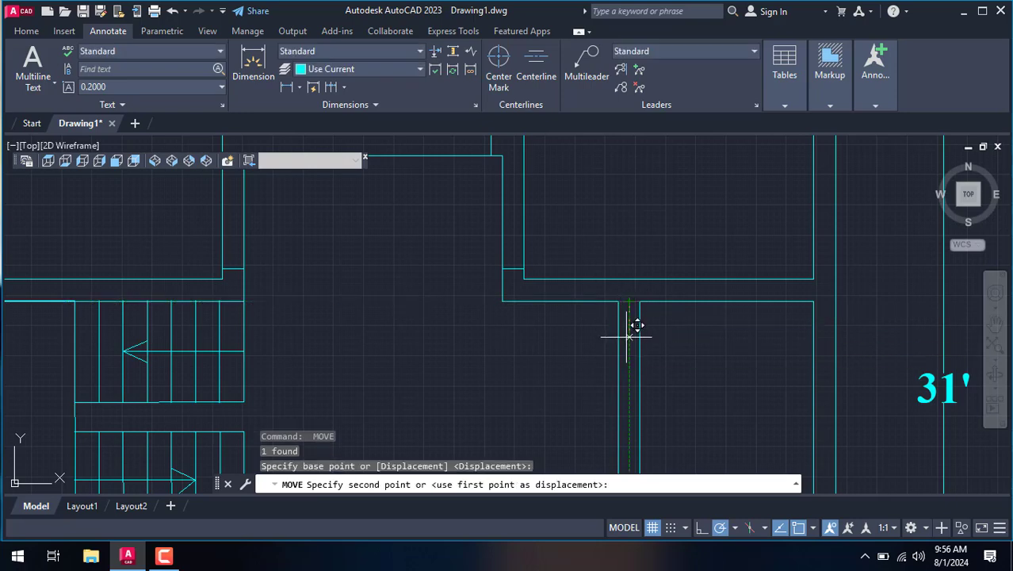
{"action": "type", "text": "4."}
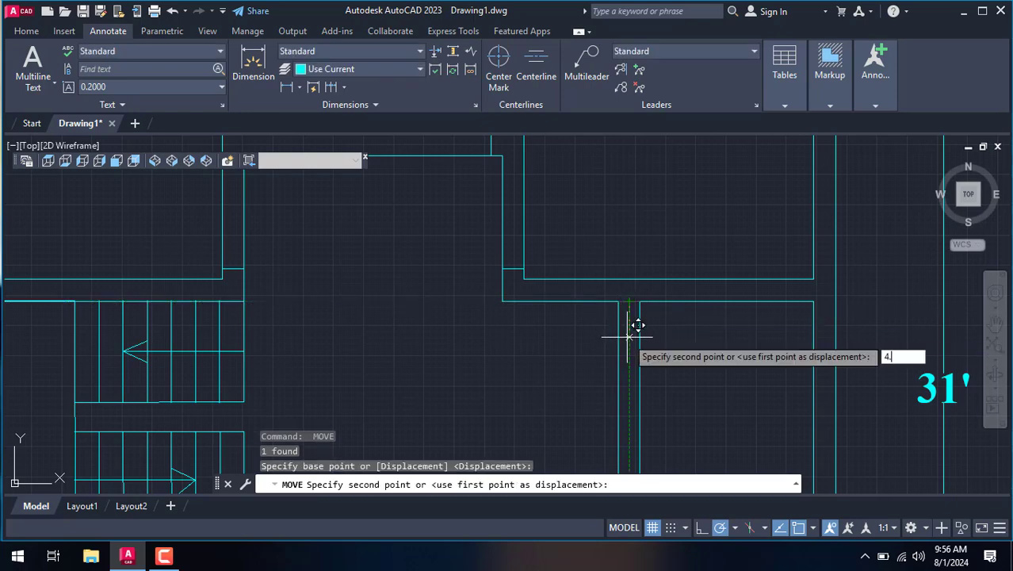
{"action": "type", "text": "5"}
{"action": "key", "text": "Return"}
{"action": "scroll", "coordinate": [626, 337], "scroll_direction": "down", "scroll_amount": 5}
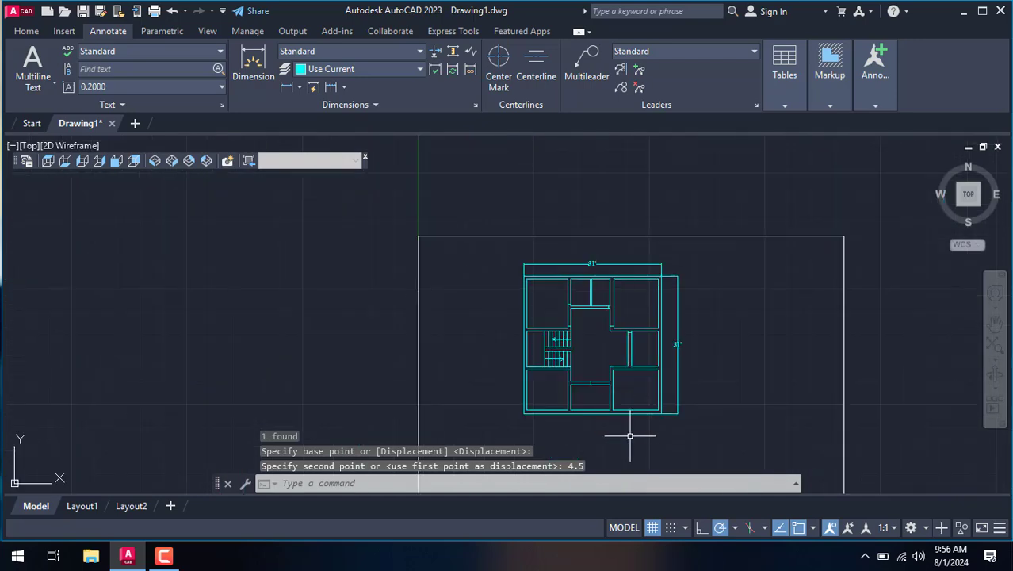
Zoom around the plan and cancel a stray selection window.
{"action": "scroll", "coordinate": [630, 435], "scroll_direction": "up", "scroll_amount": 4}
{"action": "scroll", "coordinate": [491, 278], "scroll_direction": "up", "scroll_amount": 4}
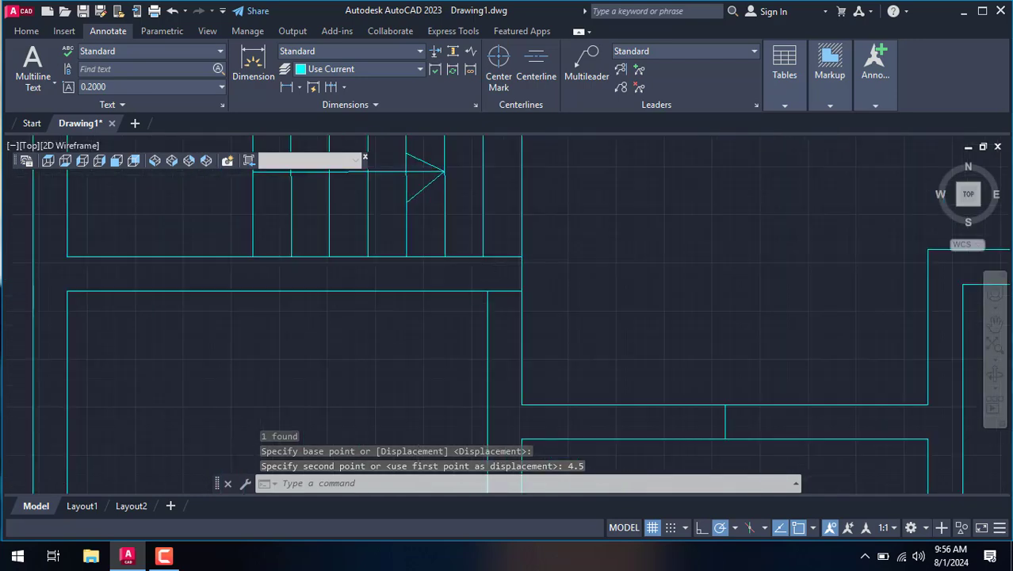
{"action": "scroll", "coordinate": [552, 323], "scroll_direction": "down", "scroll_amount": 4}
{"action": "scroll", "coordinate": [536, 302], "scroll_direction": "up", "scroll_amount": 4}
{"action": "scroll", "coordinate": [543, 294], "scroll_direction": "down", "scroll_amount": 5}
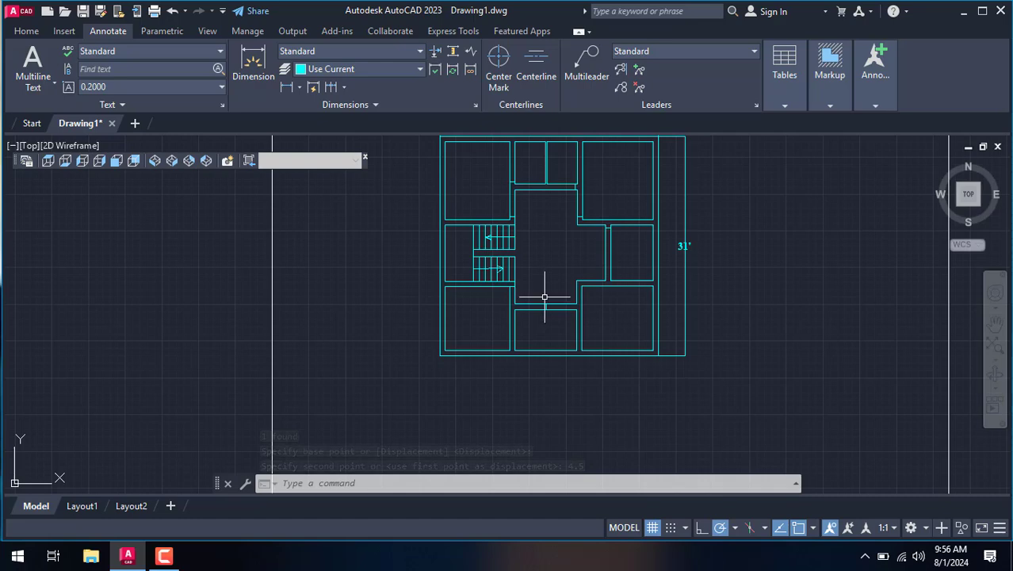
{"action": "right_click", "coordinate": [541, 220]}
{"action": "left_click", "coordinate": [549, 201]}
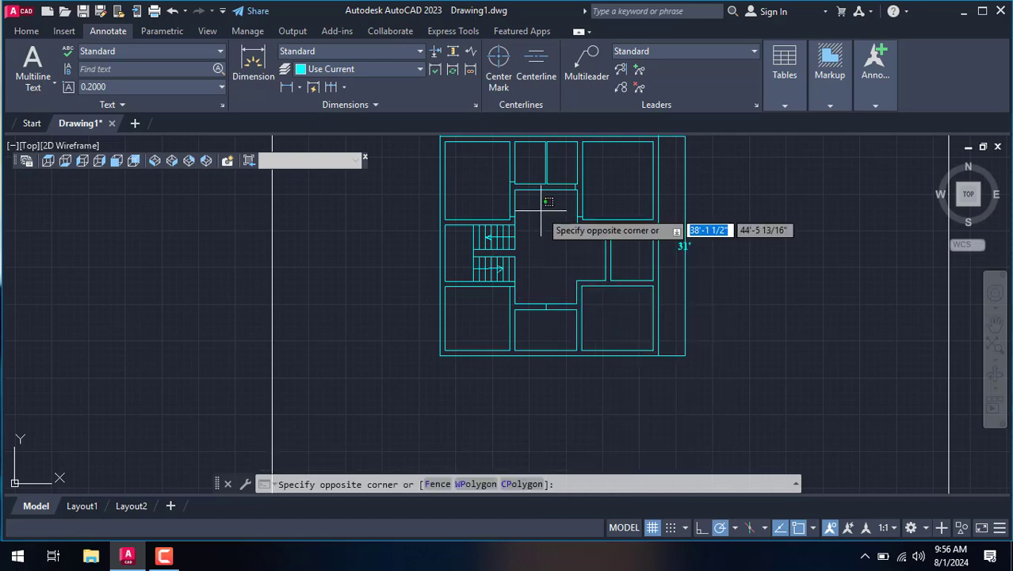
{"action": "key", "text": "Escape"}
Try offsetting a wall line with a 3' distance, then cancel.
{"action": "type", "text": "o"}
{"action": "key", "text": "Return"}
{"action": "type", "text": "3'5"}
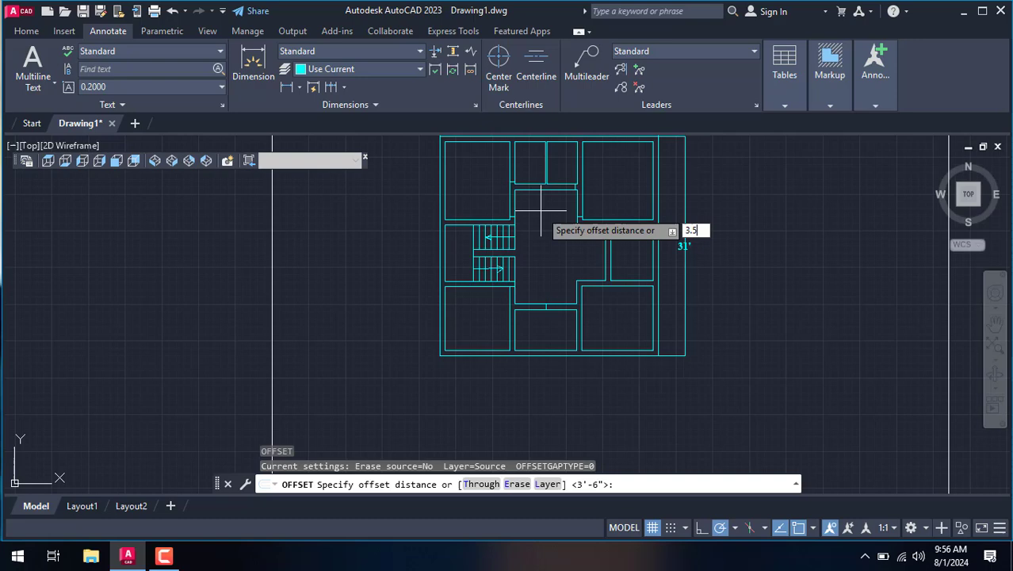
{"action": "key", "text": "Return"}
{"action": "scroll", "coordinate": [606, 218], "scroll_direction": "up", "scroll_amount": 5}
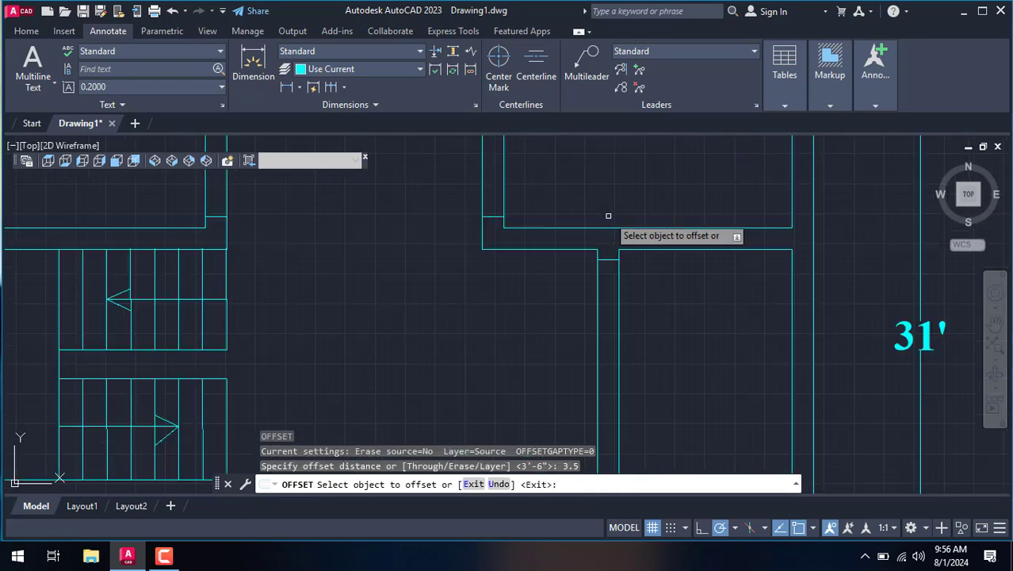
{"action": "left_click", "coordinate": [495, 217]}
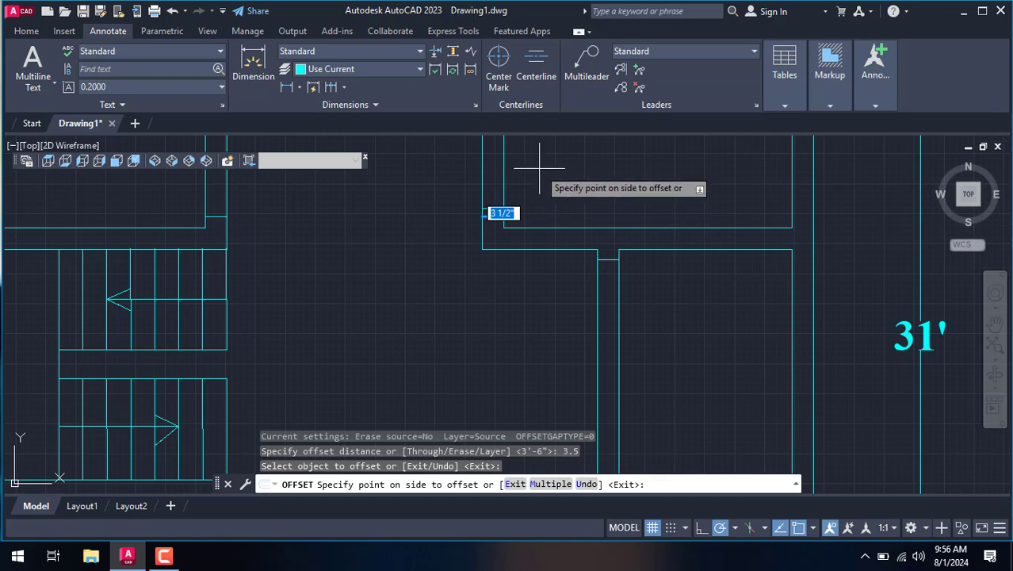
{"action": "key", "text": "Escape"}
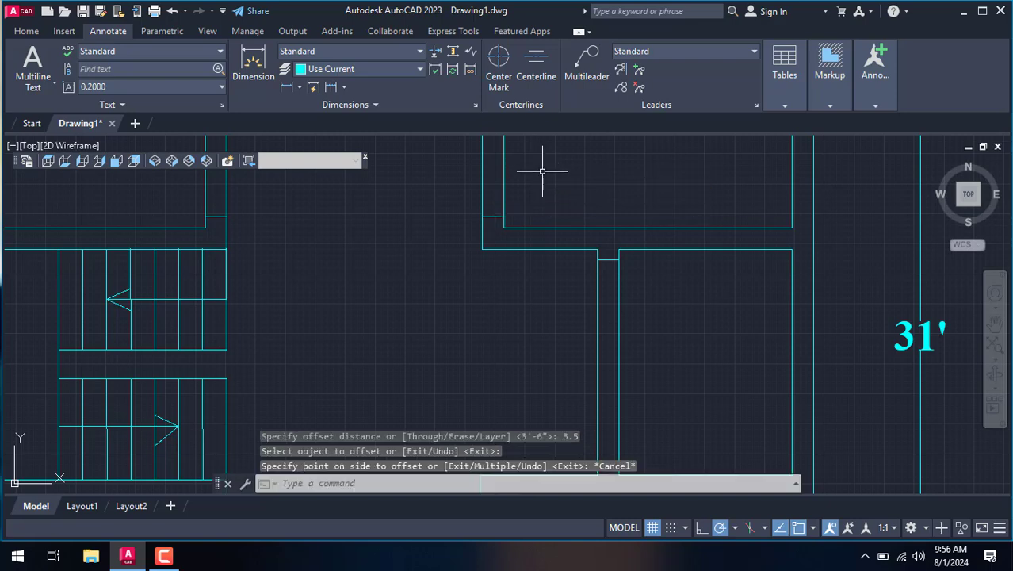
{"action": "type", "text": "o"}
Offset the wall line near the hall by 3.5 to the chosen side.
{"action": "key", "text": "Return"}
{"action": "type", "text": "3.5'"}
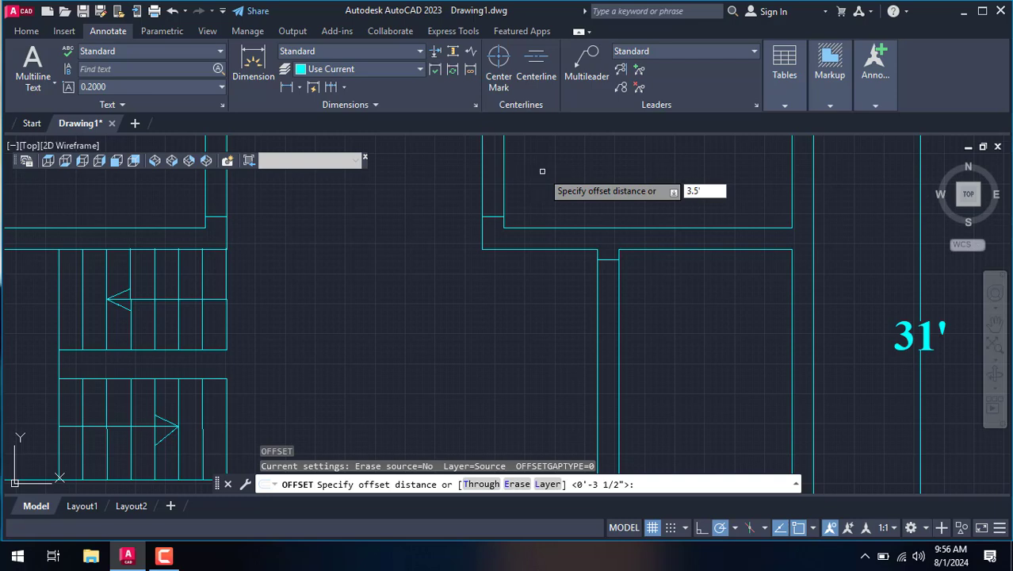
{"action": "key", "text": "Return"}
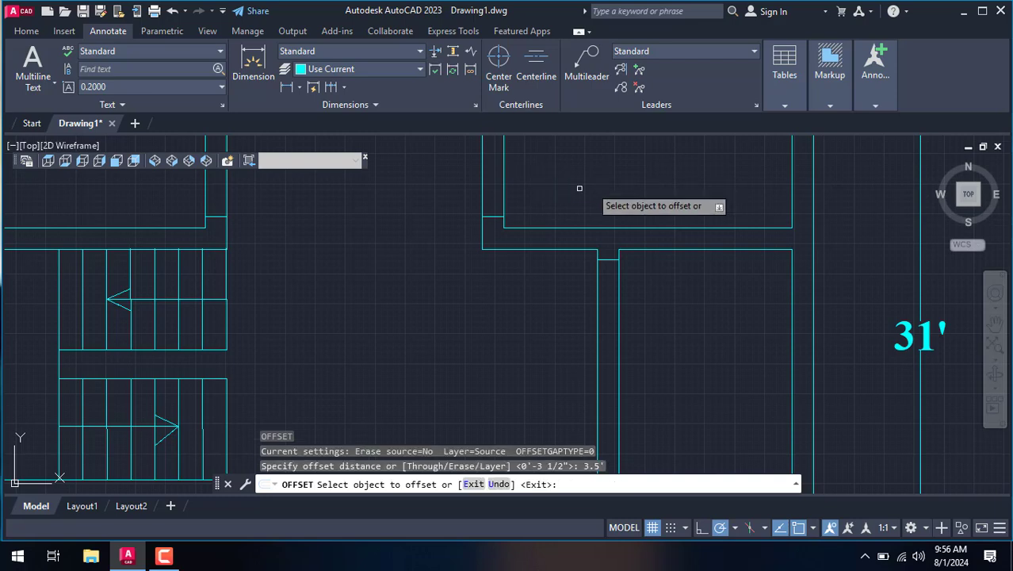
{"action": "left_click", "coordinate": [504, 211]}
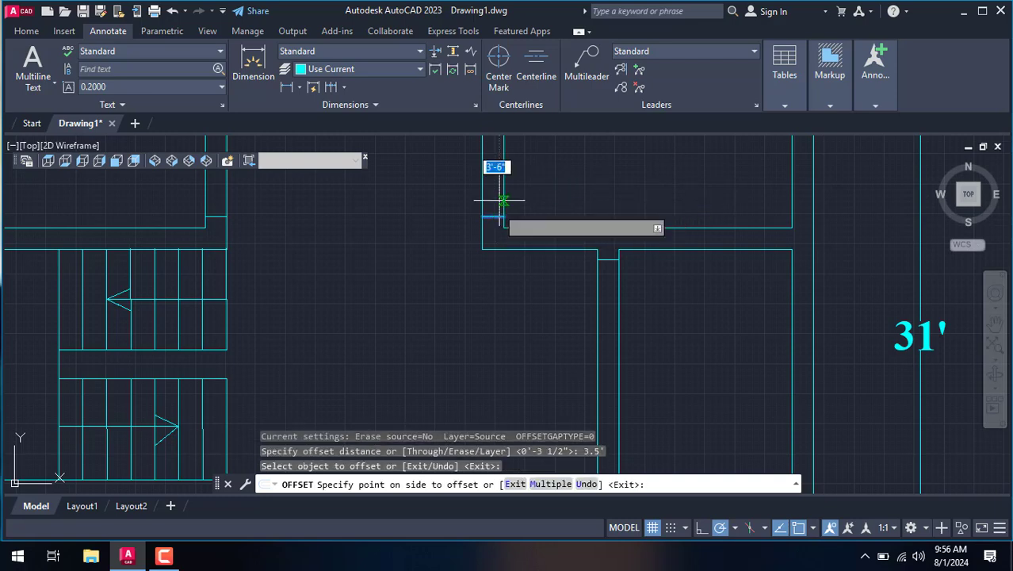
{"action": "left_click", "coordinate": [498, 208]}
{"action": "scroll", "coordinate": [507, 205], "scroll_direction": "down", "scroll_amount": 10}
{"action": "scroll", "coordinate": [506, 204], "scroll_direction": "up", "scroll_amount": 6}
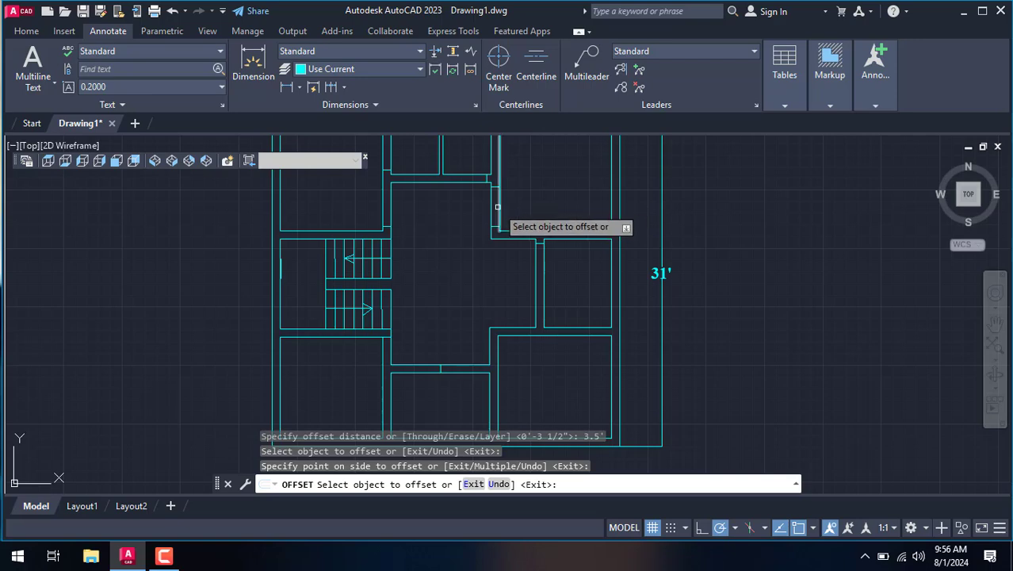
{"action": "scroll", "coordinate": [389, 226], "scroll_direction": "up", "scroll_amount": 2}
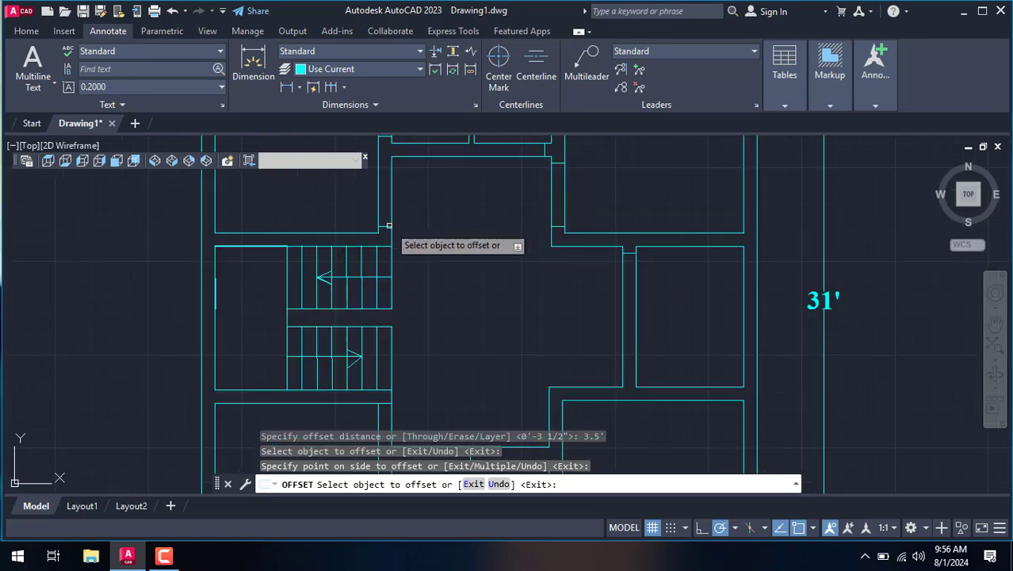
Offset two more wall lines by 3.5, including the one below the stairs, then end the command.
{"action": "left_click", "coordinate": [392, 210]}
{"action": "left_click", "coordinate": [398, 195]}
{"action": "scroll", "coordinate": [441, 214], "scroll_direction": "down", "scroll_amount": 4}
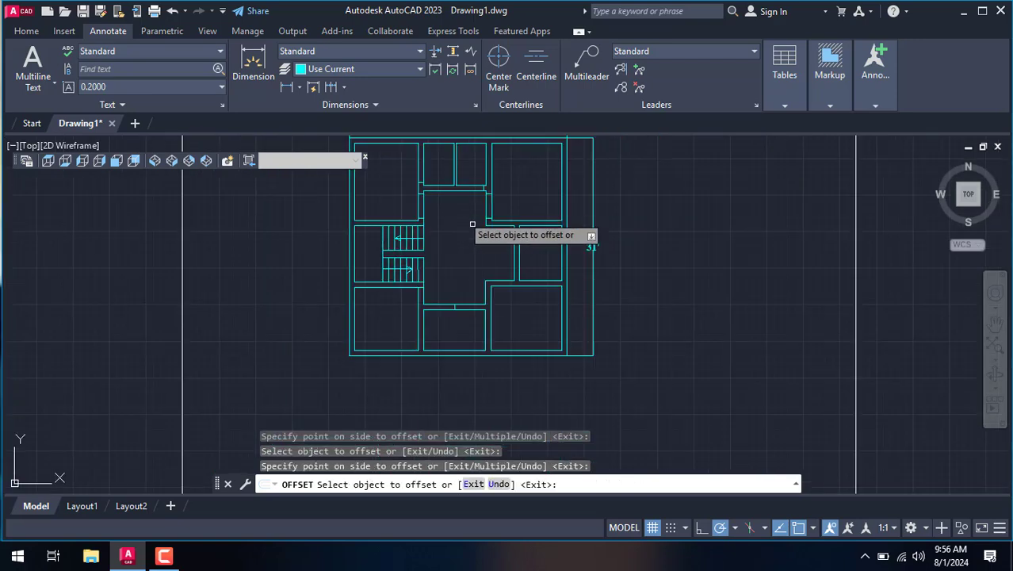
{"action": "scroll", "coordinate": [505, 315], "scroll_direction": "up", "scroll_amount": 2}
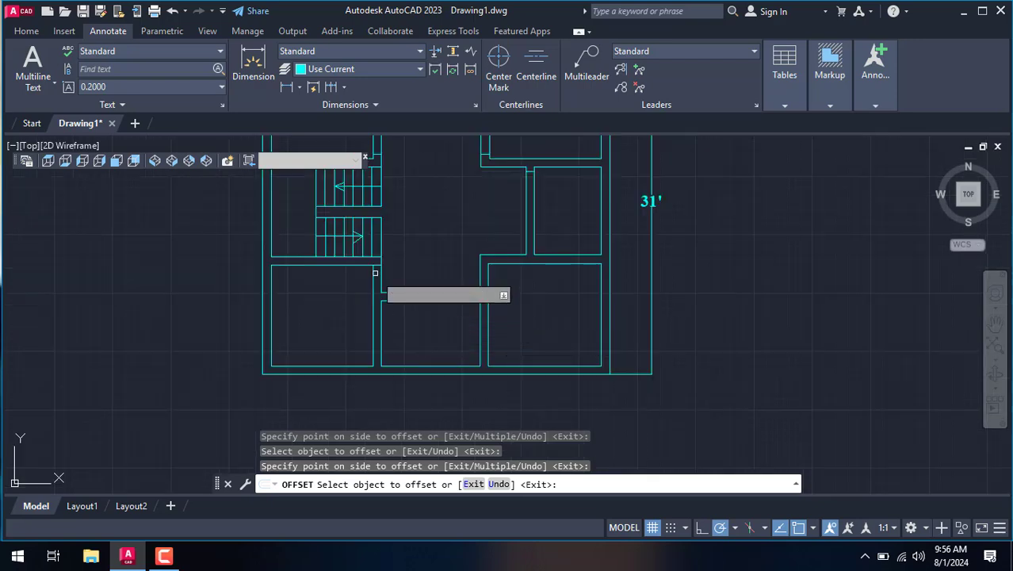
{"action": "left_click", "coordinate": [376, 262]}
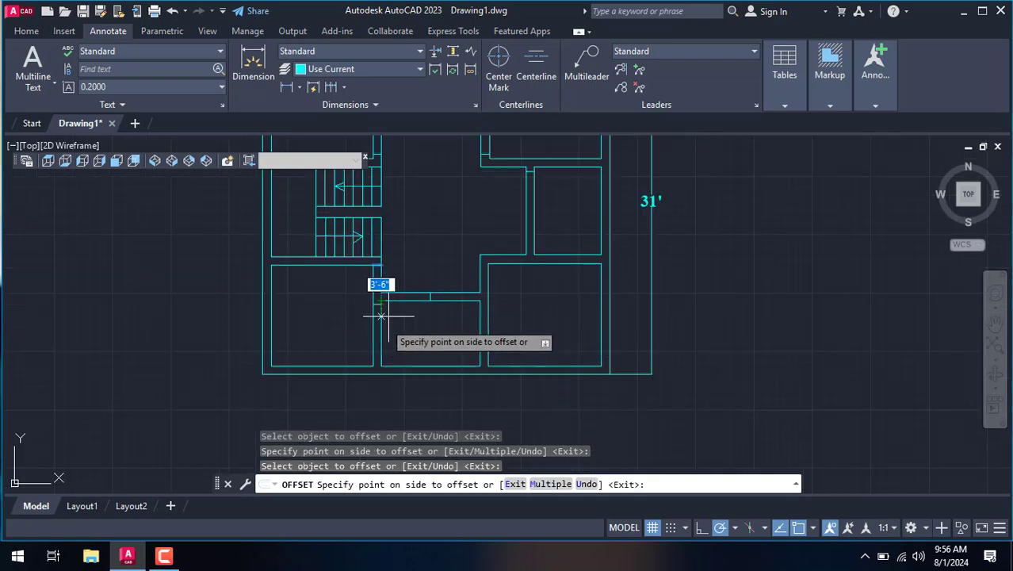
{"action": "left_click", "coordinate": [447, 233]}
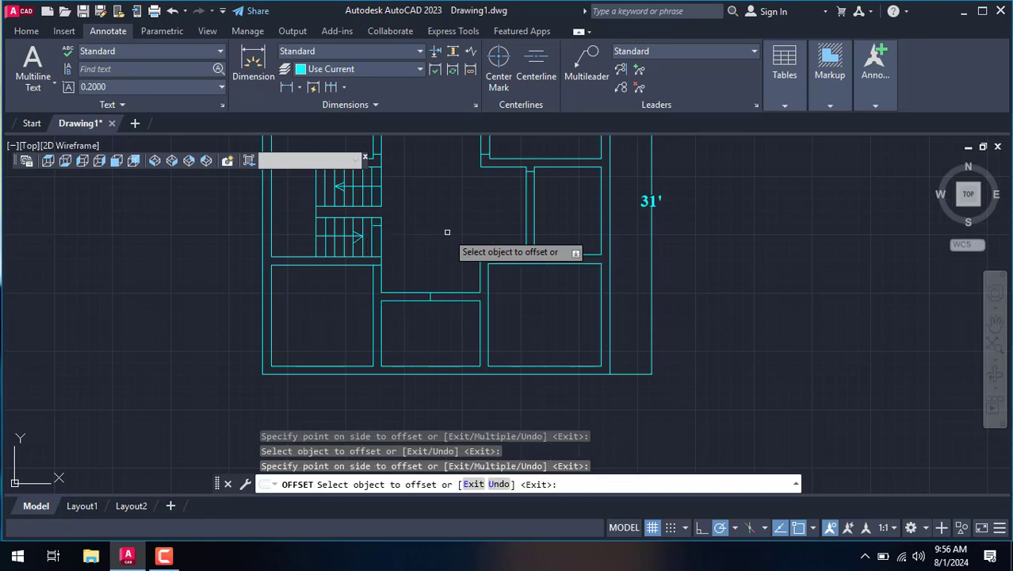
{"action": "scroll", "coordinate": [414, 205], "scroll_direction": "down", "scroll_amount": 4}
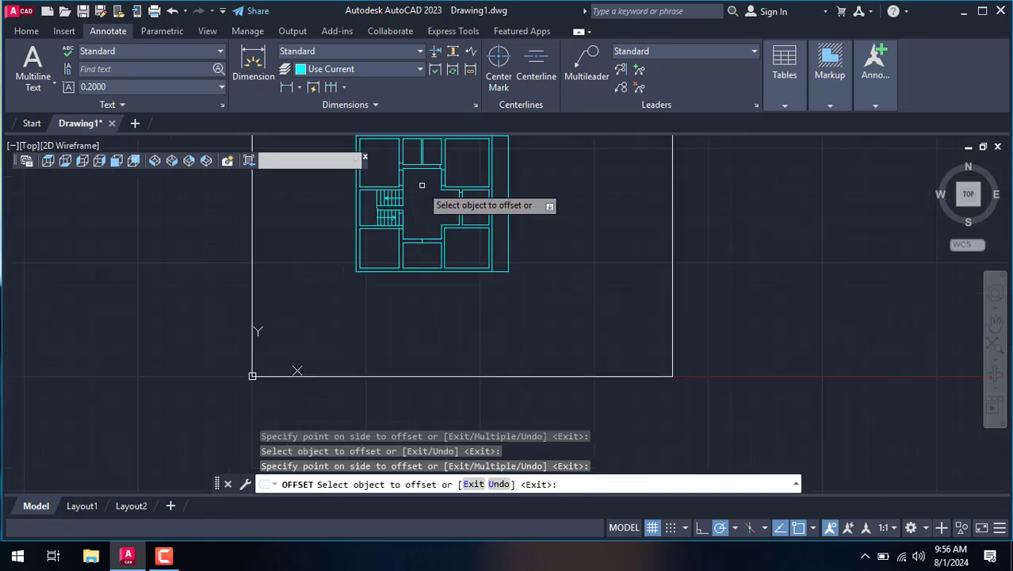
{"action": "right_click", "coordinate": [420, 186]}
{"action": "left_click", "coordinate": [457, 209]}
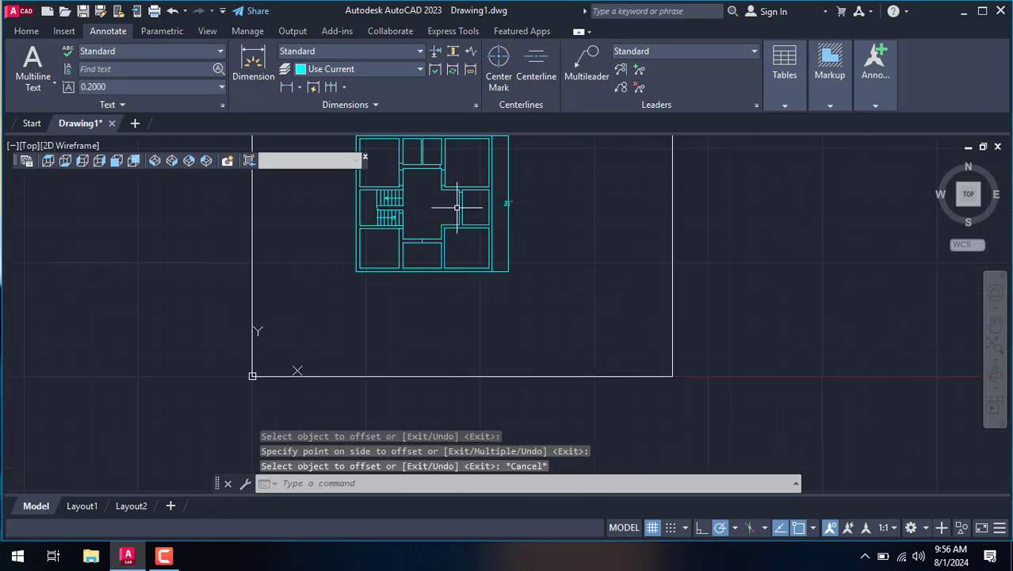
Make 2'-6" parallel copies of two wall lines to start the door openings.
{"action": "key", "text": "Return"}
{"action": "type", "text": "2.5'"}
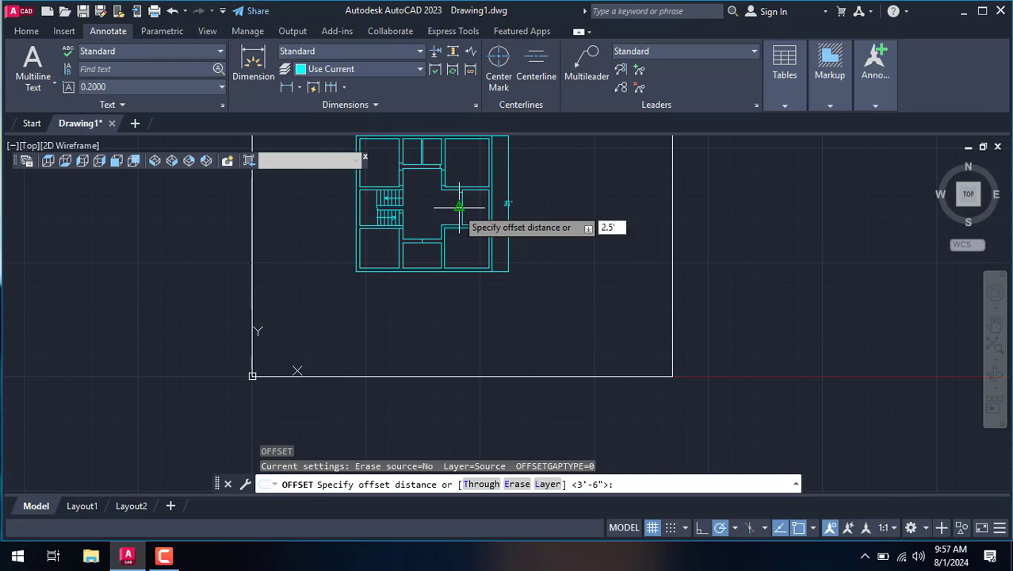
{"action": "key", "text": "Return"}
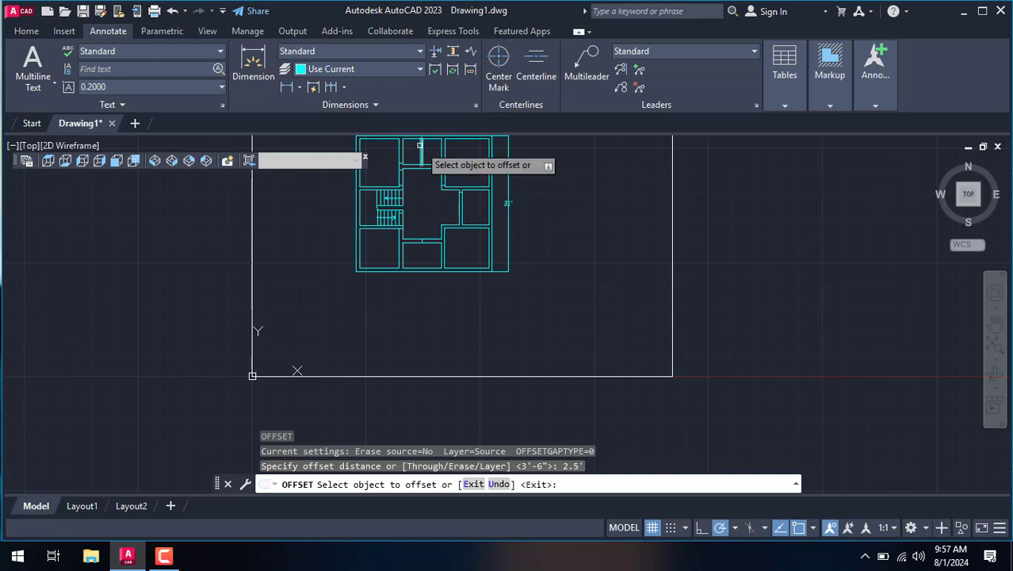
{"action": "scroll", "coordinate": [421, 155], "scroll_direction": "up", "scroll_amount": 4}
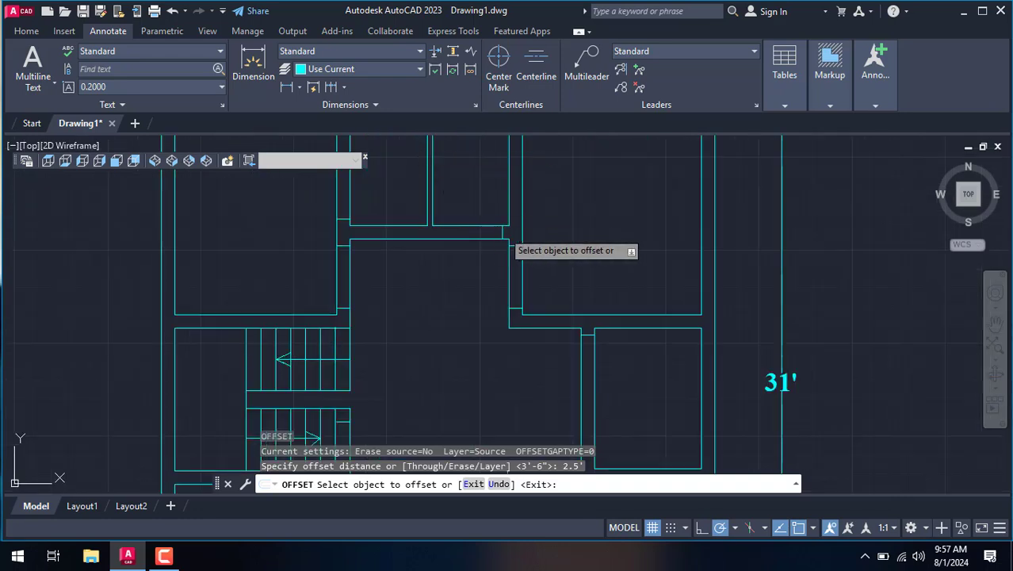
{"action": "left_click", "coordinate": [505, 240]}
{"action": "left_click", "coordinate": [476, 234]}
{"action": "left_click", "coordinate": [345, 216]}
{"action": "left_click", "coordinate": [353, 203]}
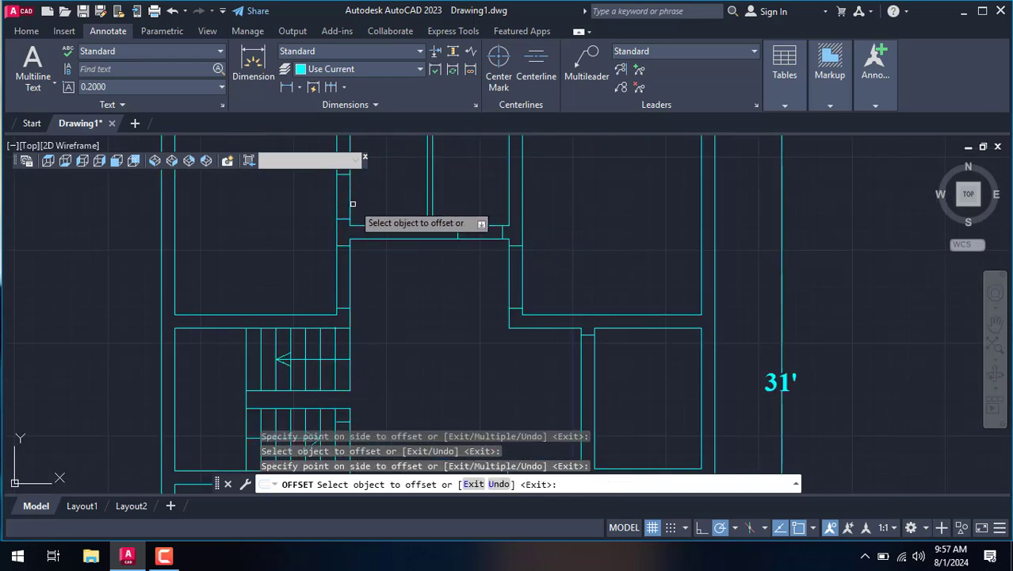
{"action": "scroll", "coordinate": [456, 254], "scroll_direction": "down", "scroll_amount": 3}
{"action": "scroll", "coordinate": [420, 274], "scroll_direction": "up", "scroll_amount": 3}
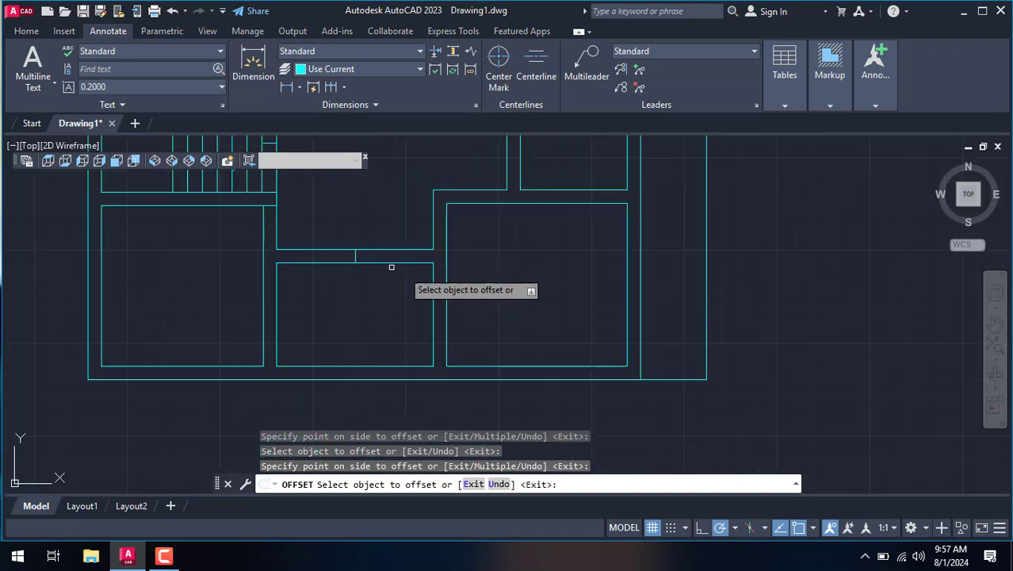
Copy the short vertical wall line 2'-6" to the left and beside the corridor opening.
{"action": "left_click", "coordinate": [355, 254]}
{"action": "left_click", "coordinate": [337, 255]}
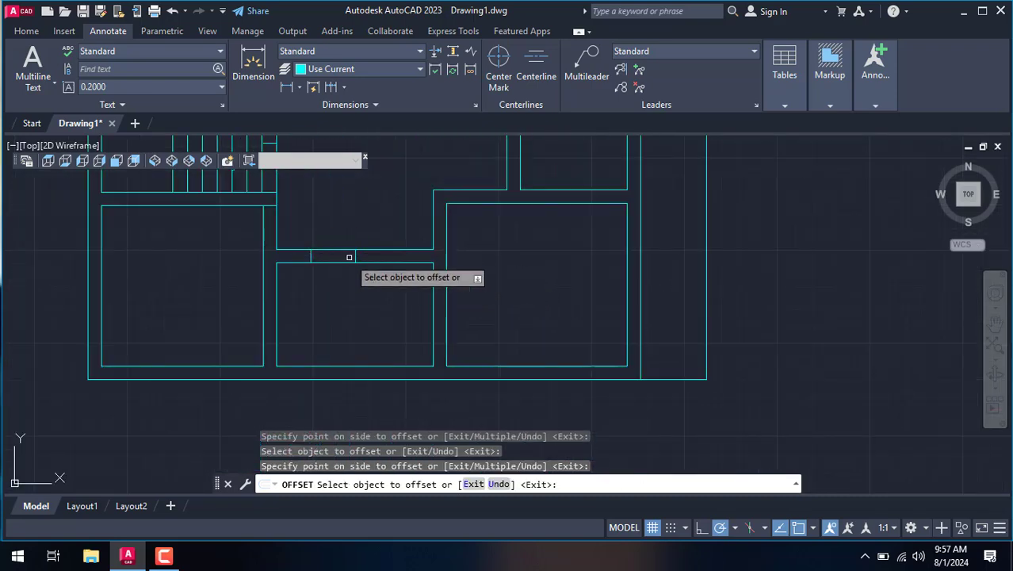
{"action": "left_click", "coordinate": [356, 254]}
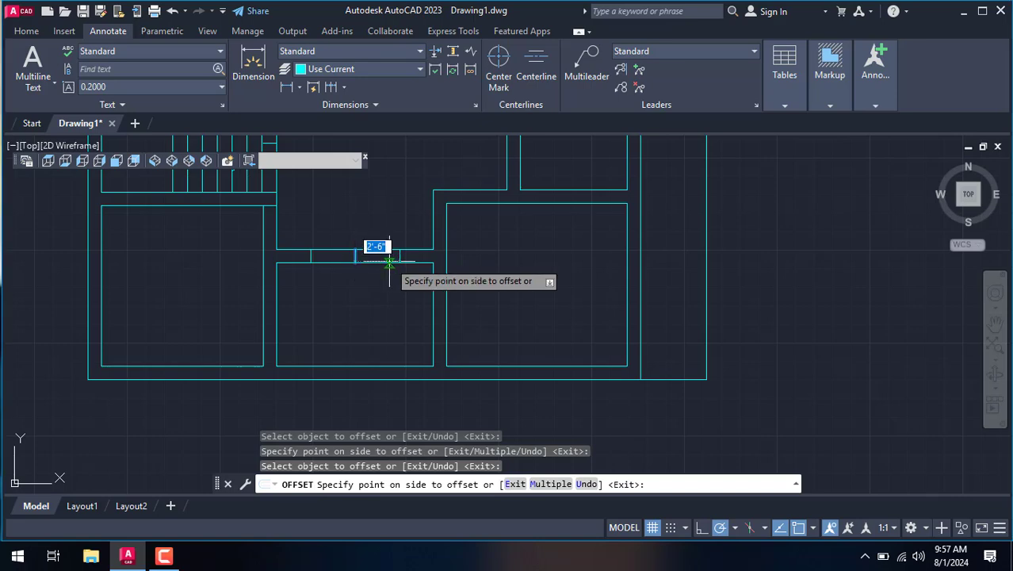
{"action": "scroll", "coordinate": [389, 248], "scroll_direction": "down", "scroll_amount": 3}
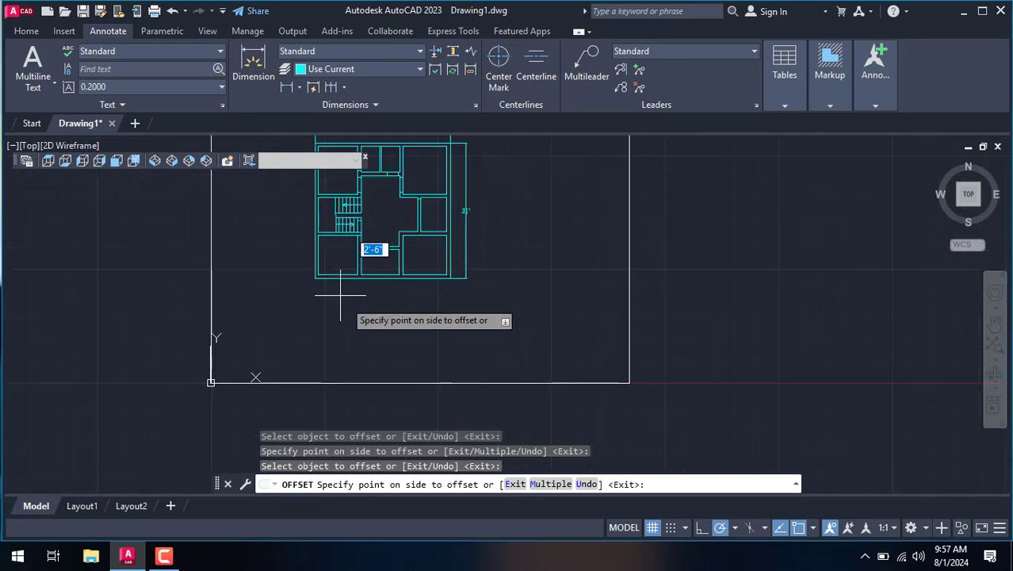
{"action": "scroll", "coordinate": [355, 229], "scroll_direction": "up", "scroll_amount": 4}
{"action": "left_click", "coordinate": [450, 268]}
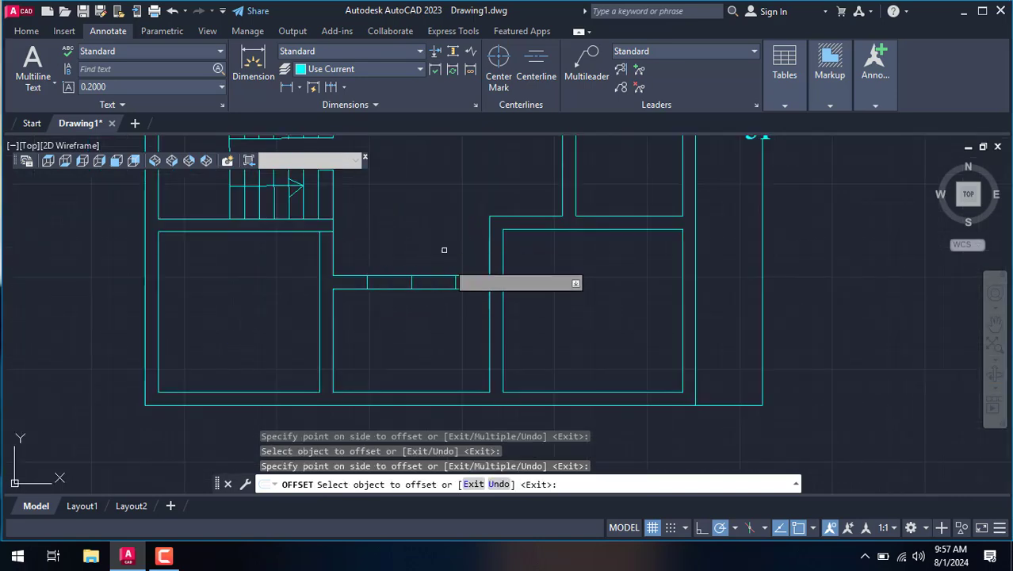
{"action": "scroll", "coordinate": [444, 236], "scroll_direction": "down", "scroll_amount": 4}
{"action": "scroll", "coordinate": [432, 172], "scroll_direction": "up", "scroll_amount": 4}
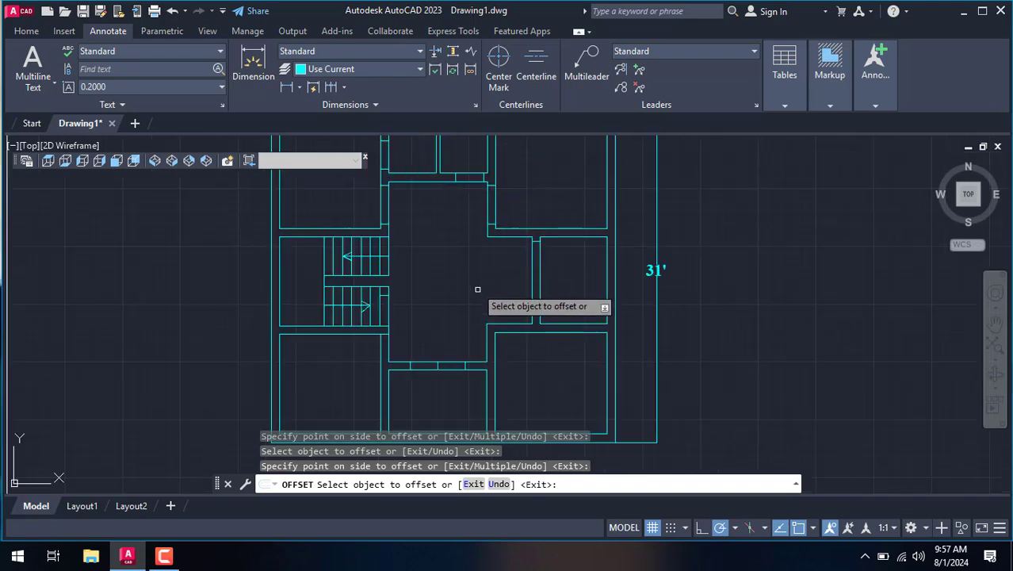
{"action": "scroll", "coordinate": [481, 292], "scroll_direction": "up", "scroll_amount": 2}
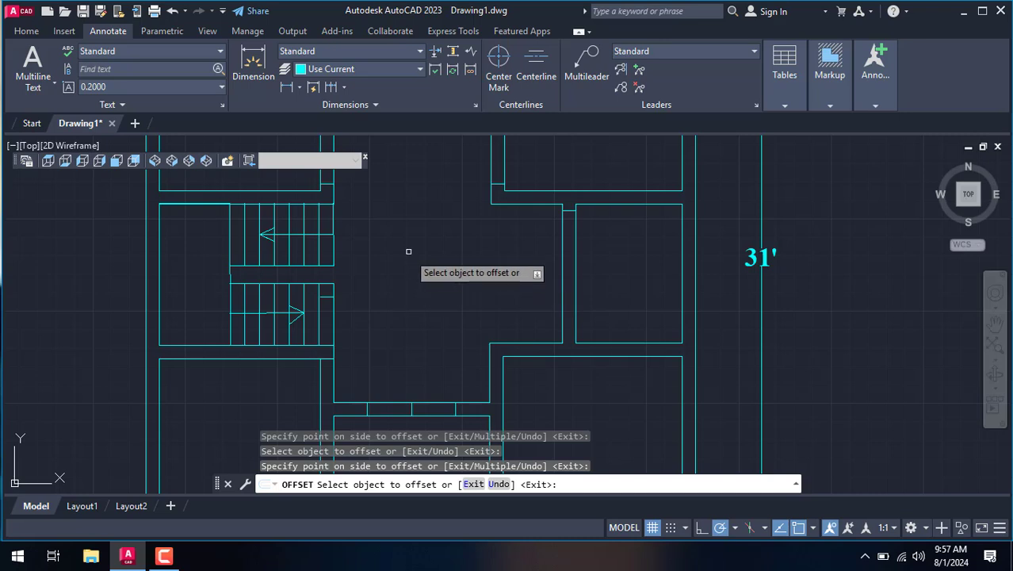
{"action": "right_click", "coordinate": [428, 287]}
{"action": "left_click", "coordinate": [457, 316]}
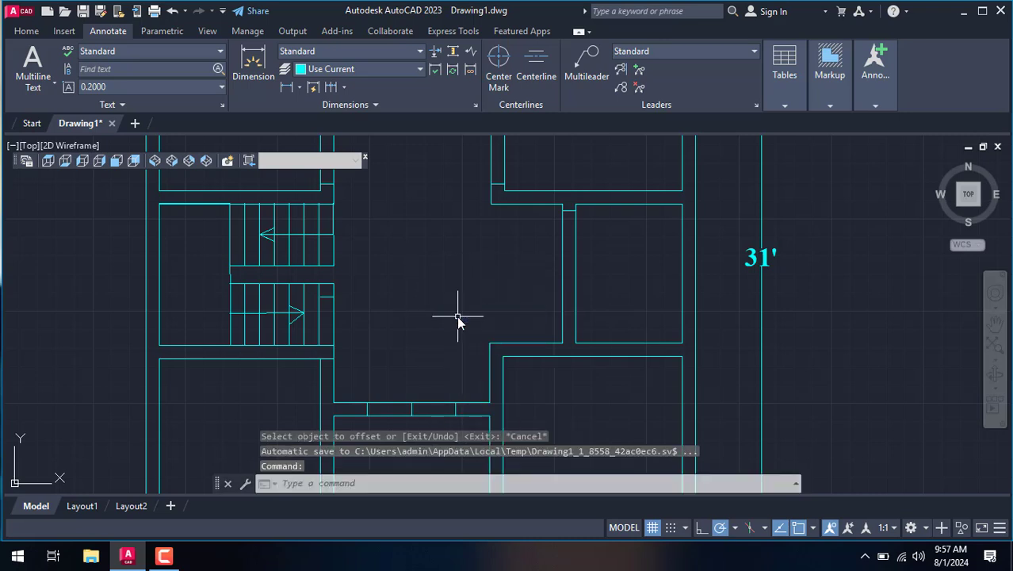
{"action": "type", "text": "dli"}
{"action": "key", "text": "Return"}
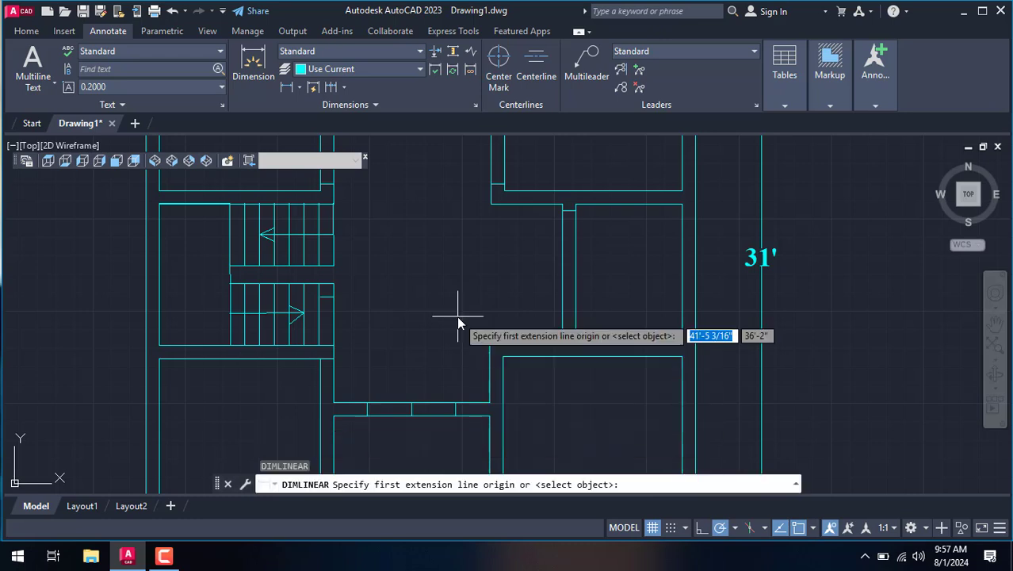
{"action": "left_click", "coordinate": [561, 344]}
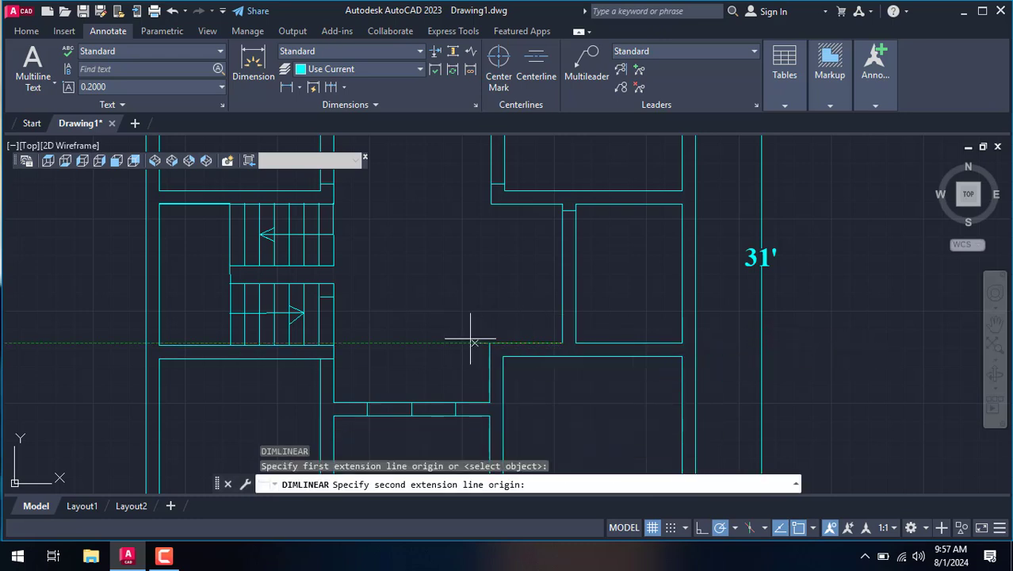
{"action": "left_click", "coordinate": [489, 343]}
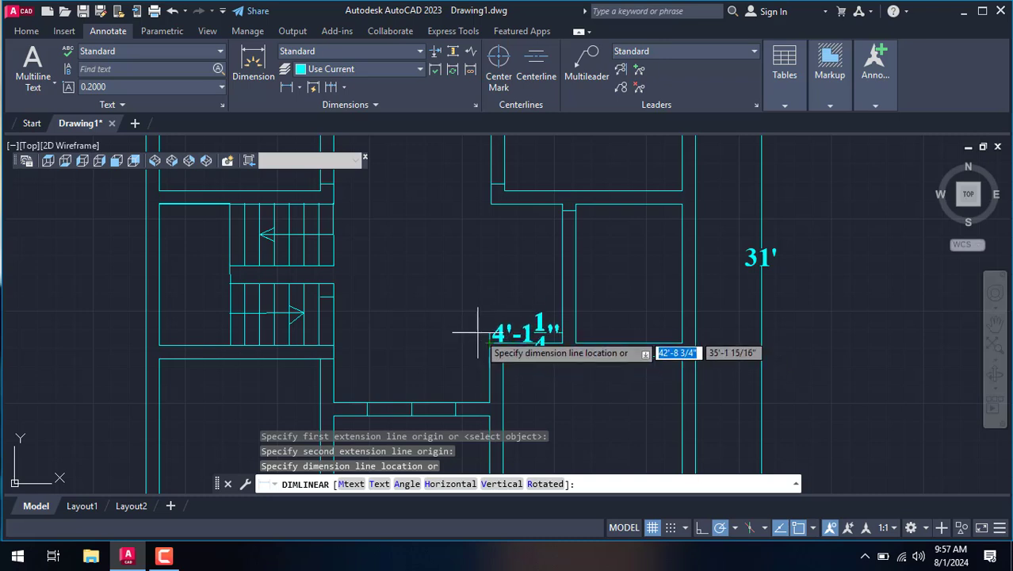
{"action": "type", "text": "u"}
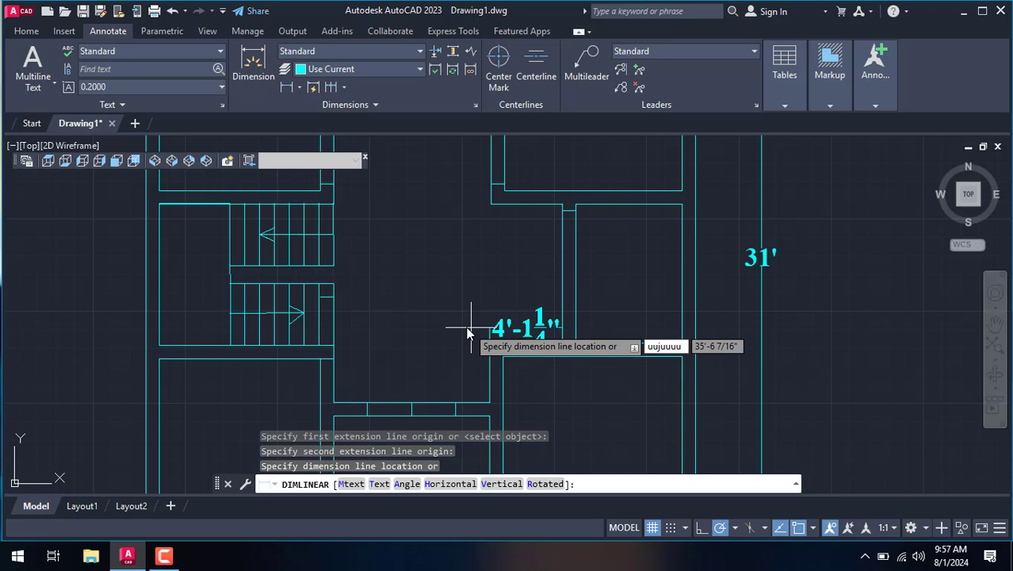
{"action": "key", "text": "Return"}
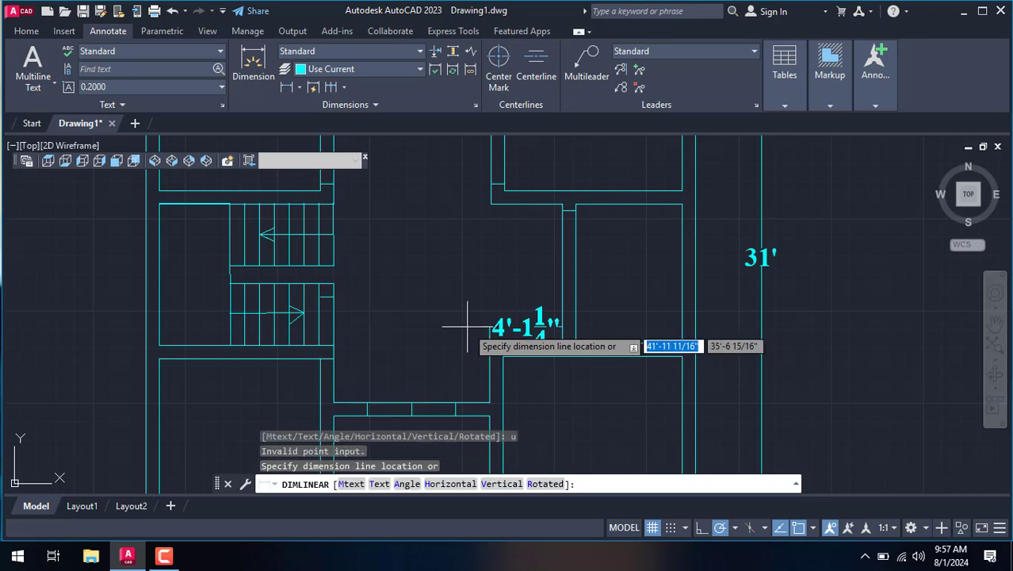
{"action": "left_click", "coordinate": [480, 283]}
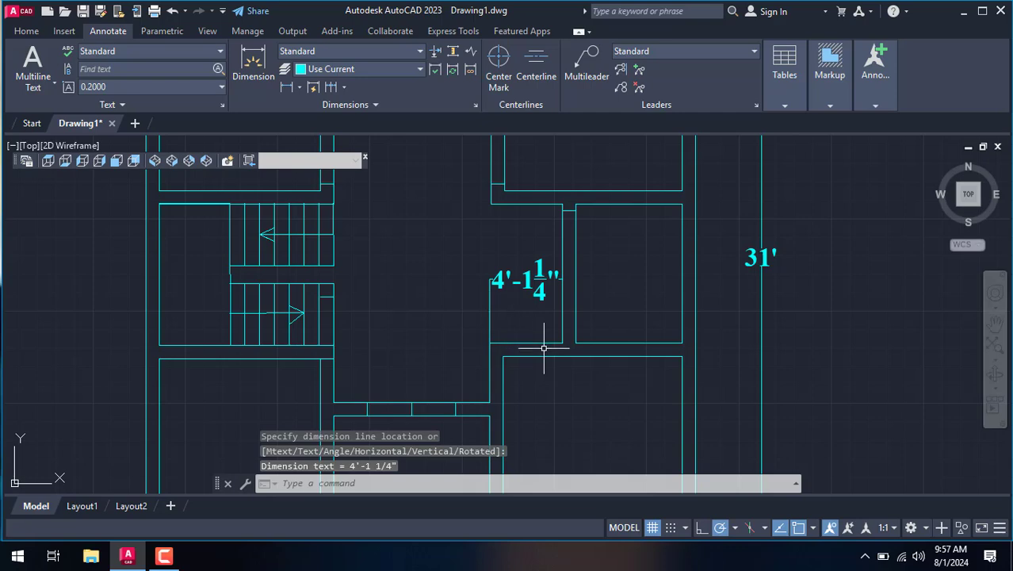
{"action": "scroll", "coordinate": [552, 345], "scroll_direction": "up", "scroll_amount": 4}
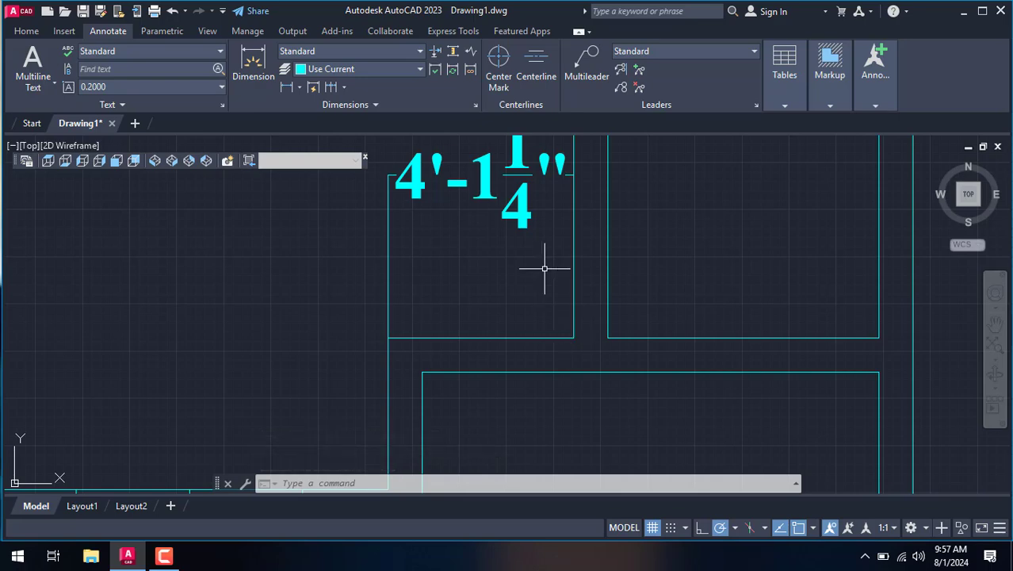
{"action": "left_click", "coordinate": [516, 214]}
Delete the selected dimension and draw a short vertical line closing the wall corner.
{"action": "key", "text": "Delete"}
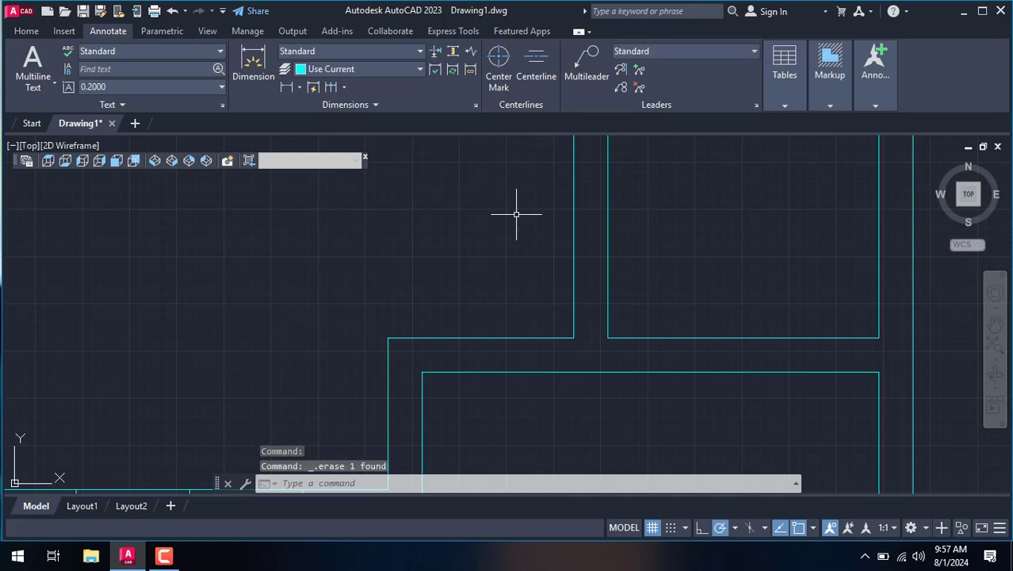
{"action": "type", "text": "l"}
{"action": "key", "text": "Return"}
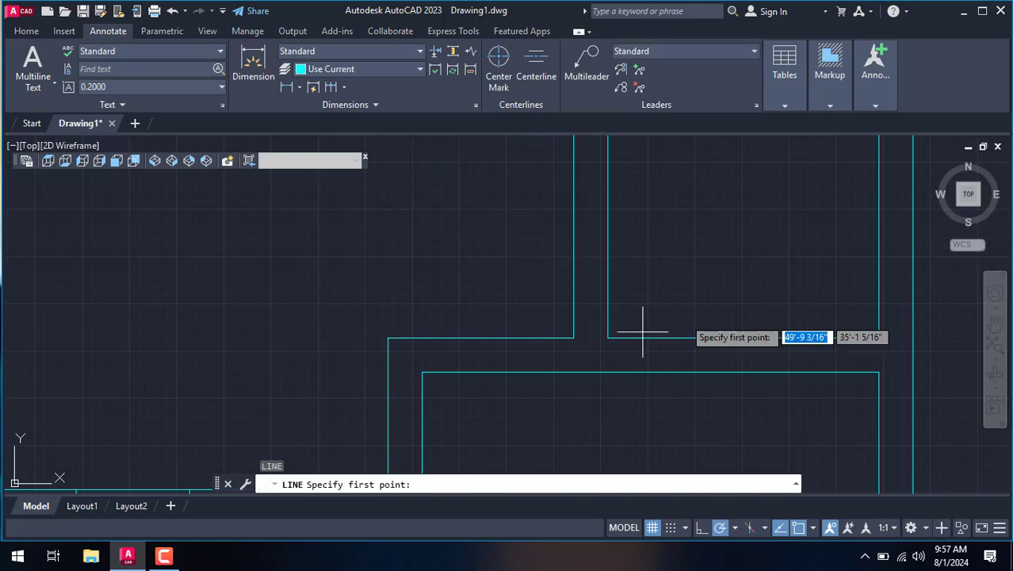
{"action": "left_click", "coordinate": [573, 337]}
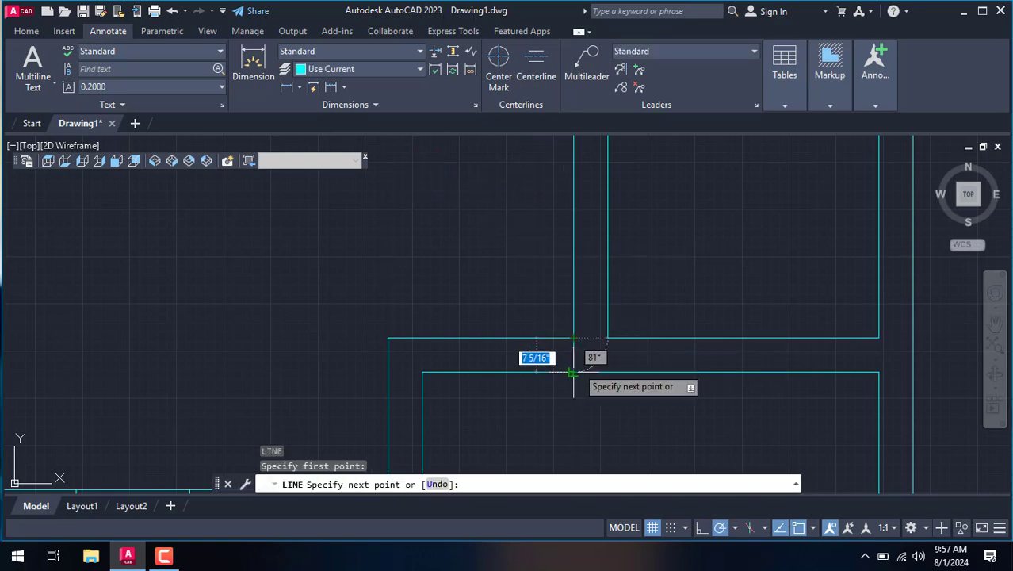
{"action": "left_click", "coordinate": [573, 371]}
{"action": "key", "text": "Escape"}
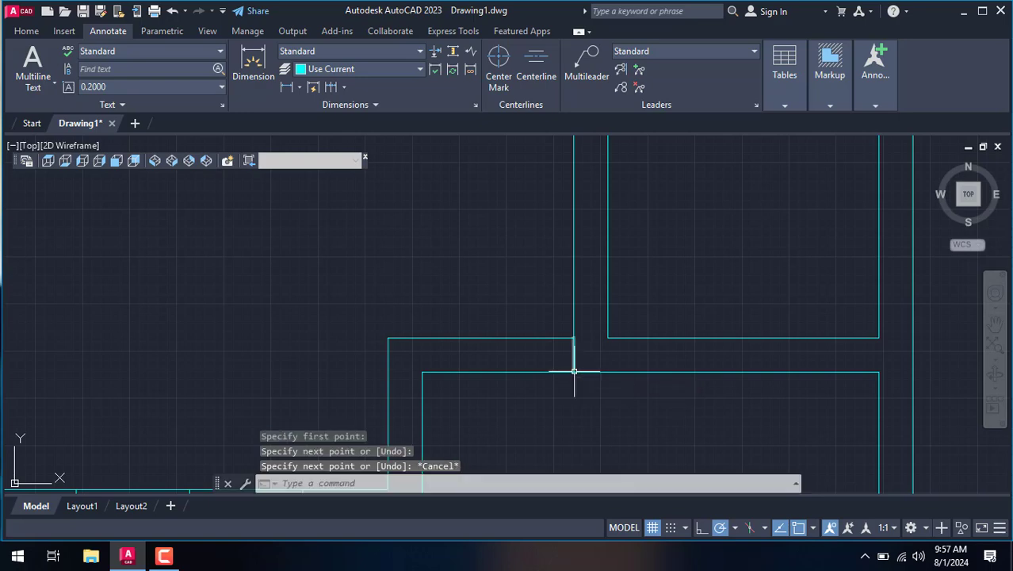
Offset the short vertical wall line 3'-6" to the left.
{"action": "type", "text": "o"}
{"action": "key", "text": "Return"}
{"action": "type", "text": "3.5'"}
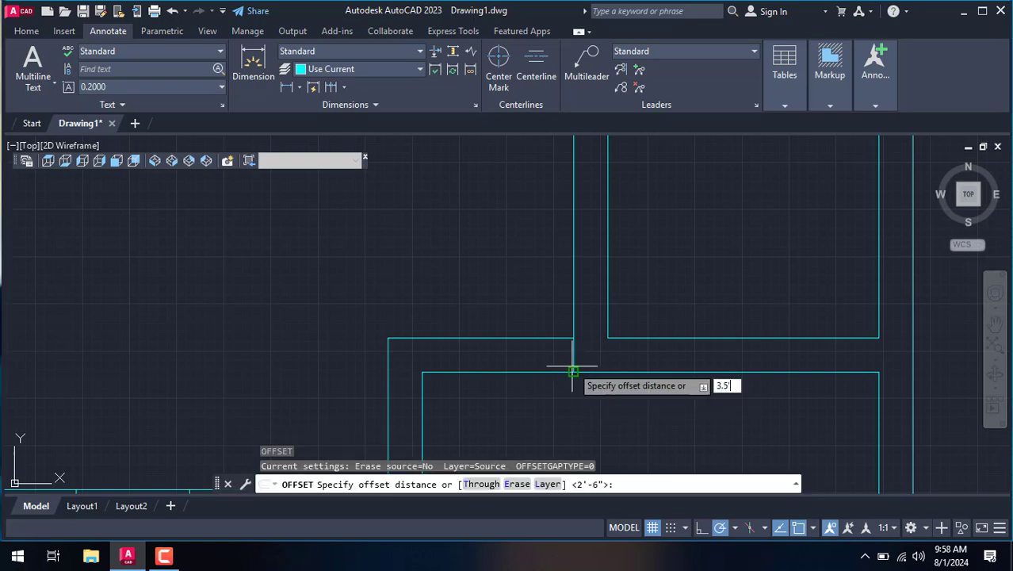
{"action": "key", "text": "Return"}
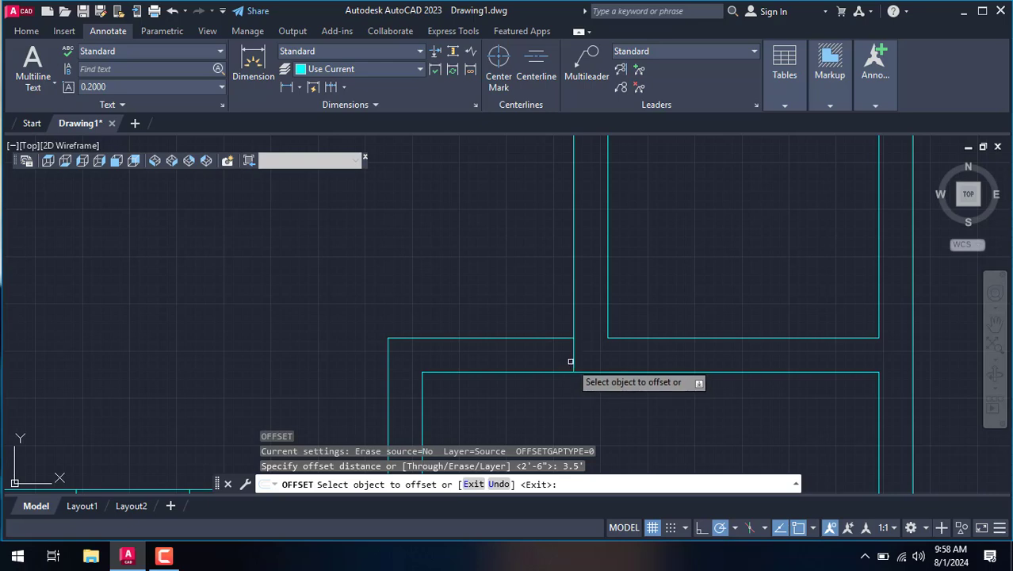
{"action": "left_click", "coordinate": [574, 360]}
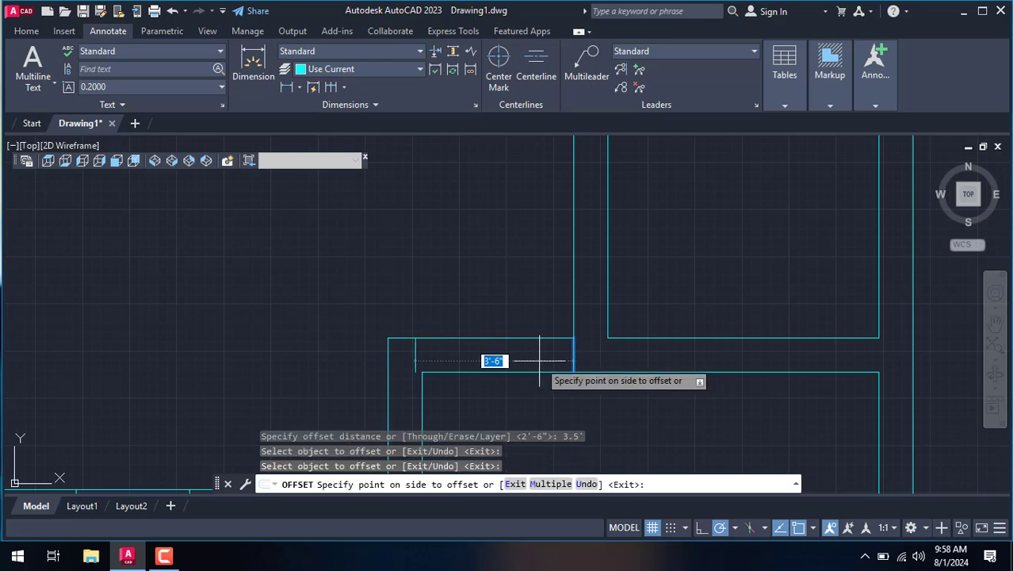
{"action": "left_click", "coordinate": [491, 358]}
{"action": "scroll", "coordinate": [429, 374], "scroll_direction": "up", "scroll_amount": 4}
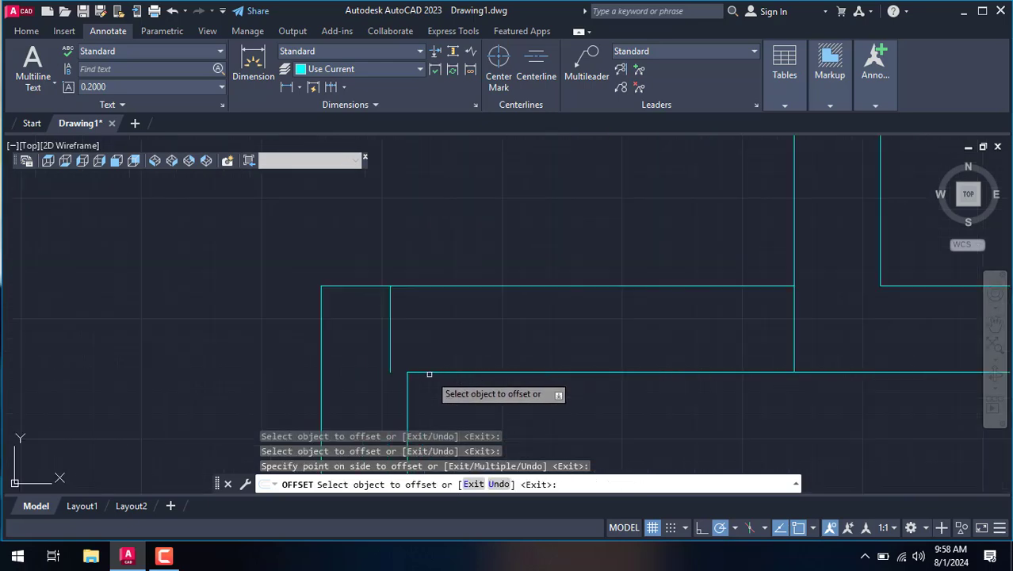
{"action": "scroll", "coordinate": [413, 379], "scroll_direction": "down", "scroll_amount": 2}
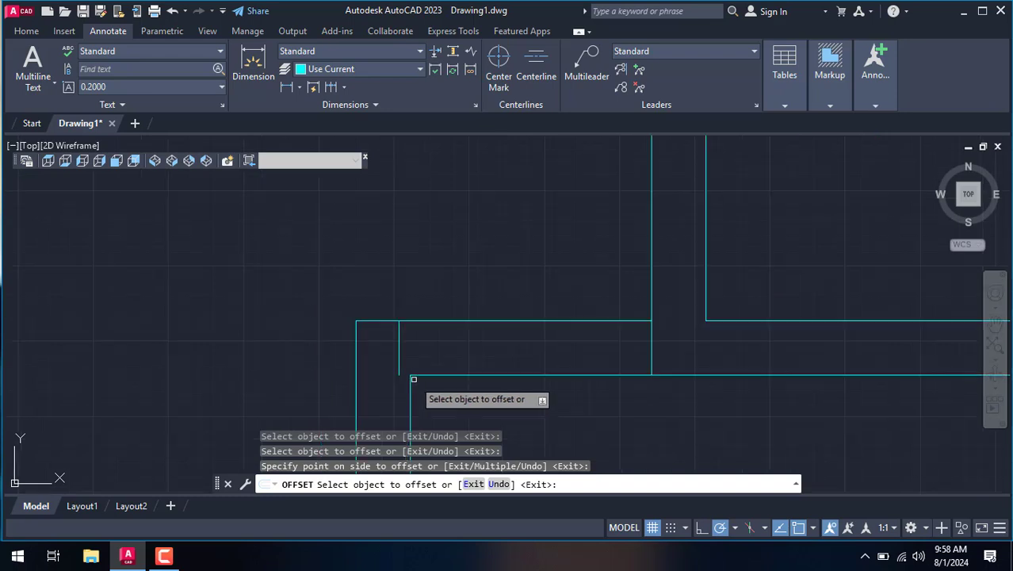
{"action": "right_click", "coordinate": [457, 227]}
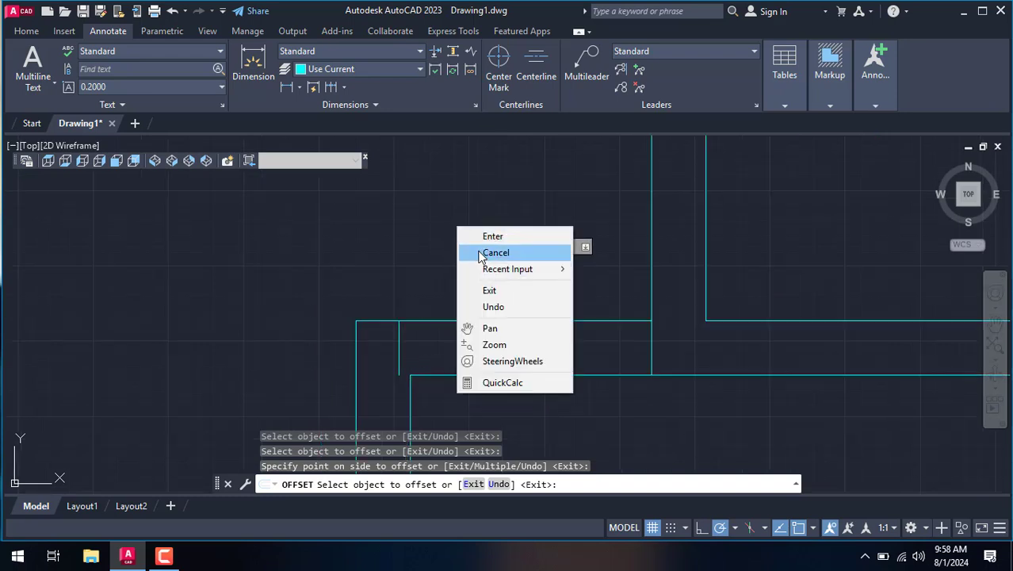
{"action": "left_click", "coordinate": [495, 252]}
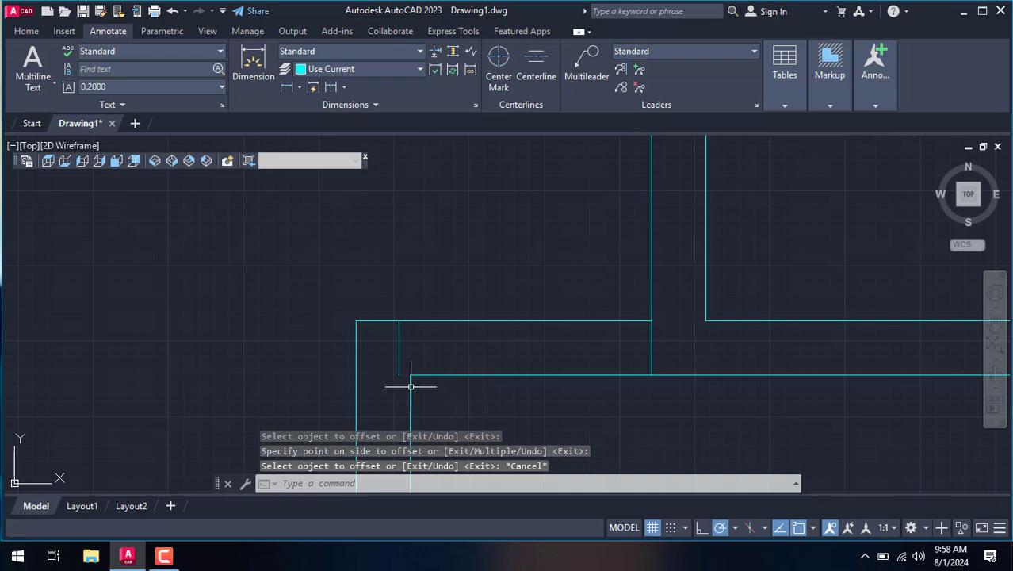
{"action": "mouse_move", "coordinate": [409, 386]}
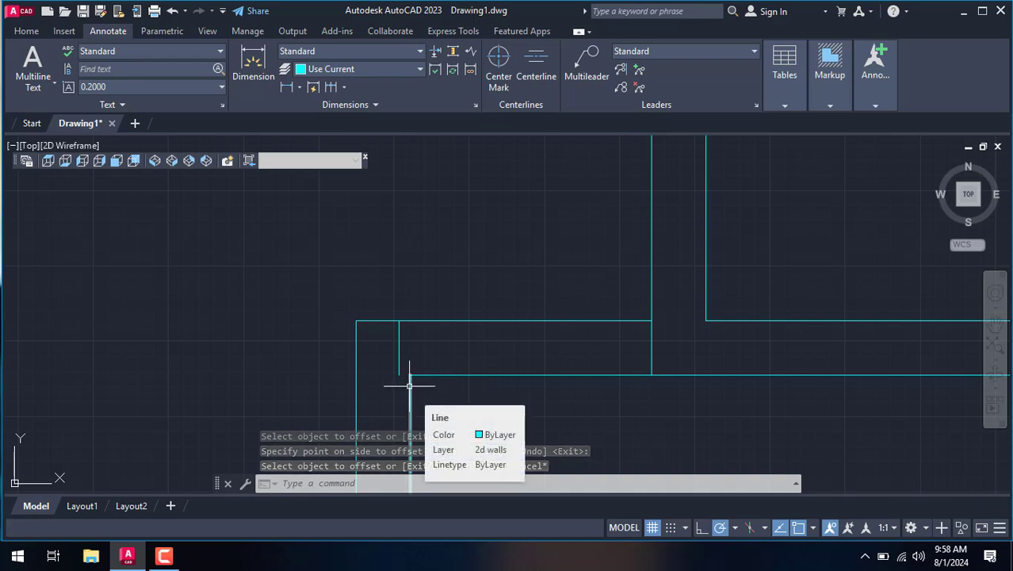
Draw a vertical line at the inner wall corner, then erase the stray vertical line.
{"action": "type", "text": "l"}
{"action": "key", "text": "Return"}
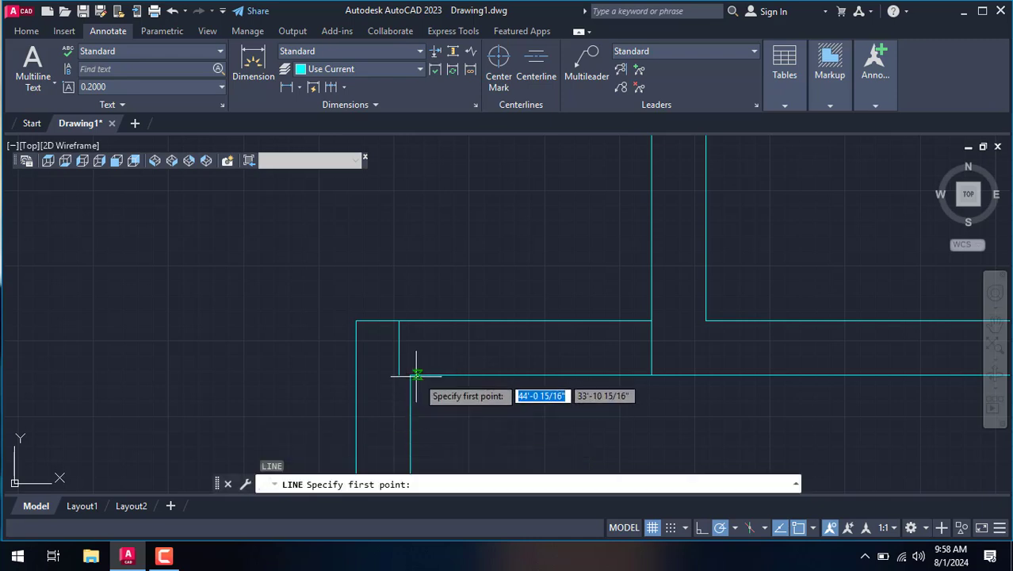
{"action": "left_click", "coordinate": [410, 374]}
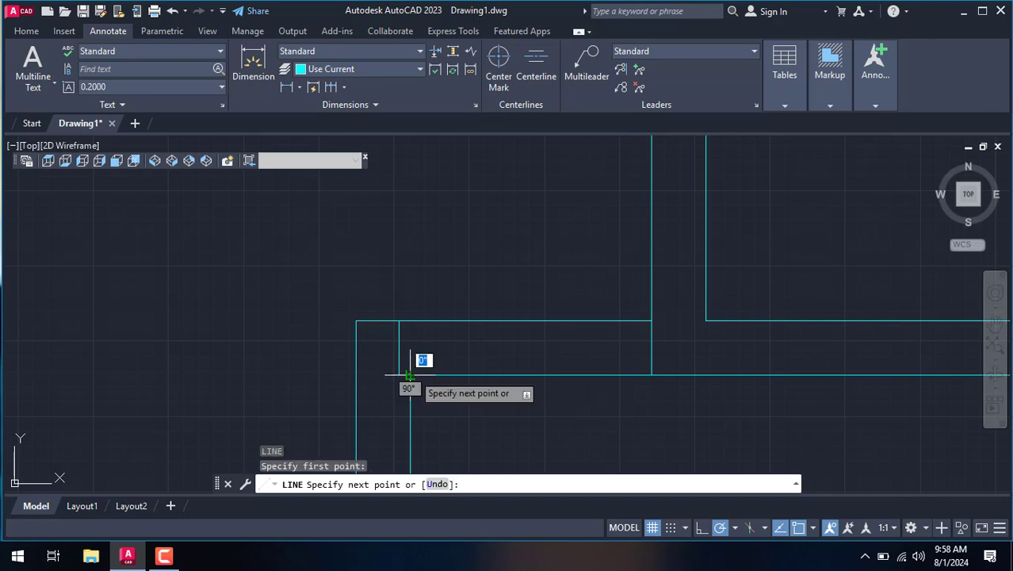
{"action": "left_click", "coordinate": [410, 321]}
{"action": "key", "text": "Escape"}
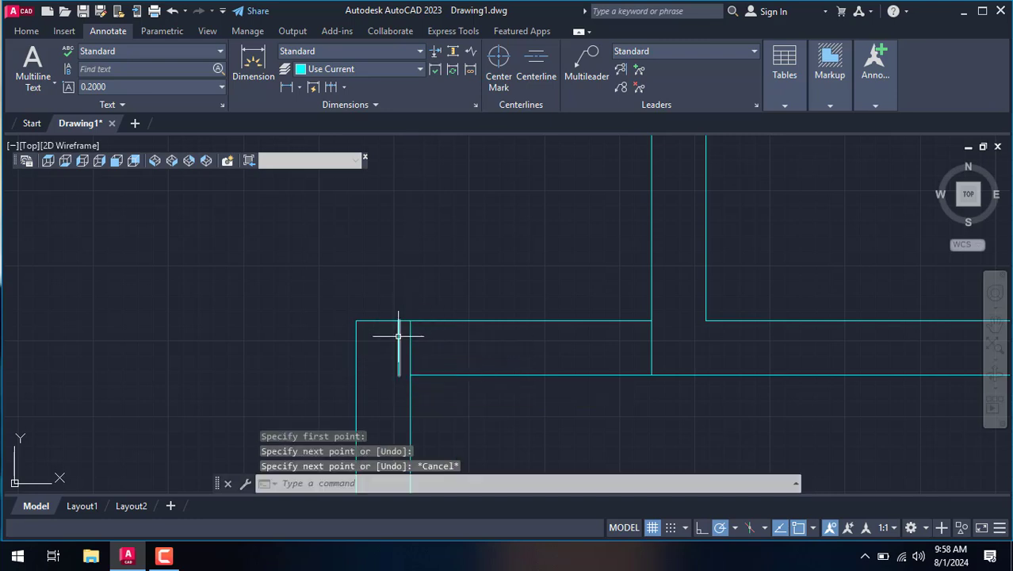
{"action": "left_click", "coordinate": [398, 336]}
{"action": "key", "text": "Delete"}
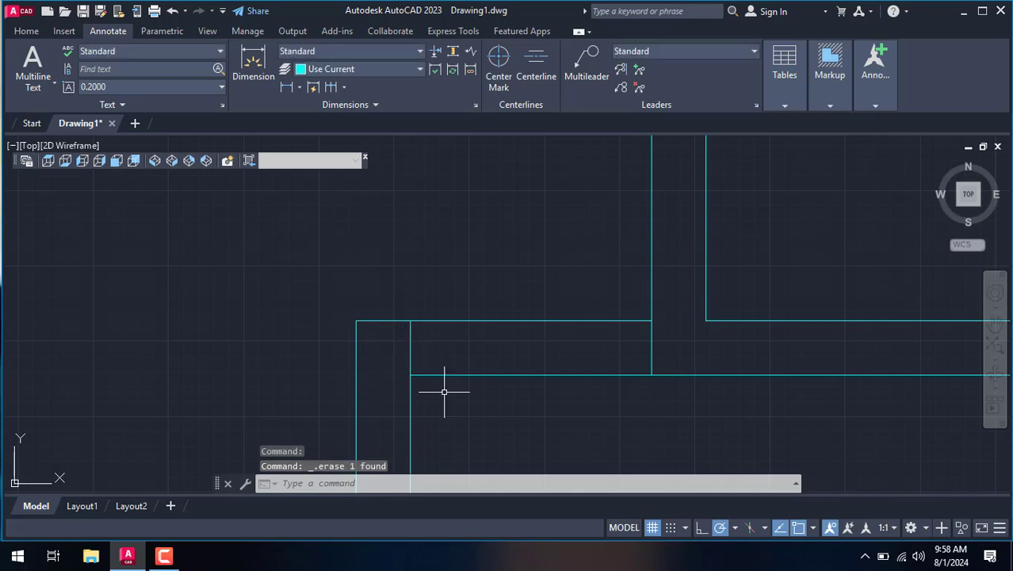
{"action": "scroll", "coordinate": [445, 388], "scroll_direction": "down", "scroll_amount": 2}
{"action": "scroll", "coordinate": [452, 385], "scroll_direction": "down", "scroll_amount": 2}
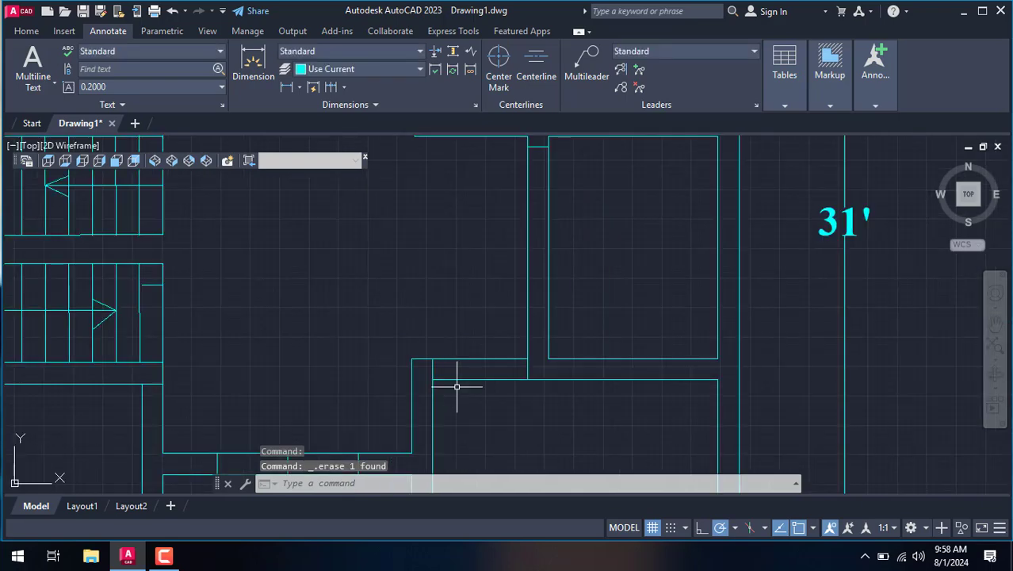
Trim wall line segments with fence cuts to open the first doorways.
{"action": "type", "text": "tr"}
{"action": "key", "text": "Return"}
{"action": "mouse_move", "coordinate": [457, 390]}
{"action": "left_mouse_down"}
{"action": "mouse_move", "coordinate": [470, 344]}
{"action": "mouse_move", "coordinate": [467, 357]}
{"action": "left_mouse_up"}
{"action": "scroll", "coordinate": [466, 357], "scroll_direction": "down", "scroll_amount": 4}
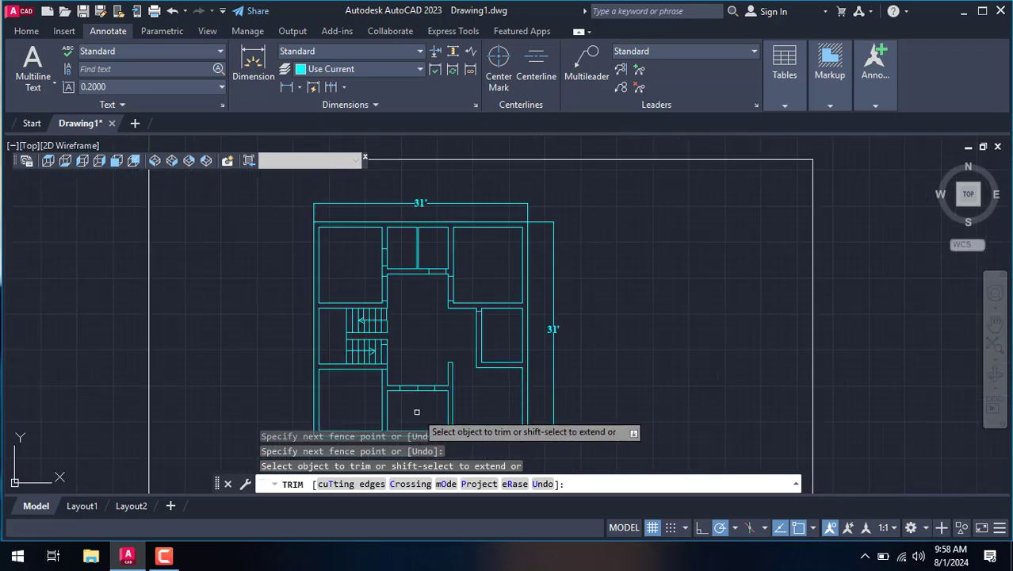
{"action": "scroll", "coordinate": [416, 410], "scroll_direction": "up", "scroll_amount": 3}
{"action": "scroll", "coordinate": [415, 409], "scroll_direction": "up", "scroll_amount": 2}
{"action": "mouse_move", "coordinate": [422, 295]}
{"action": "left_mouse_down"}
{"action": "mouse_move", "coordinate": [432, 376]}
{"action": "mouse_move", "coordinate": [407, 333]}
{"action": "left_mouse_up"}
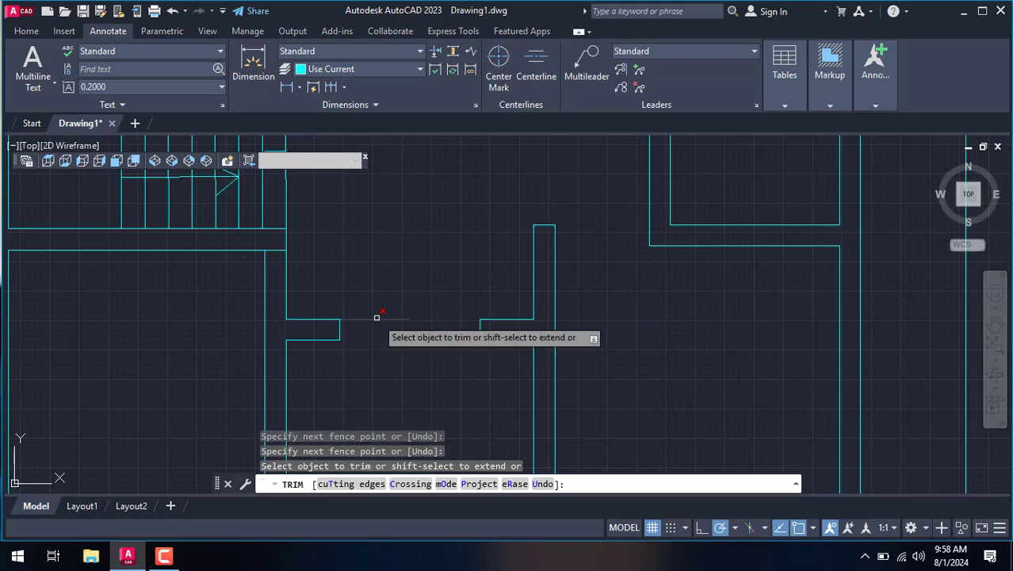
{"action": "scroll", "coordinate": [404, 333], "scroll_direction": "down", "scroll_amount": 3}
{"action": "scroll", "coordinate": [448, 301], "scroll_direction": "down", "scroll_amount": 1}
{"action": "scroll", "coordinate": [483, 266], "scroll_direction": "up", "scroll_amount": 5}
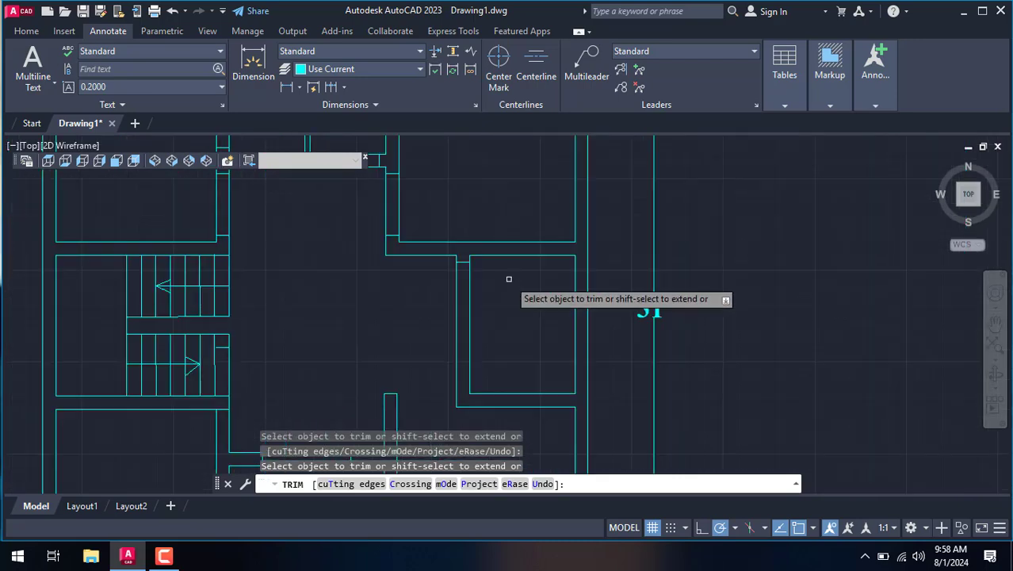
{"action": "left_click_drag", "start_coordinate": [416, 199], "coordinate": [349, 212]}
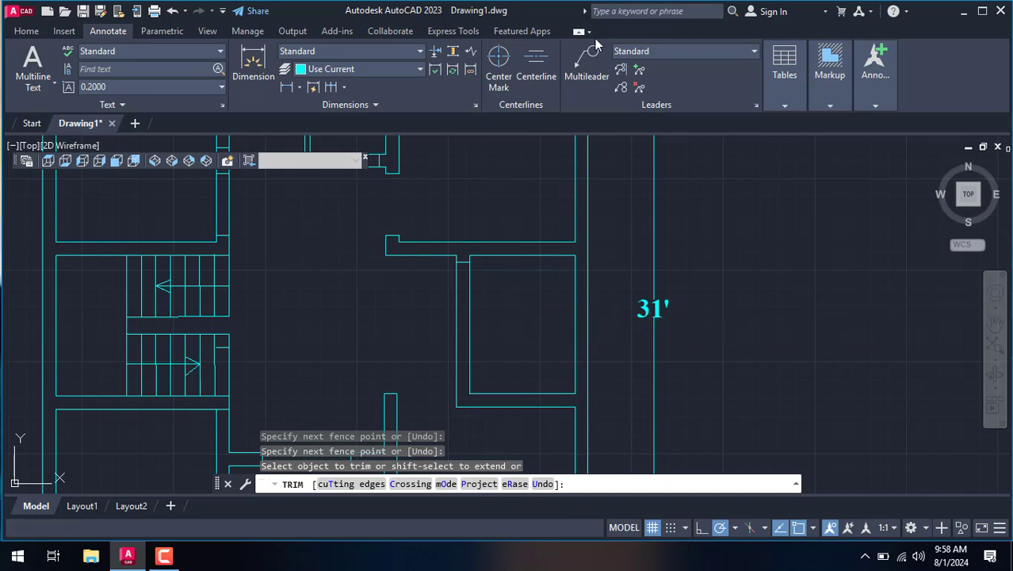
{"action": "scroll", "coordinate": [570, 213], "scroll_direction": "down", "scroll_amount": 4}
{"action": "scroll", "coordinate": [456, 181], "scroll_direction": "up", "scroll_amount": 5}
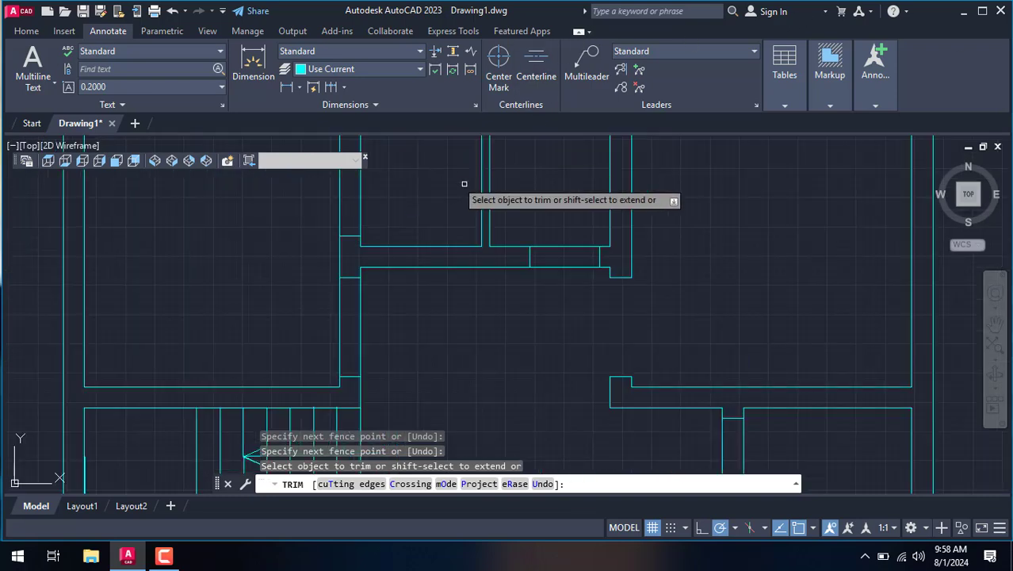
Trim the horizontal wall lines for a doorway and clean up the leftover stubs on the left.
{"action": "left_click_drag", "start_coordinate": [568, 257], "coordinate": [570, 242]}
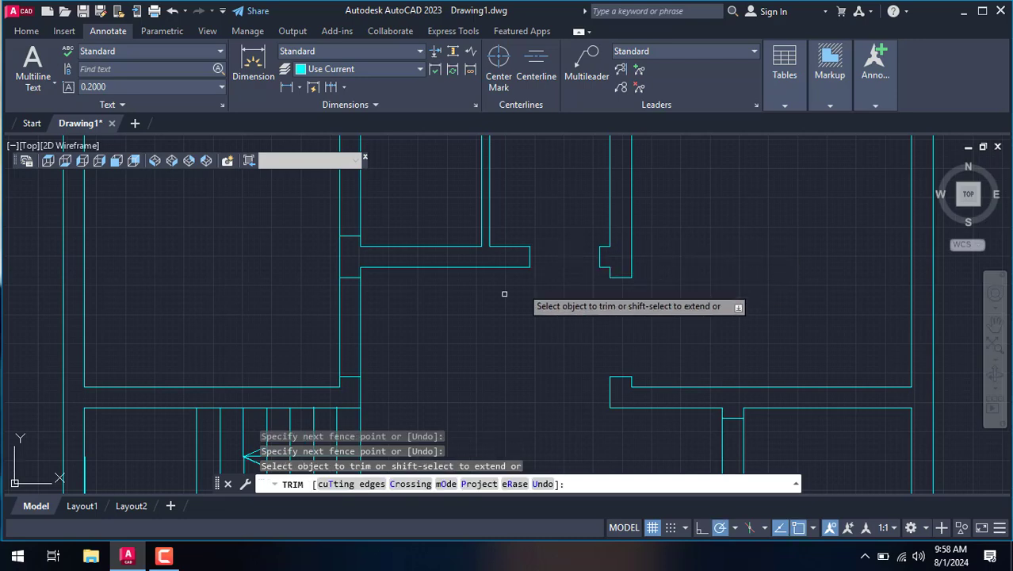
{"action": "left_click_drag", "start_coordinate": [396, 323], "coordinate": [305, 323]}
{"action": "scroll", "coordinate": [400, 337], "scroll_direction": "down", "scroll_amount": 5}
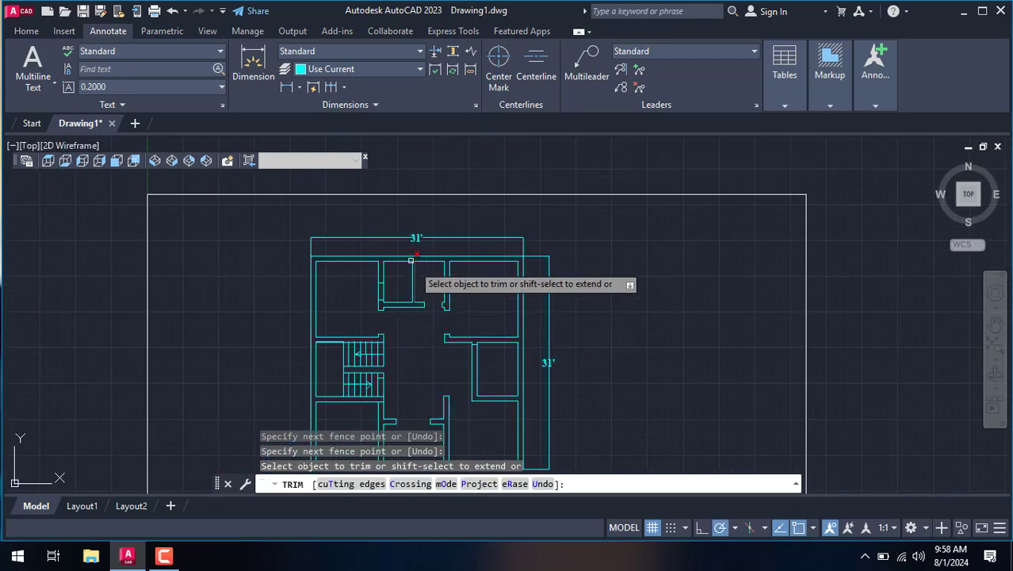
{"action": "scroll", "coordinate": [332, 324], "scroll_direction": "up", "scroll_amount": 5}
{"action": "scroll", "coordinate": [328, 317], "scroll_direction": "down", "scroll_amount": 4}
{"action": "scroll", "coordinate": [321, 337], "scroll_direction": "up", "scroll_amount": 1}
{"action": "scroll", "coordinate": [332, 346], "scroll_direction": "up", "scroll_amount": 4}
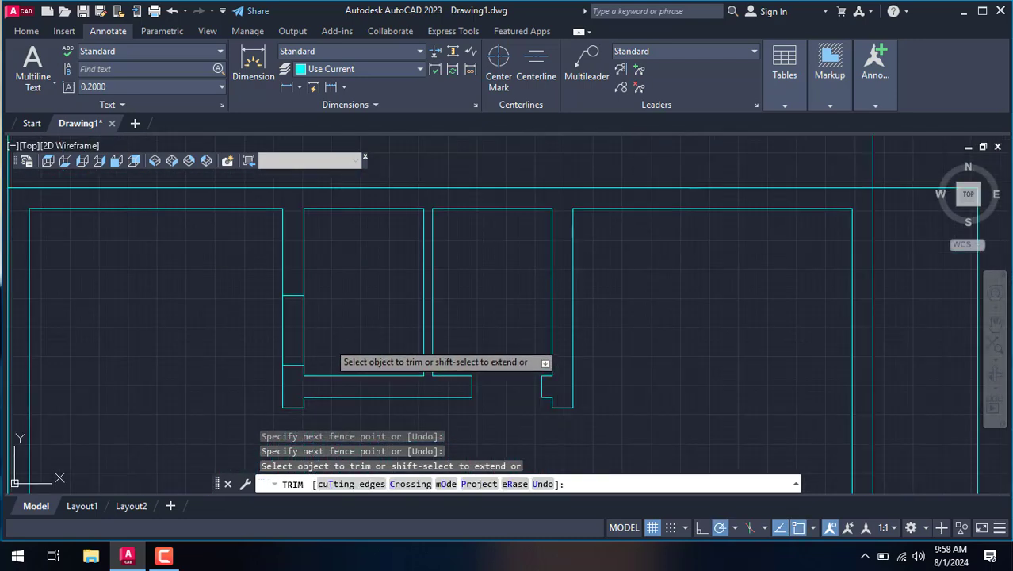
{"action": "left_click_drag", "start_coordinate": [327, 346], "coordinate": [260, 305]}
{"action": "scroll", "coordinate": [476, 246], "scroll_direction": "down", "scroll_amount": 4}
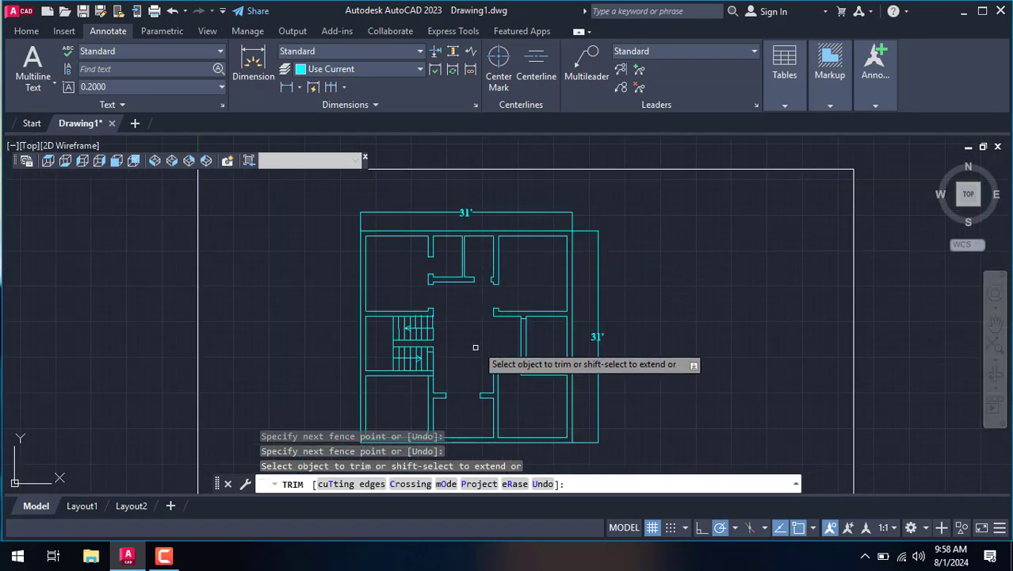
{"action": "scroll", "coordinate": [454, 299], "scroll_direction": "down", "scroll_amount": 2}
{"action": "scroll", "coordinate": [456, 386], "scroll_direction": "up", "scroll_amount": 2}
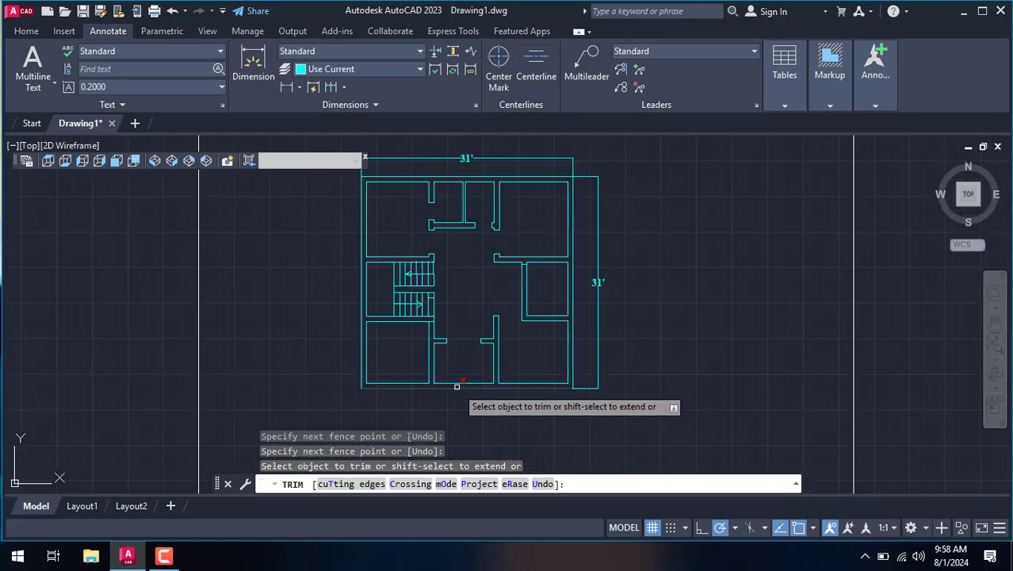
{"action": "scroll", "coordinate": [475, 279], "scroll_direction": "up", "scroll_amount": 2}
{"action": "right_click", "coordinate": [468, 263]}
{"action": "left_click", "coordinate": [491, 289]}
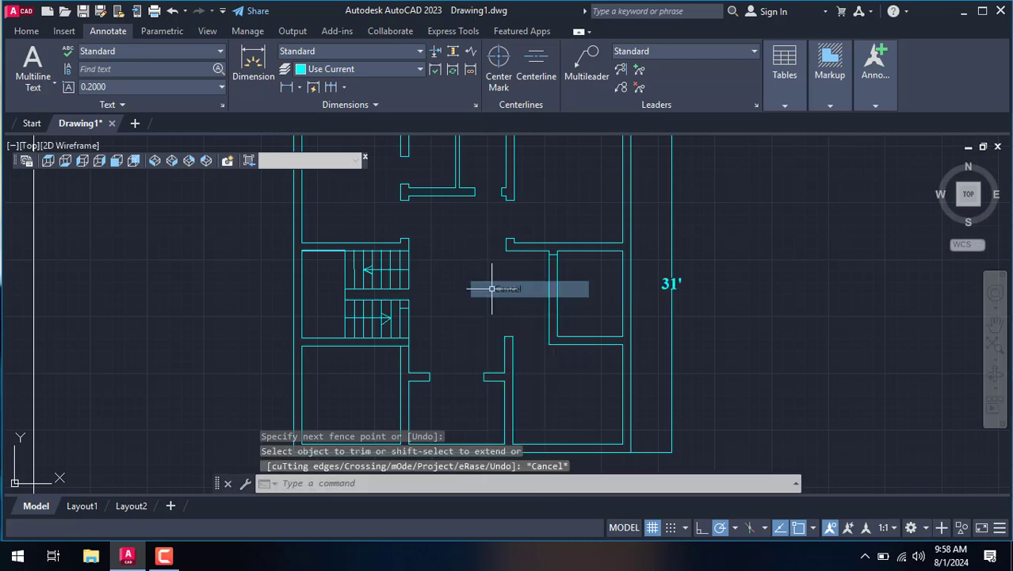
Offset the hall wall line 3' downward to mark a door opening.
{"action": "key", "text": "Return"}
{"action": "type", "text": "3'"}
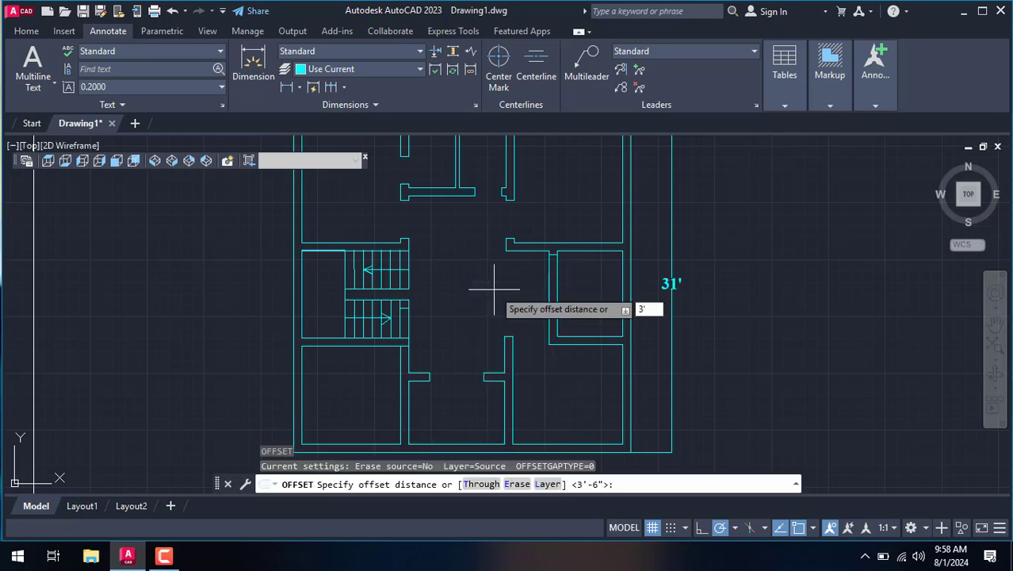
{"action": "key", "text": "Return"}
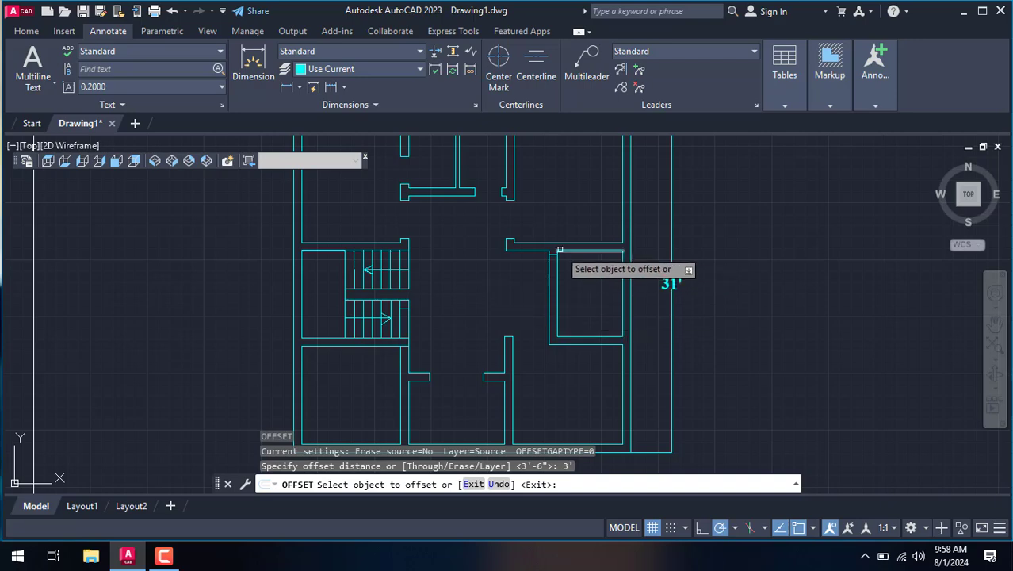
{"action": "scroll", "coordinate": [551, 256], "scroll_direction": "up", "scroll_amount": 4}
{"action": "left_click", "coordinate": [552, 258]}
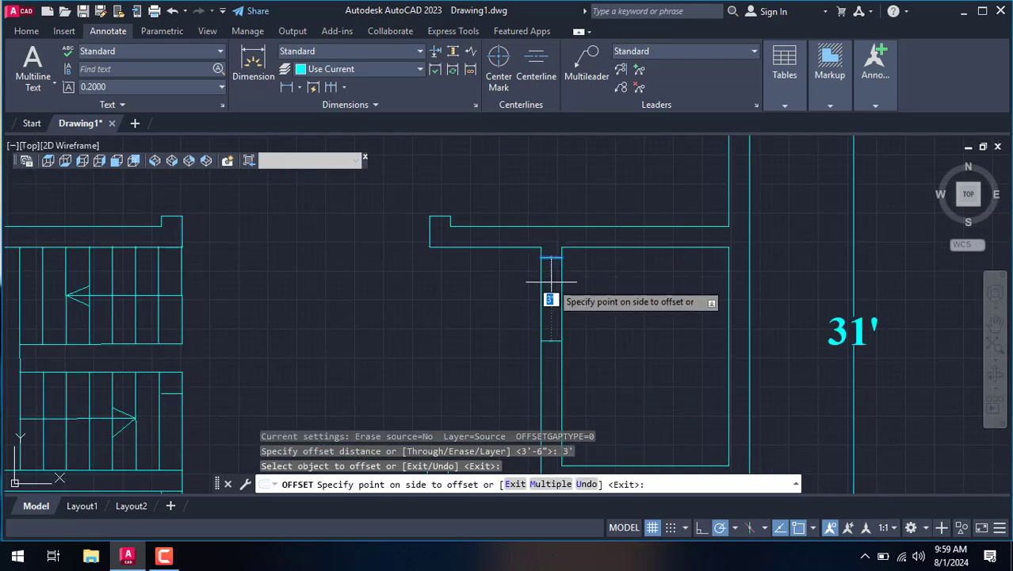
{"action": "left_click", "coordinate": [545, 290]}
{"action": "right_click", "coordinate": [588, 276]}
{"action": "left_click", "coordinate": [624, 302]}
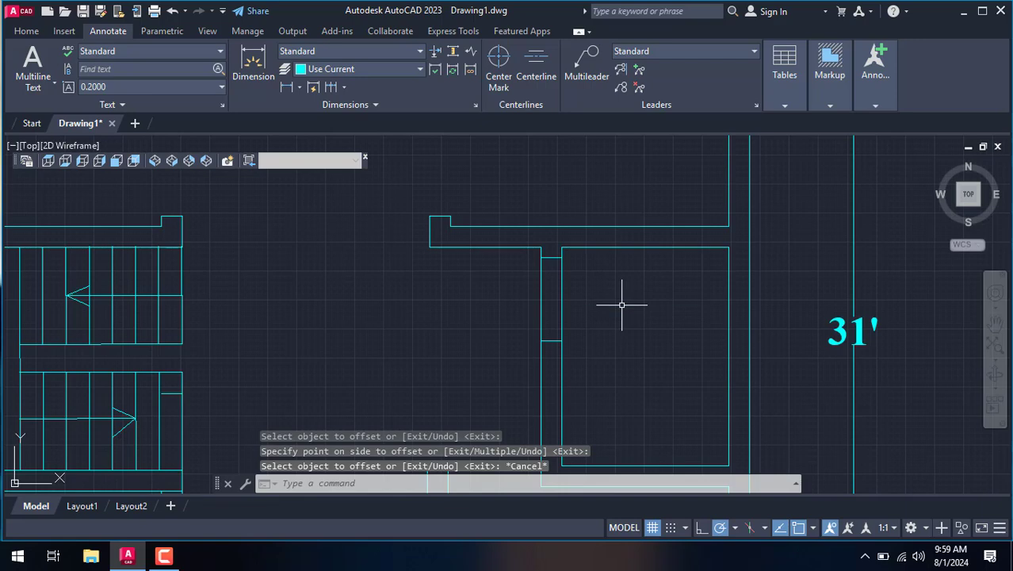
Trim the wall between the offset lines to form the 3' door gap.
{"action": "type", "text": "tr"}
{"action": "key", "text": "Return"}
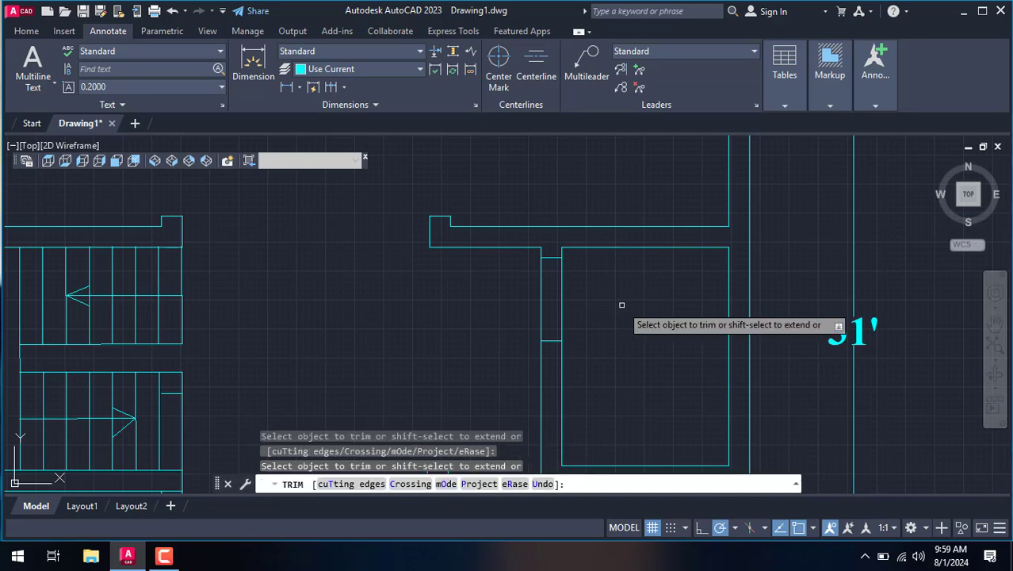
{"action": "left_click_drag", "start_coordinate": [622, 304], "coordinate": [501, 281]}
{"action": "scroll", "coordinate": [491, 284], "scroll_direction": "down", "scroll_amount": 3}
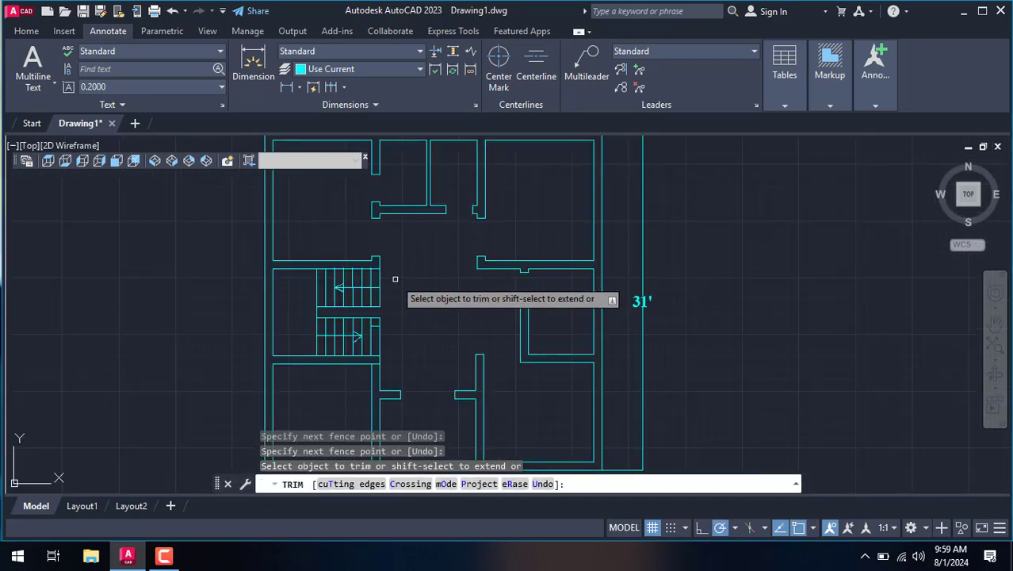
{"action": "right_click", "coordinate": [409, 252]}
{"action": "left_click", "coordinate": [426, 274]}
{"action": "scroll", "coordinate": [413, 253], "scroll_direction": "down", "scroll_amount": 5}
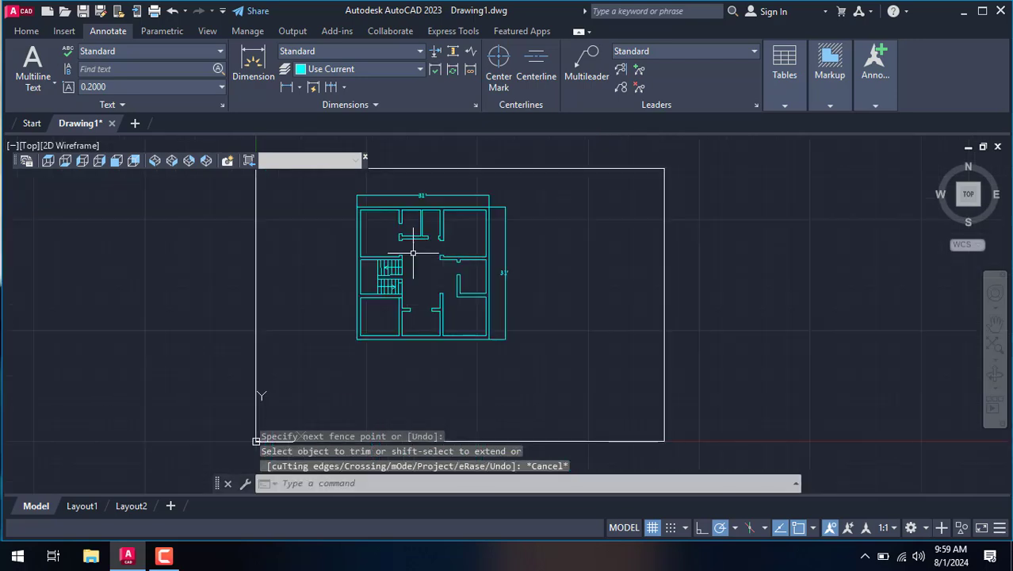
{"action": "scroll", "coordinate": [413, 252], "scroll_direction": "up", "scroll_amount": 3}
{"action": "scroll", "coordinate": [396, 286], "scroll_direction": "up", "scroll_amount": 3}
{"action": "scroll", "coordinate": [416, 313], "scroll_direction": "up", "scroll_amount": 2}
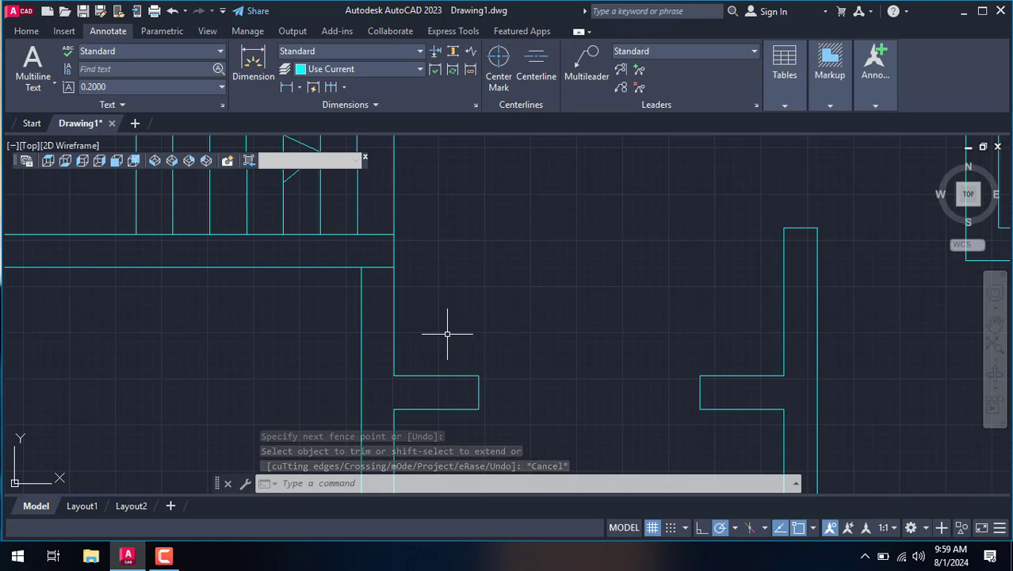
Trim away the vertical wall lines beneath the hall's horizontal wall to open the passage.
{"action": "type", "text": "l"}
{"action": "key", "text": "Return"}
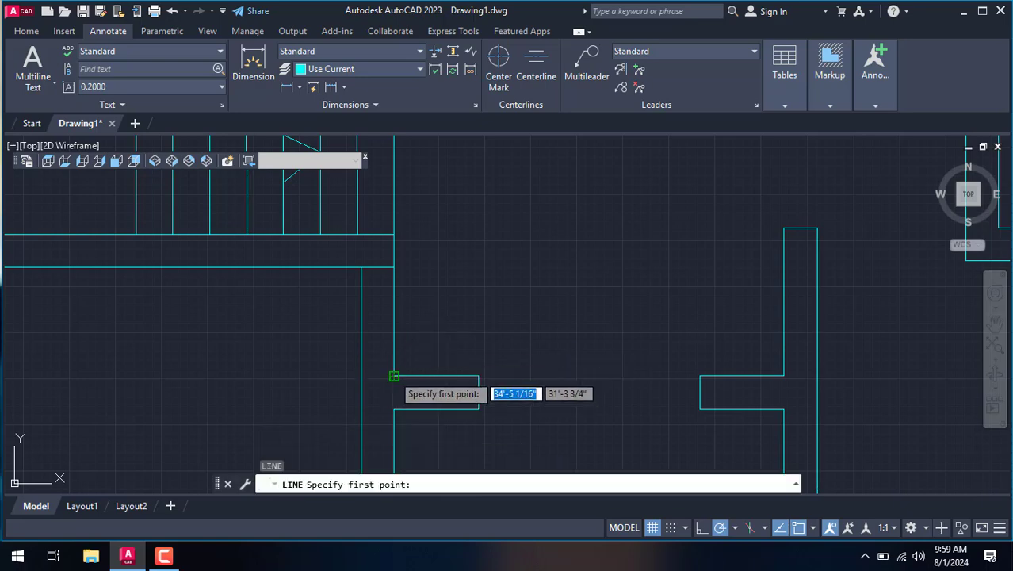
{"action": "left_click", "coordinate": [394, 376]}
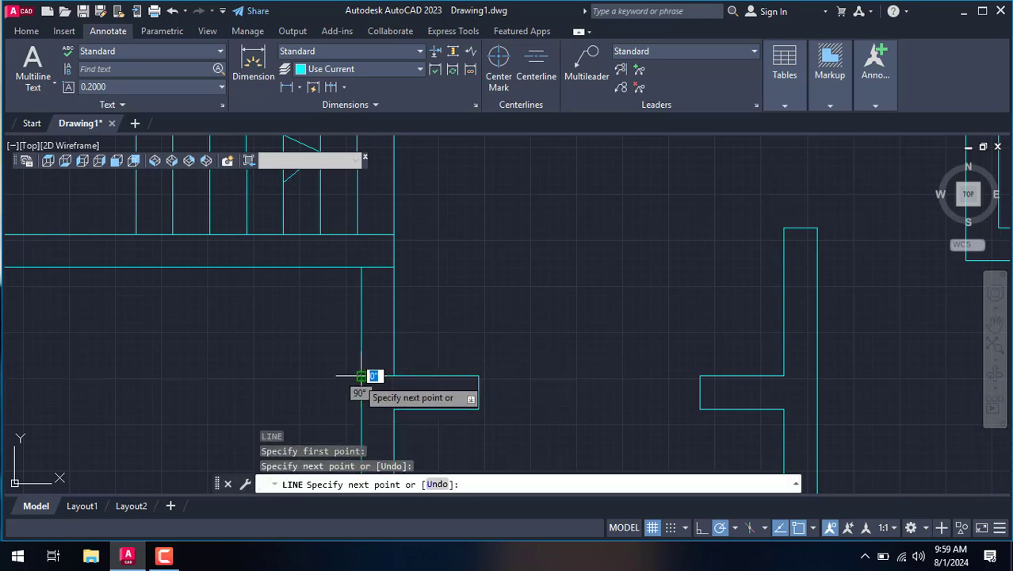
{"action": "key", "text": "Escape"}
{"action": "key", "text": "Return"}
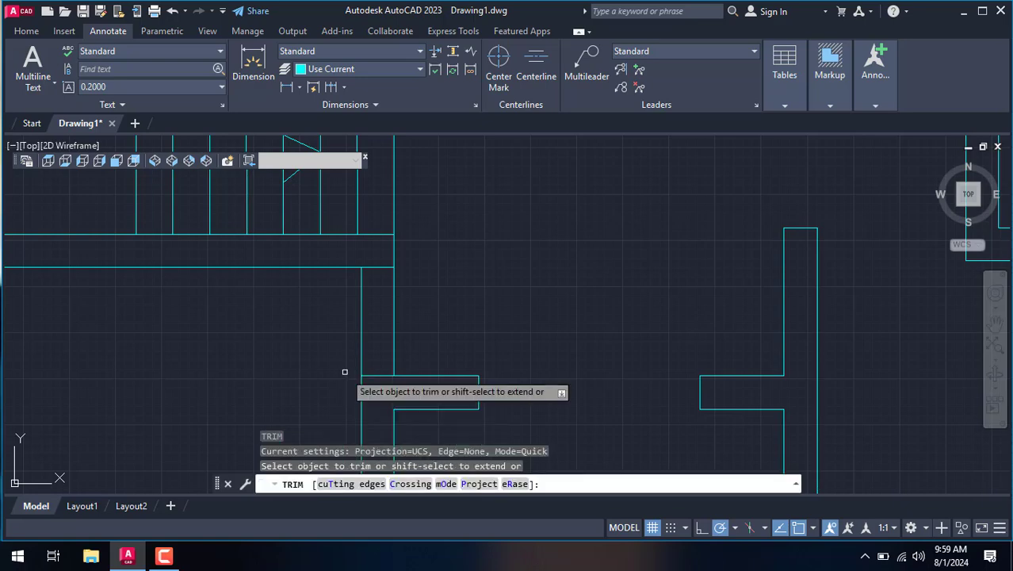
{"action": "left_click_drag", "start_coordinate": [344, 369], "coordinate": [392, 342]}
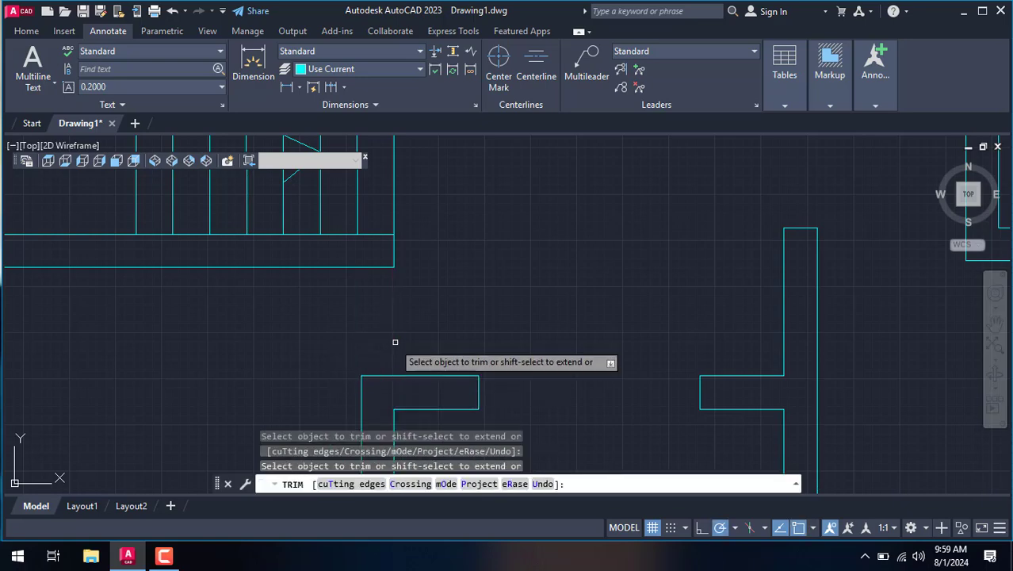
{"action": "right_click", "coordinate": [518, 239]}
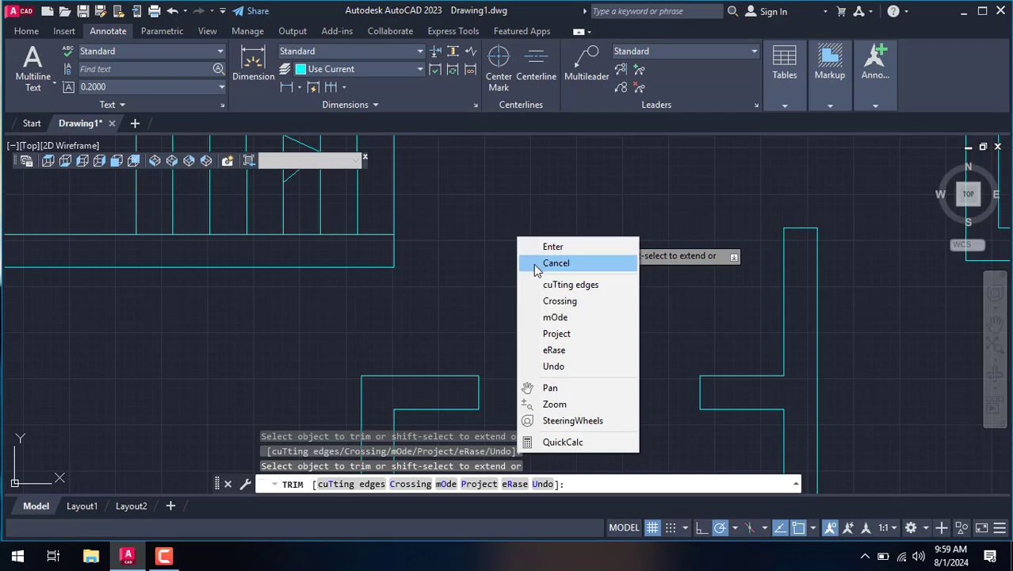
{"action": "left_click", "coordinate": [555, 263]}
{"action": "scroll", "coordinate": [525, 265], "scroll_direction": "down", "scroll_amount": 2}
{"action": "scroll", "coordinate": [523, 265], "scroll_direction": "down", "scroll_amount": 3}
{"action": "scroll", "coordinate": [527, 264], "scroll_direction": "up", "scroll_amount": 2}
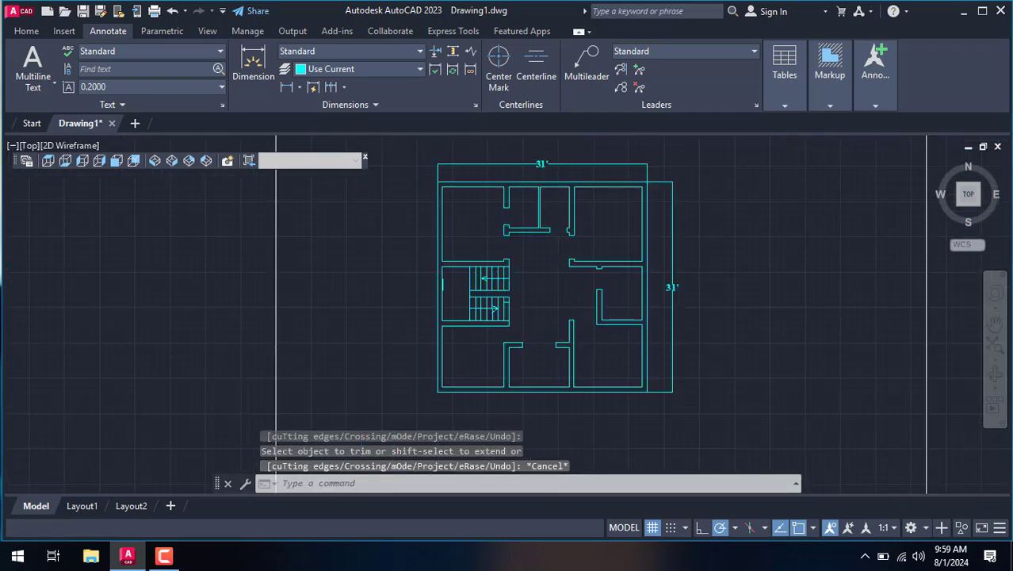
{"action": "scroll", "coordinate": [535, 265], "scroll_direction": "up", "scroll_amount": 2}
{"action": "scroll", "coordinate": [544, 264], "scroll_direction": "up", "scroll_amount": 2}
{"action": "scroll", "coordinate": [544, 263], "scroll_direction": "down", "scroll_amount": 2}
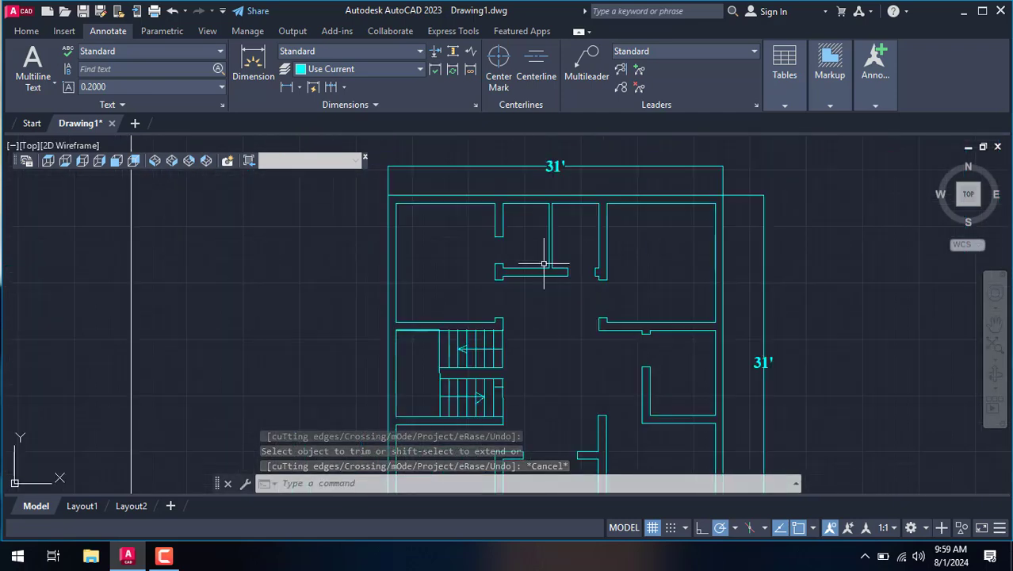
{"action": "scroll", "coordinate": [544, 263], "scroll_direction": "down", "scroll_amount": 2}
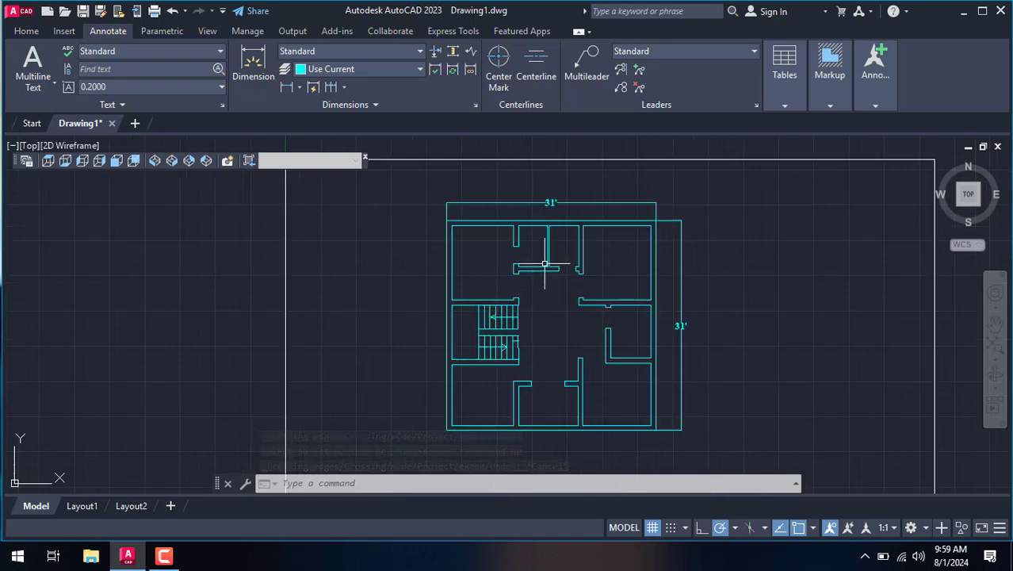
Add a layer named '2d dimensions' and set its colour to magenta.
{"action": "key", "text": "BackSpace"}
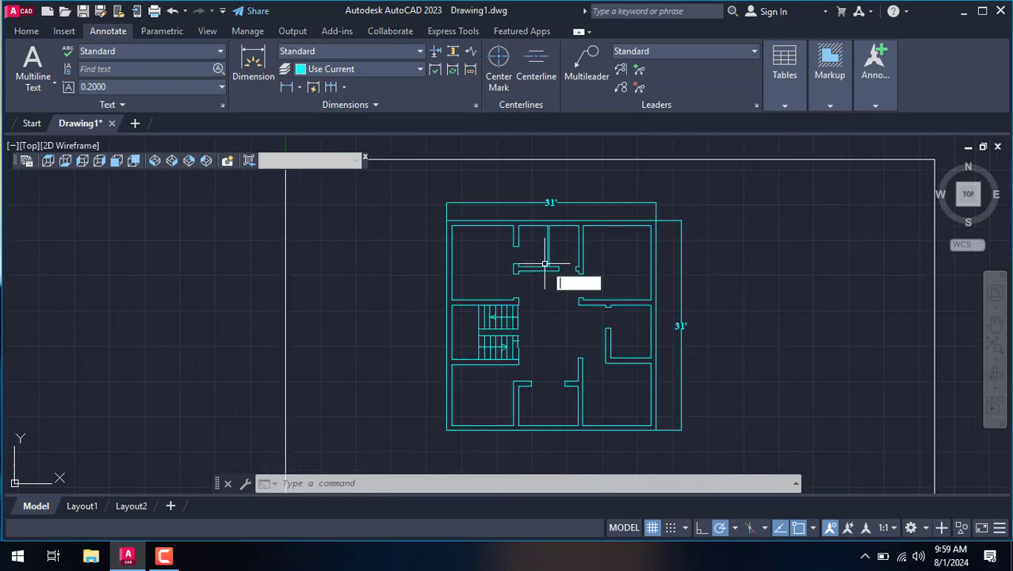
{"action": "type", "text": "La"}
{"action": "key", "text": "Return"}
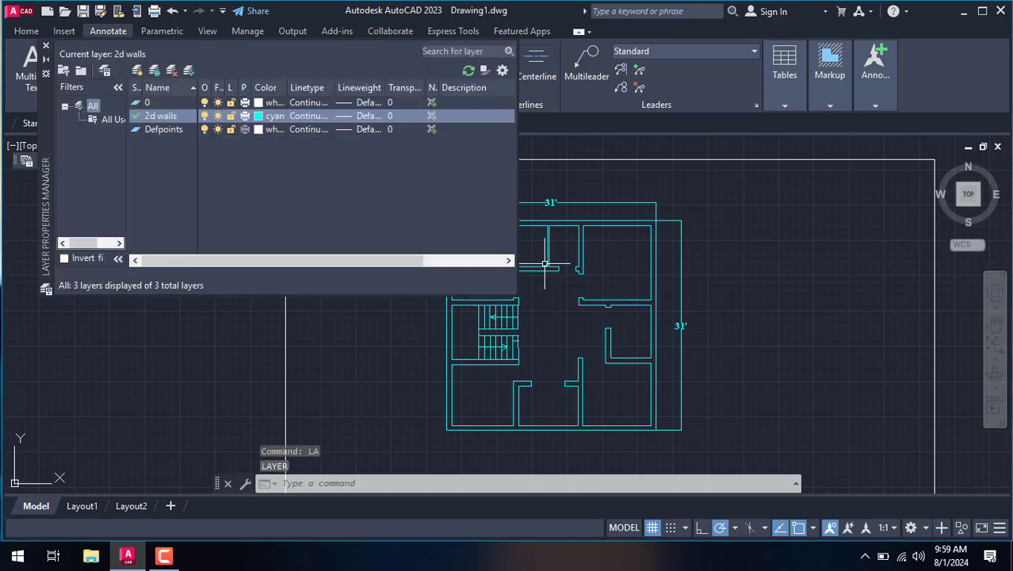
{"action": "left_click", "coordinate": [137, 71]}
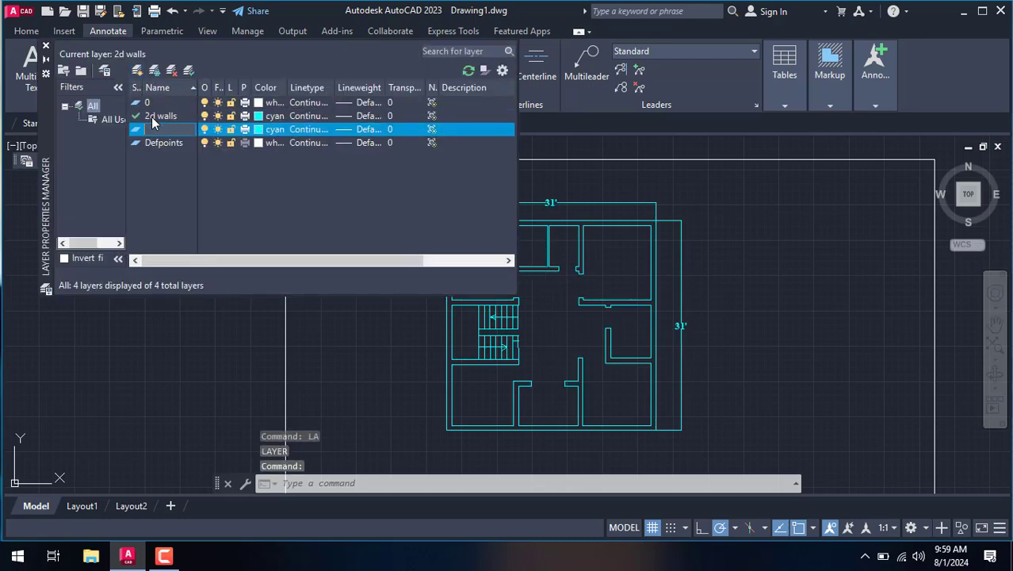
{"action": "type", "text": "2d dimens..."}
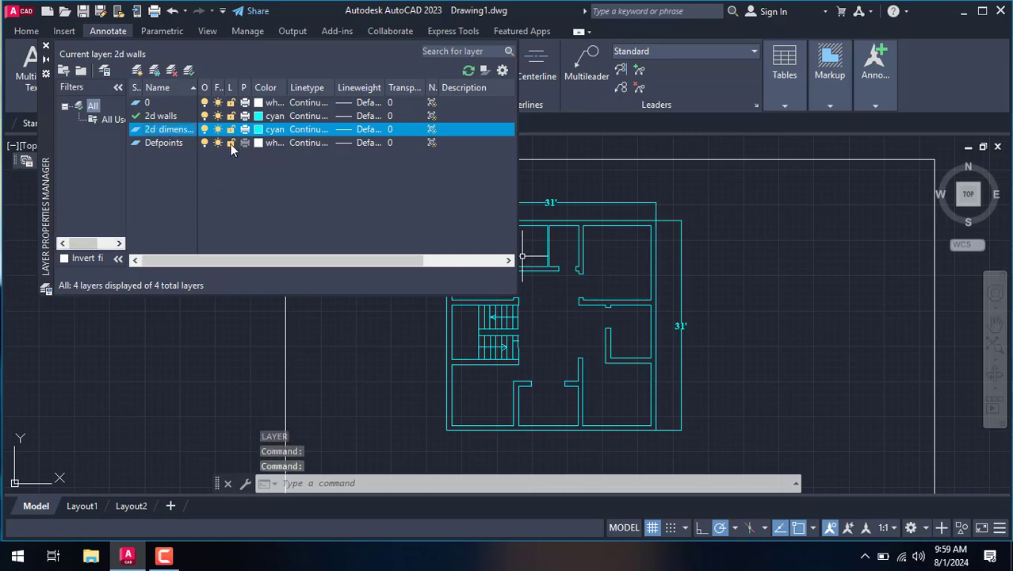
{"action": "left_click", "coordinate": [262, 129]}
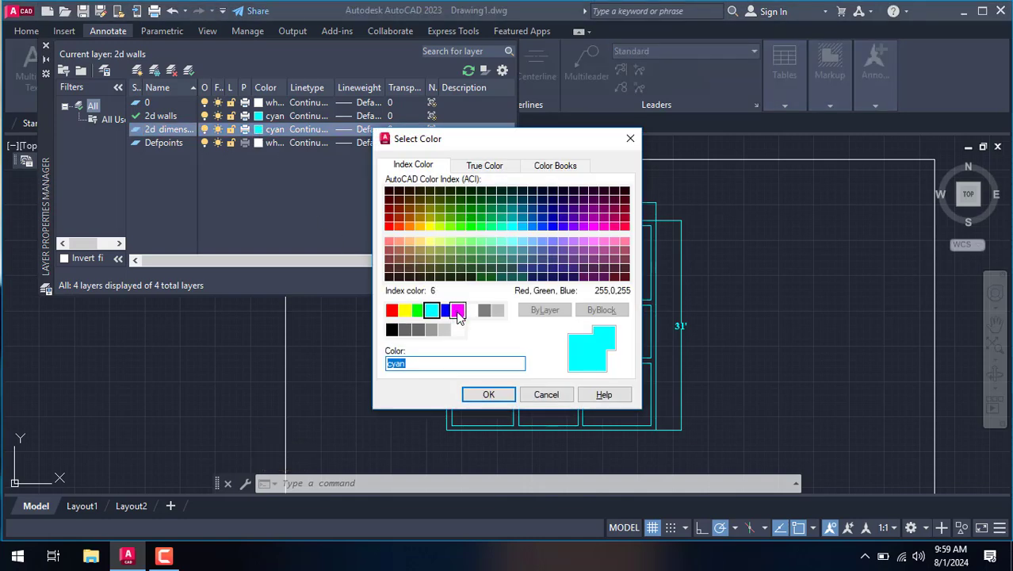
{"action": "left_click", "coordinate": [457, 310]}
{"action": "left_click", "coordinate": [488, 394]}
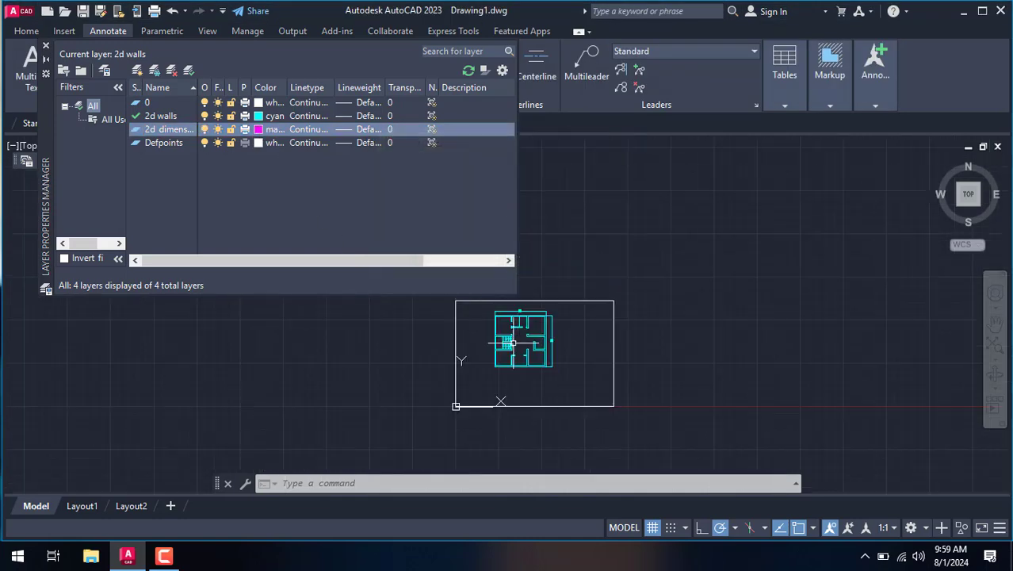
Add a 10' linear dimension across the top of the top-right room.
{"action": "left_click", "coordinate": [45, 47]}
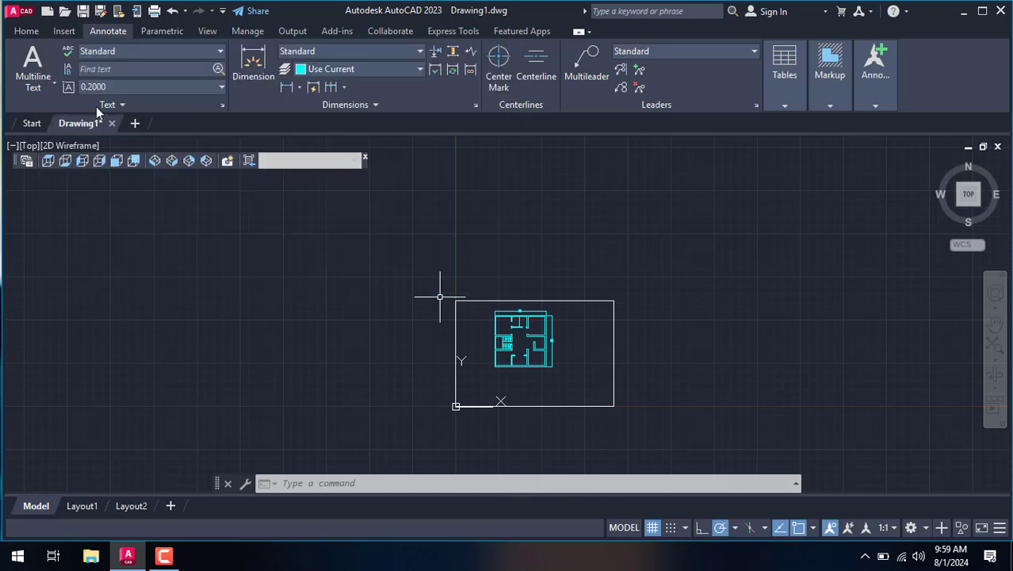
{"action": "scroll", "coordinate": [527, 333], "scroll_direction": "up", "scroll_amount": 1}
{"action": "scroll", "coordinate": [534, 330], "scroll_direction": "up", "scroll_amount": 2}
{"action": "scroll", "coordinate": [515, 323], "scroll_direction": "up", "scroll_amount": 2}
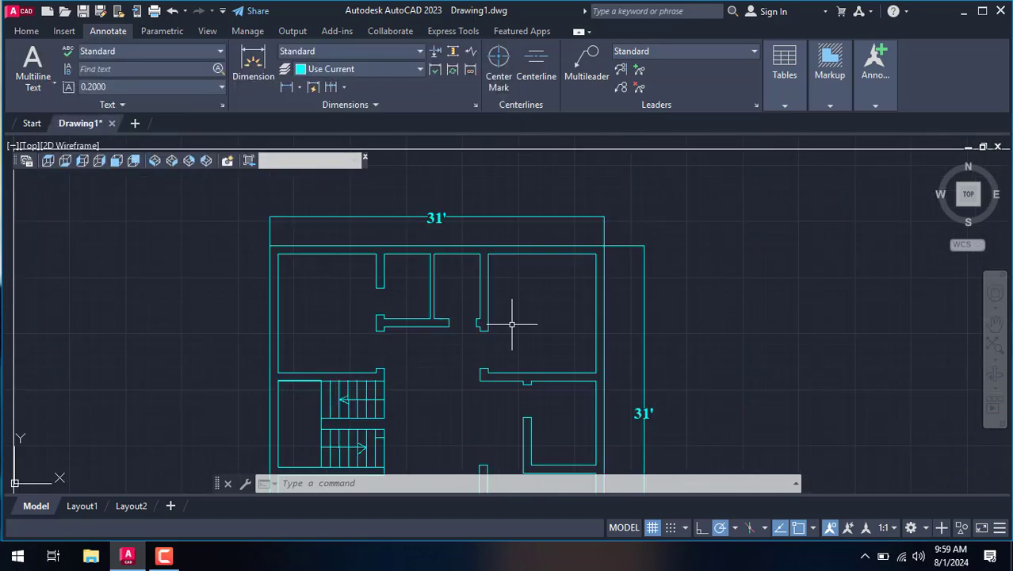
{"action": "scroll", "coordinate": [511, 324], "scroll_direction": "up", "scroll_amount": 1}
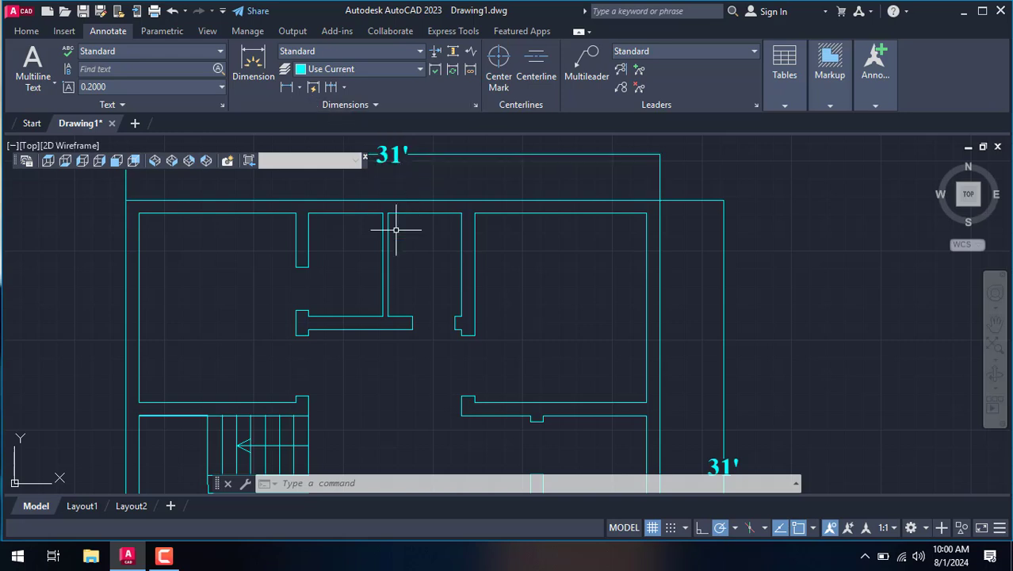
{"action": "type", "text": "dli"}
{"action": "key", "text": "Return"}
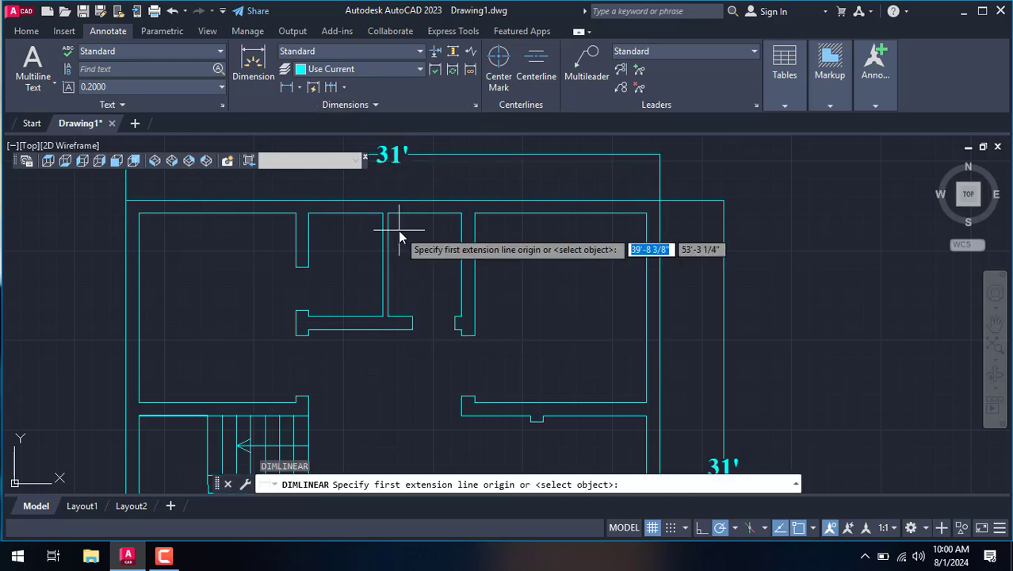
{"action": "left_click", "coordinate": [476, 212]}
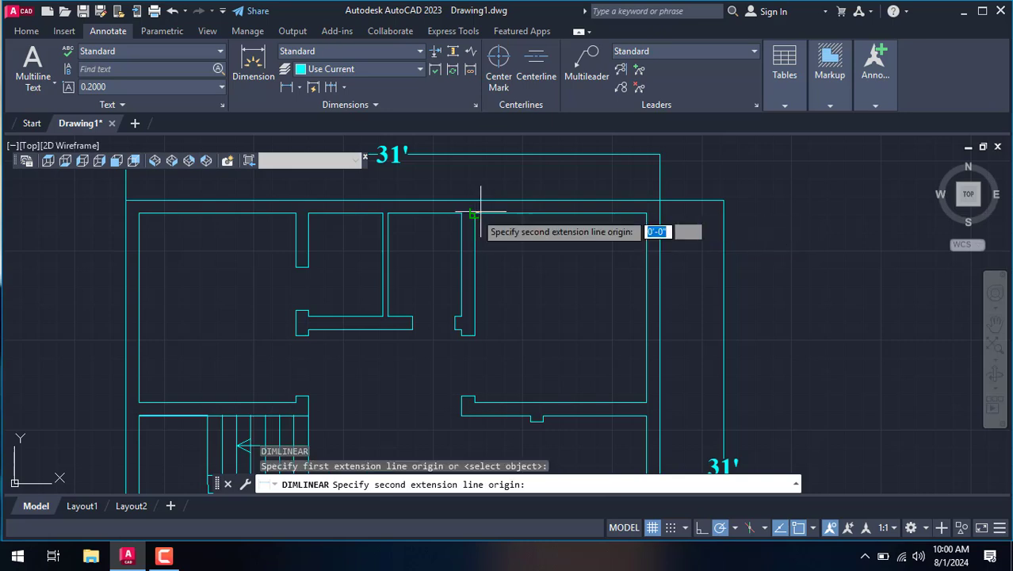
{"action": "left_click", "coordinate": [646, 212]}
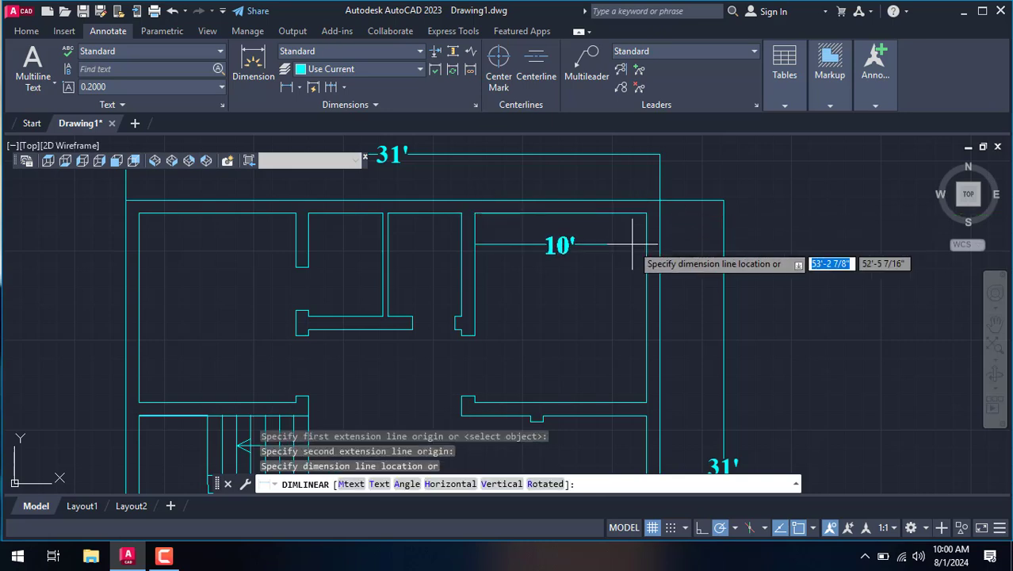
{"action": "left_click", "coordinate": [631, 244]}
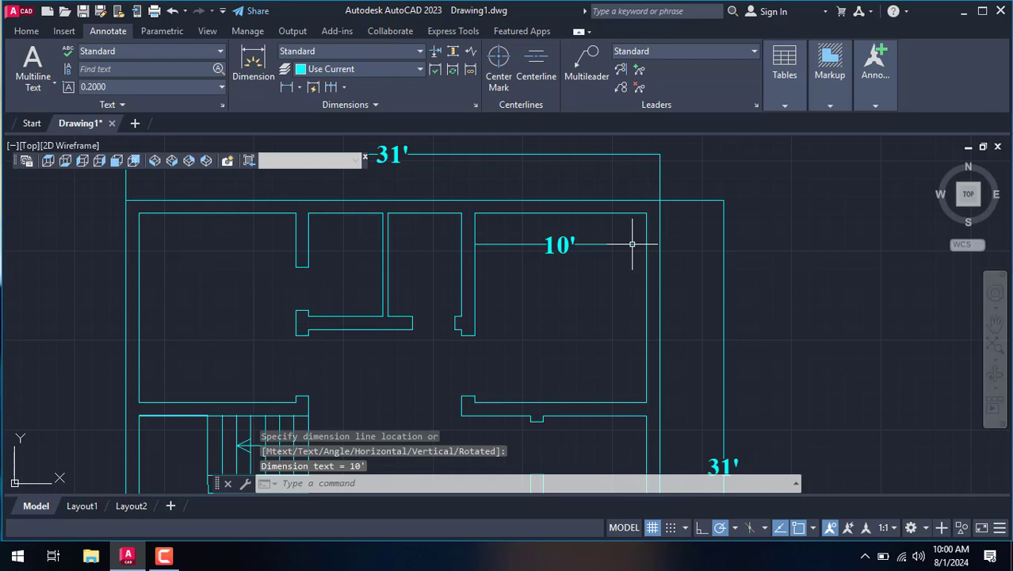
Add an 11' vertical dimension along the room's right wall, cancelling a further dimension.
{"action": "key", "text": "Return"}
{"action": "left_click", "coordinate": [646, 402]}
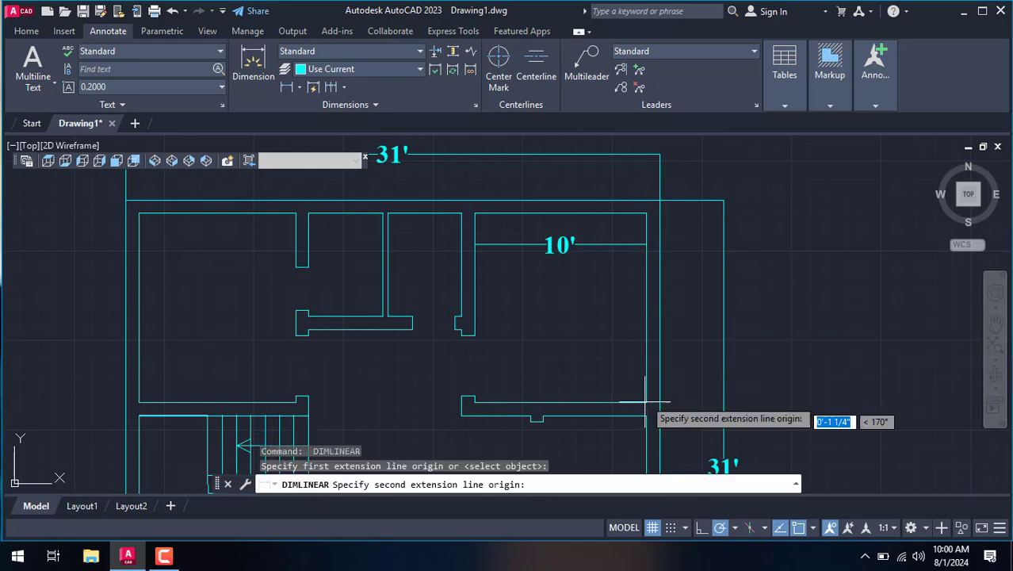
{"action": "left_click", "coordinate": [646, 212]}
{"action": "left_click", "coordinate": [630, 238]}
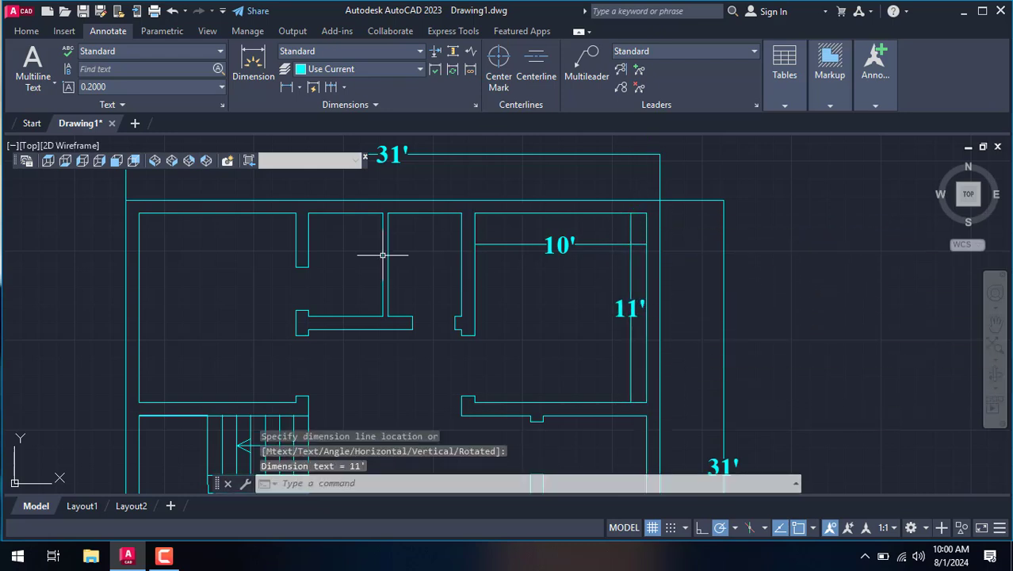
{"action": "key", "text": "Return"}
{"action": "left_click", "coordinate": [388, 212]}
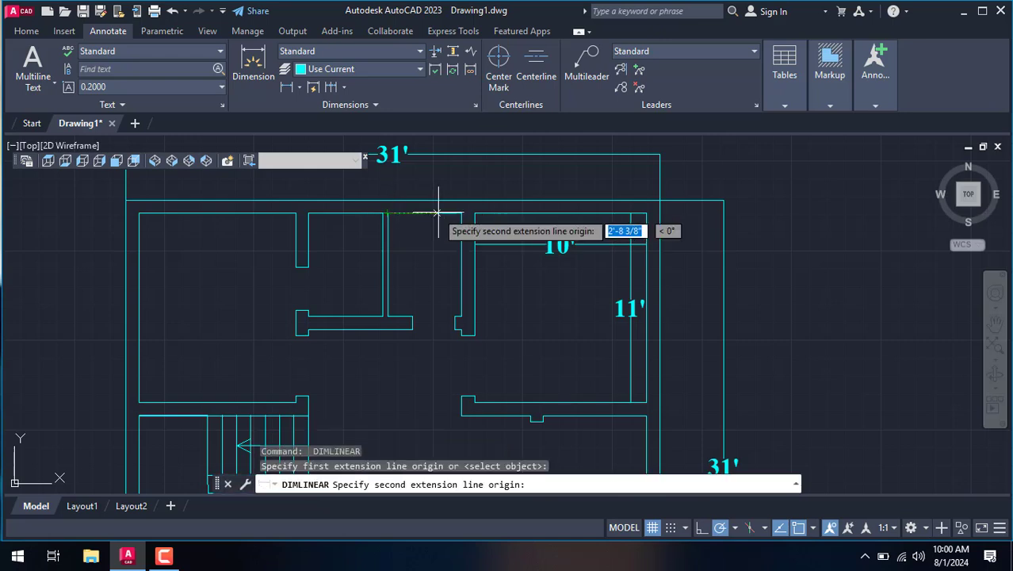
{"action": "left_click", "coordinate": [462, 212]}
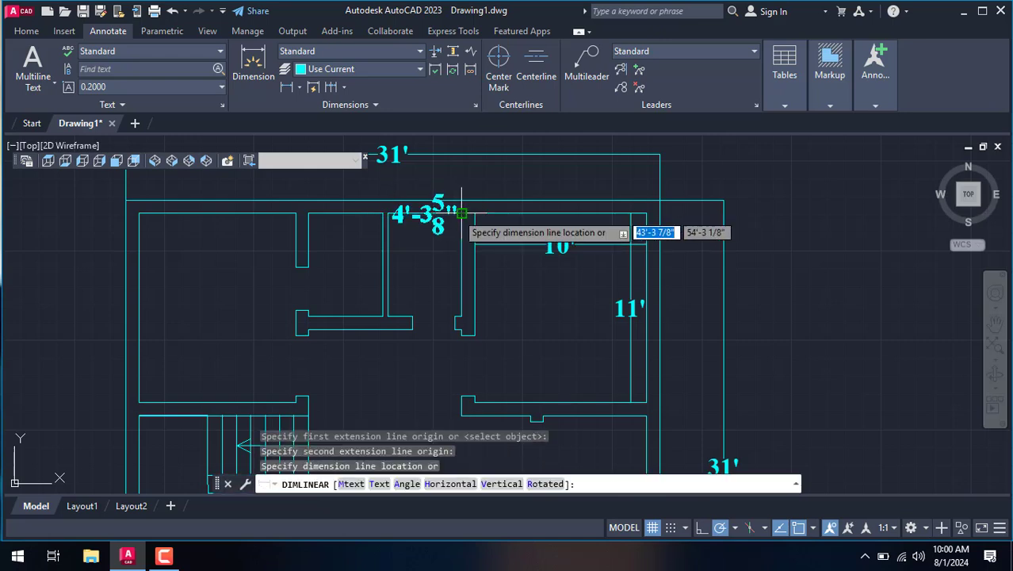
{"action": "key", "text": "Escape"}
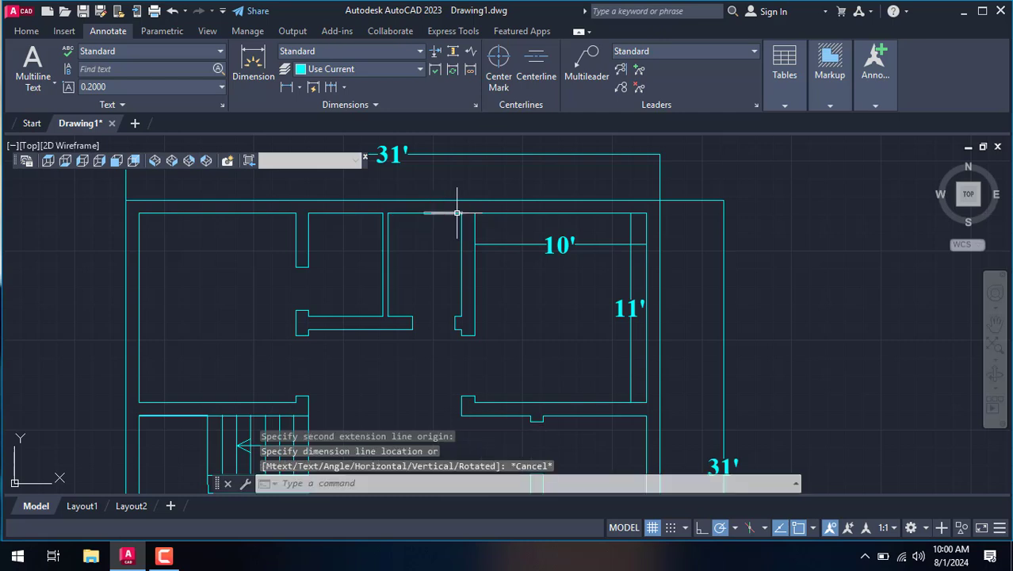
Make '2d dimensions' the current layer and delete the top 31' dimension.
{"action": "type", "text": "LA"}
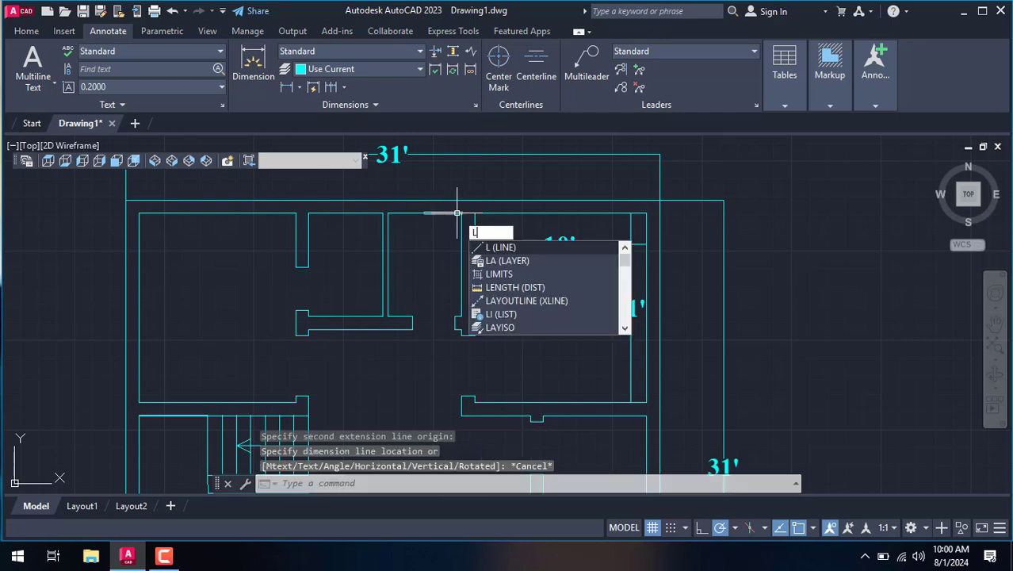
{"action": "key", "text": "Return"}
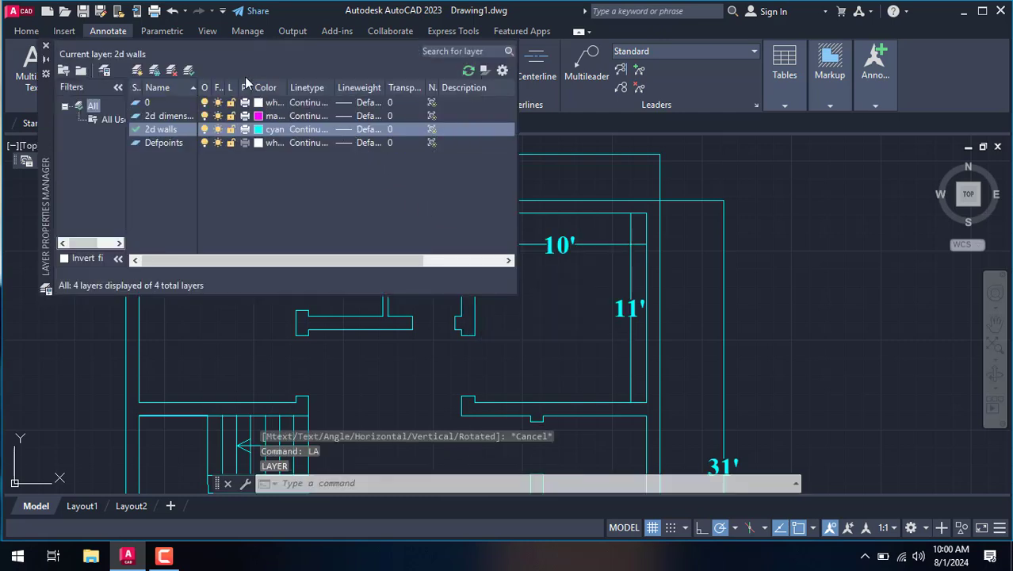
{"action": "left_click", "coordinate": [171, 118]}
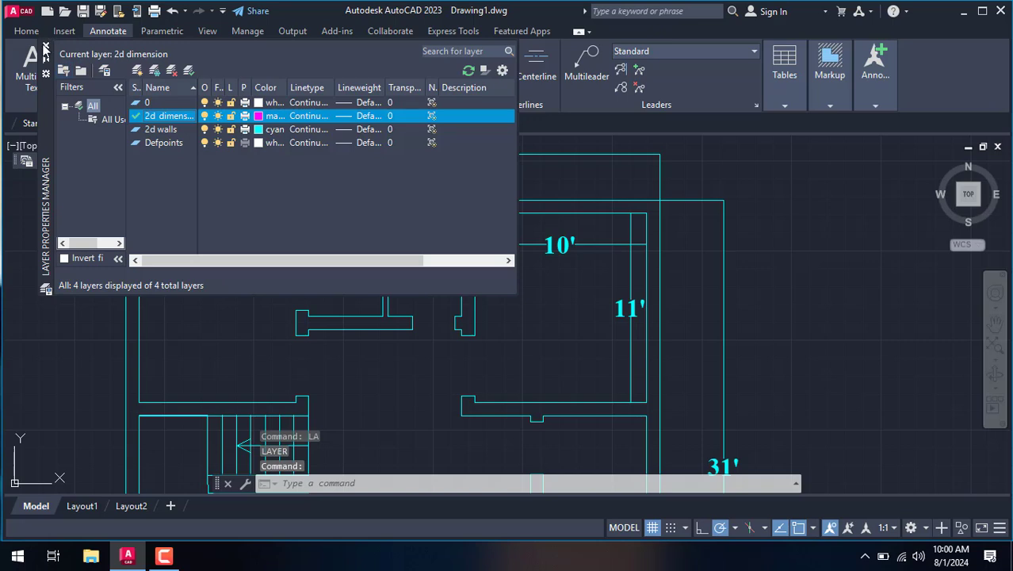
{"action": "left_click", "coordinate": [45, 48]}
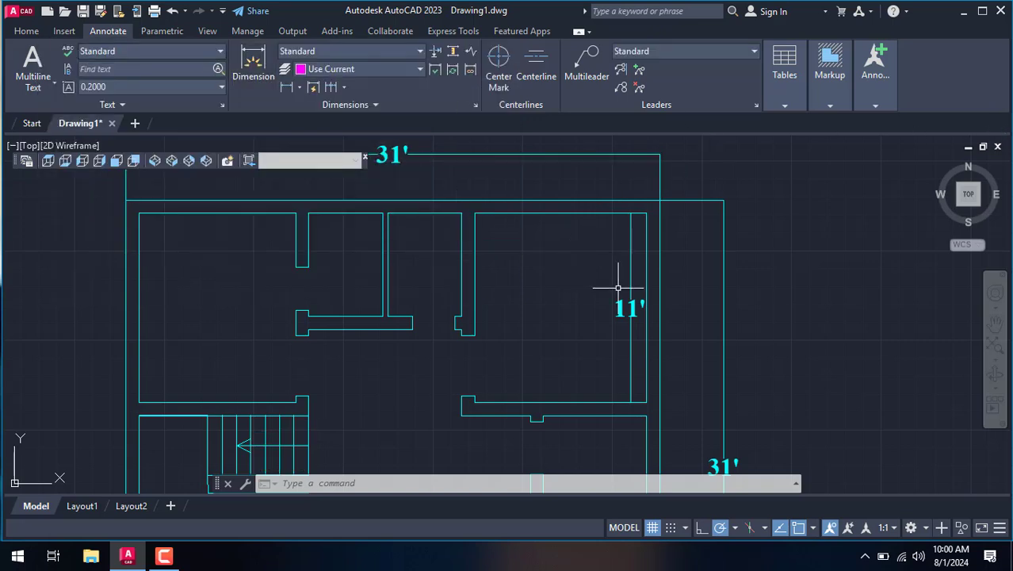
{"action": "left_click", "coordinate": [515, 156]}
{"action": "key", "text": "Delete"}
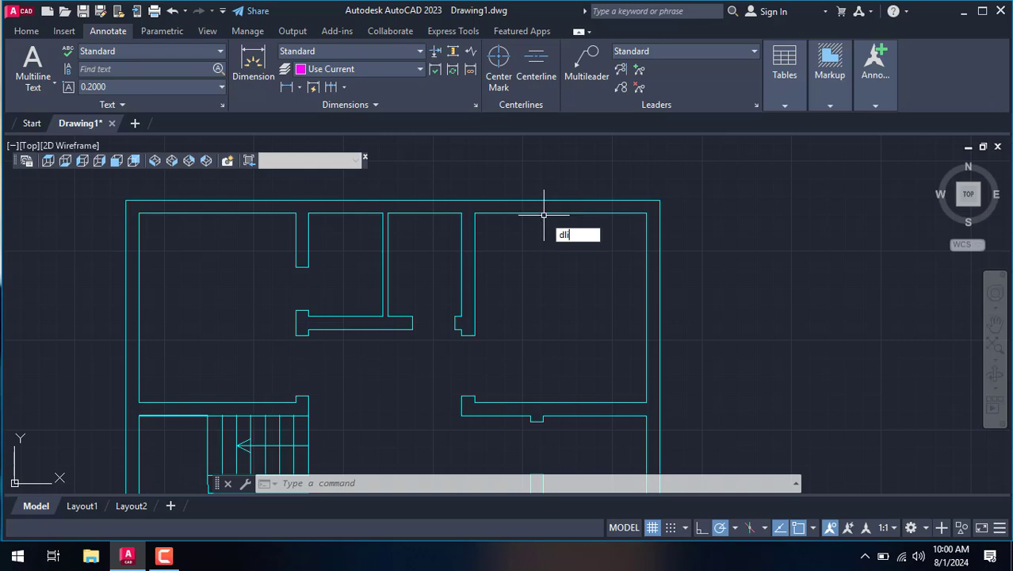
Dimension the top-right room with a 10' width and an 11' height.
{"action": "key", "text": "Return"}
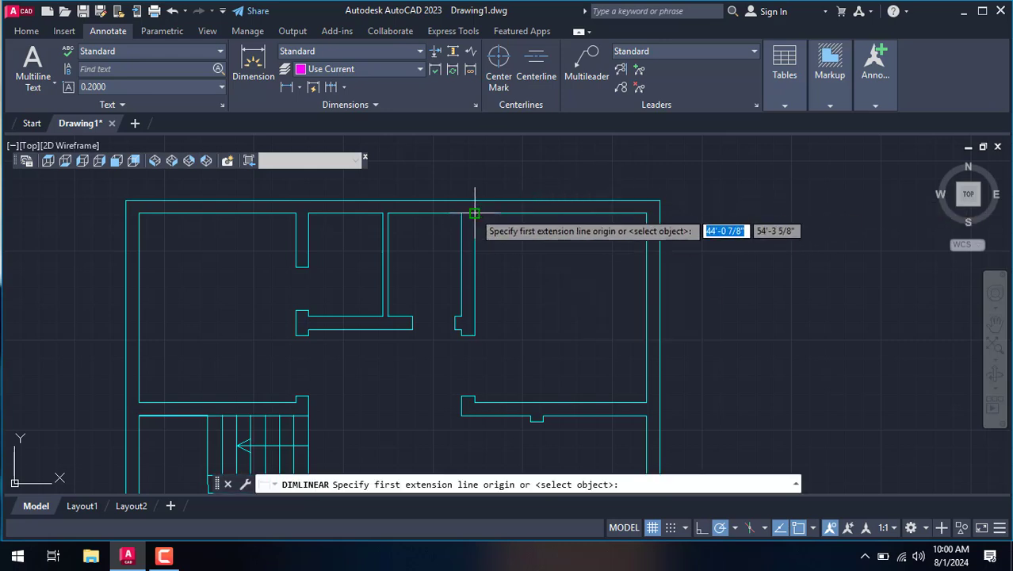
{"action": "left_click", "coordinate": [474, 213]}
{"action": "left_click", "coordinate": [648, 212]}
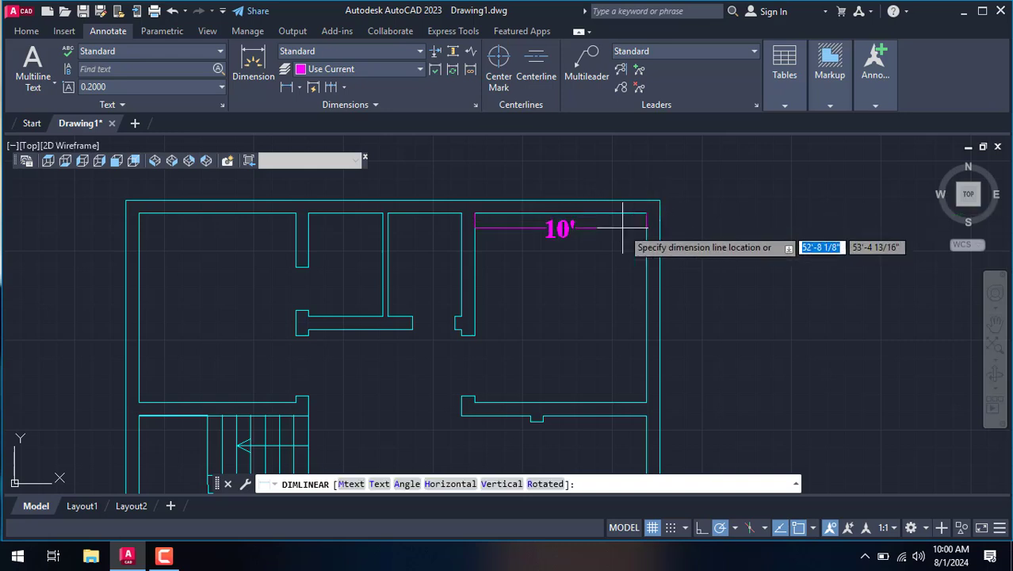
{"action": "left_click", "coordinate": [622, 228]}
{"action": "key", "text": "Return"}
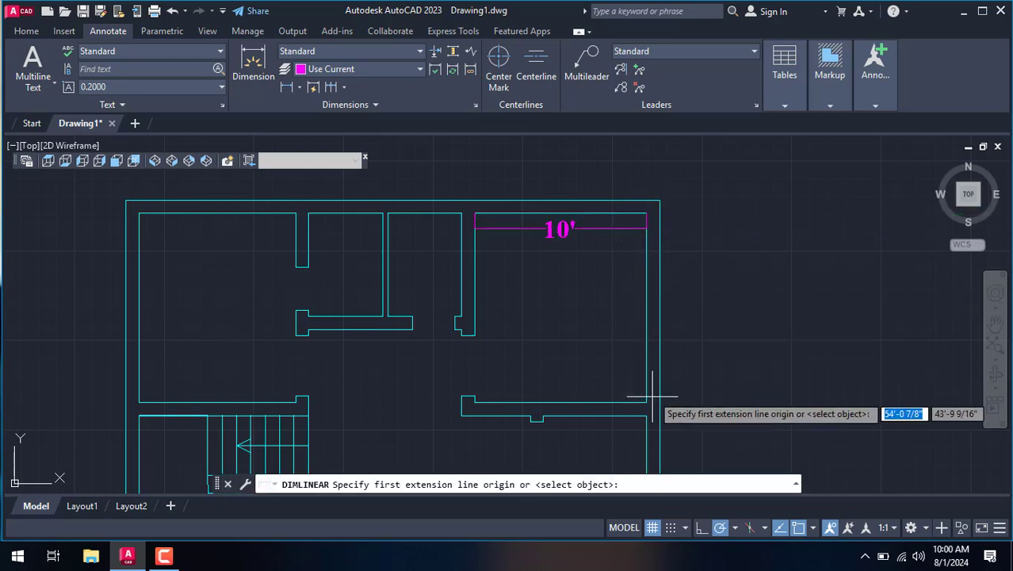
{"action": "left_click", "coordinate": [647, 402]}
{"action": "left_click", "coordinate": [646, 213]}
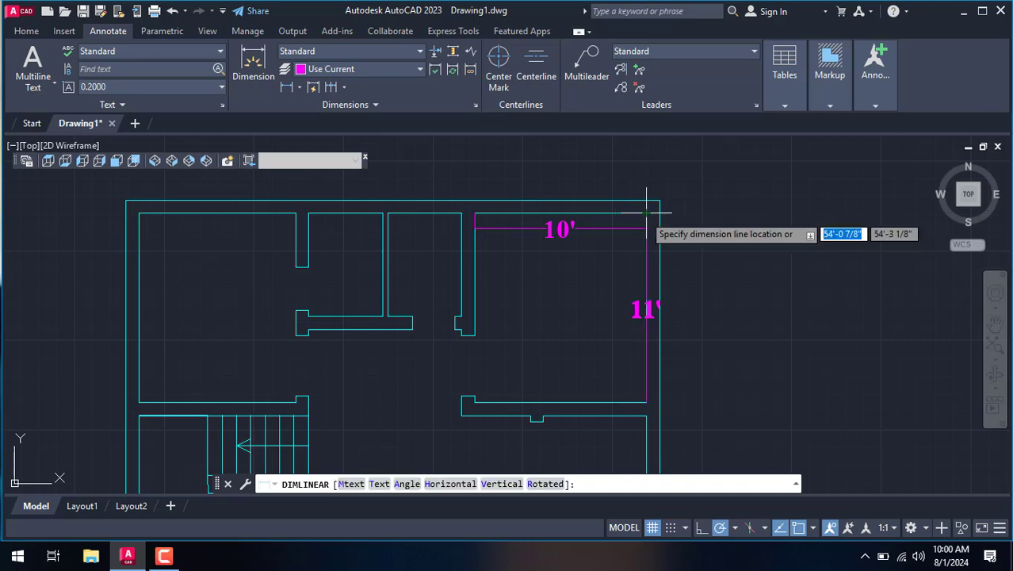
{"action": "left_click", "coordinate": [622, 206]}
Dimension the middle room: 4'-3 5/8" width and 6' interior wall length.
{"action": "key", "text": "Return"}
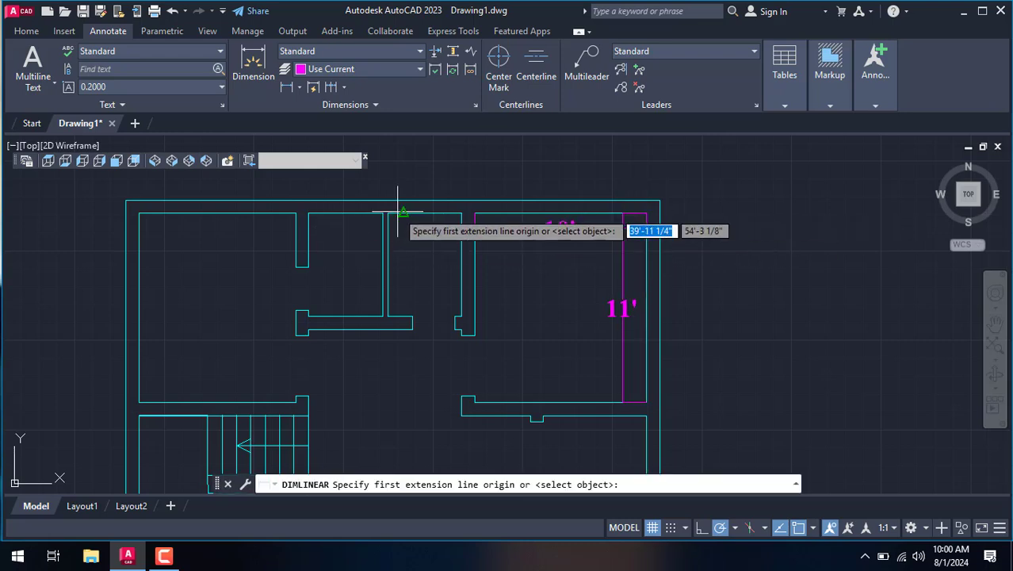
{"action": "left_click", "coordinate": [387, 212]}
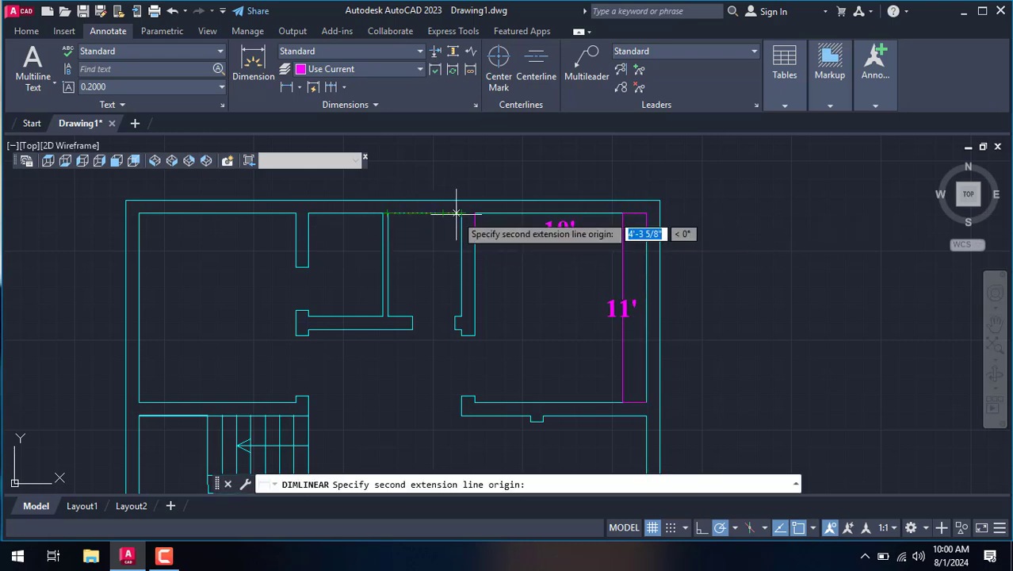
{"action": "left_click", "coordinate": [461, 213]}
{"action": "left_click", "coordinate": [448, 234]}
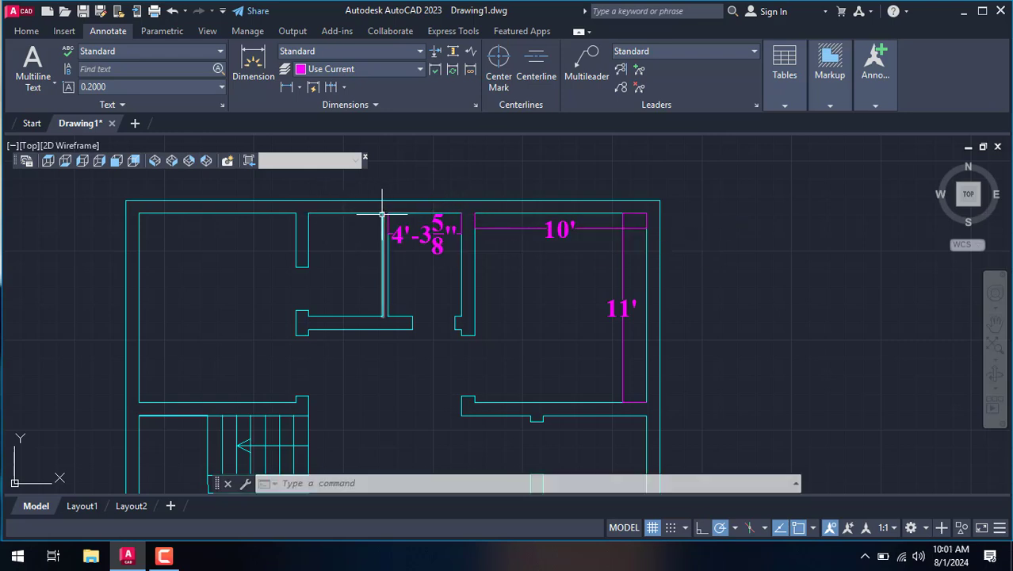
{"action": "key", "text": "Return"}
{"action": "left_click", "coordinate": [384, 212]}
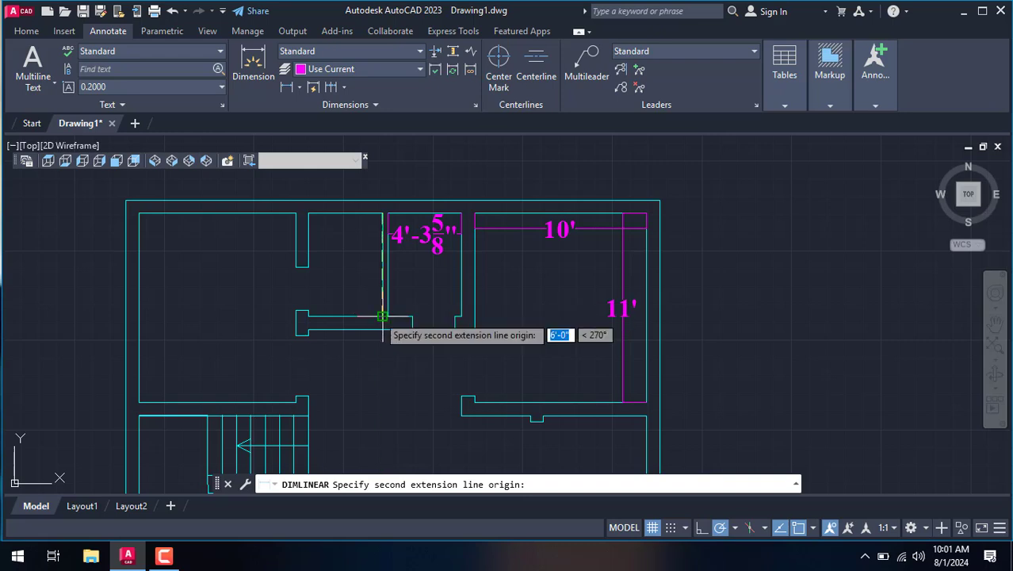
{"action": "left_click", "coordinate": [384, 315]}
{"action": "left_click", "coordinate": [366, 310]}
Dimension the top-left room with a 9'-1 1/4" width and 10'-6 1/8" height.
{"action": "key", "text": "Return"}
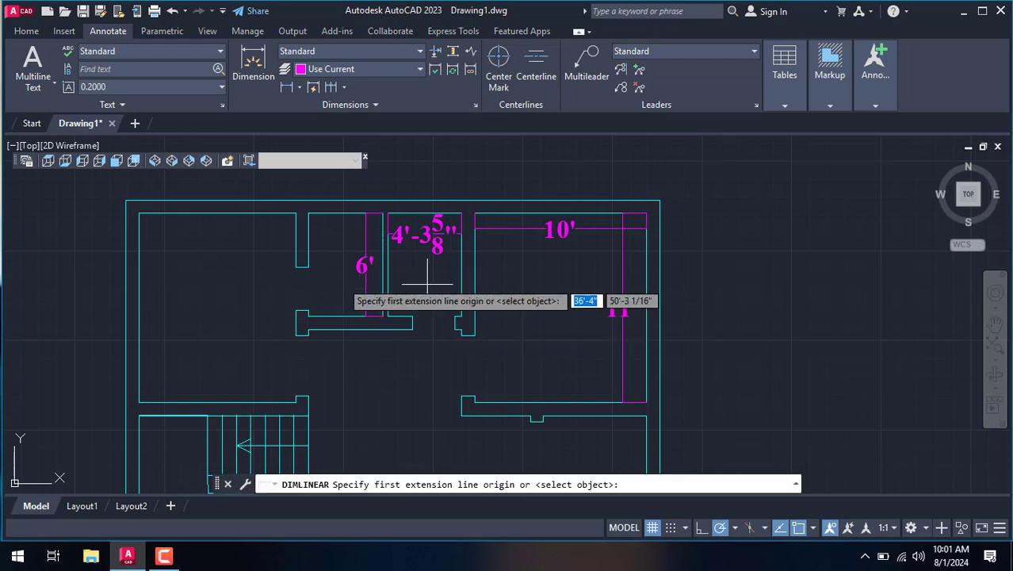
{"action": "left_click", "coordinate": [138, 212]}
{"action": "left_click", "coordinate": [296, 212]}
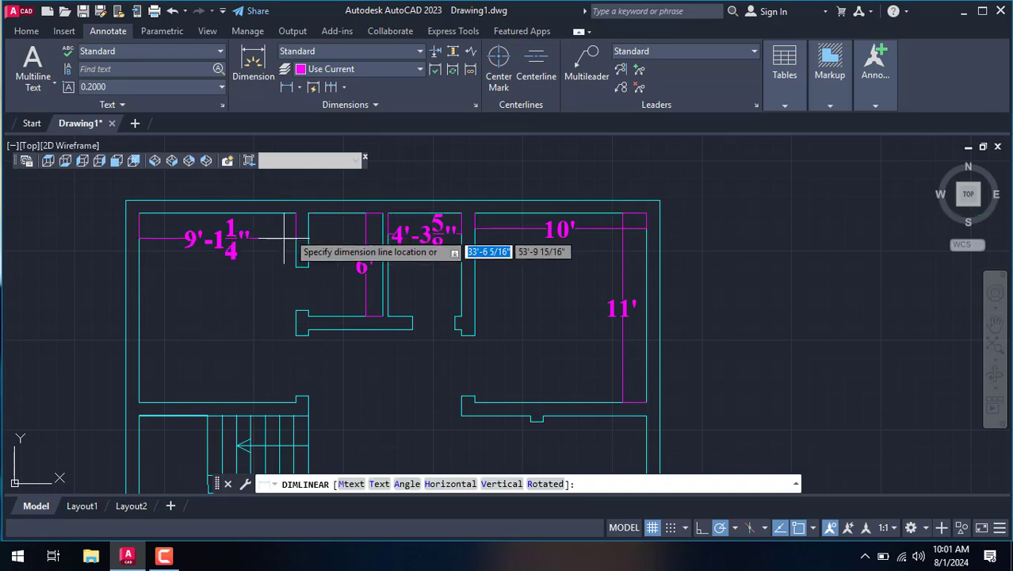
{"action": "left_click", "coordinate": [279, 241]}
{"action": "key", "text": "Return"}
{"action": "left_click", "coordinate": [138, 212]}
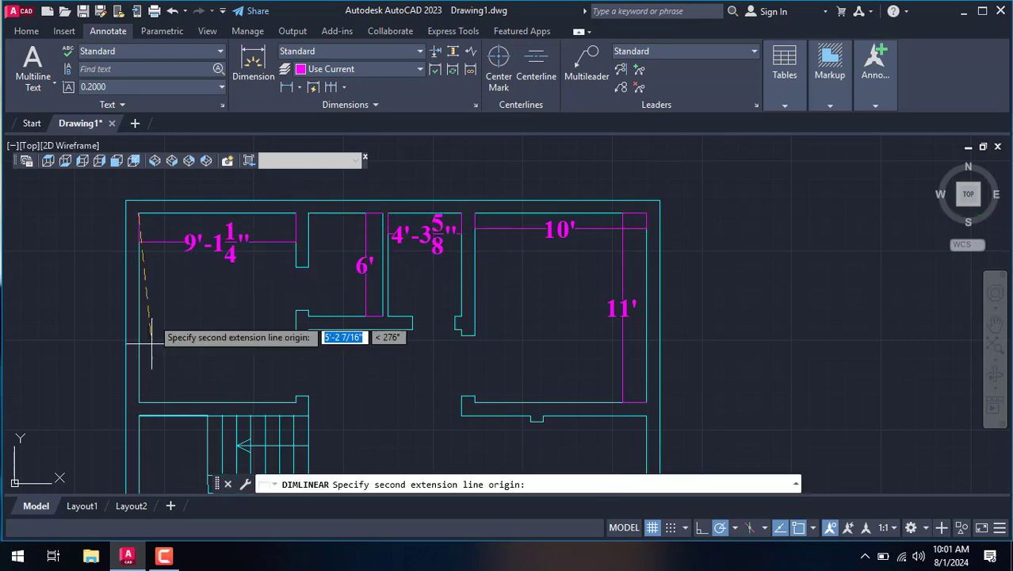
{"action": "left_click", "coordinate": [139, 402]}
{"action": "left_click", "coordinate": [194, 353]}
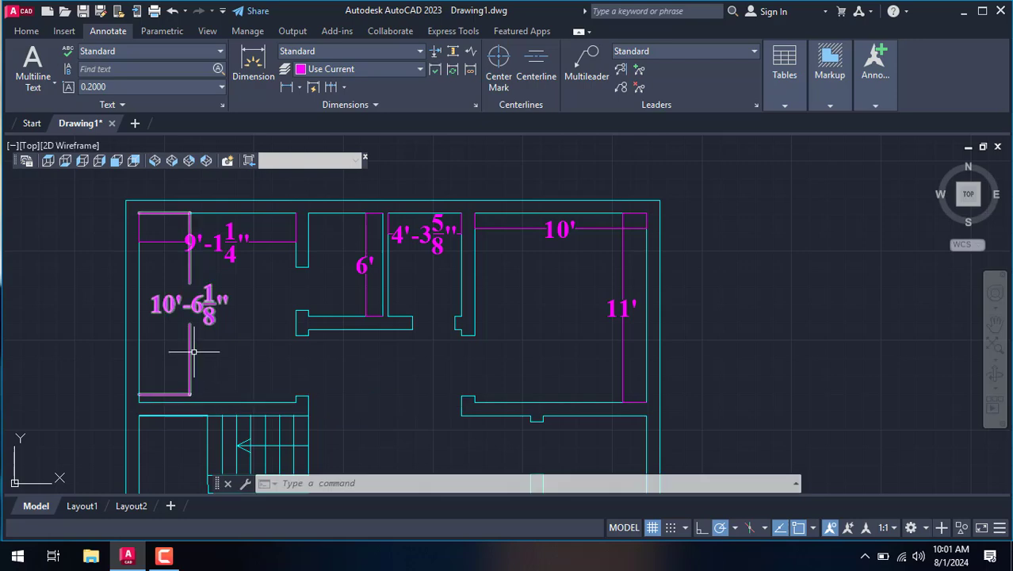
{"action": "scroll", "coordinate": [224, 293], "scroll_direction": "down", "scroll_amount": 5}
Dimension the 6' wall opening and the 7'-10 1/4" room height beside it.
{"action": "scroll", "coordinate": [371, 388], "scroll_direction": "up", "scroll_amount": 4}
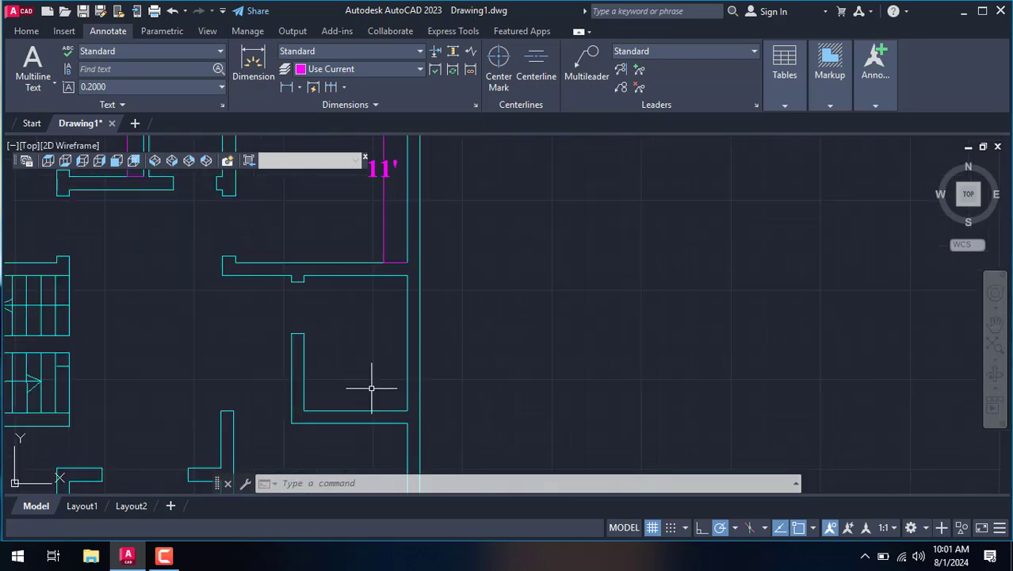
{"action": "key", "text": "Return"}
{"action": "left_click", "coordinate": [304, 275]}
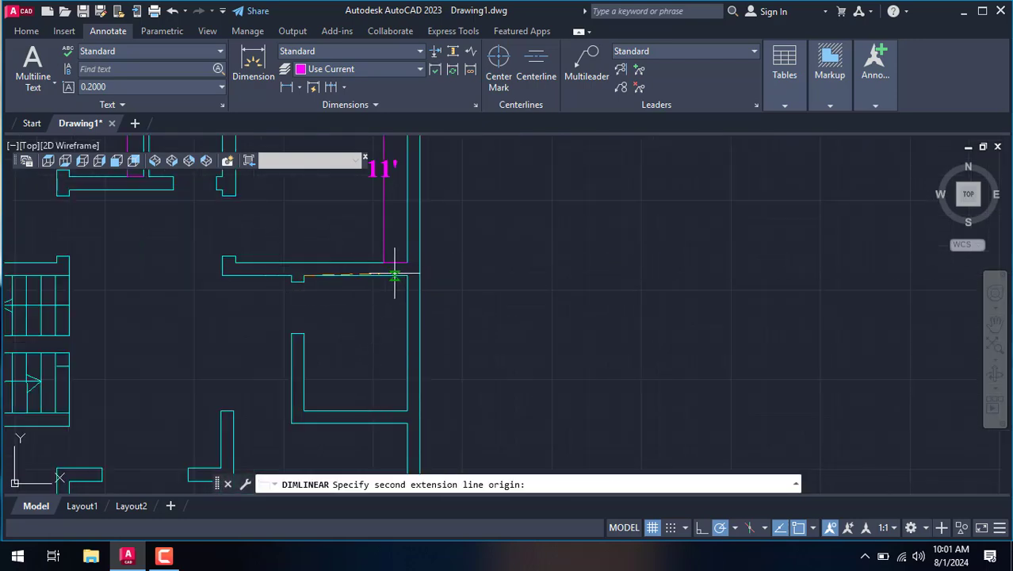
{"action": "left_click", "coordinate": [407, 275]}
{"action": "left_click", "coordinate": [361, 299]}
{"action": "key", "text": "Return"}
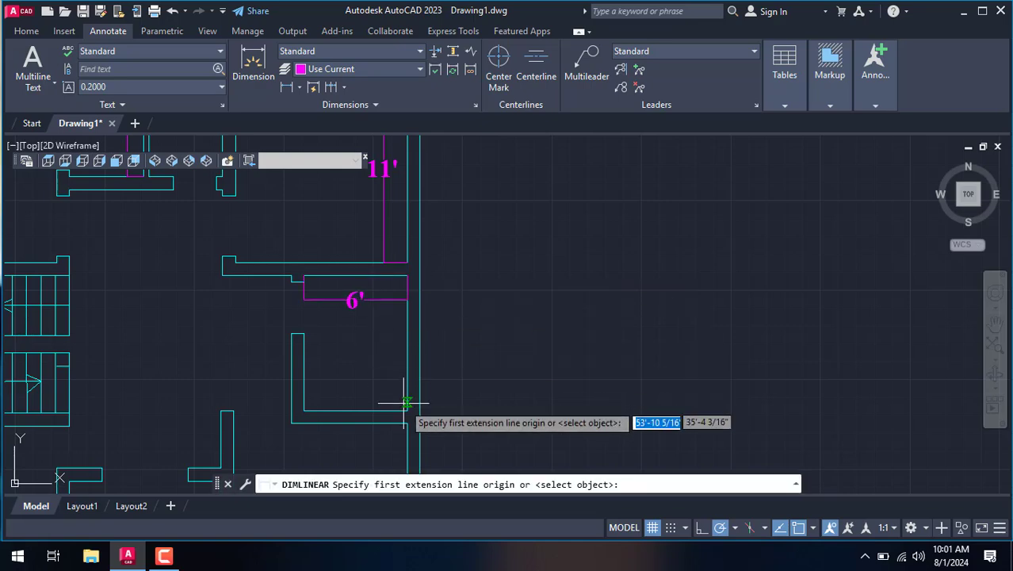
{"action": "left_click", "coordinate": [407, 410]}
{"action": "left_click", "coordinate": [408, 275]}
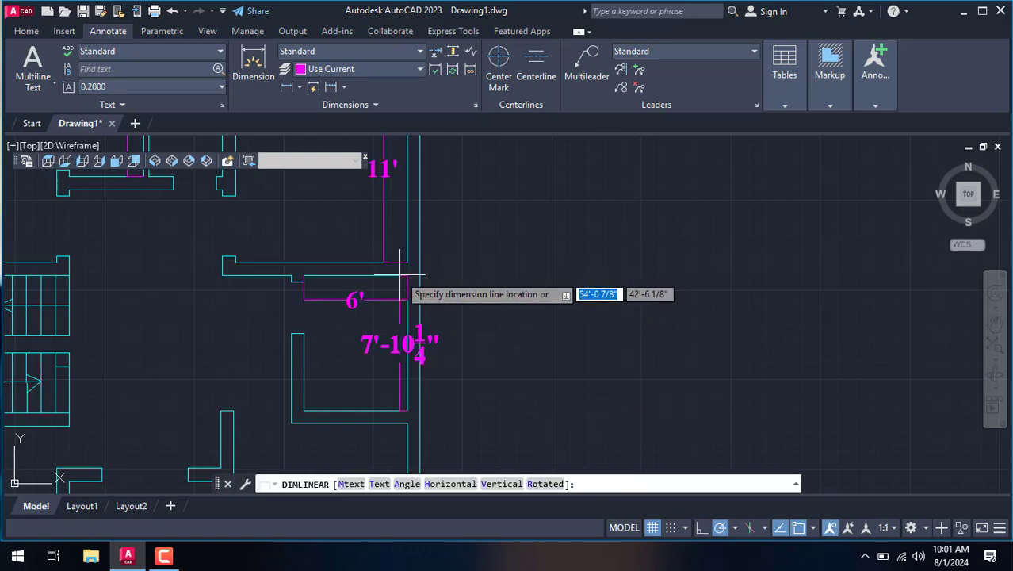
{"action": "left_click", "coordinate": [380, 341]}
Dimension the right-side room with a 10'-1 1/4" width and 9'-1 3/4" height.
{"action": "key", "text": "Return"}
{"action": "scroll", "coordinate": [365, 365], "scroll_direction": "down", "scroll_amount": 4}
{"action": "scroll", "coordinate": [365, 365], "scroll_direction": "up", "scroll_amount": 4}
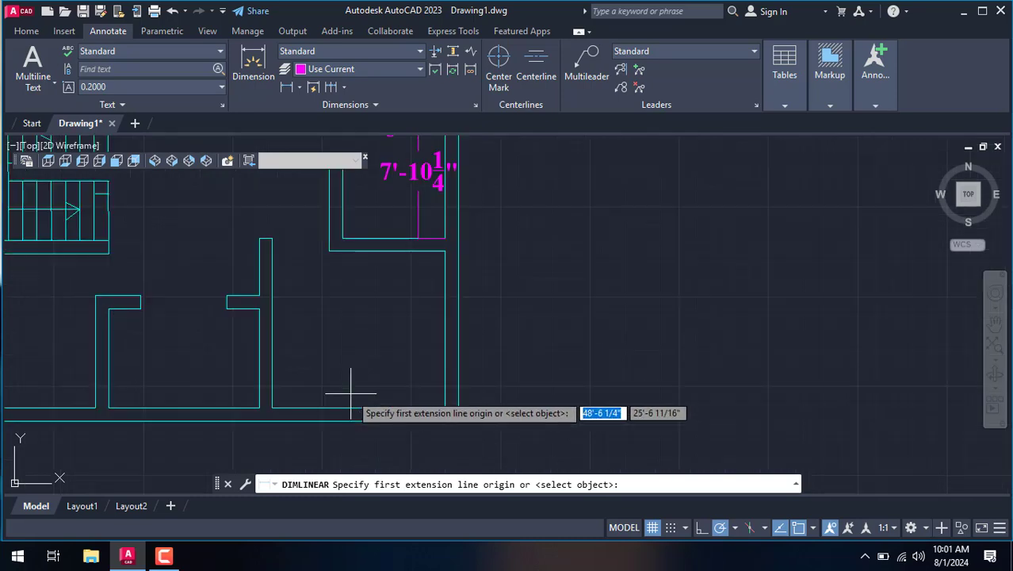
{"action": "scroll", "coordinate": [350, 385], "scroll_direction": "up", "scroll_amount": 2}
{"action": "left_click", "coordinate": [225, 416]}
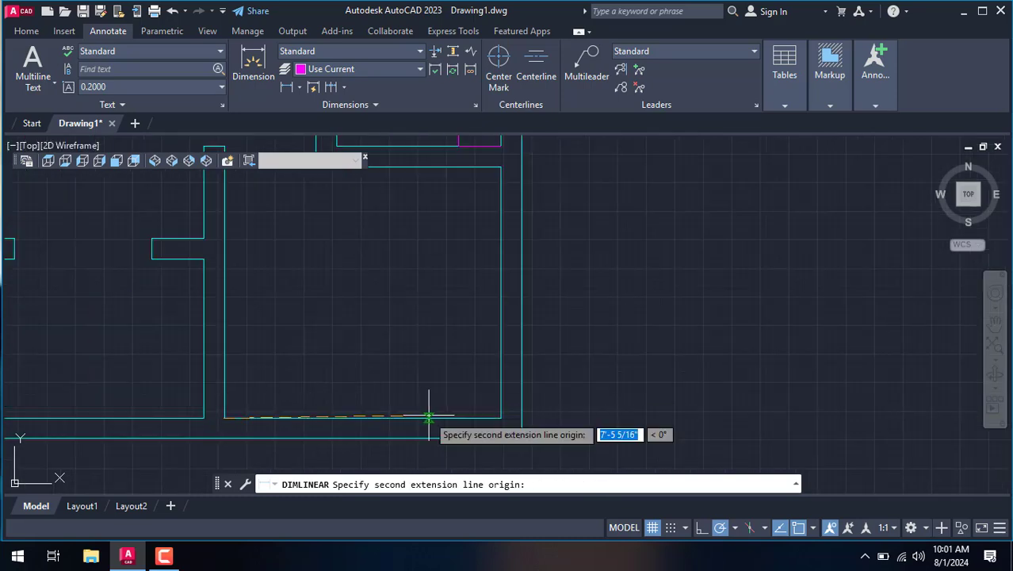
{"action": "left_click", "coordinate": [501, 417]}
{"action": "left_click", "coordinate": [429, 356]}
{"action": "key", "text": "Return"}
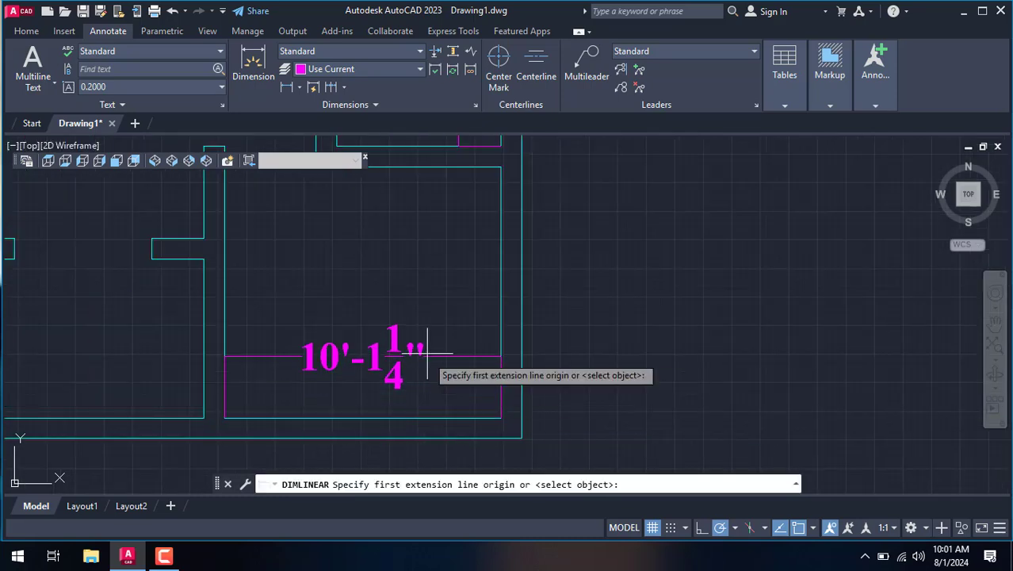
{"action": "left_click", "coordinate": [501, 168]}
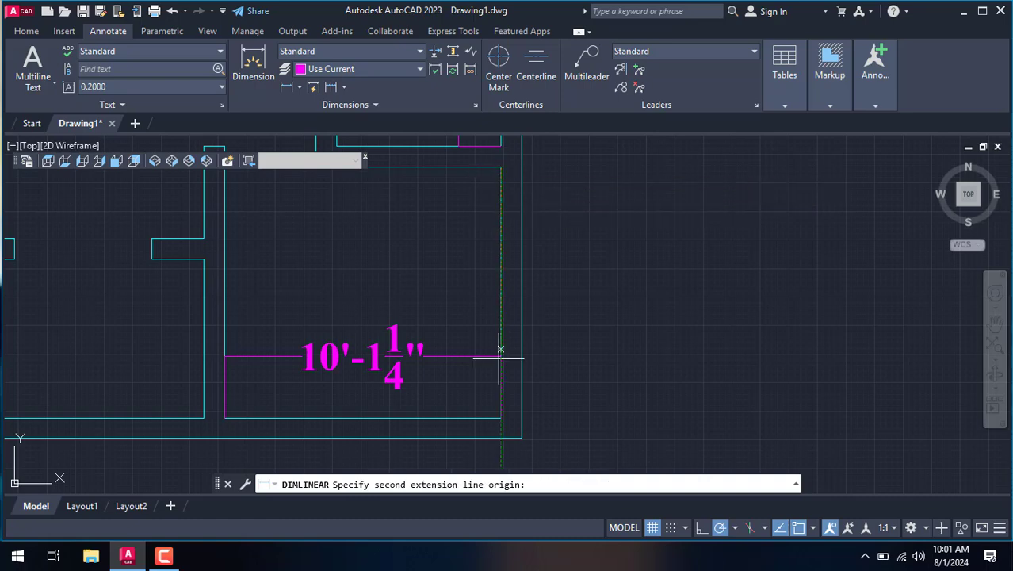
{"action": "left_click", "coordinate": [501, 417]}
{"action": "left_click", "coordinate": [471, 413]}
Dimension the bottom-left room: 9' height and 9'-1 1/4" width.
{"action": "key", "text": "Return"}
{"action": "scroll", "coordinate": [464, 408], "scroll_direction": "down", "scroll_amount": 4}
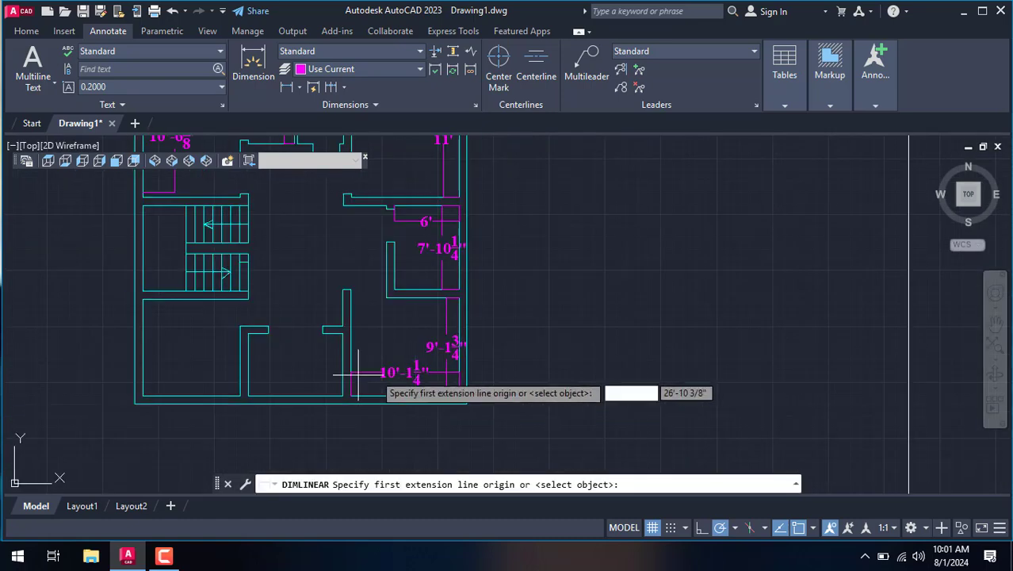
{"action": "scroll", "coordinate": [143, 363], "scroll_direction": "up", "scroll_amount": 2}
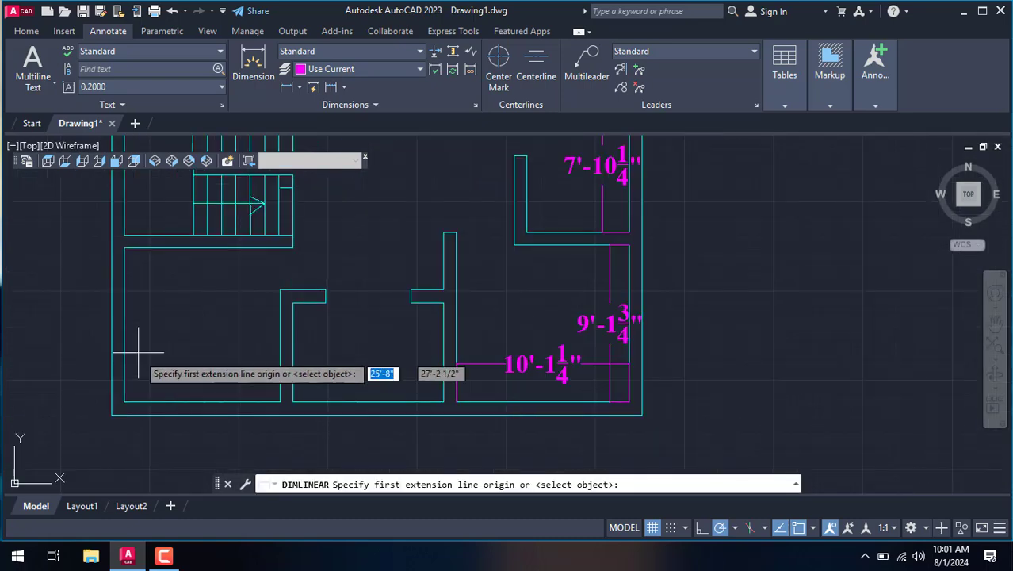
{"action": "left_click", "coordinate": [124, 248]}
{"action": "left_click", "coordinate": [125, 402]}
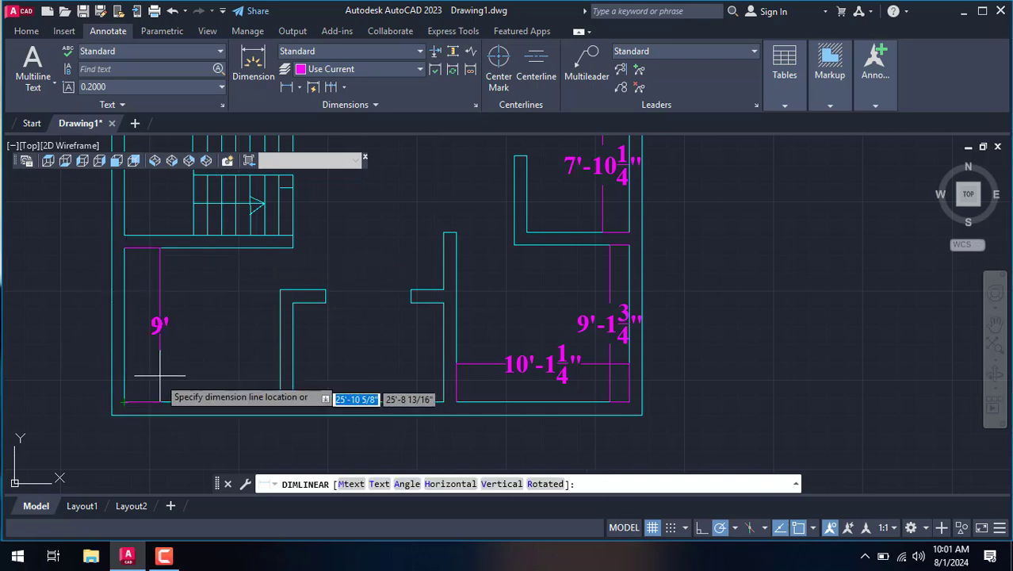
{"action": "left_click", "coordinate": [162, 382]}
{"action": "key", "text": "Return"}
{"action": "left_click", "coordinate": [125, 402]}
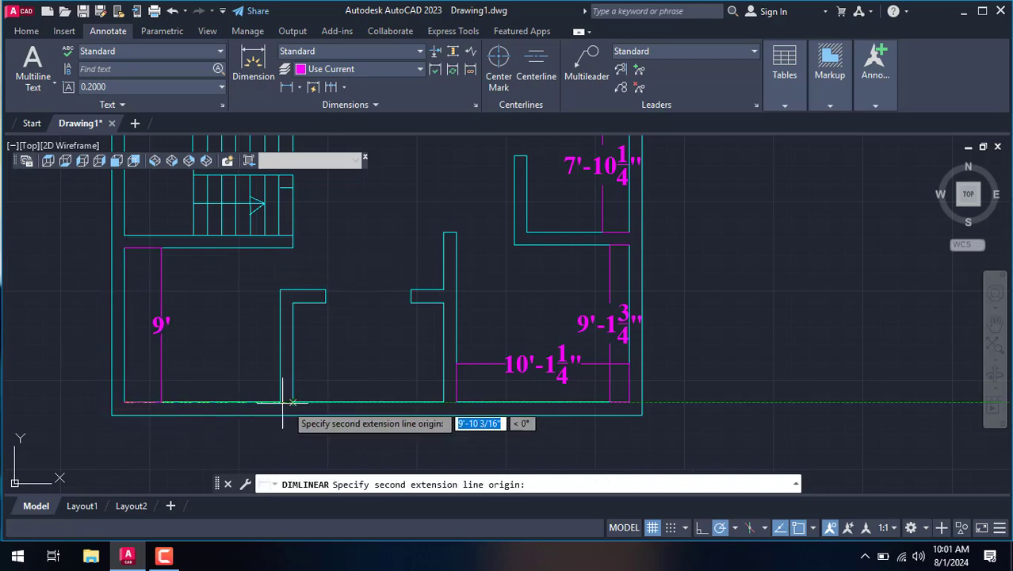
{"action": "left_click", "coordinate": [280, 403]}
{"action": "left_click", "coordinate": [277, 369]}
Dimension the middle lower room: 8'-9 5/8" width and 5'-9 5/8" height.
{"action": "key", "text": "Return"}
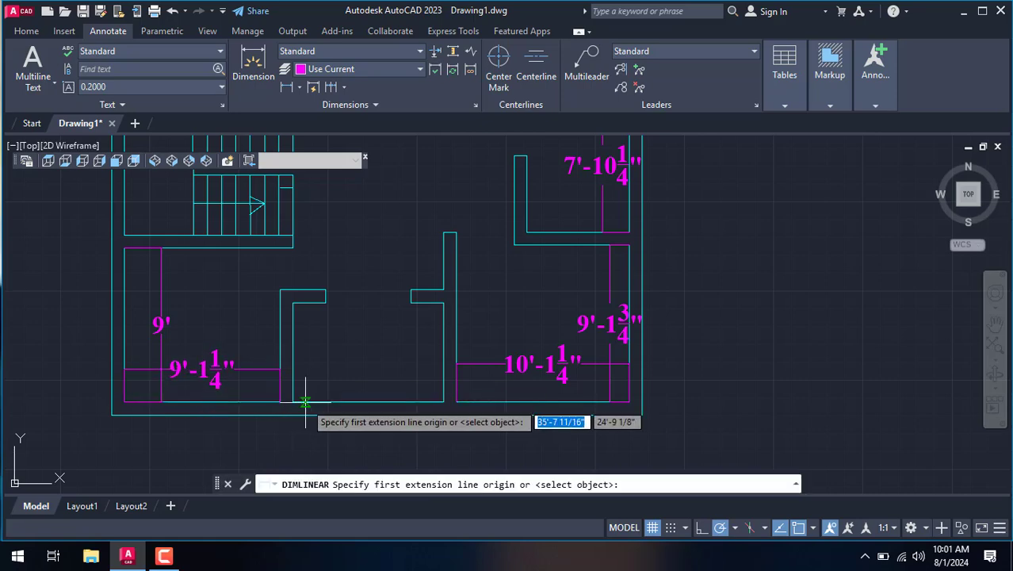
{"action": "left_click", "coordinate": [293, 402]}
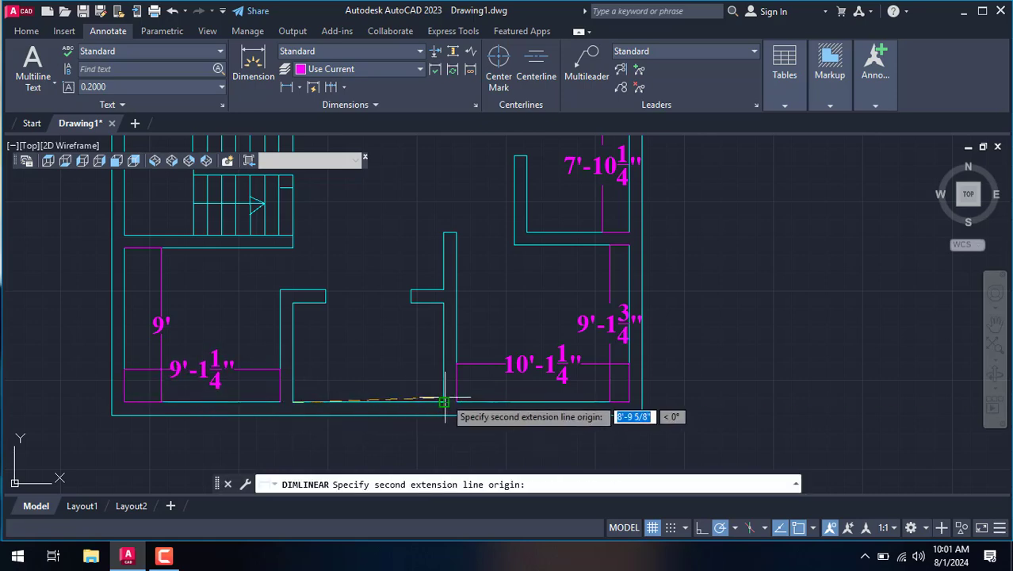
{"action": "left_click", "coordinate": [444, 402]}
{"action": "left_click", "coordinate": [366, 378]}
{"action": "key", "text": "Return"}
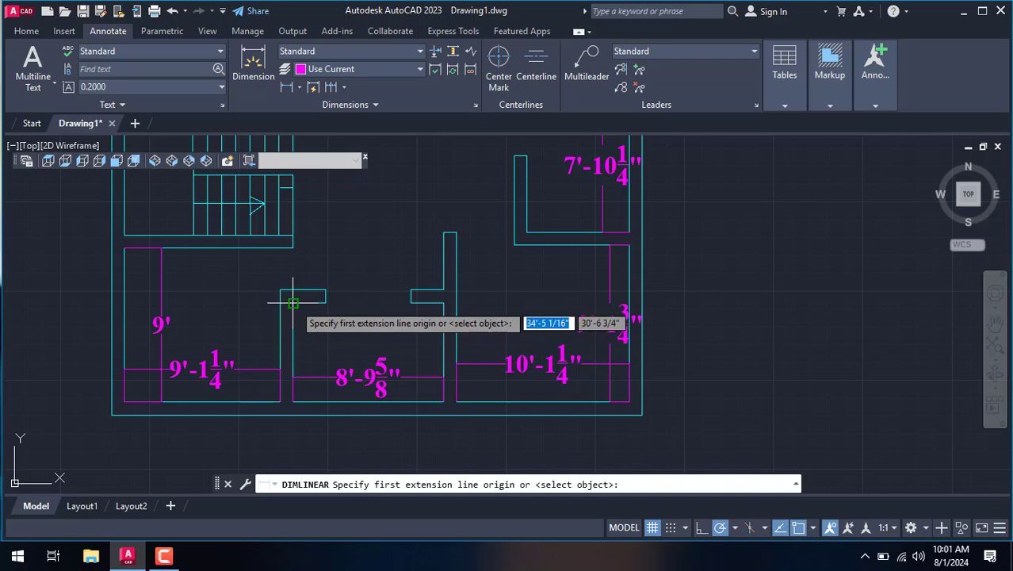
{"action": "left_click", "coordinate": [293, 302]}
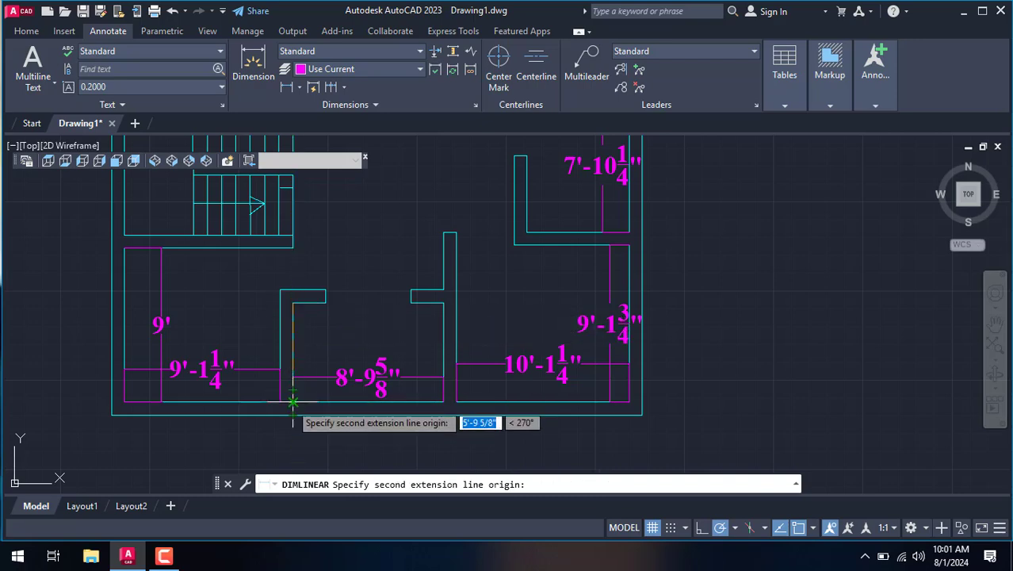
{"action": "left_click", "coordinate": [294, 402]}
{"action": "left_click", "coordinate": [316, 367]}
{"action": "key", "text": "Return"}
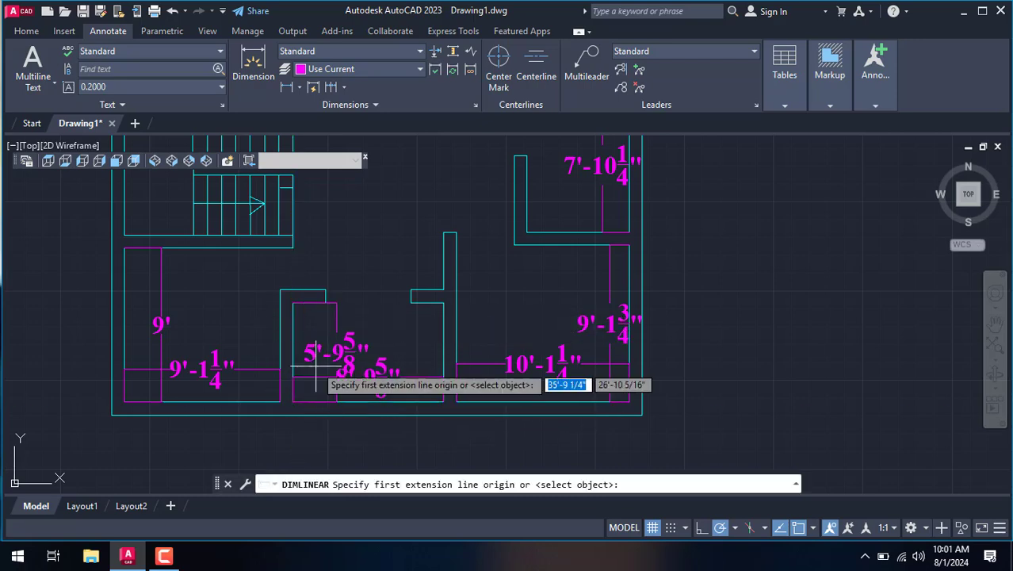
{"action": "scroll", "coordinate": [316, 366], "scroll_direction": "down", "scroll_amount": 5}
{"action": "scroll", "coordinate": [332, 320], "scroll_direction": "up", "scroll_amount": 4}
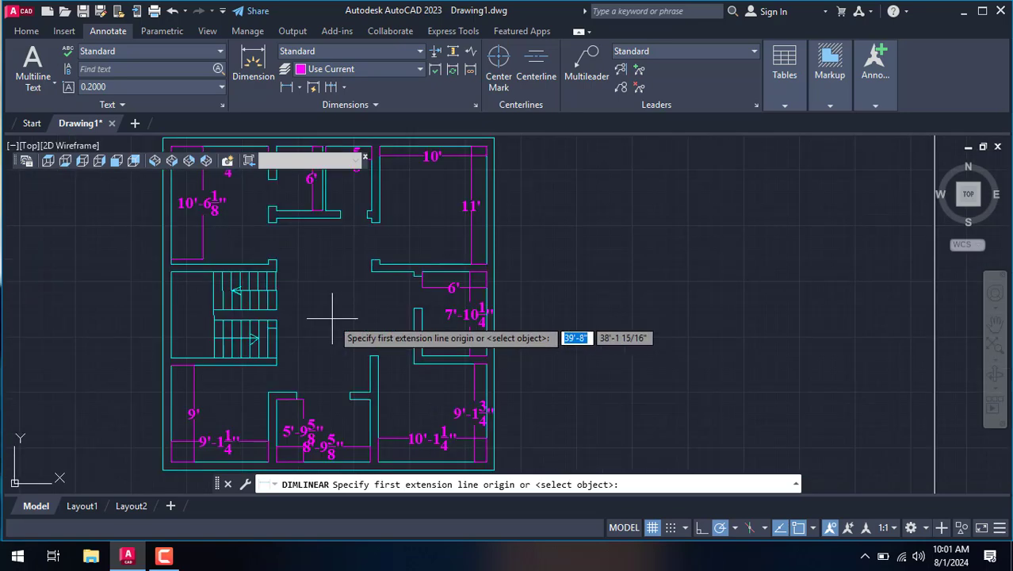
Add the 31' overall width dimension above the plan.
{"action": "scroll", "coordinate": [320, 316], "scroll_direction": "down", "scroll_amount": 1}
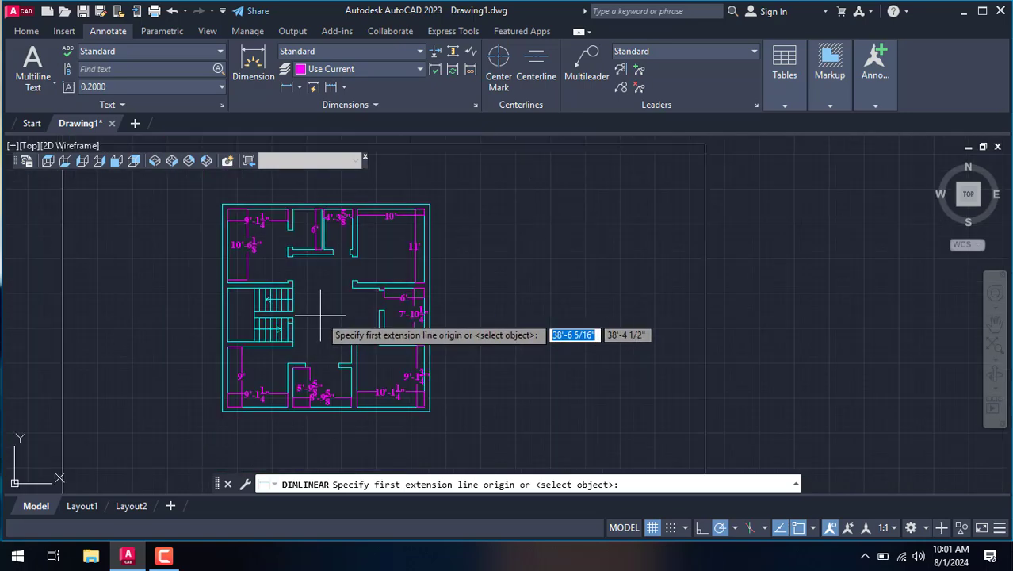
{"action": "scroll", "coordinate": [216, 259], "scroll_direction": "down", "scroll_amount": 3}
{"action": "scroll", "coordinate": [222, 238], "scroll_direction": "up", "scroll_amount": 2}
{"action": "scroll", "coordinate": [215, 260], "scroll_direction": "up", "scroll_amount": 2}
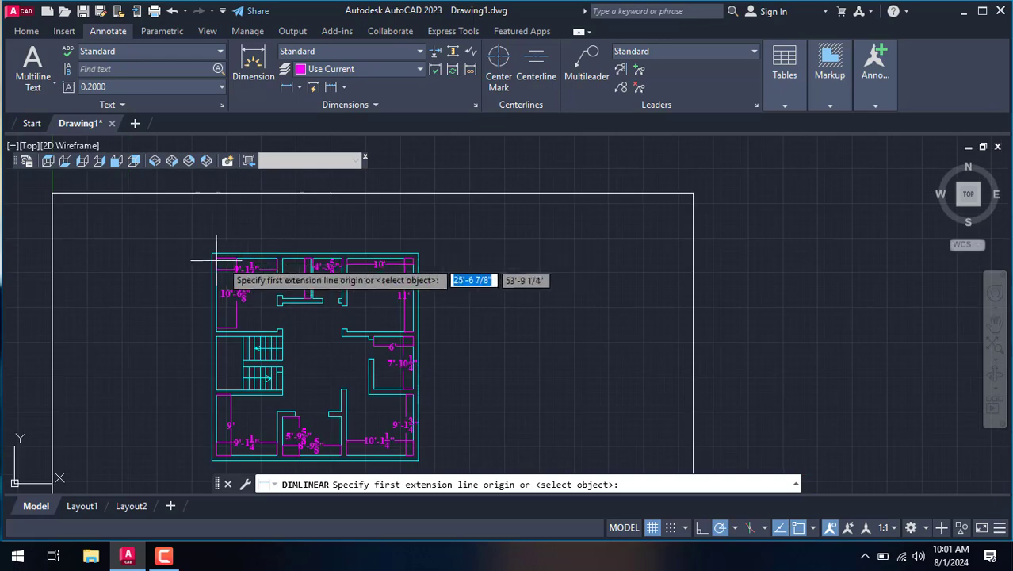
{"action": "left_click", "coordinate": [212, 254]}
{"action": "left_click", "coordinate": [419, 255]}
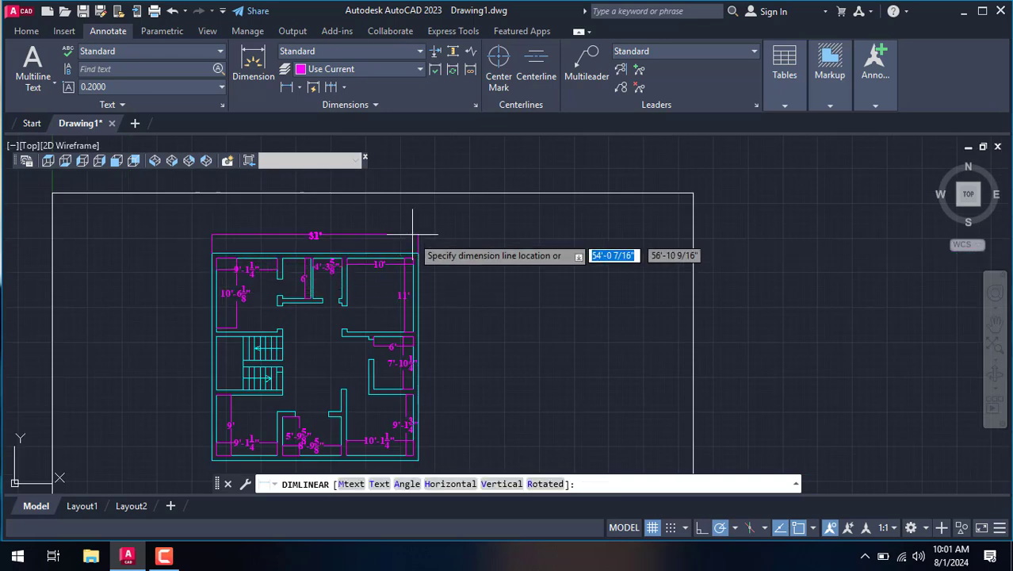
{"action": "left_click", "coordinate": [412, 233]}
Add the vertical 31' overall dimension along the plan's right side.
{"action": "key", "text": "Return"}
{"action": "left_click", "coordinate": [418, 254]}
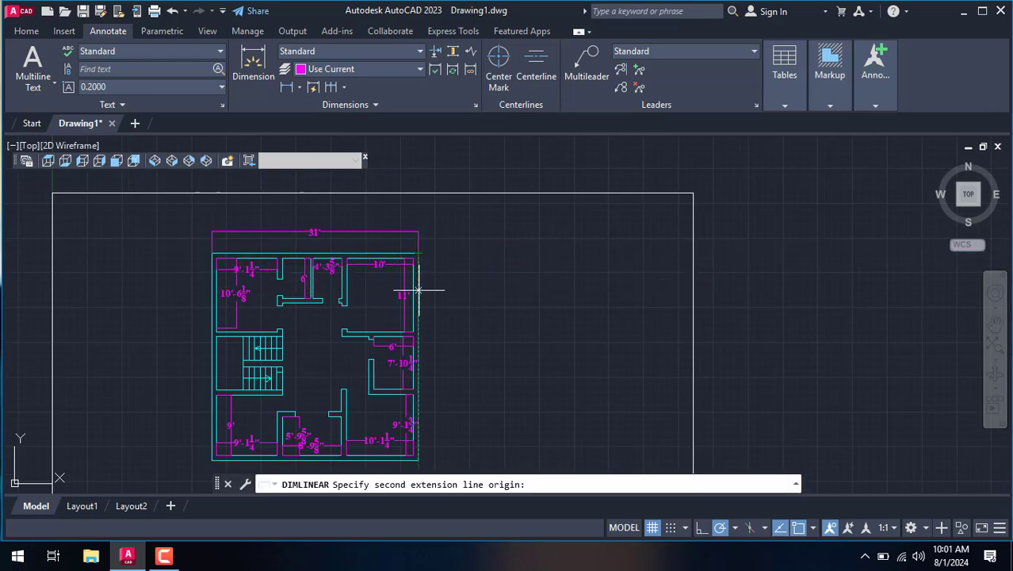
{"action": "left_click", "coordinate": [419, 458]}
{"action": "left_click", "coordinate": [452, 406]}
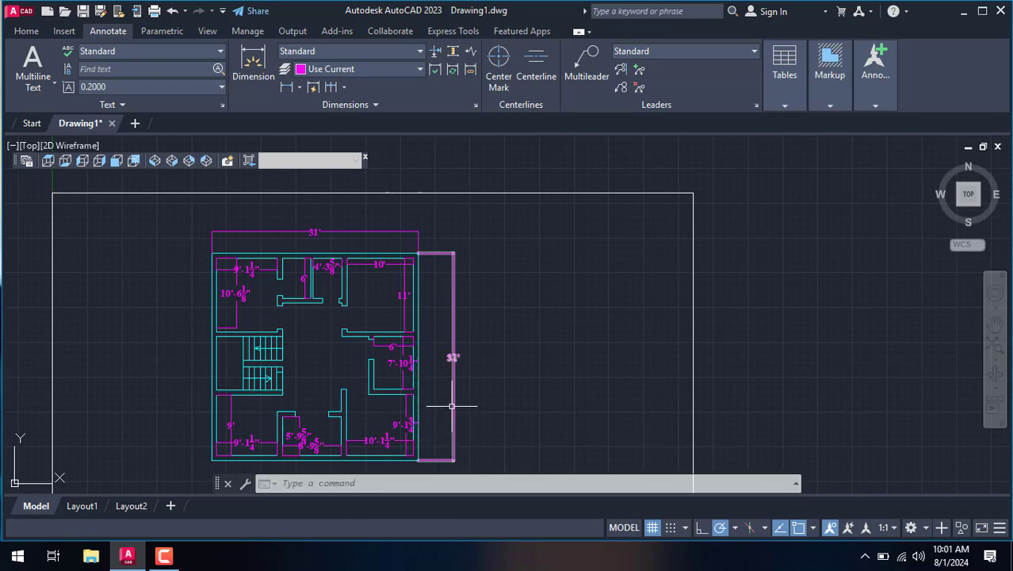
{"action": "scroll", "coordinate": [451, 406], "scroll_direction": "up", "scroll_amount": 5}
{"action": "scroll", "coordinate": [470, 361], "scroll_direction": "down", "scroll_amount": 5}
{"action": "scroll", "coordinate": [456, 300], "scroll_direction": "up", "scroll_amount": 5}
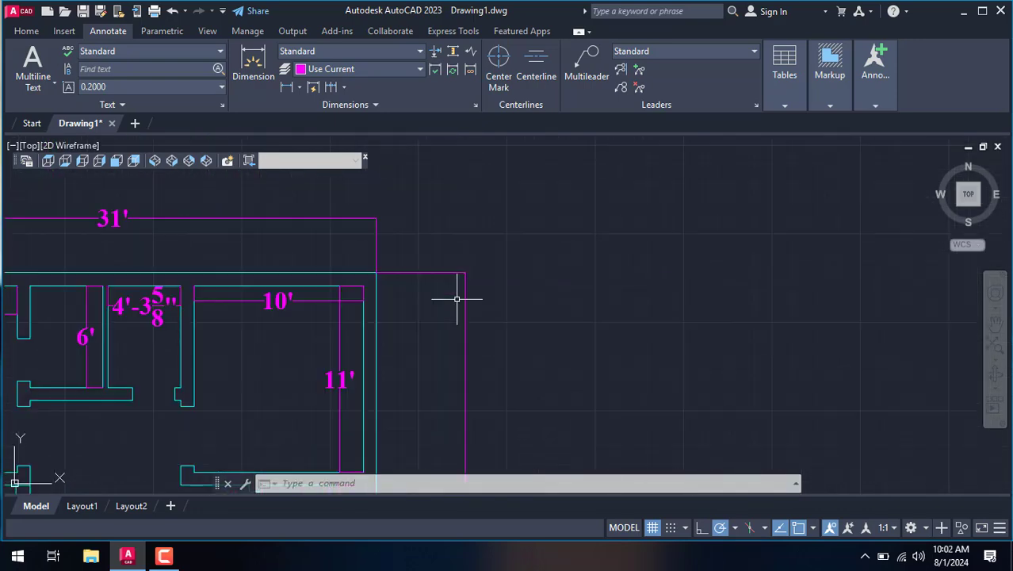
{"action": "scroll", "coordinate": [456, 298], "scroll_direction": "down", "scroll_amount": 5}
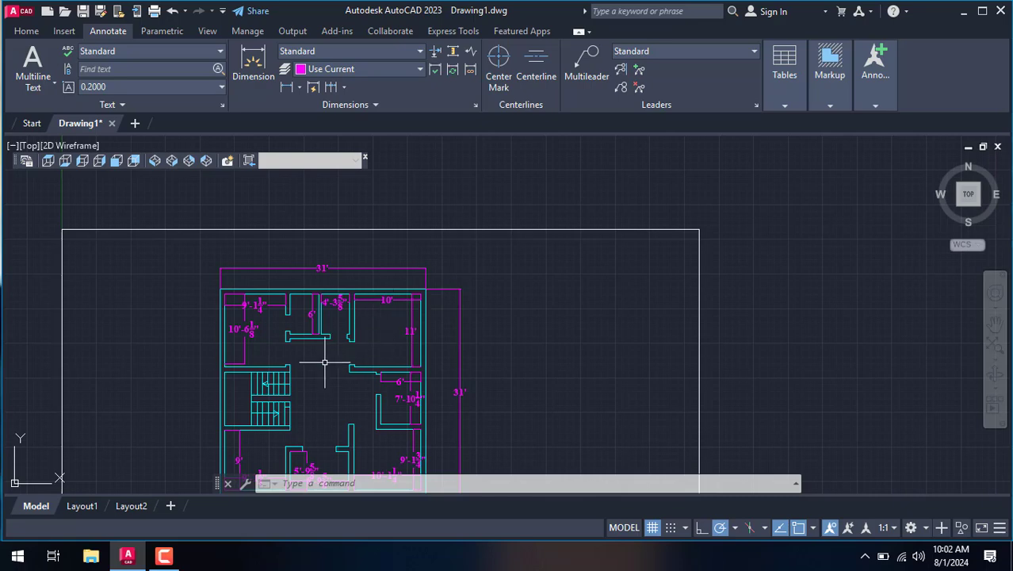
{"action": "scroll", "coordinate": [324, 362], "scroll_direction": "up", "scroll_amount": 2}
{"action": "scroll", "coordinate": [303, 393], "scroll_direction": "down", "scroll_amount": 3}
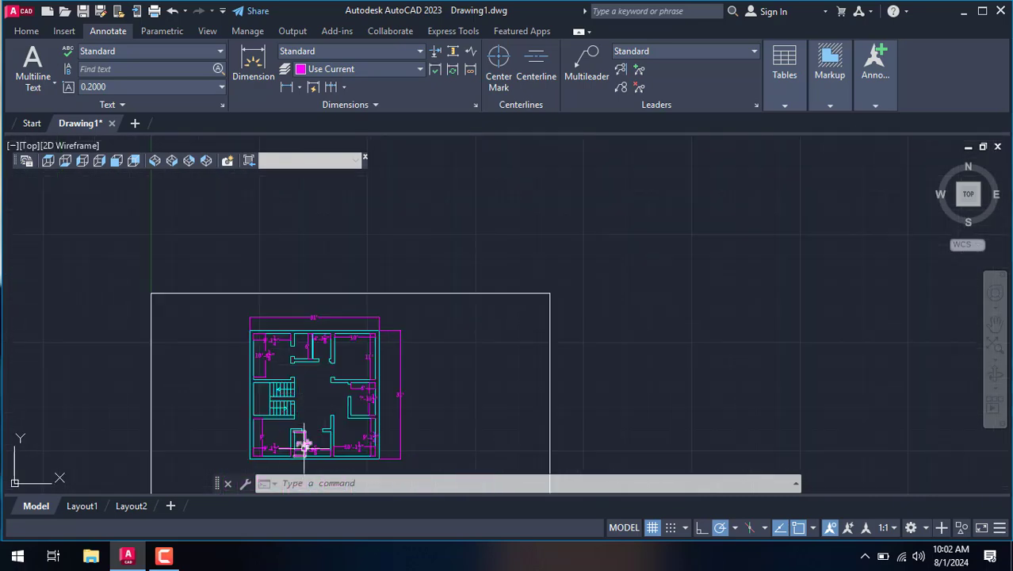
{"action": "scroll", "coordinate": [304, 446], "scroll_direction": "up", "scroll_amount": 6}
{"action": "scroll", "coordinate": [332, 411], "scroll_direction": "down", "scroll_amount": 2}
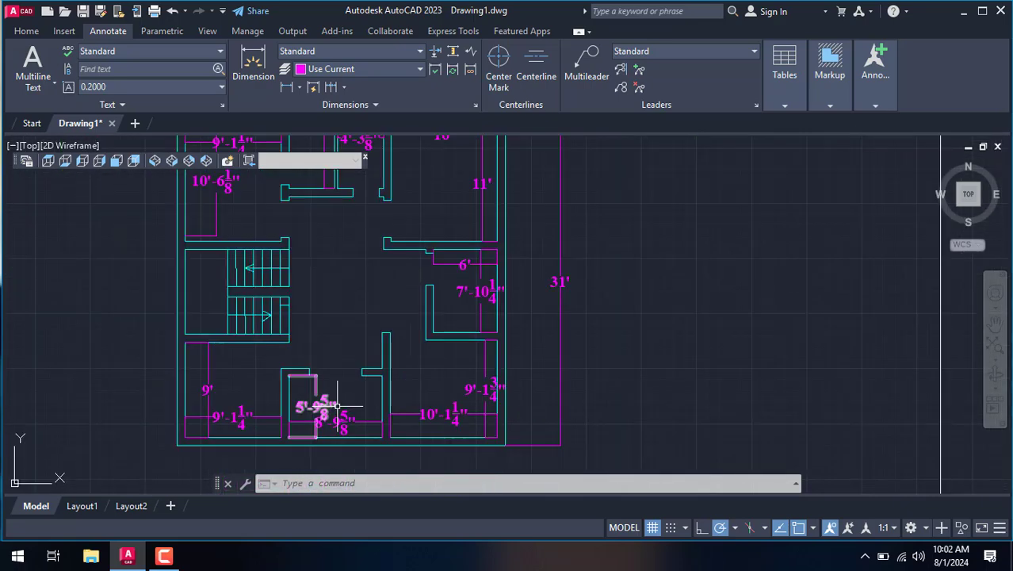
{"action": "scroll", "coordinate": [328, 408], "scroll_direction": "down", "scroll_amount": 2}
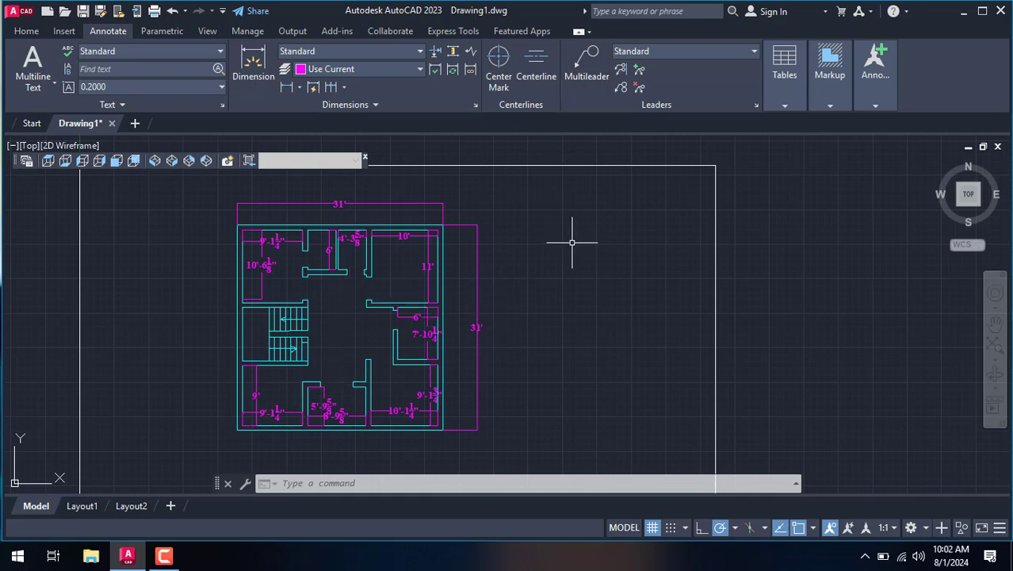
Save the floor plan as Drawing1.dwg in Documents.
{"action": "key", "text": "ctrl+s"}
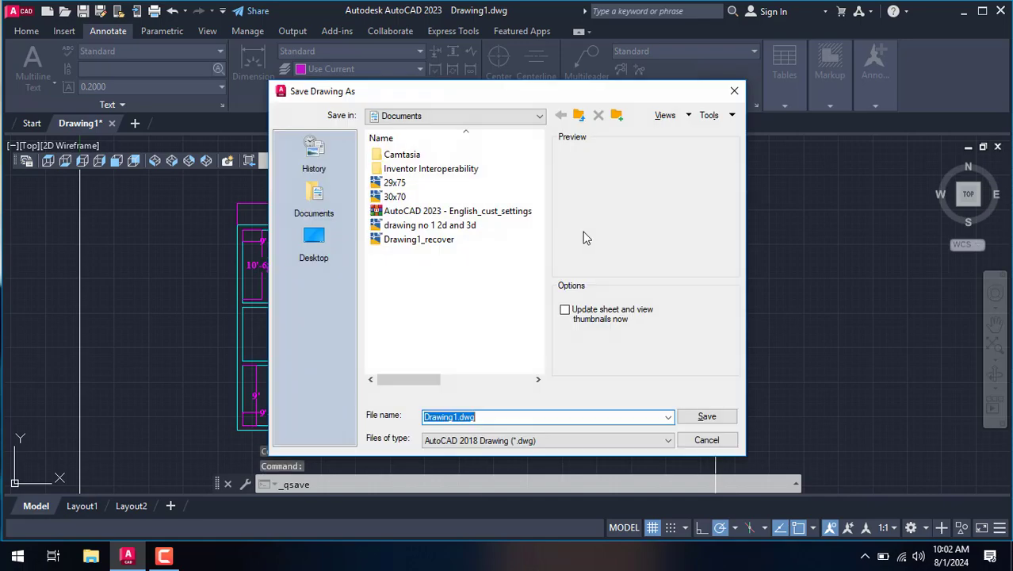
{"action": "key", "text": "Return"}
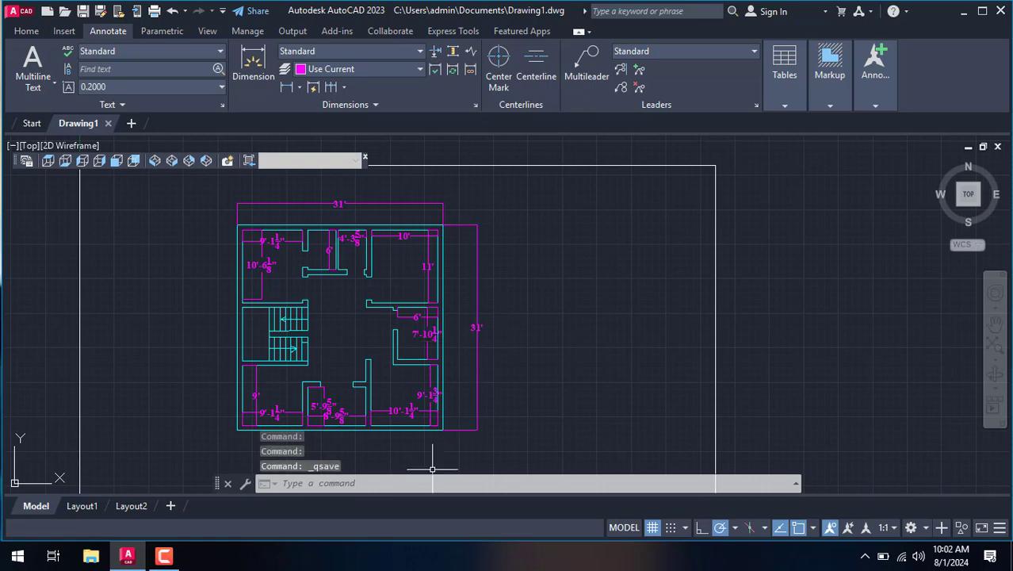
{"action": "left_click", "coordinate": [165, 556]}
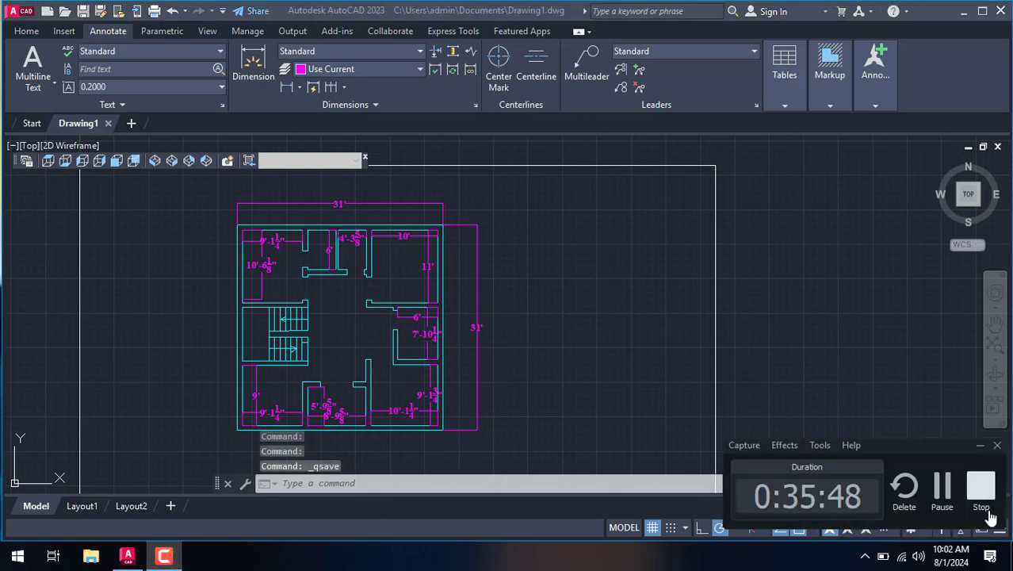